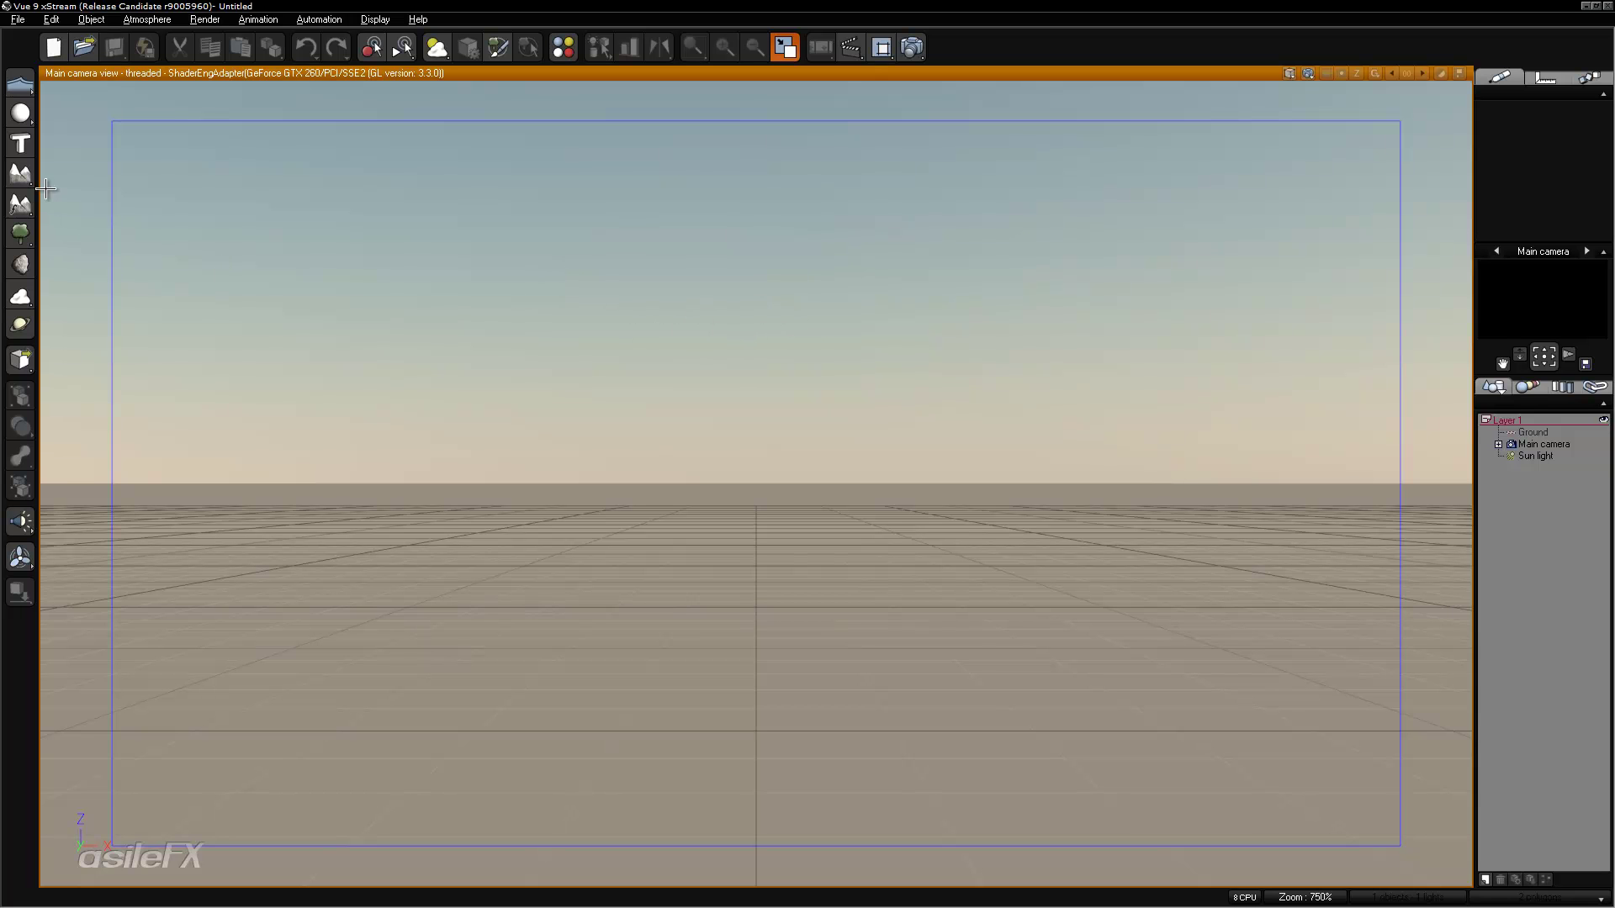
- Add a procedural terrain to the scene
right_click(20, 205)
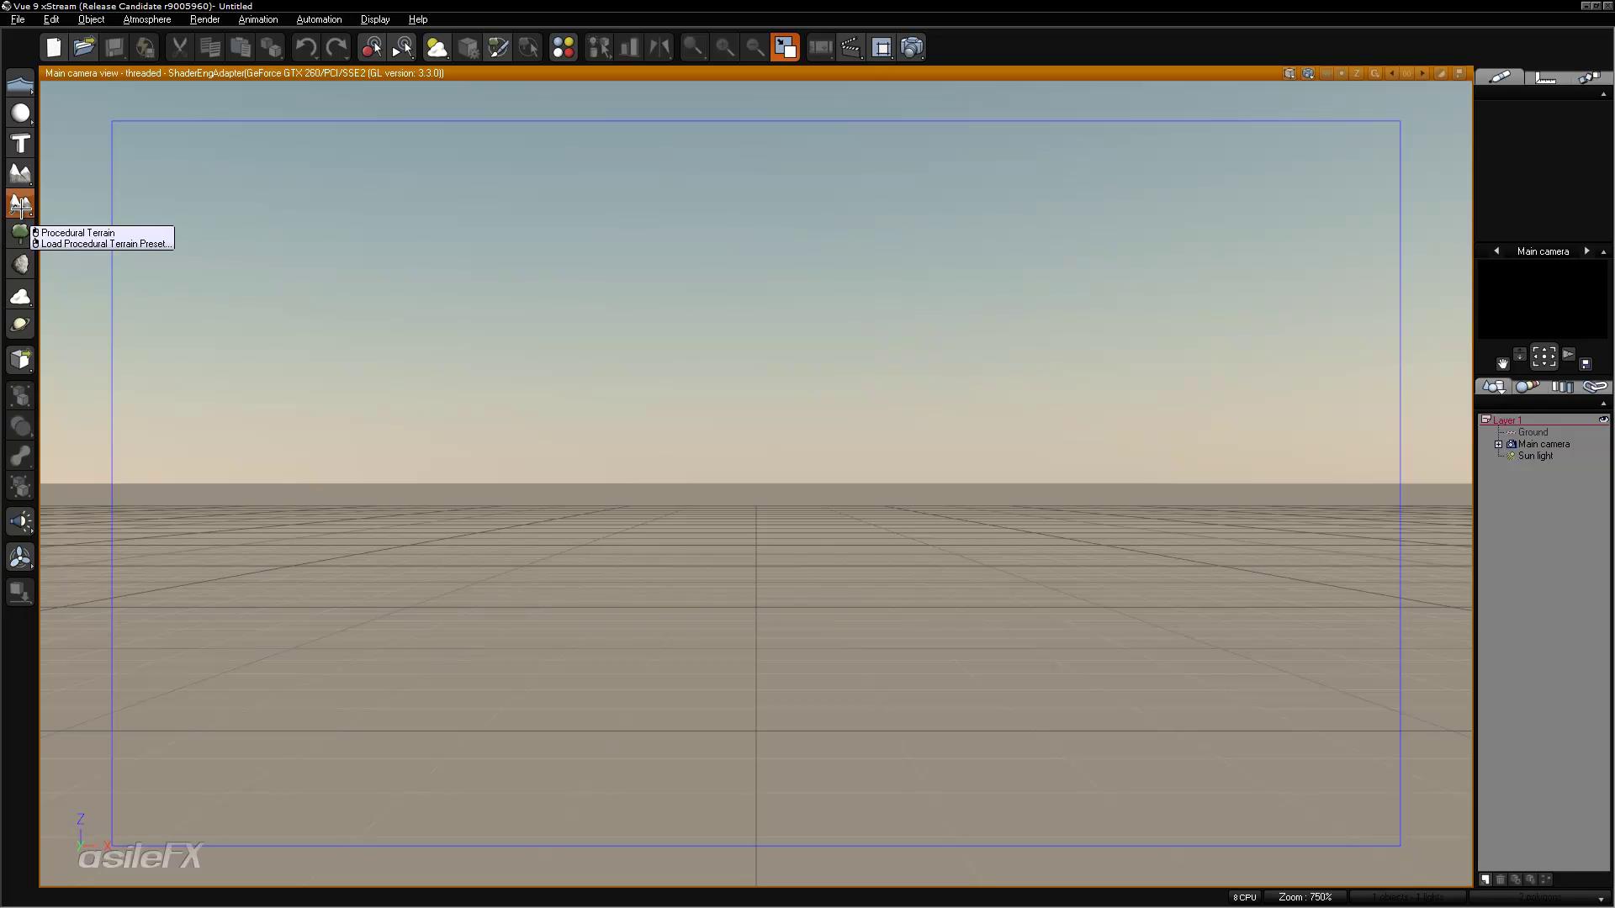
left_click(76, 233)
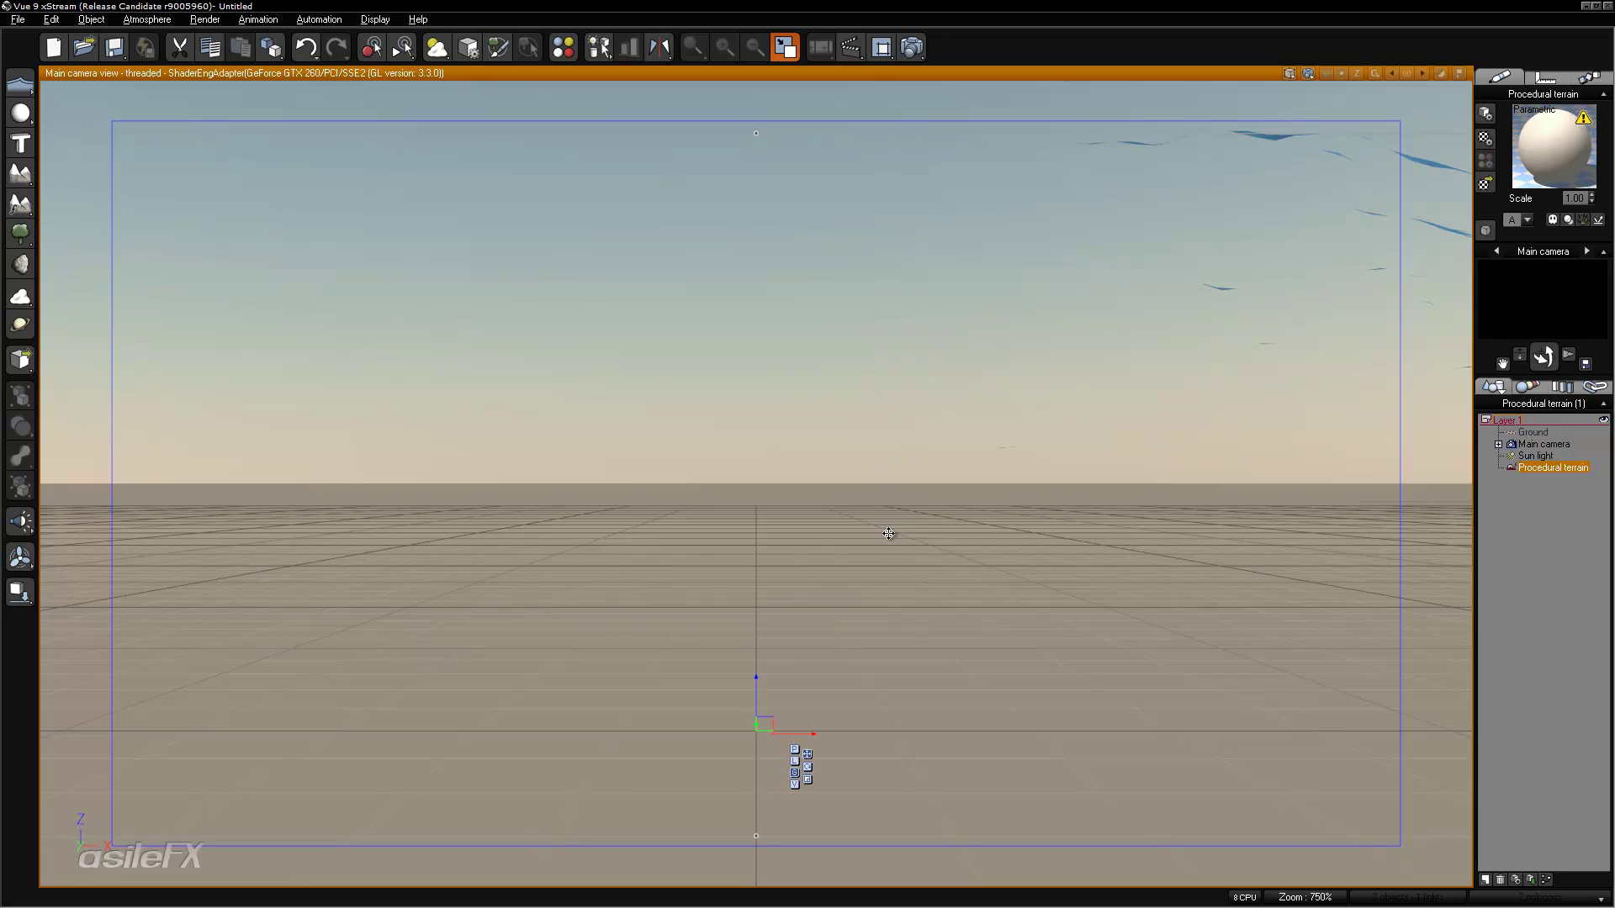
scroll(890, 535, "down", 5)
scroll(890, 535, "down", 5)
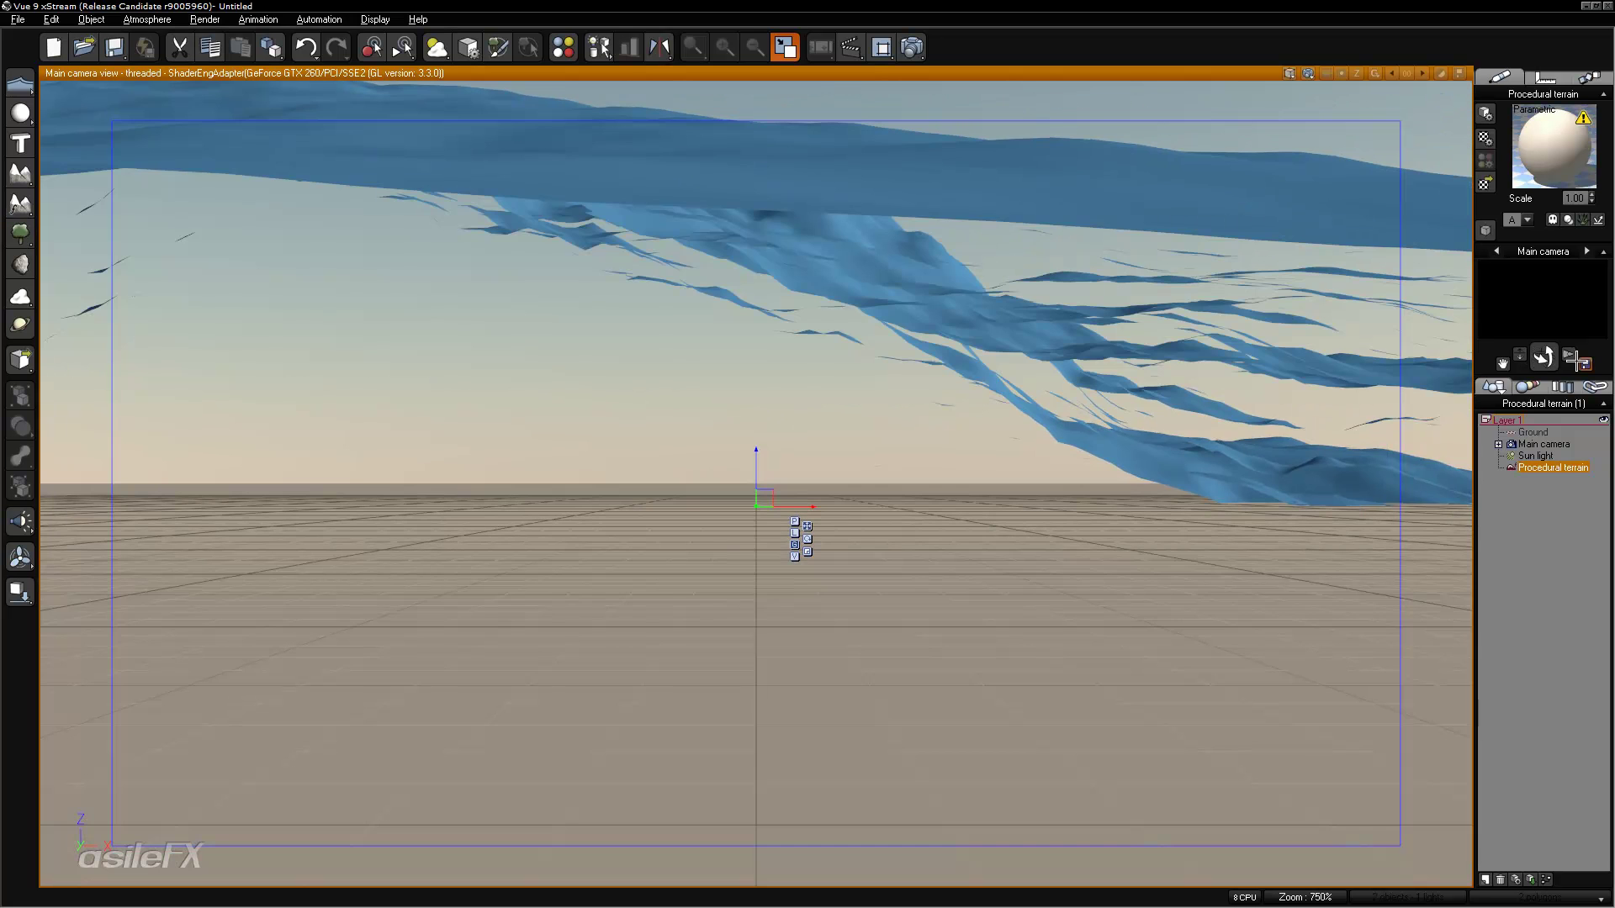
left_click_drag(1545, 357, 743, 620)
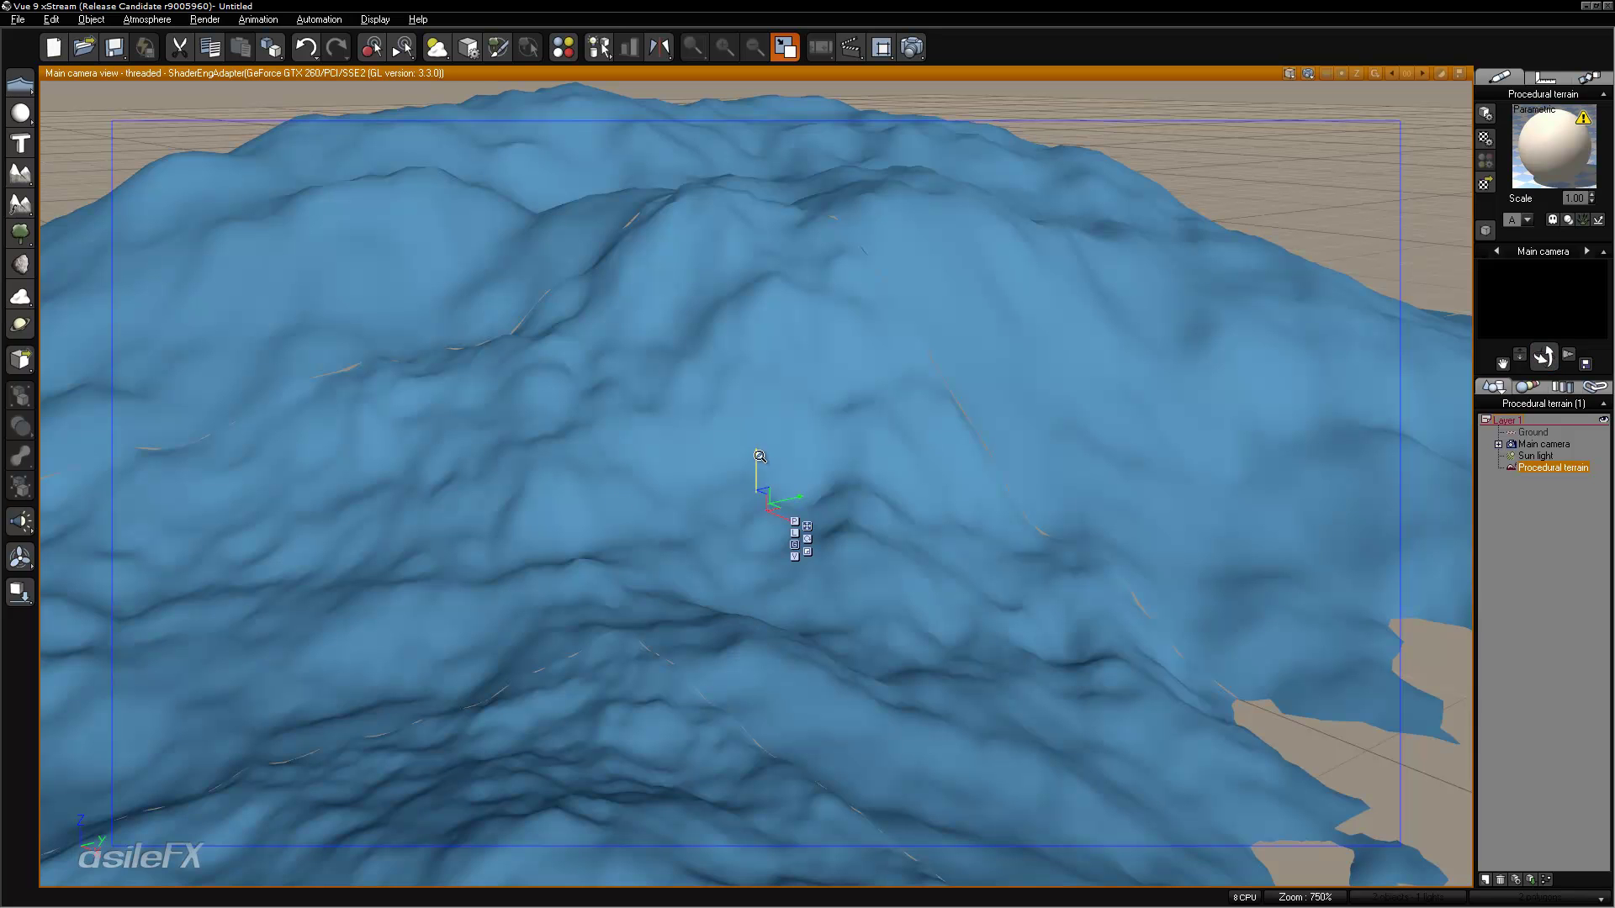
scroll(759, 456, "down", 5)
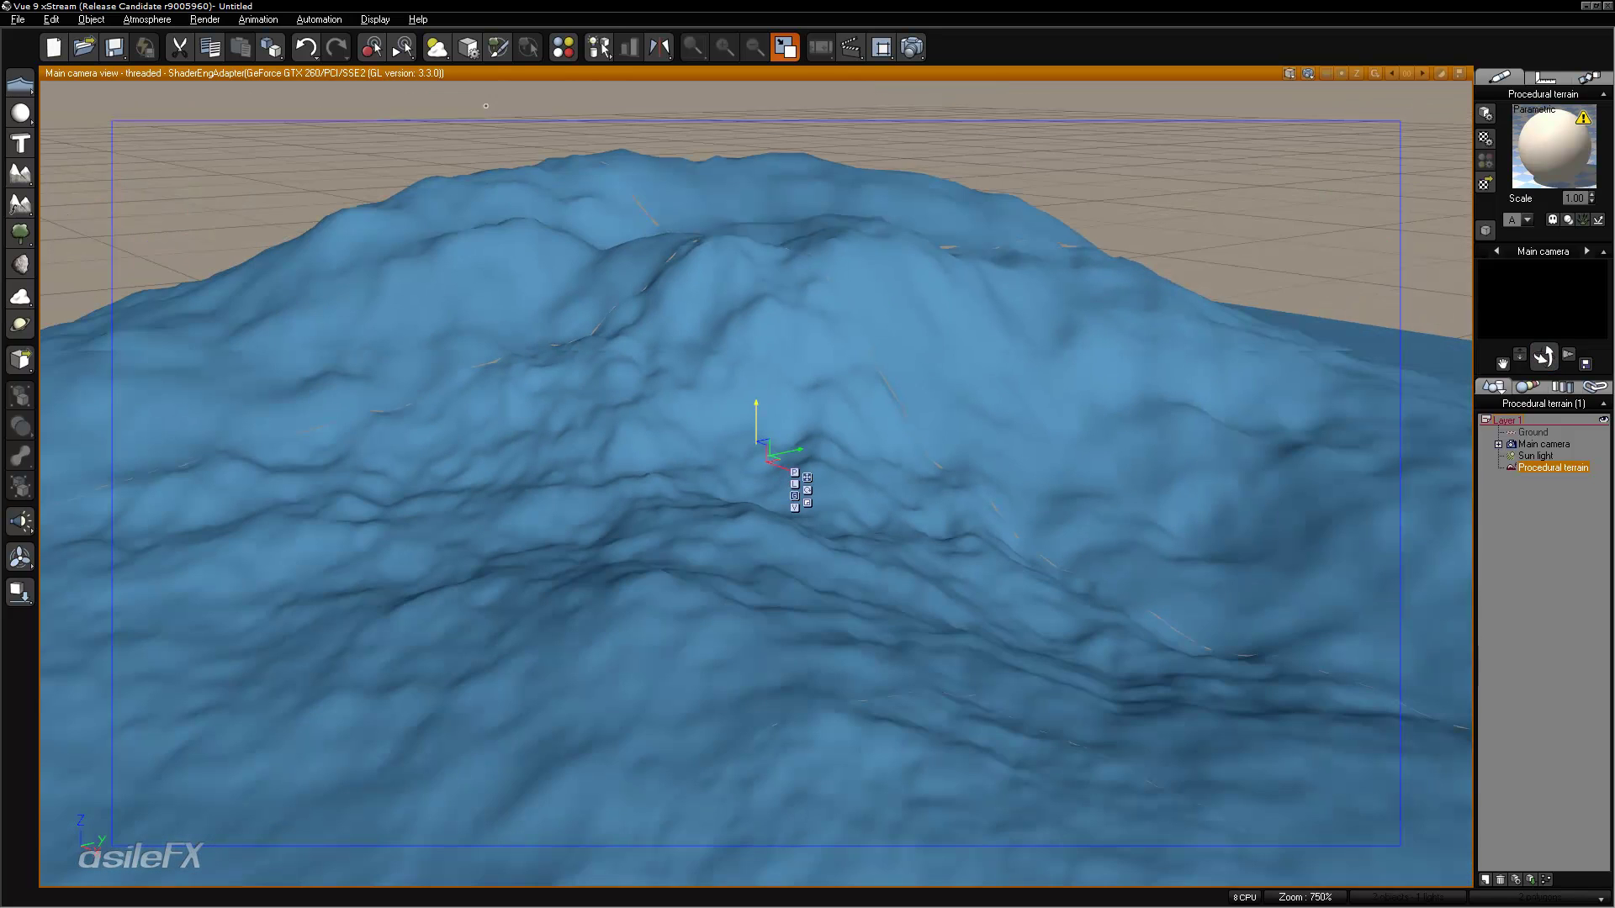
scroll(757, 431, "down", 3)
left_click_drag(1544, 357, 1041, 499)
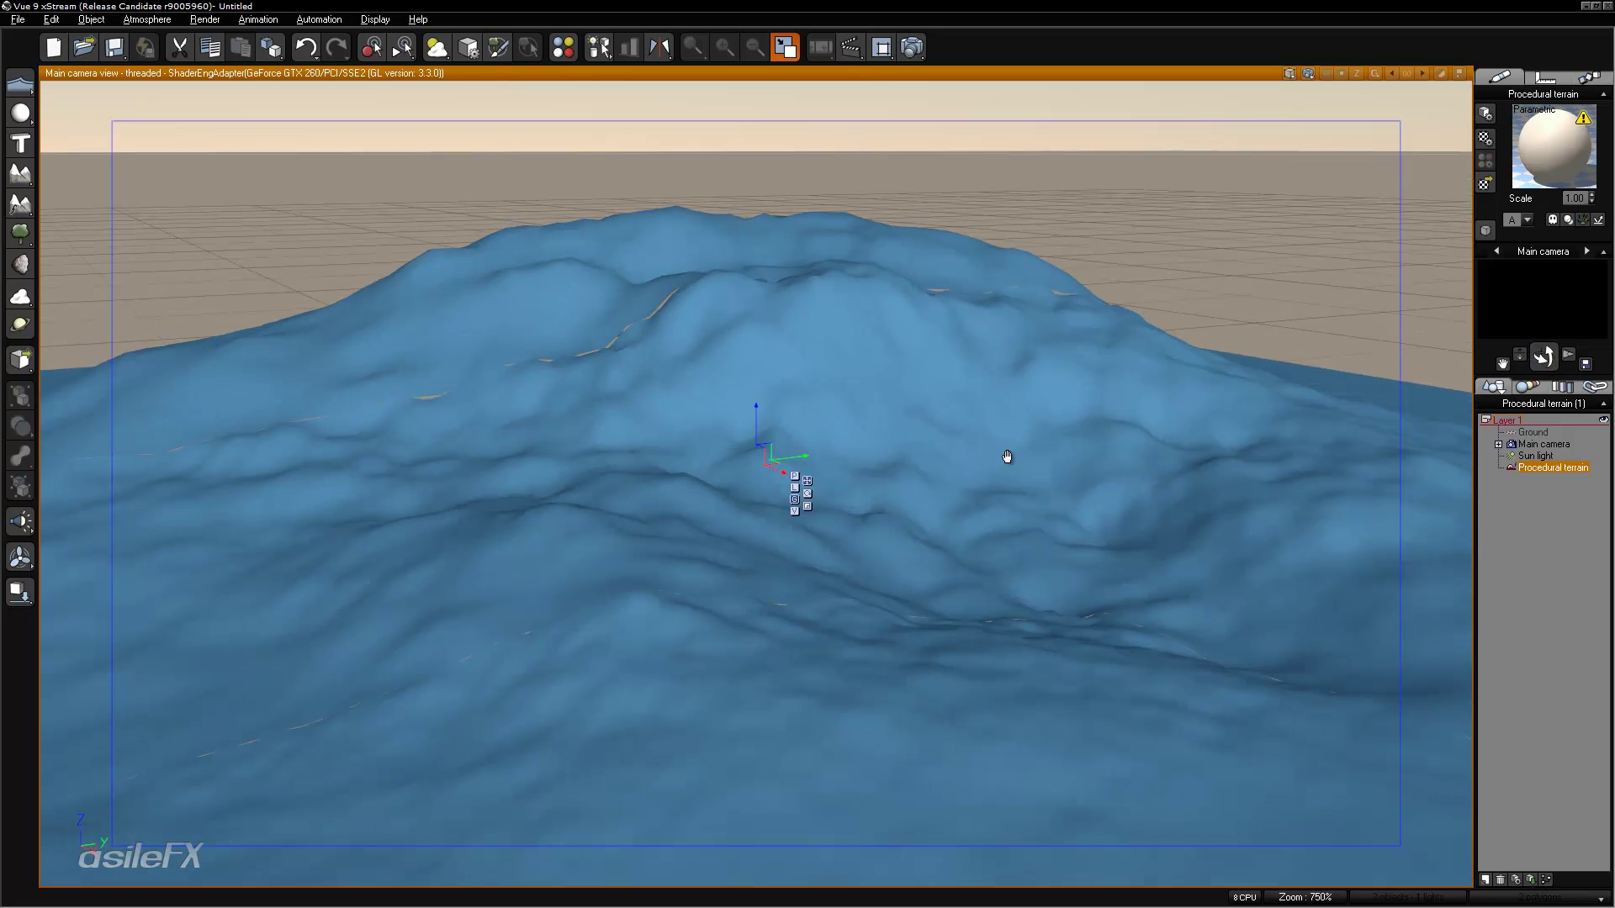
right_click_drag(1007, 456, 1010, 463)
- Open the procedural terrain for editing and bring up its altitude production function graph
right_click(1016, 472)
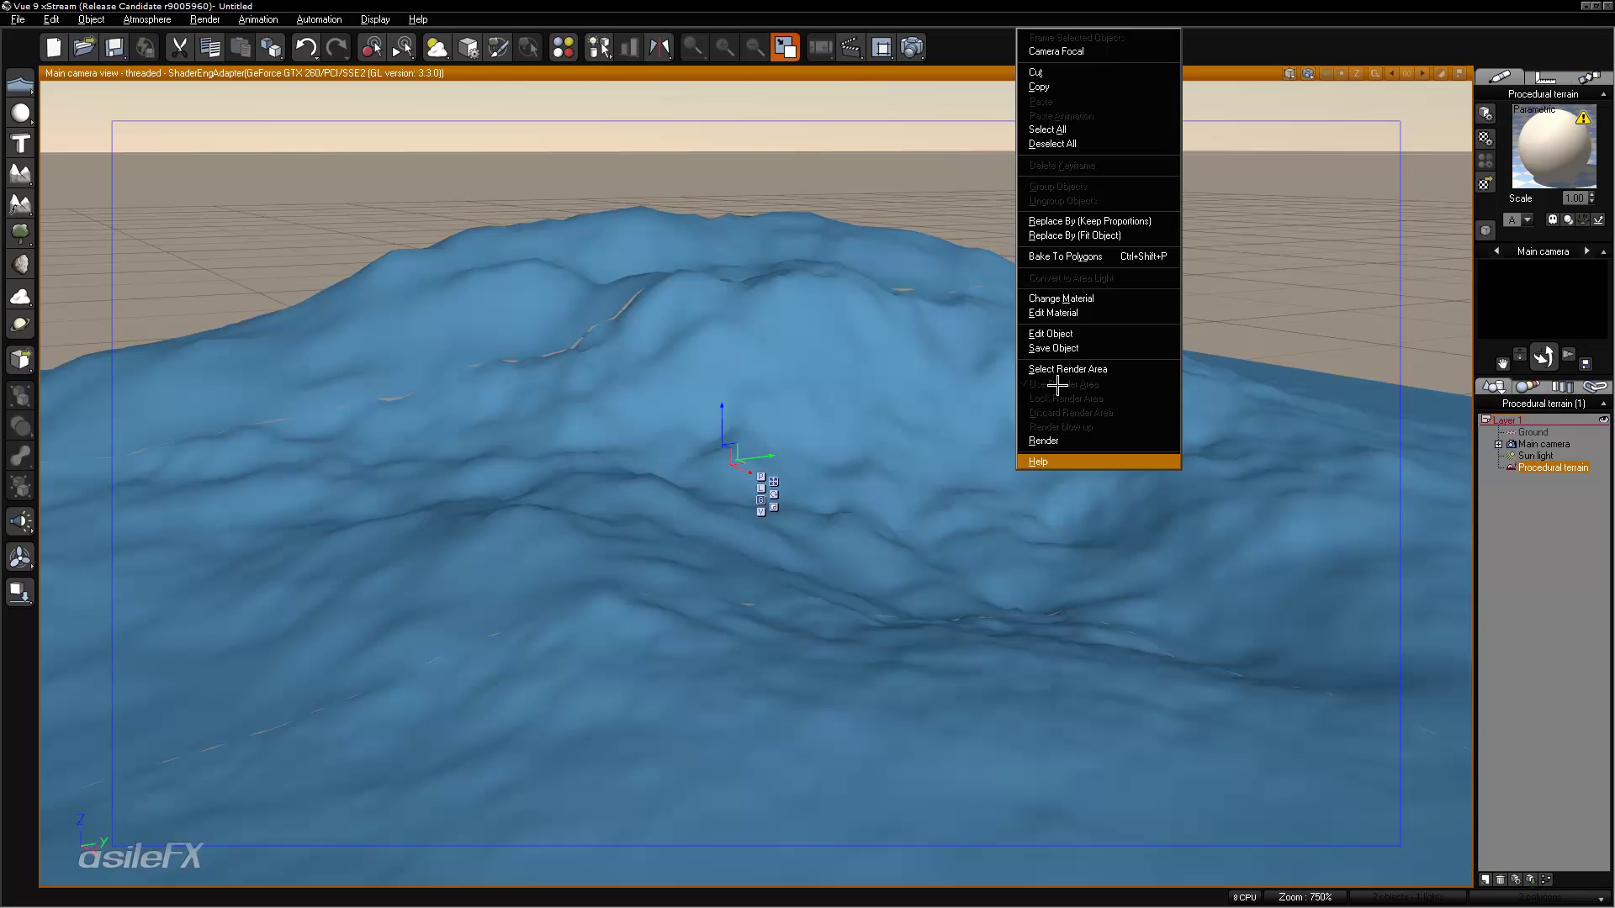
left_click(1051, 332)
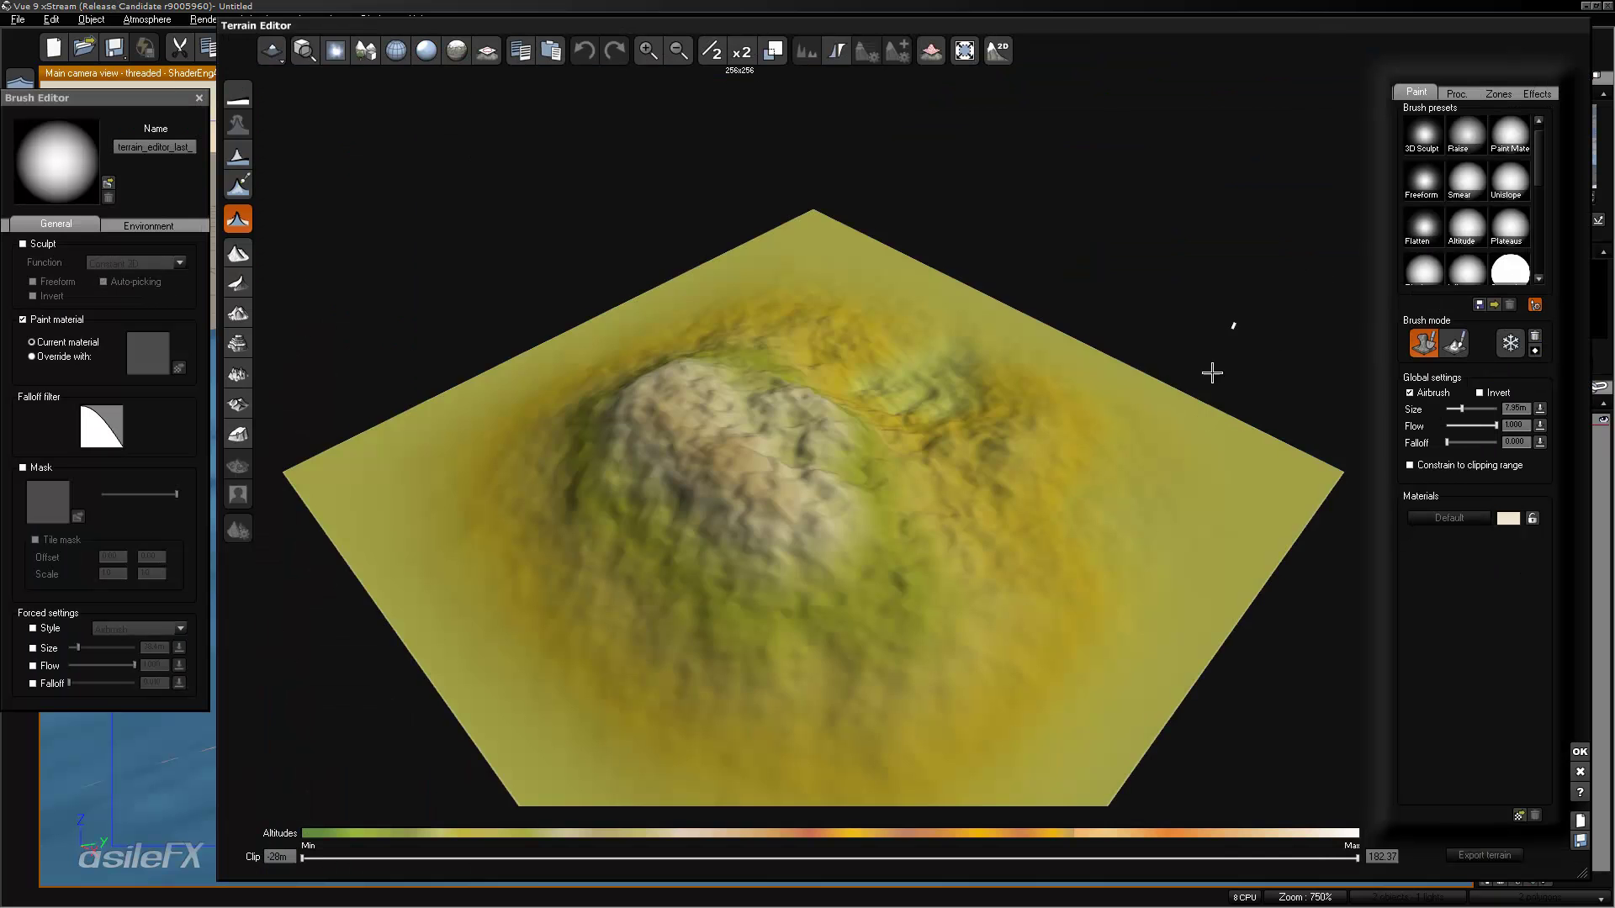
left_click(1457, 92)
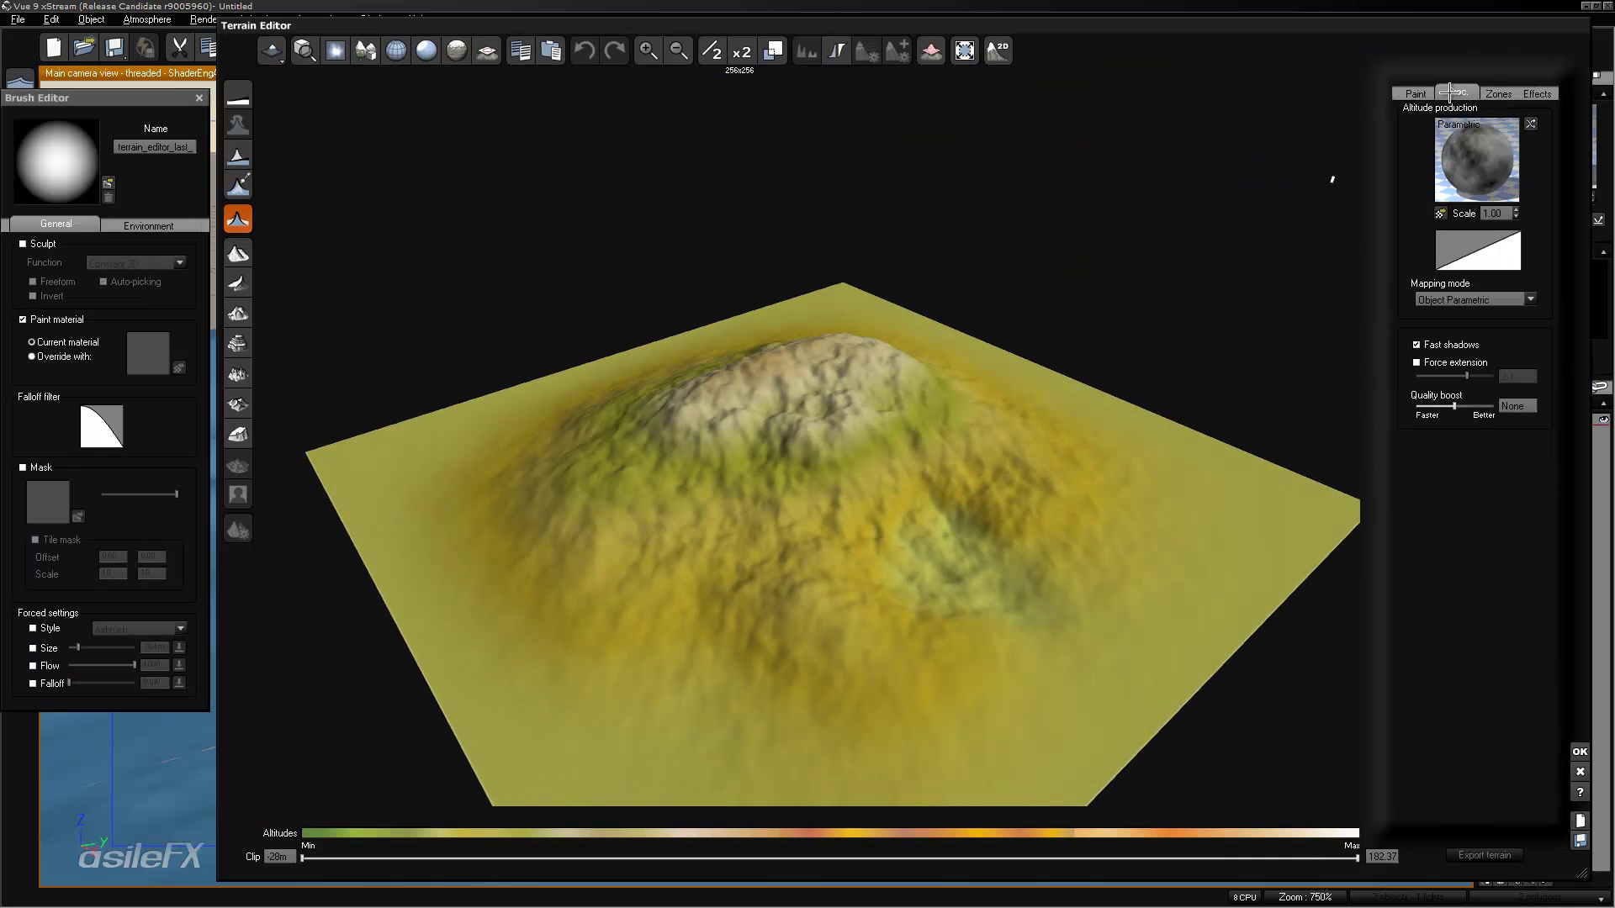
right_click(1489, 168)
left_click(1511, 173)
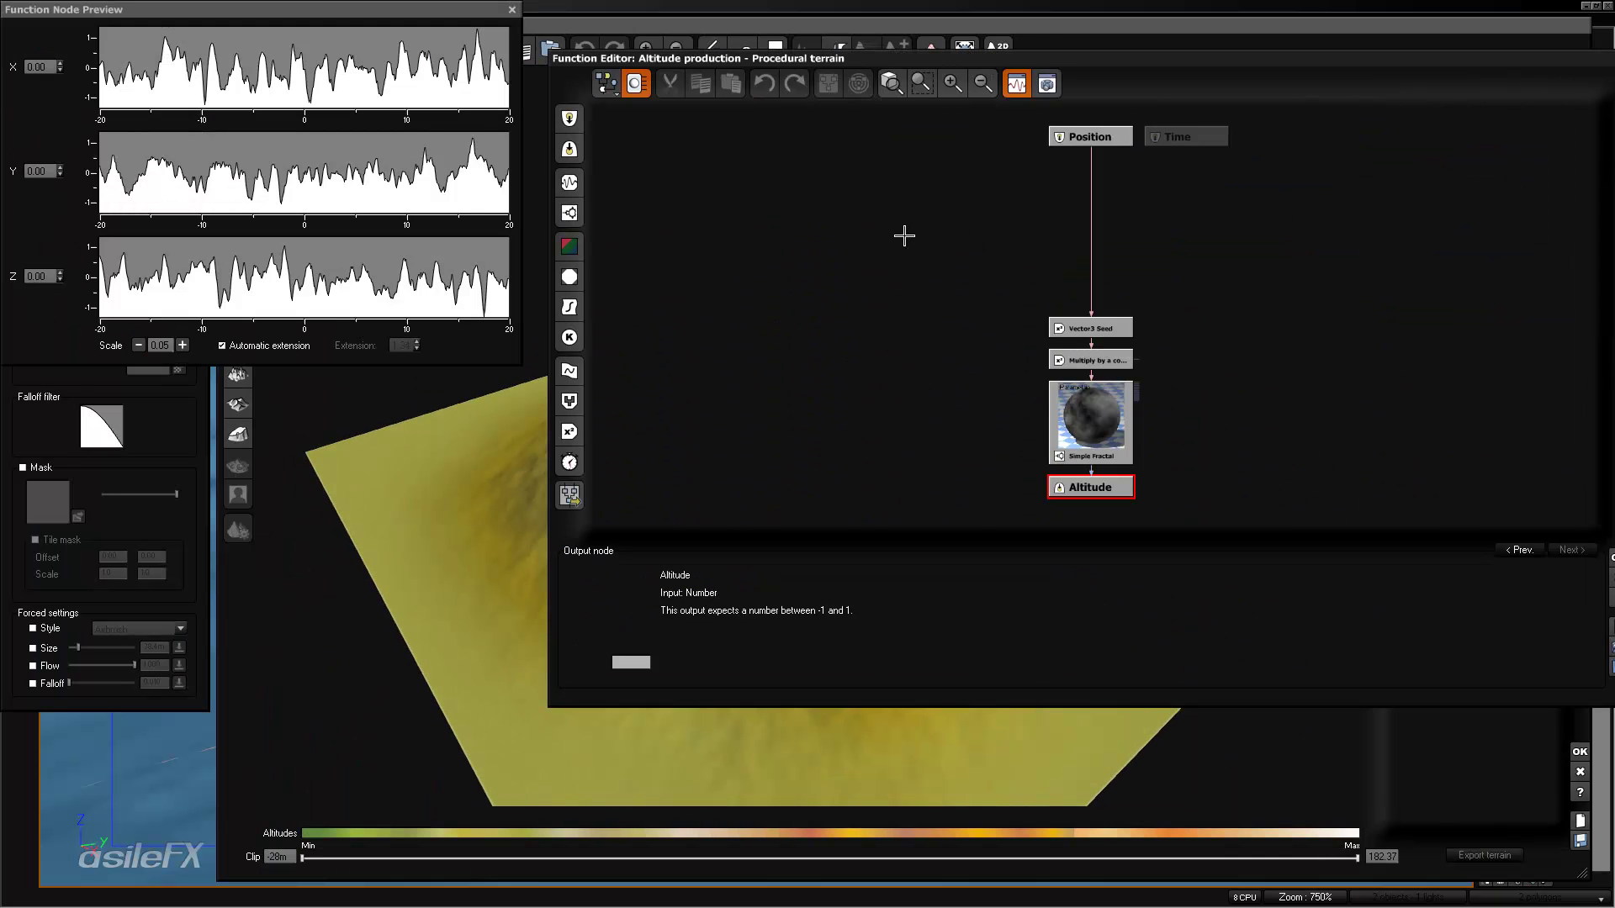
- Move the Simple Fractal node up toward the Position input and display the function output preview
left_click_drag(1047, 57, 1017, 26)
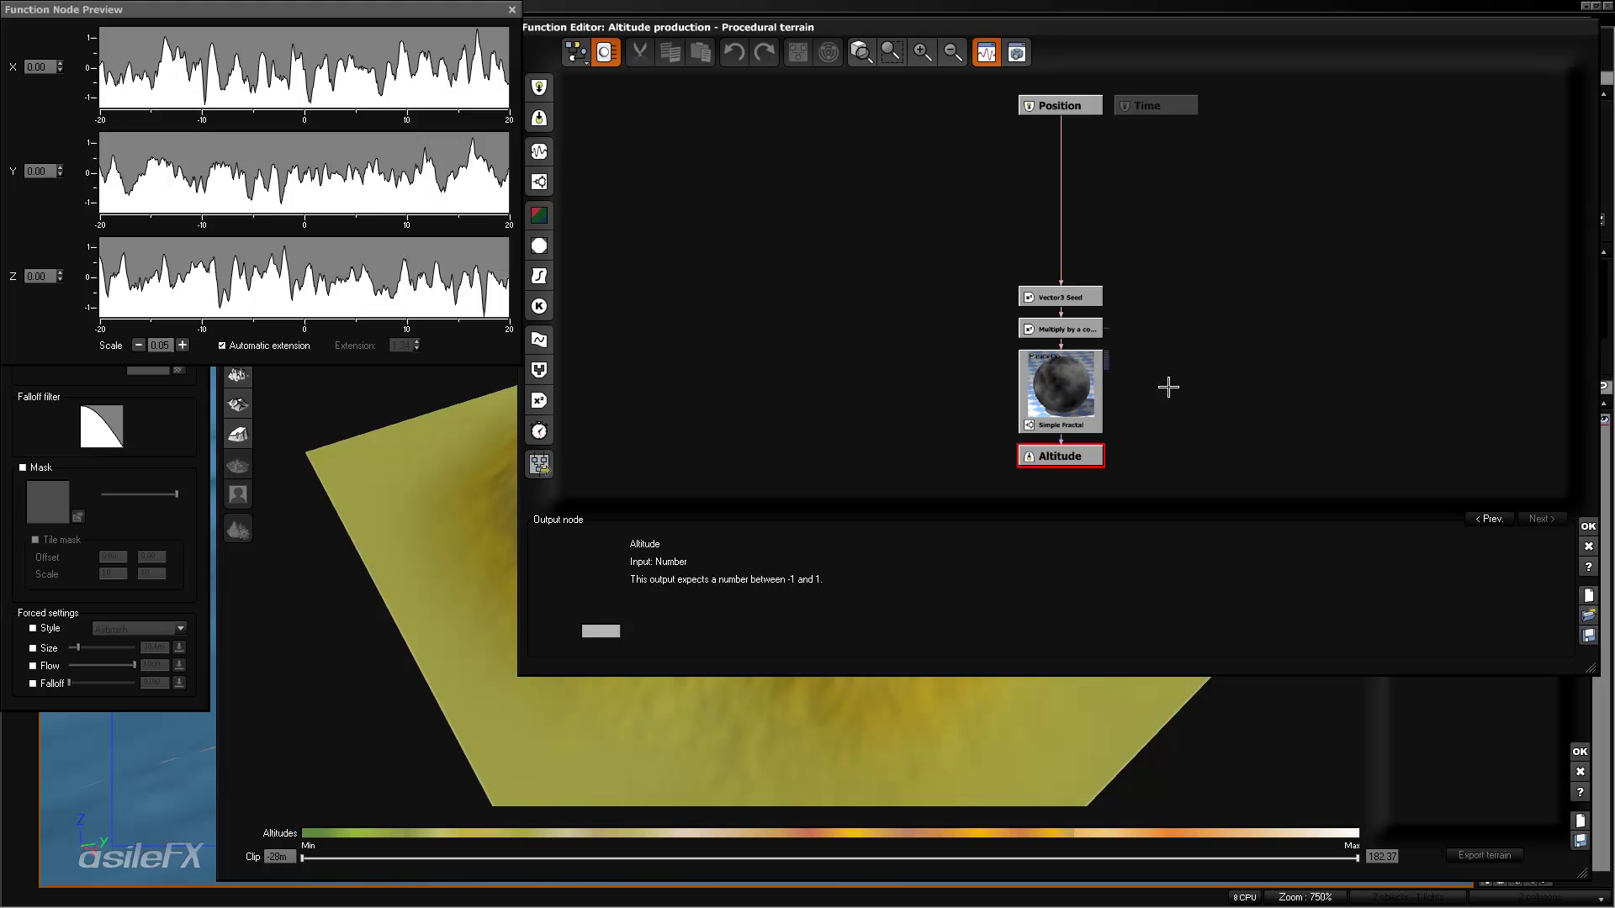
left_click_drag(1078, 411, 1078, 283)
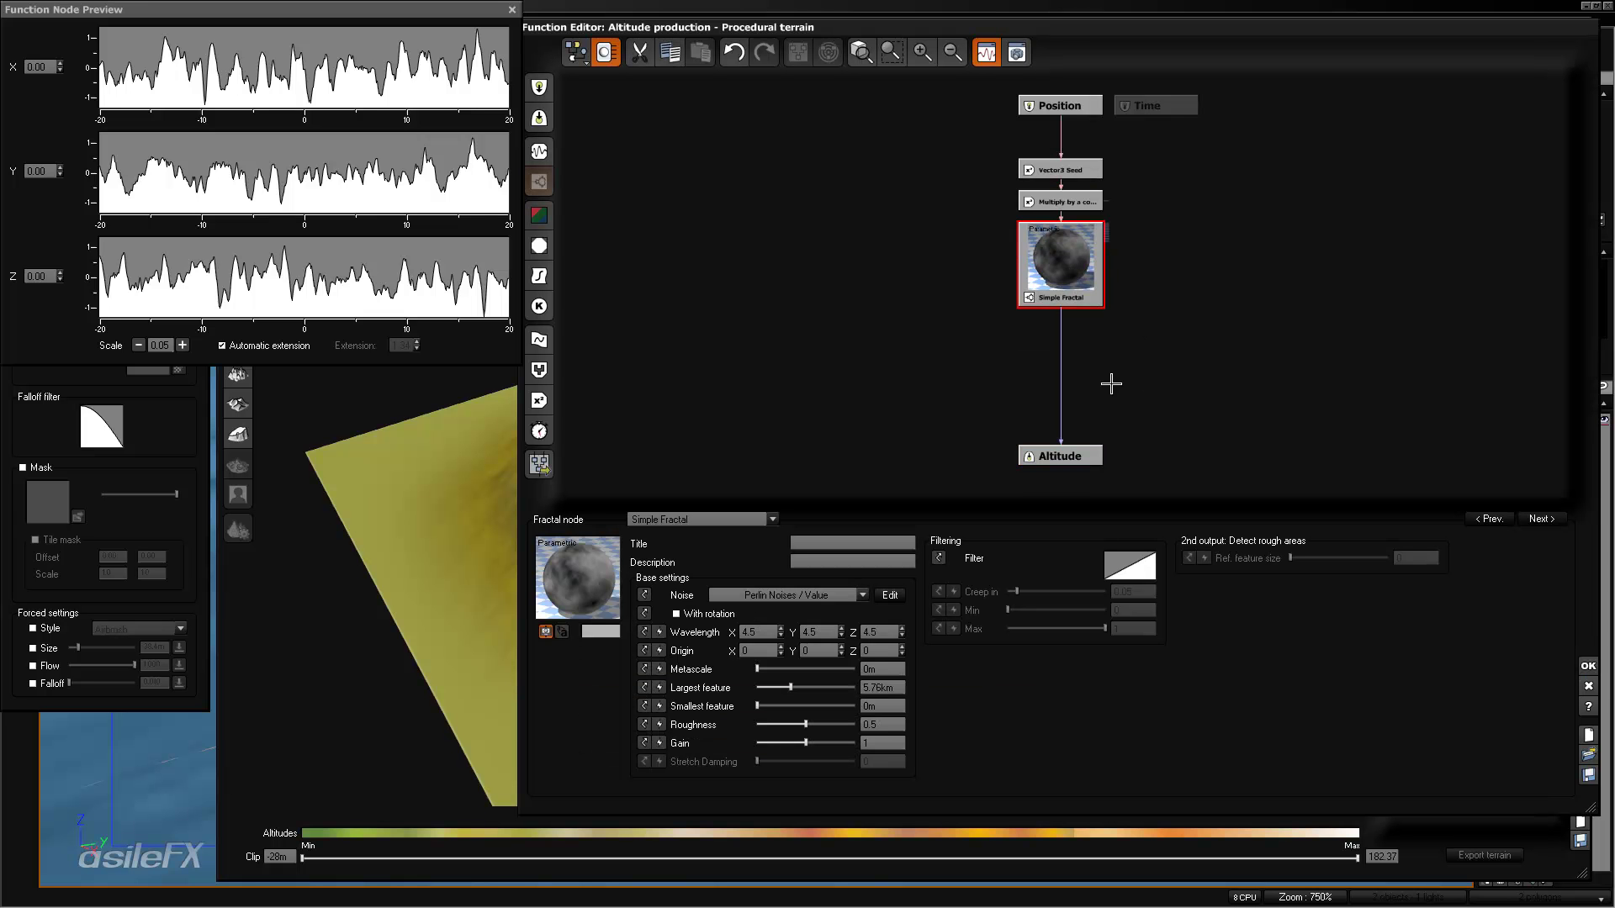
left_click(1017, 52)
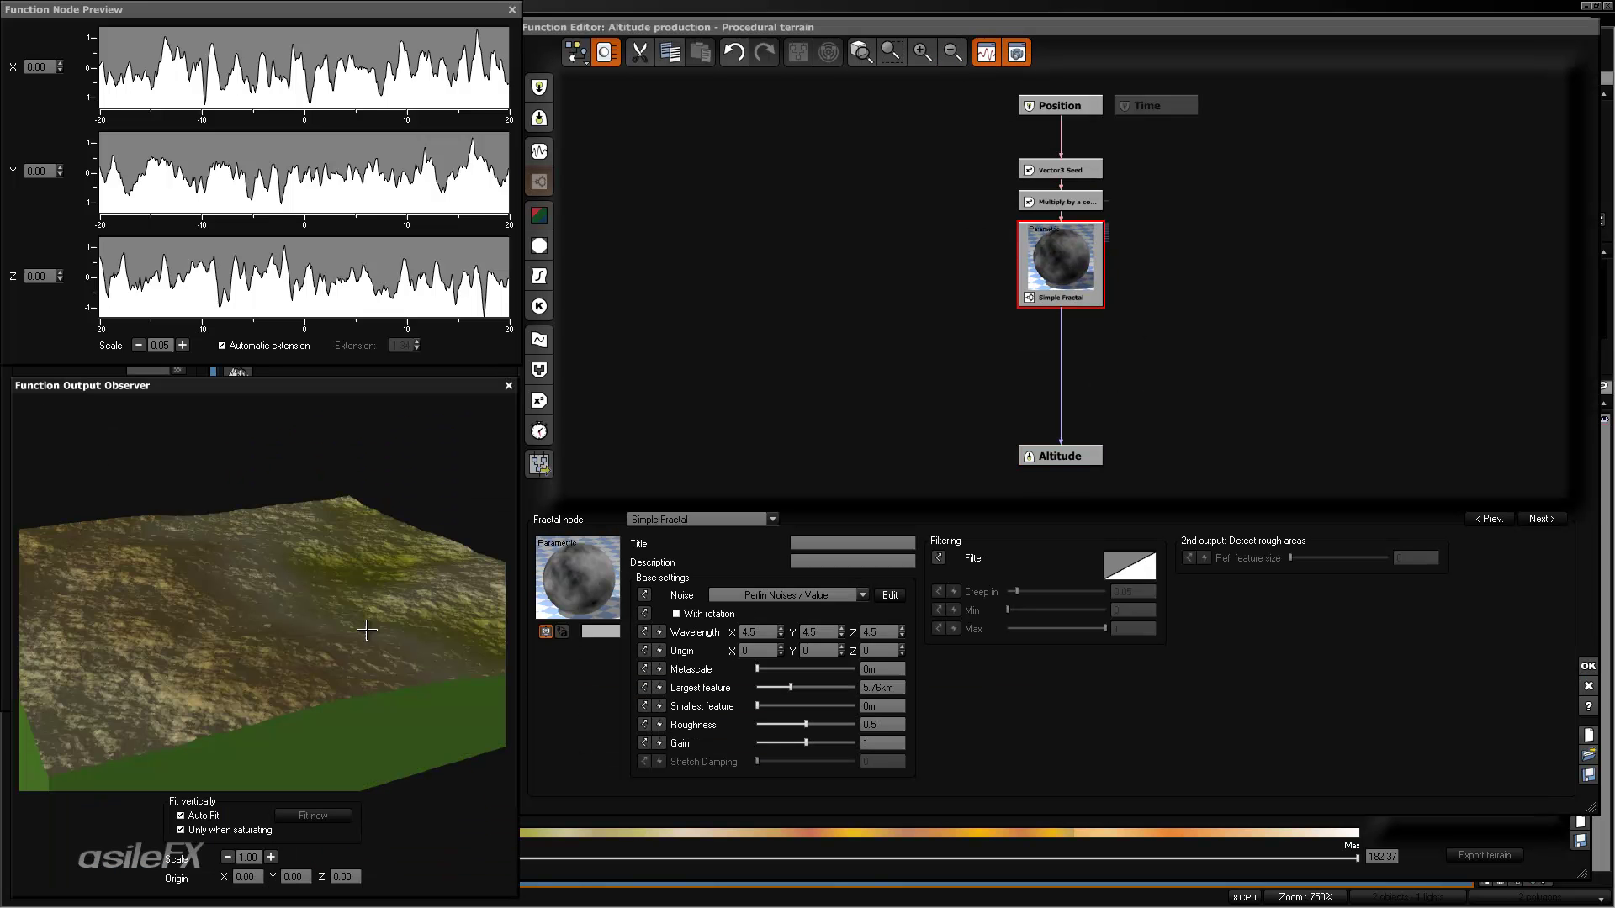
left_click_drag(377, 585, 325, 558)
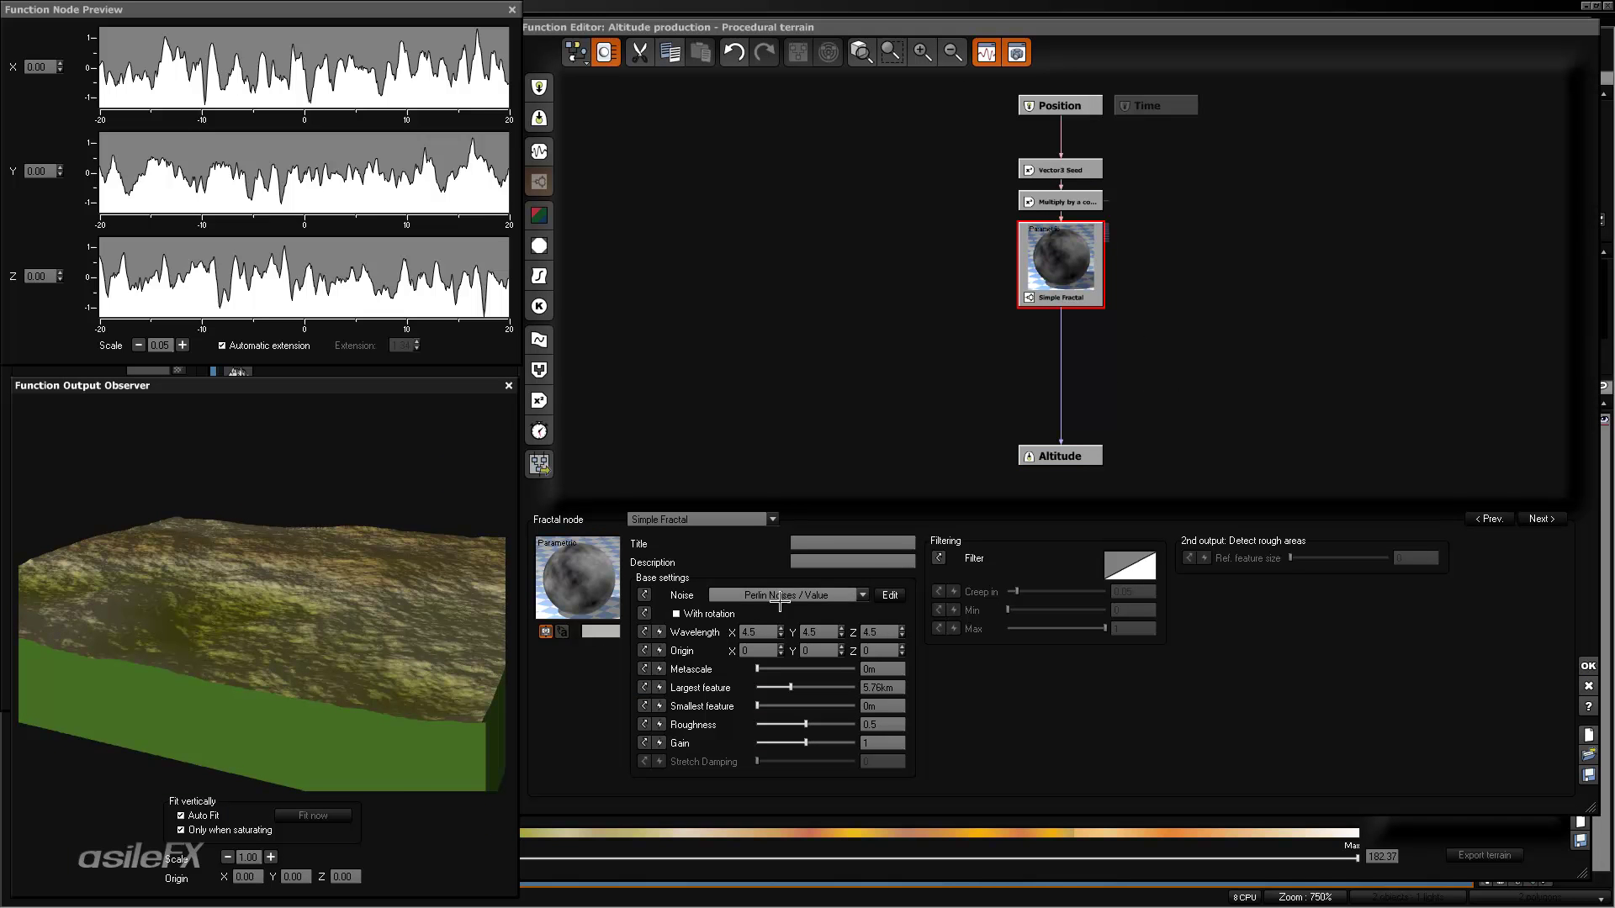
left_click(1588, 665)
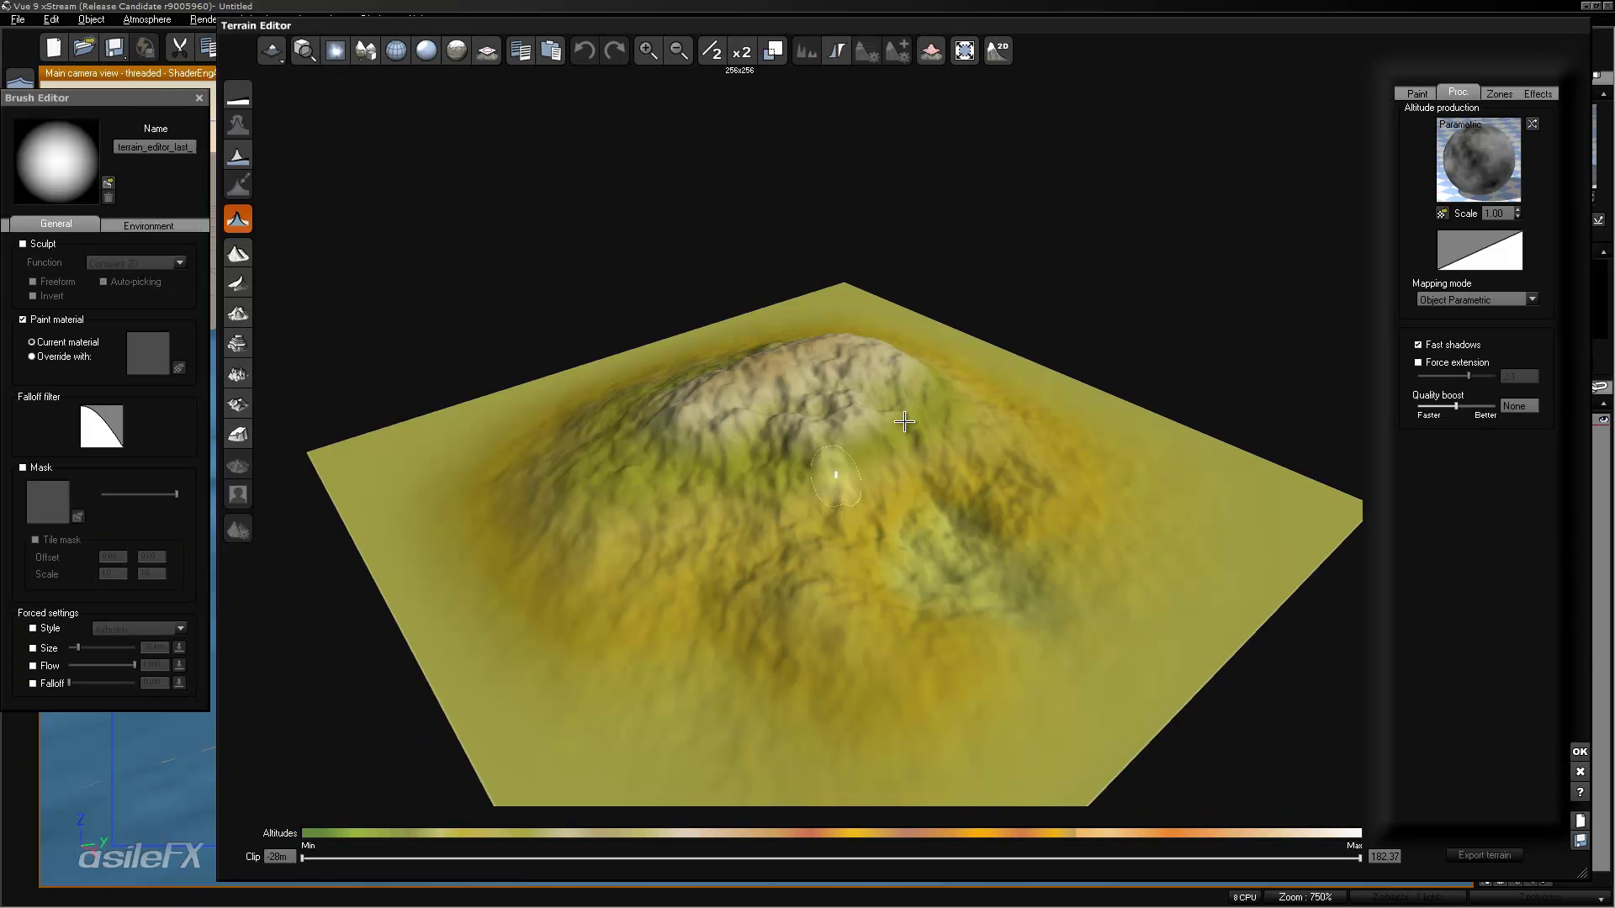
- Reopen the altitude production function and shift the Simple Fractal node slightly to the left
left_click(238, 218)
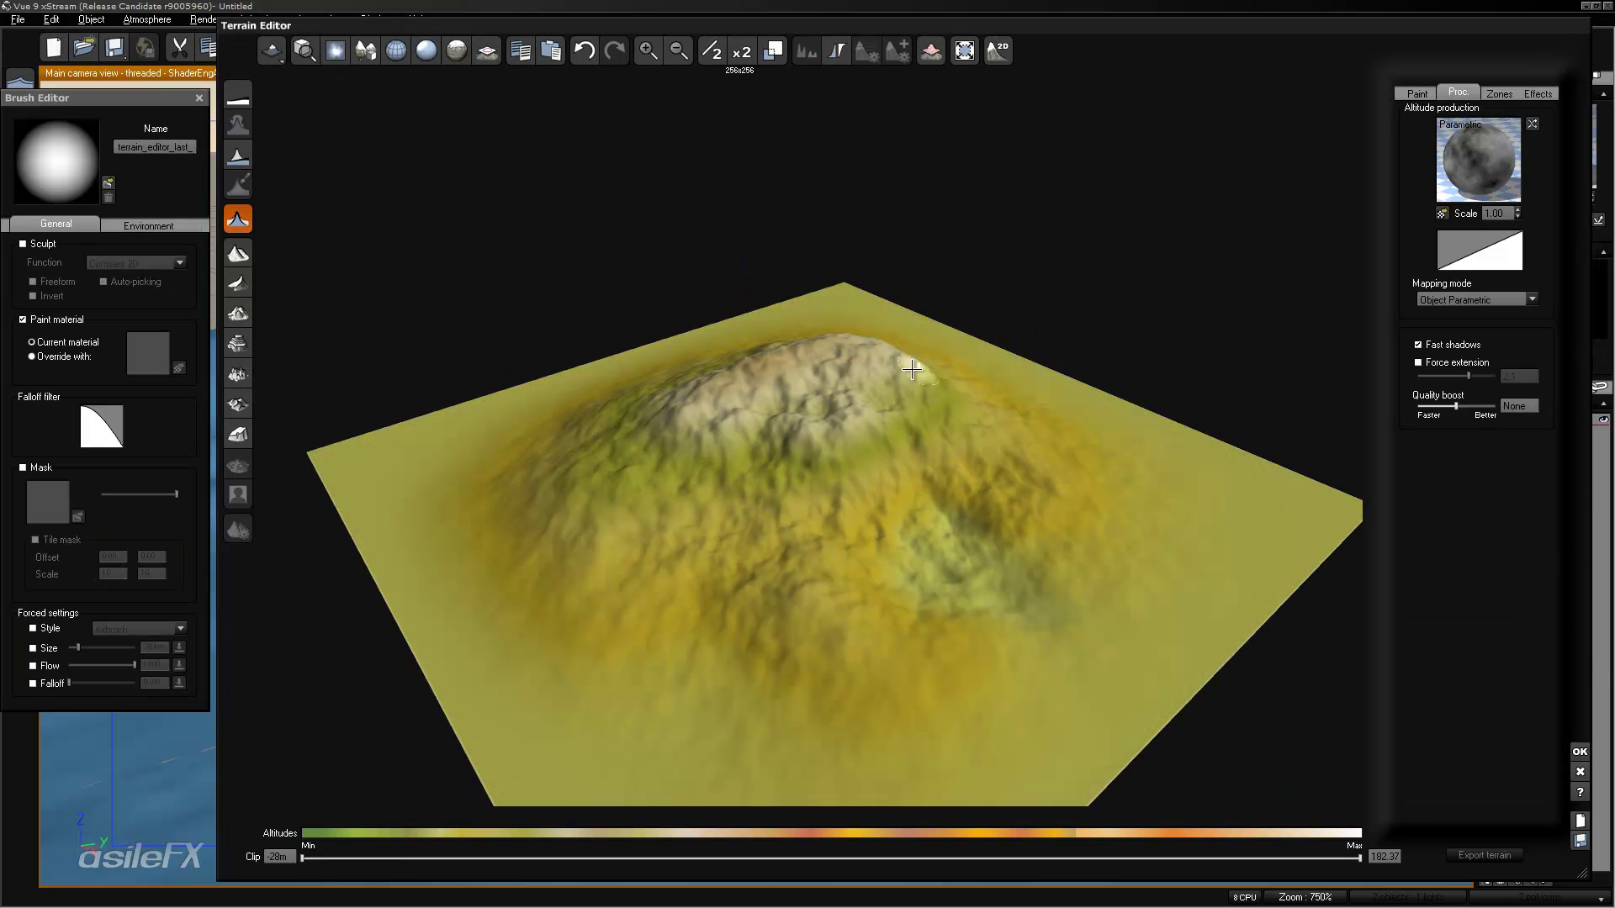
right_click(1501, 173)
left_click(1502, 177)
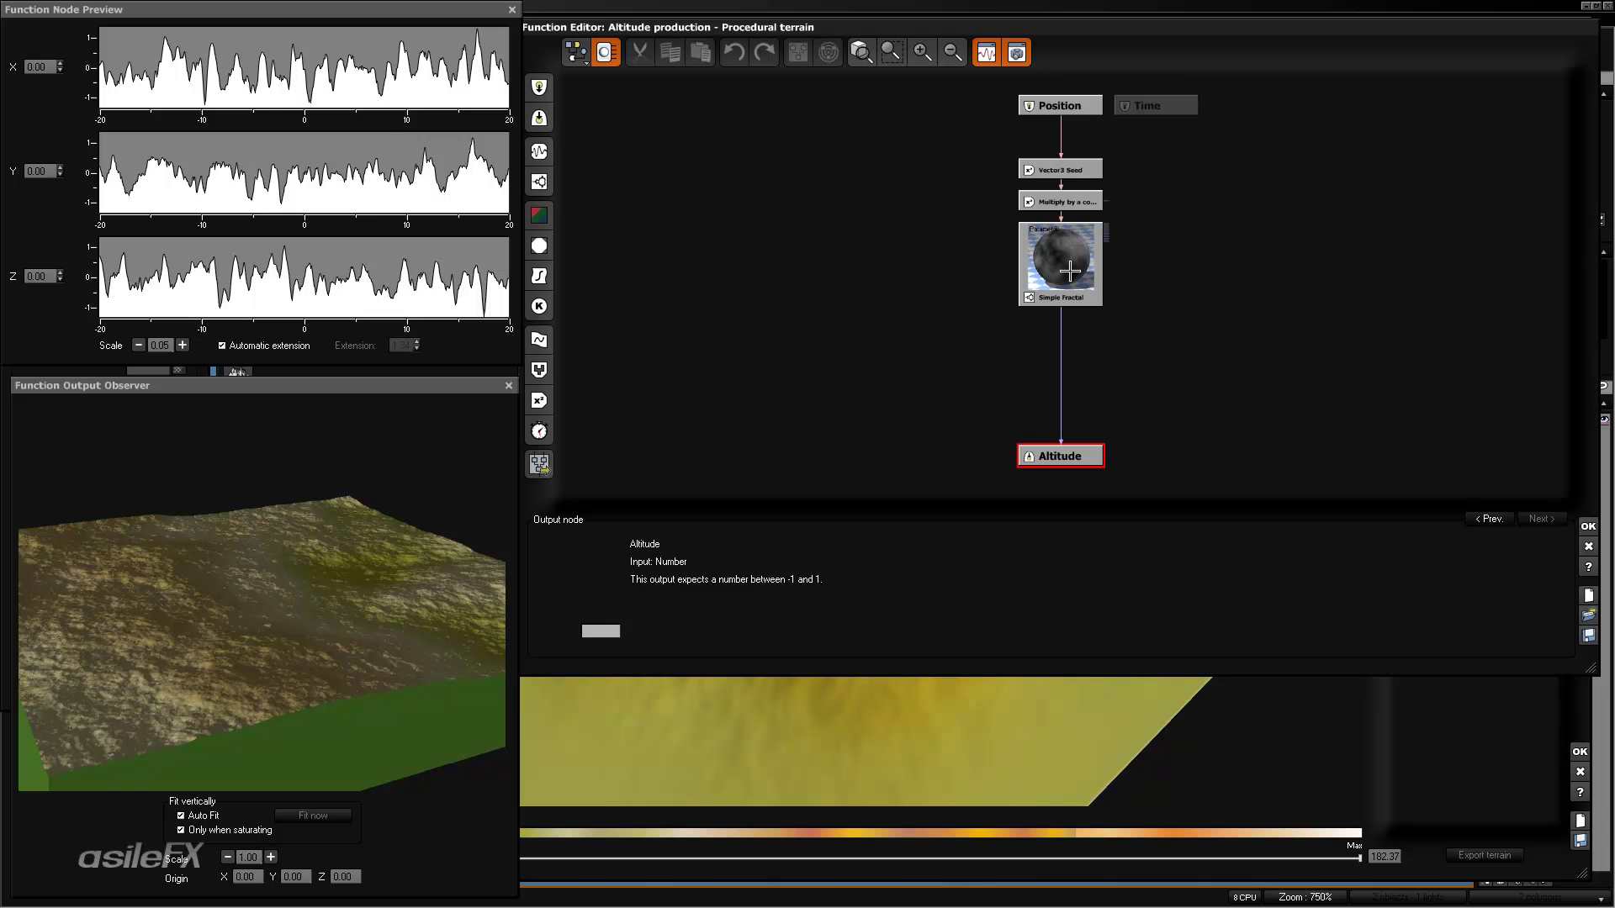
left_click_drag(1075, 258, 1045, 262)
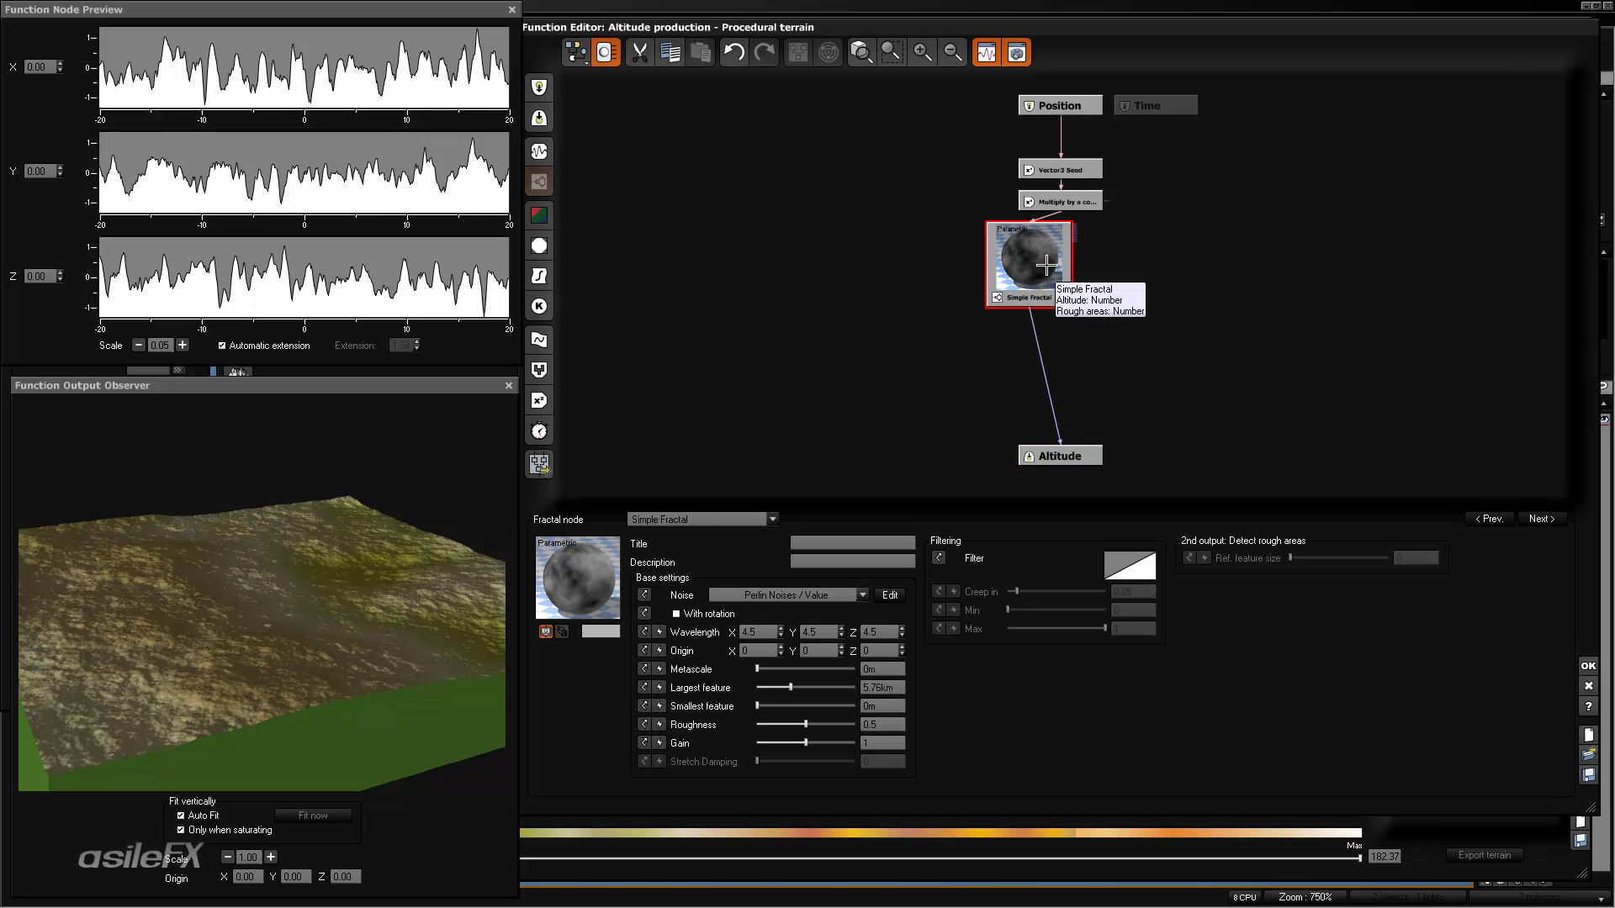
mouse_move(296, 588)
left_mouse_down()
mouse_move(336, 624)
mouse_move(289, 588)
mouse_move(271, 597)
left_mouse_up()
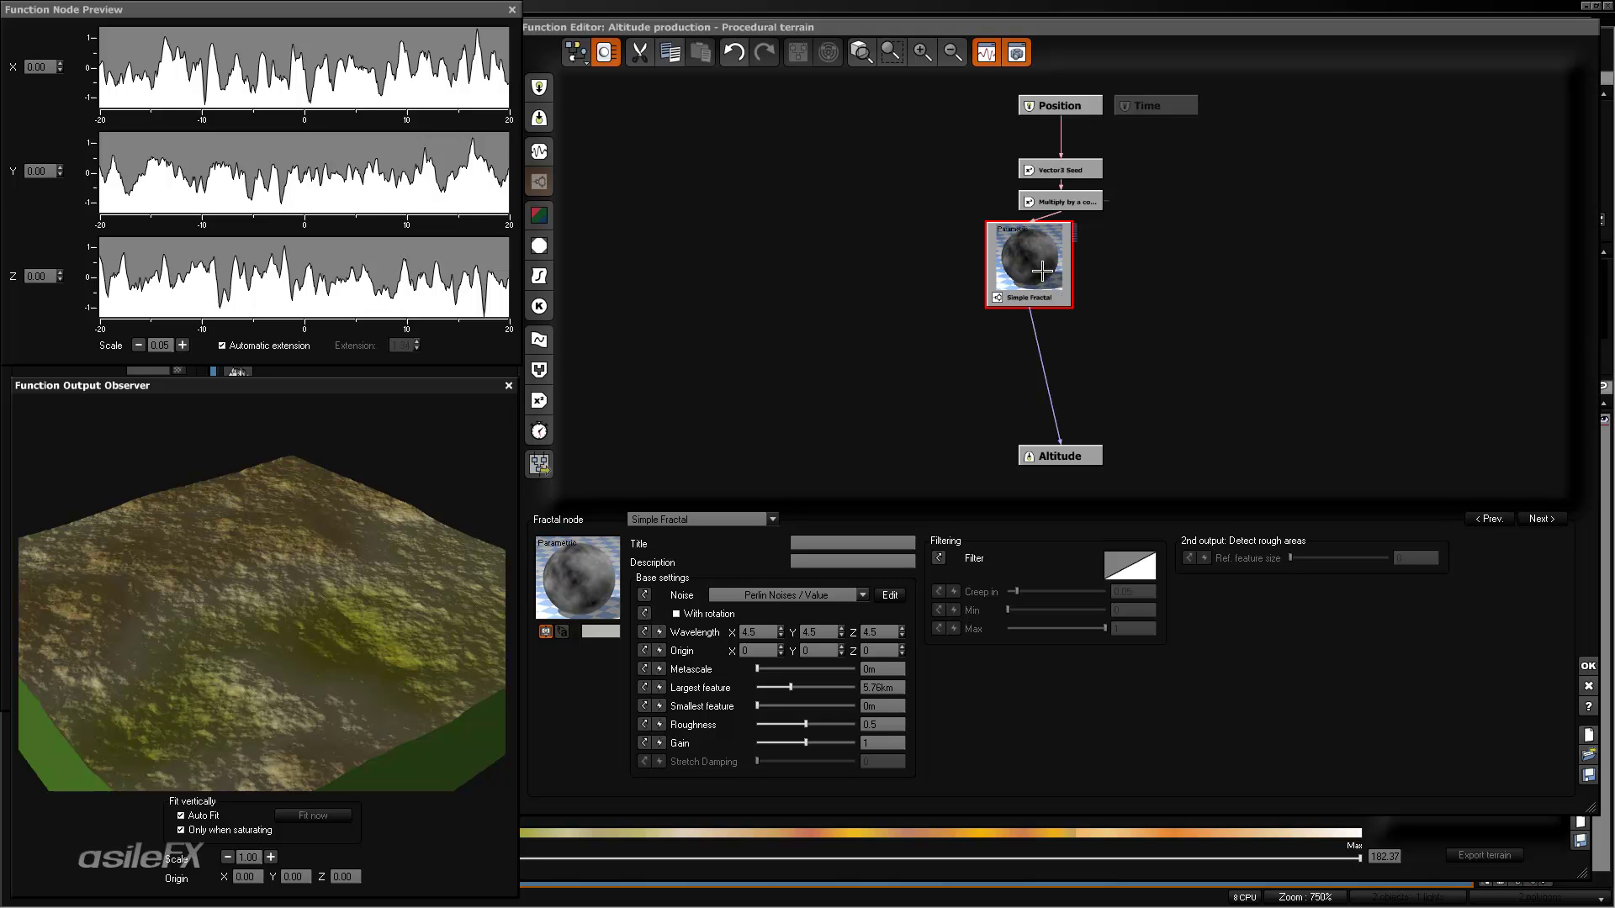
- Add a second fractal node beside the Simple Fractal and connect its output to Altitude in place of the first
left_click(1174, 234)
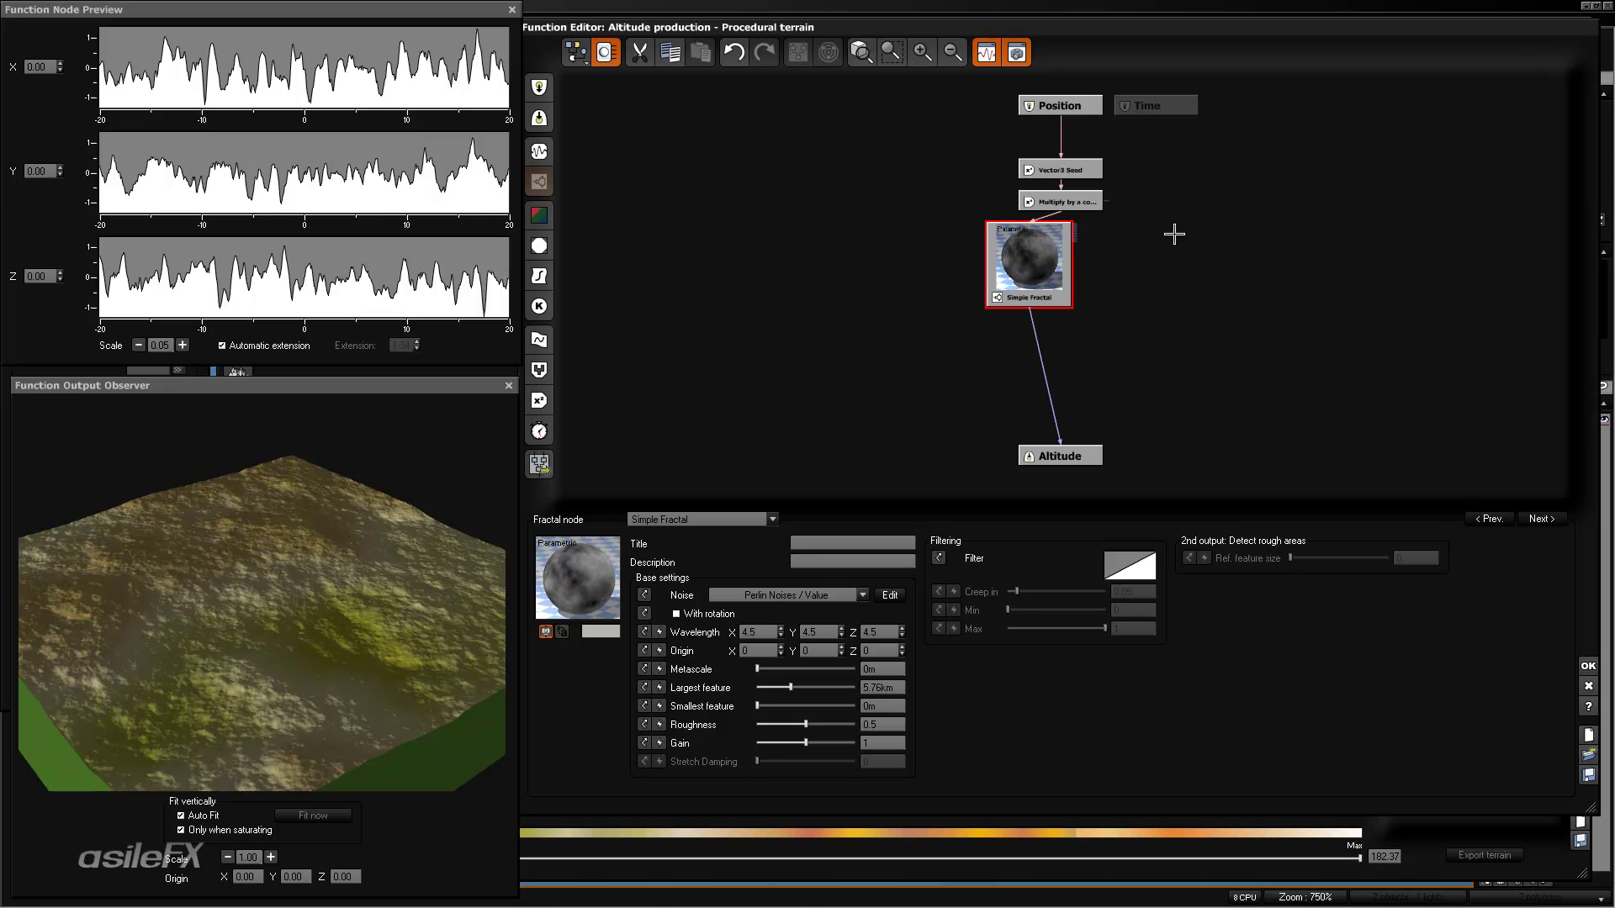
right_click_drag(1172, 234, 1064, 252)
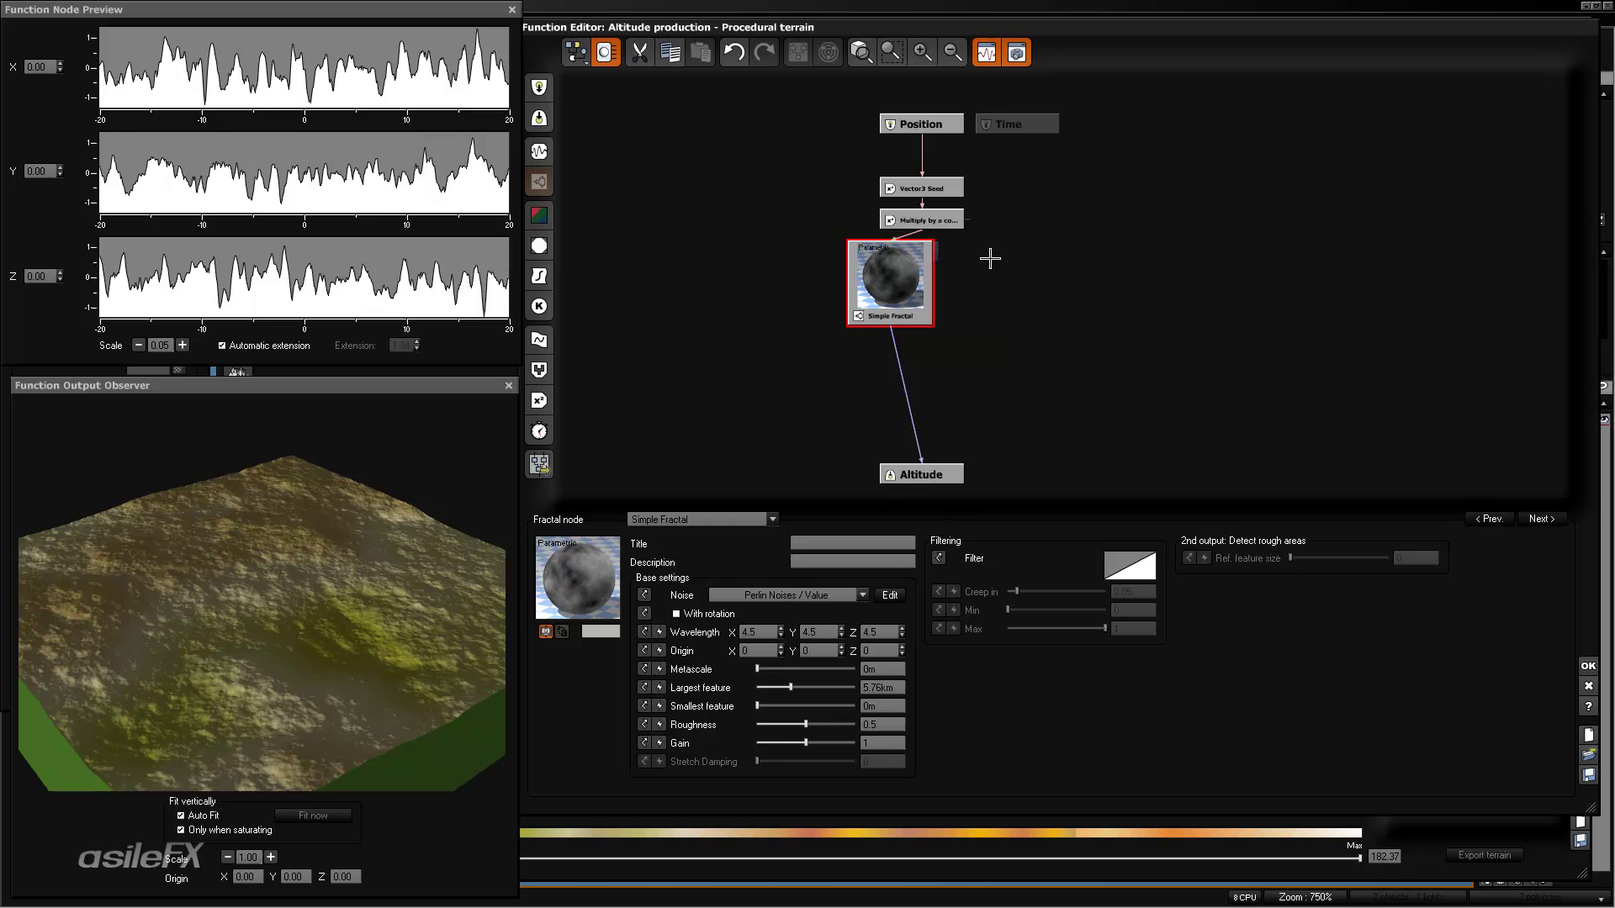
left_click(1001, 308)
left_click_drag(909, 314, 909, 251)
left_click(1004, 222)
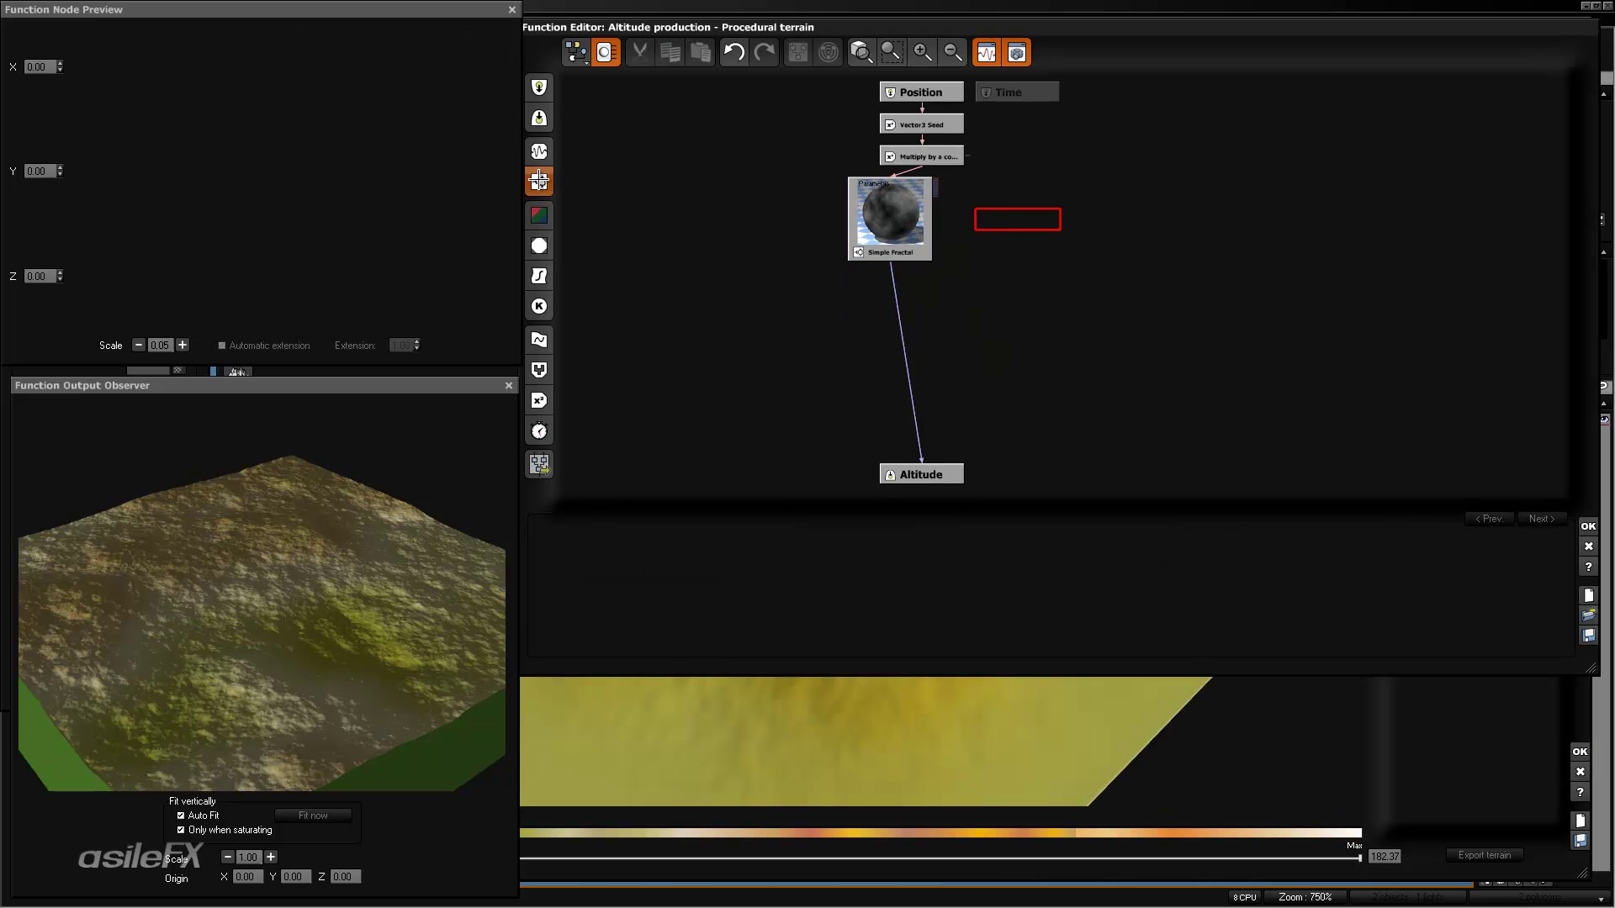
left_click(540, 180)
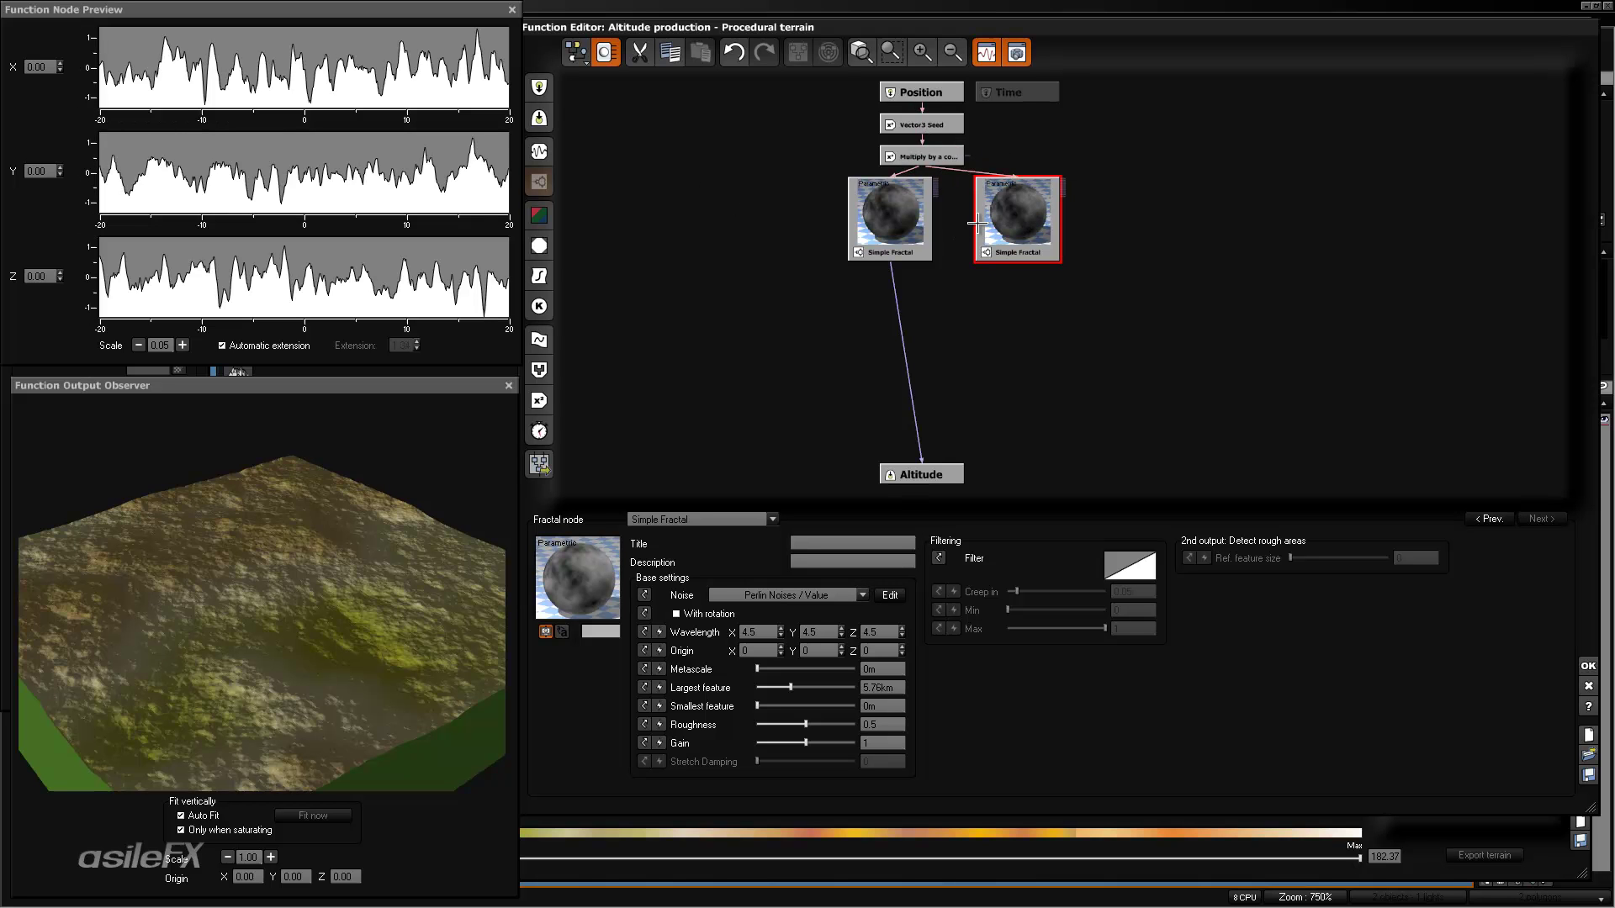
left_click_drag(891, 269, 1018, 263)
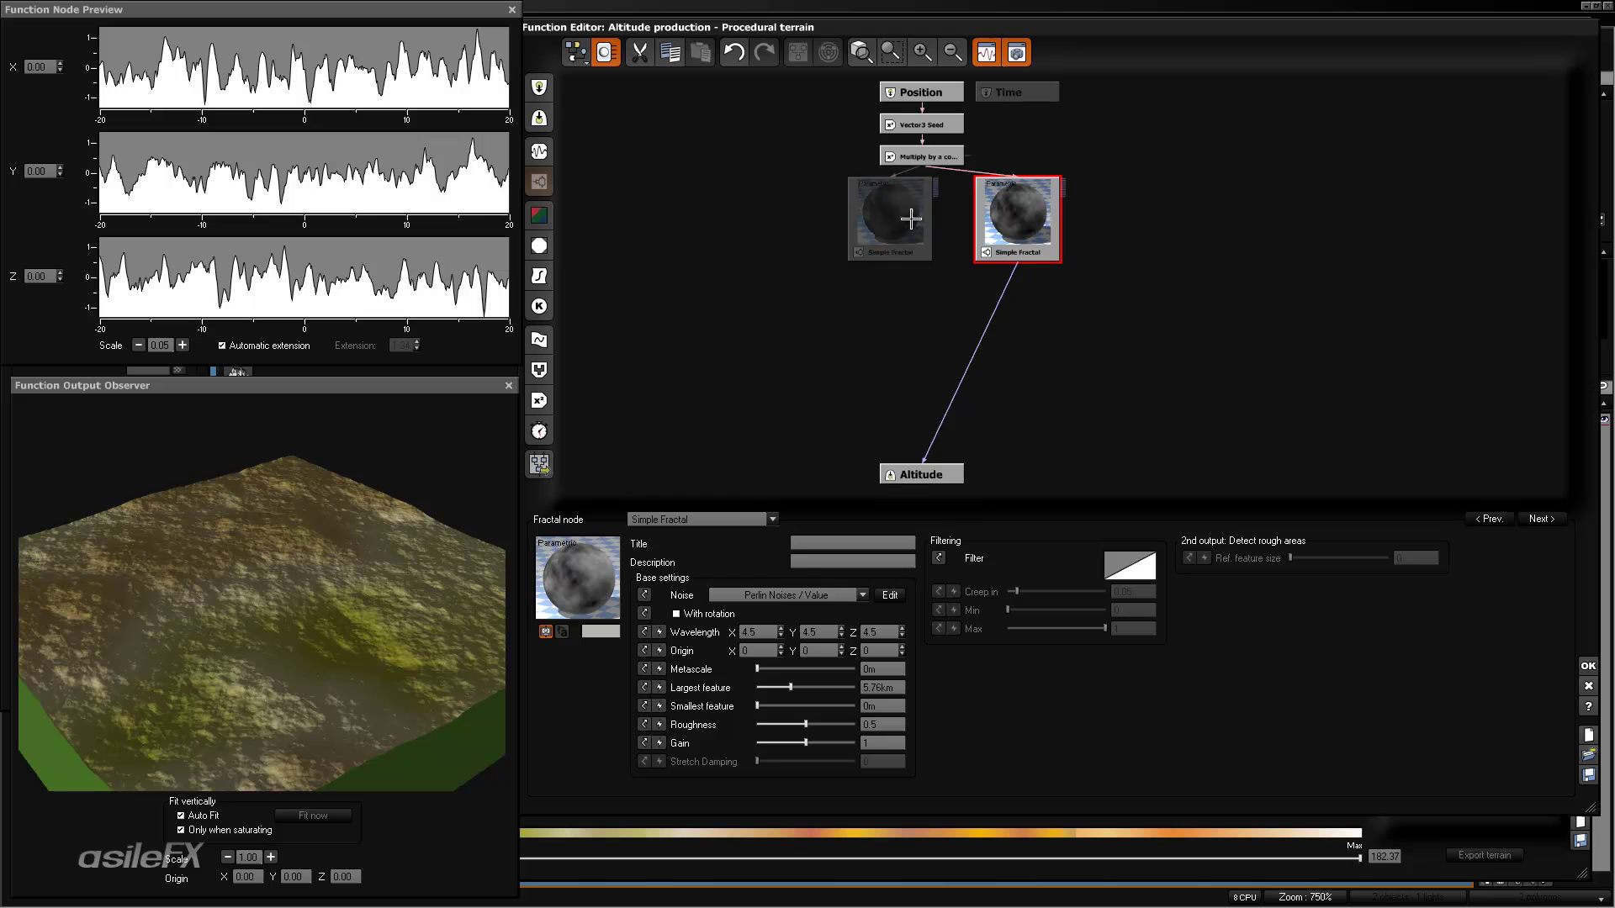
- Change the second fractal node to Terrain Fractal and raise its largest feature to about 14.99 km
left_click(745, 519)
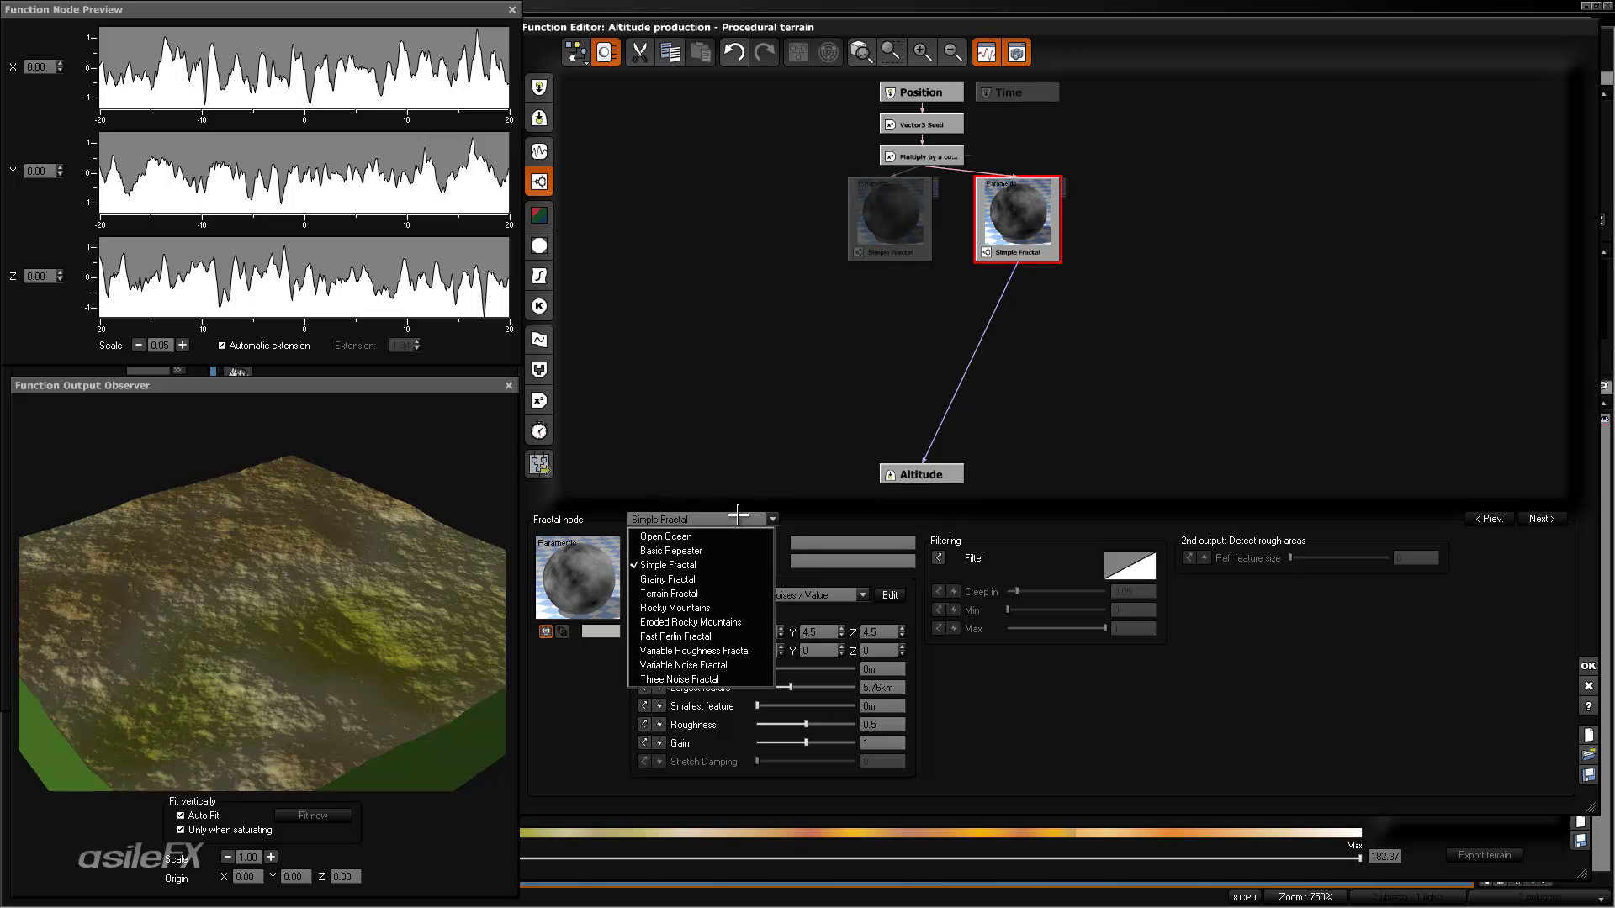
left_click(721, 586)
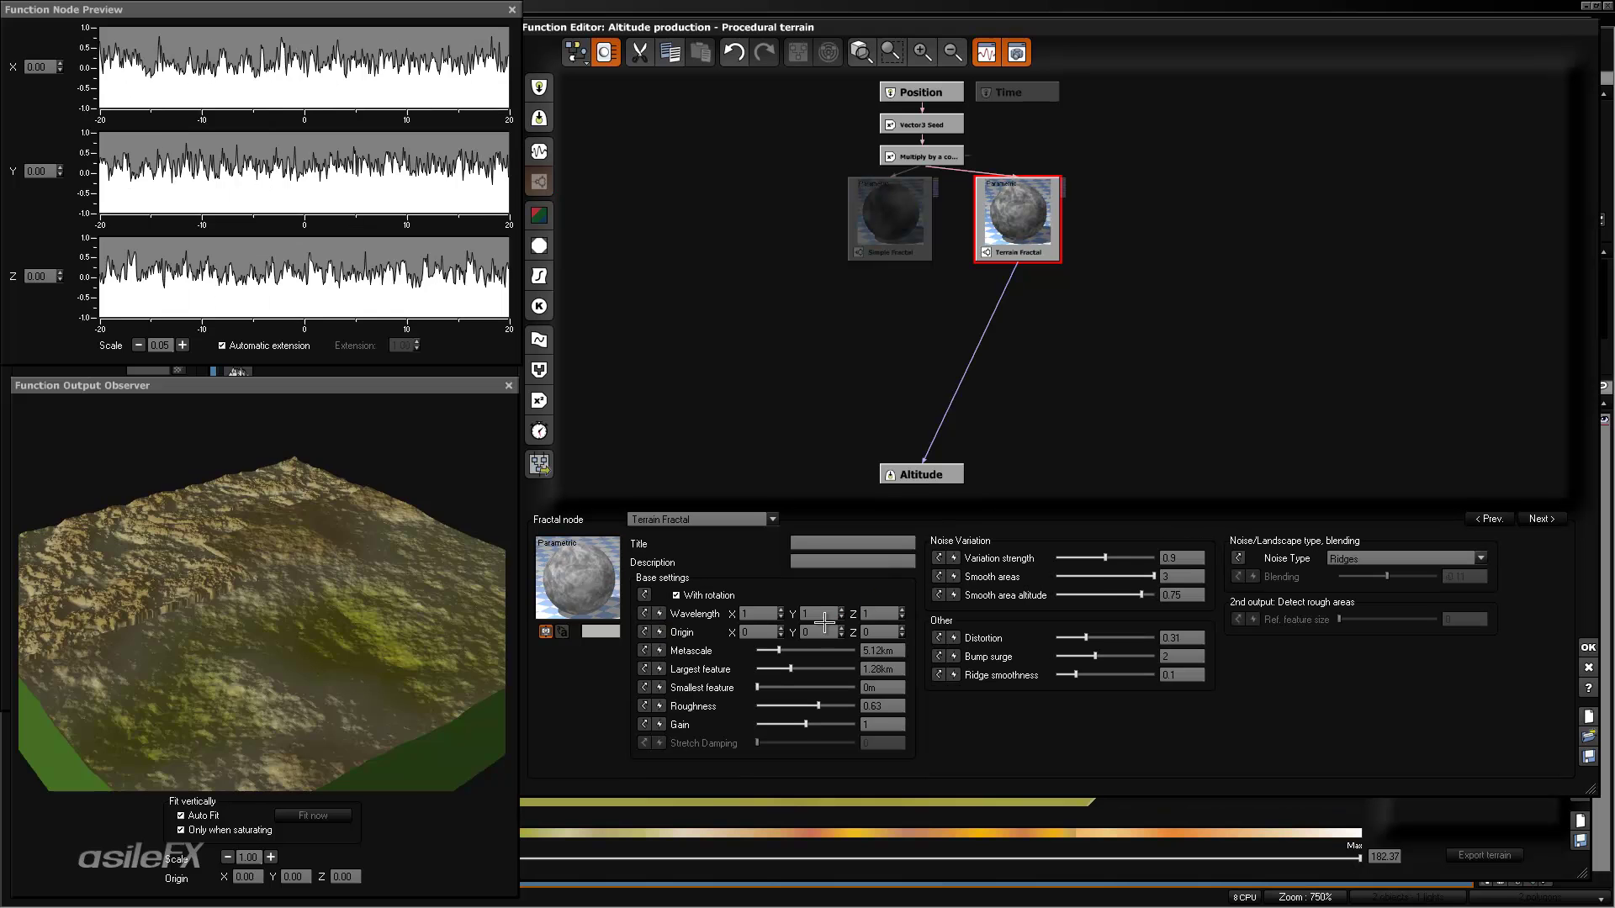
left_click_drag(781, 669, 824, 669)
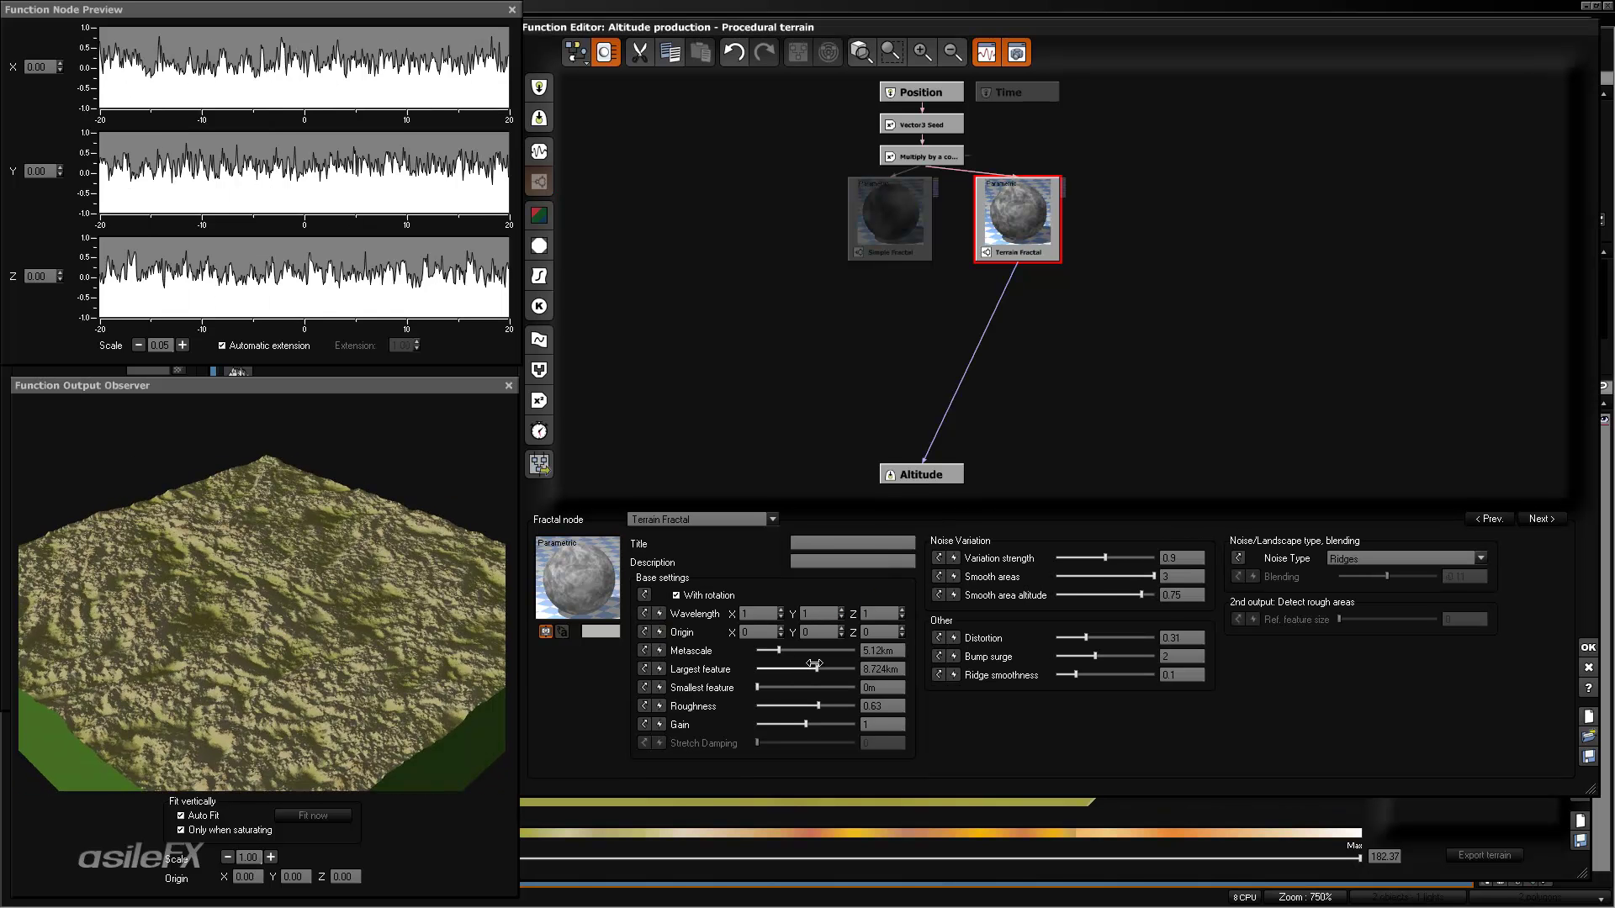
left_click_drag(428, 631, 416, 640)
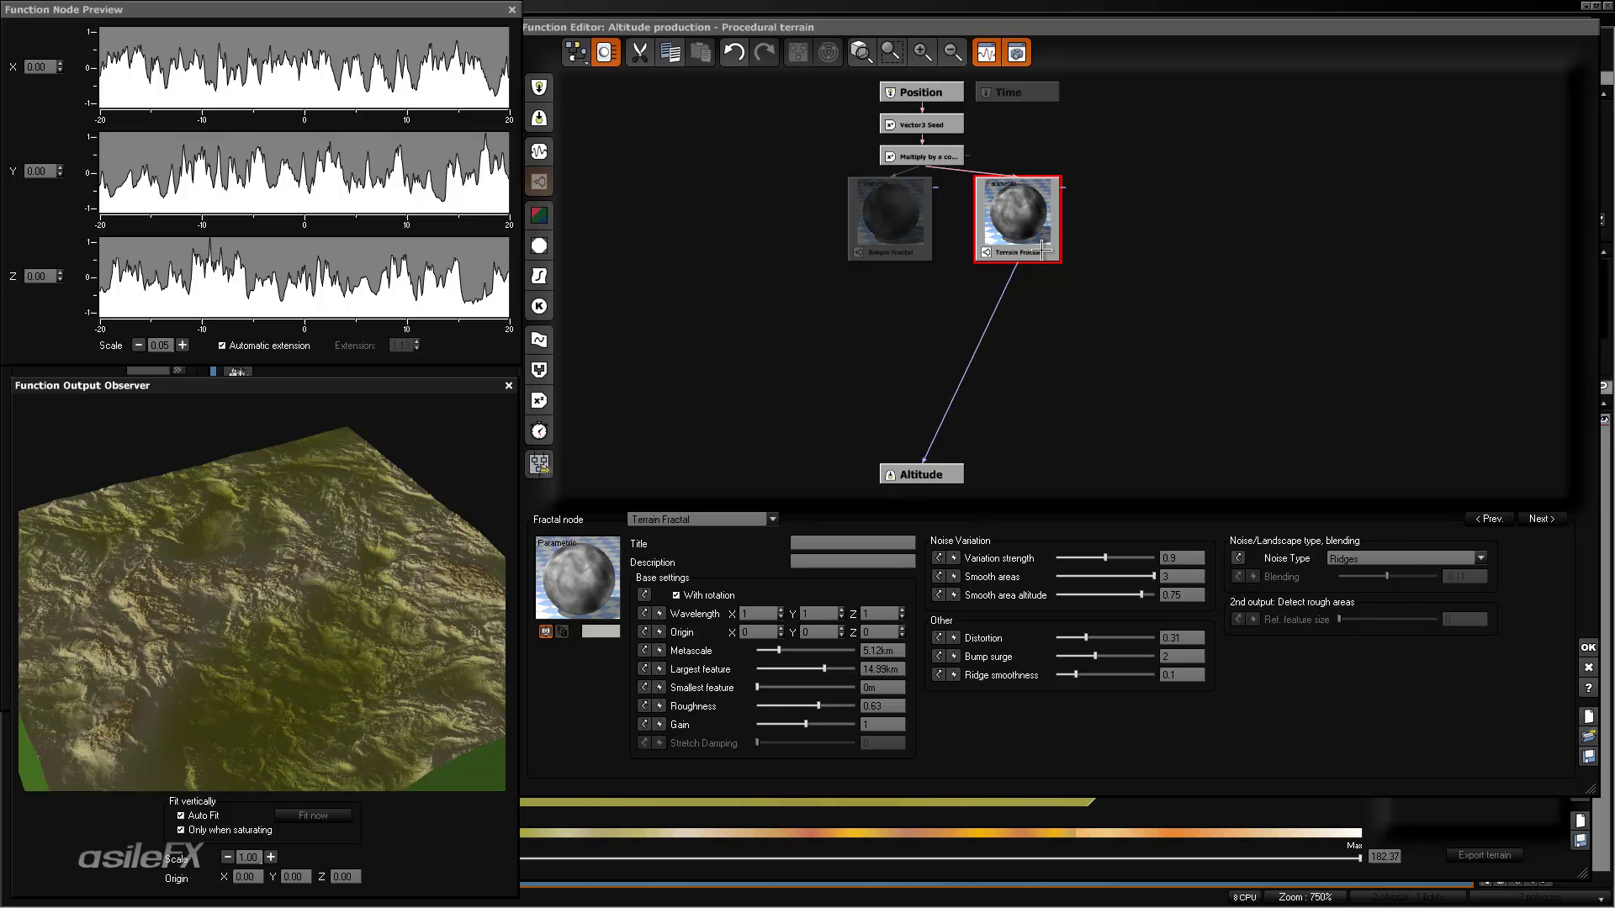
left_click_drag(374, 606, 417, 585)
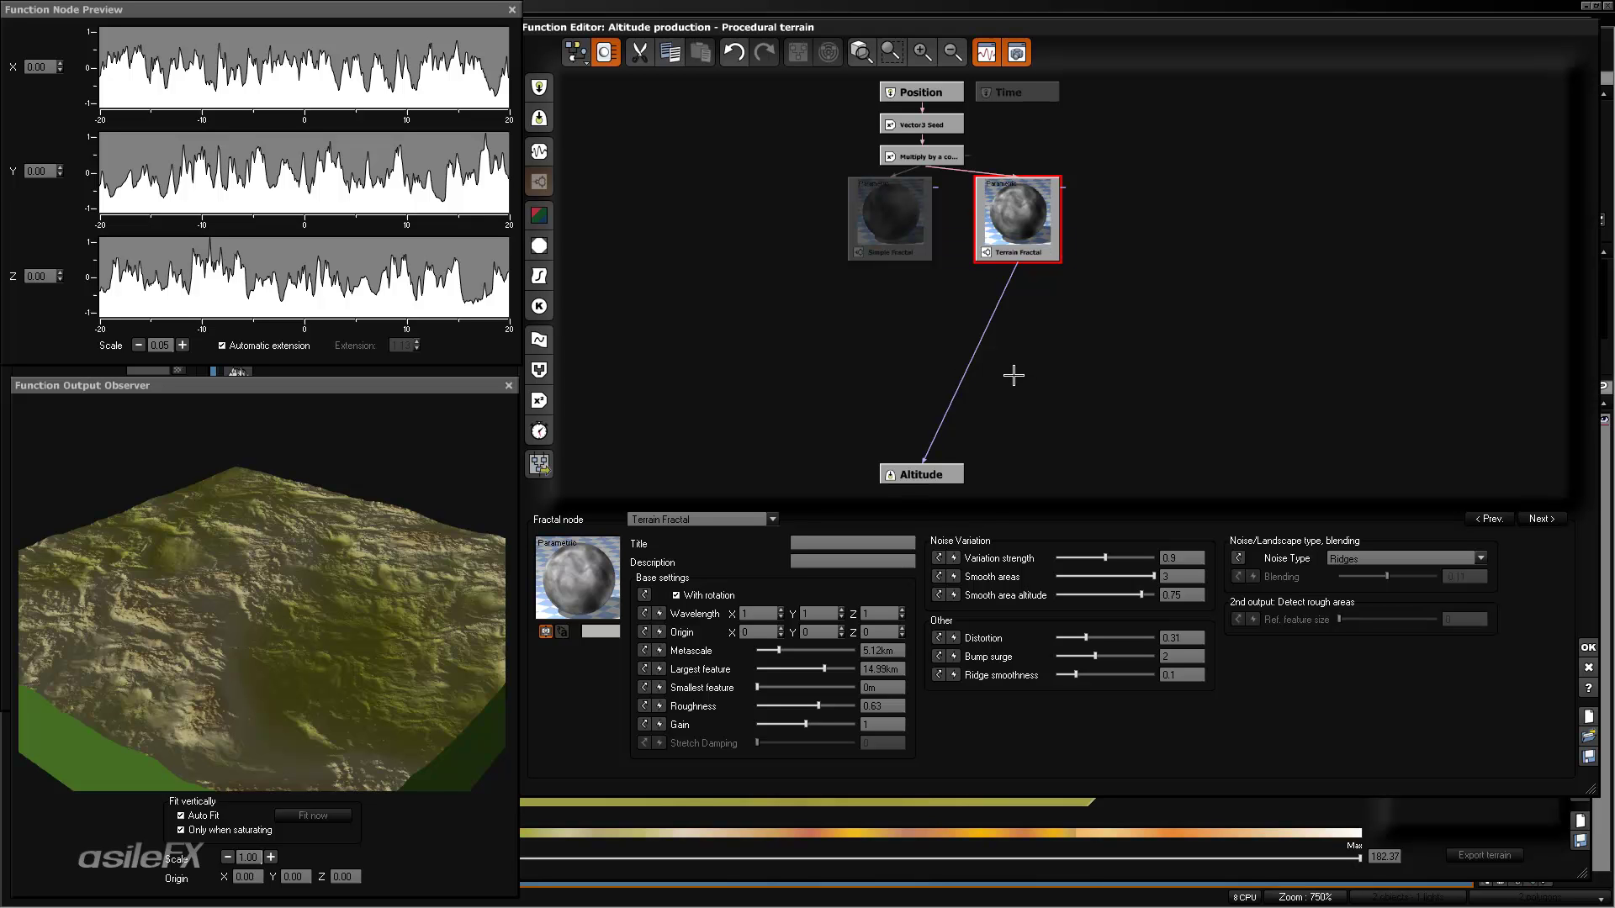
- Insert a Blender node between the Terrain Fractal and Altitude, and connect the Simple Fractal as its other input
left_click(974, 357)
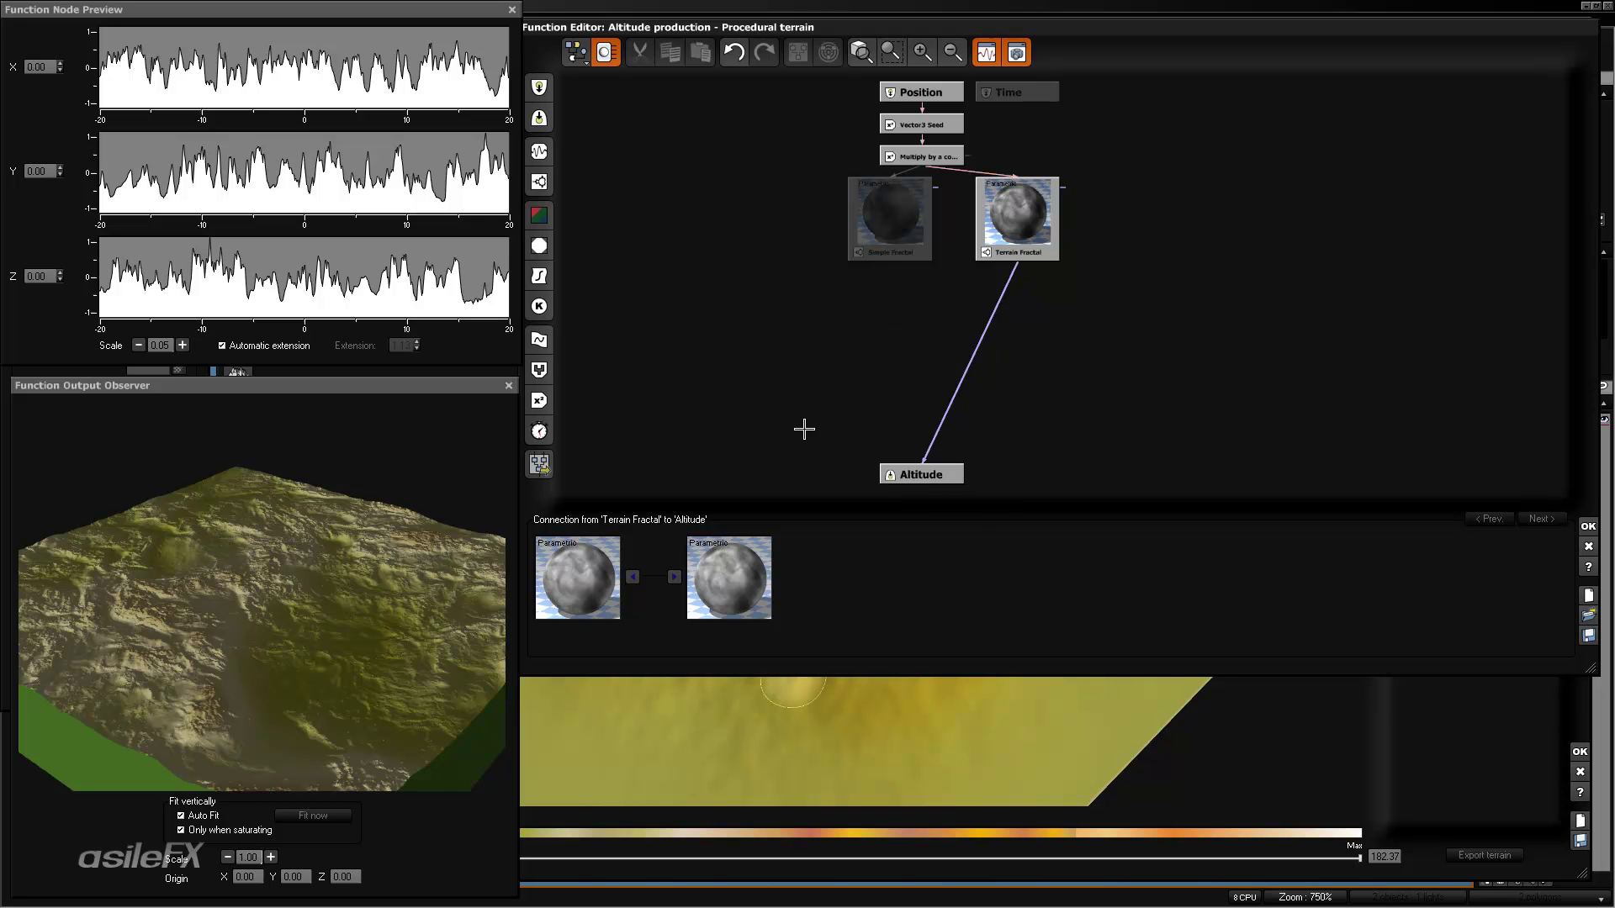
left_click(543, 369)
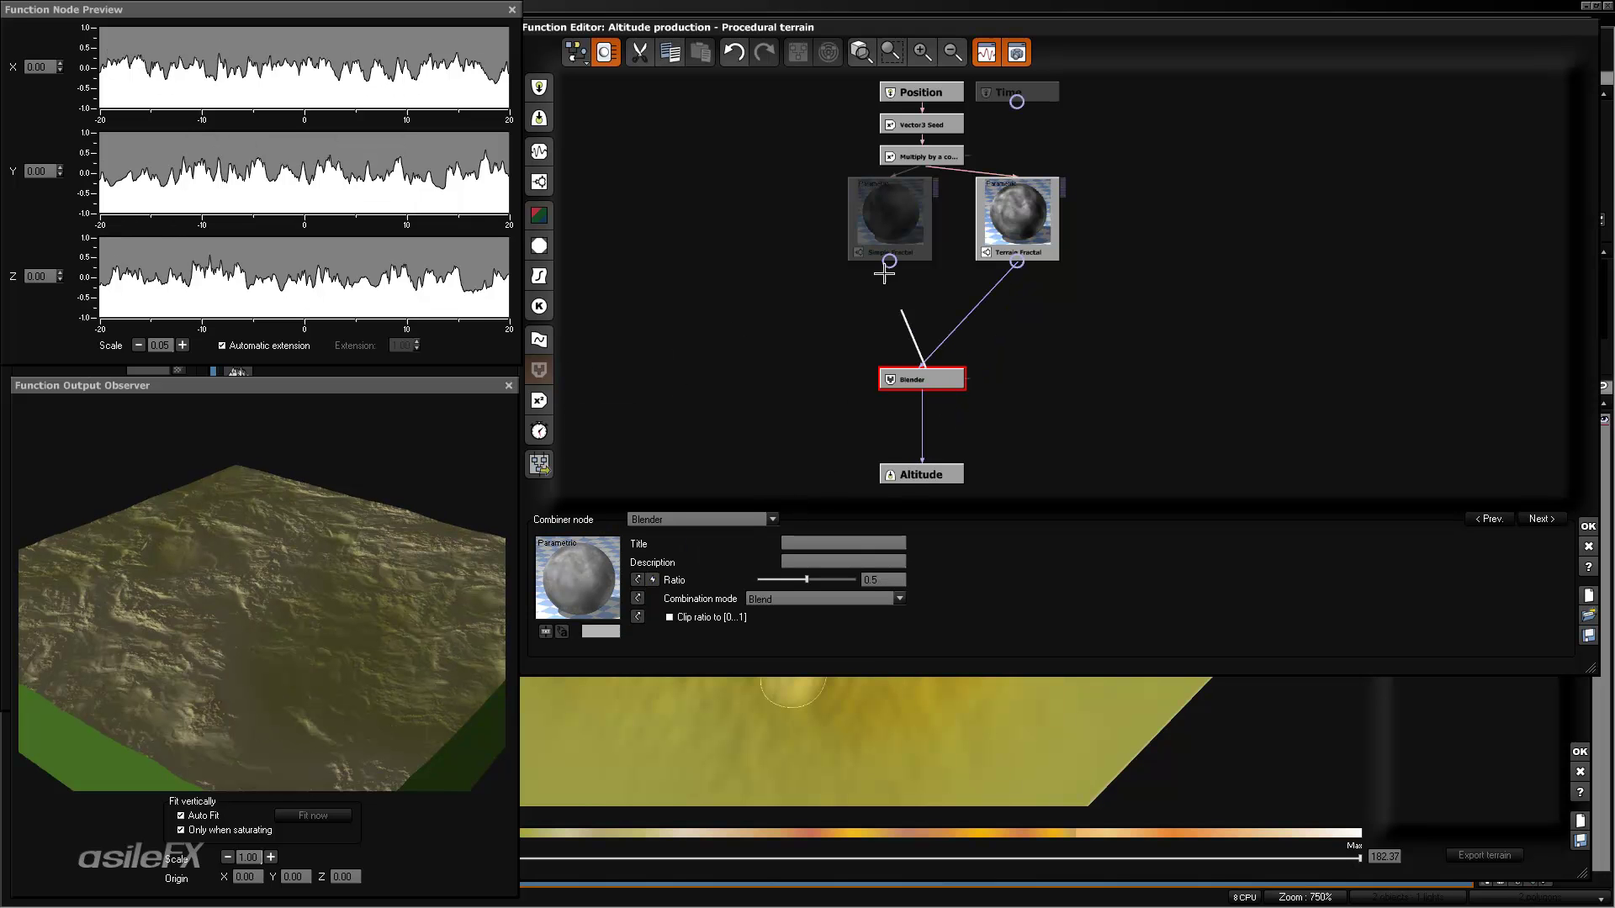
left_click_drag(888, 257, 928, 375)
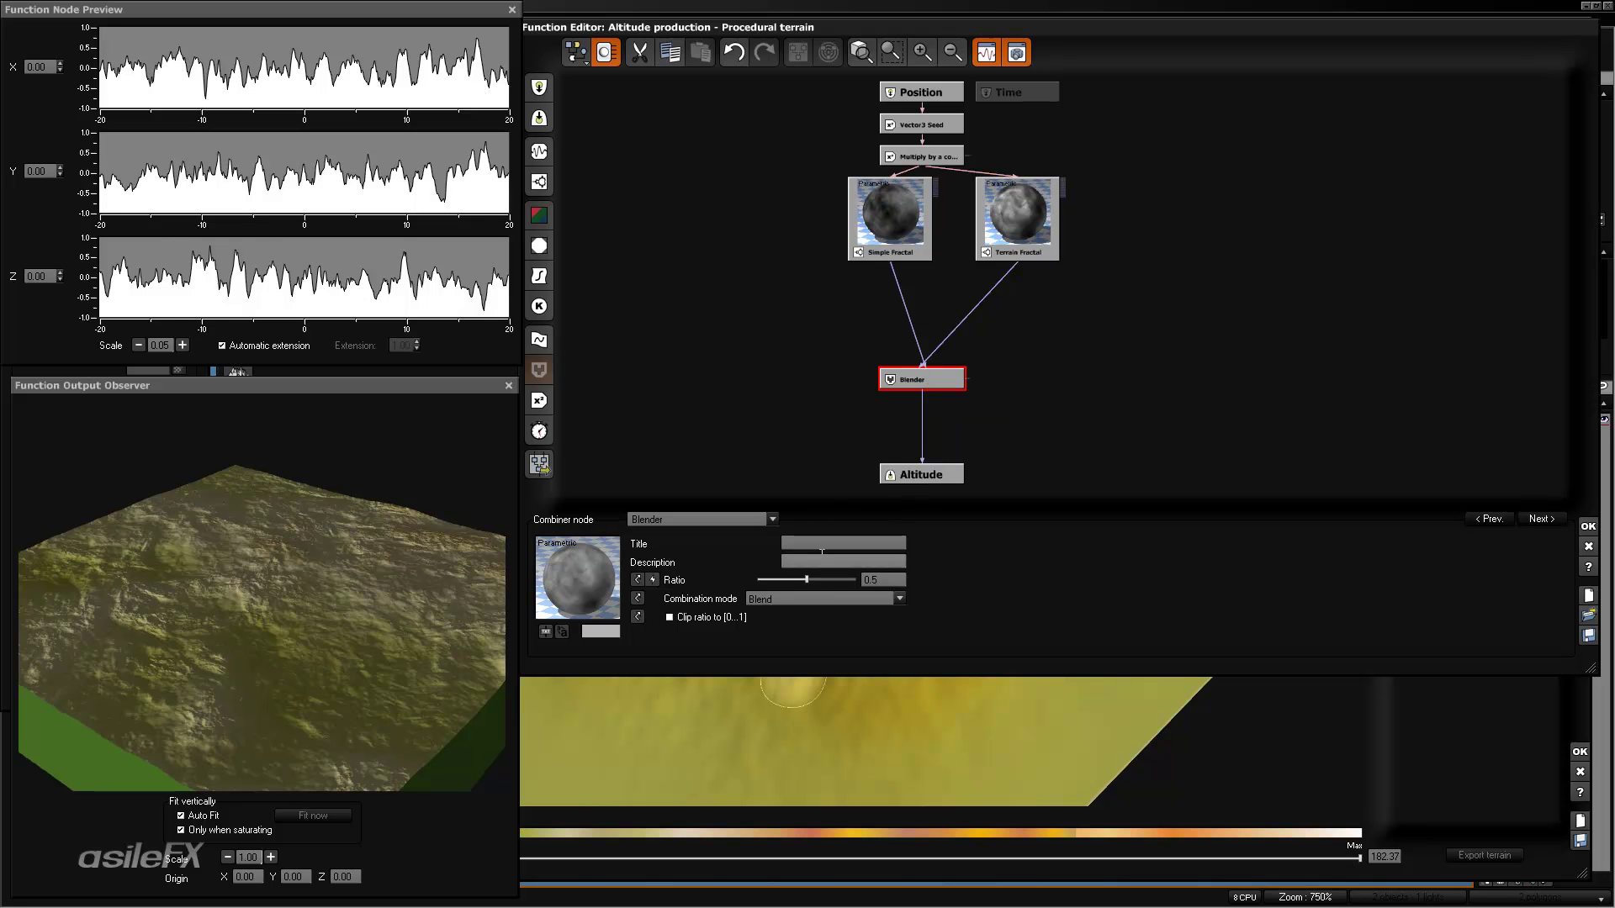
- Lower the Blender's ratio to its minimum and accept the altitude function
left_click_drag(806, 580, 732, 579)
left_click_drag(371, 596, 328, 572)
left_click(1586, 528)
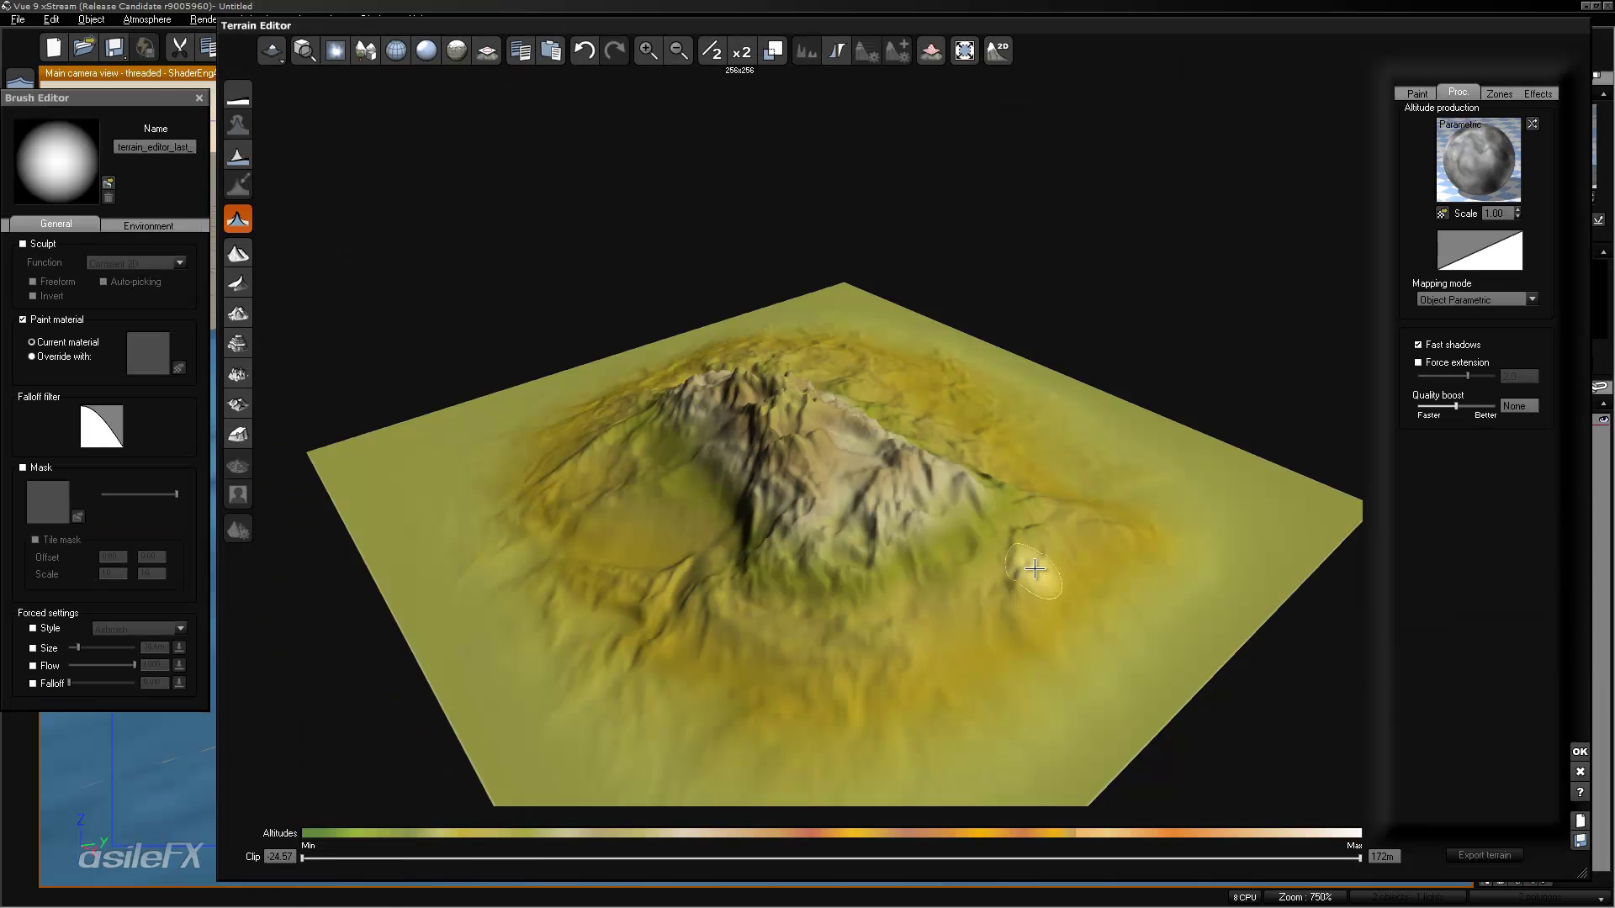
- Reopen the altitude production function and move the Terrain Fractal directly beside the Simple Fractal, under the Multiply node
right_click_drag(1085, 504, 917, 449)
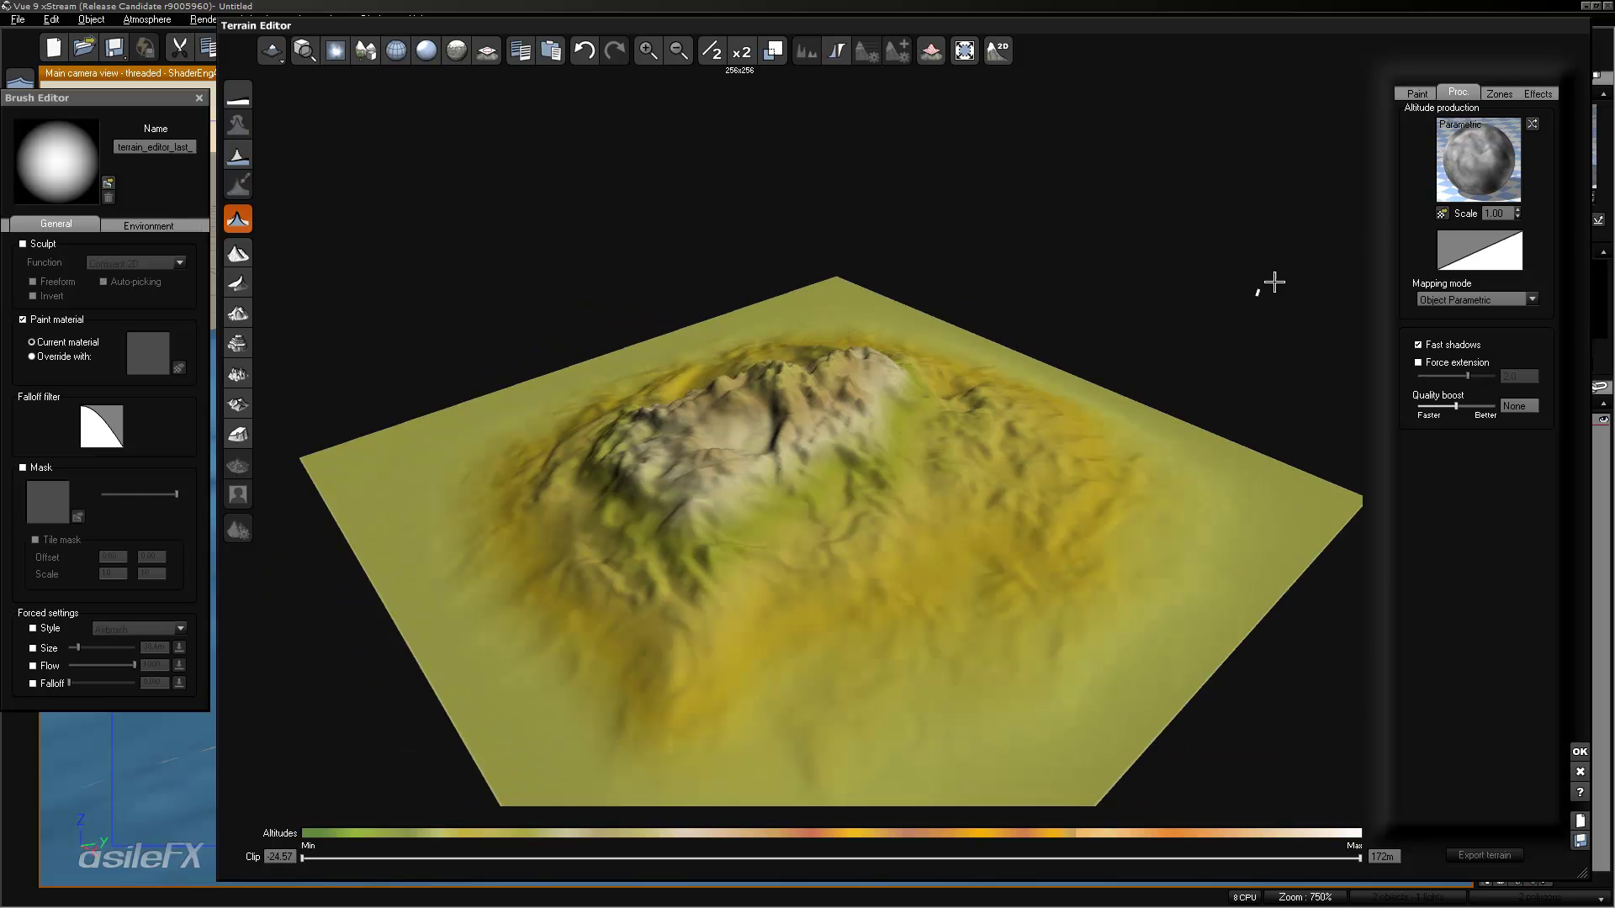
right_click(1478, 160)
left_click(1454, 194)
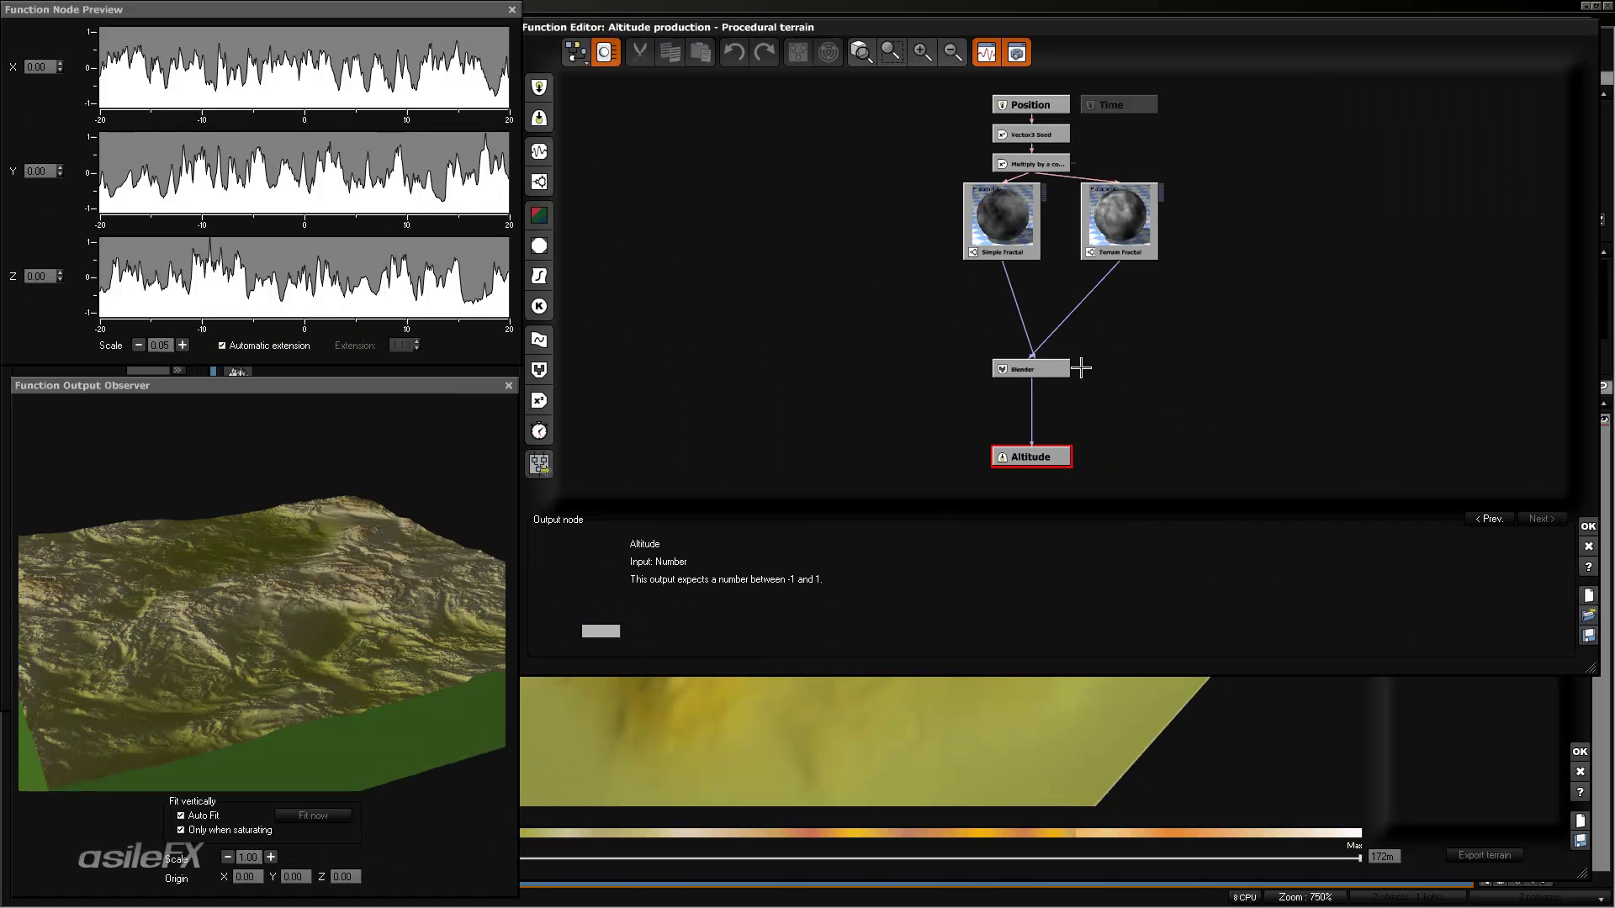
left_click(866, 268)
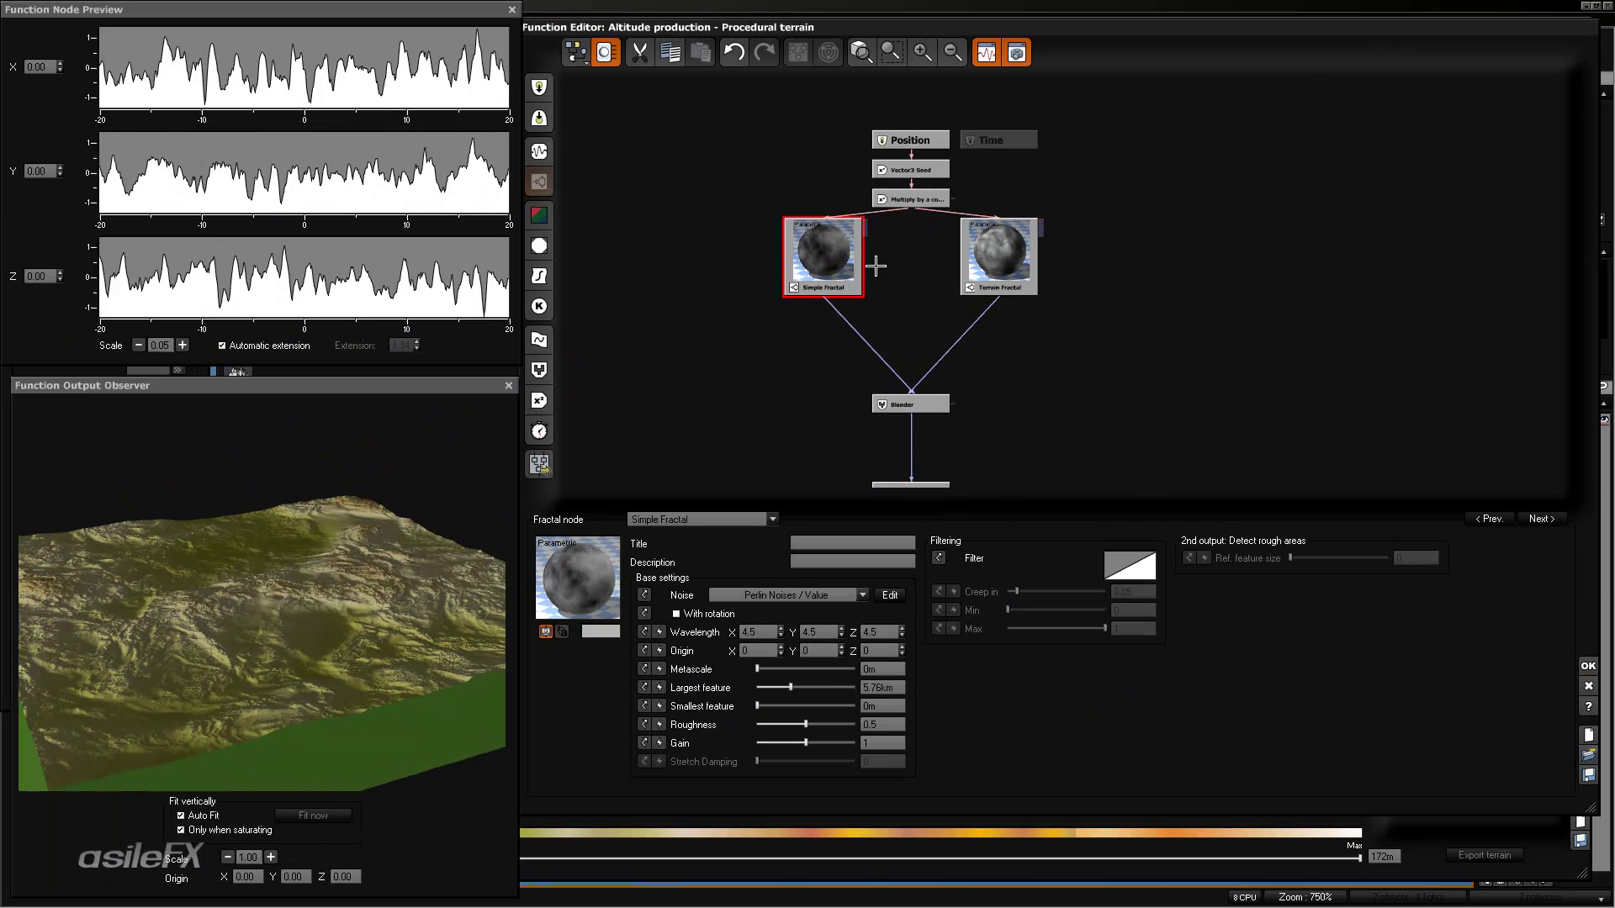
left_click(966, 253)
left_click(1023, 248)
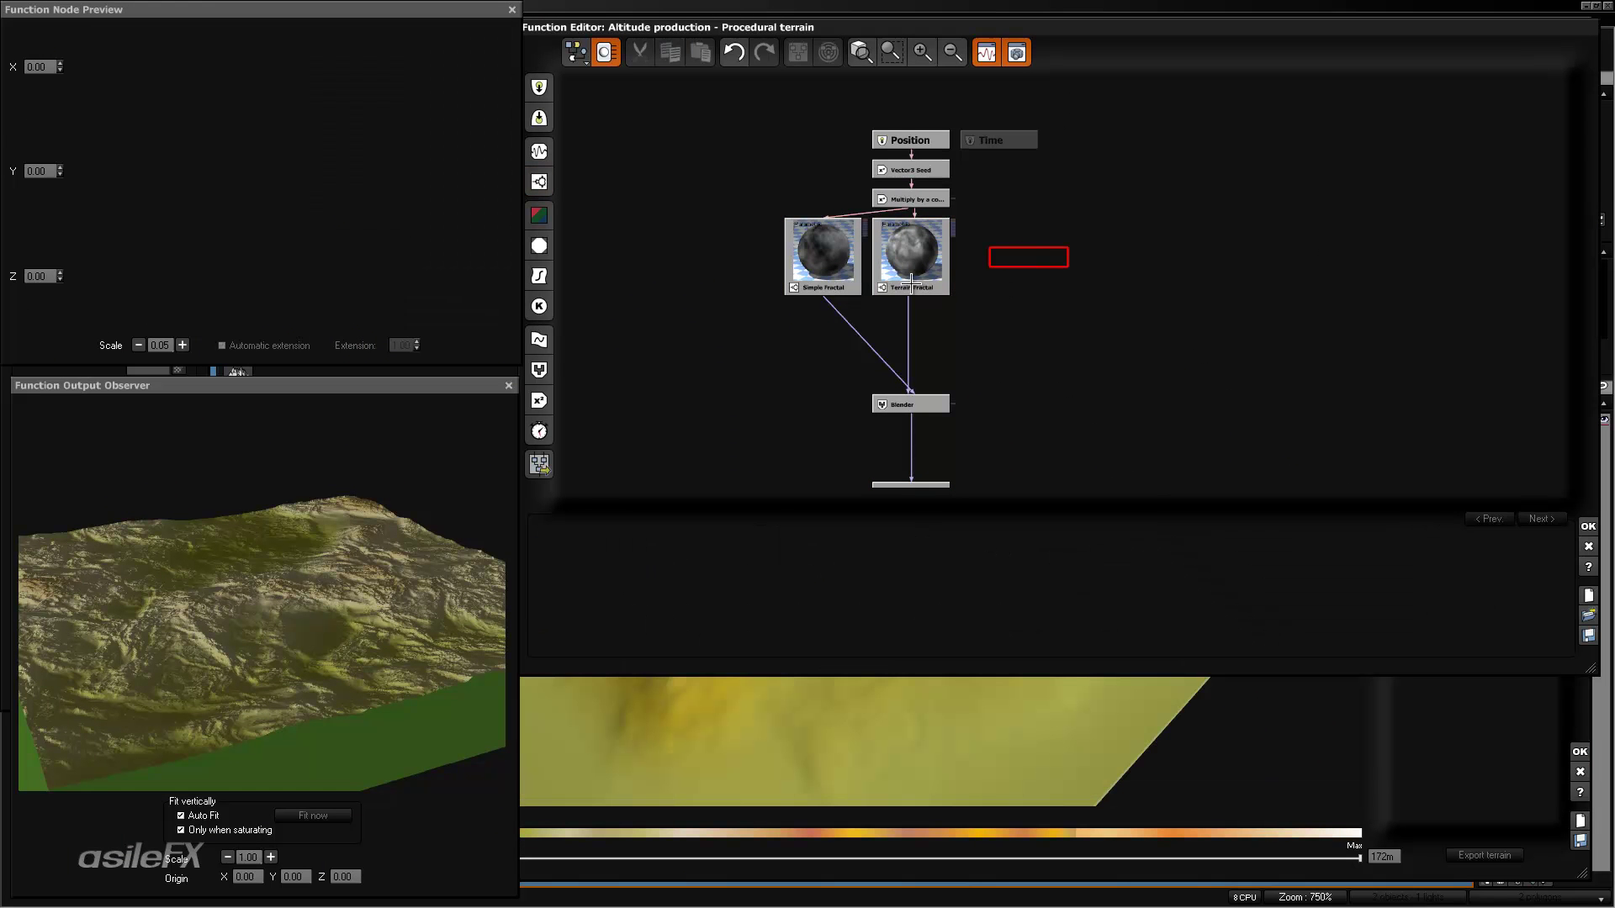
- Add a third fractal node of type Terrain Fractal and align it in a row with the other two fractals
left_click(541, 181)
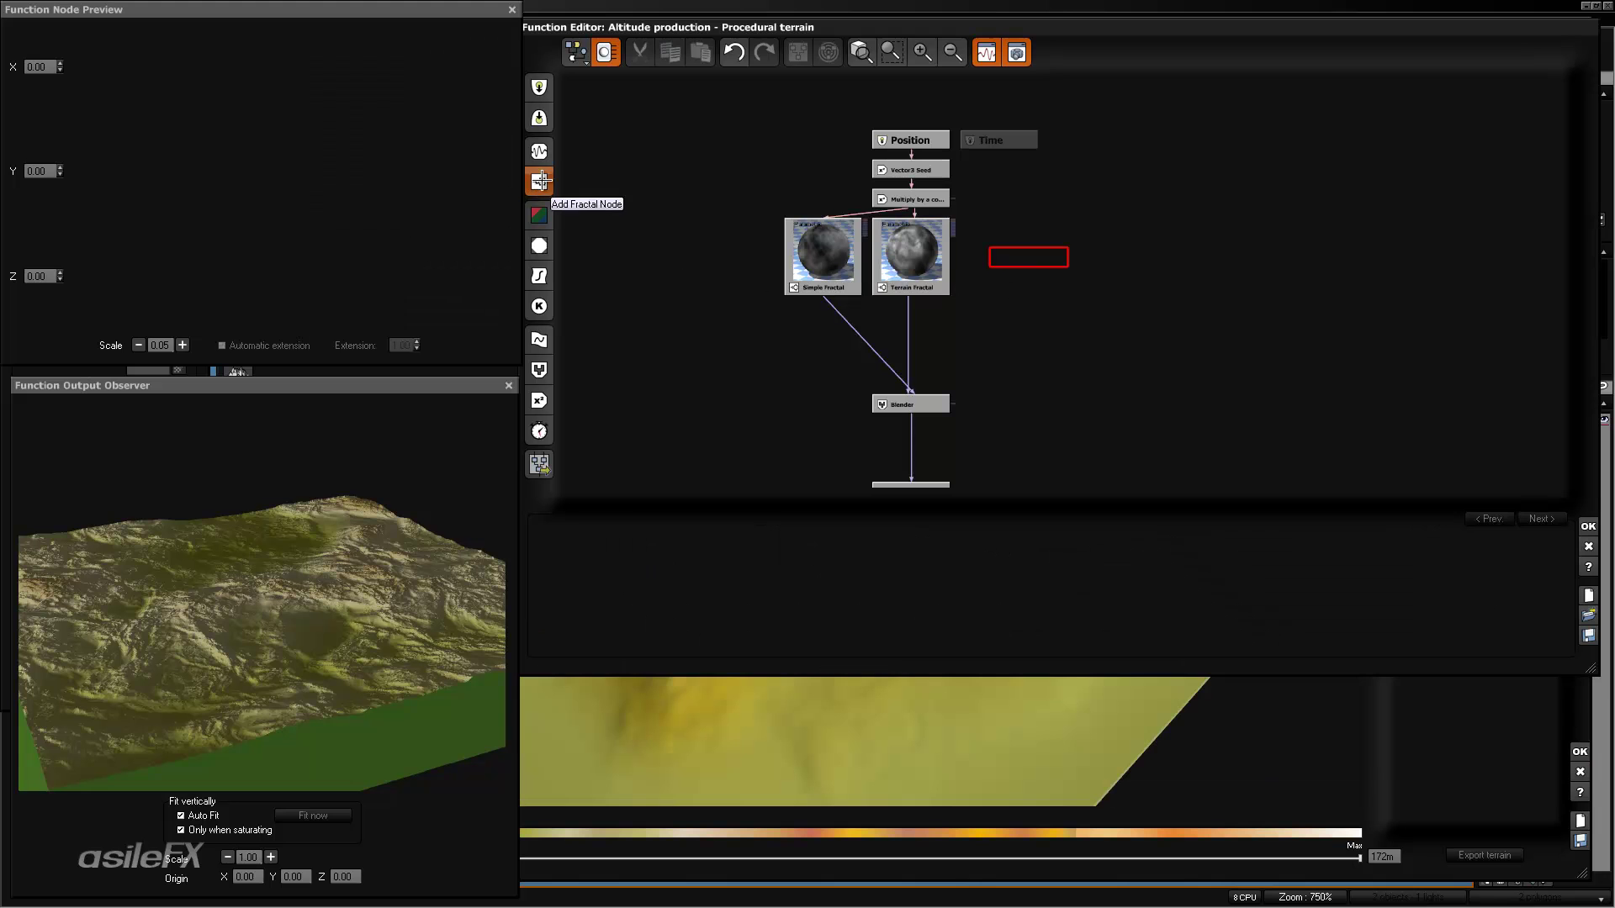
left_click(536, 217)
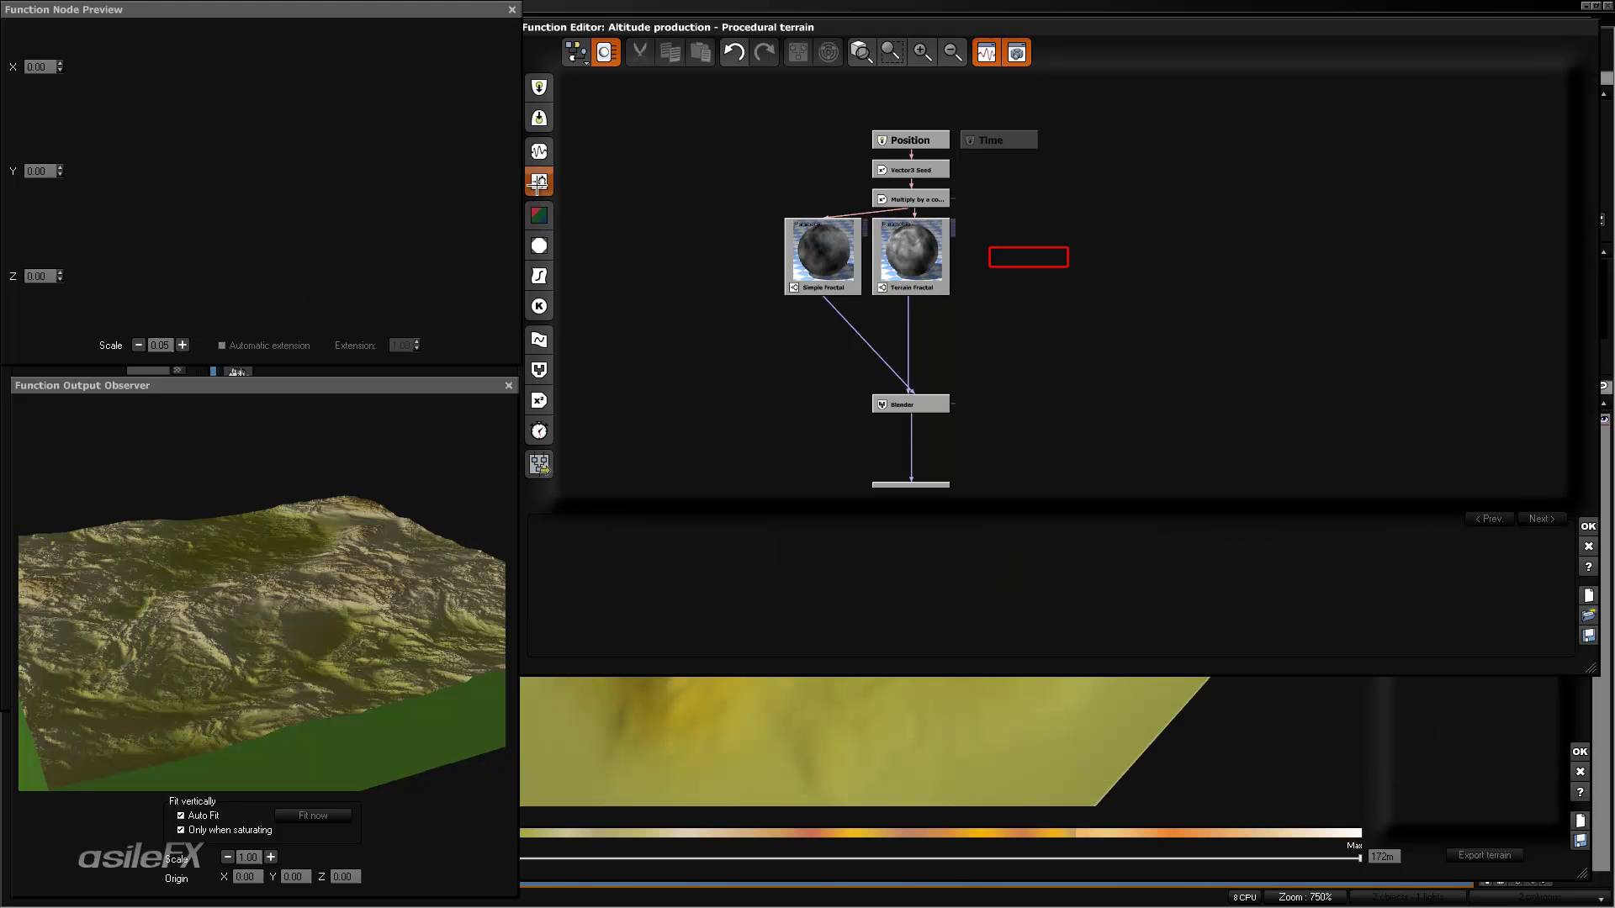
left_click(539, 181)
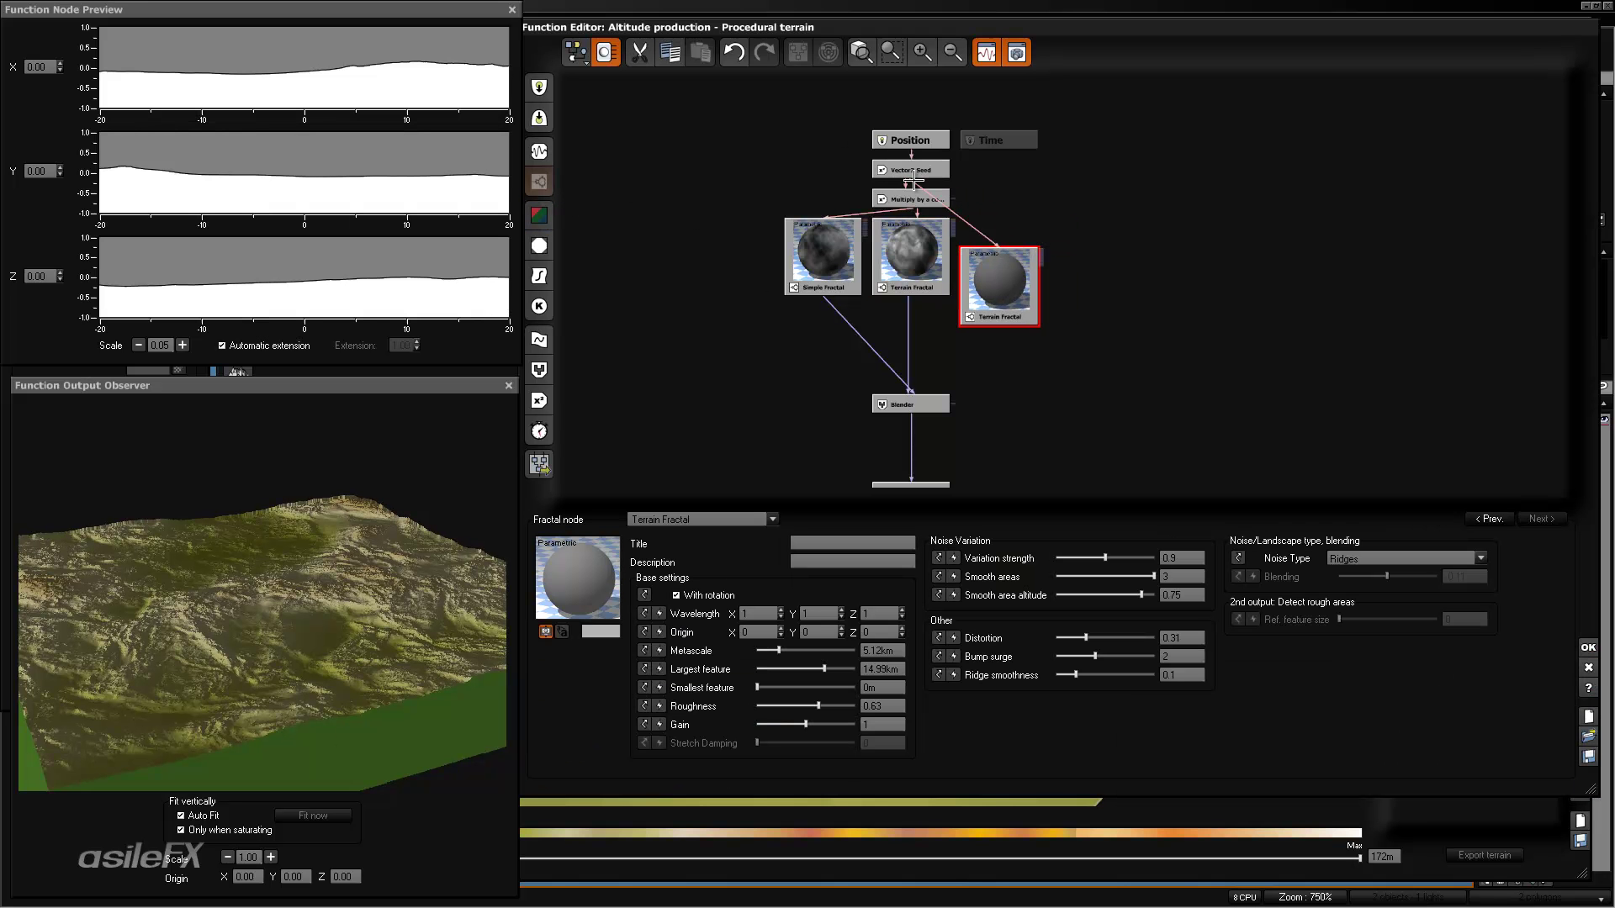
left_click_drag(999, 280, 998, 250)
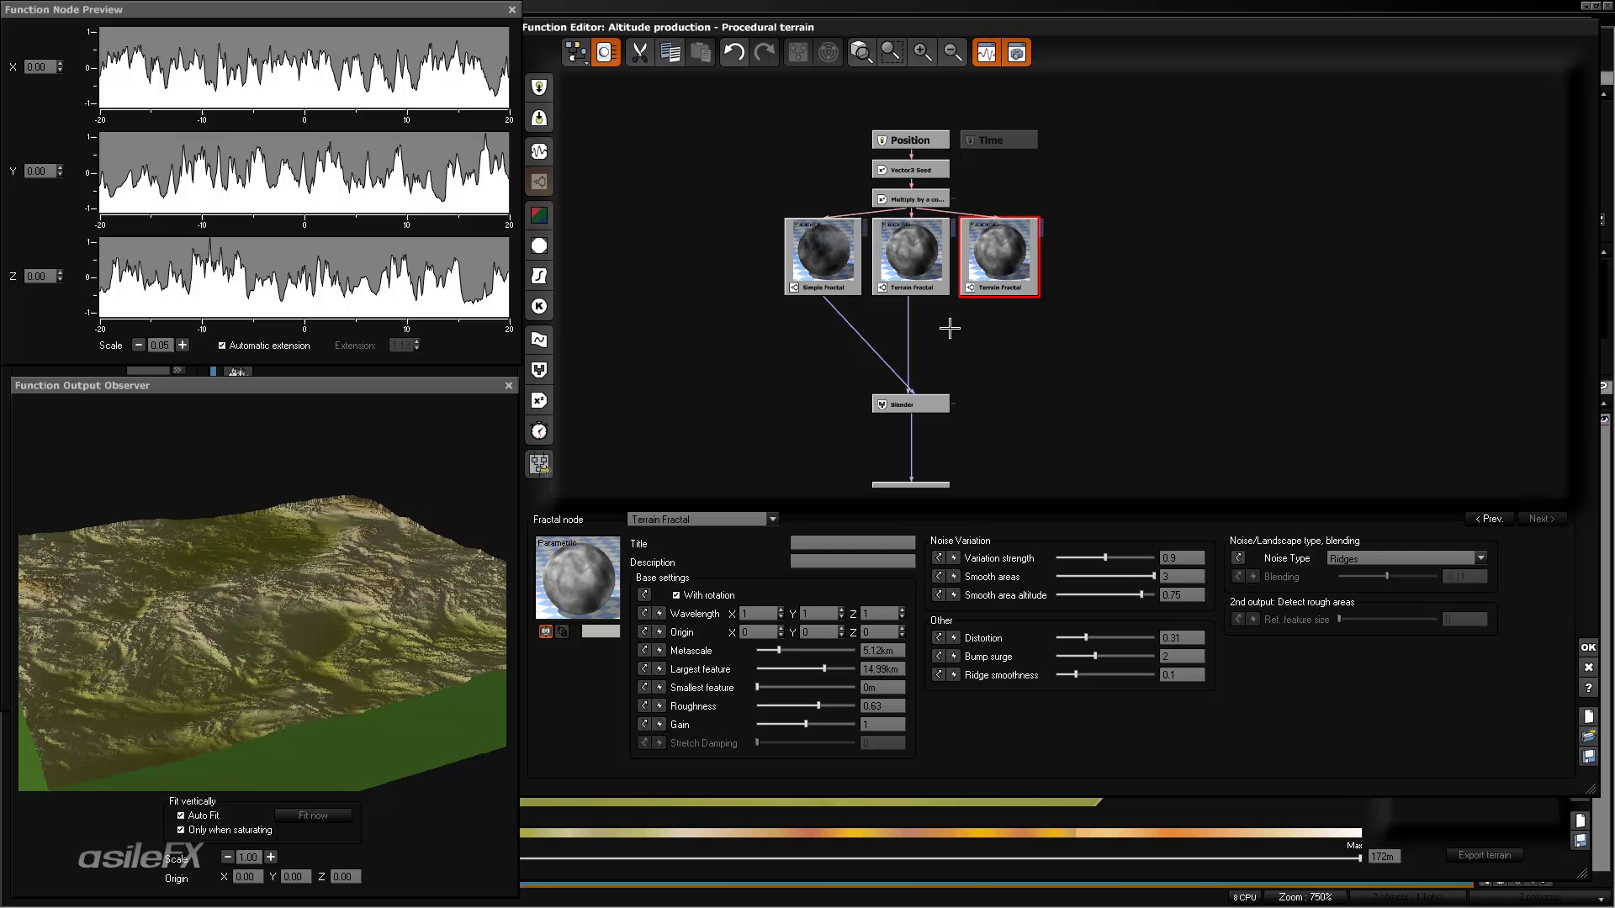
- Move the Blender node up so it sits below and between the Simple Fractal and the first Terrain Fractal
left_click(919, 52)
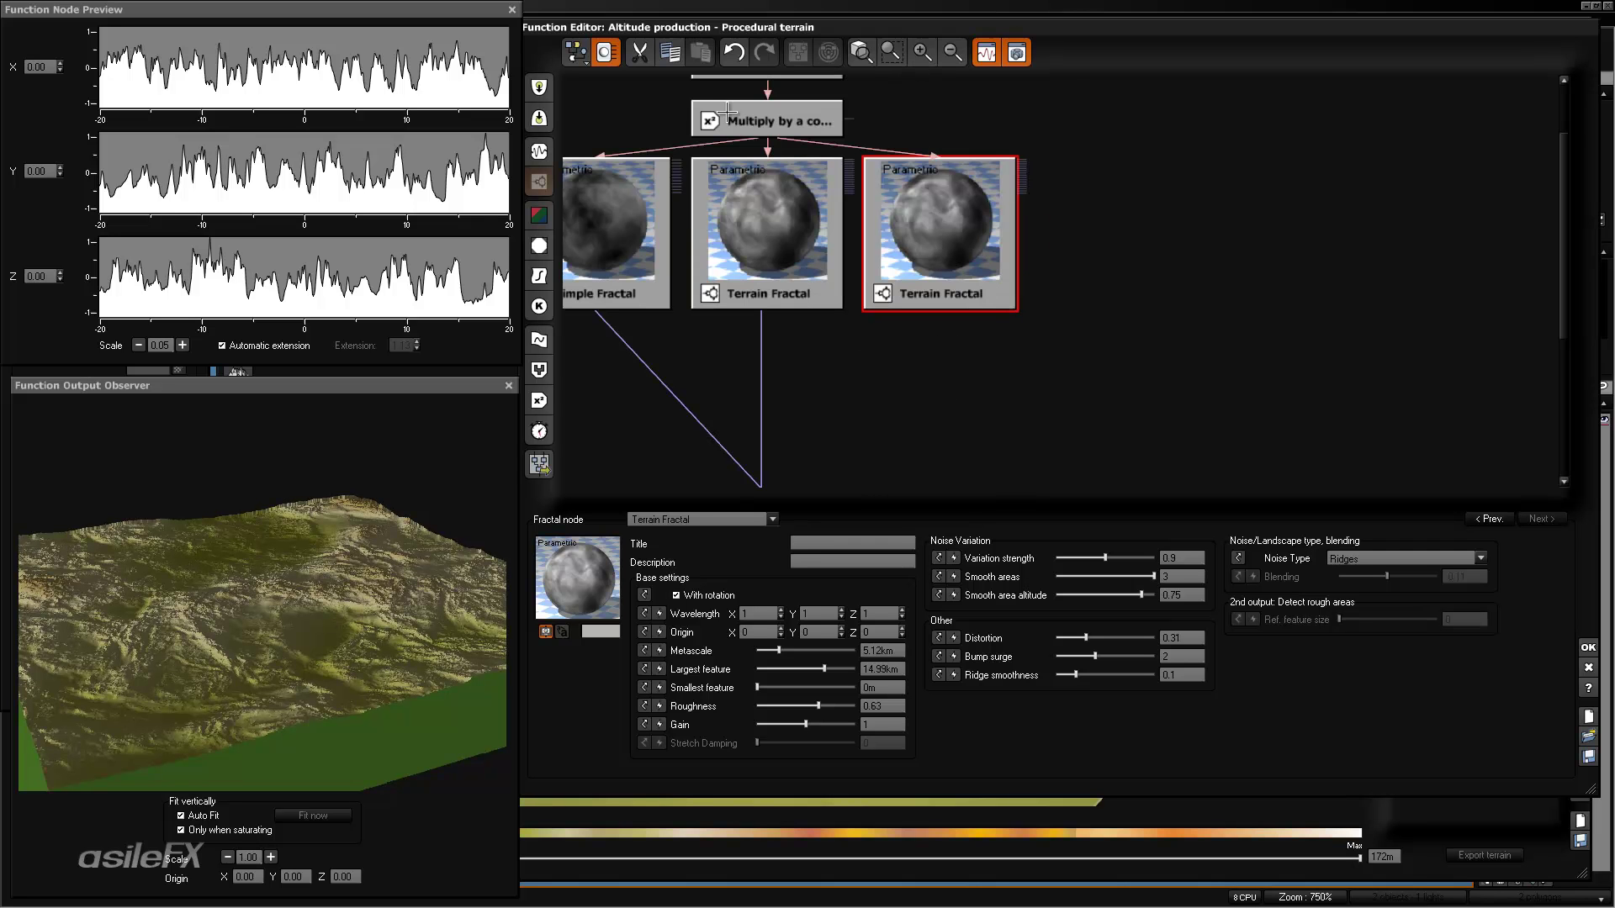
left_click(937, 349)
middle_click_drag(1077, 323, 1099, 303)
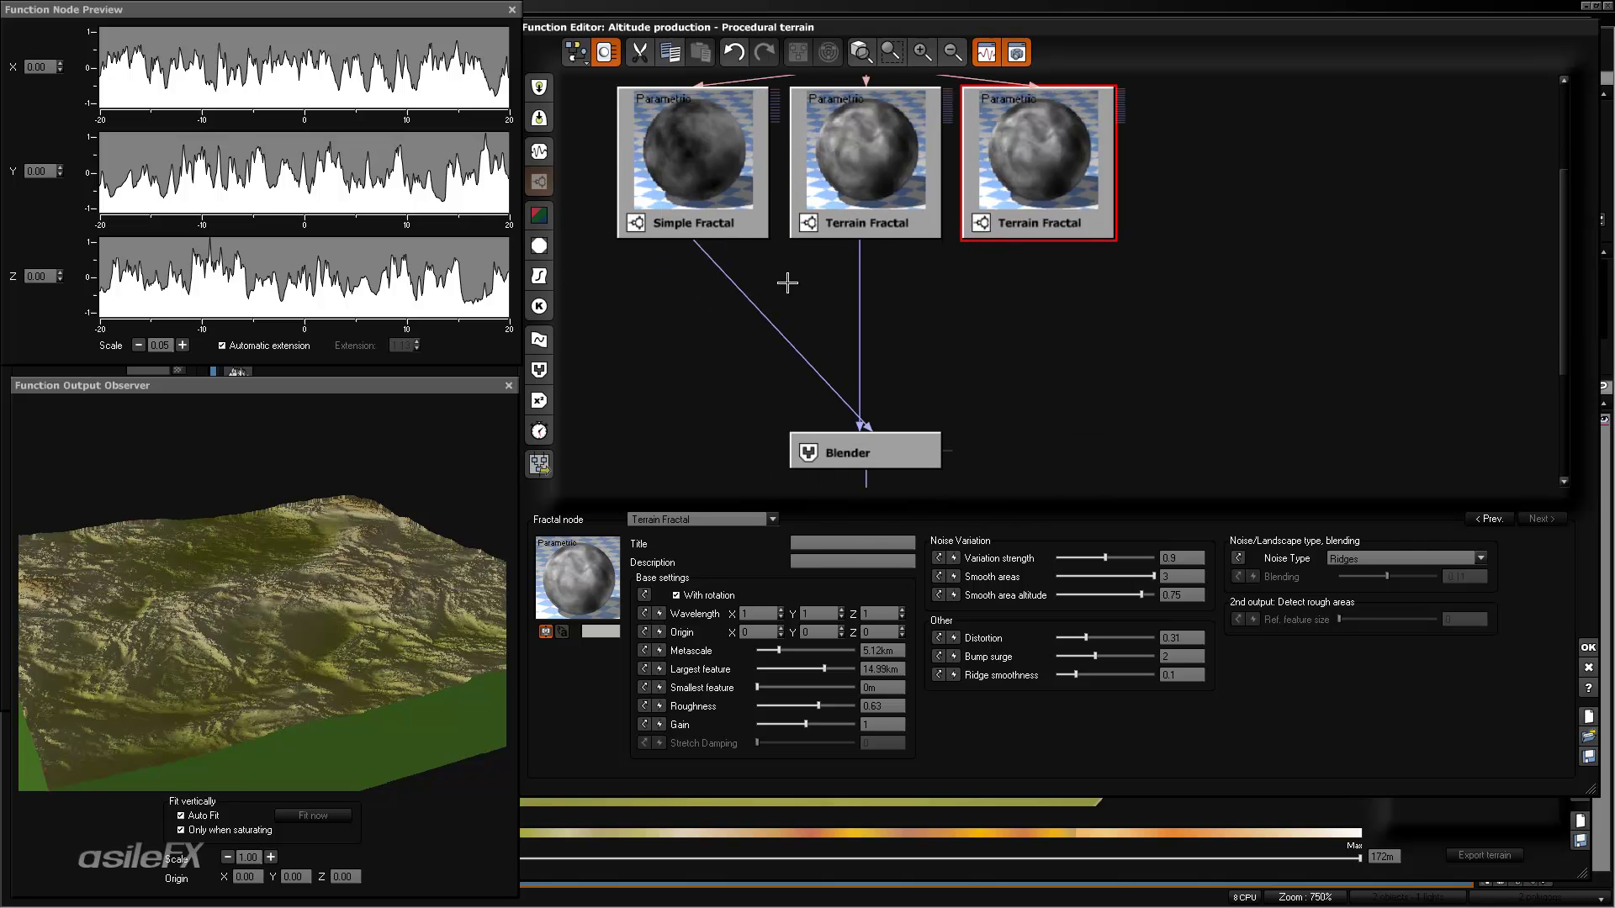
left_click_drag(857, 246, 997, 316)
left_click(858, 239)
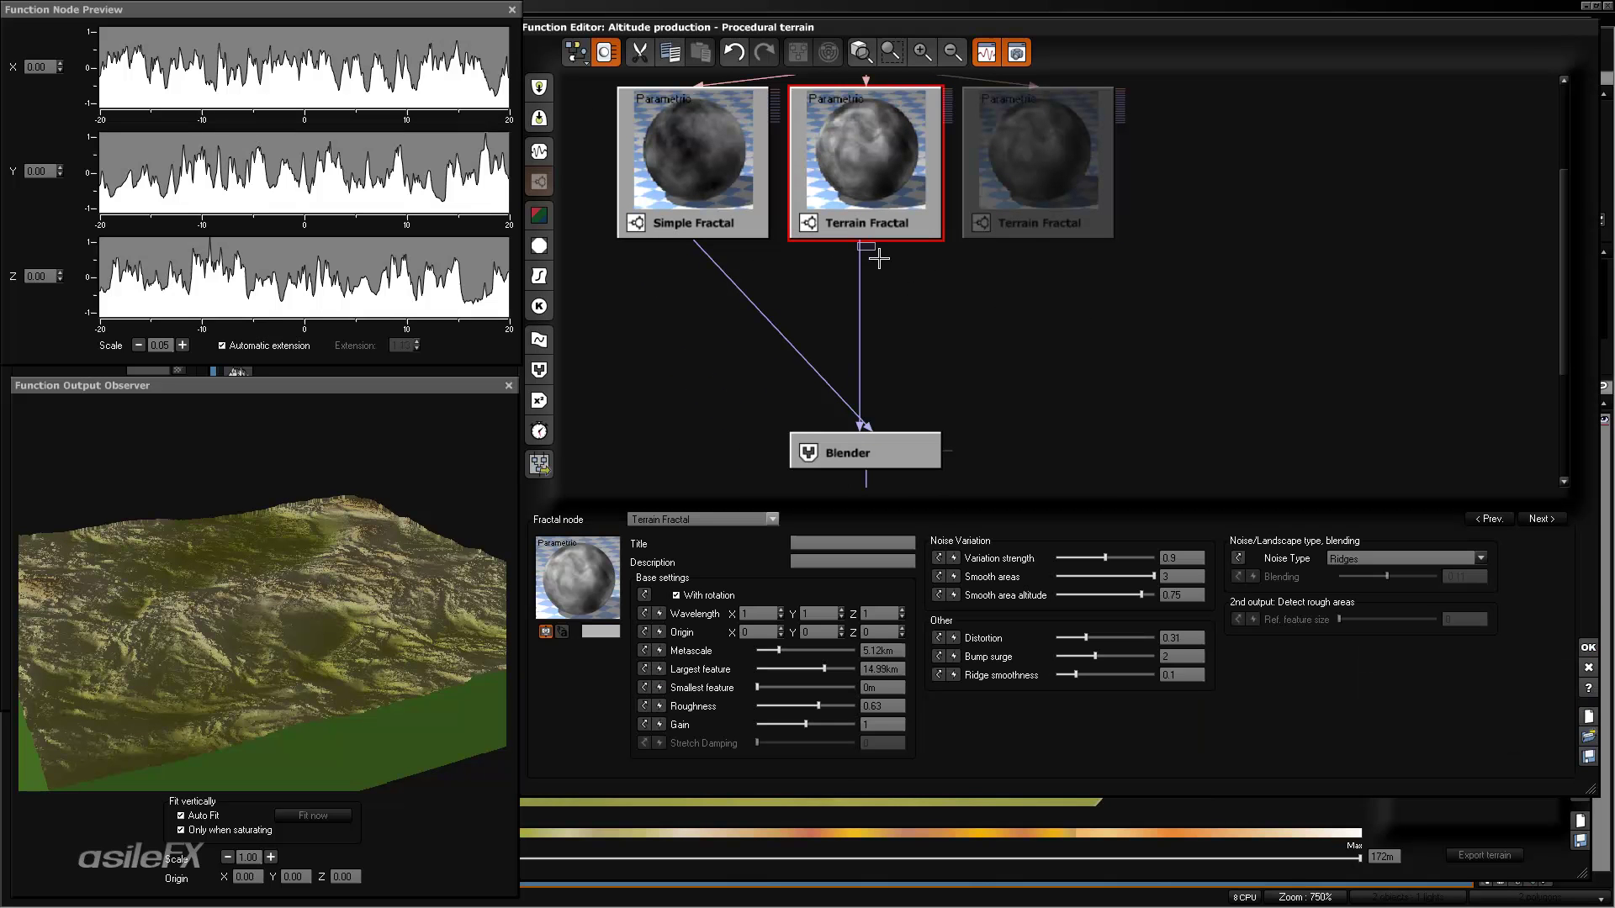
left_click_drag(882, 433, 767, 318)
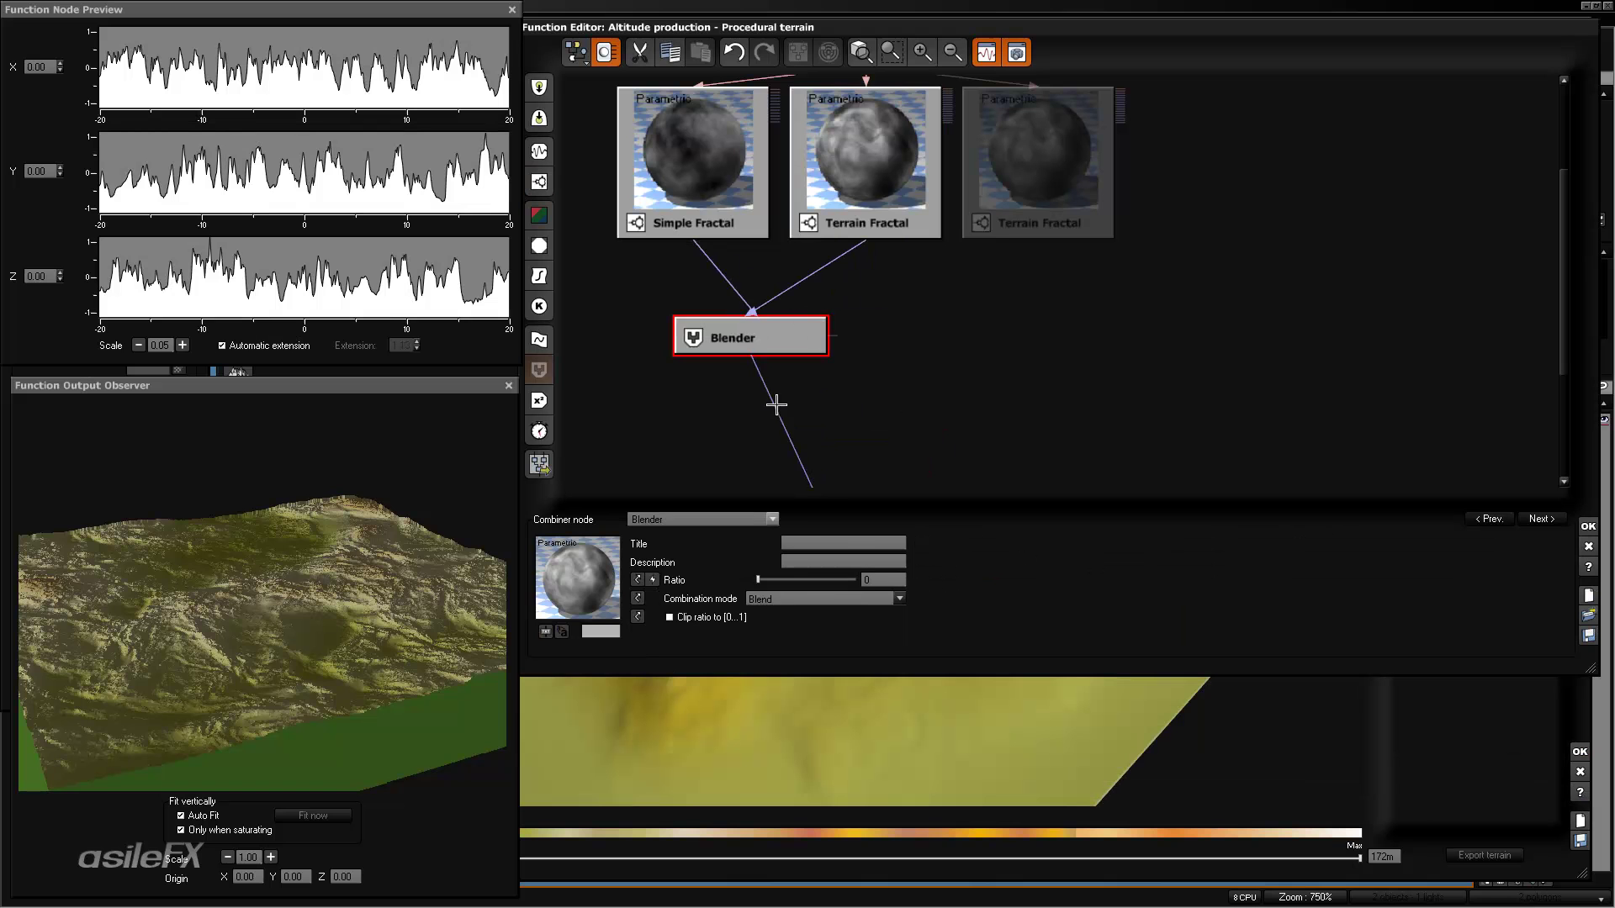
- Insert a second Blender between the first Blender and Altitude, connect the third fractal as its other input, and set its ratio to 1
left_click(775, 404)
left_click(538, 369)
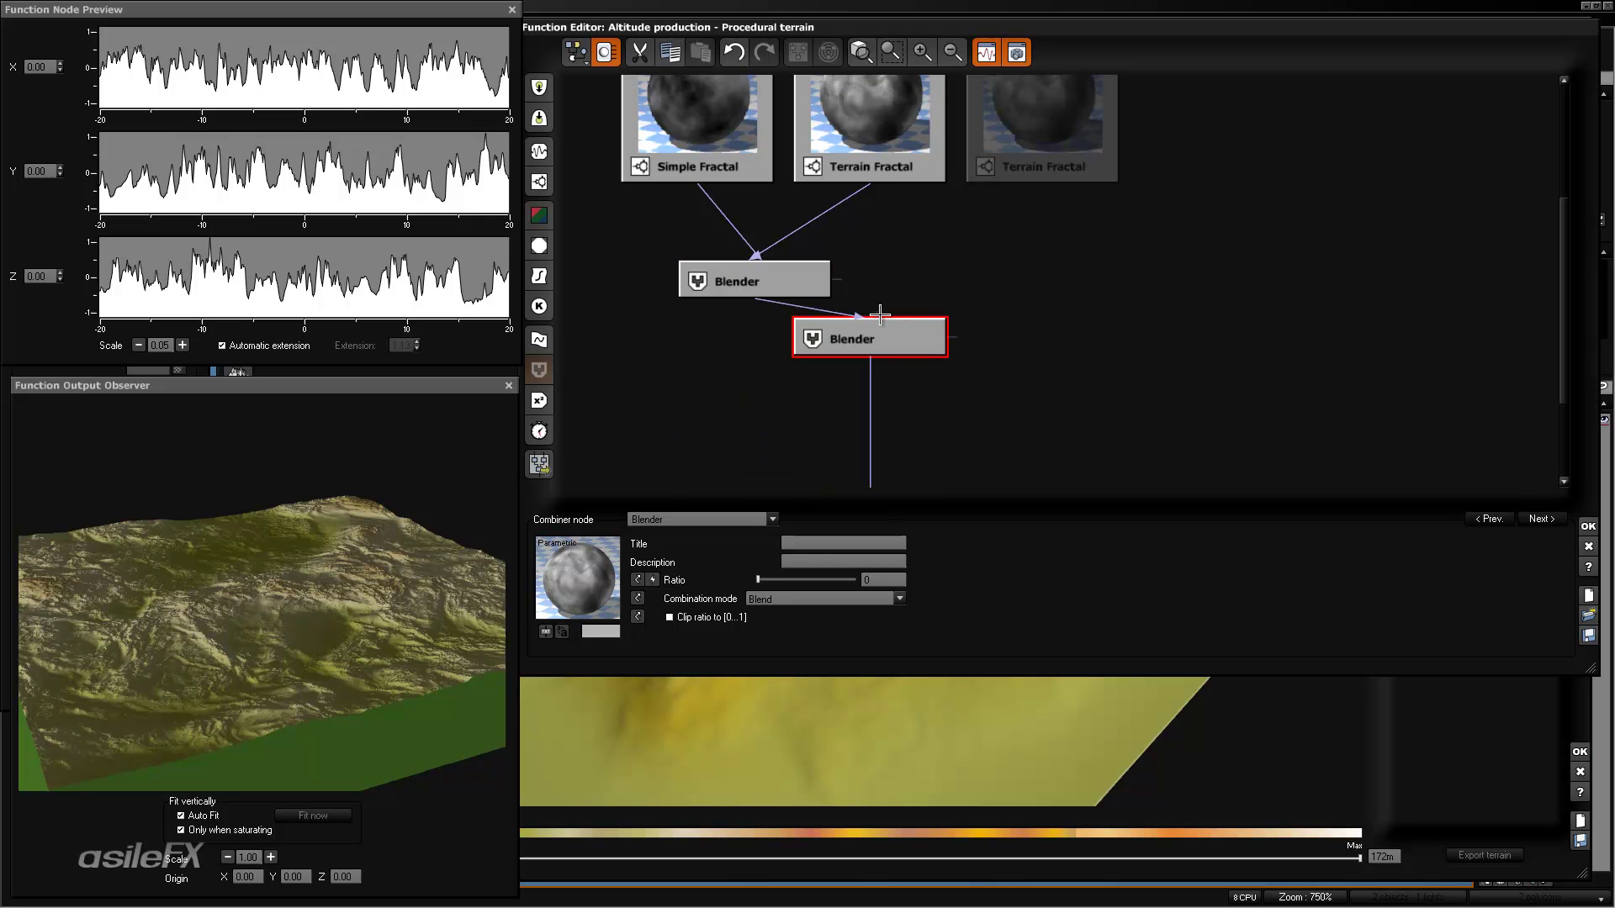
left_click_drag(877, 312, 1045, 173)
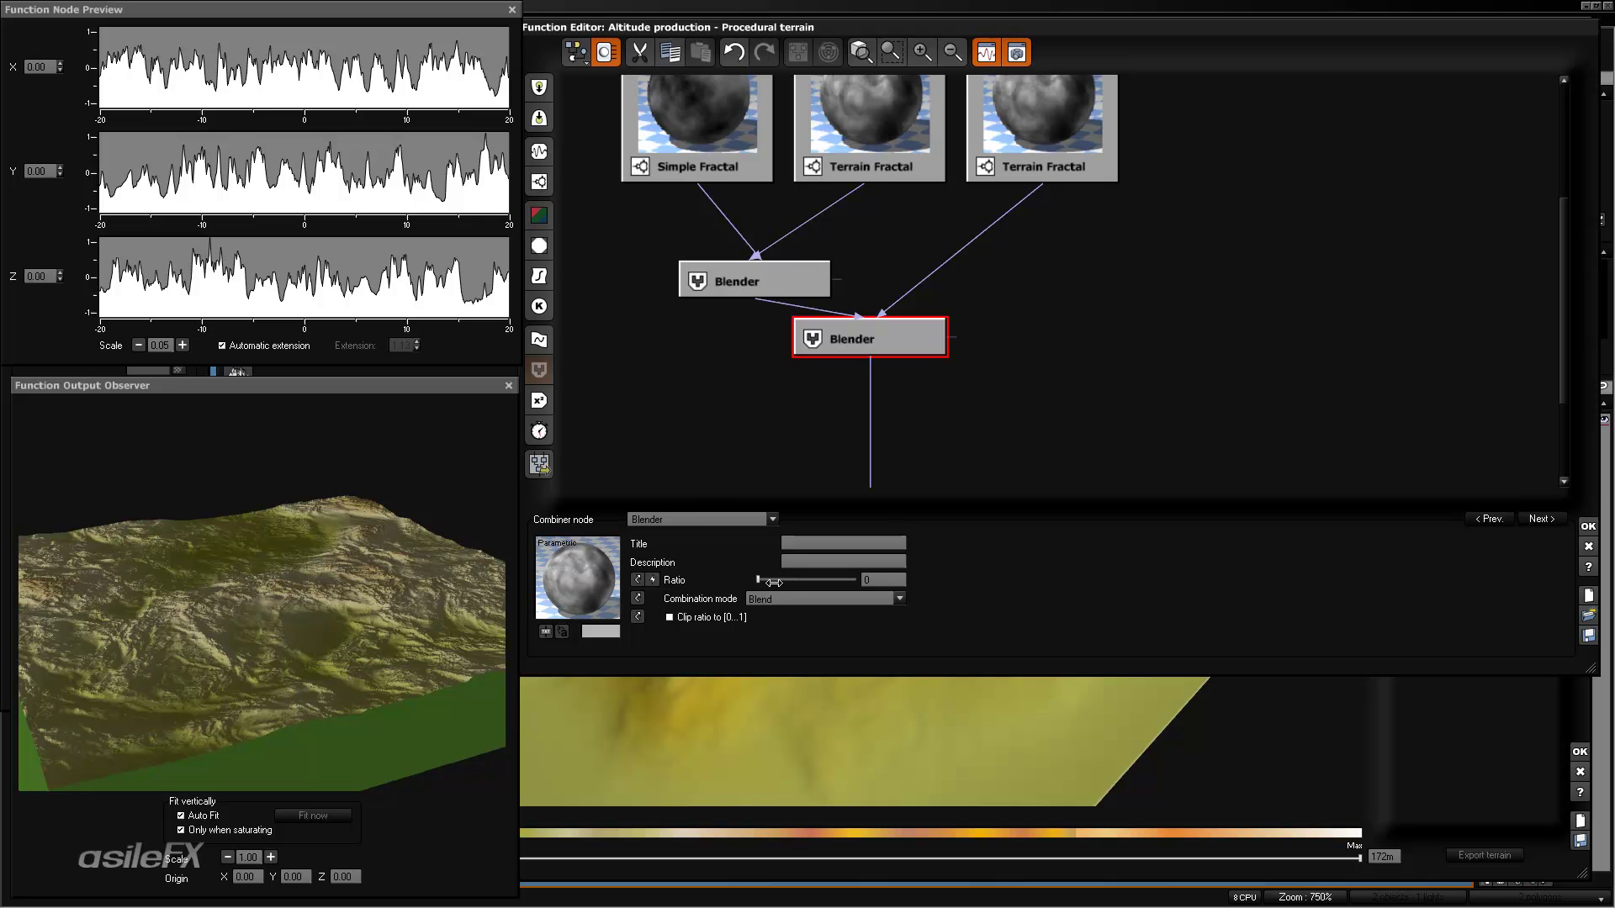
left_click_drag(773, 581, 856, 581)
left_click_drag(1028, 303, 1023, 383)
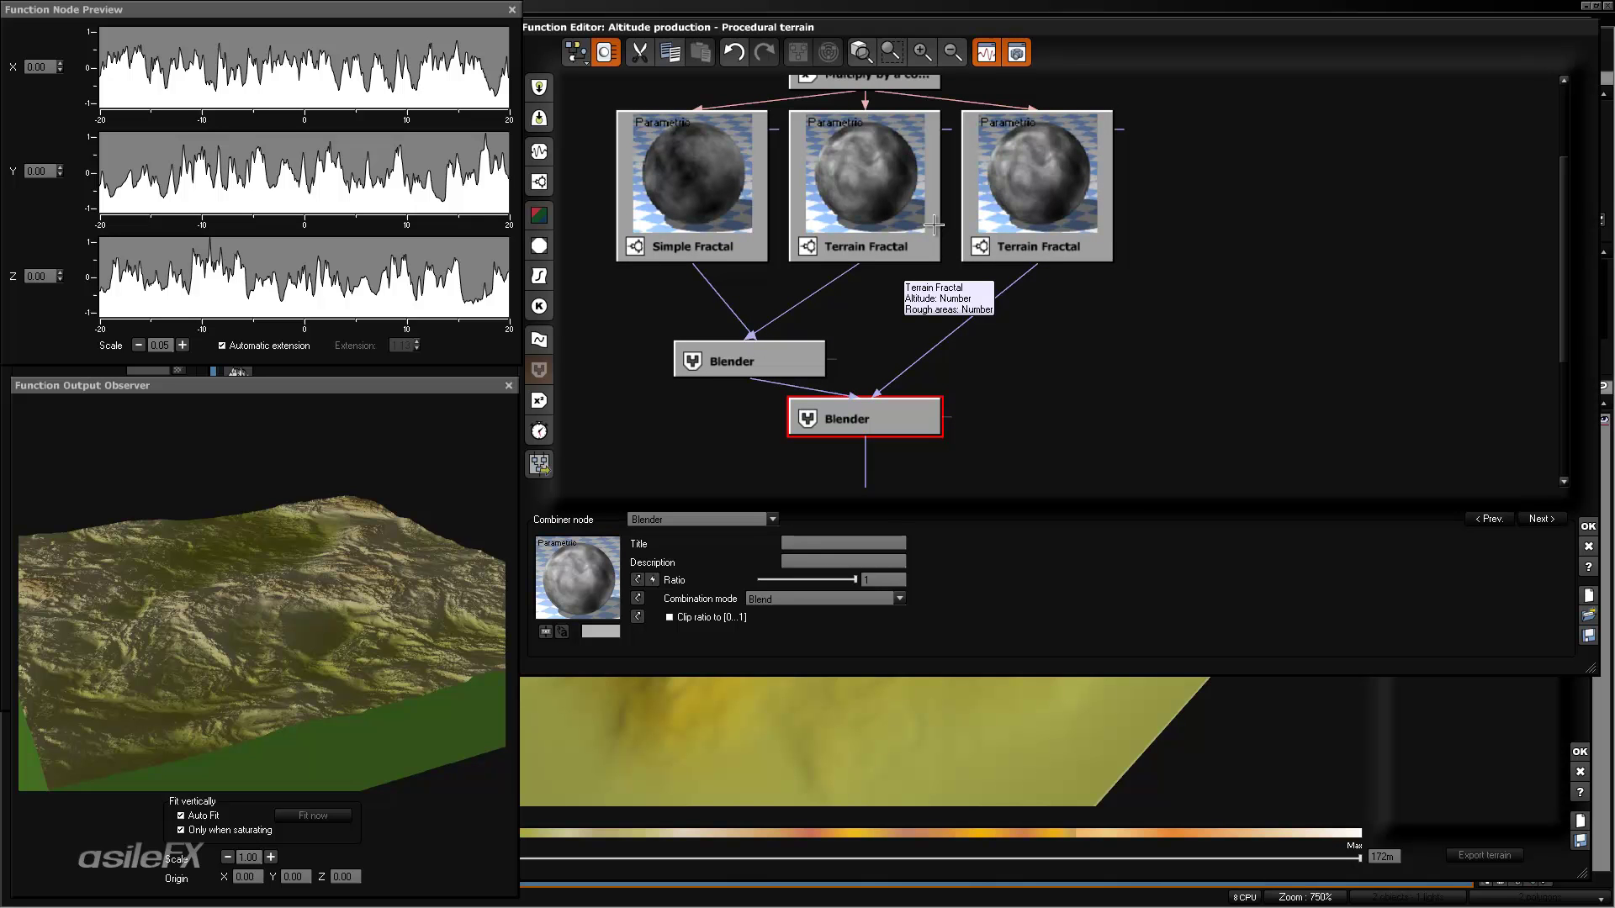
- Set the third fractal's noise type to Billows, metascale to about 41.02 km and largest feature to about 4.476 km, and accept the function
left_click(1050, 187)
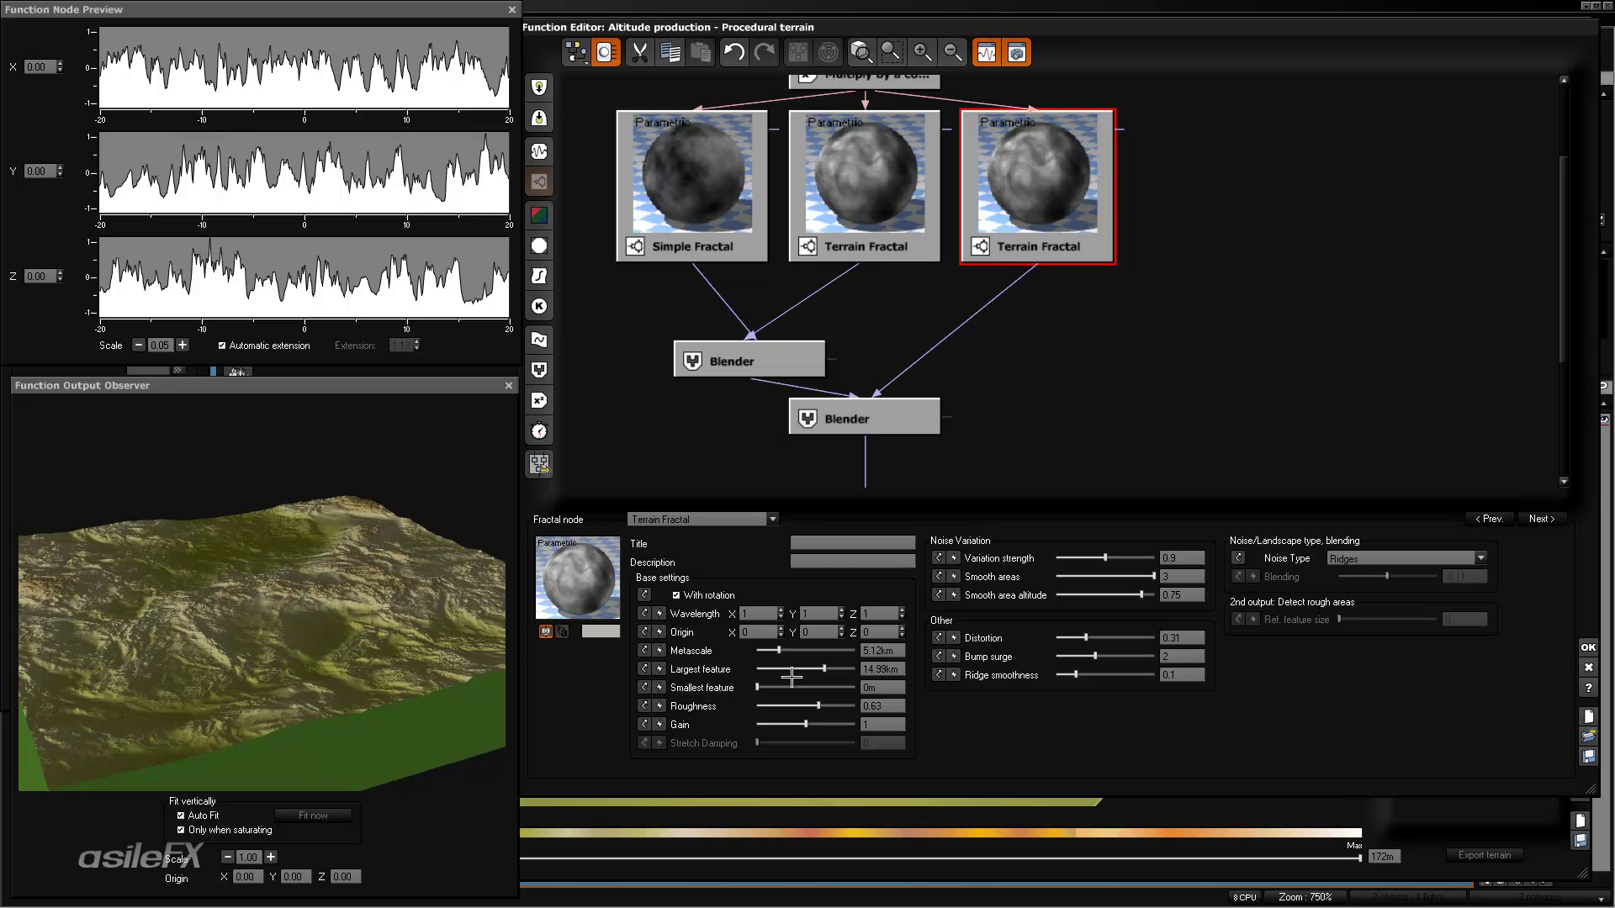
left_click(1480, 557)
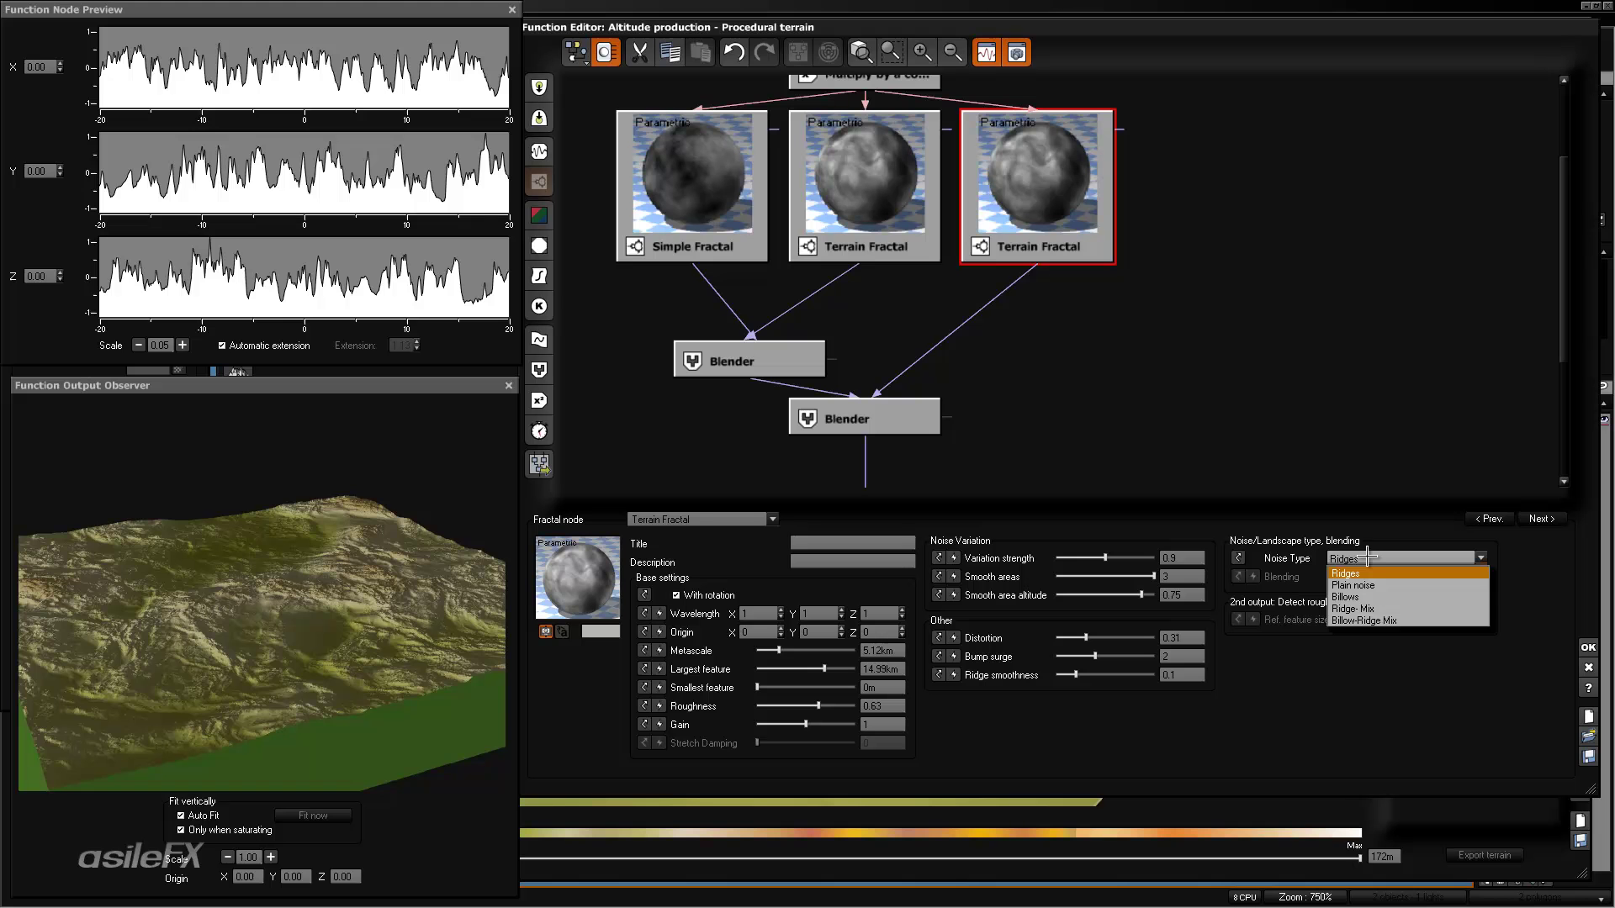
left_click(1384, 597)
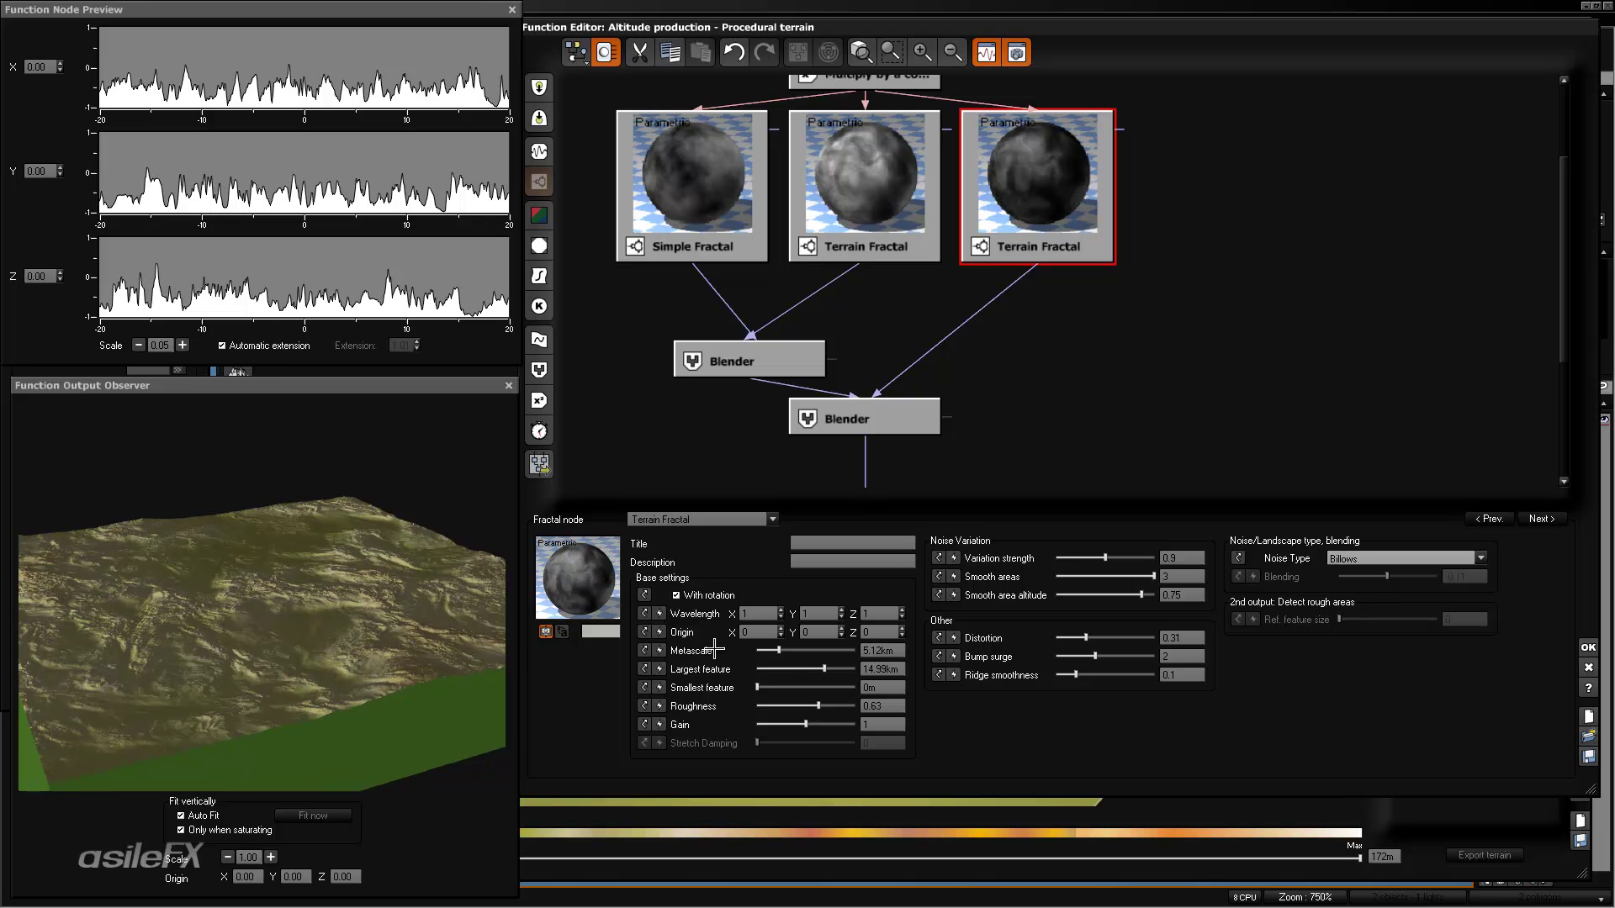
mouse_move(828, 670)
left_mouse_down()
mouse_move(786, 653)
mouse_move(817, 654)
mouse_move(819, 670)
left_mouse_up()
left_click_drag(360, 620, 492, 554)
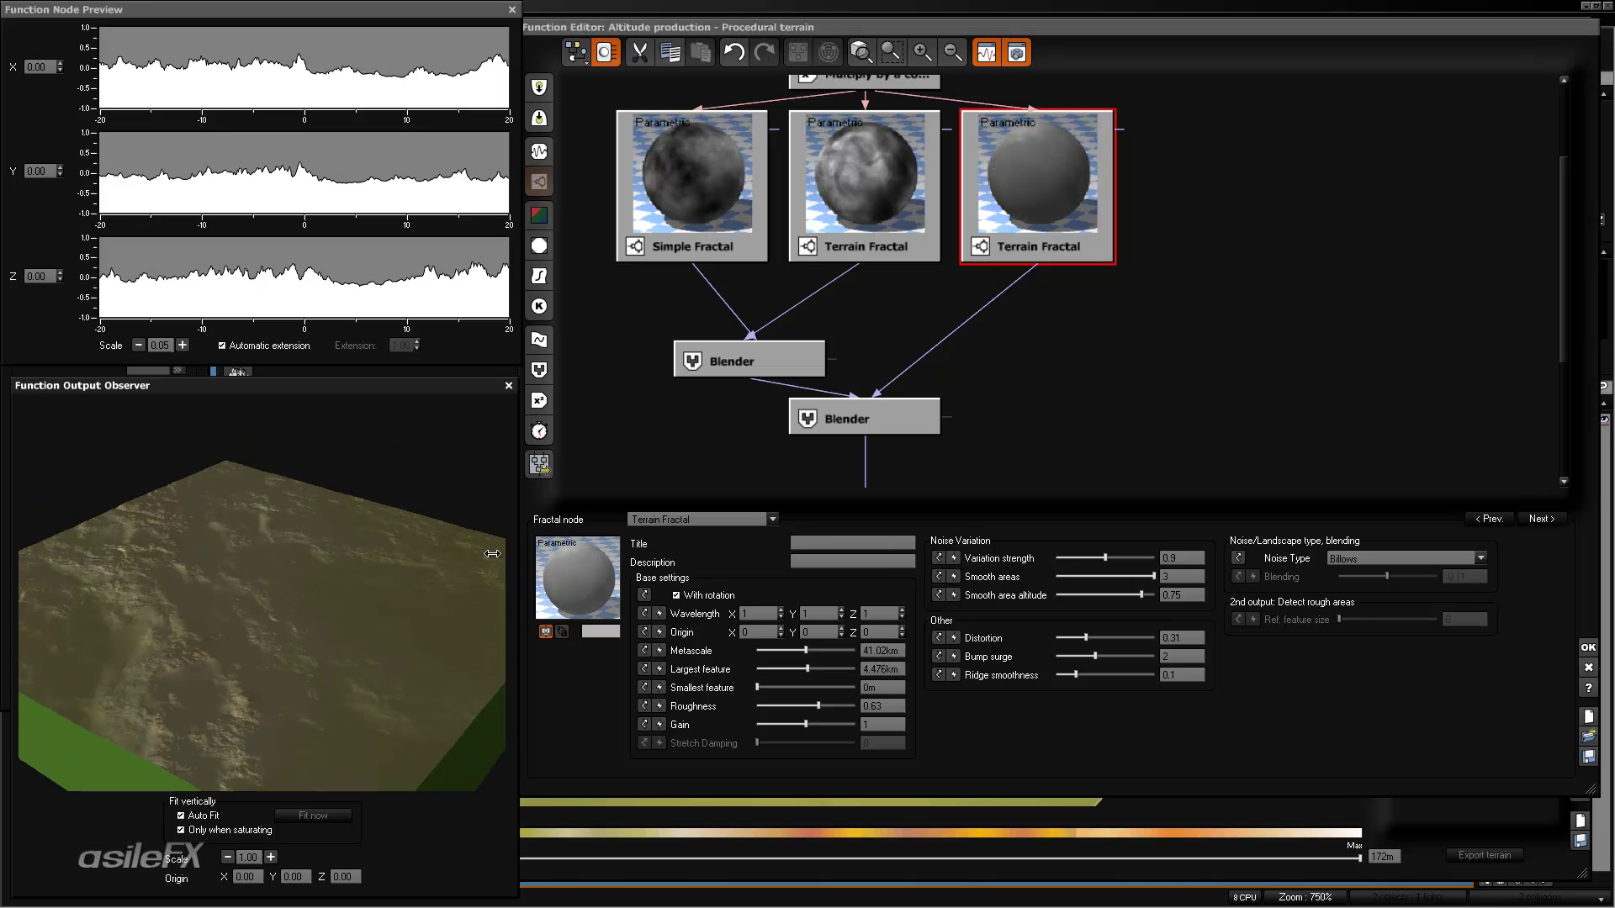
left_click(1588, 647)
right_click_drag(915, 539, 618, 432)
- Reopen the altitude production function and review the three fractal nodes and how they feed the two Blenders
right_click(1495, 145)
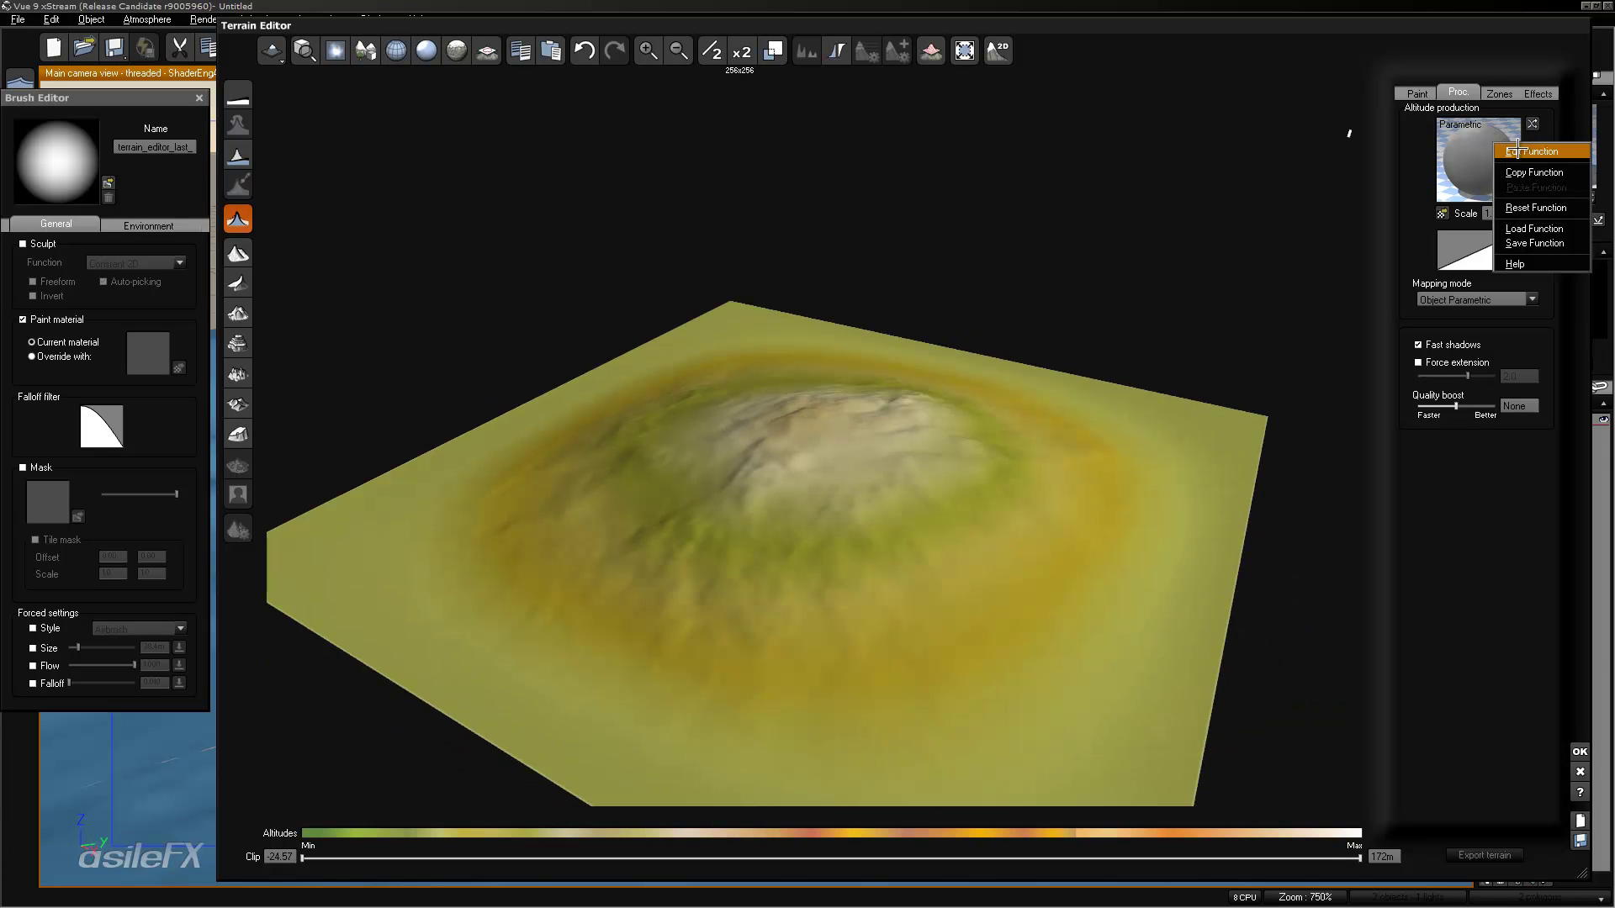
left_click(1523, 150)
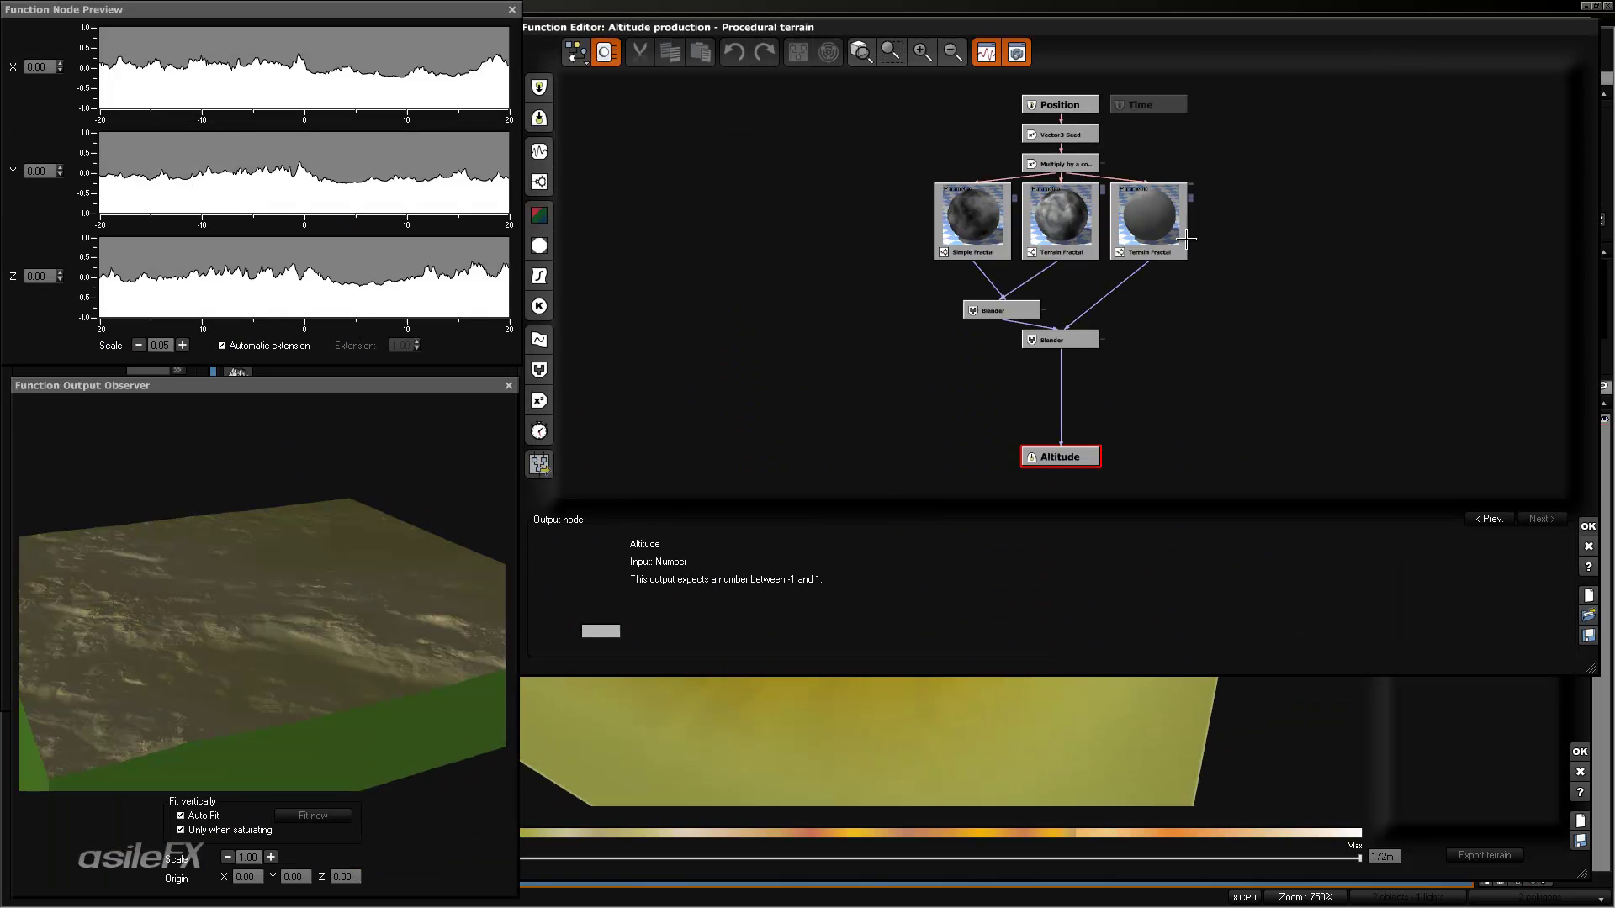
right_click_drag(1140, 287, 1134, 299)
left_click(922, 54)
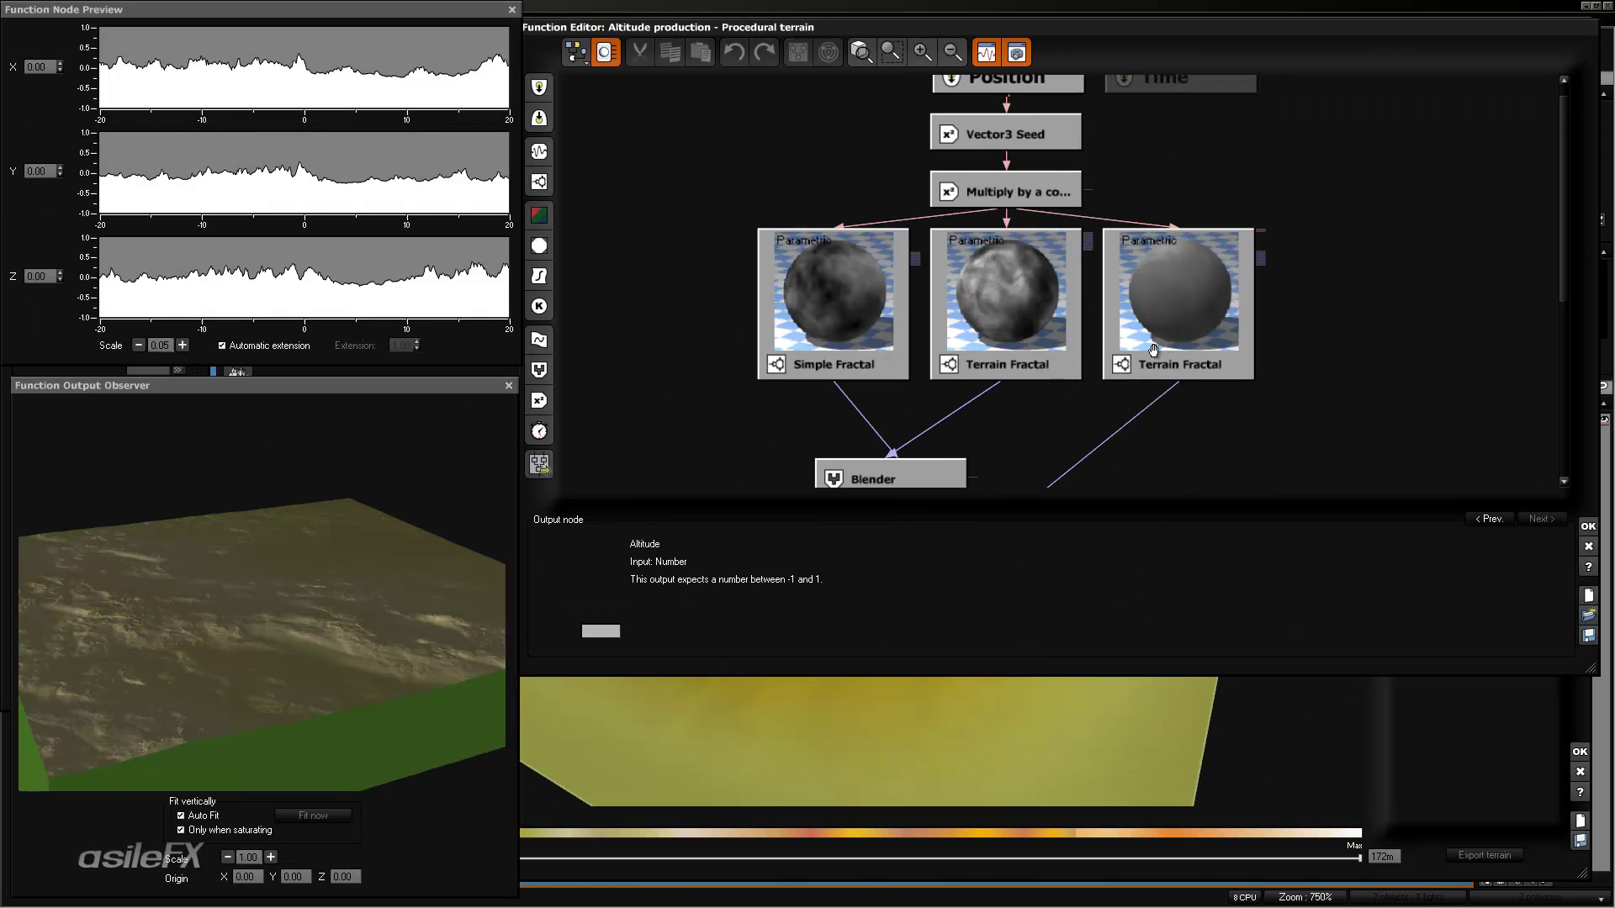
right_click_drag(961, 300, 890, 220)
left_click(742, 215)
left_click(890, 222)
left_click(1104, 220)
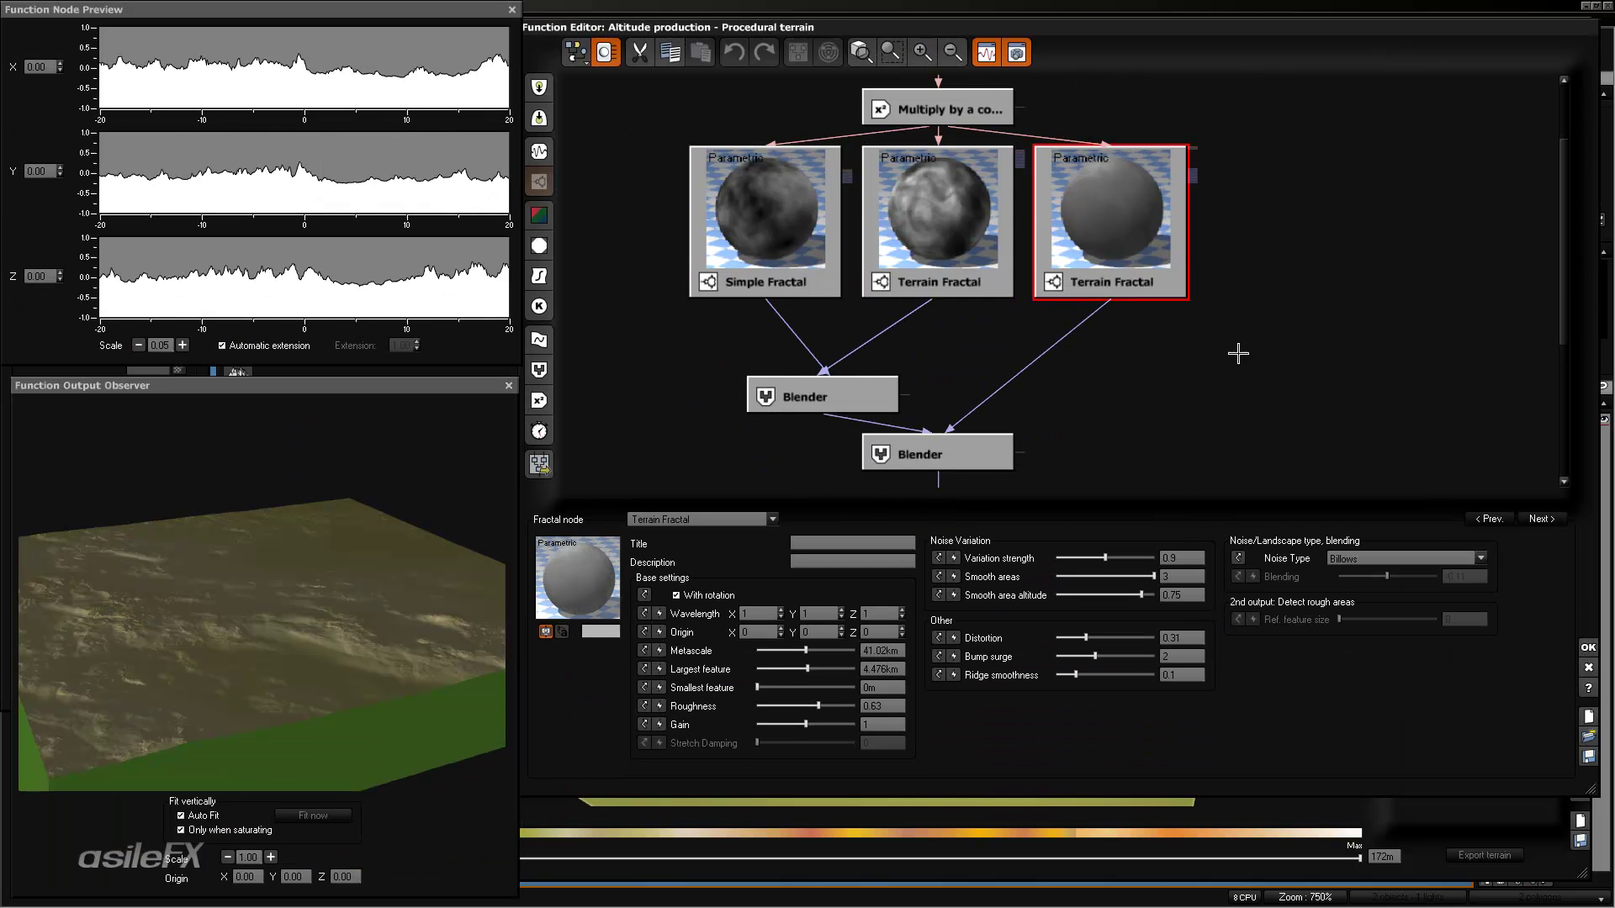
mouse_move(1240, 354)
right_mouse_down()
mouse_move(1183, 401)
mouse_move(1106, 369)
right_mouse_up()
left_click(1208, 368)
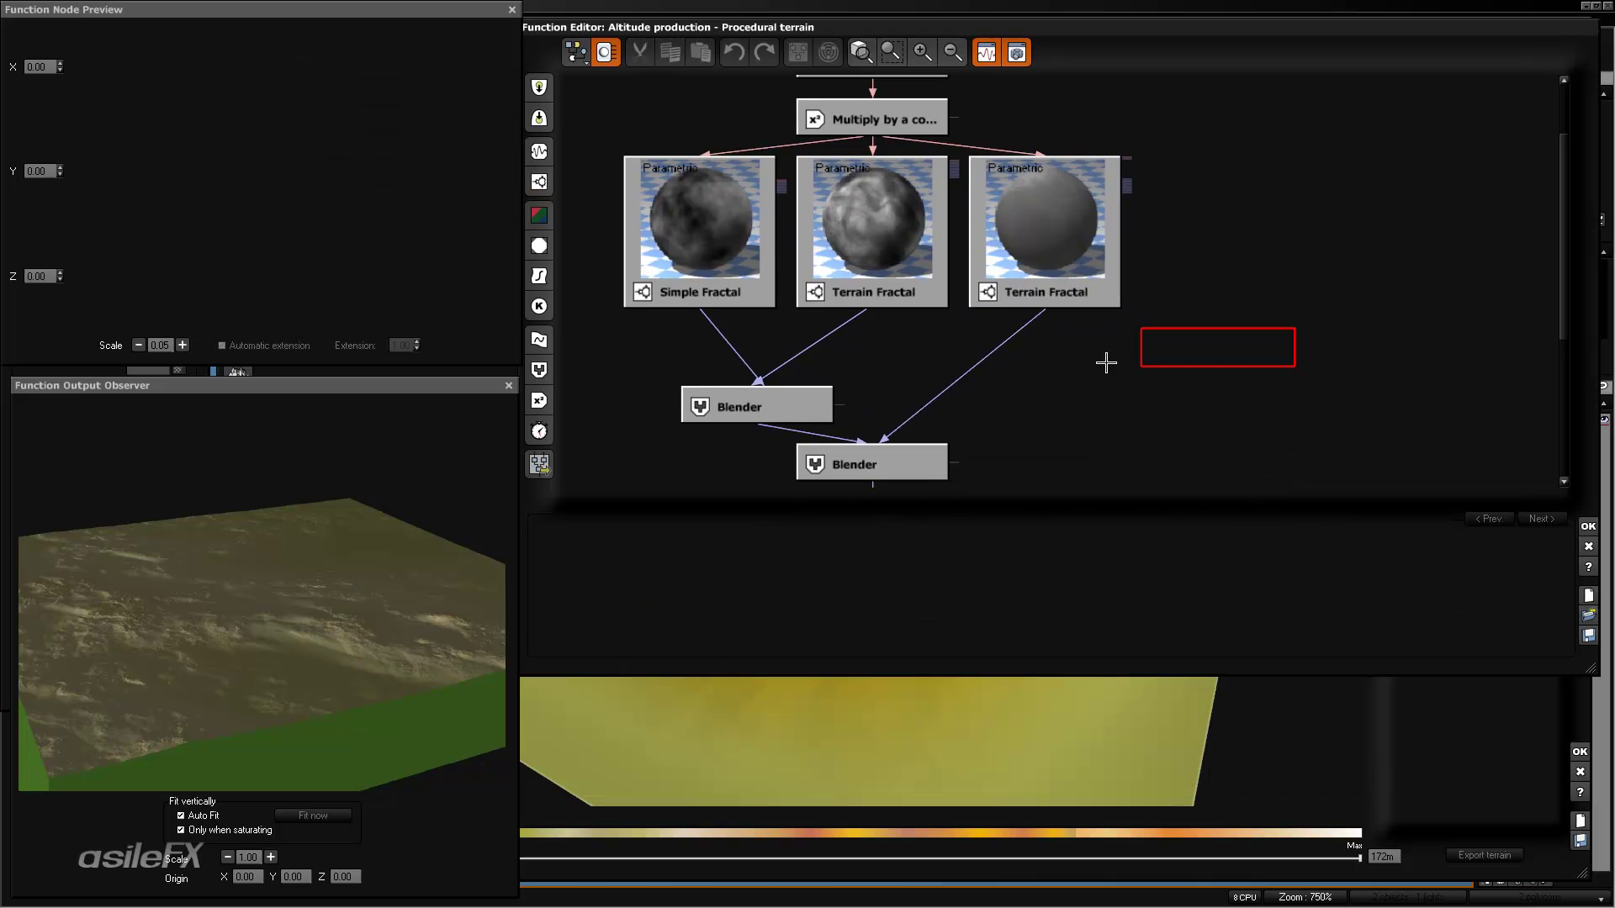
- Try varying the second Blender's ratio and return it to 1
left_click(900, 464)
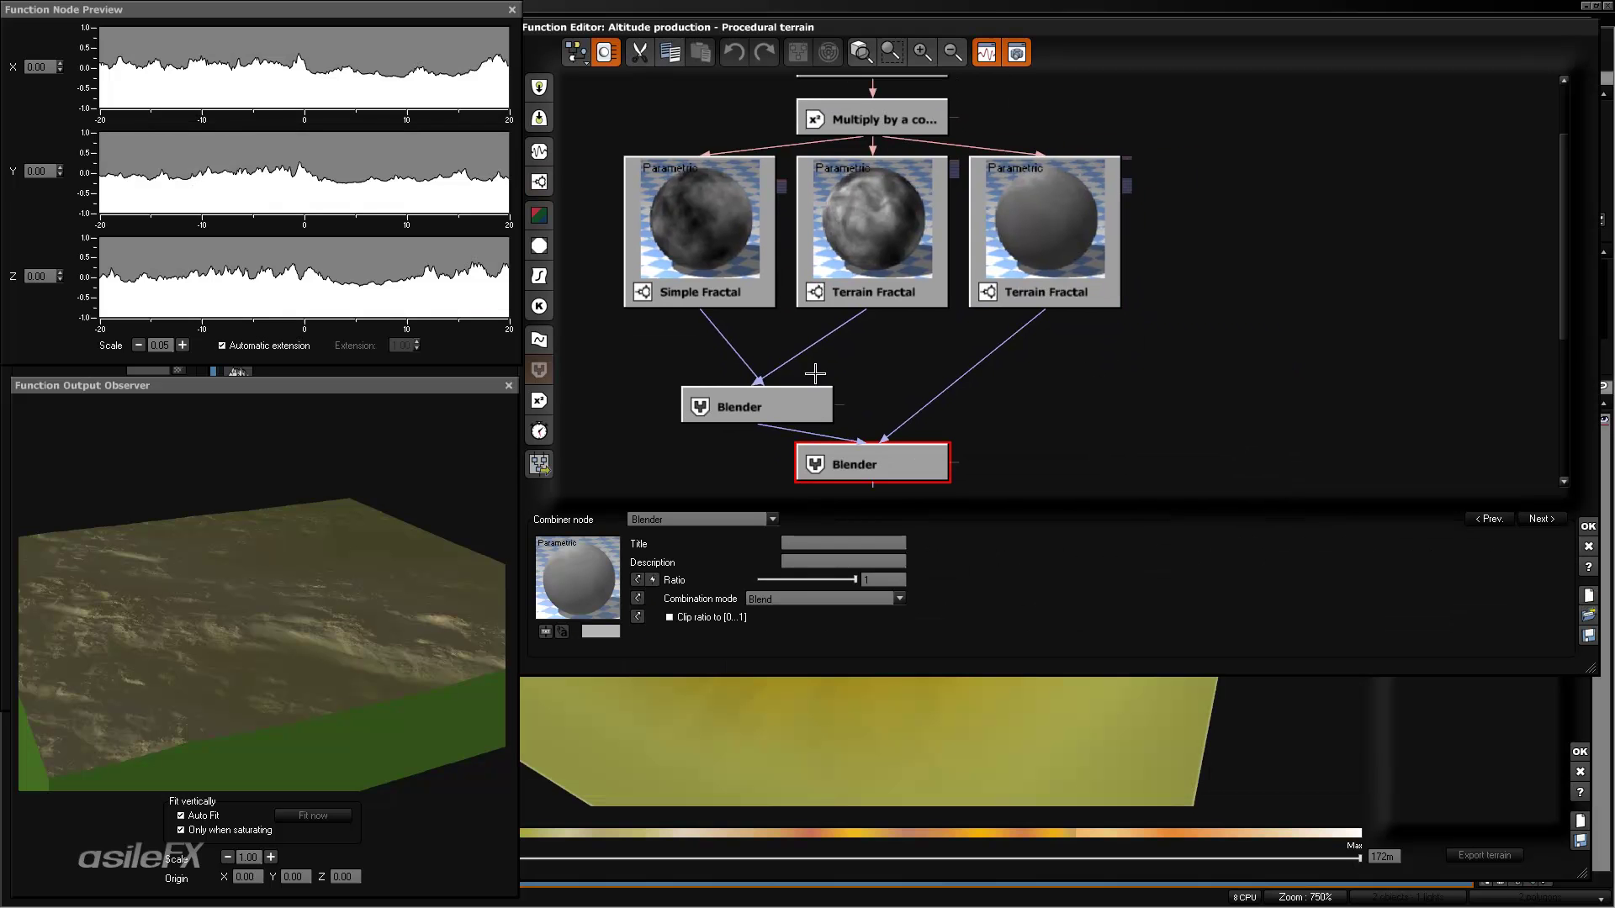
right_click_drag(1139, 343, 1139, 279)
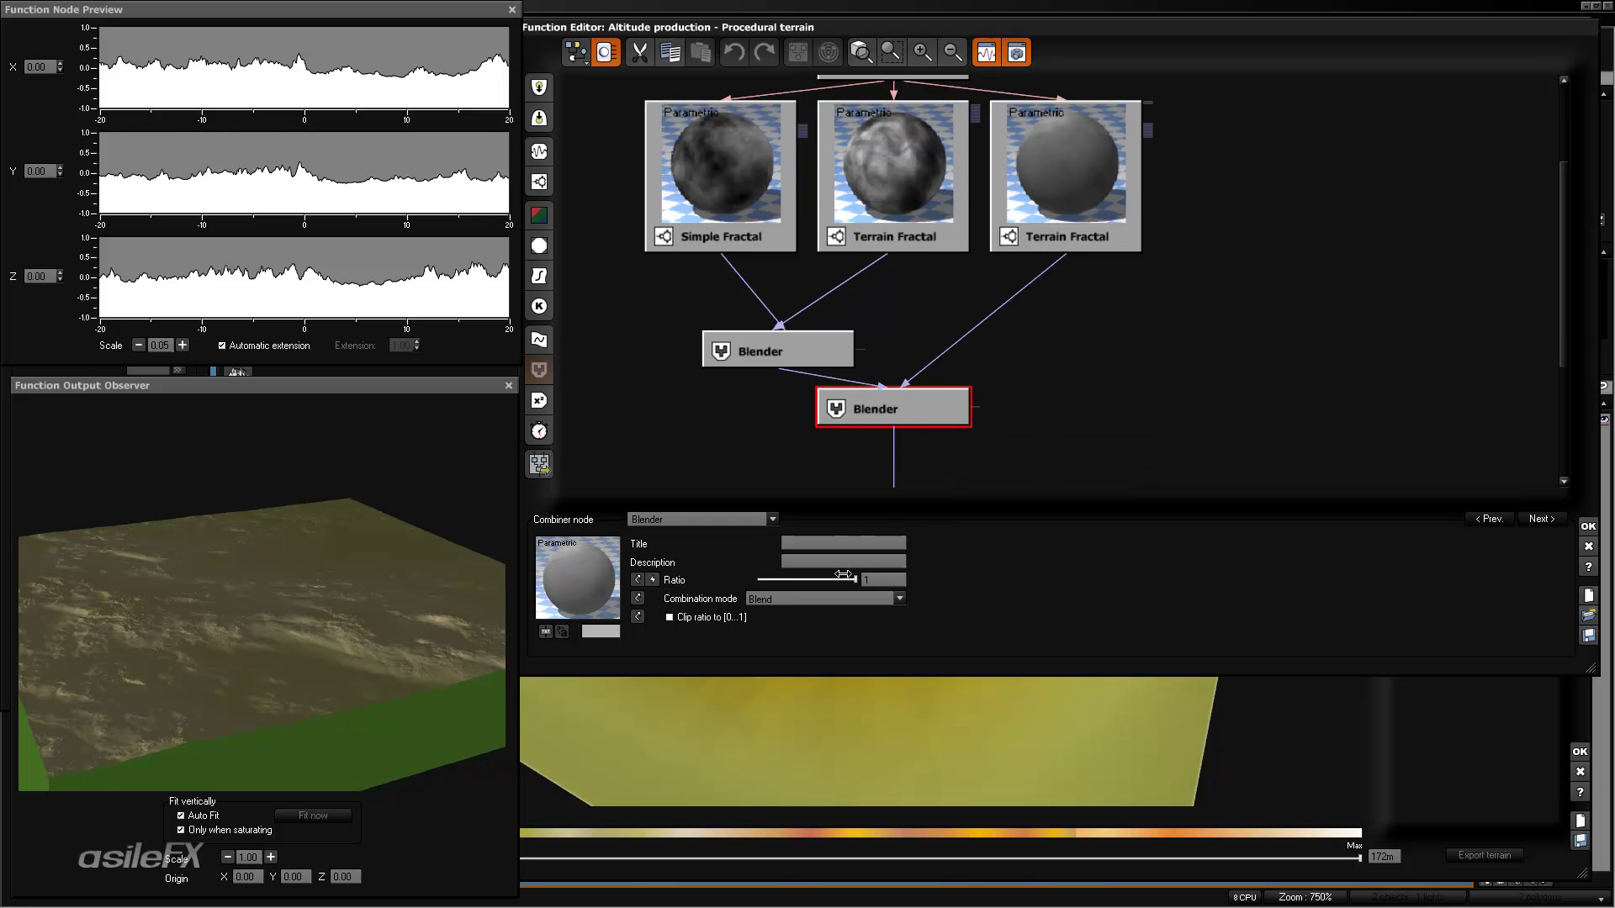
mouse_move(855, 580)
left_mouse_down()
mouse_move(758, 579)
mouse_move(855, 579)
left_mouse_up()
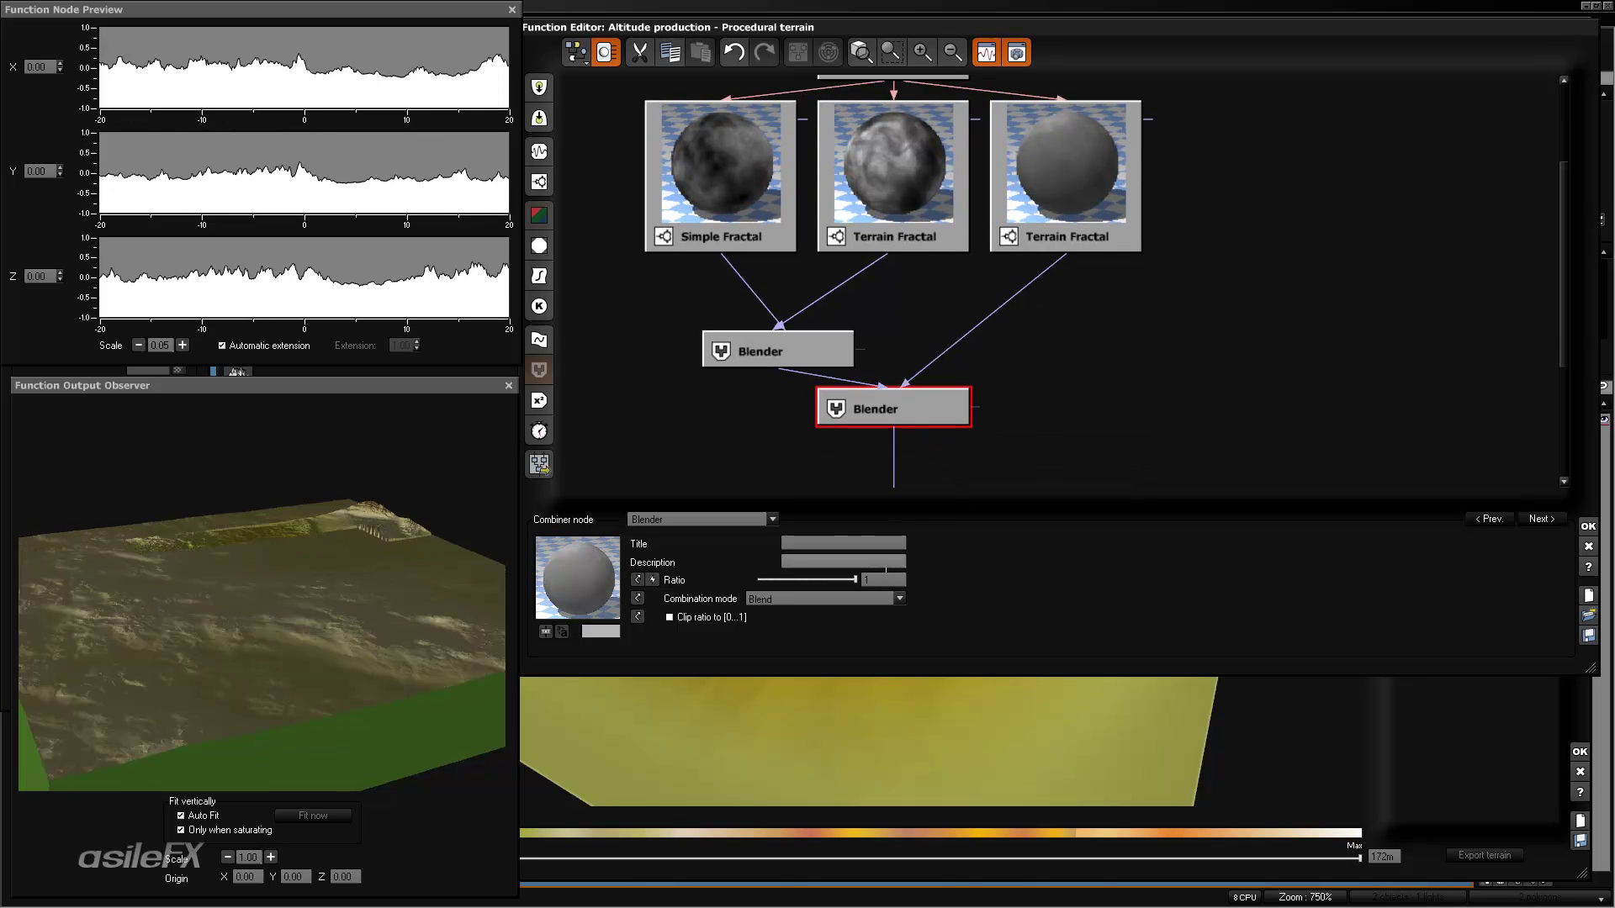
- Add a Time Morpher MetaNode as an input node in the free space beside the second Blender
right_click(1084, 323)
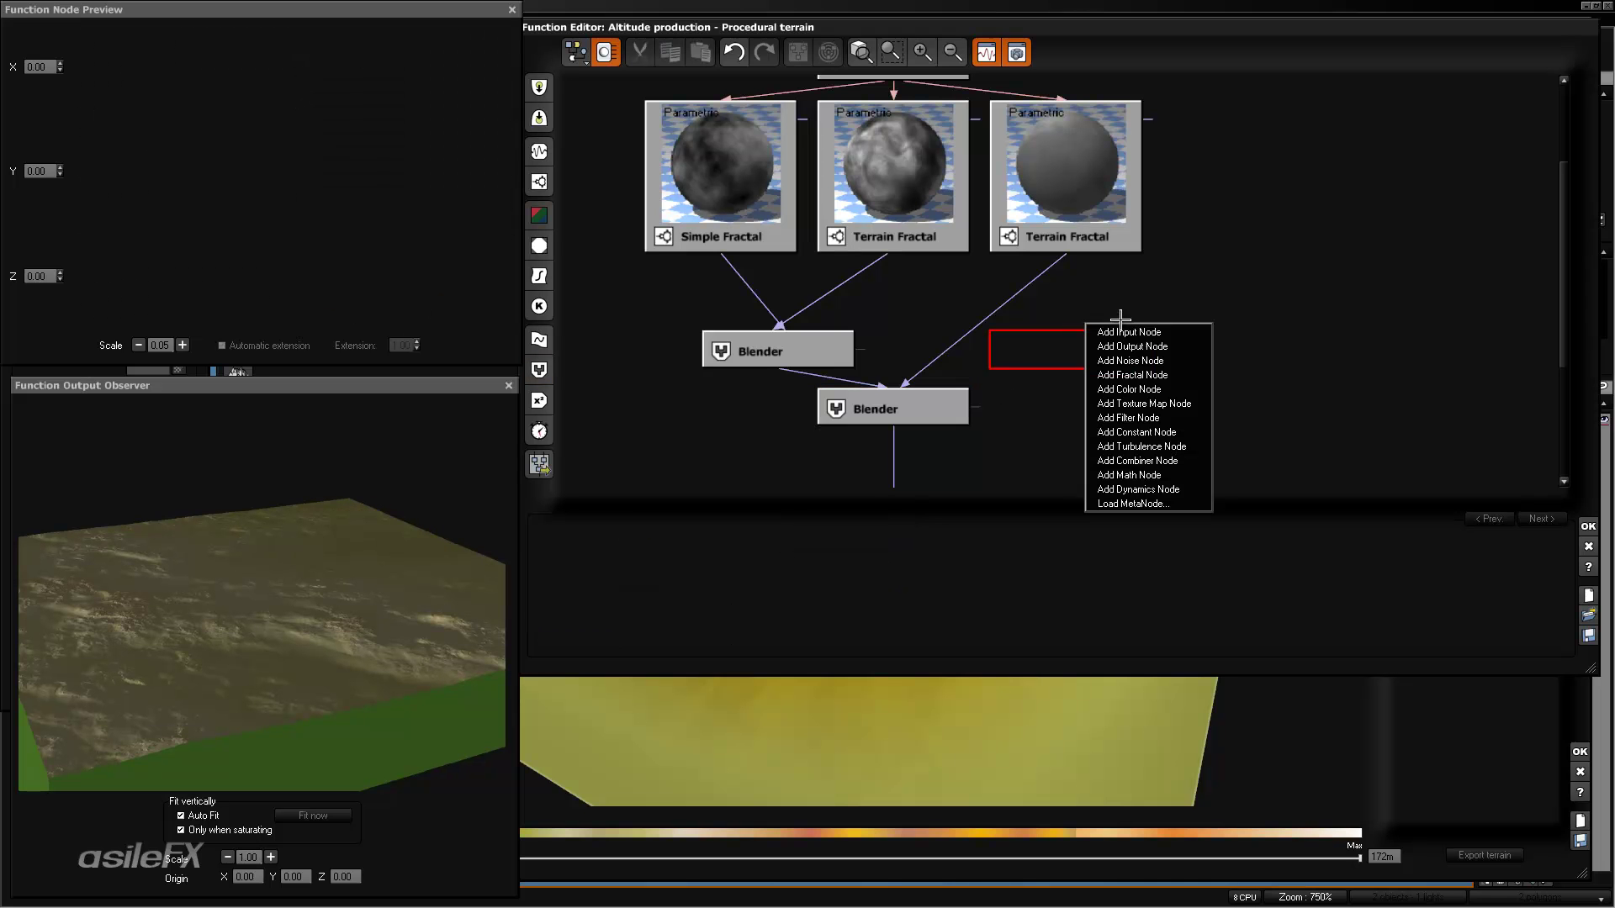
mouse_move(1165, 329)
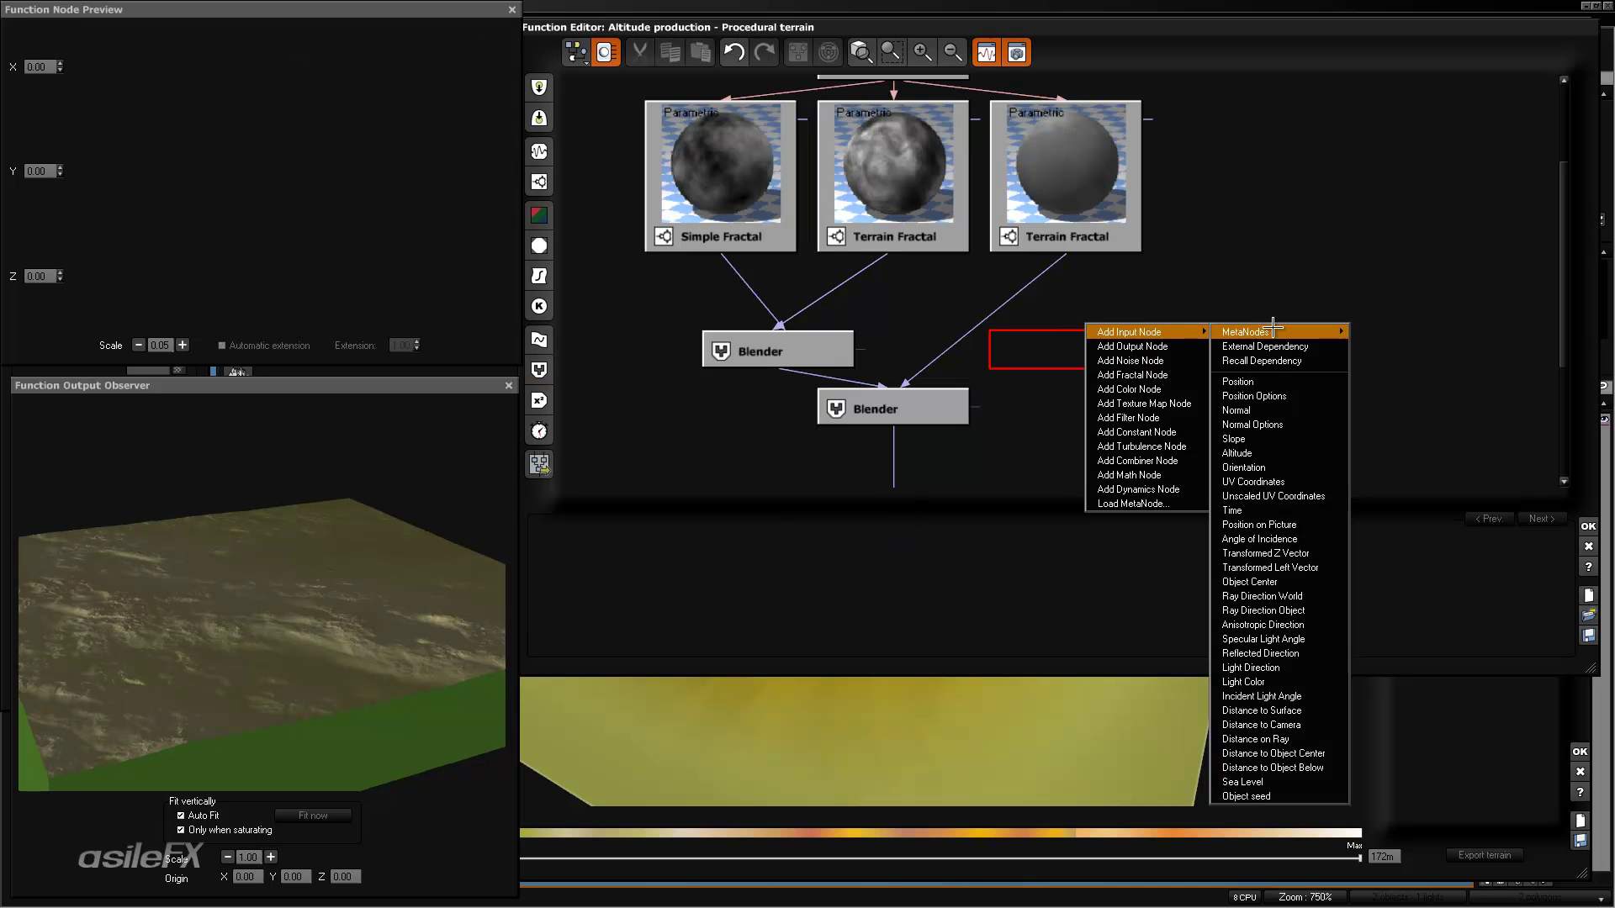
mouse_move(1262, 333)
left_click(1448, 486)
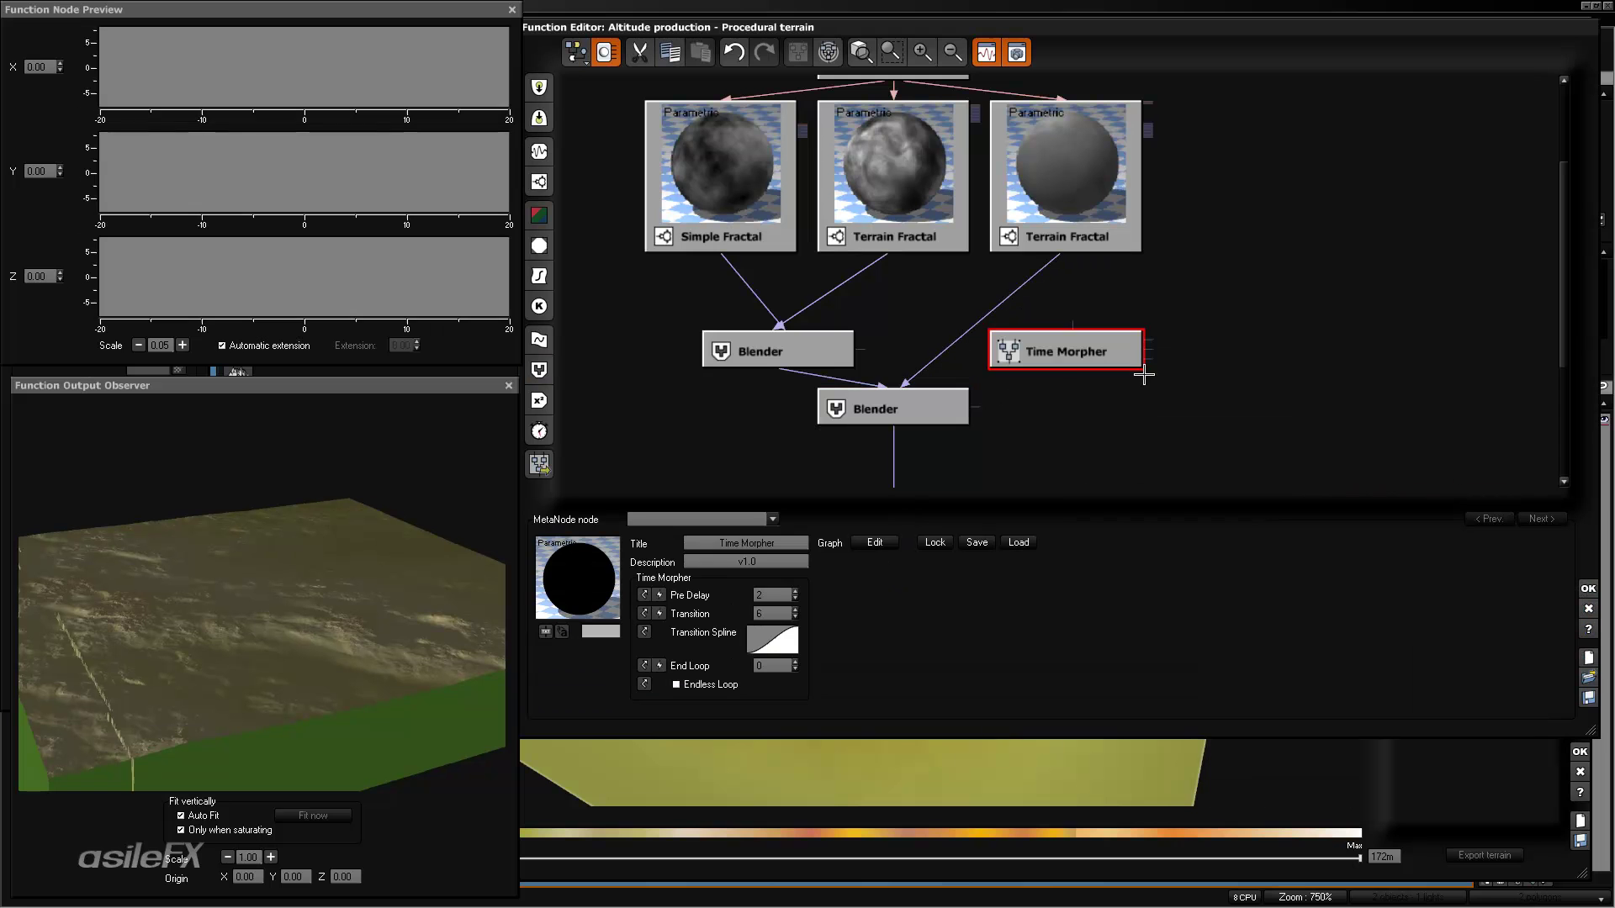
left_click_drag(1105, 357, 1132, 326)
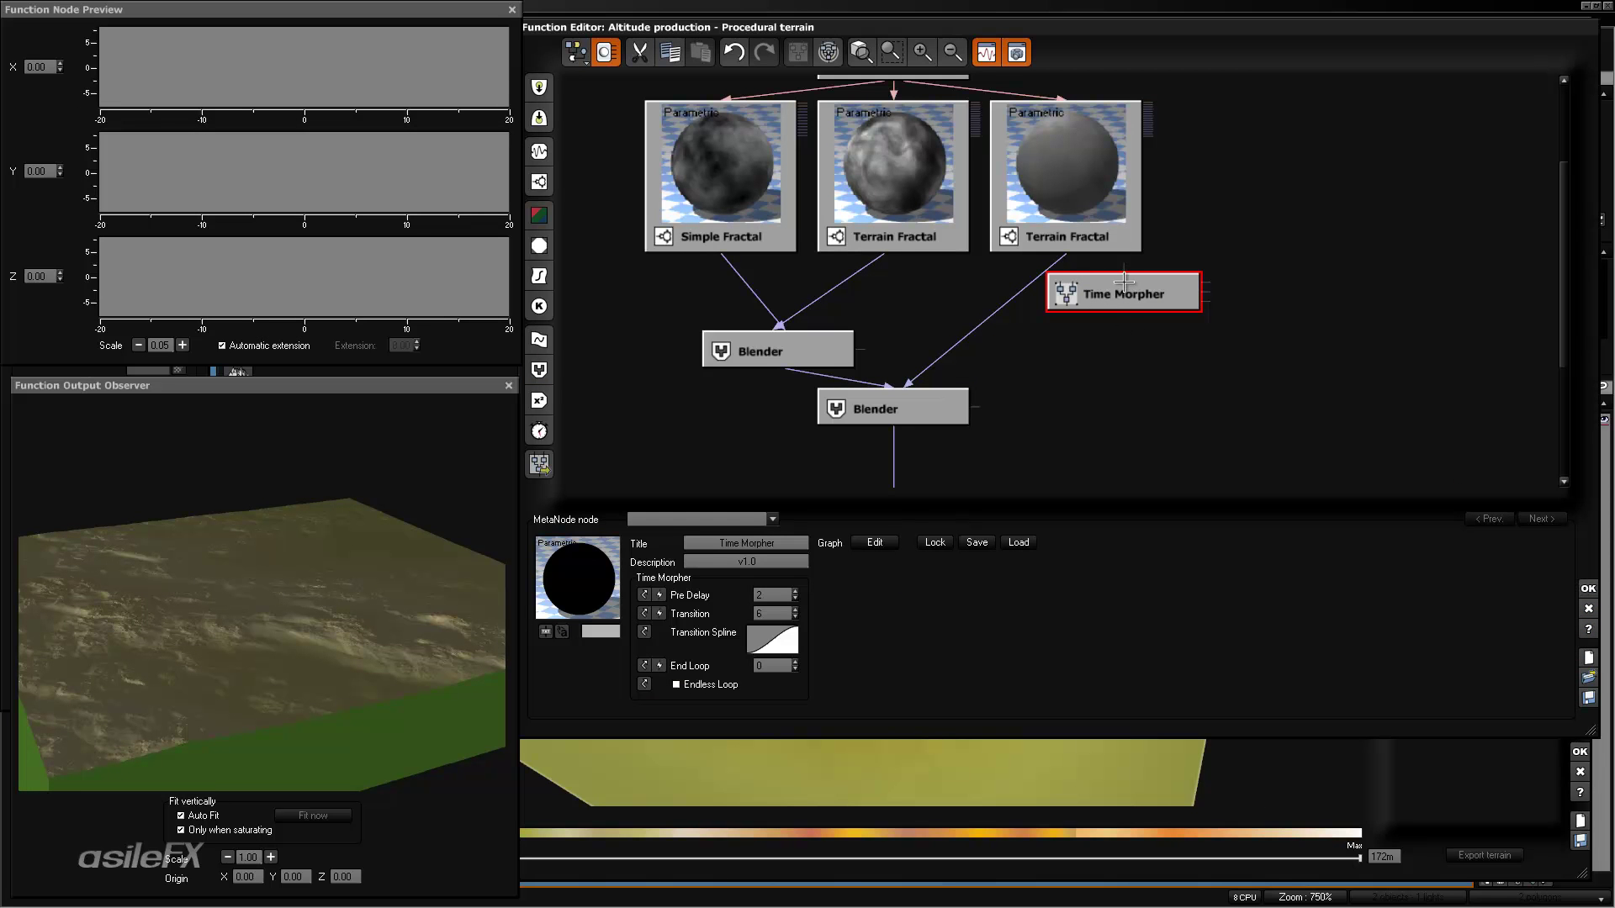
left_click_drag(1124, 282, 1066, 339)
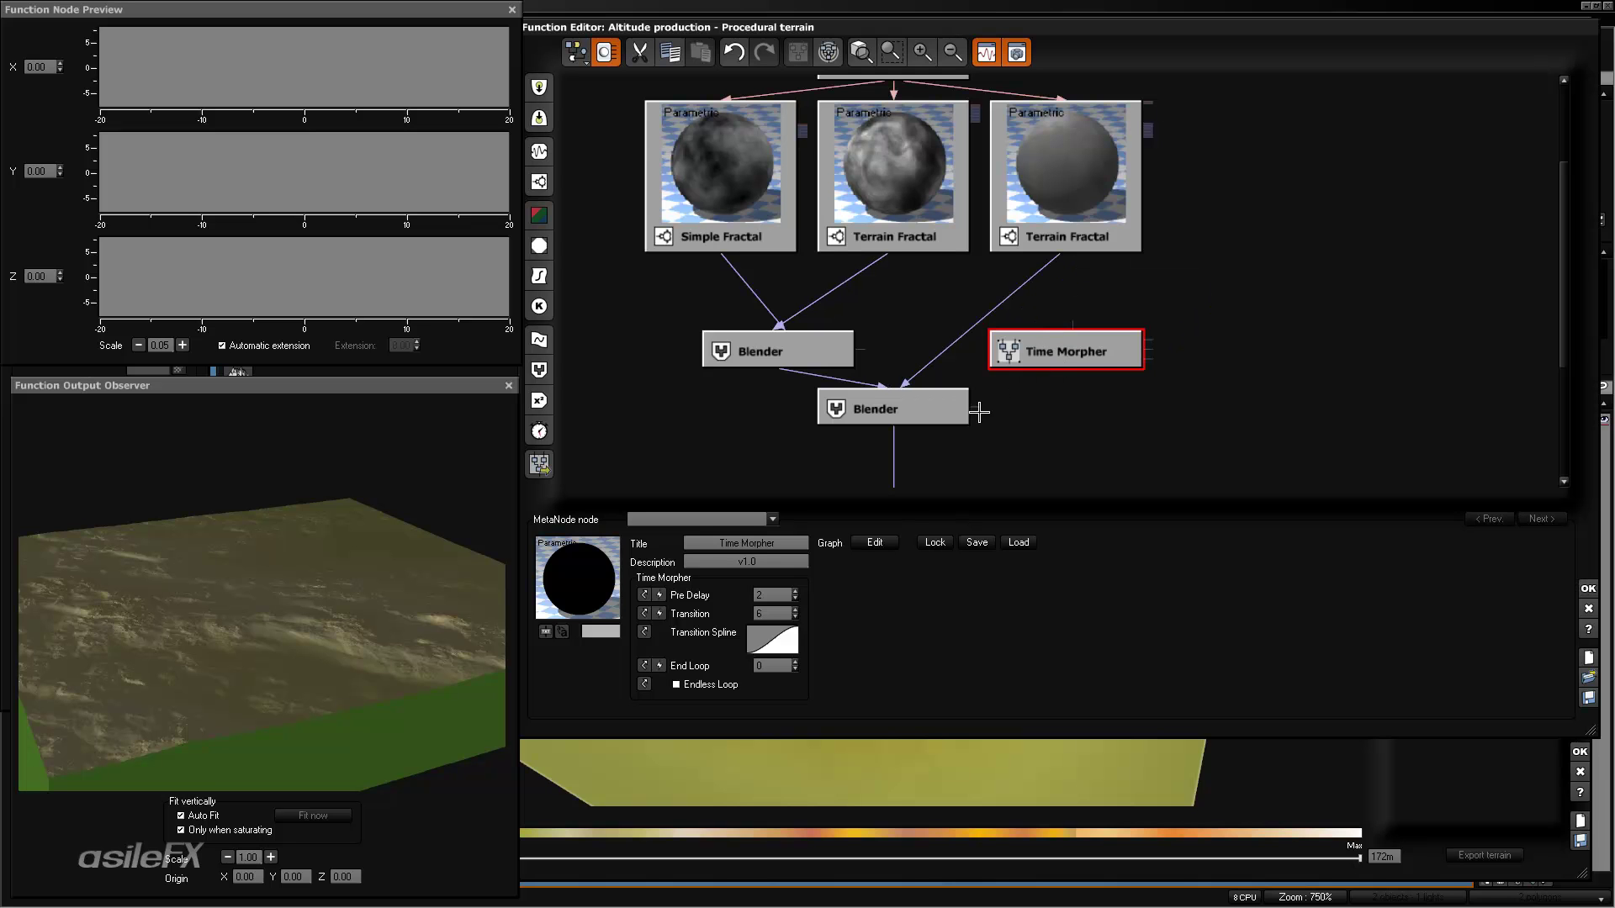
- Try driving the second Blender's ratio with the Time Morpher's Time output, and delete the Time Morpher node
left_click_drag(978, 412, 1066, 369)
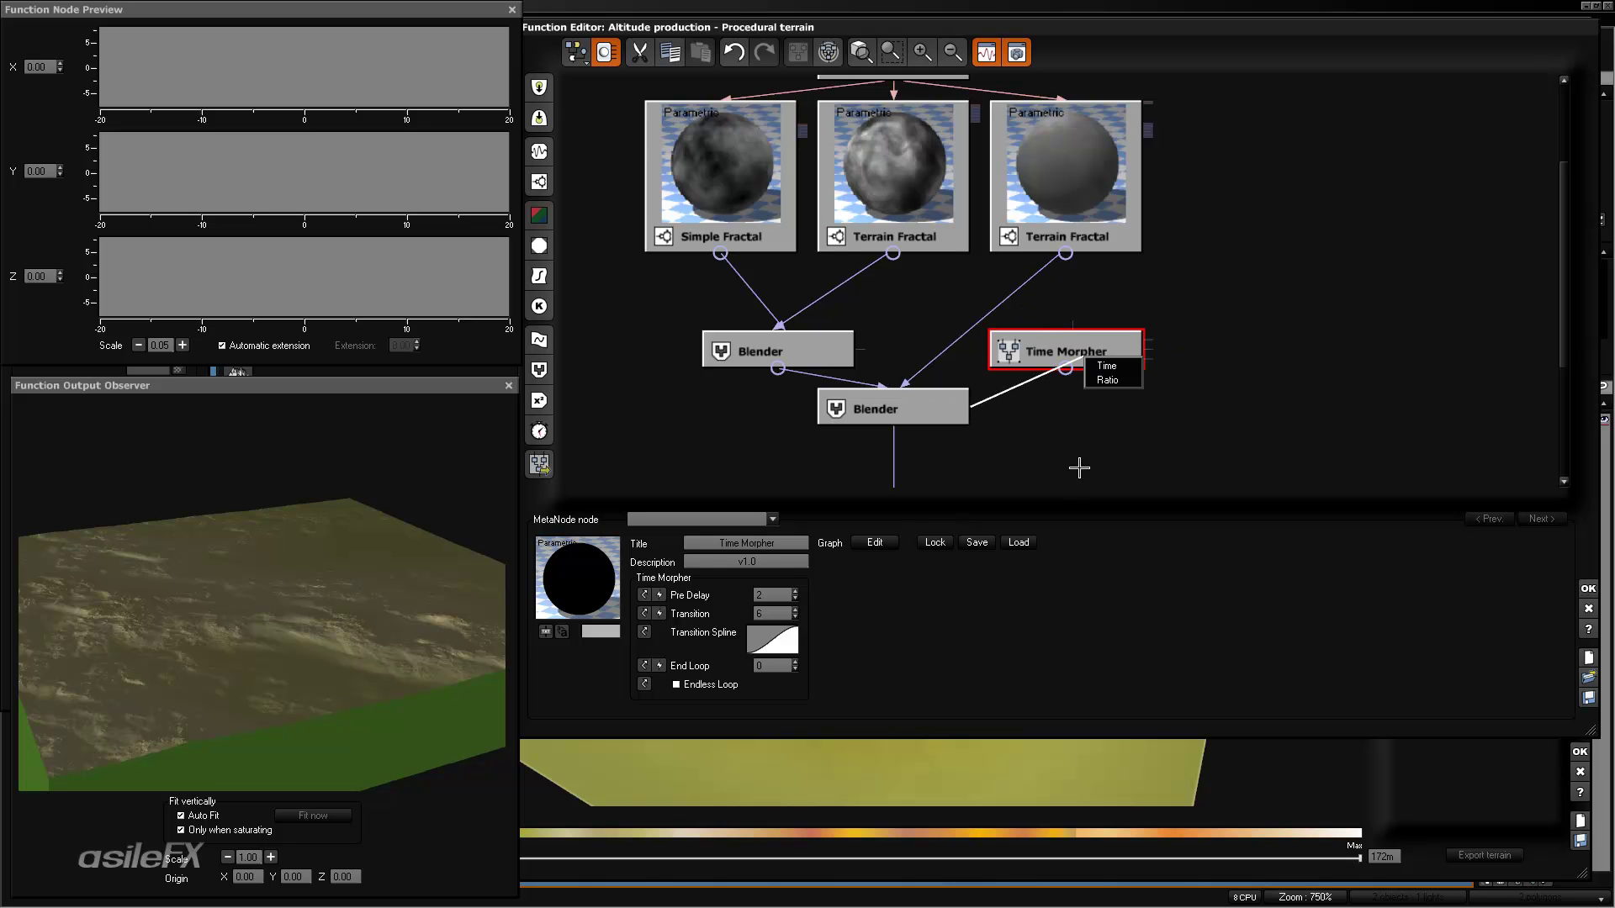
left_click(1122, 366)
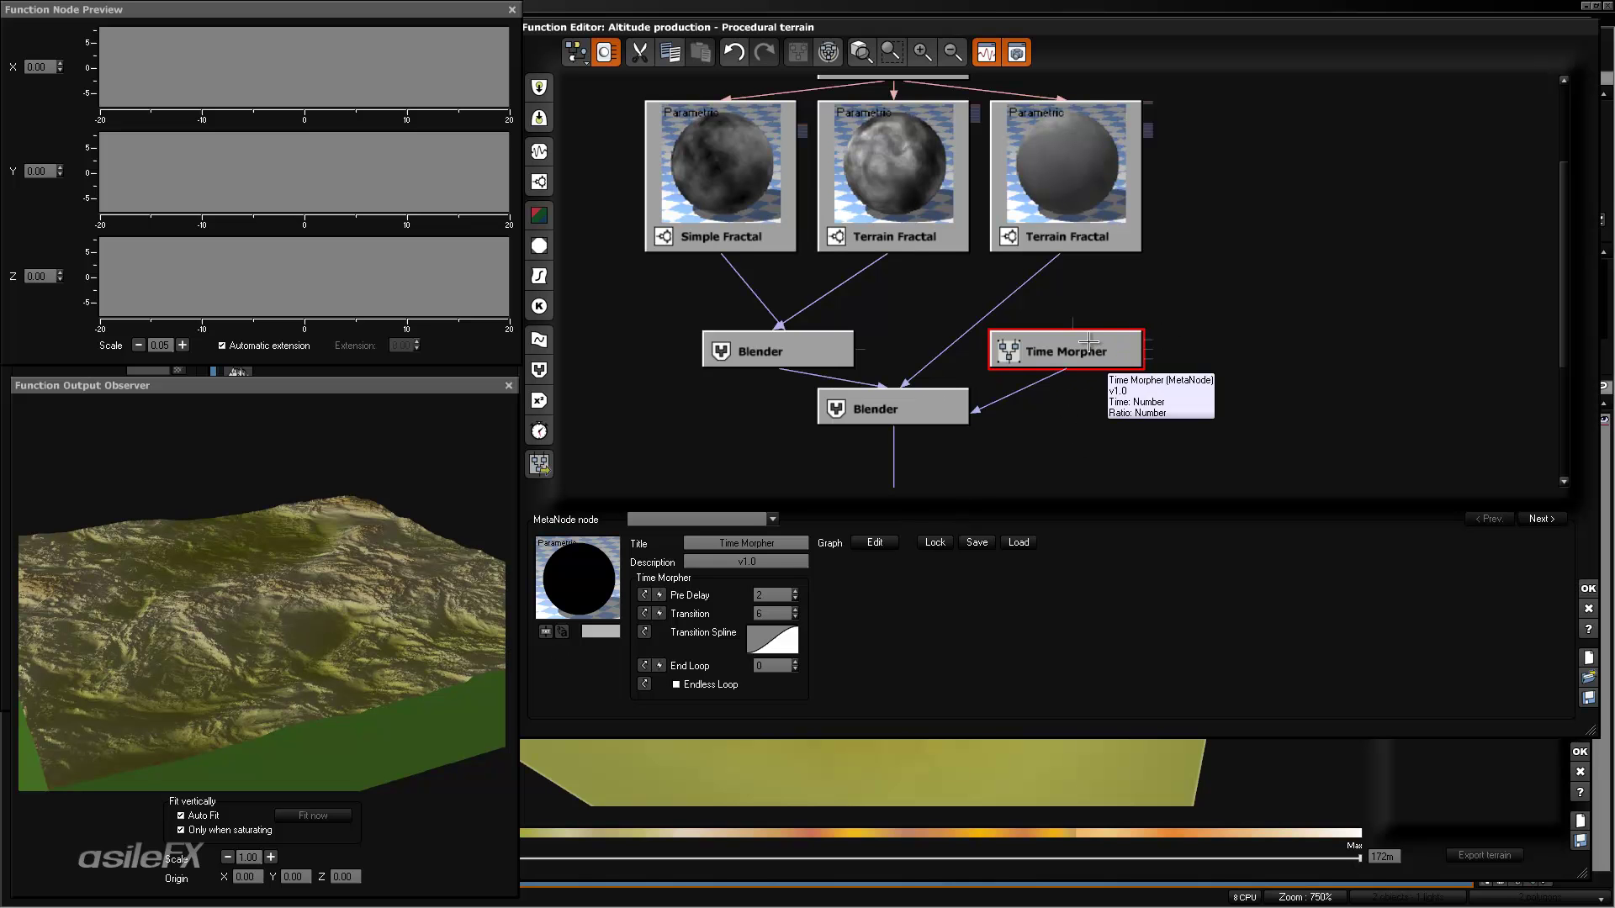
key("Delete")
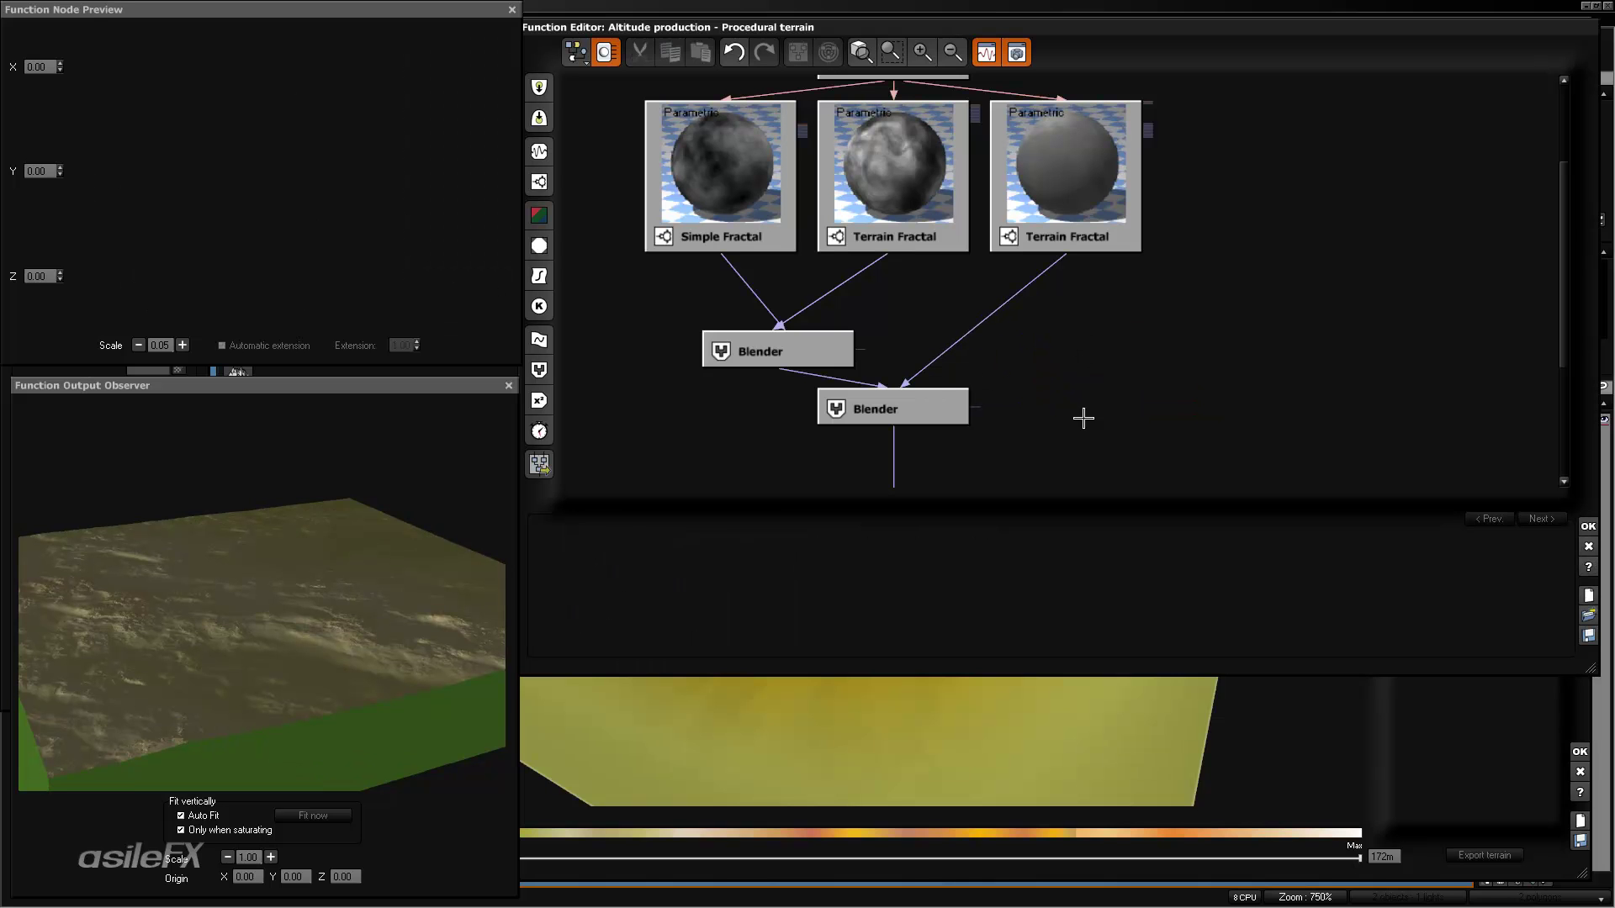
- Move the rightmost Terrain Fractal node down, below the level of the other two fractal nodes
left_click_drag(1160, 357, 1151, 376)
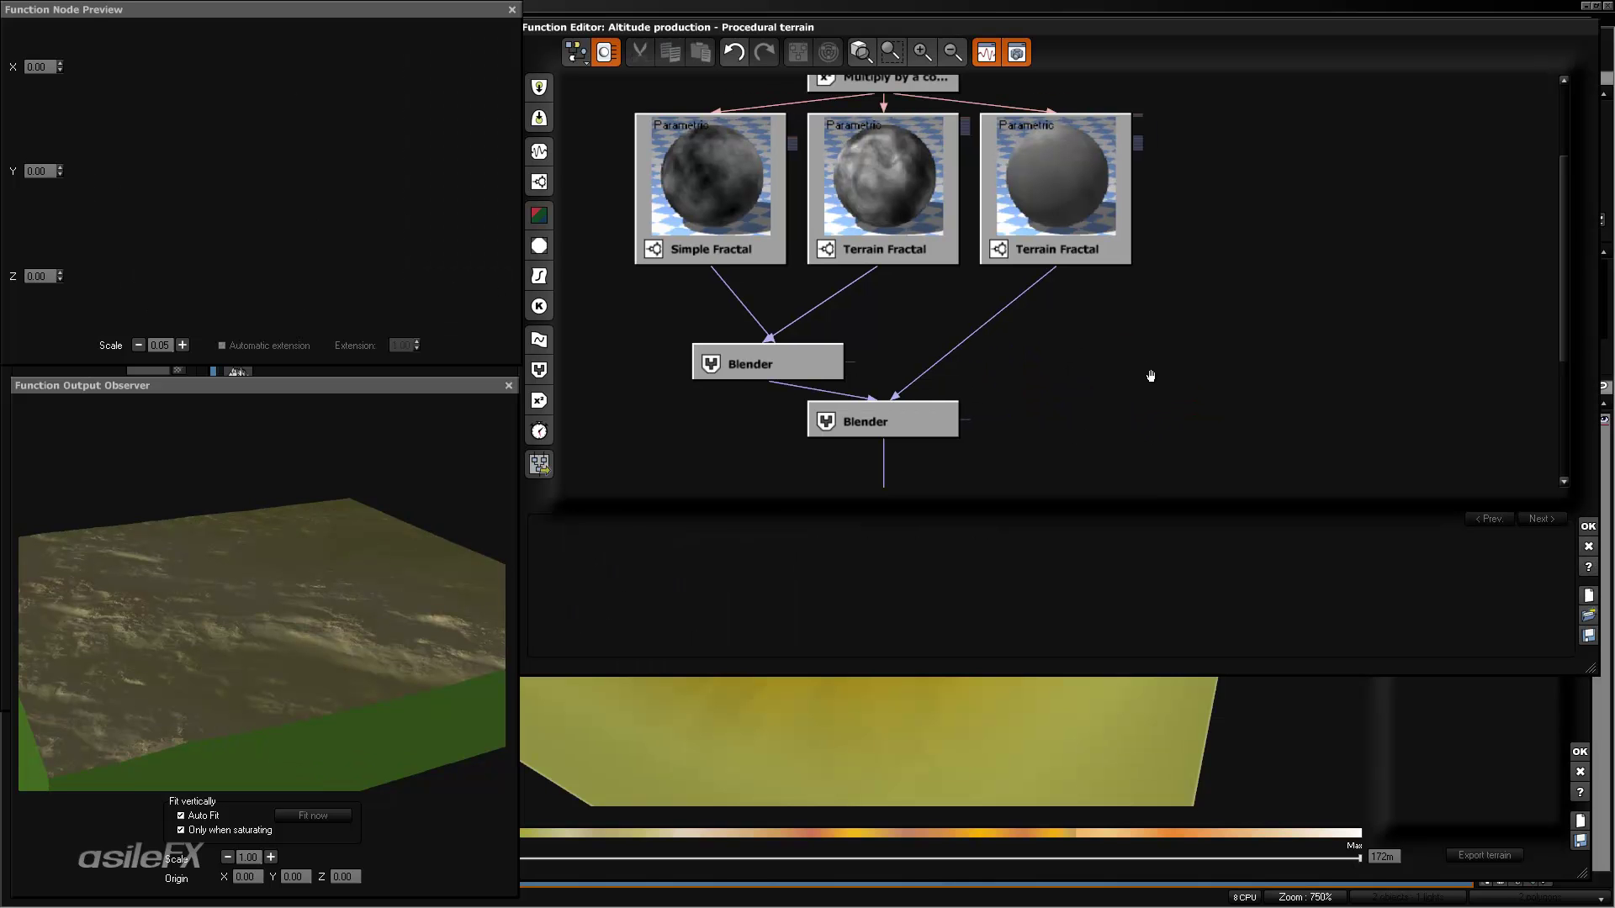
left_click(952, 52)
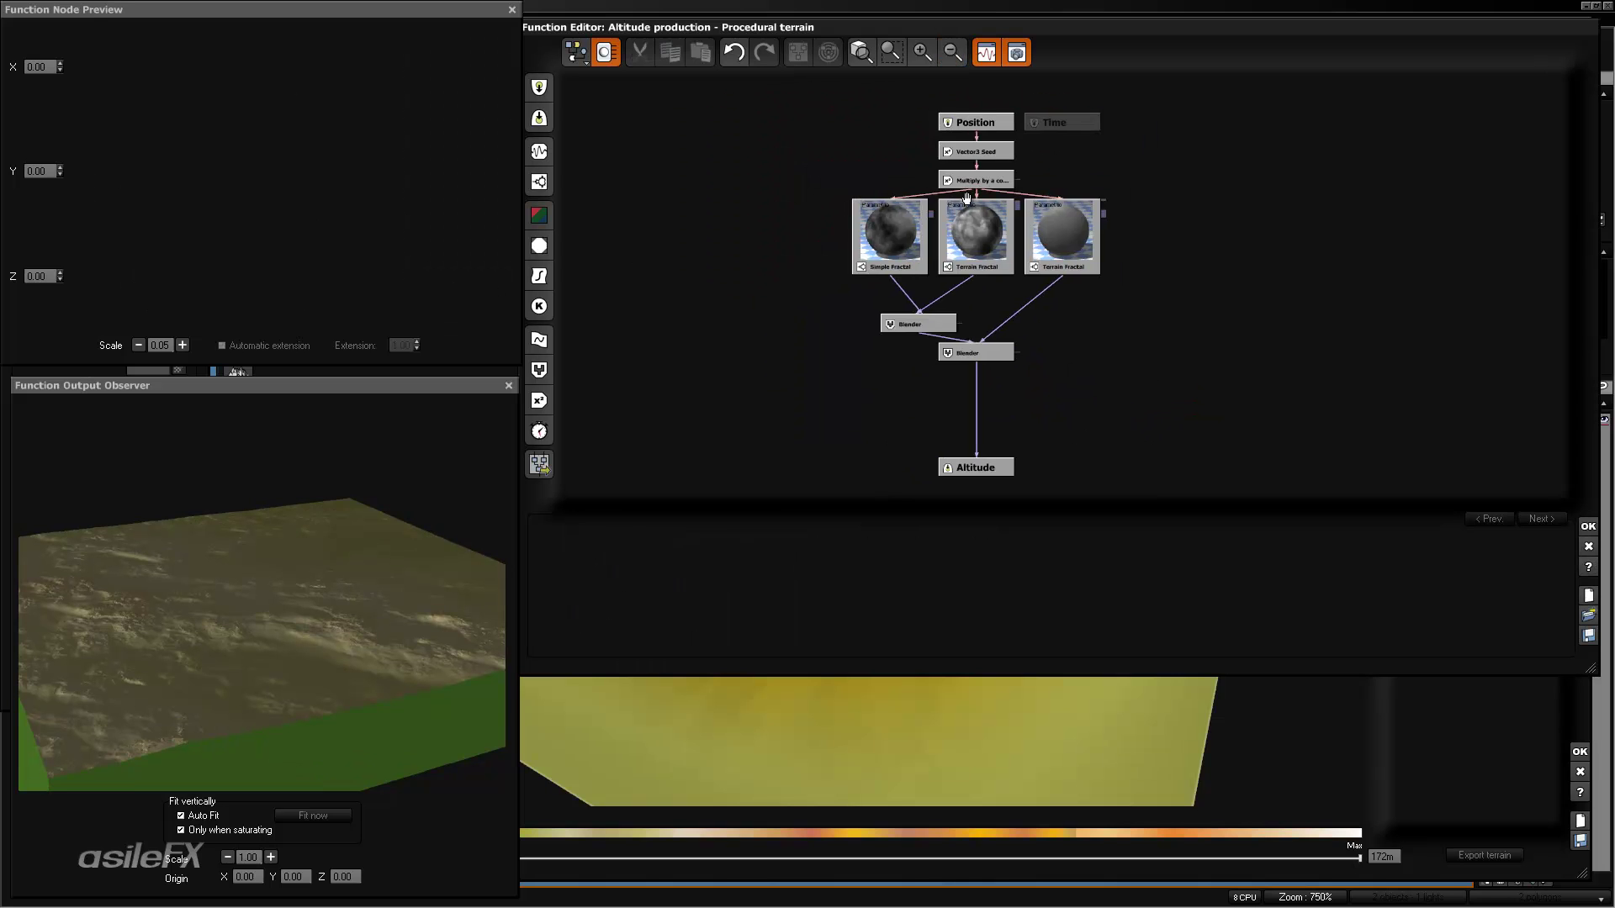
left_click_drag(976, 228, 1048, 140)
left_click_drag(1124, 198, 1123, 233)
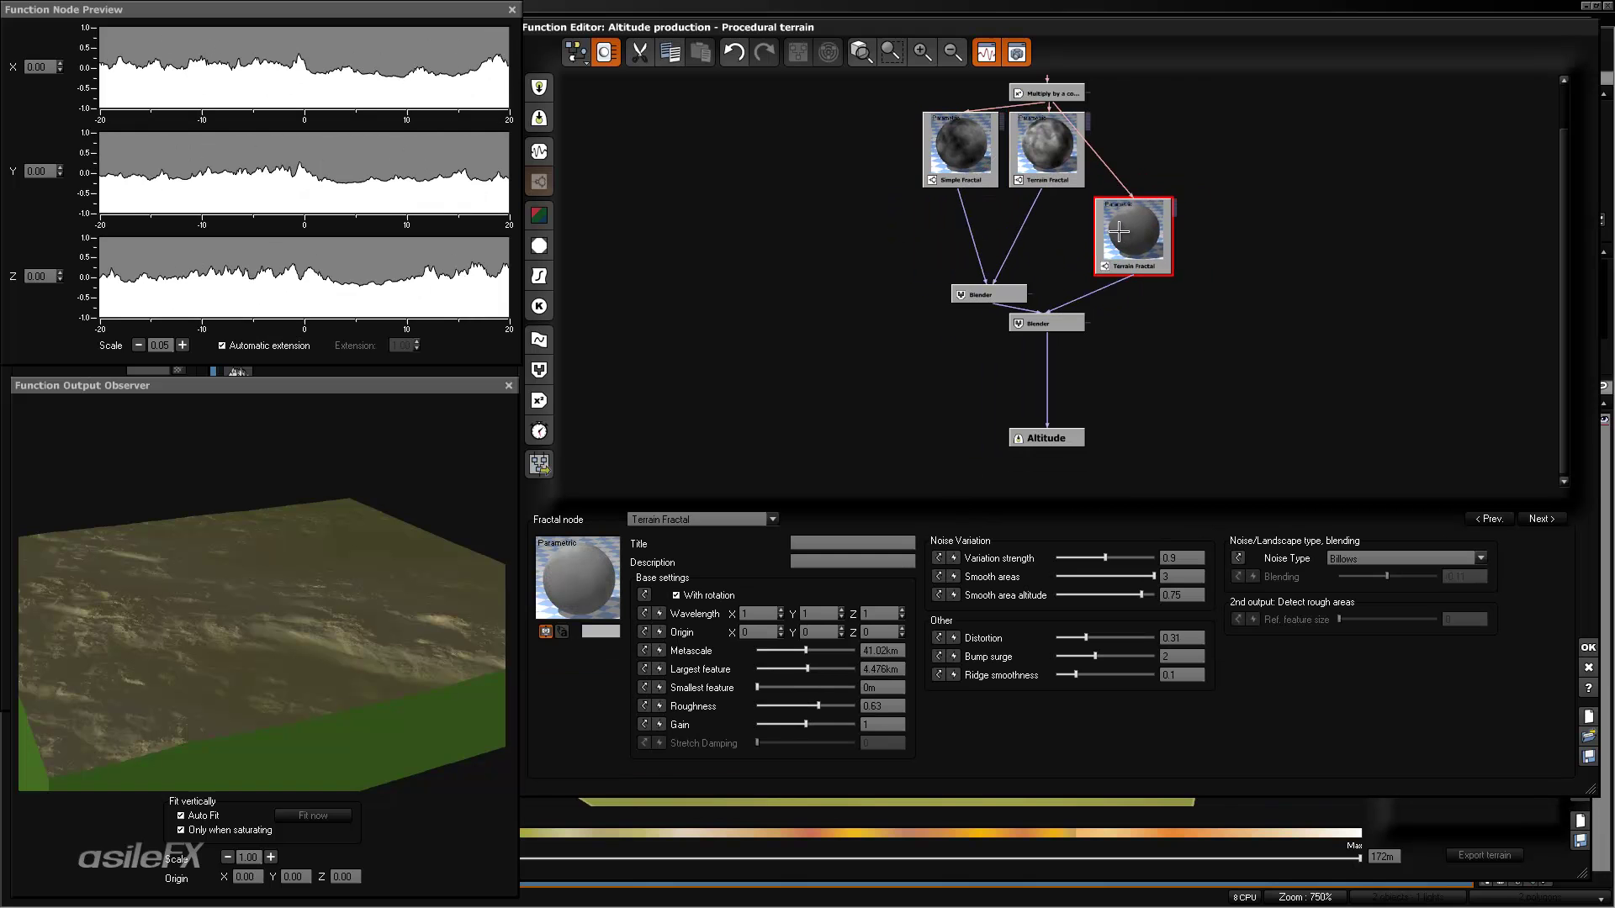
- Delete both Blender nodes and the remaining link from the Simple Fractal to the Altitude output
middle_click_drag(1204, 342, 1282, 413)
left_click_drag(1189, 449, 1066, 351)
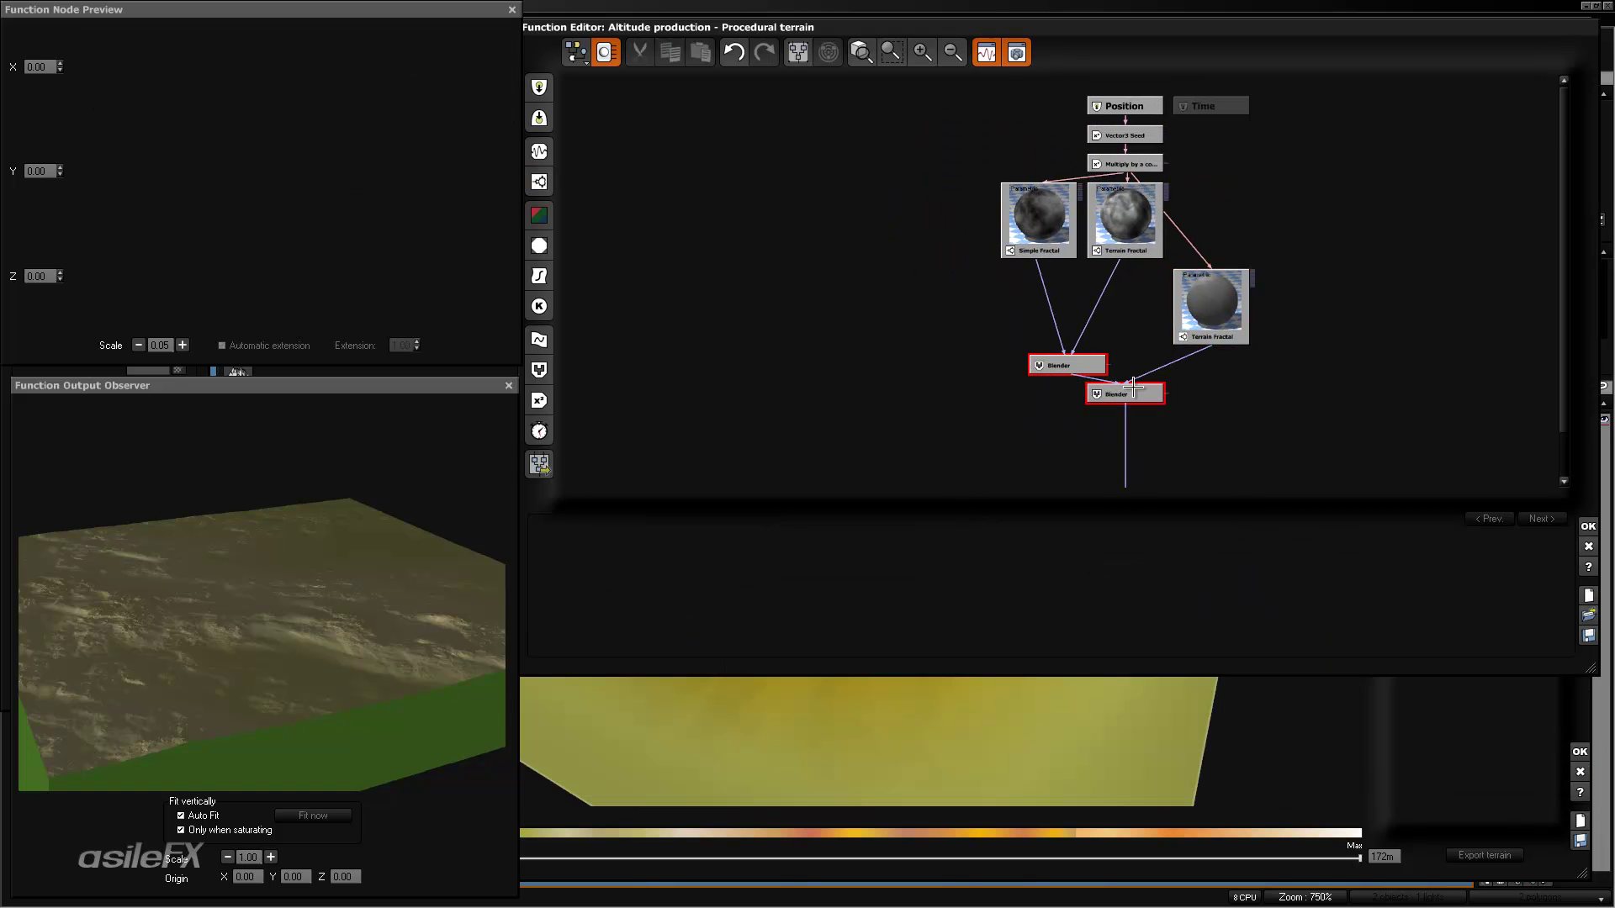
key("Delete")
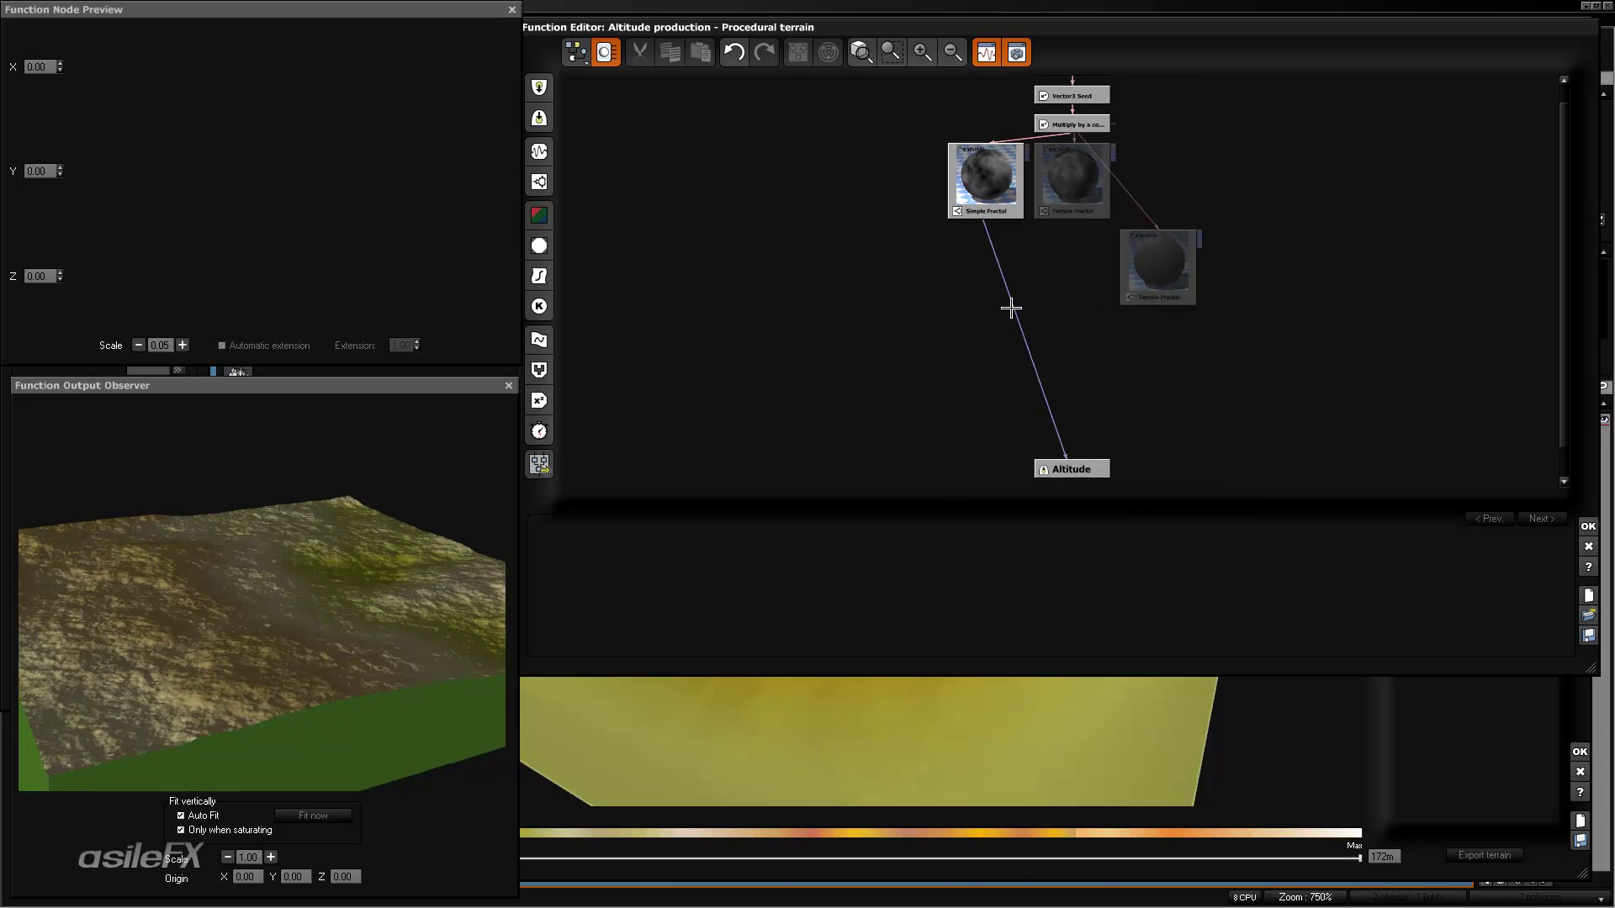
left_click(1016, 310)
key("Delete")
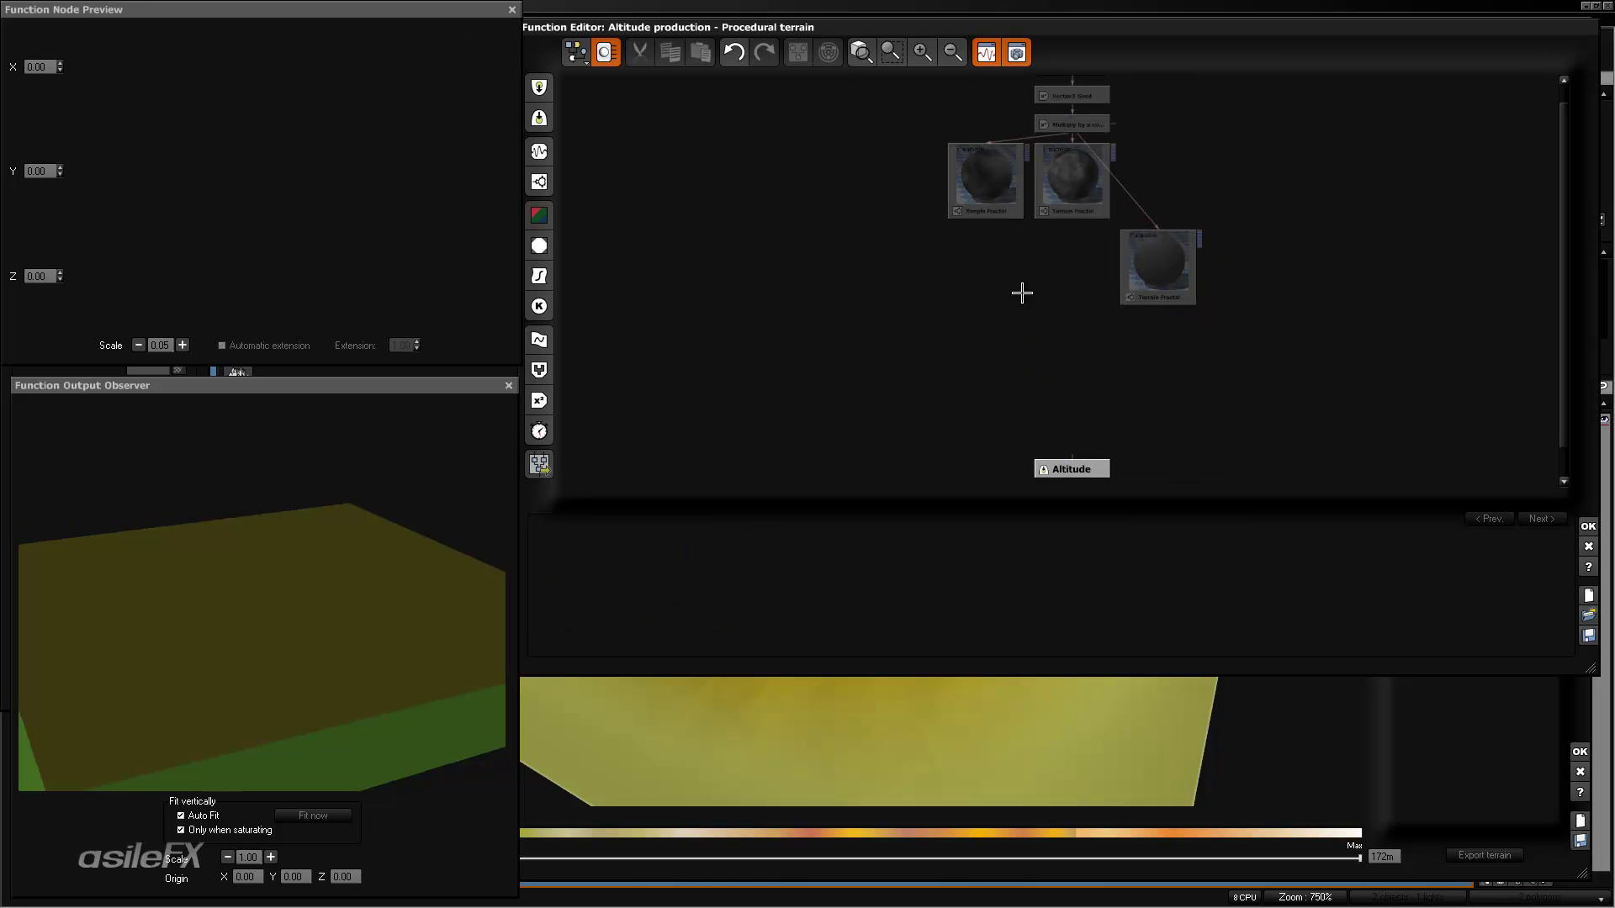
- Add a Time Morpher - Auto combiner MetaNode in the free space below the Simple Fractal
right_click(1012, 266)
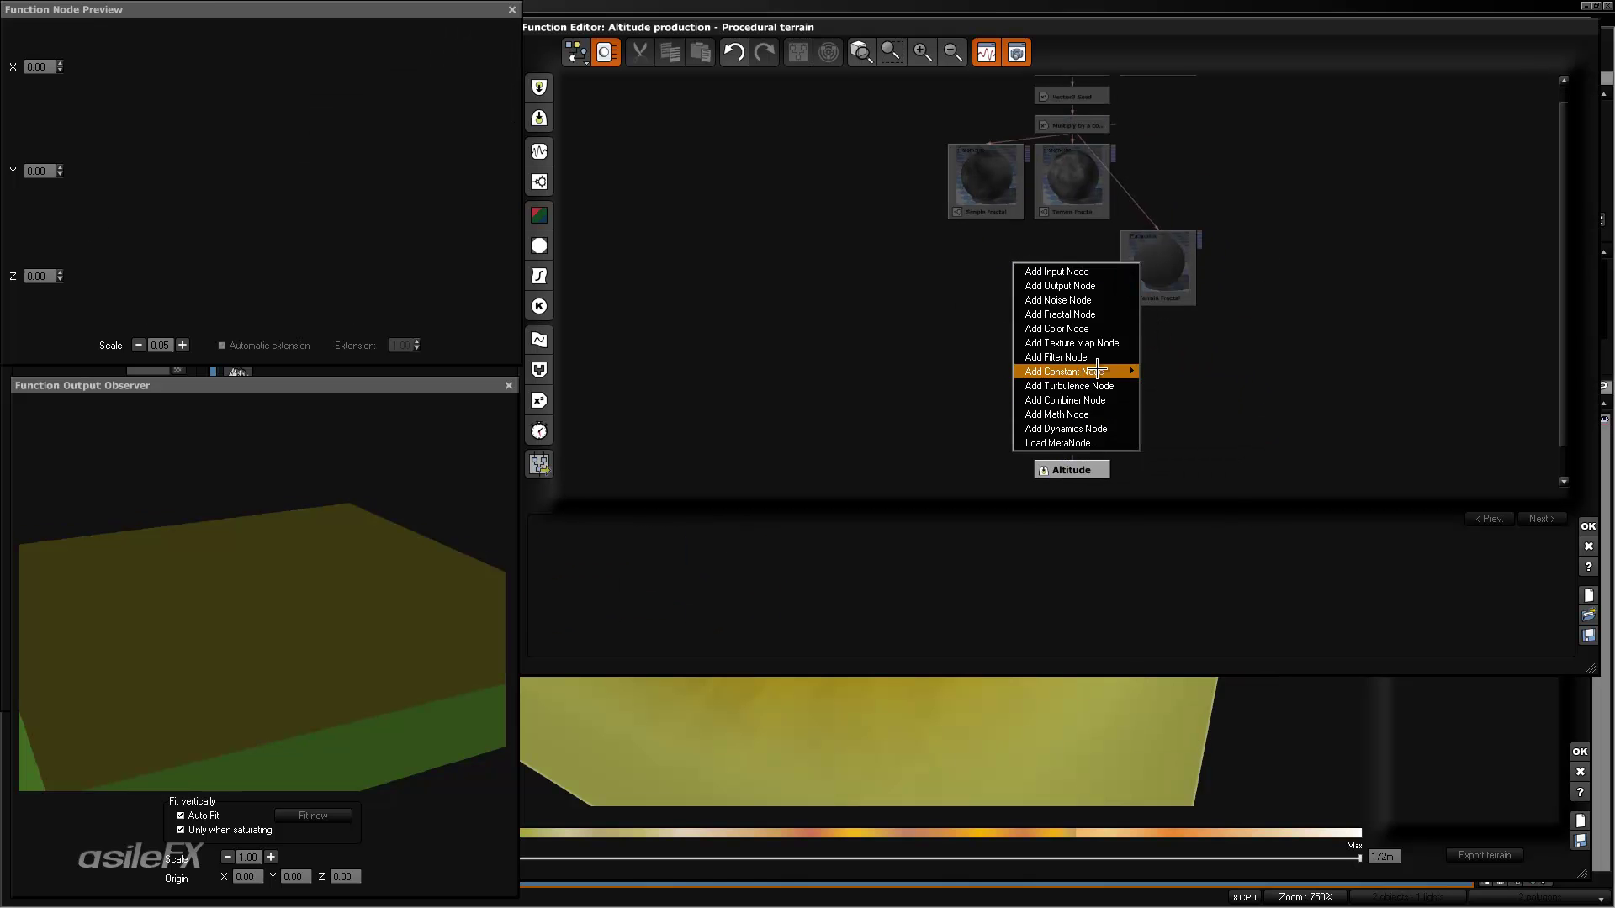
mouse_move(1100, 401)
mouse_move(1186, 401)
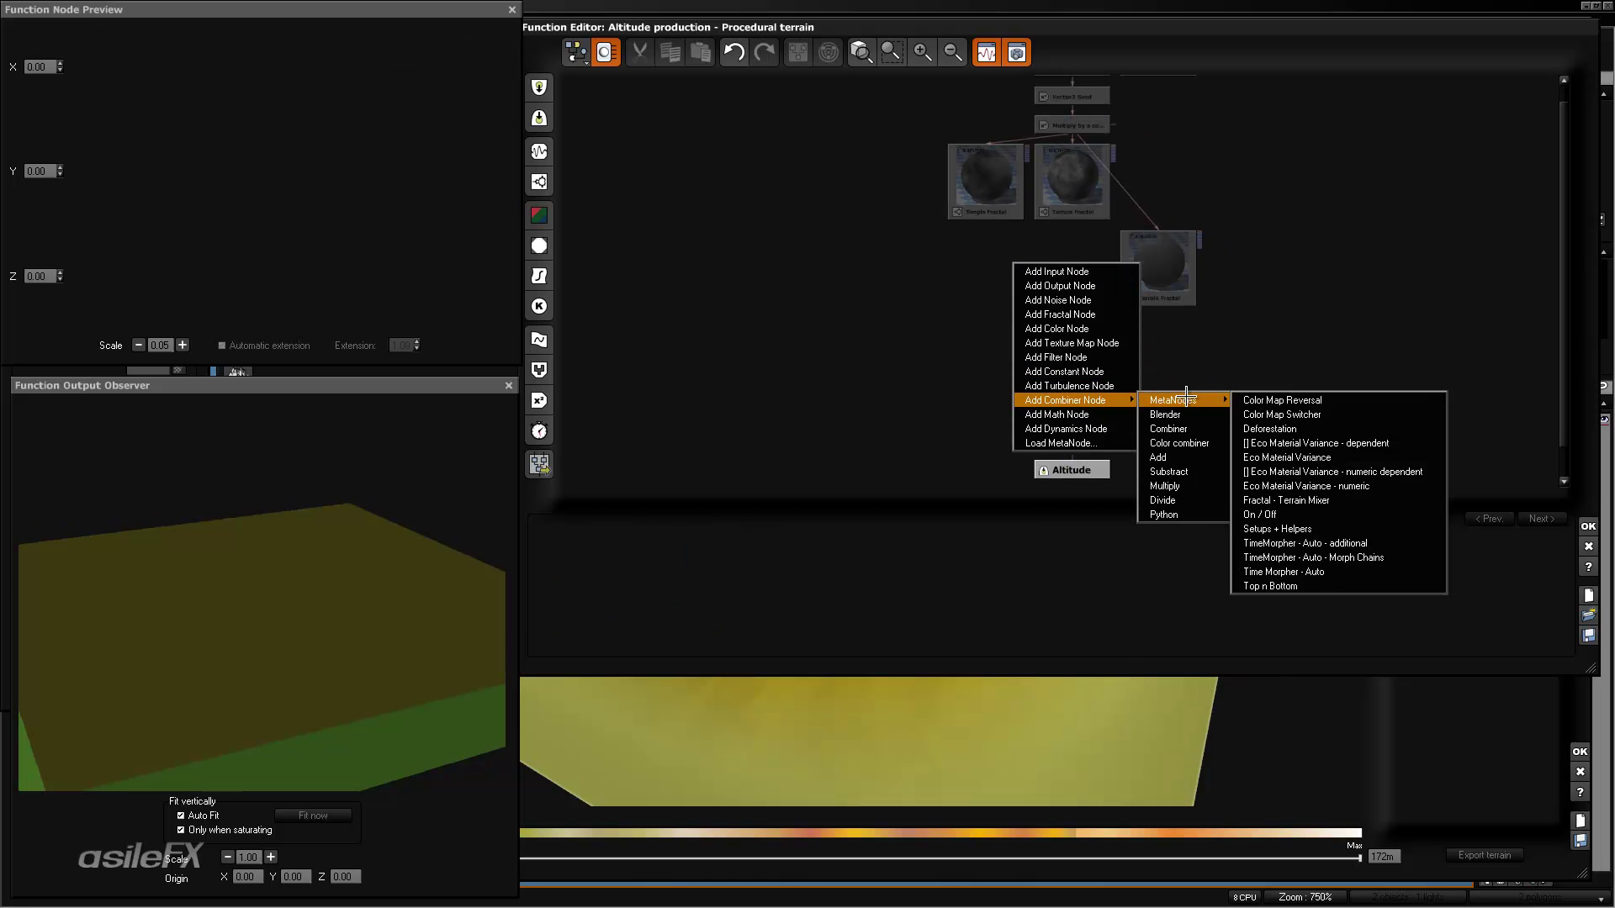
left_click(1361, 572)
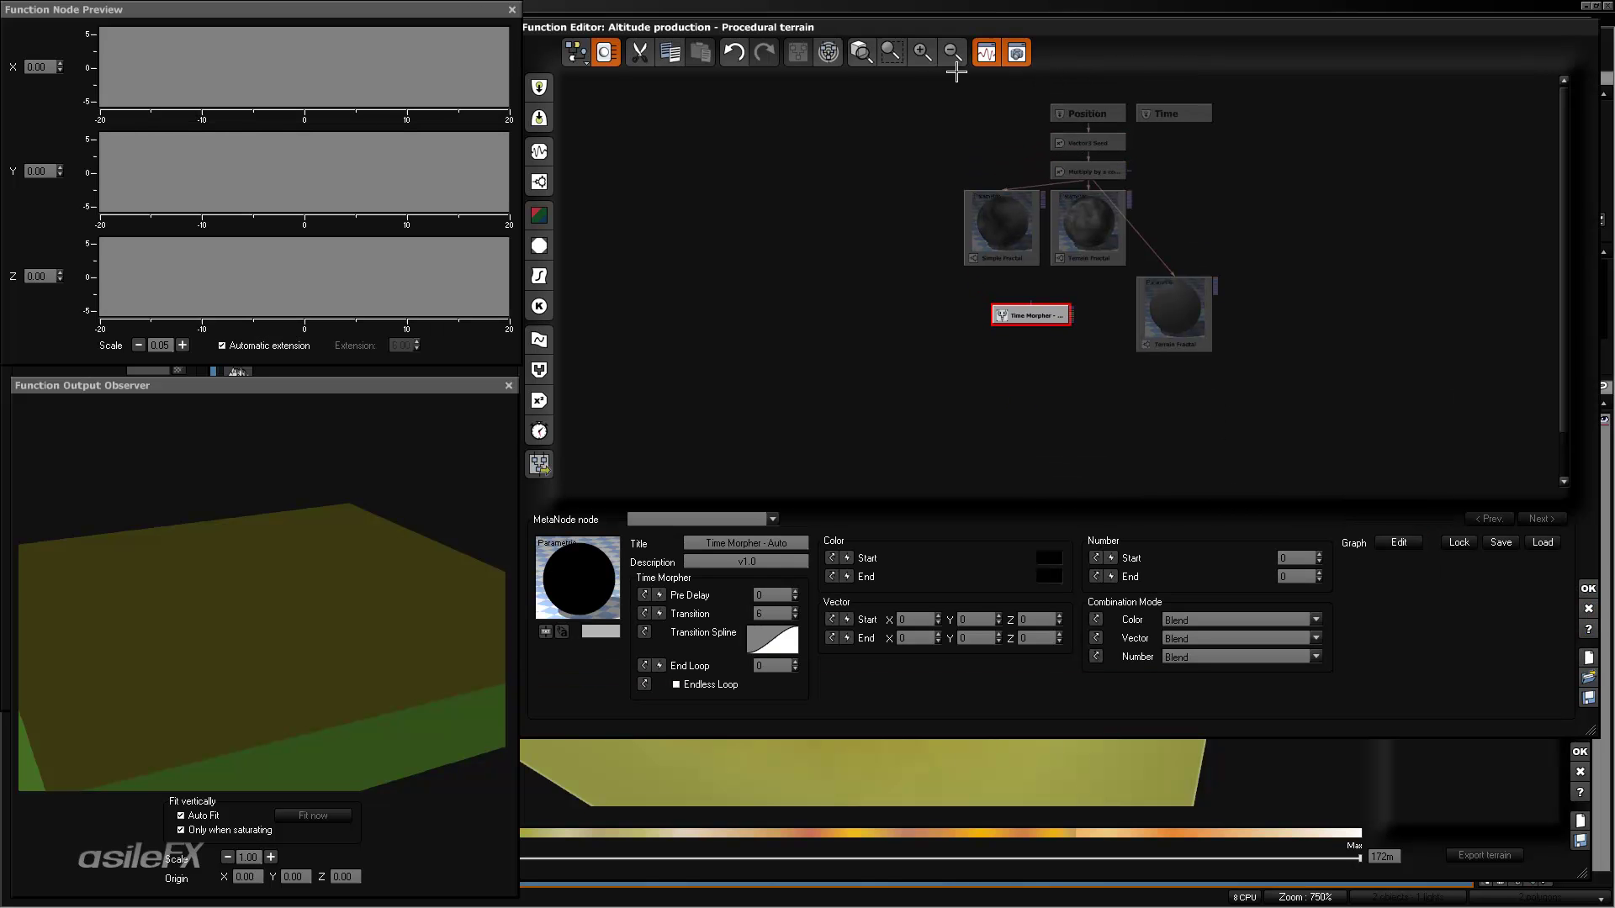
- Add the additional TimeMorpher - Auto combiner MetaNode beside the Time Morpher - Auto node
left_click(920, 50)
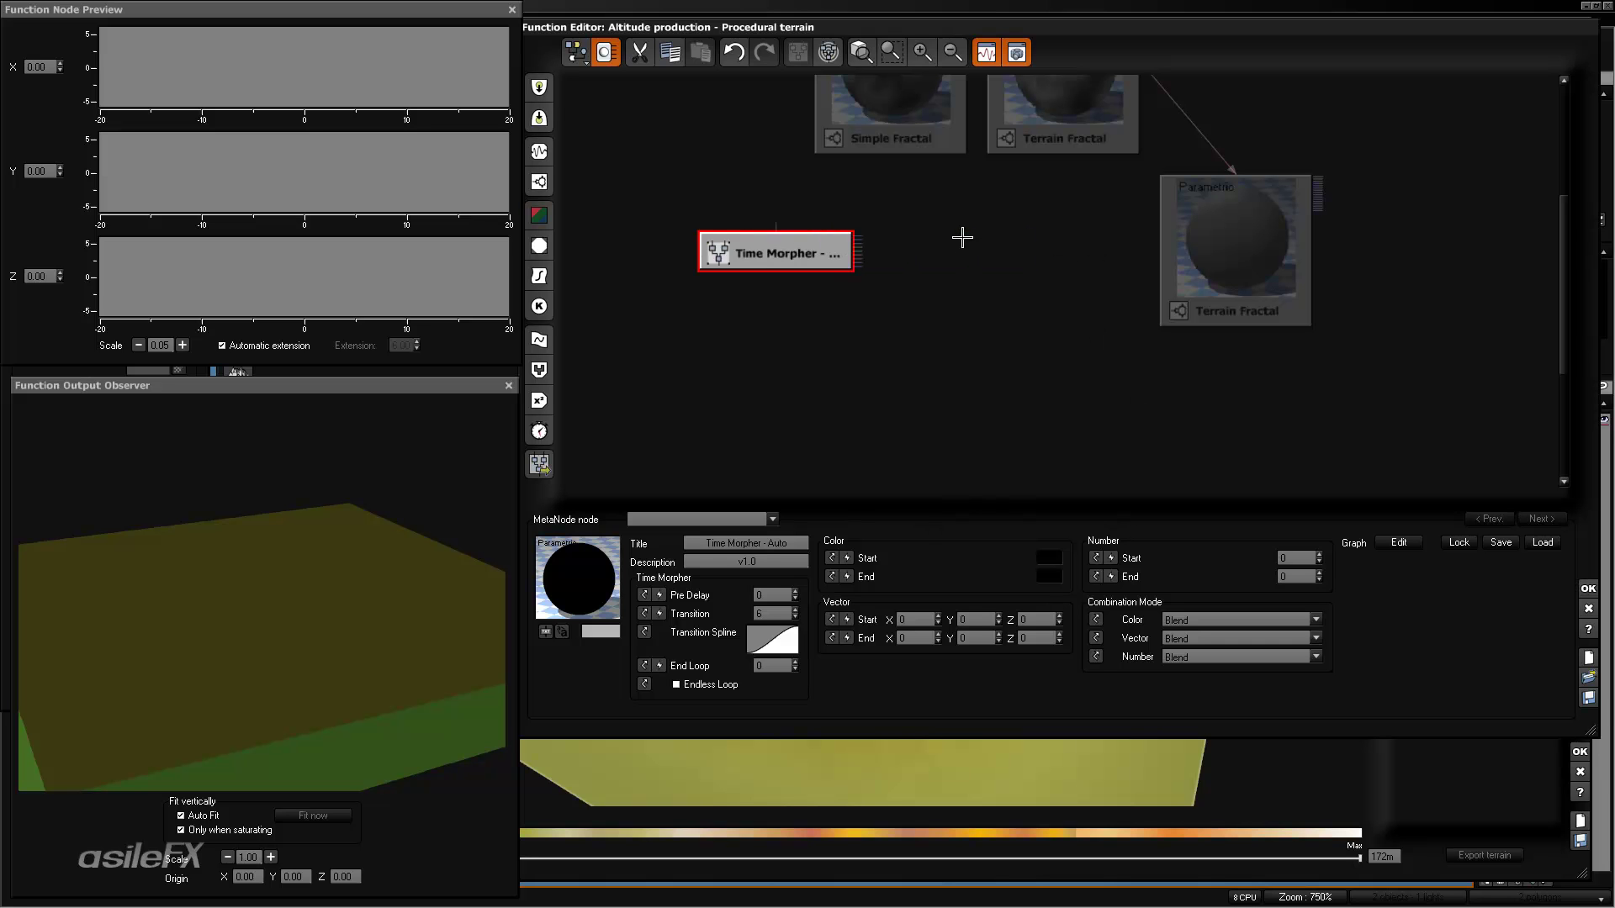
right_click(963, 238)
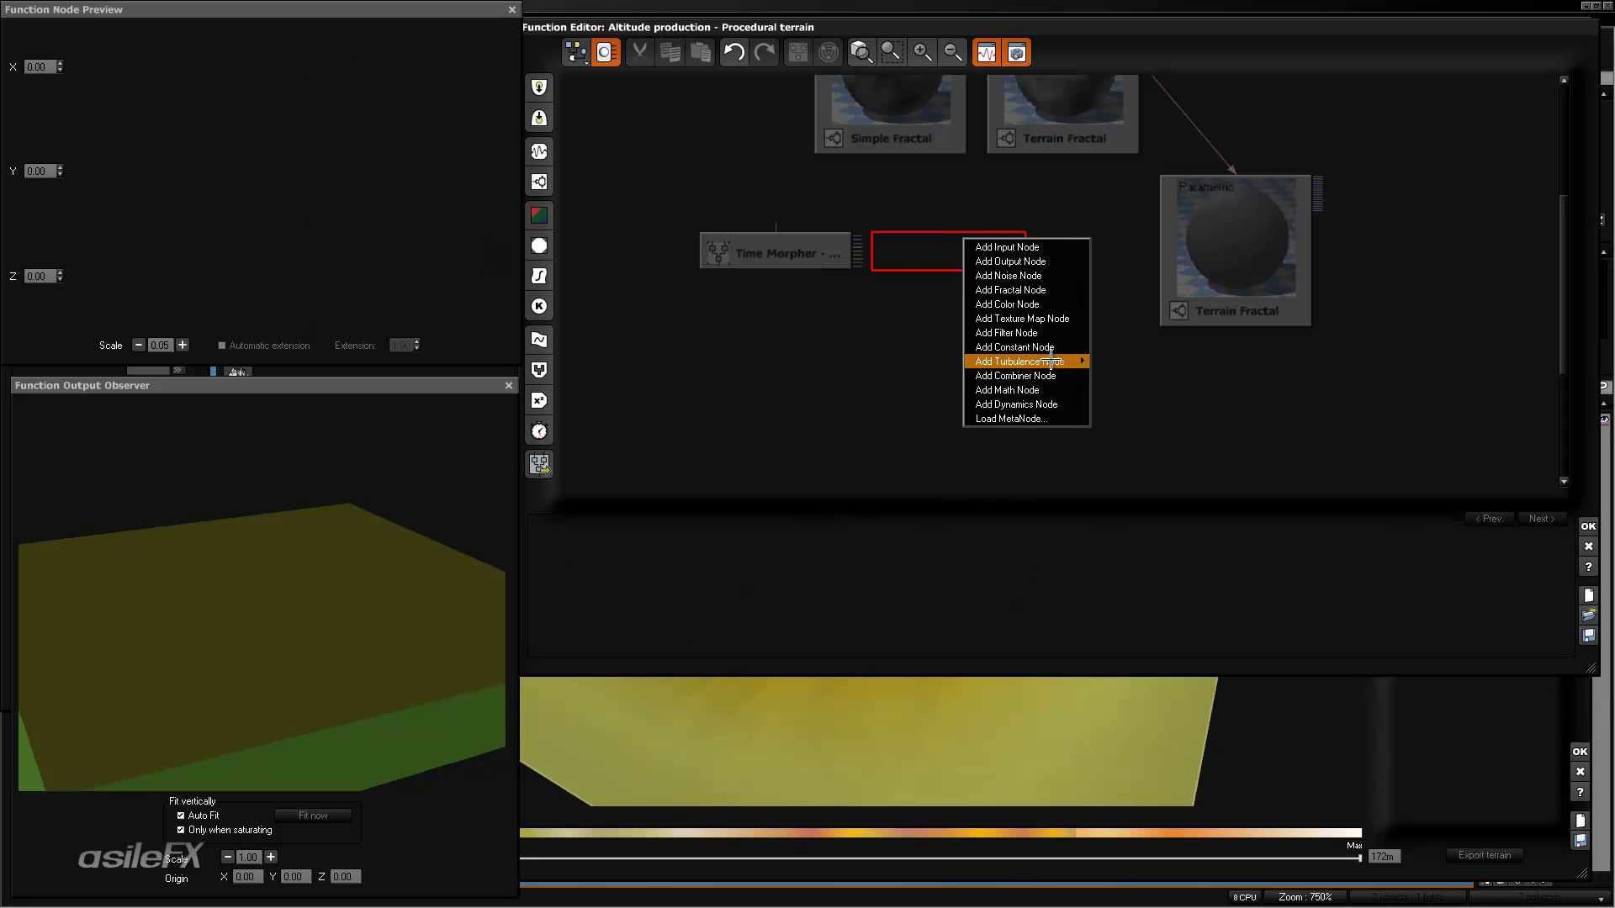
mouse_move(1053, 389)
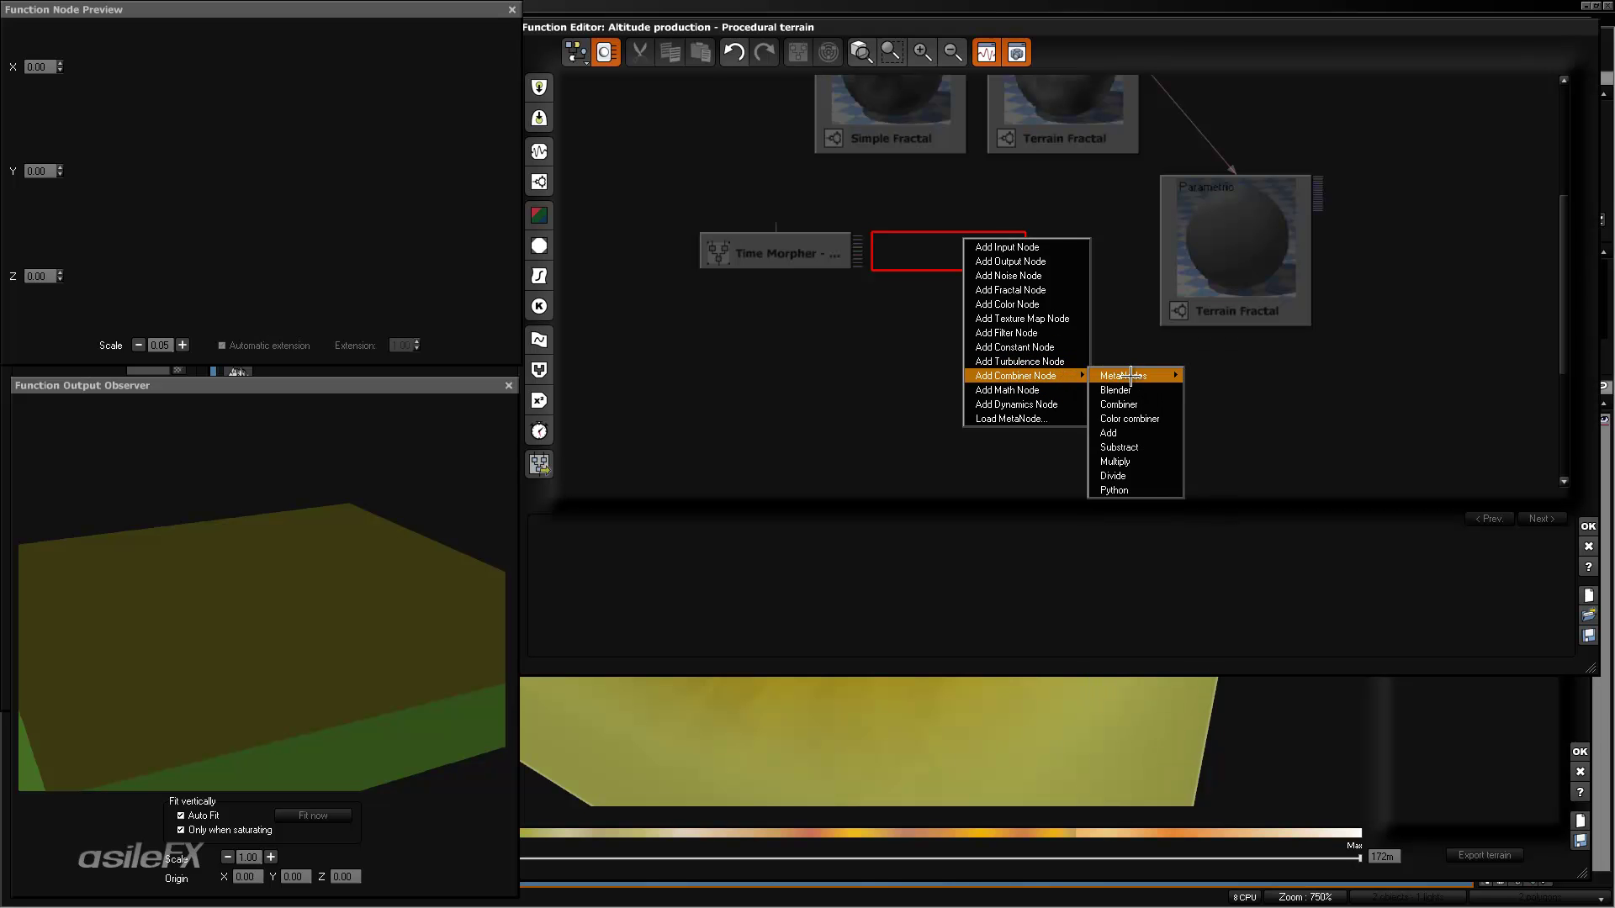
mouse_move(1131, 376)
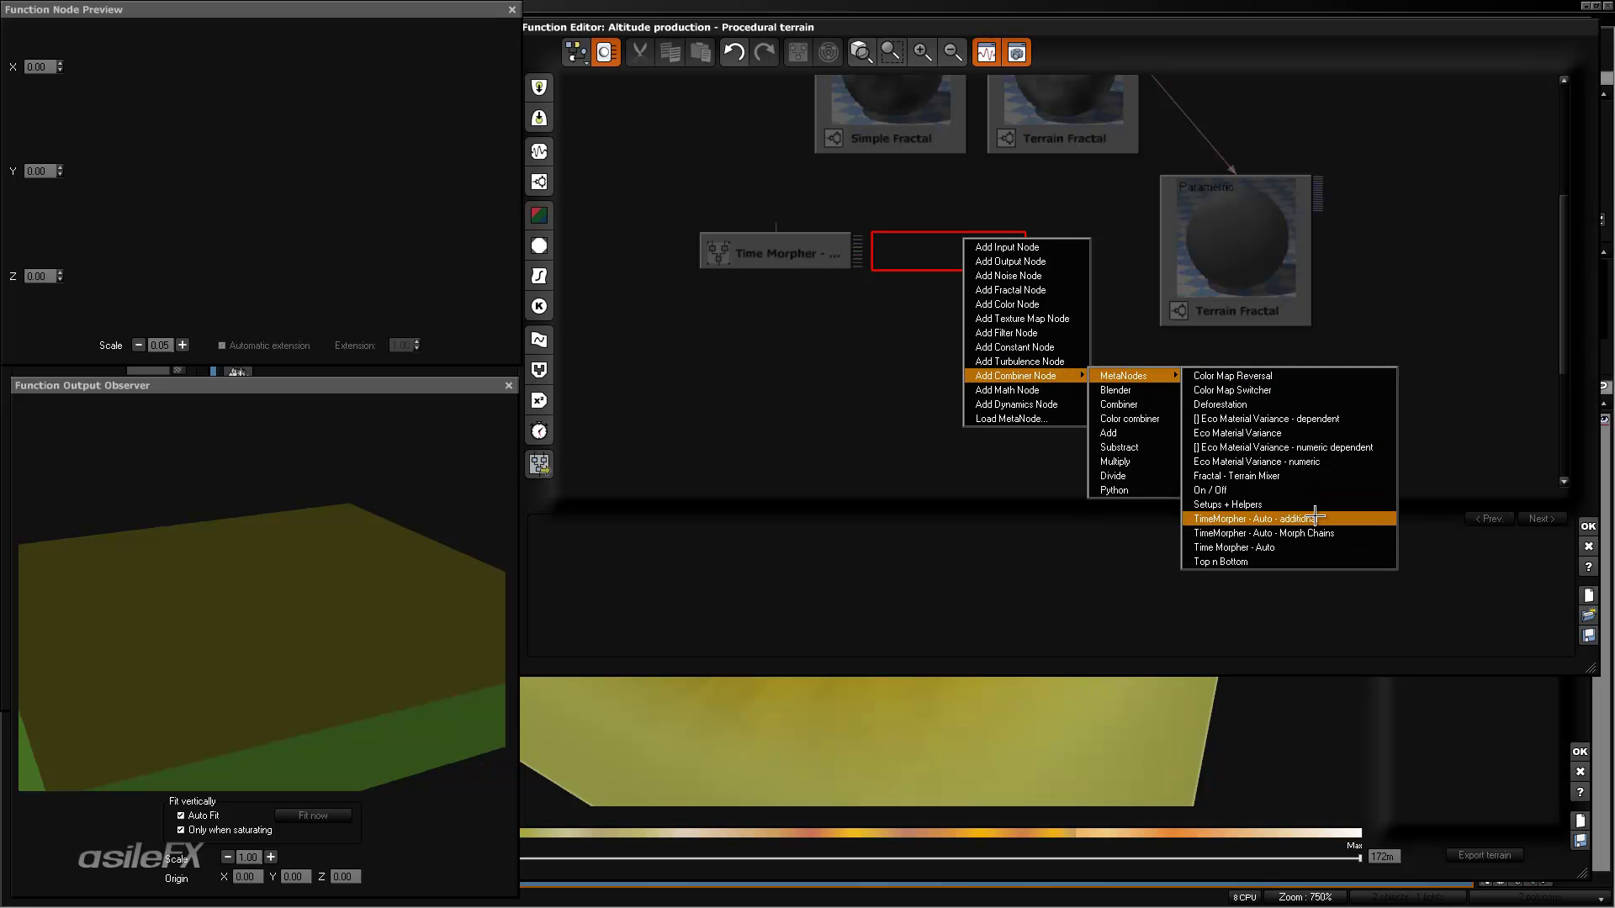
left_click(1343, 519)
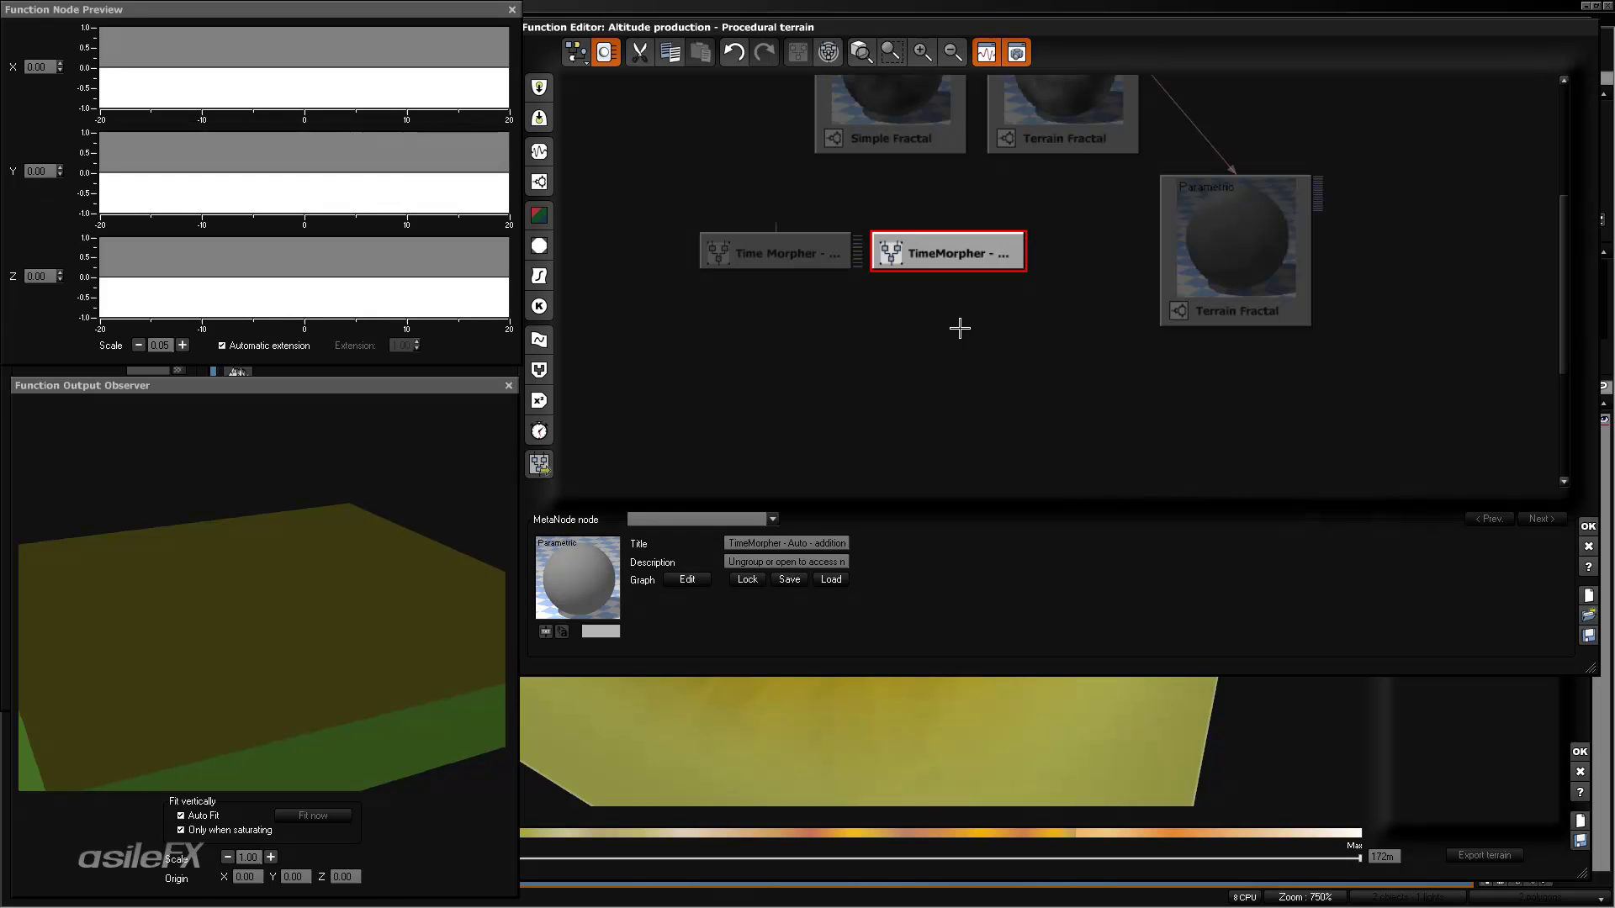
- Open the additional TimeMorpher MetaNode's graph and examine the settings of its Color, Number, Texture and Vector variants
double_click(963, 263)
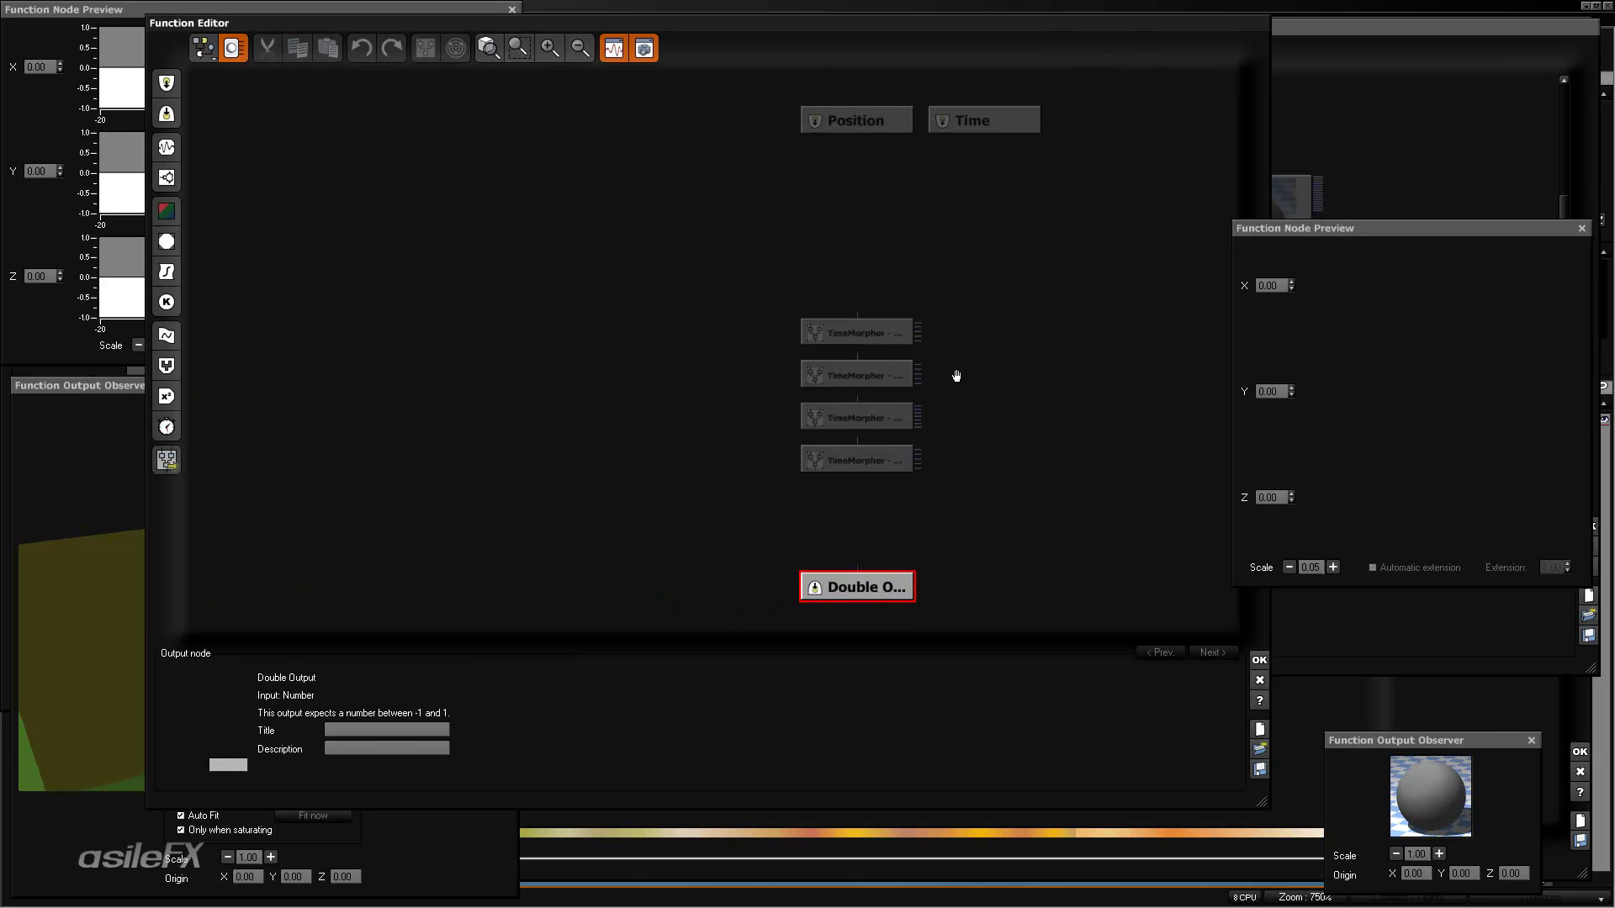
left_click(550, 48)
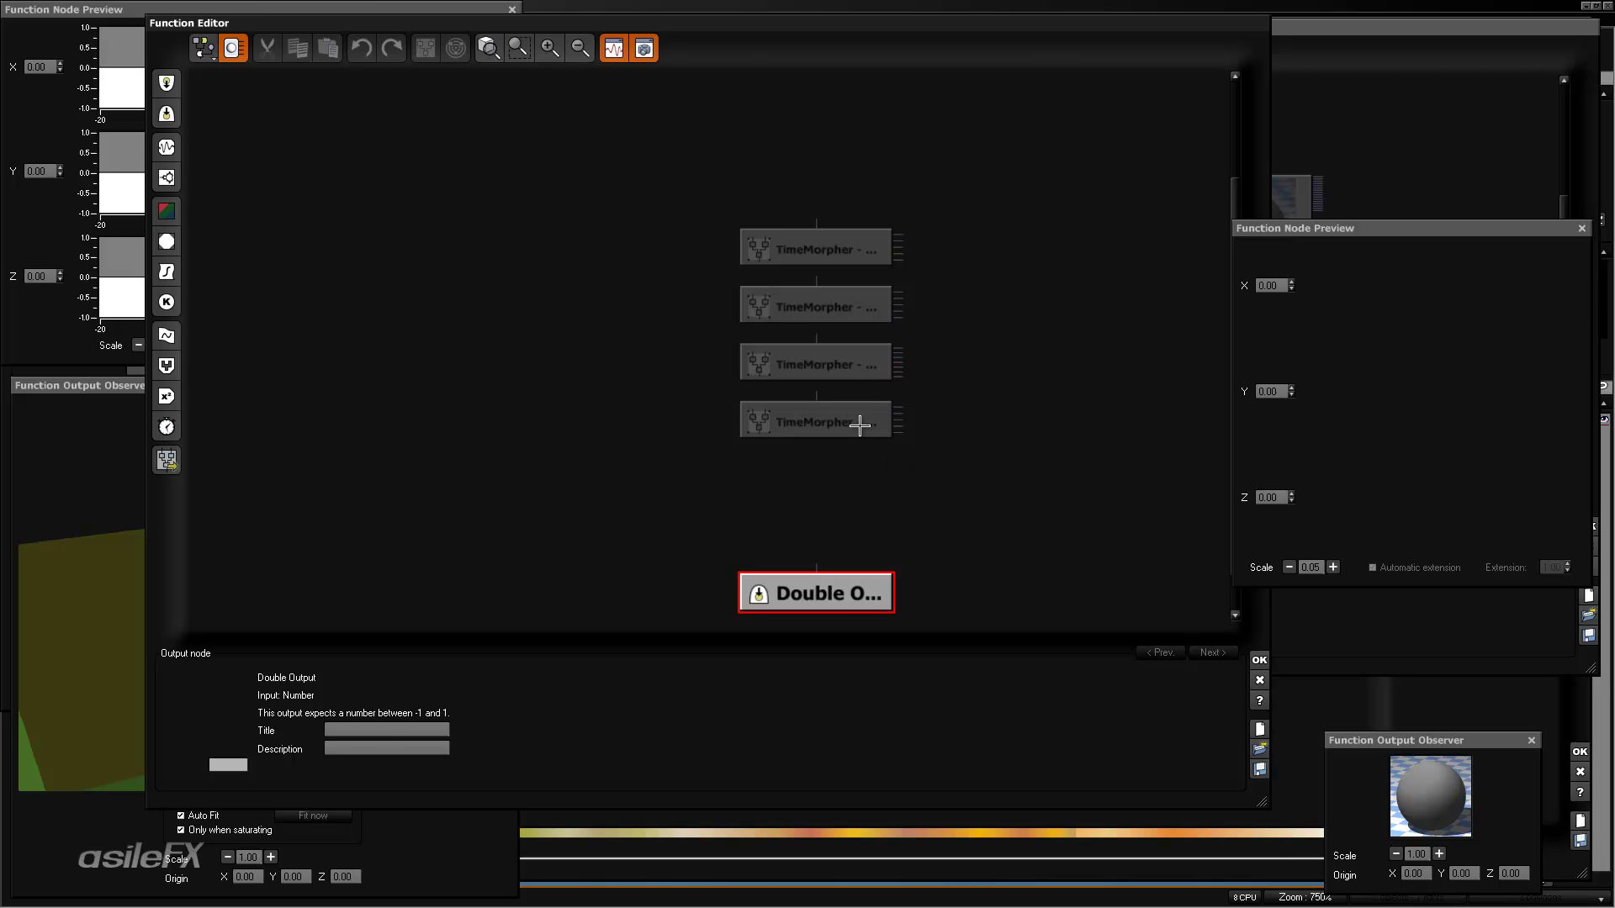
left_click(860, 425)
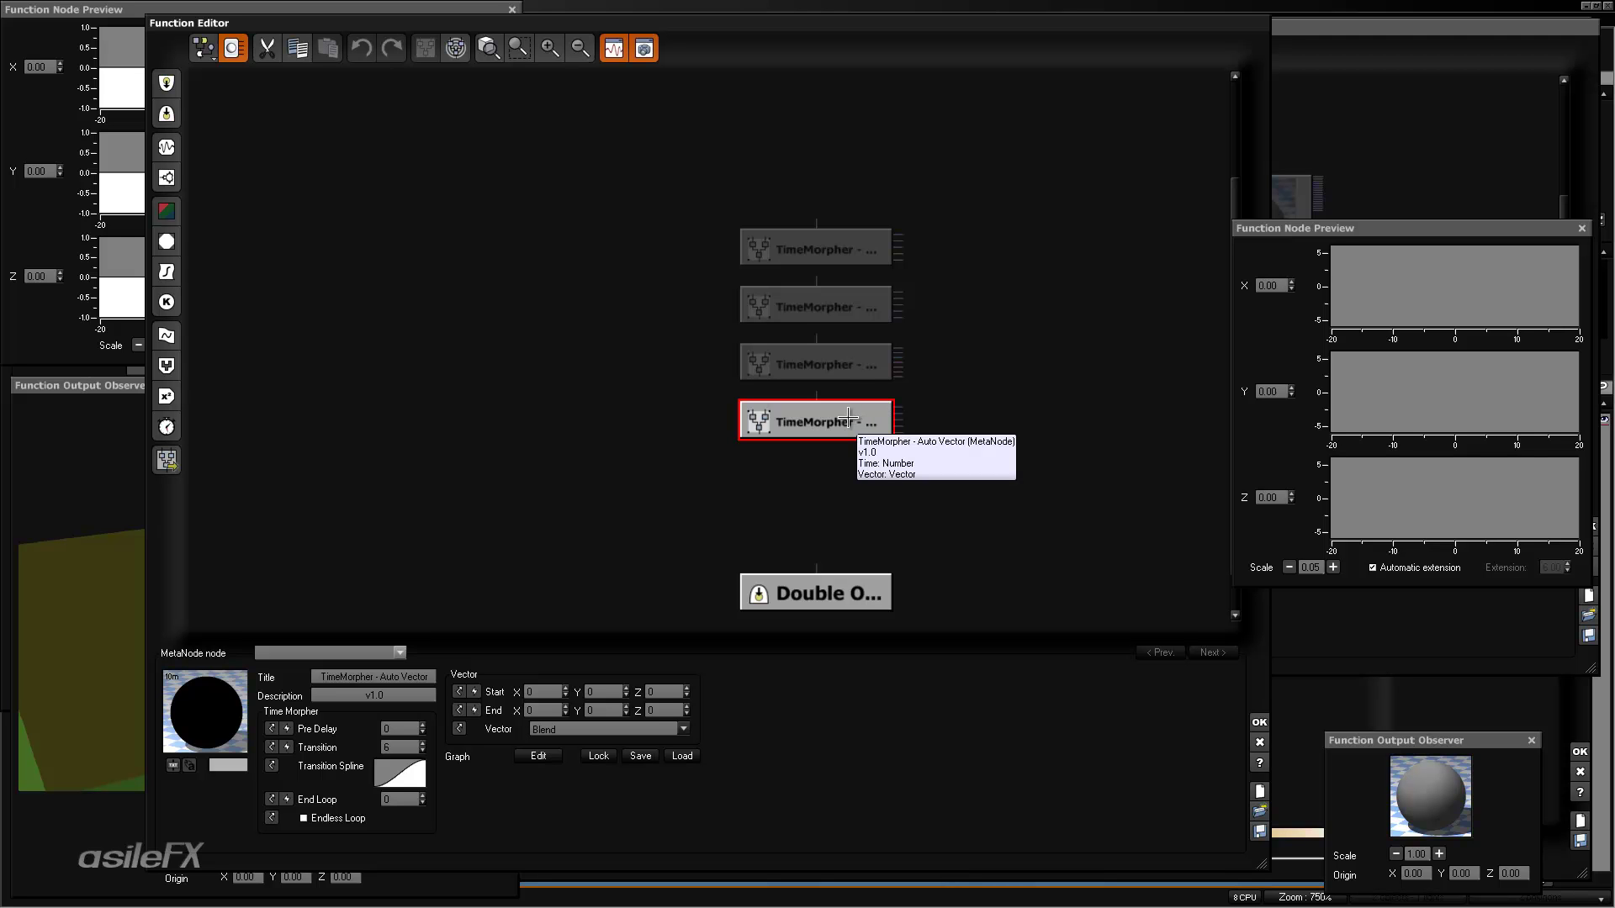
left_click(841, 251)
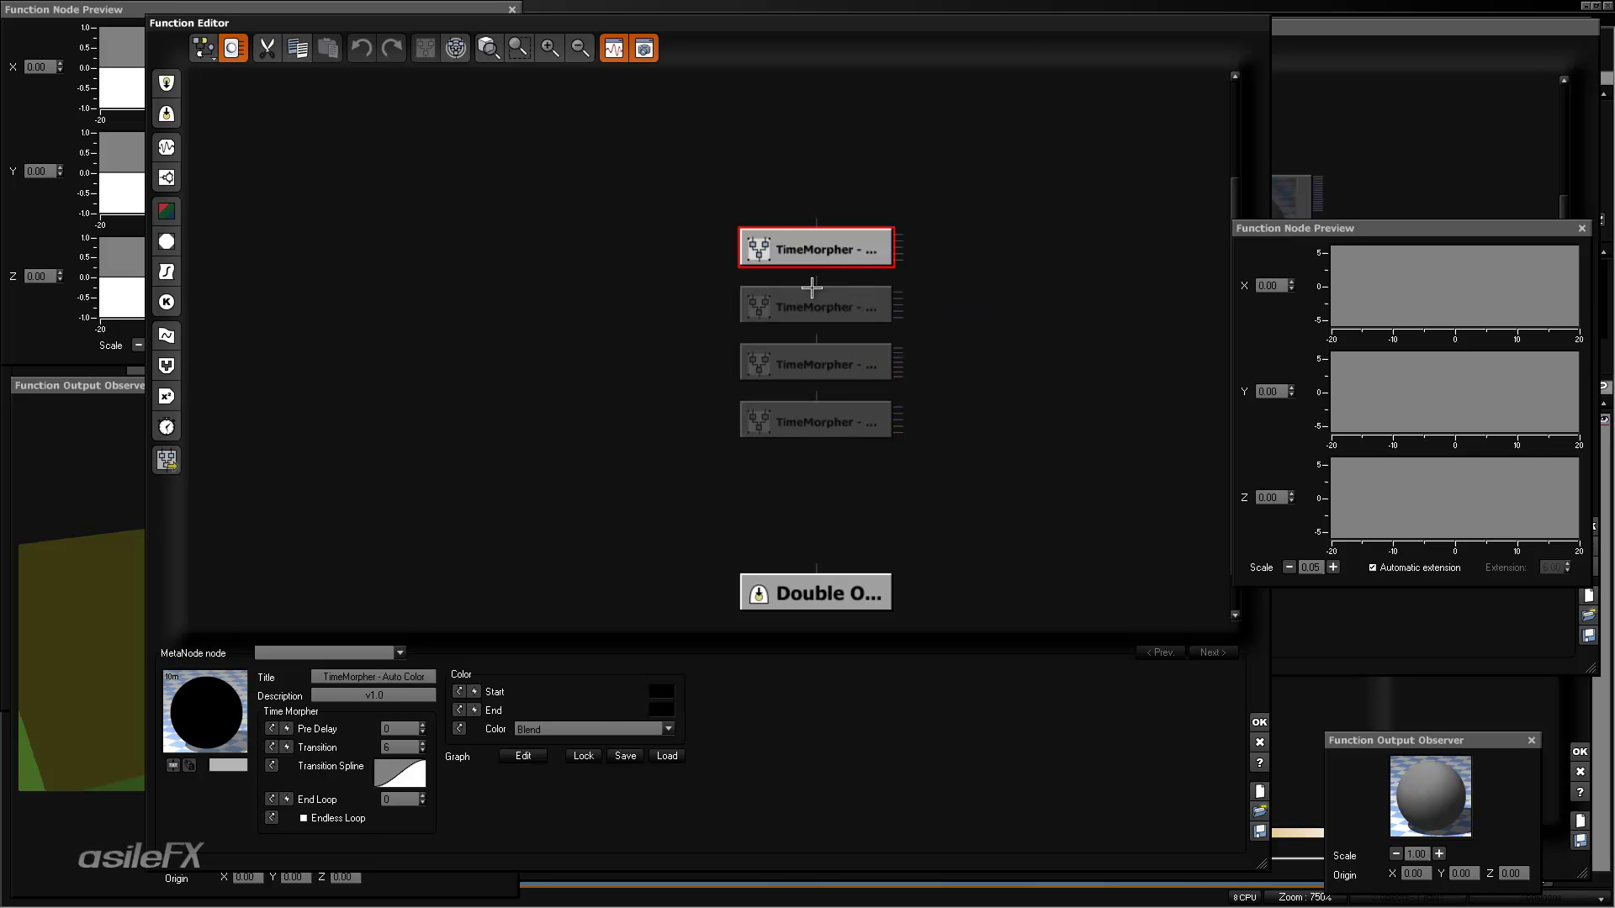
left_click(833, 305)
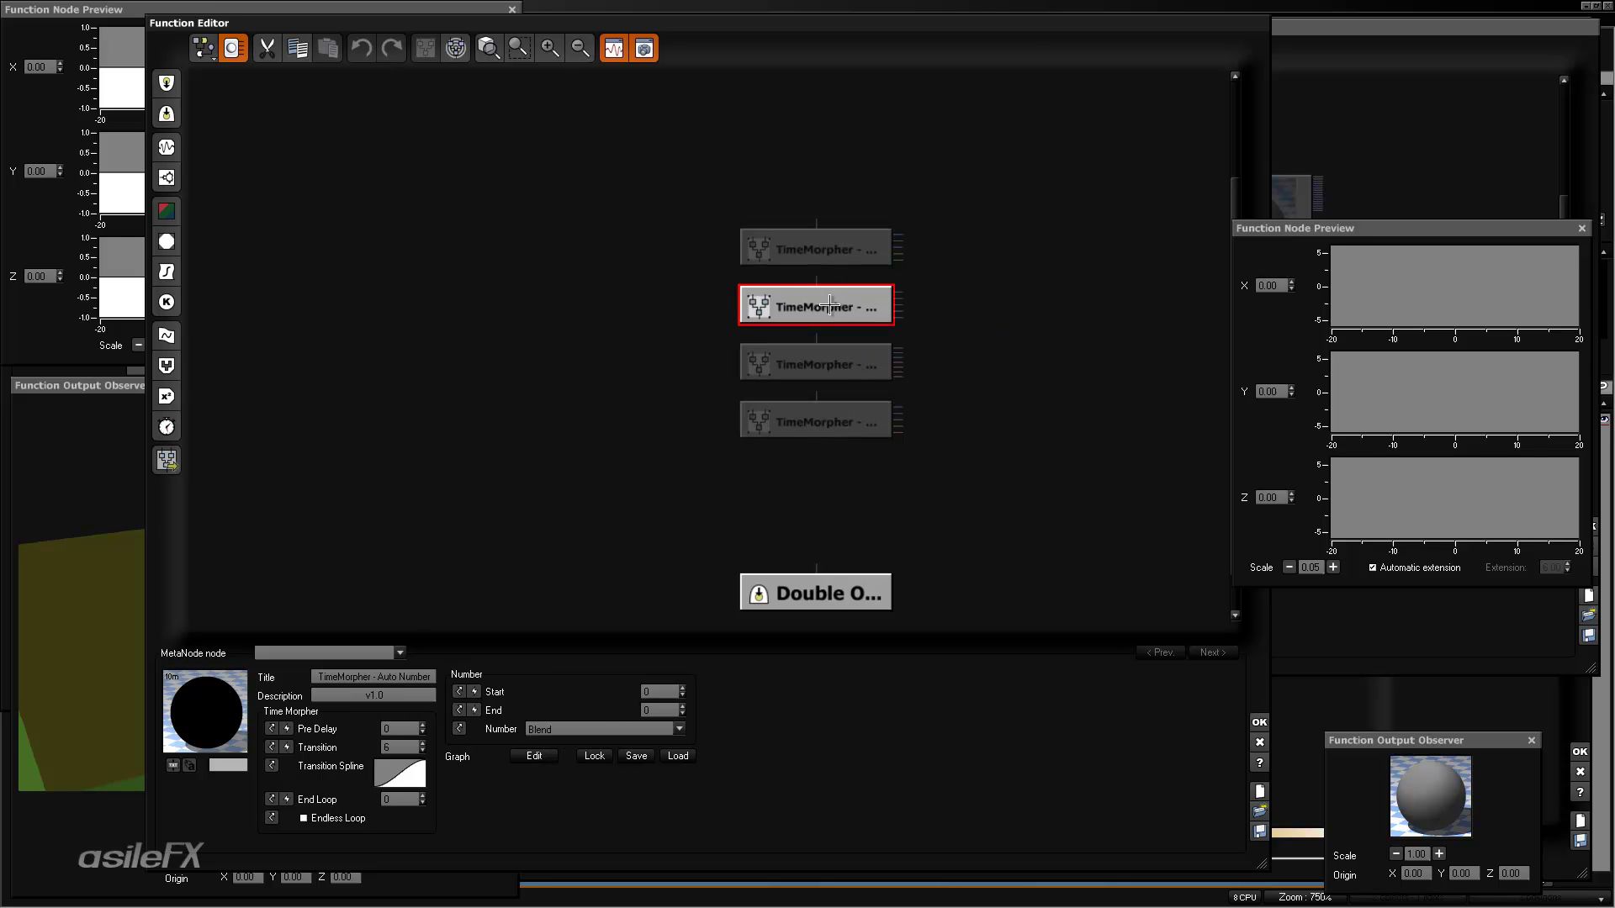
left_click(850, 372)
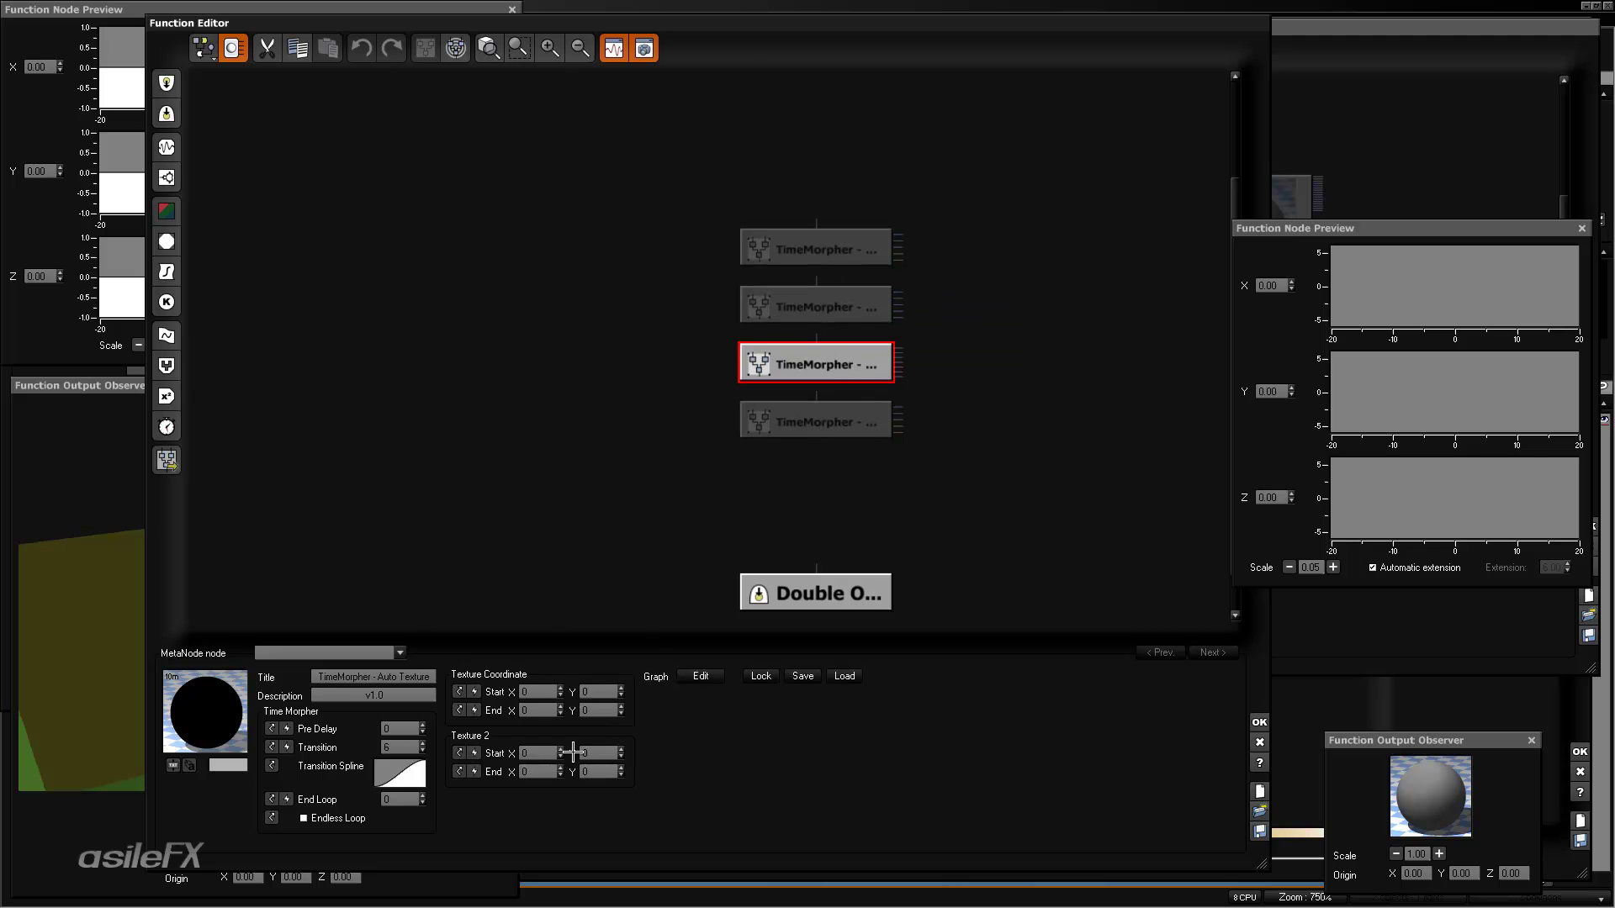
left_click(813, 416)
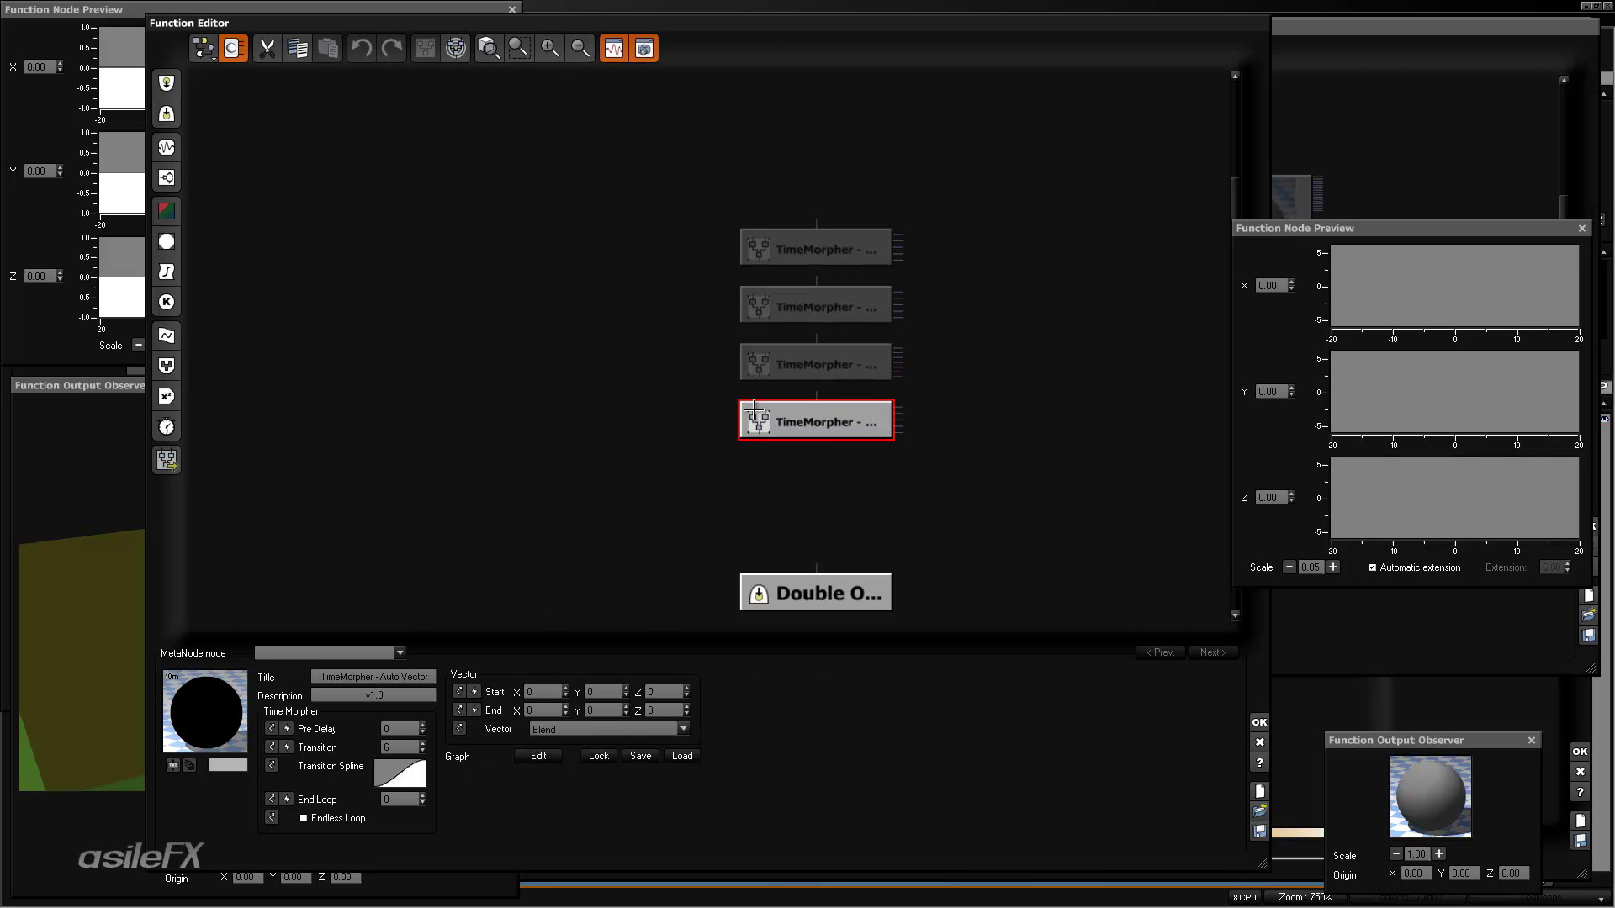
- Copy the TimeMorpher - Auto Number node into the altitude production function and place it beneath the two Time Morpher nodes
left_click(841, 308)
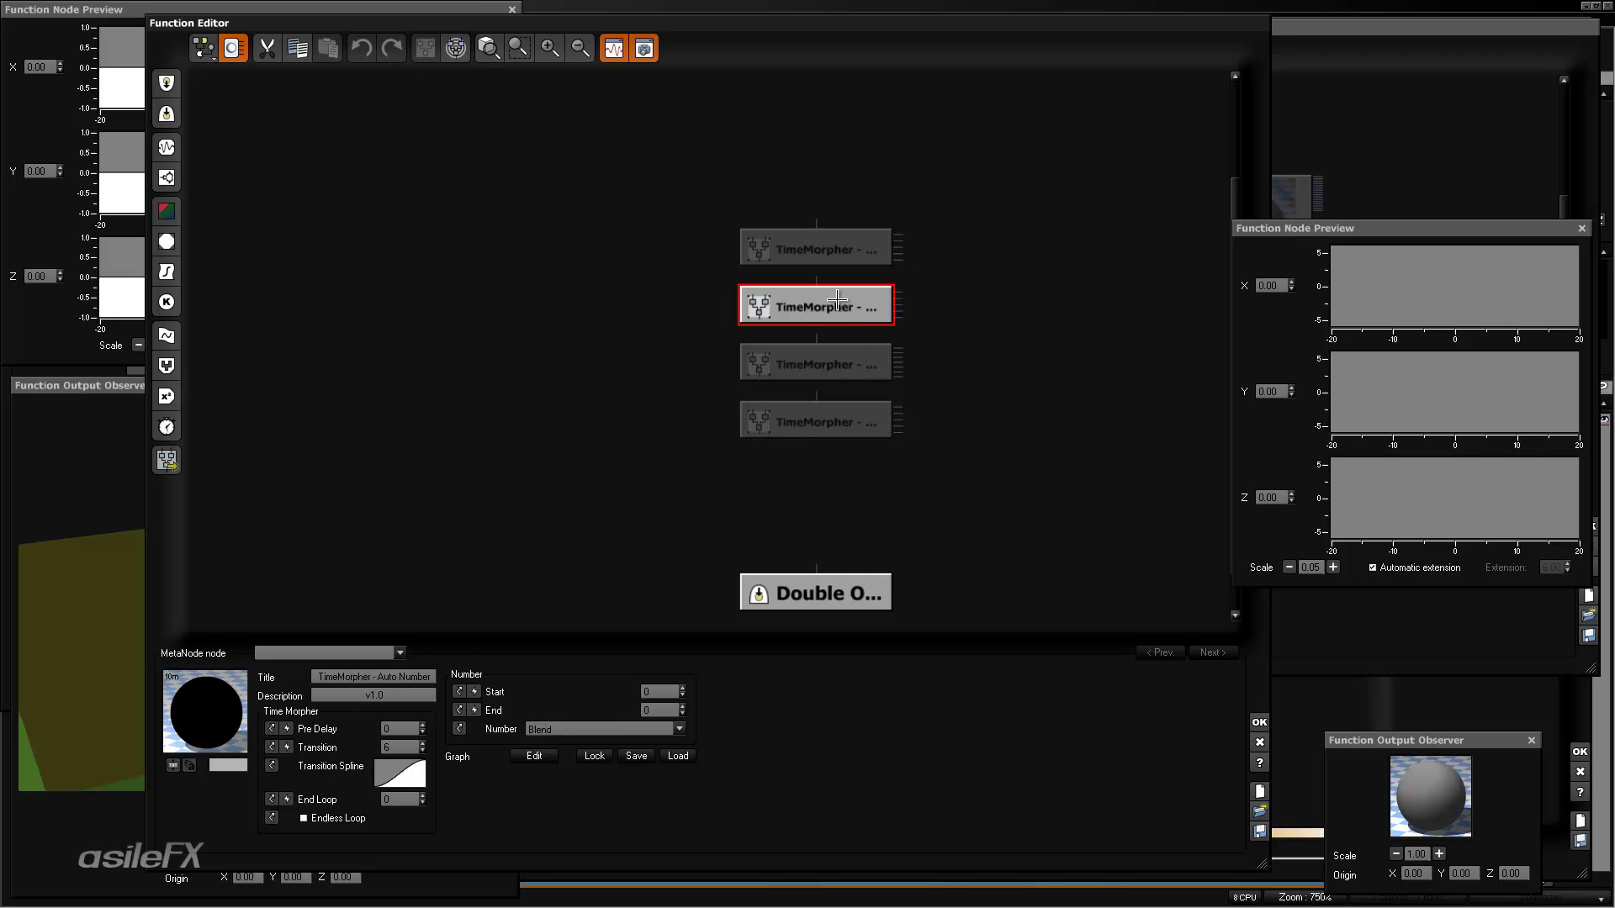
left_click(1260, 721)
left_click(1077, 379)
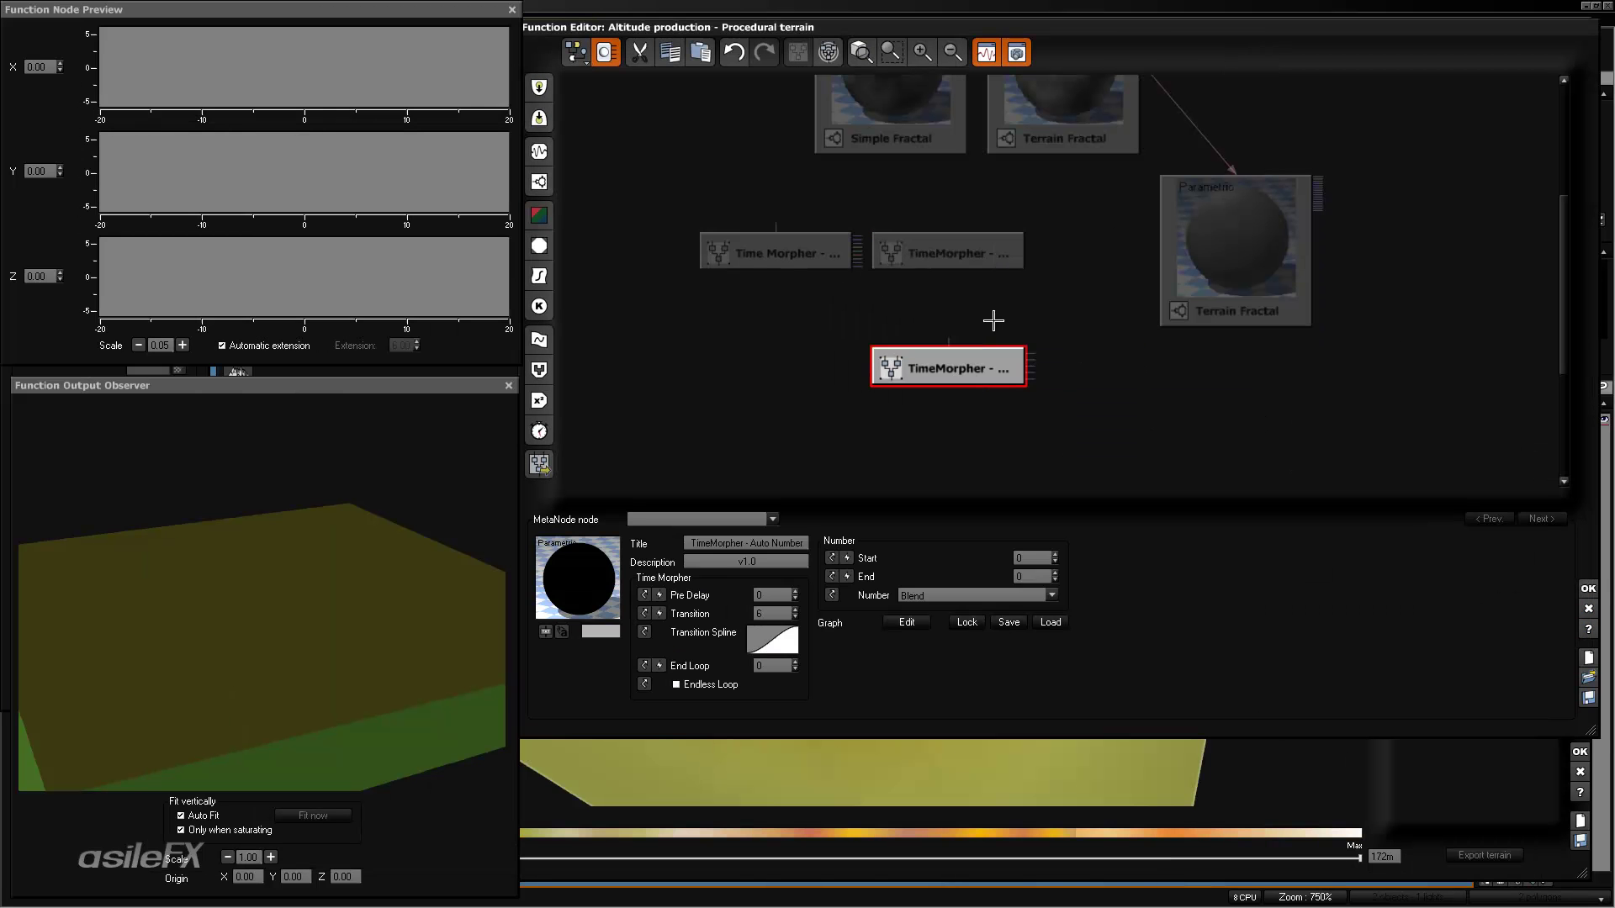
left_click_drag(994, 320, 956, 318)
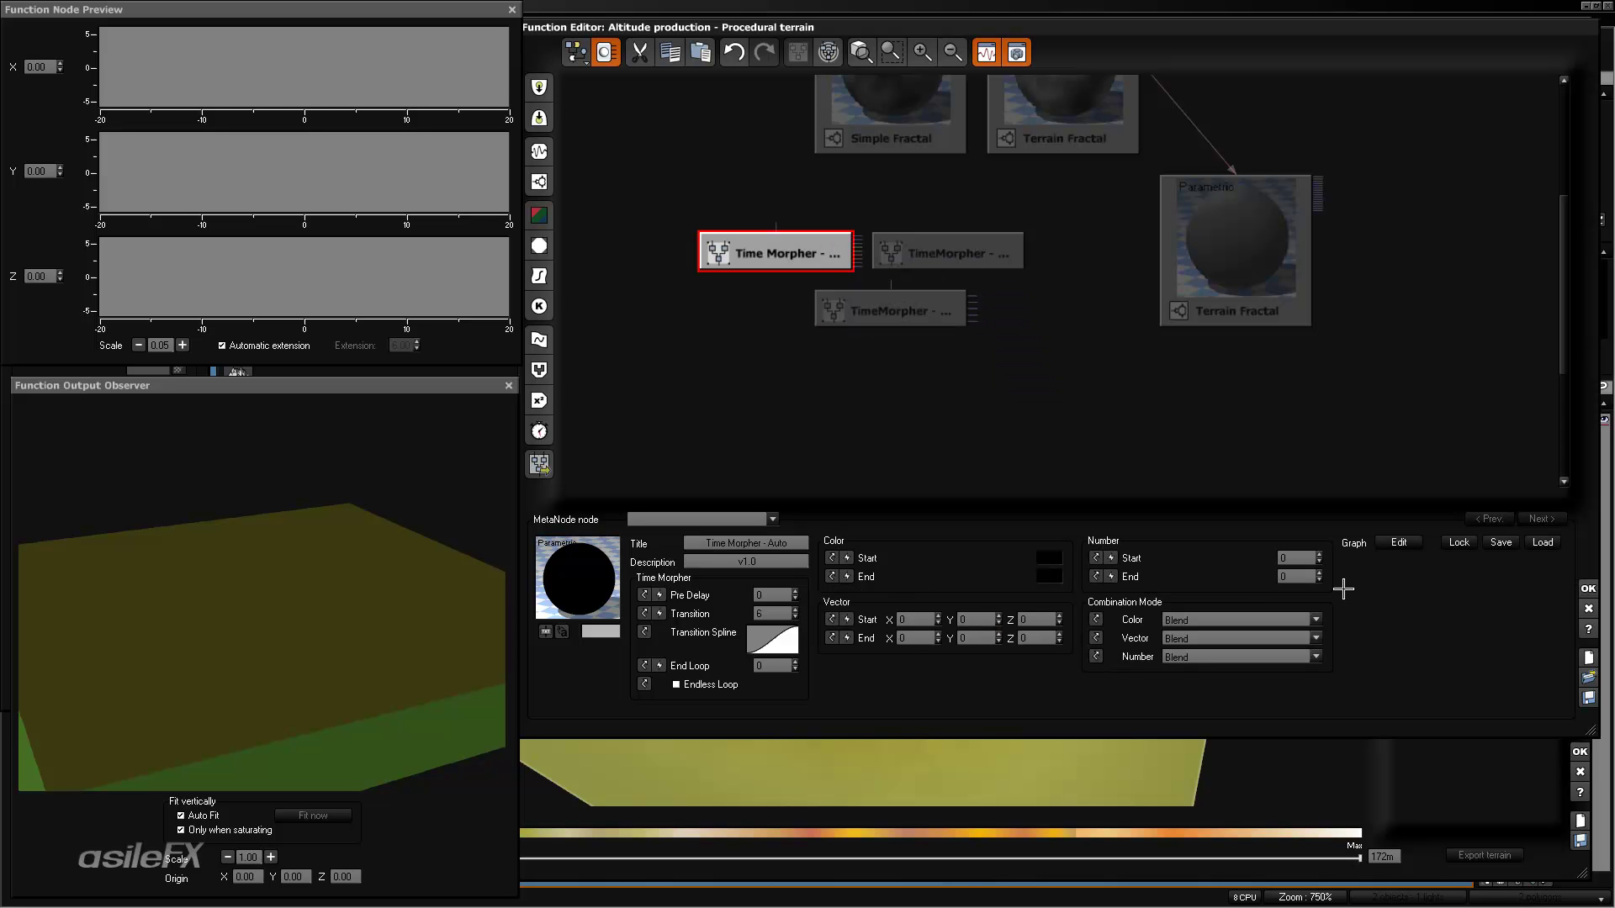
- Move the Auto Number node clear and delete the Time Morpher - Auto and additional TimeMorpher MetaNodes above it
left_click(932, 311)
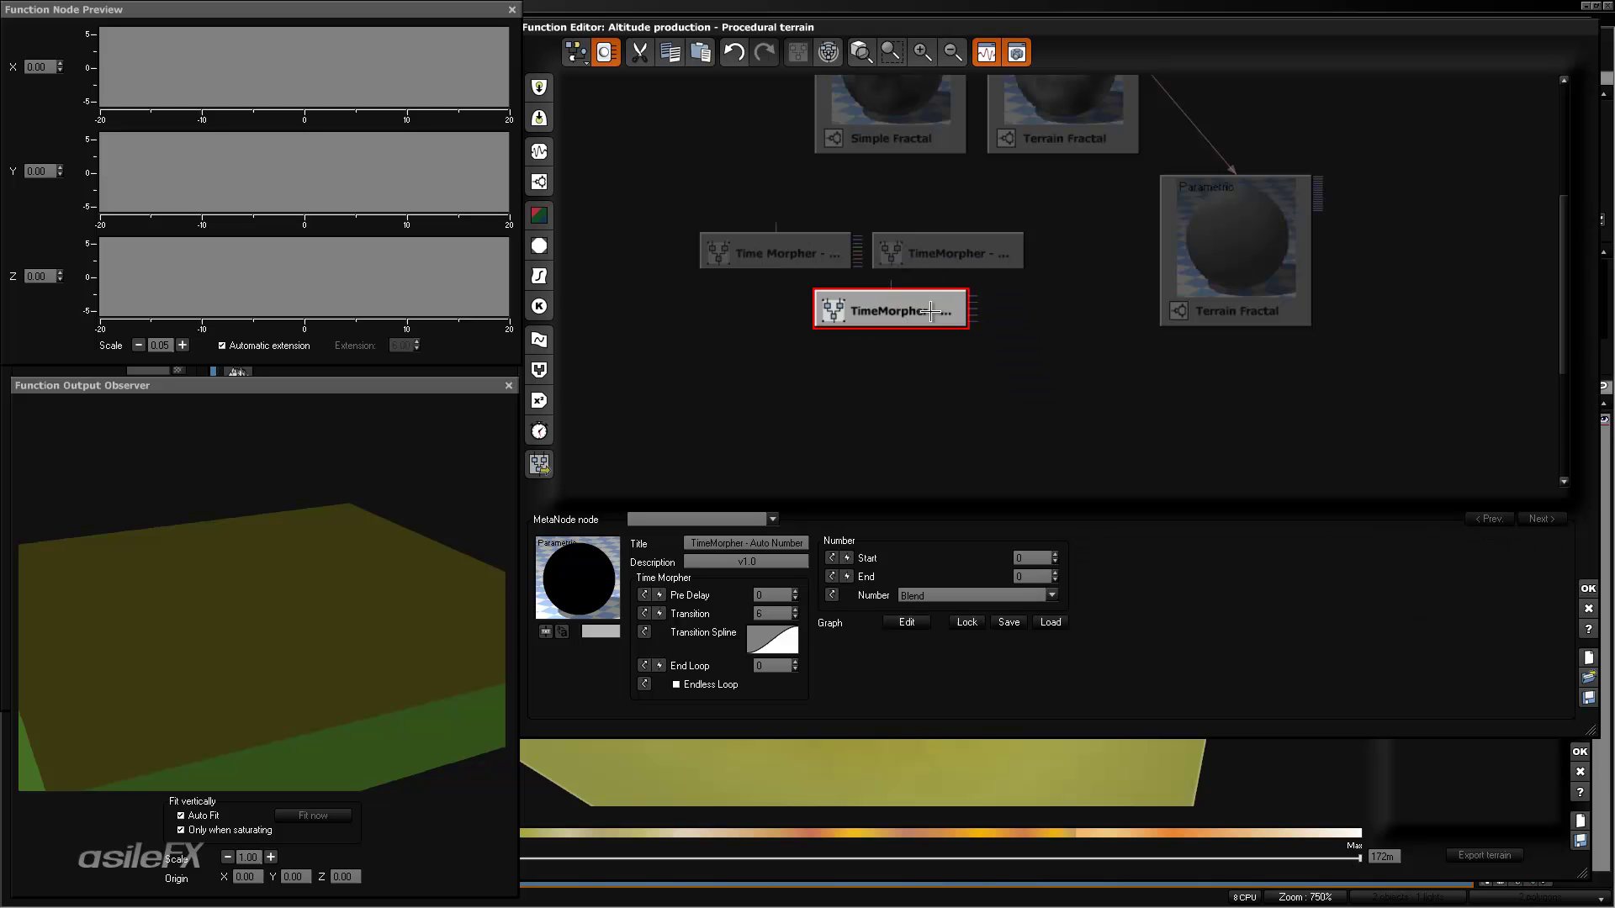
left_click(821, 254)
left_click_drag(932, 313, 875, 371)
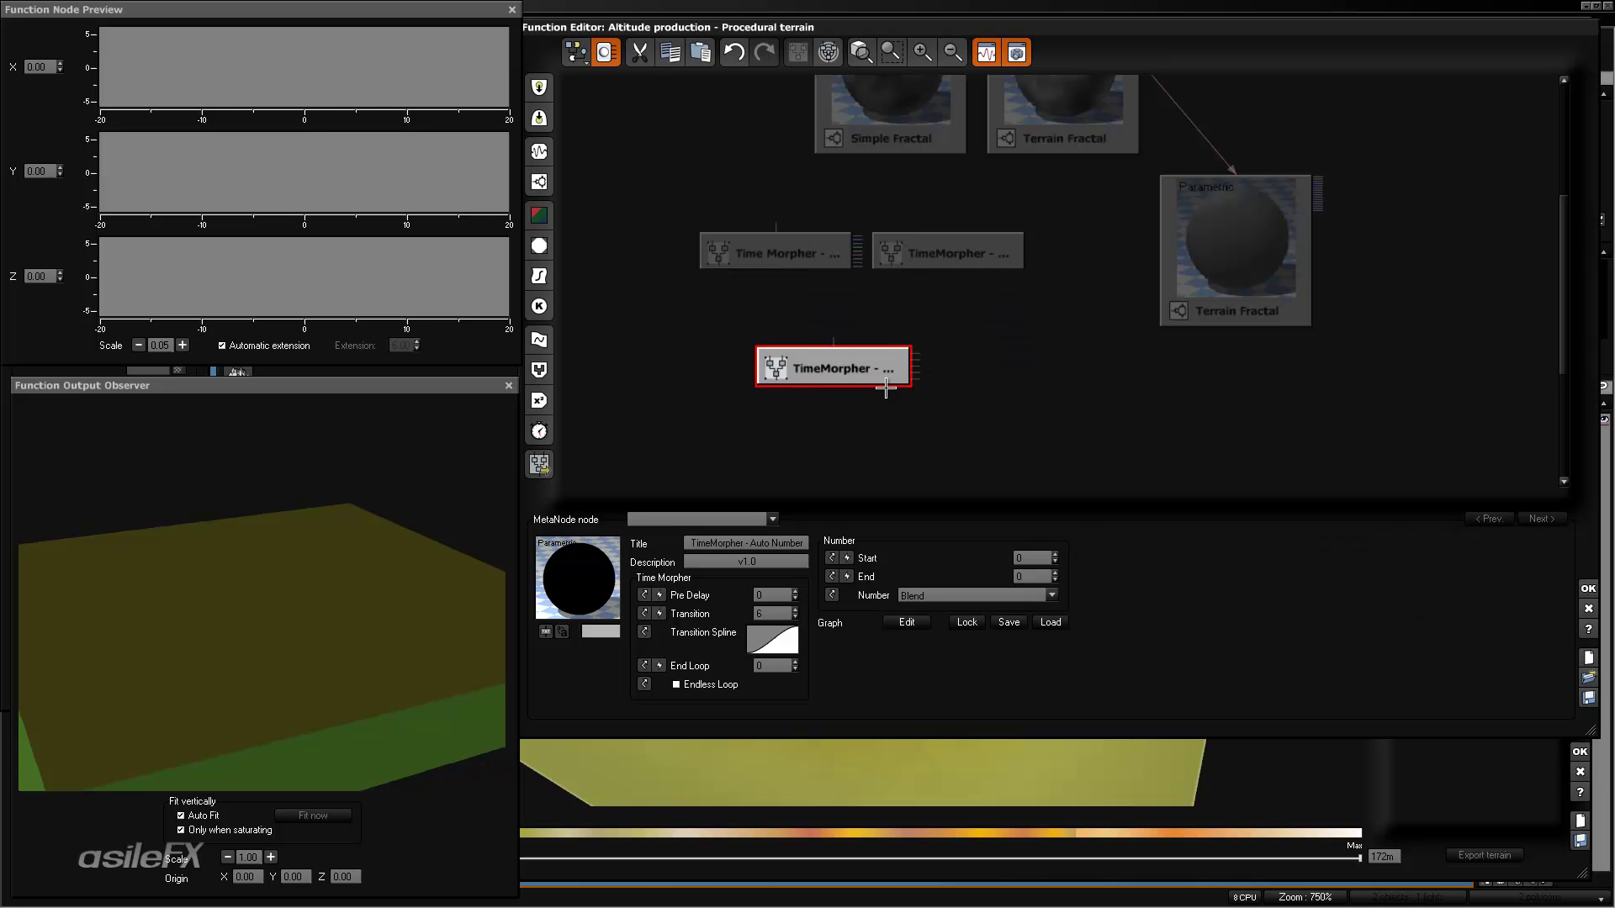
left_click(1082, 297)
left_click_drag(1082, 297, 698, 231)
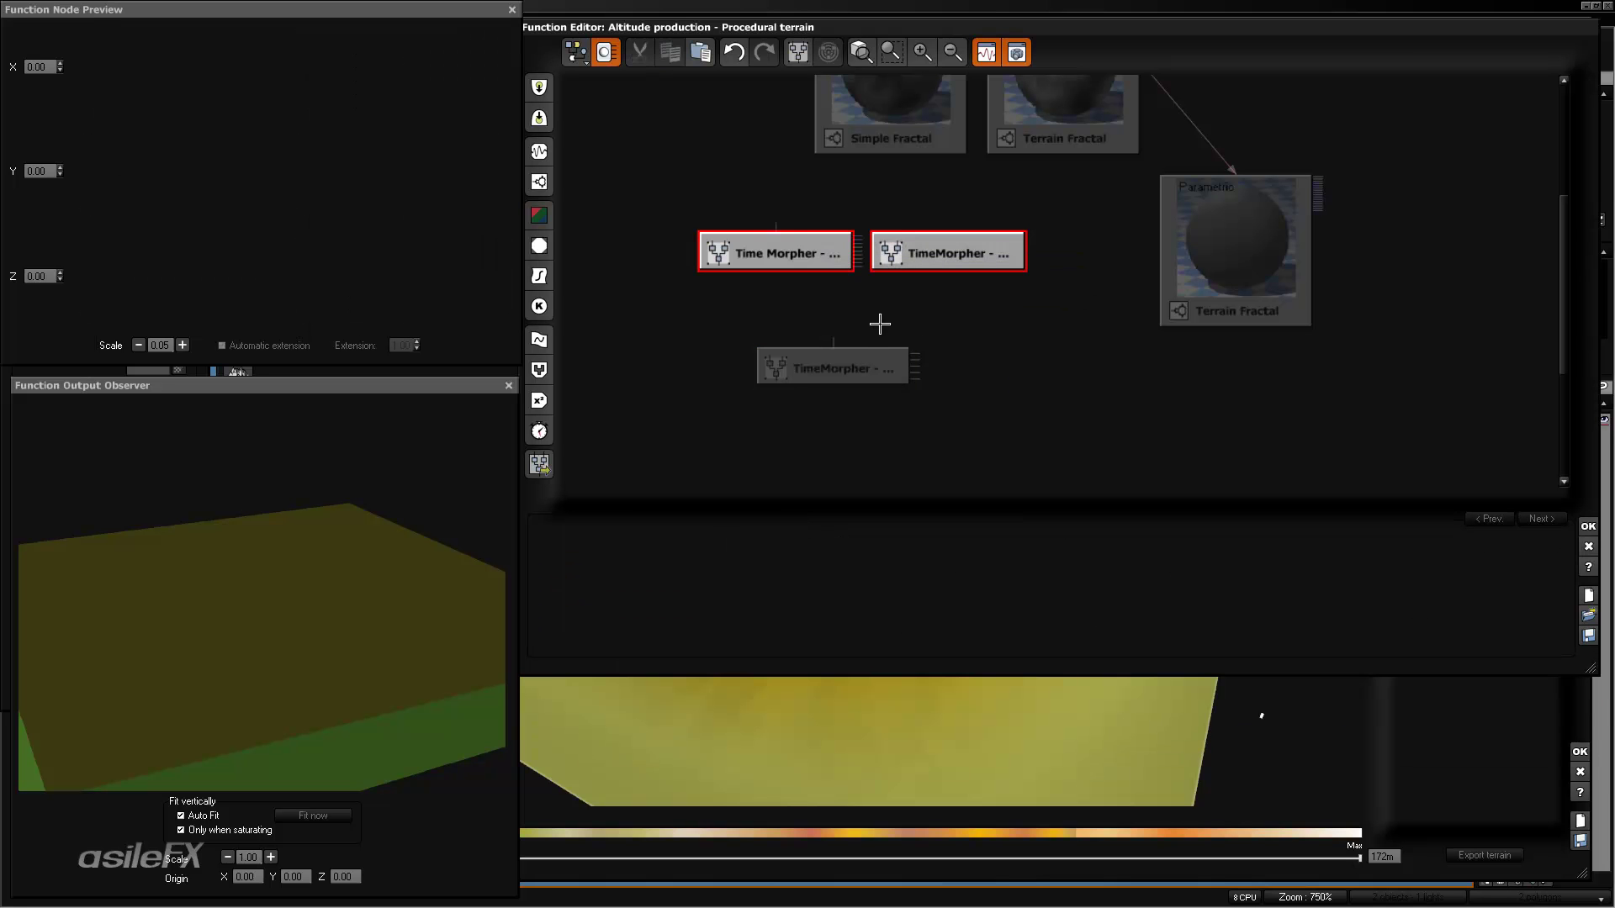
key("Delete")
- Place the Auto Number node below the Simple Fractal and paste a second copy just beneath it
left_click_drag(889, 347, 995, 274)
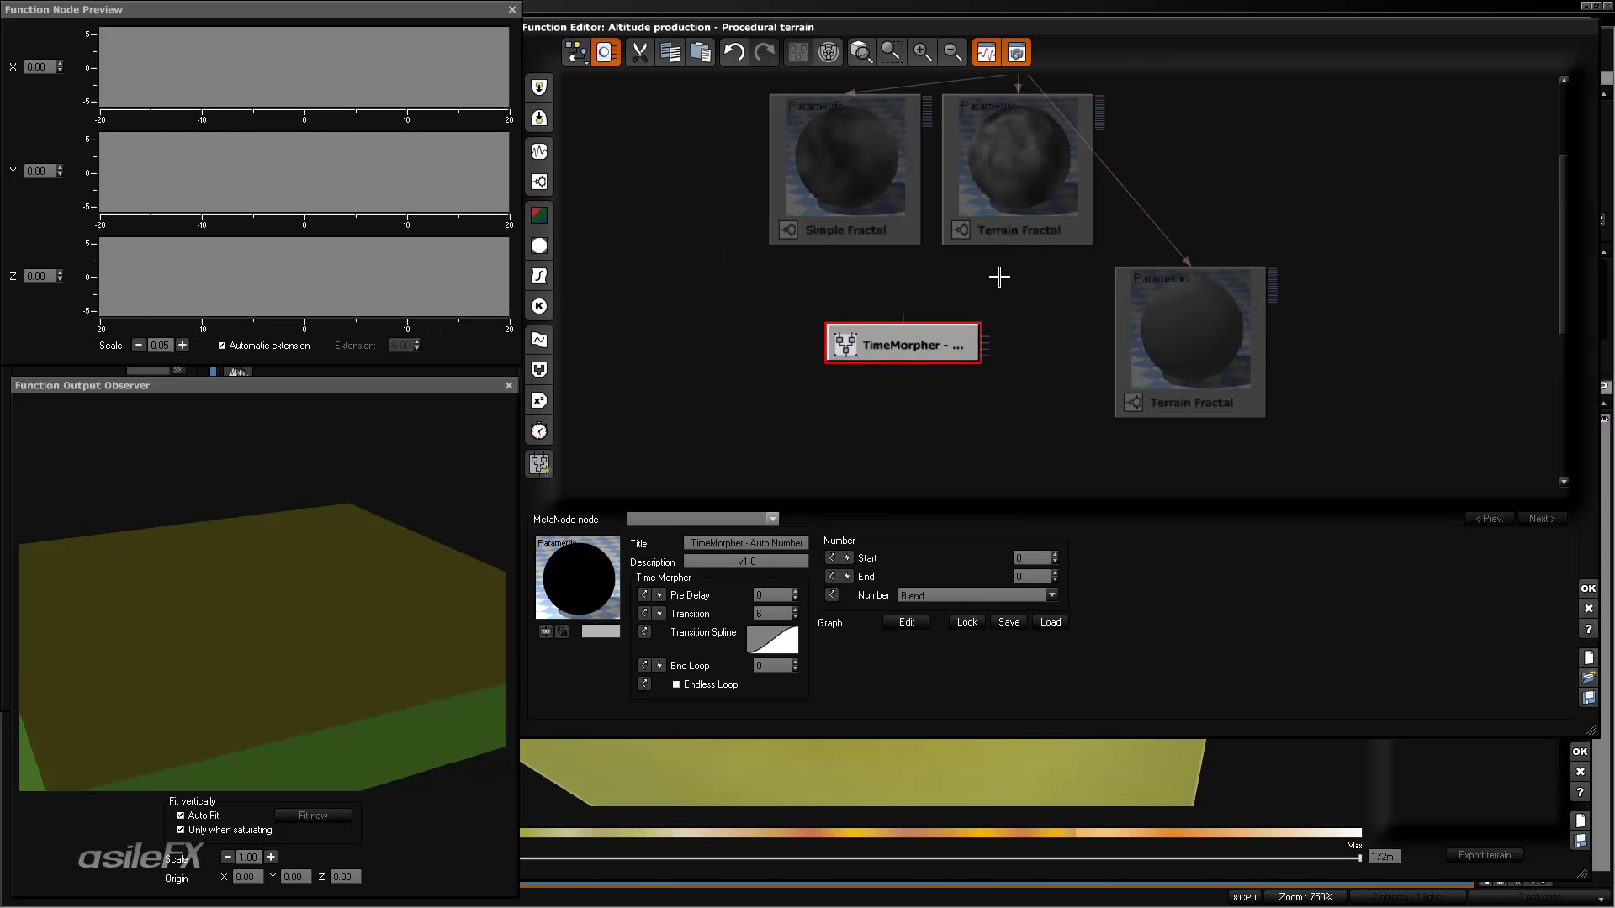
left_click(950, 52)
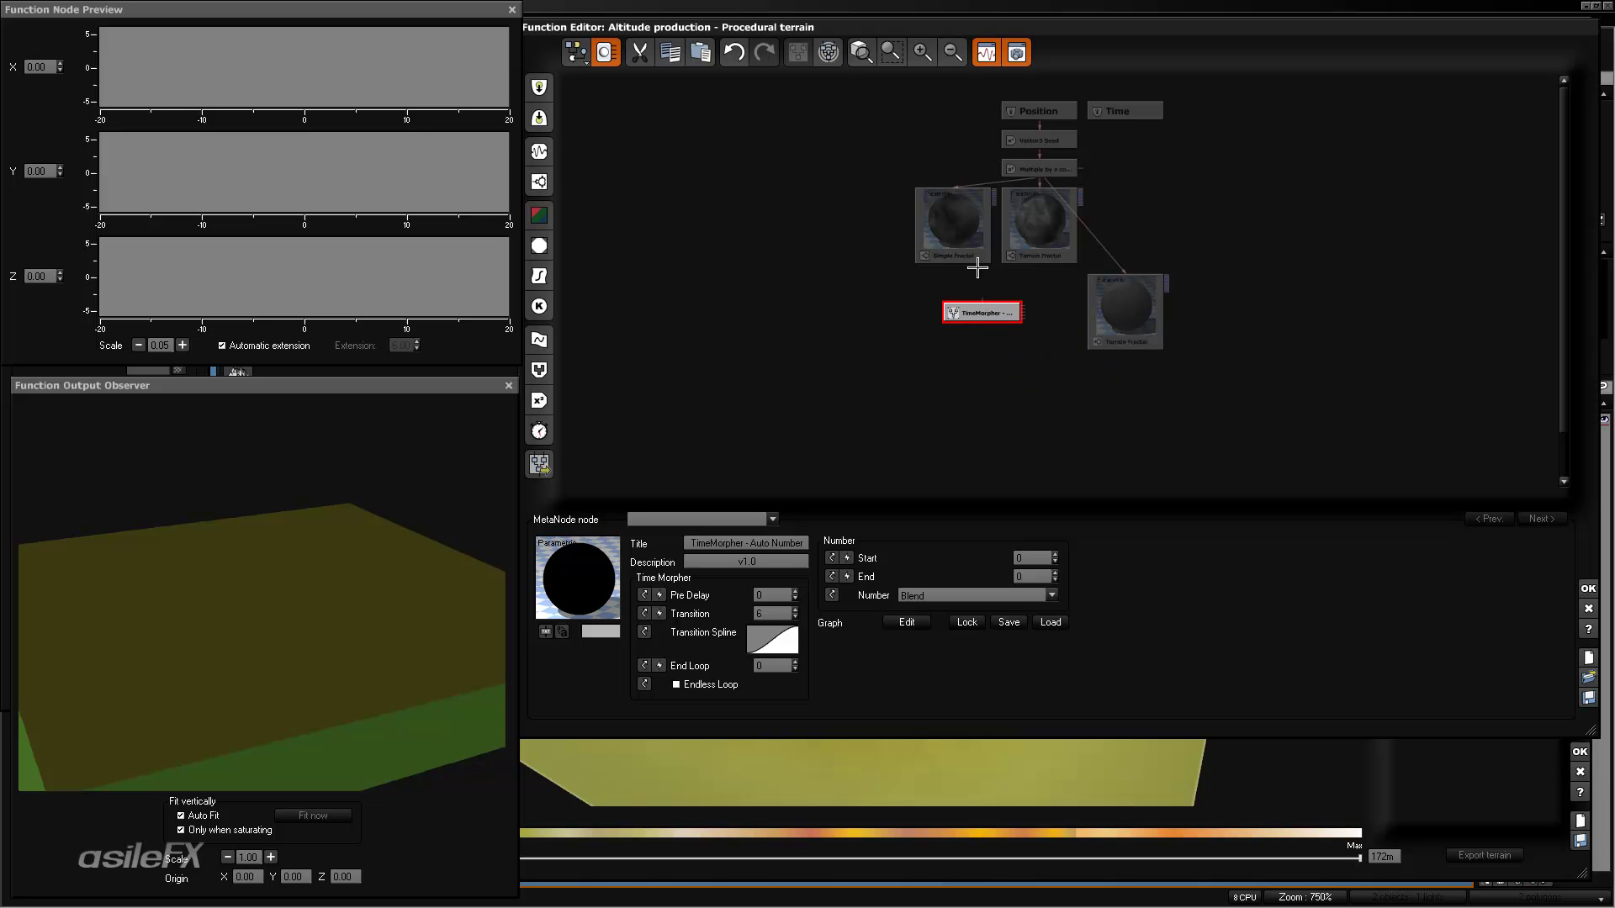
left_click_drag(988, 305, 959, 303)
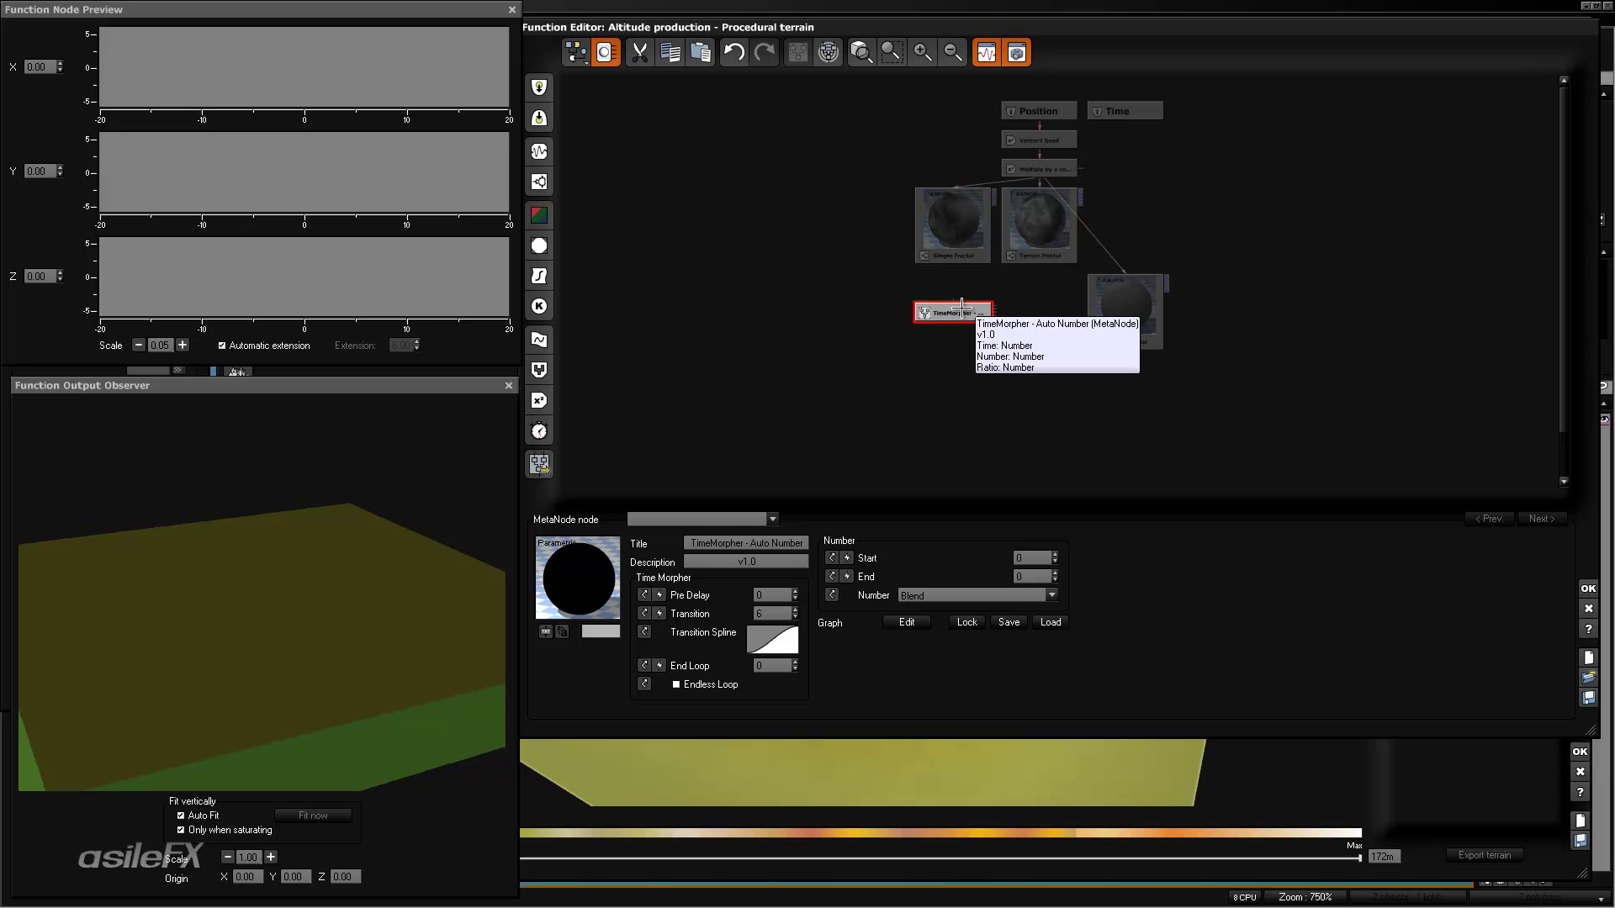
key("ctrl+v")
left_click_drag(992, 366, 993, 338)
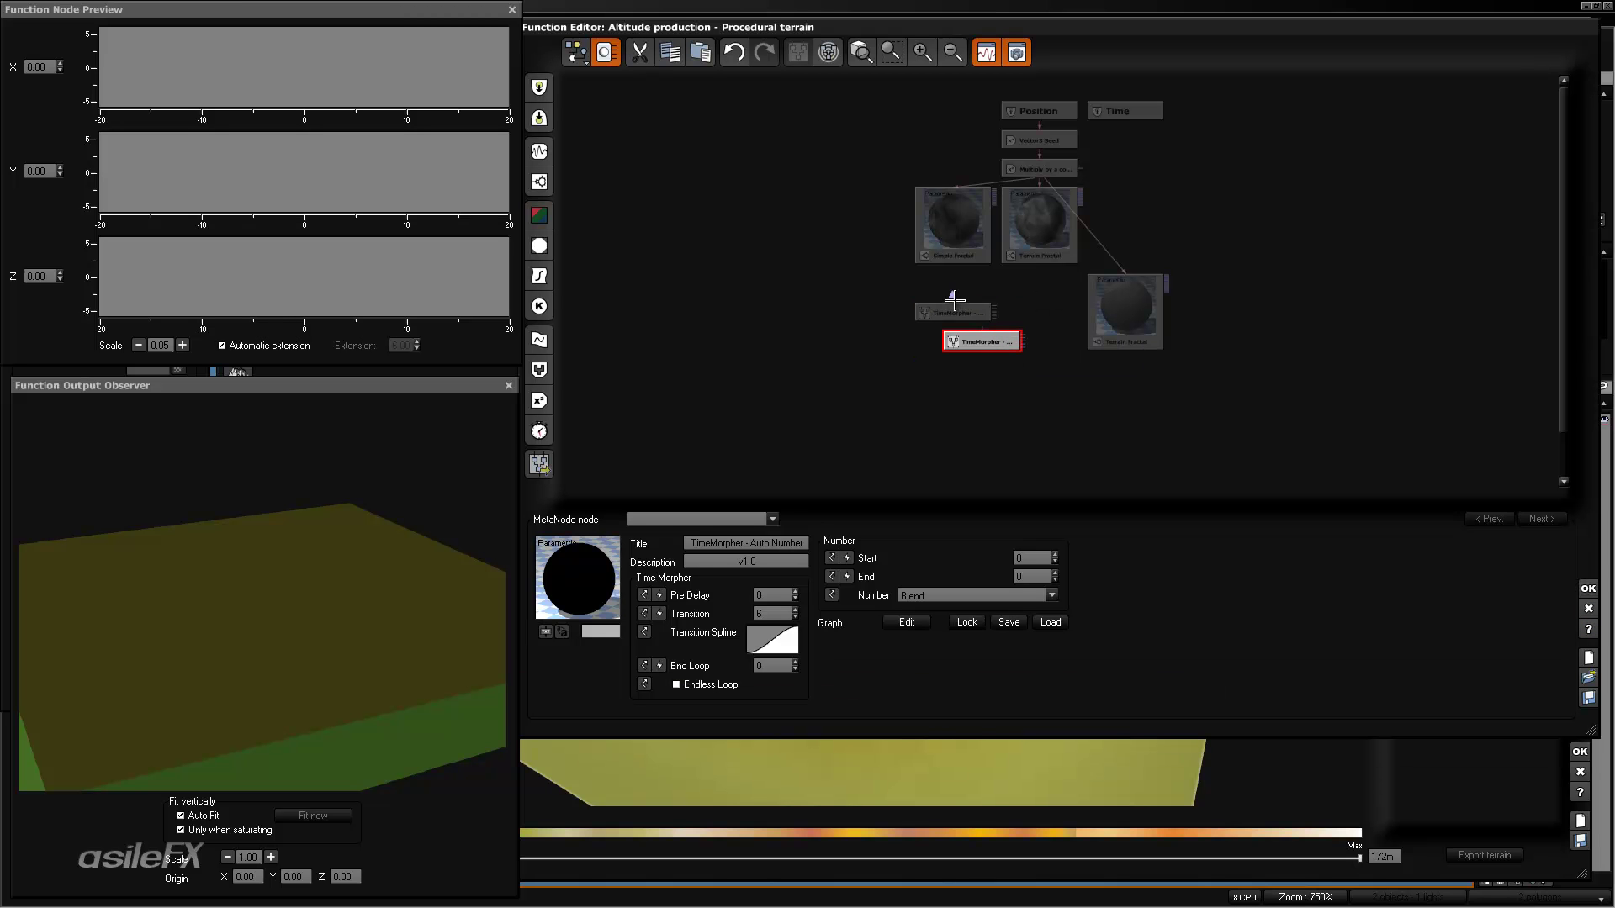
- Connect the Time input to the upper TimeMorpher - Auto Number node and feed its Time output into the lower one's Time input
left_click_drag(968, 320, 955, 111)
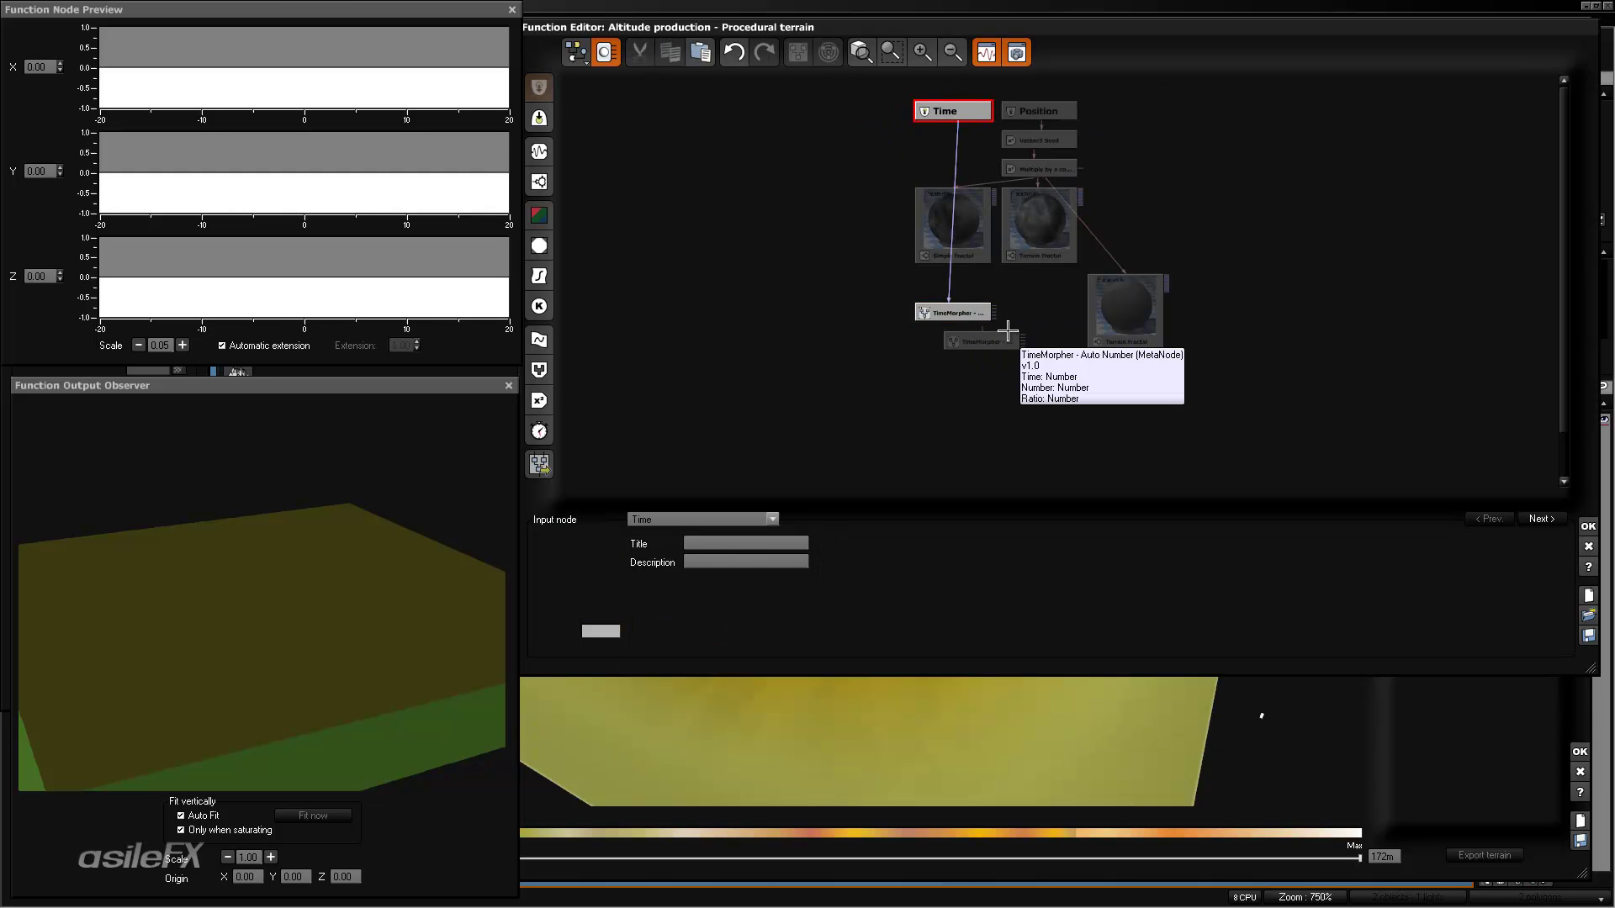
left_click(983, 332)
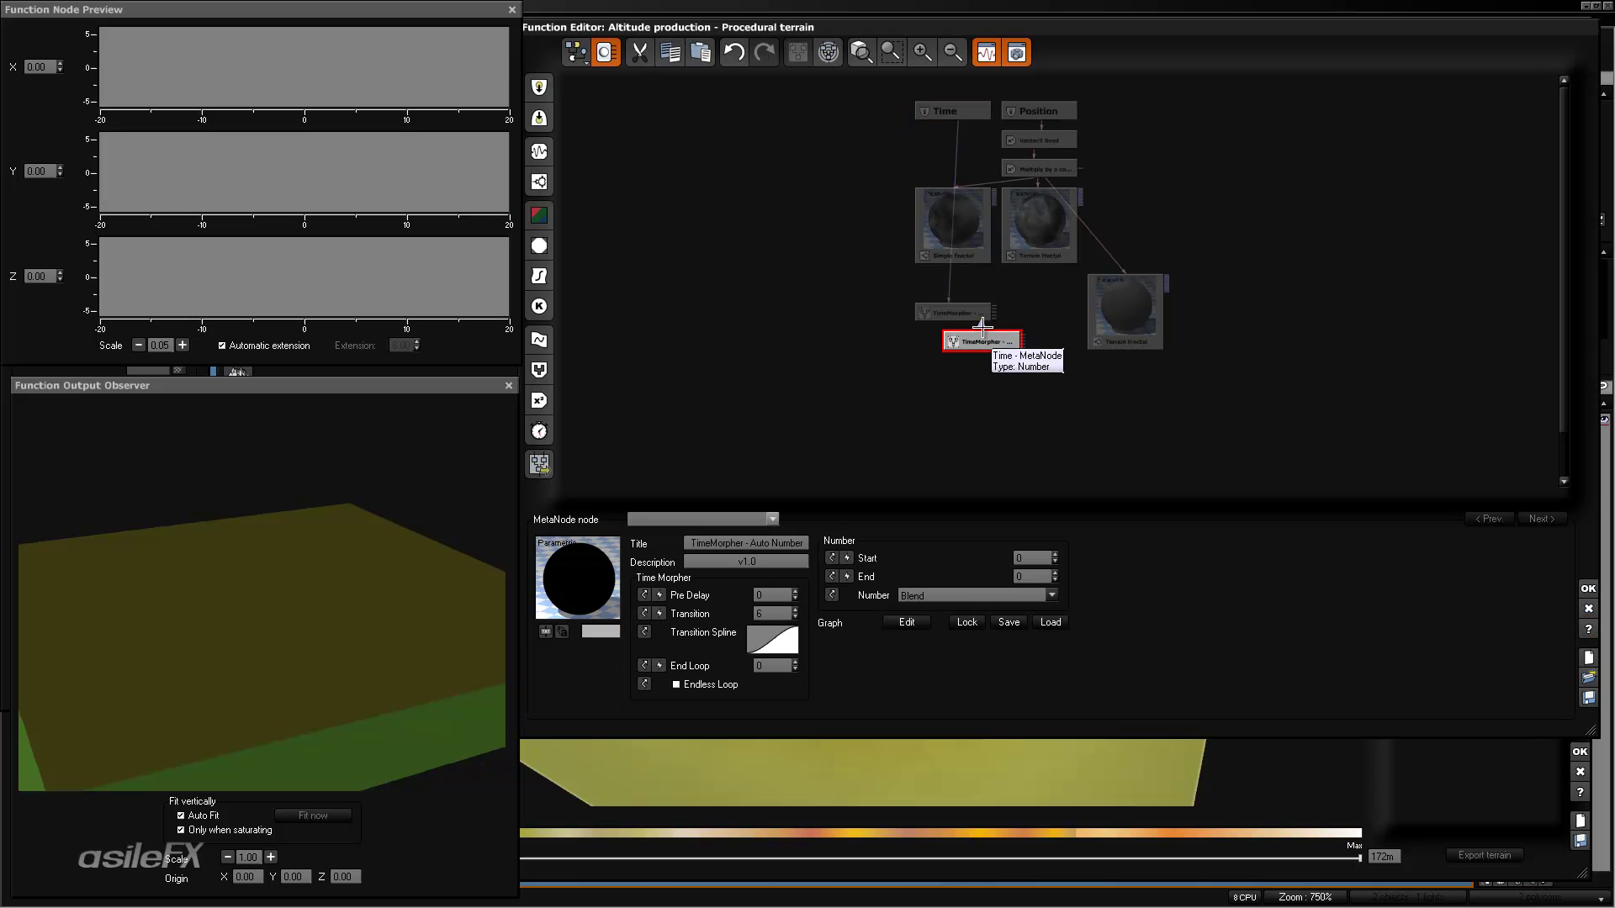
left_click_drag(983, 328, 952, 314)
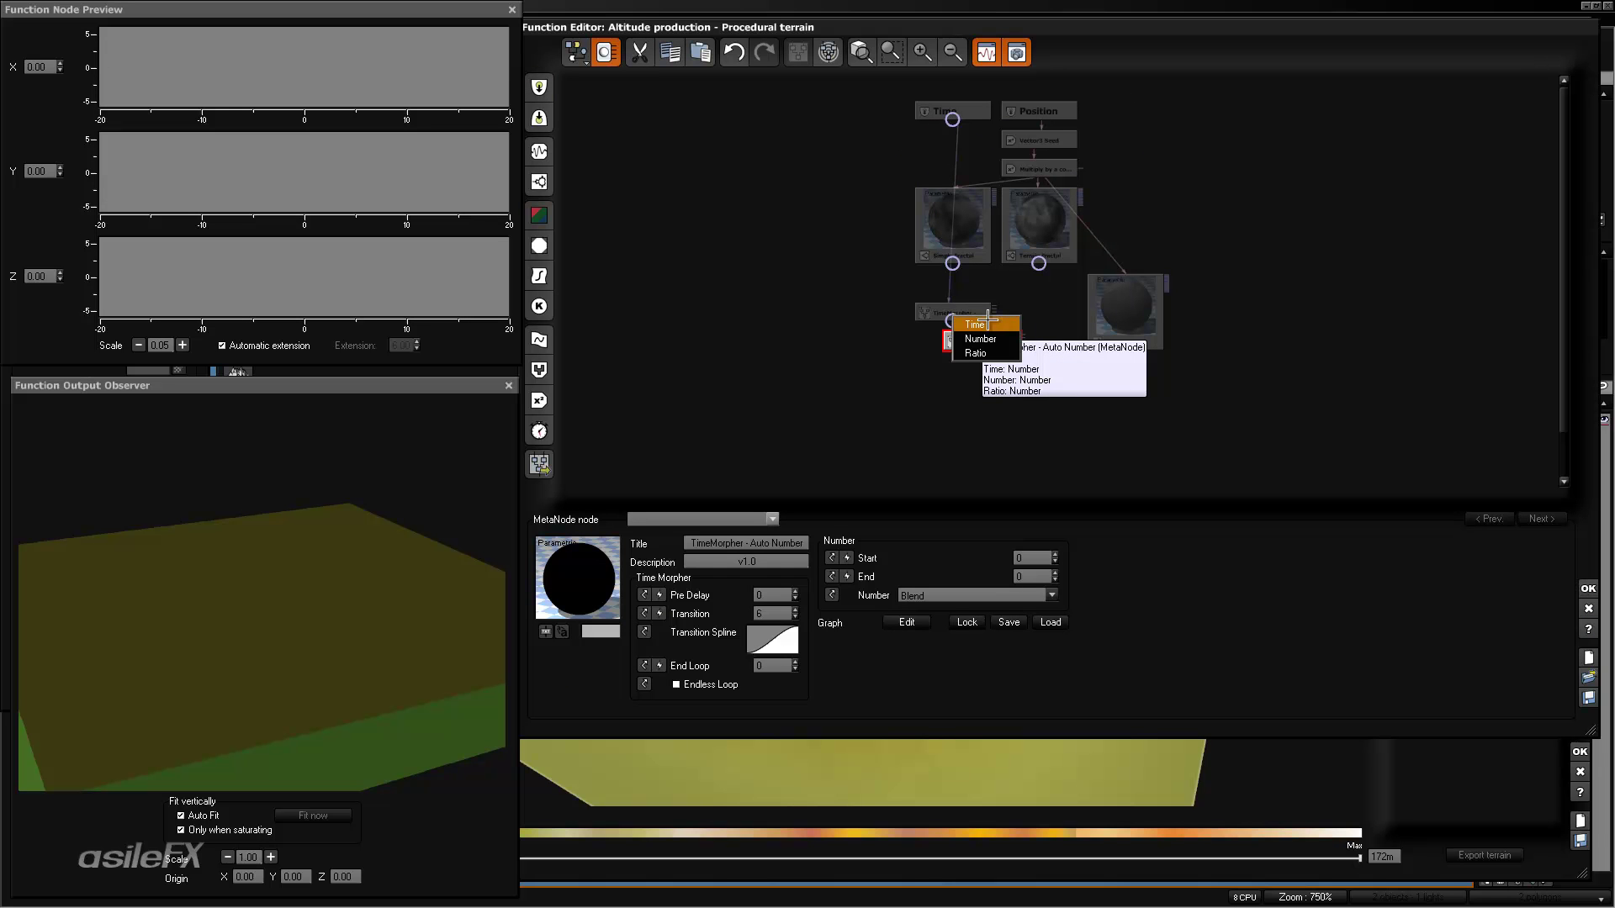
left_click(986, 323)
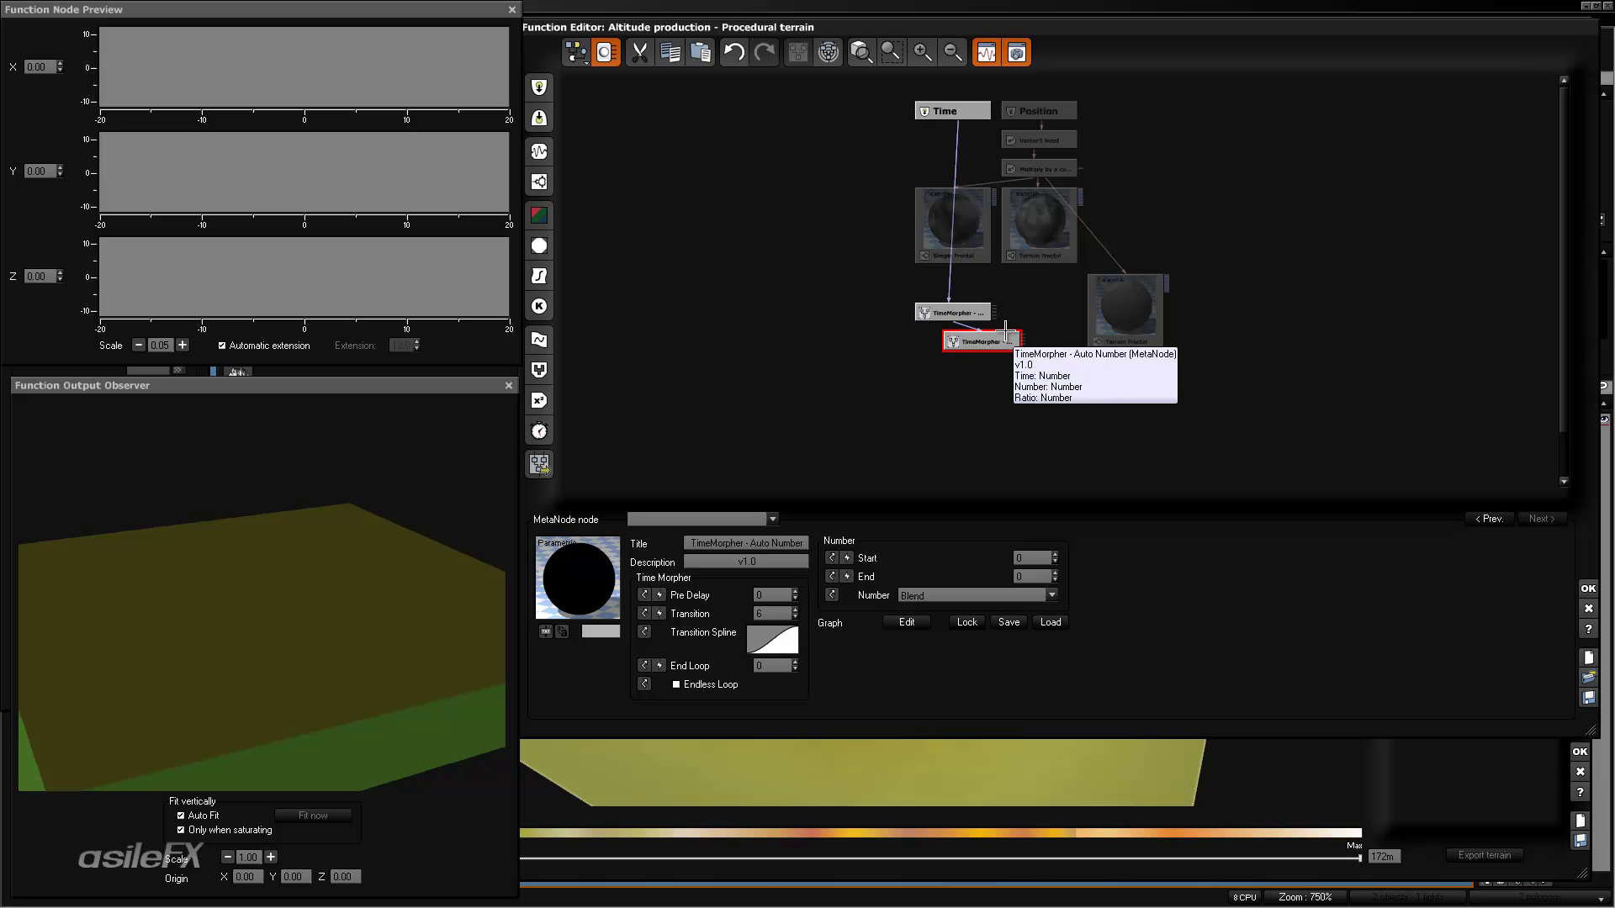
- Connect the Simple Fractal's Altitude output to the upper TimeMorpher's Start and the adjacent Terrain Fractal's Altitude to its End
left_click(959, 313)
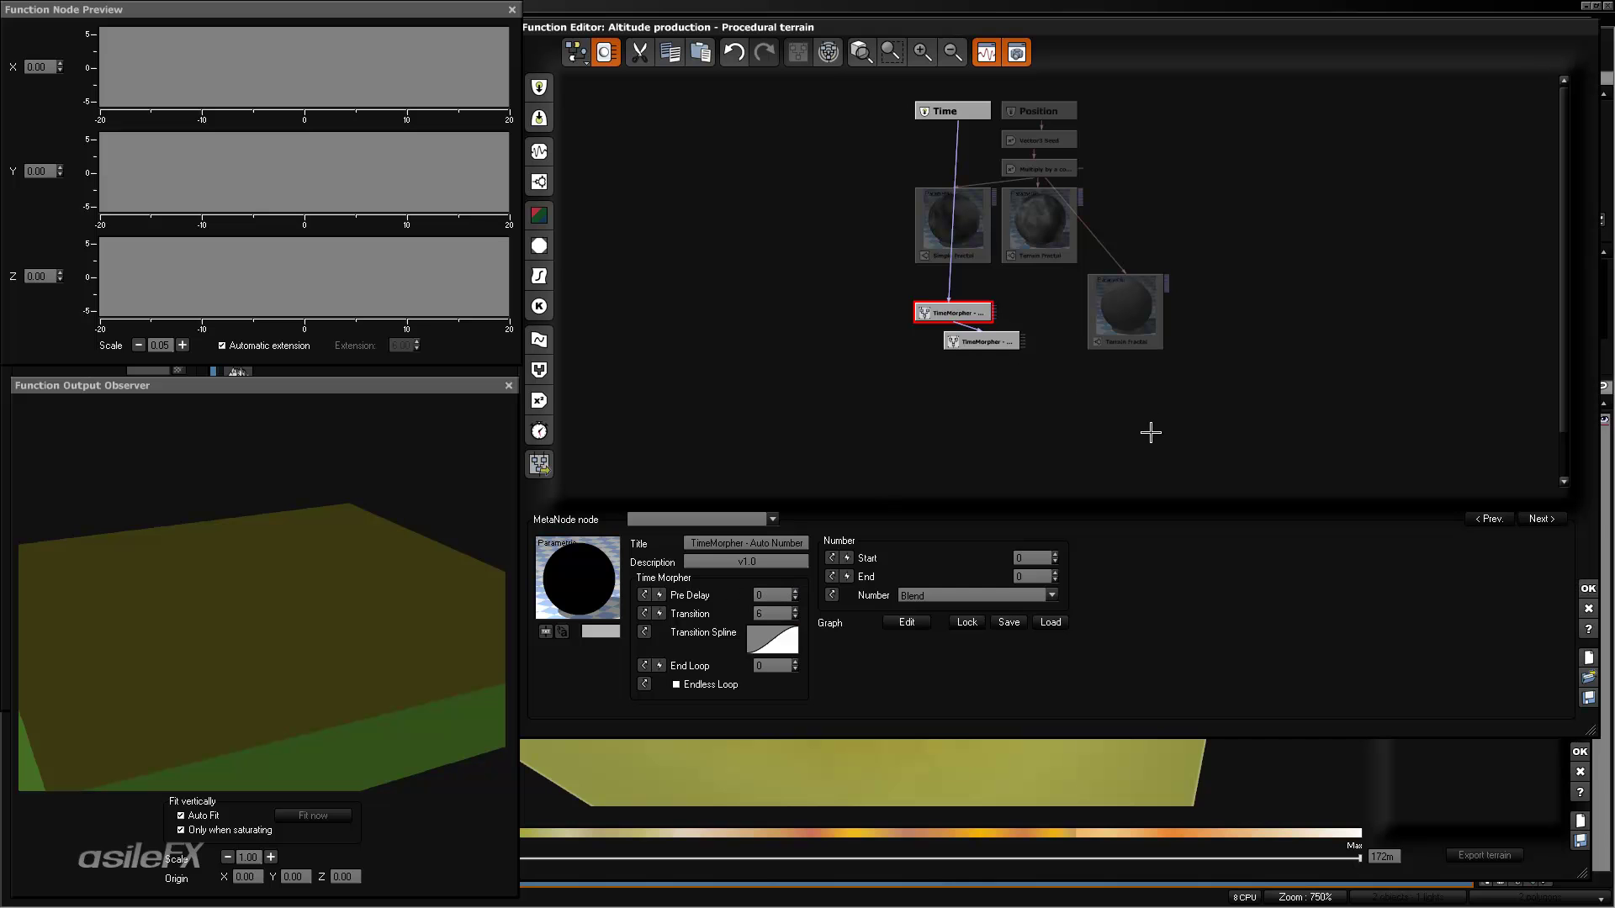
left_click(923, 52)
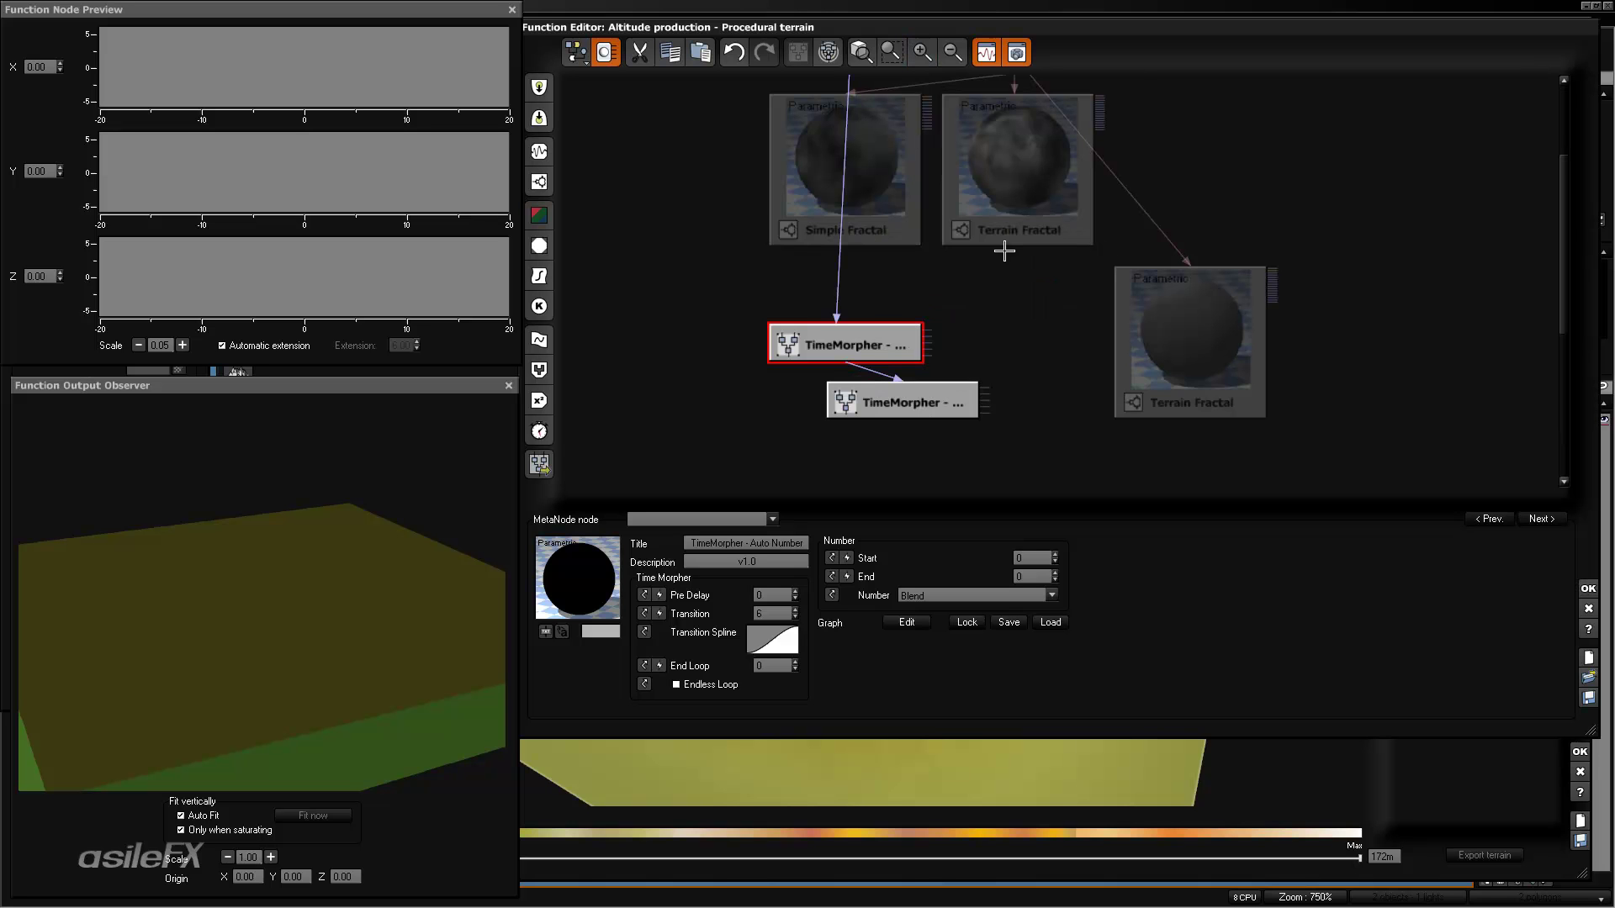
left_click_drag(992, 287, 1040, 305)
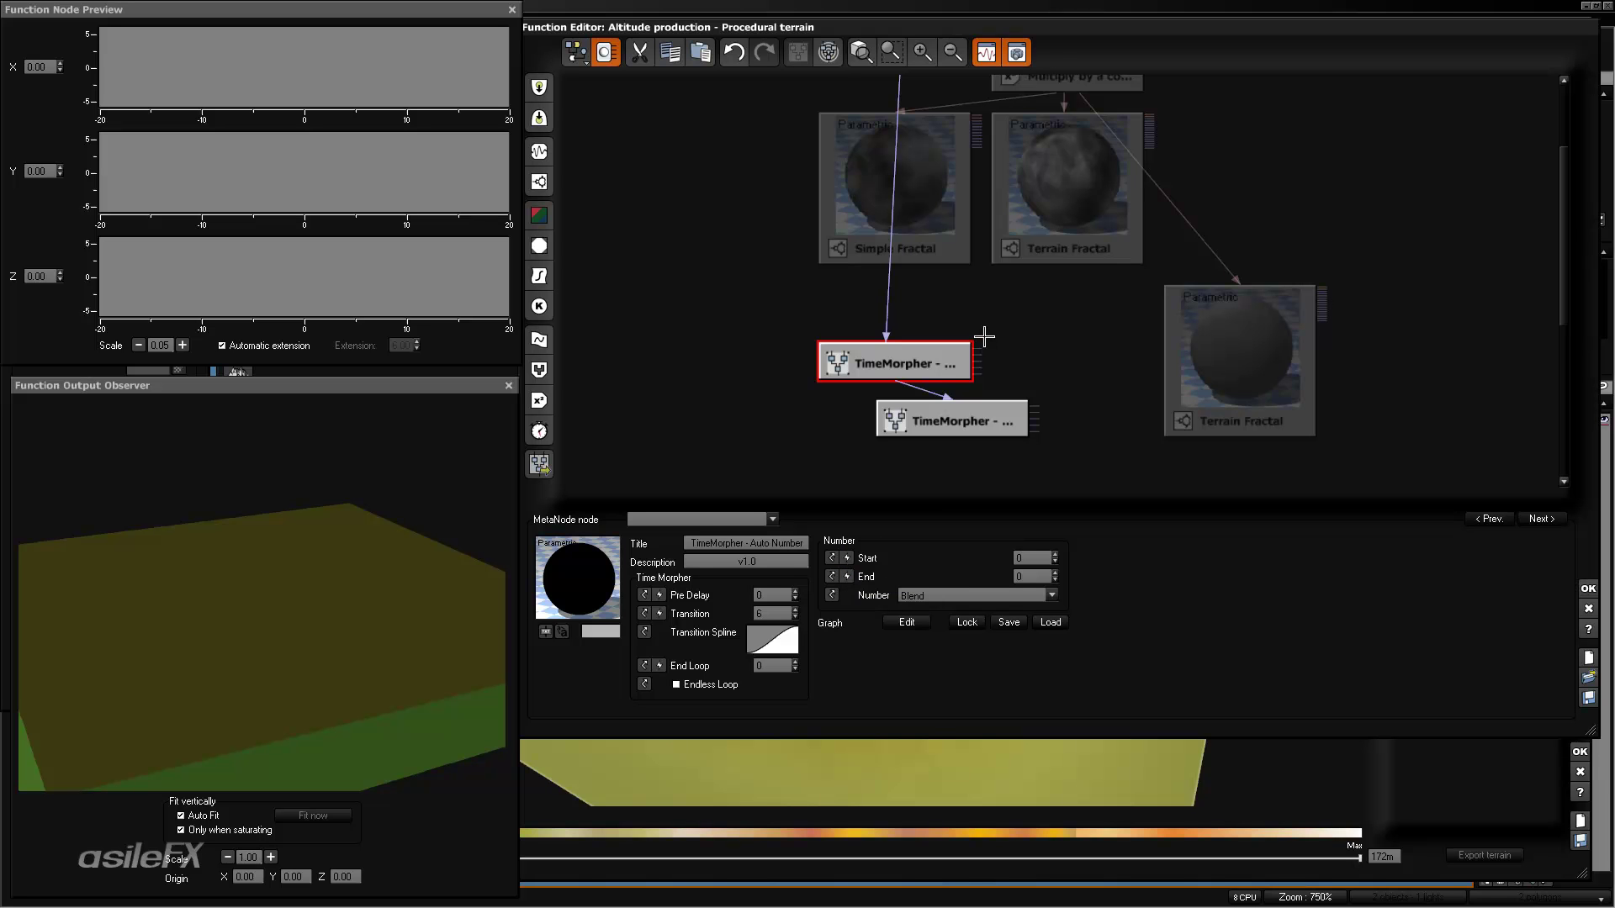
left_click(850, 556)
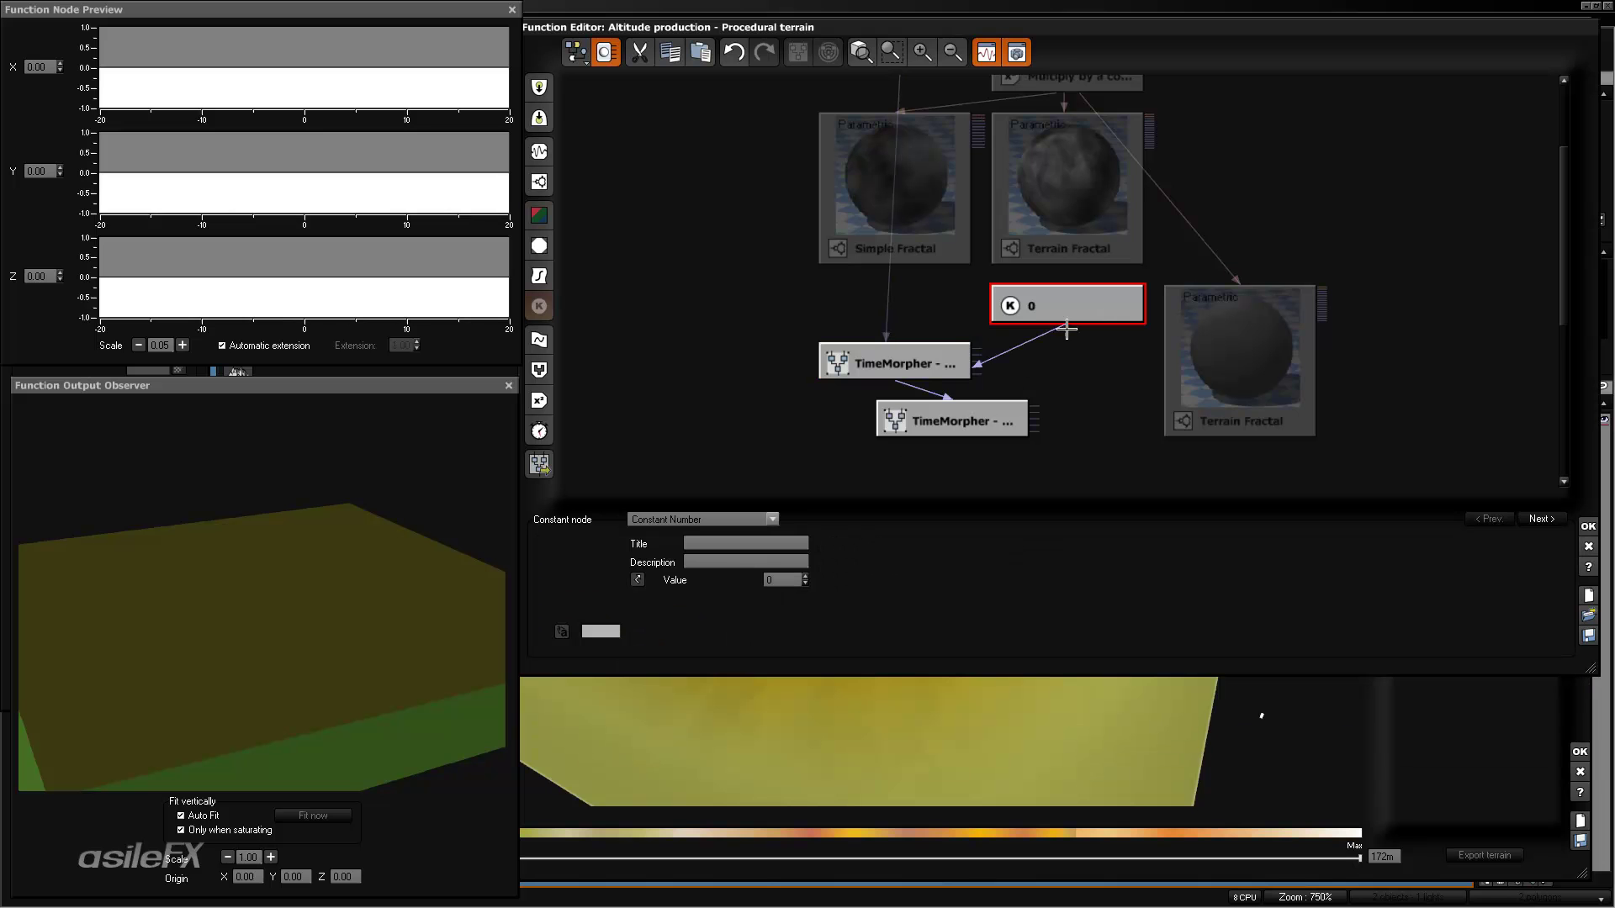
left_click_drag(1070, 324, 874, 242)
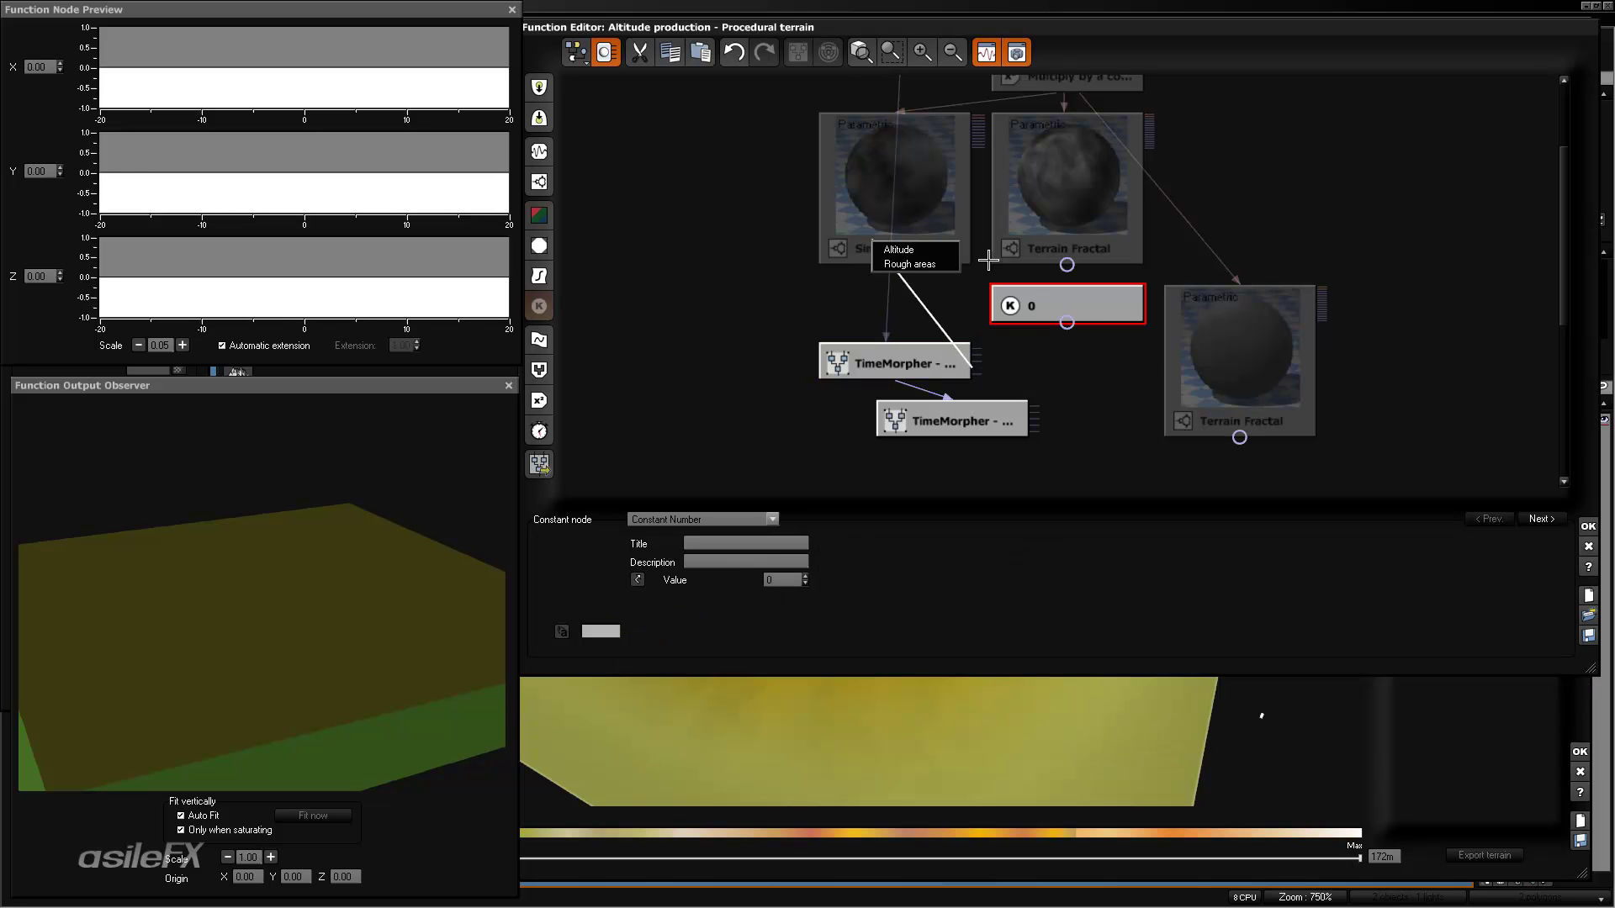
left_click(903, 248)
left_click(947, 367)
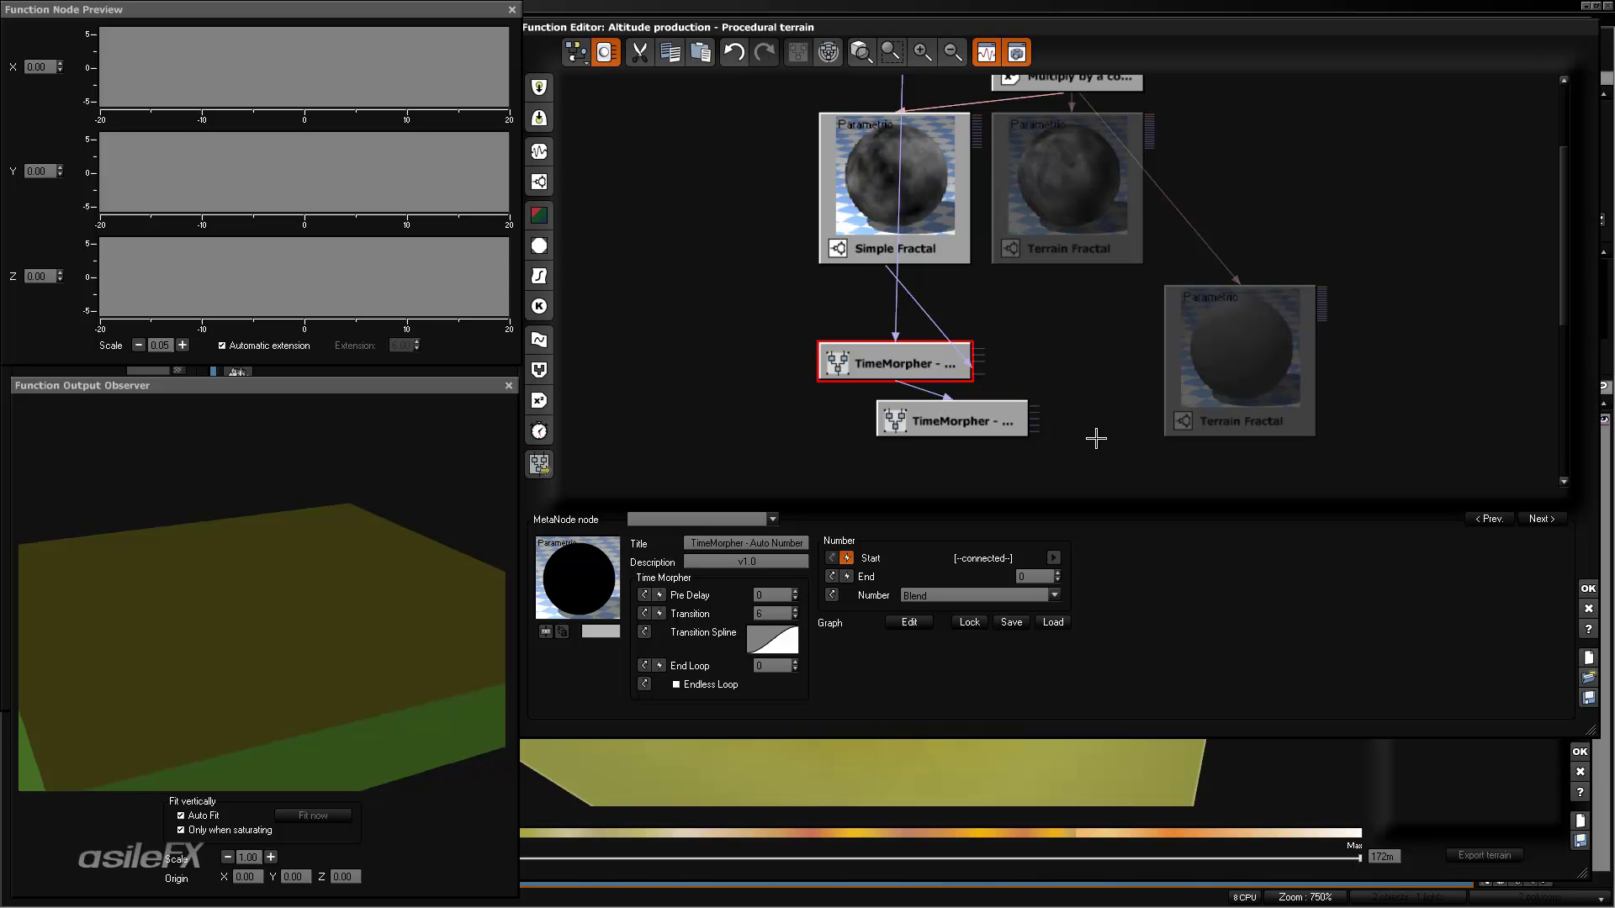
left_click_drag(991, 377, 1083, 246)
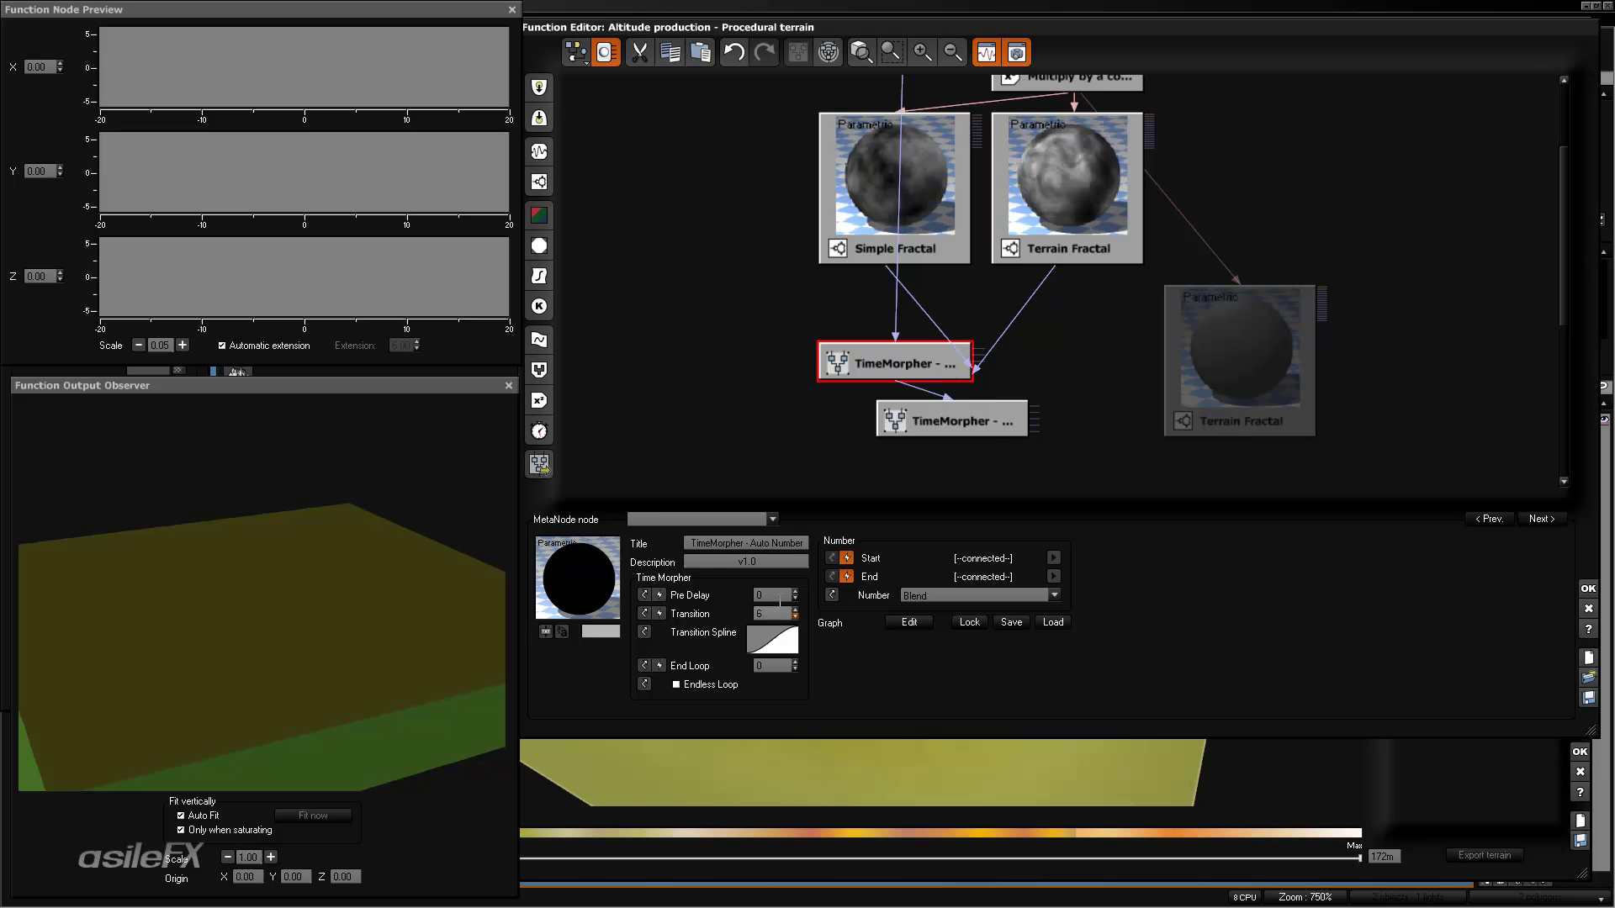
- Feed the Altitude output node from the lower TimeMorpher's Number output
middle_click_drag(1067, 375, 1052, 118)
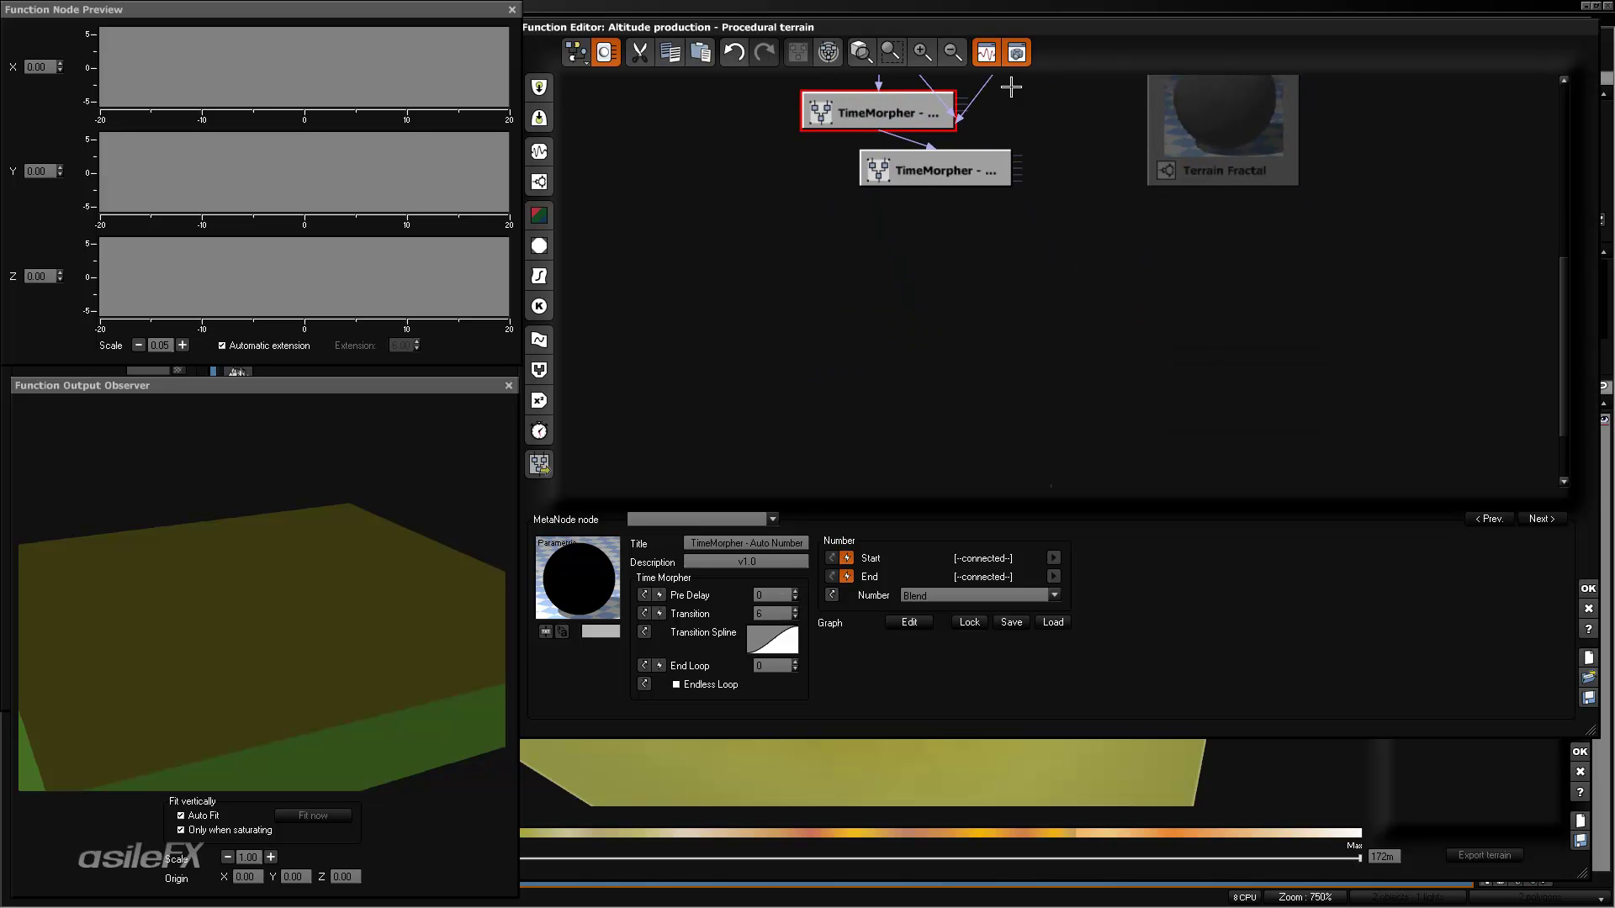
left_click(953, 52)
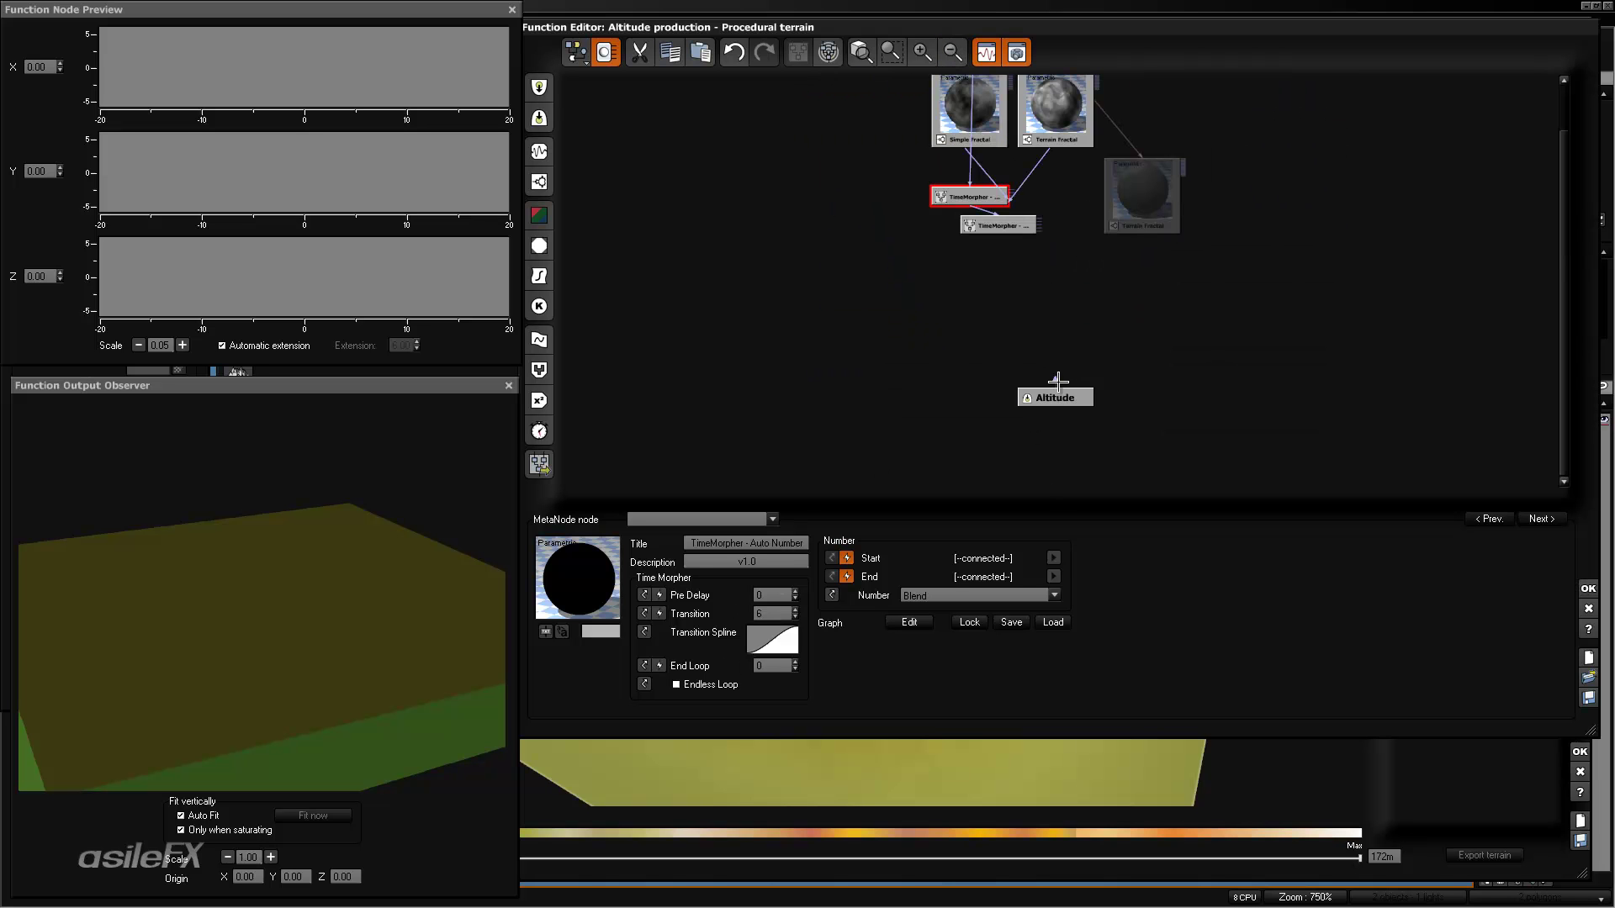
left_click_drag(1058, 380, 997, 221)
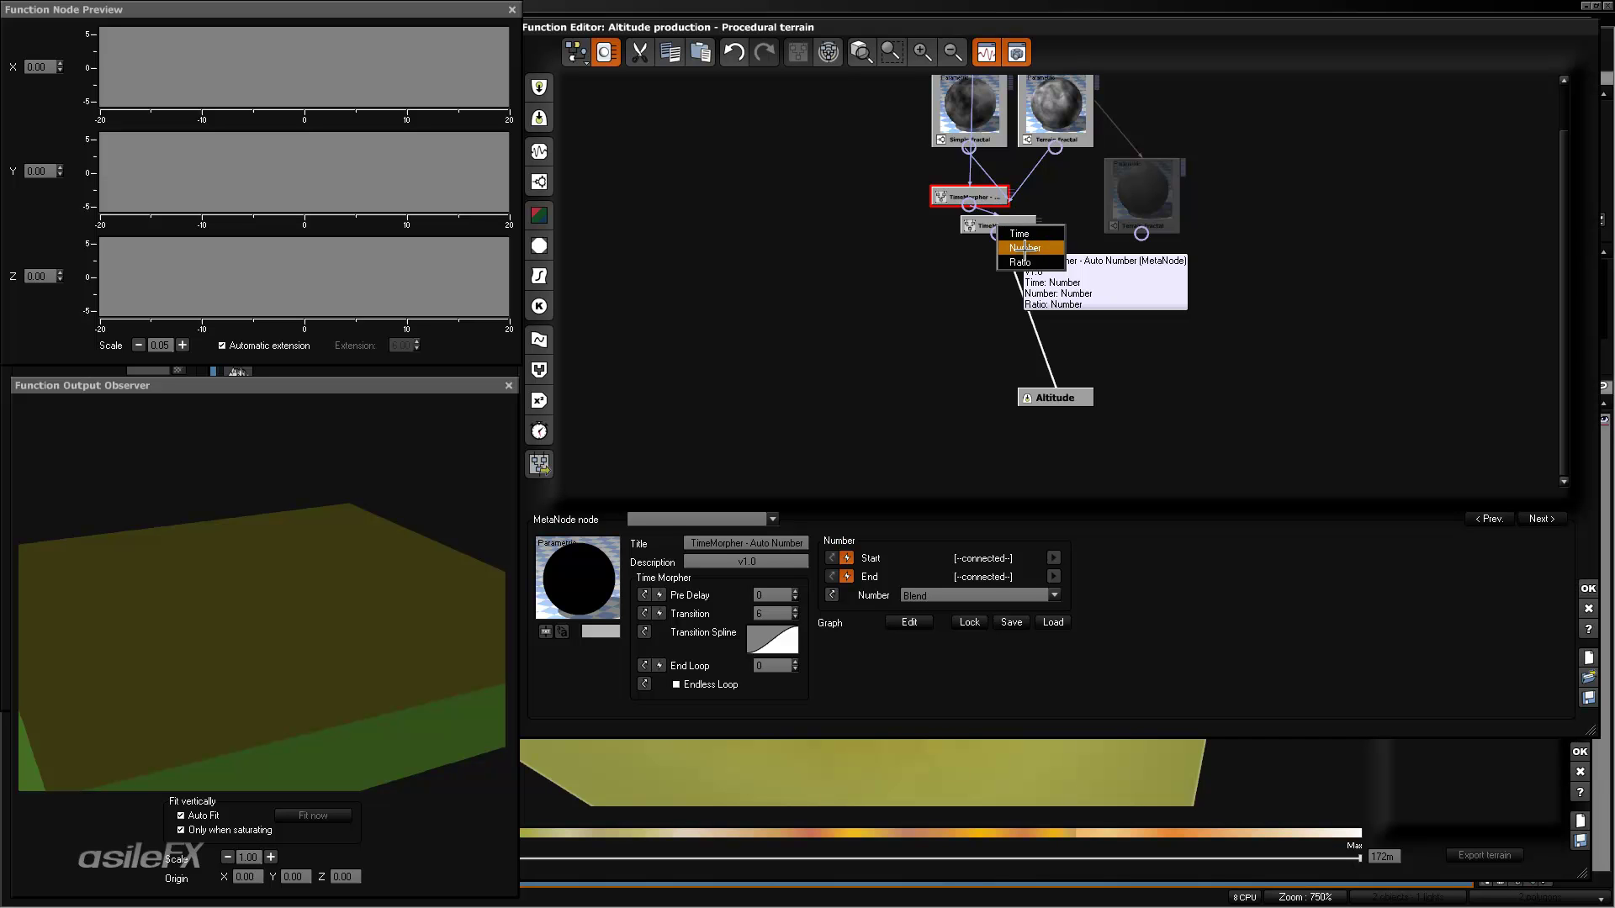
left_click(1049, 248)
- Shift the lower TimeMorpher right and down, and raise the unconnected Terrain Fractal to make room between the nodes
middle_click_drag(1139, 314, 1102, 409)
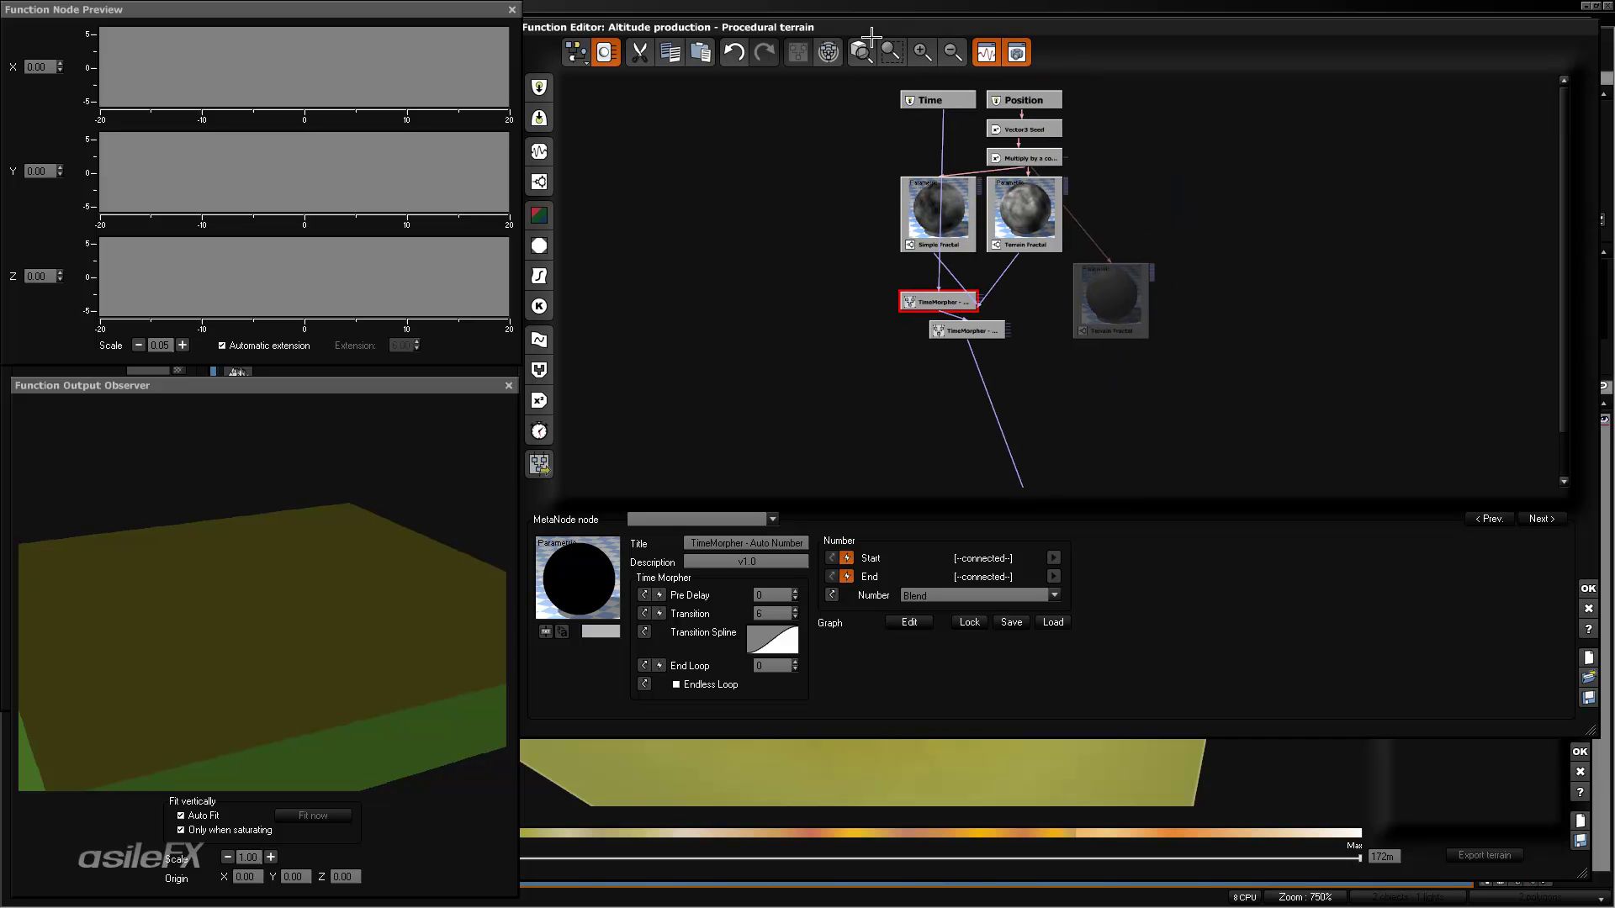
left_click(923, 52)
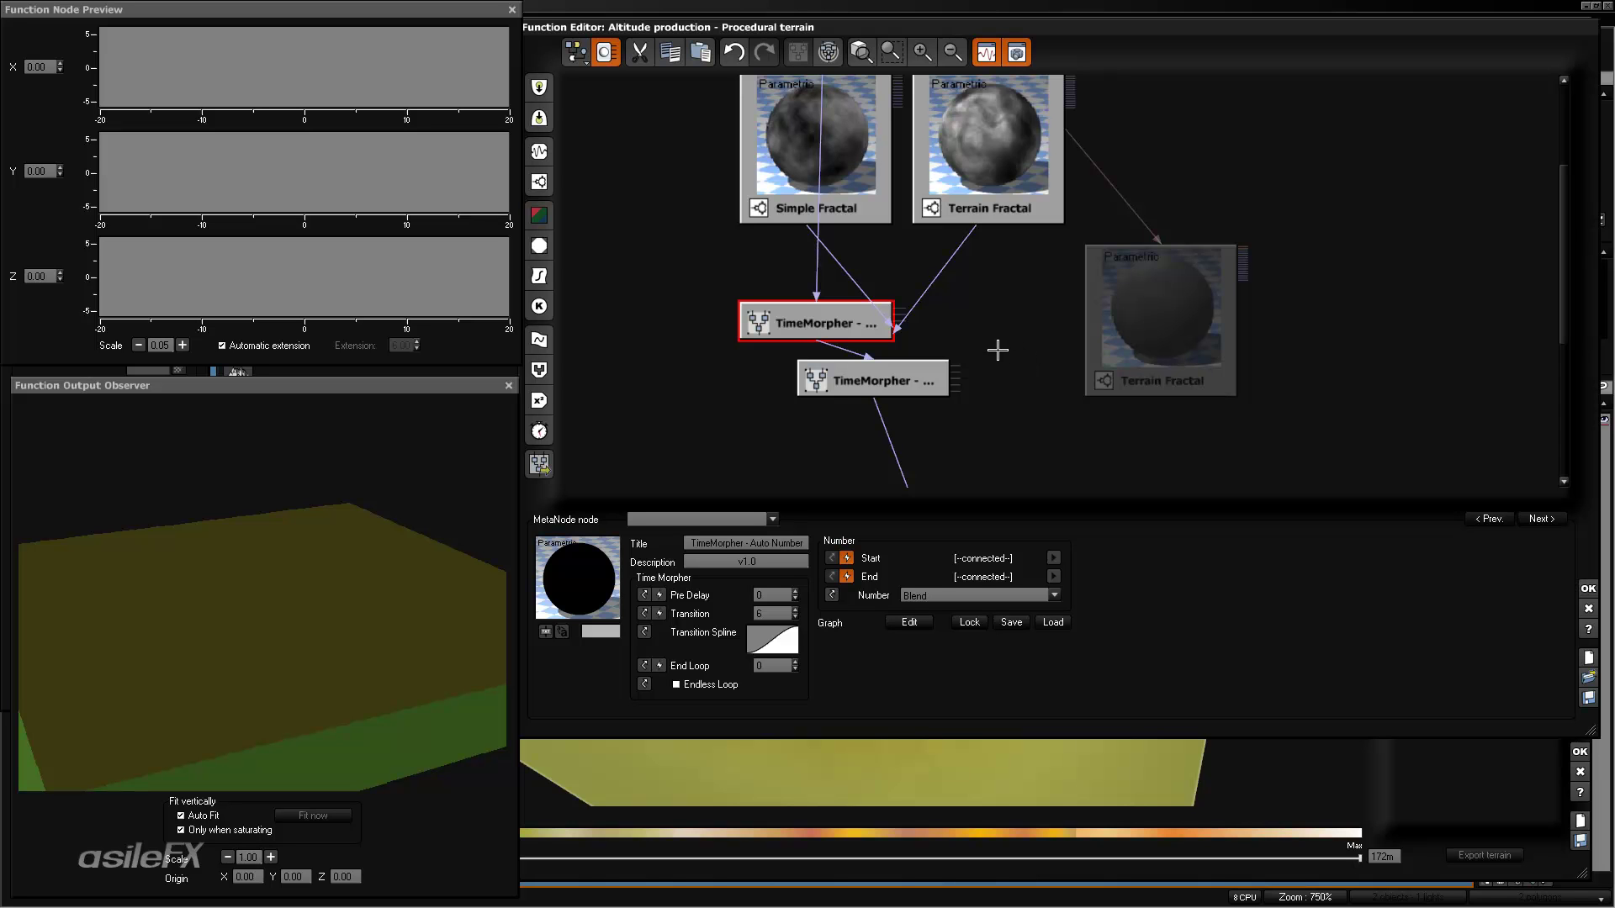
left_click_drag(873, 373, 930, 373)
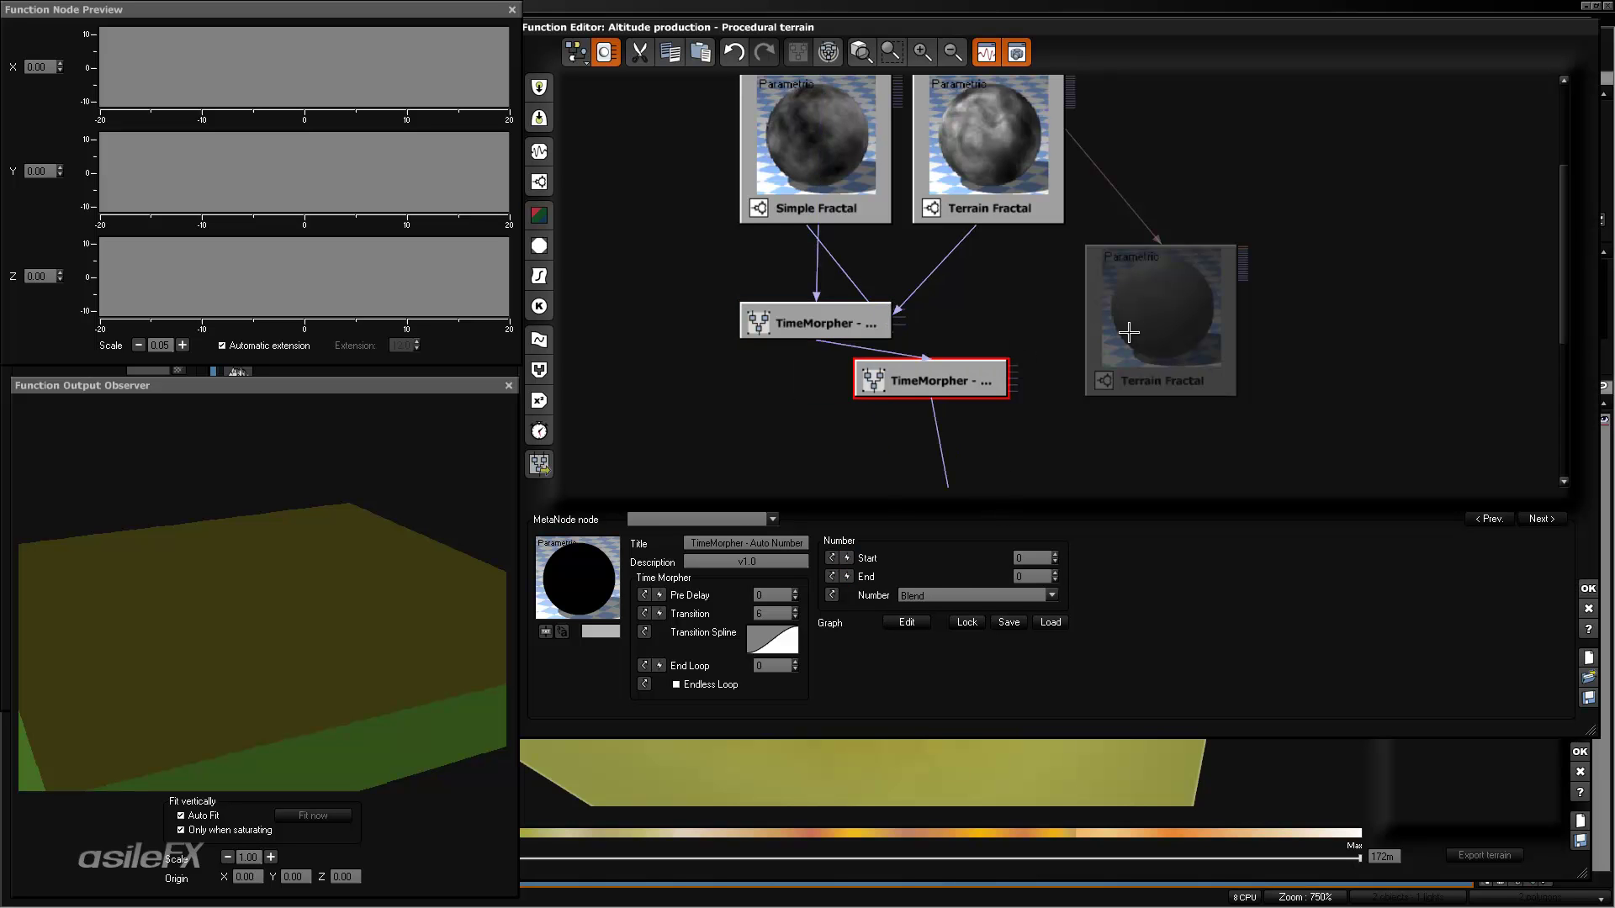
left_click(1149, 274)
left_click_drag(981, 390, 981, 416)
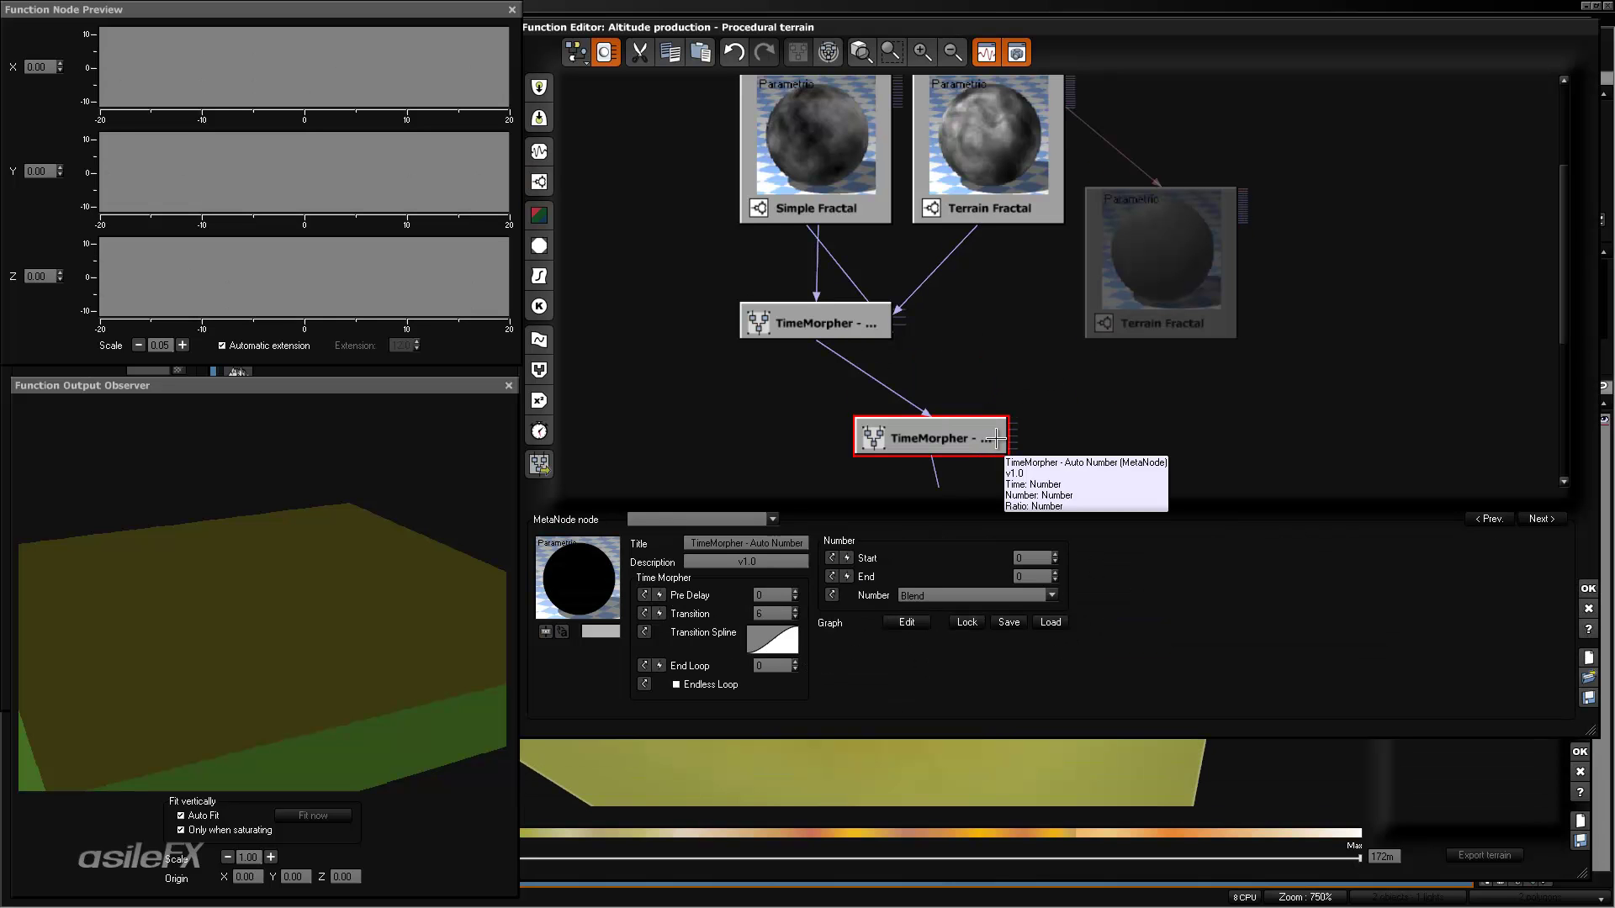
- Expose the lower TimeMorpher's Start parameter and connect it to the upper TimeMorpher's Number output
left_click(848, 559)
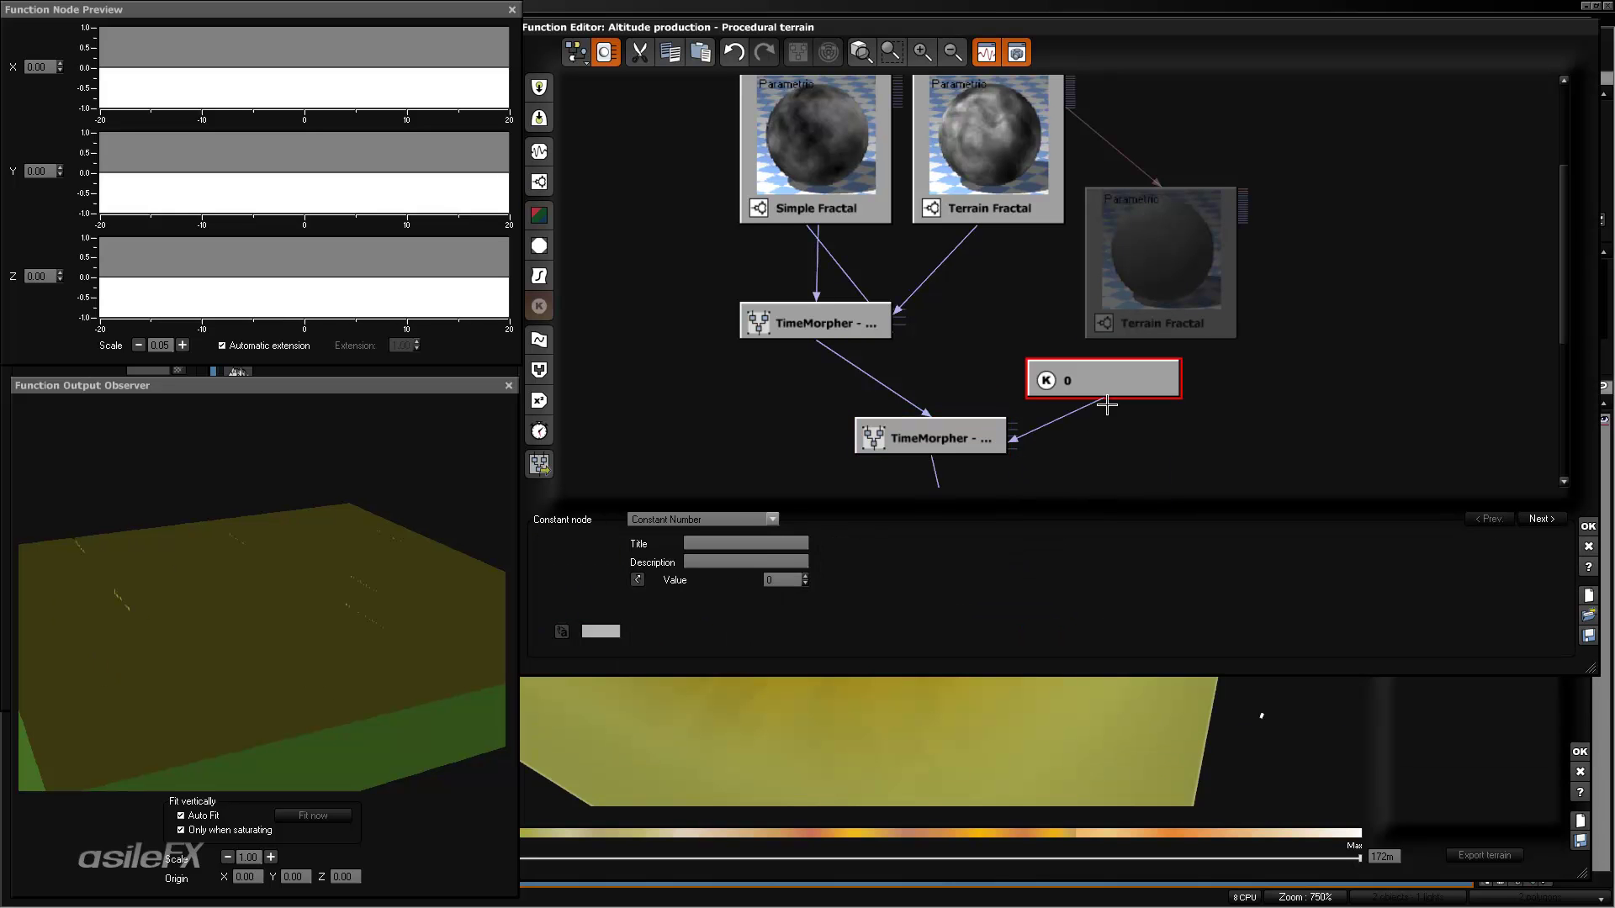
left_click_drag(1100, 399, 855, 344)
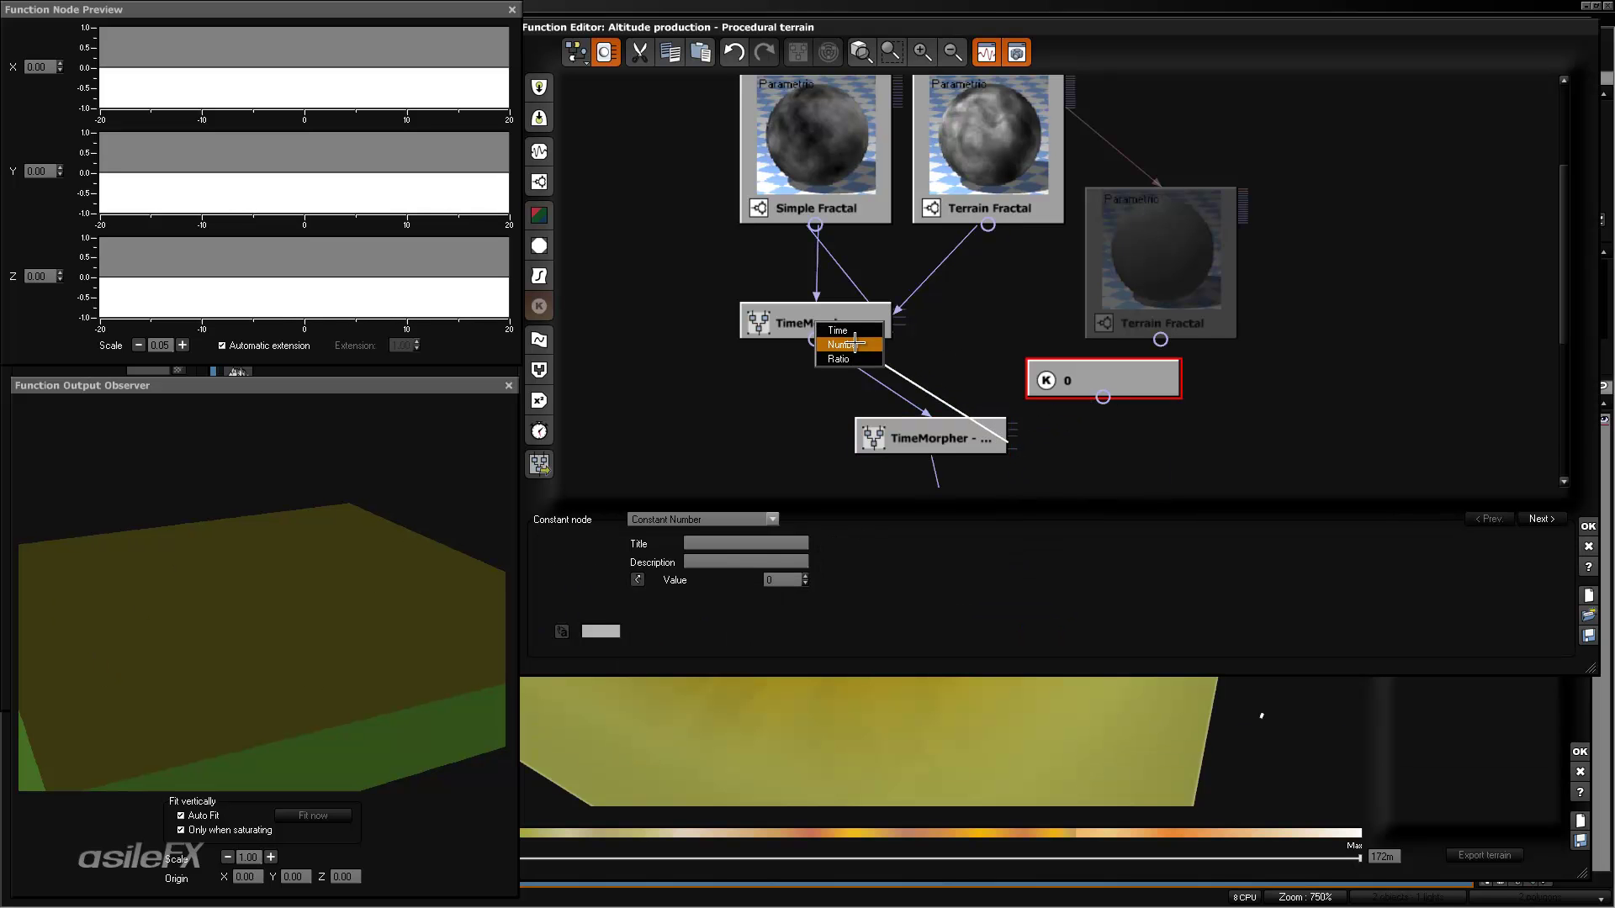
left_click(854, 344)
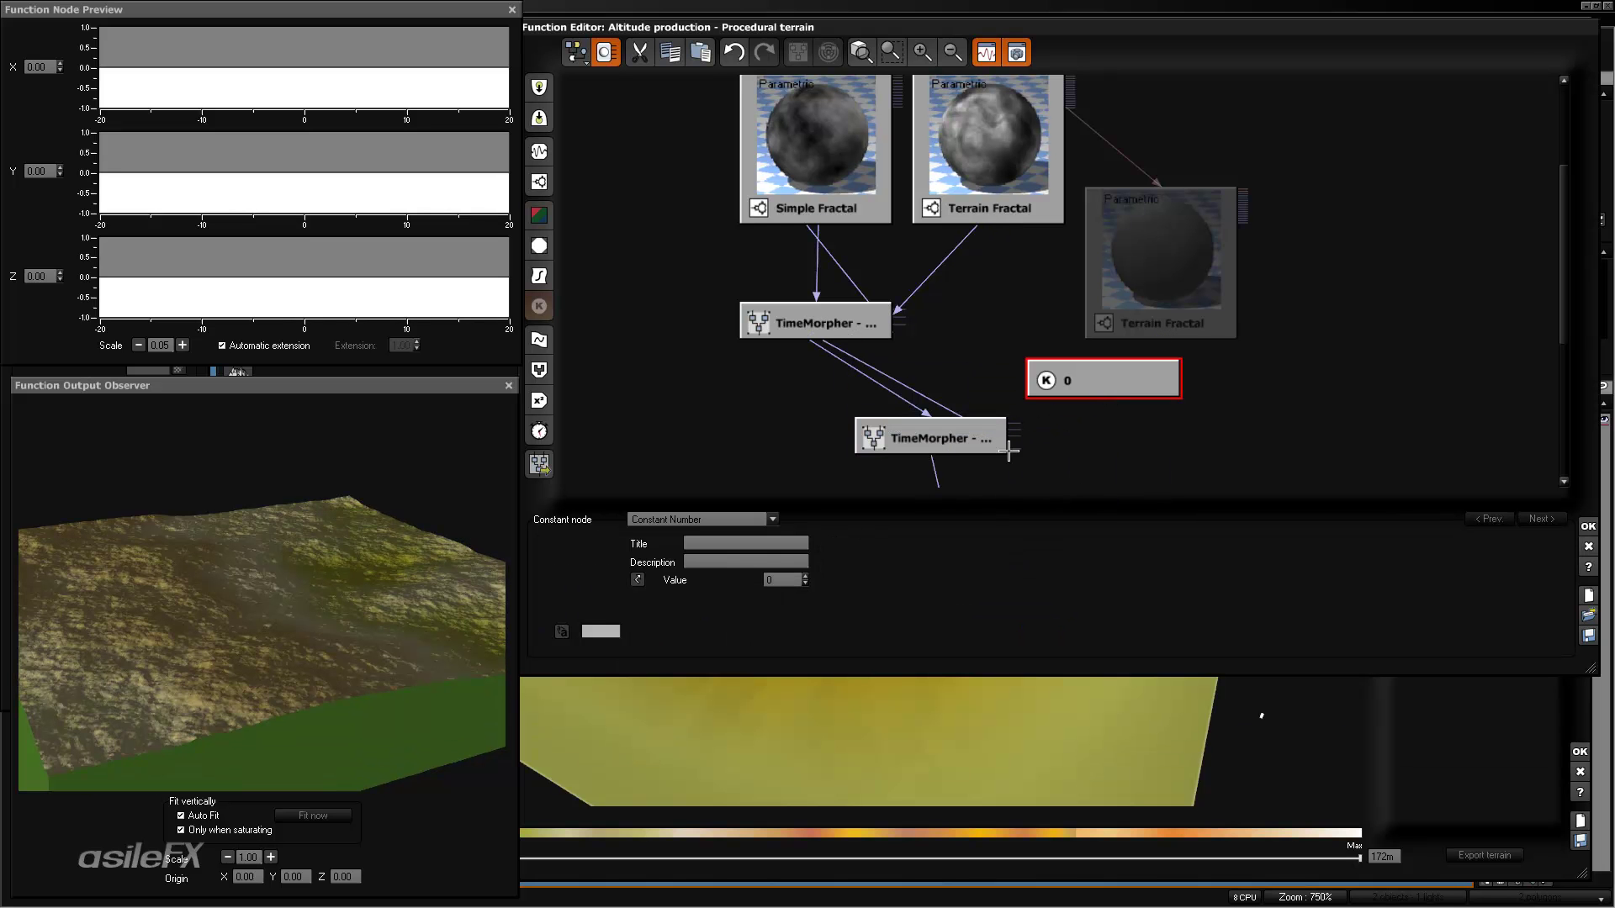
left_click(947, 434)
- Title the Simple Fractal 1, the Terrain Fractal beside it 2 and the remaining Terrain Fractal 3
left_click(991, 137)
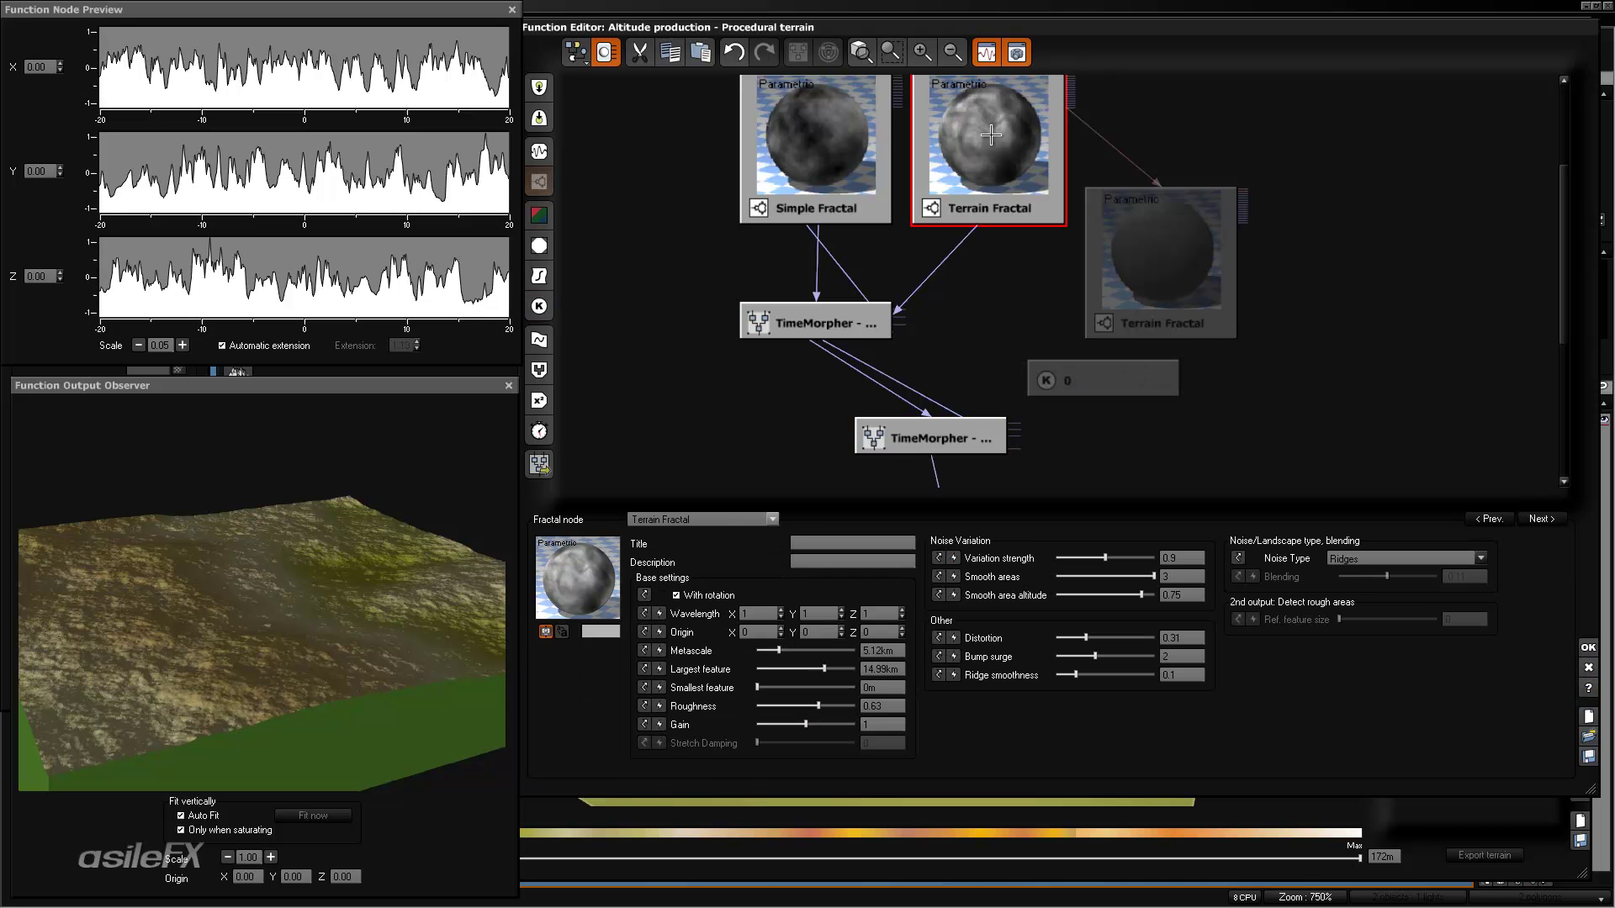
middle_click_drag(952, 284, 916, 329)
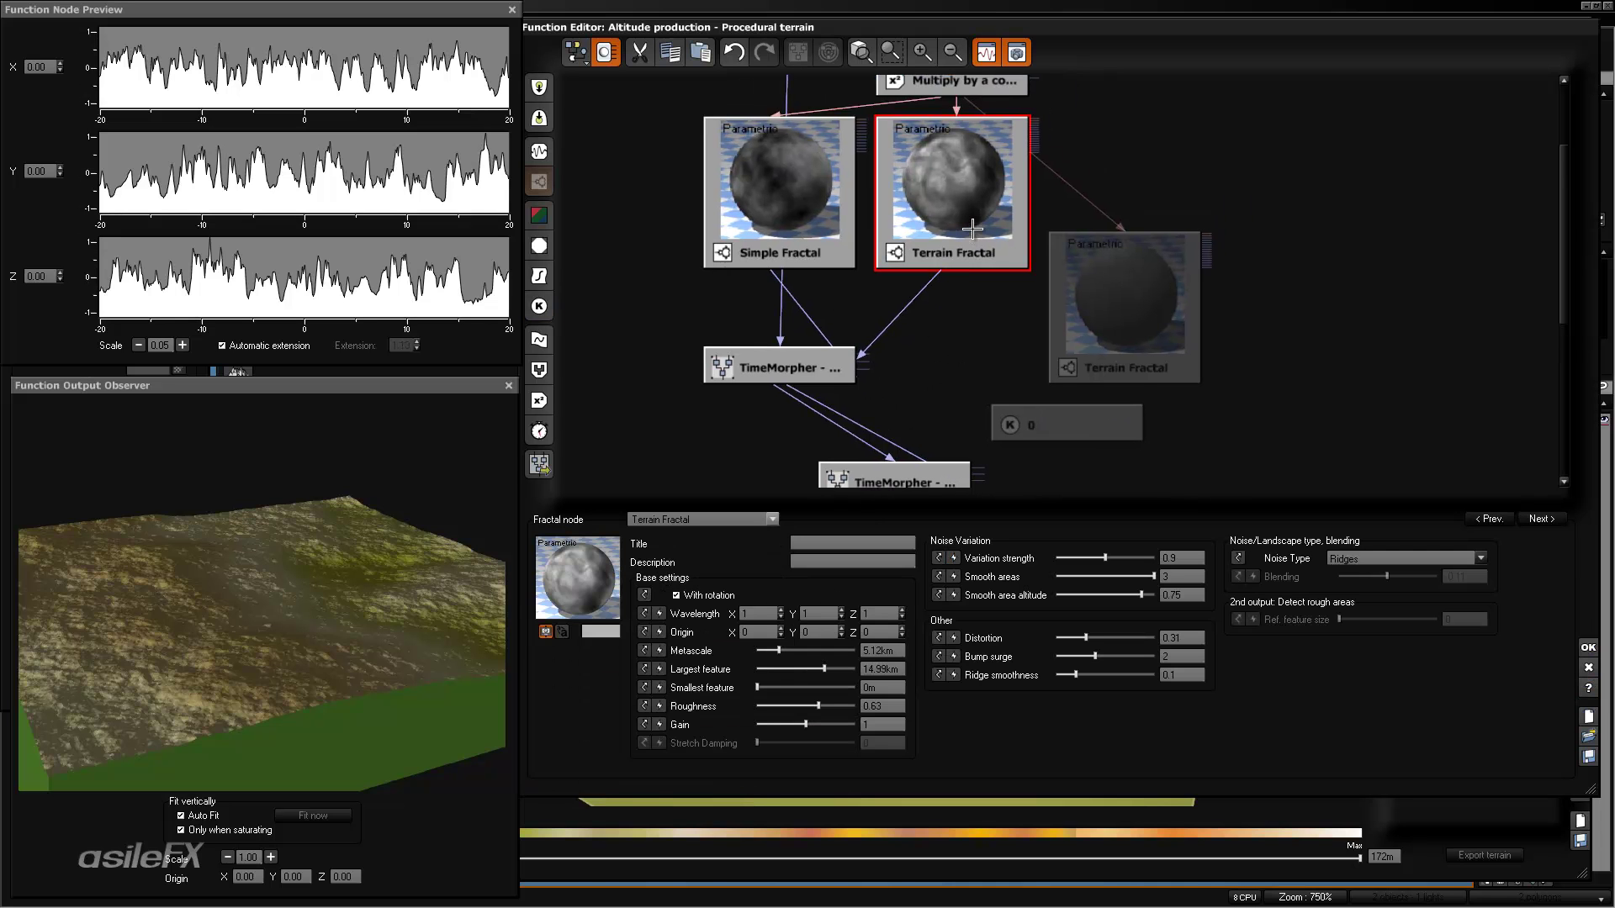
left_click(796, 203)
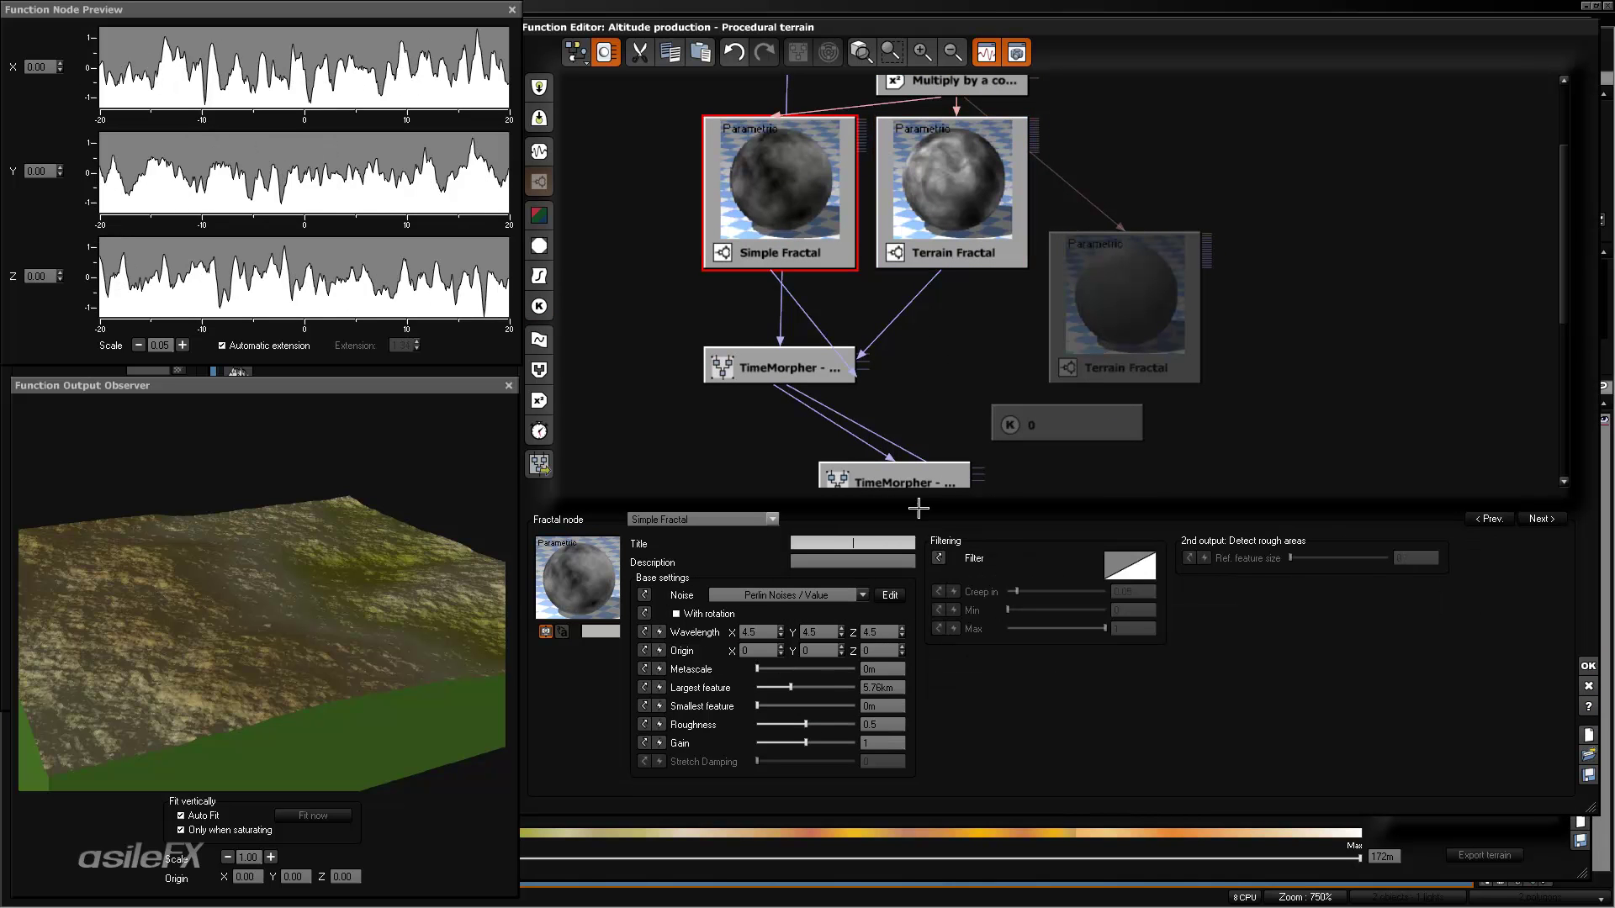
left_click(957, 210)
type("2")
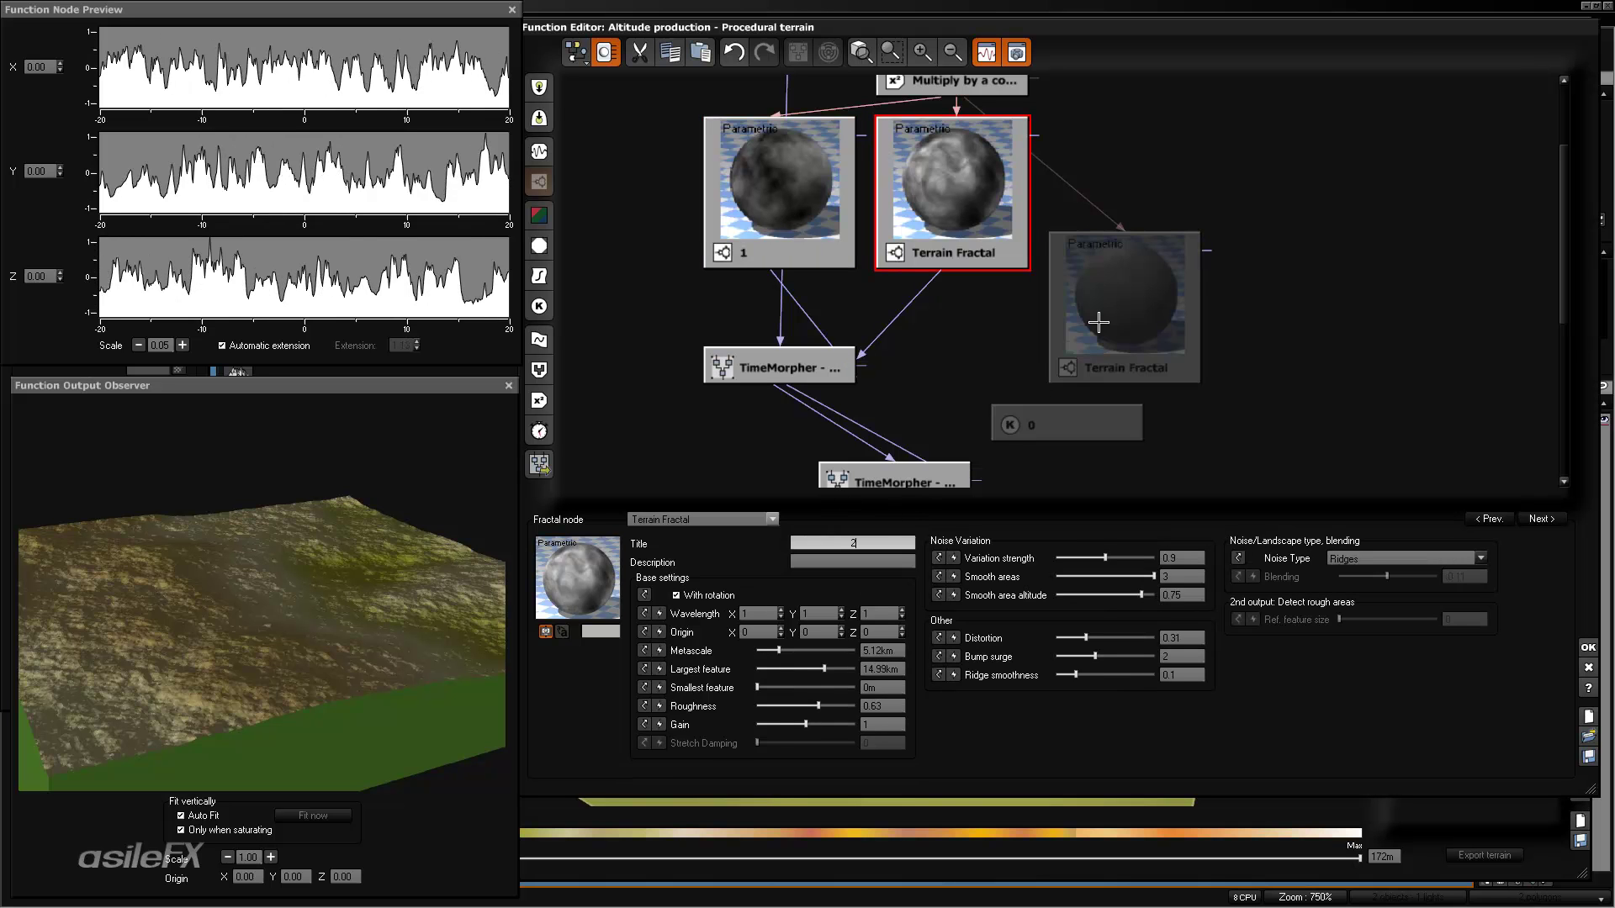
left_click(1098, 323)
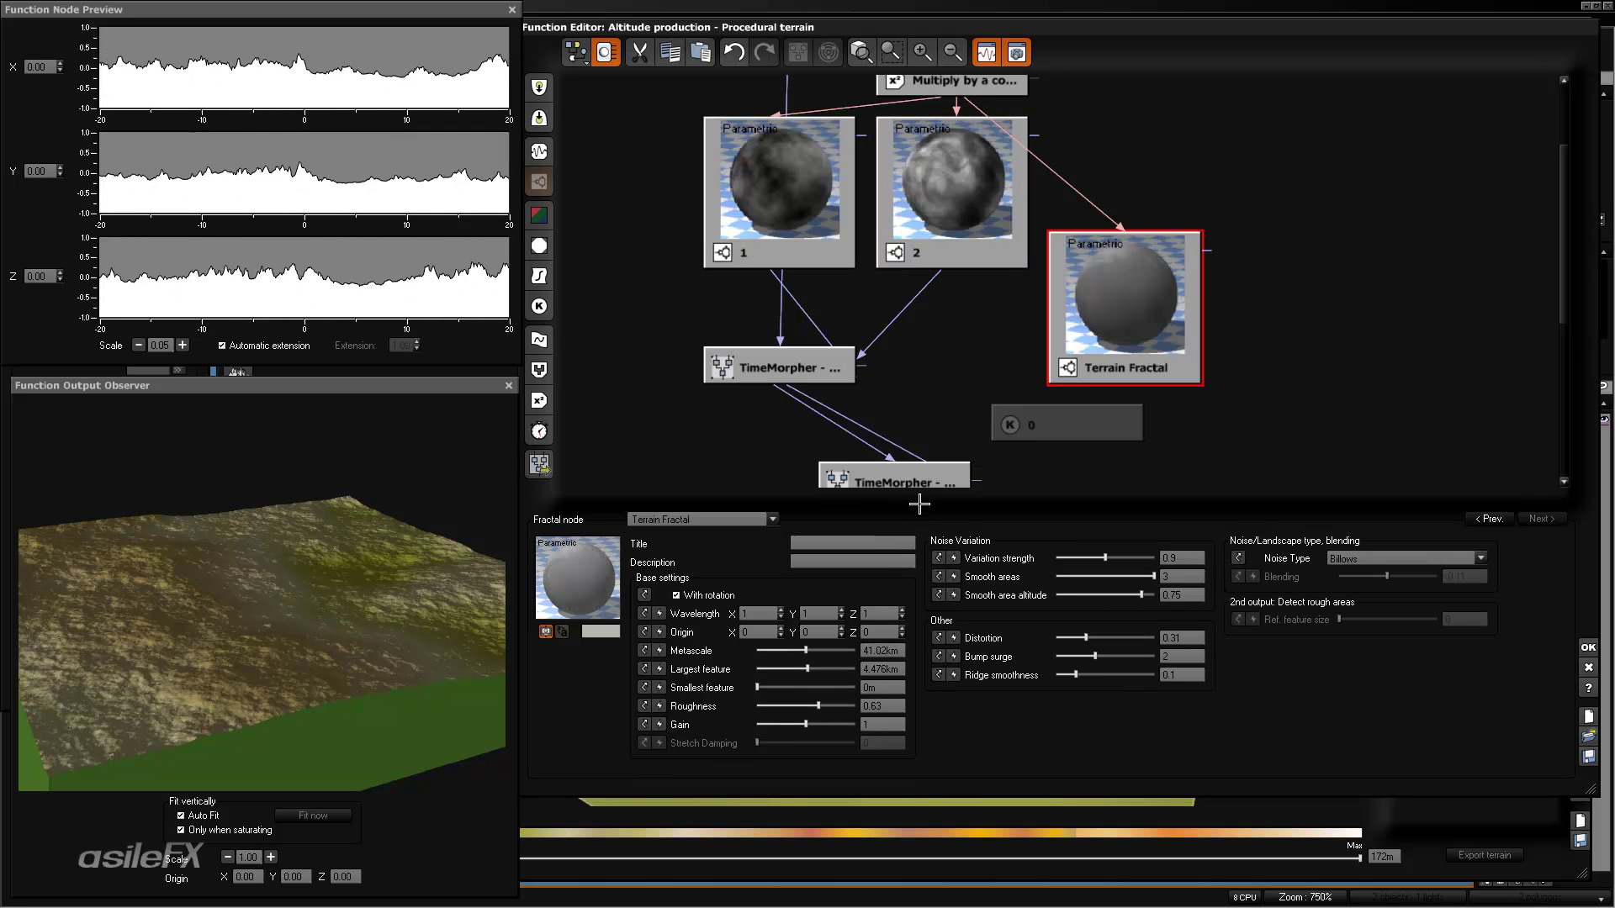
left_click(1207, 341)
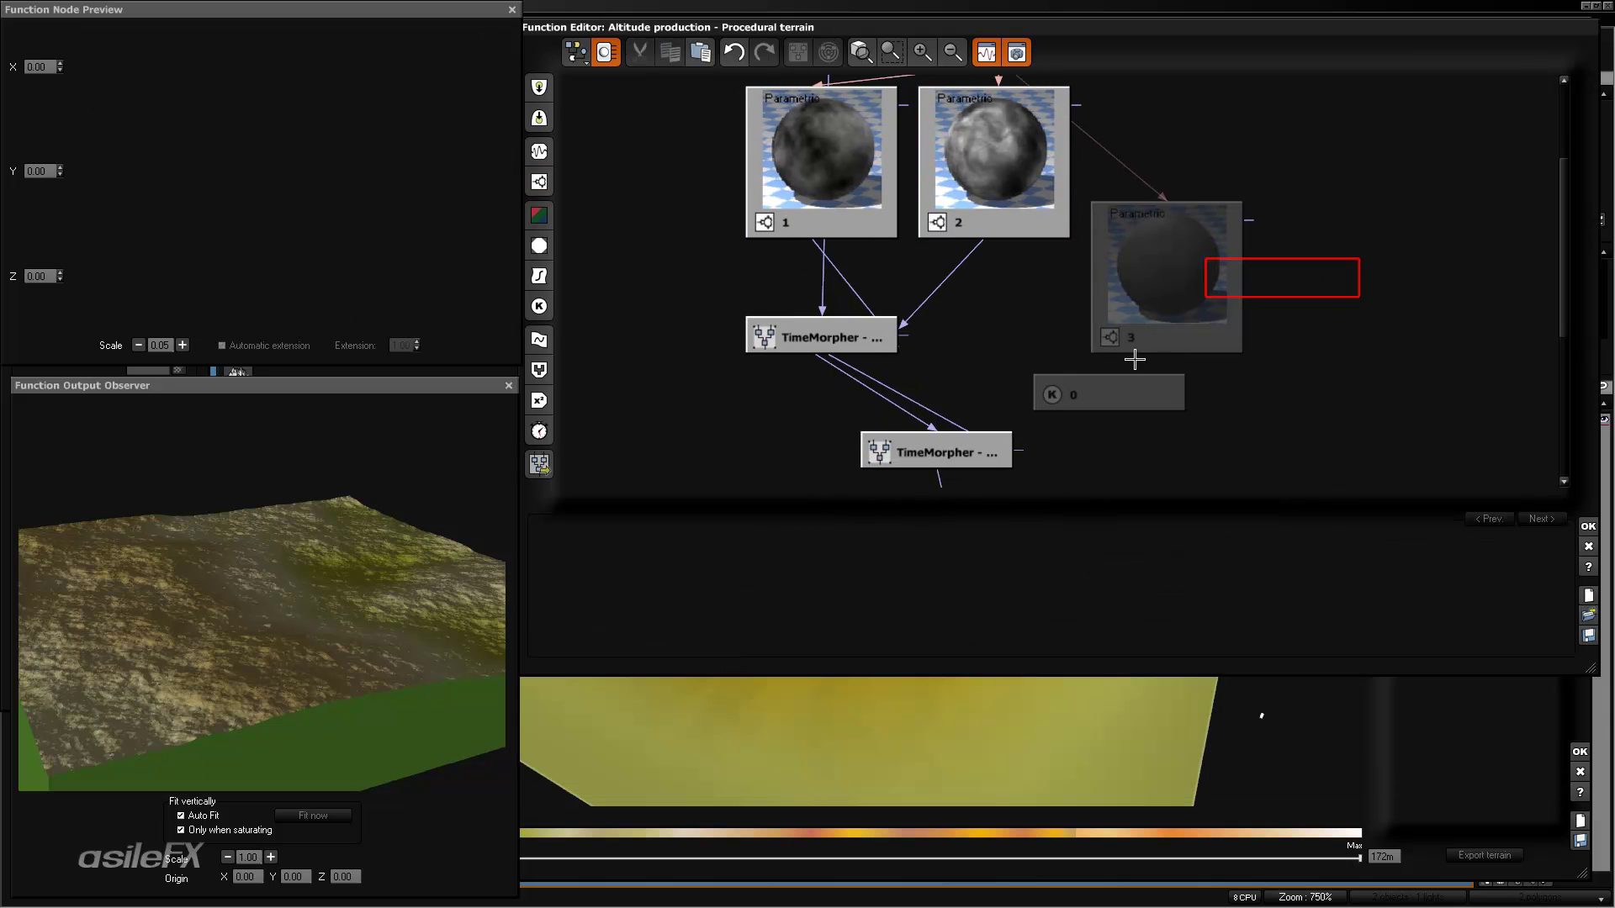
- Connect fractal 3 to the lower TimeMorpher's End parameter and delete the leftover constant nodes
left_click(1118, 391)
key("Delete")
left_click(955, 471)
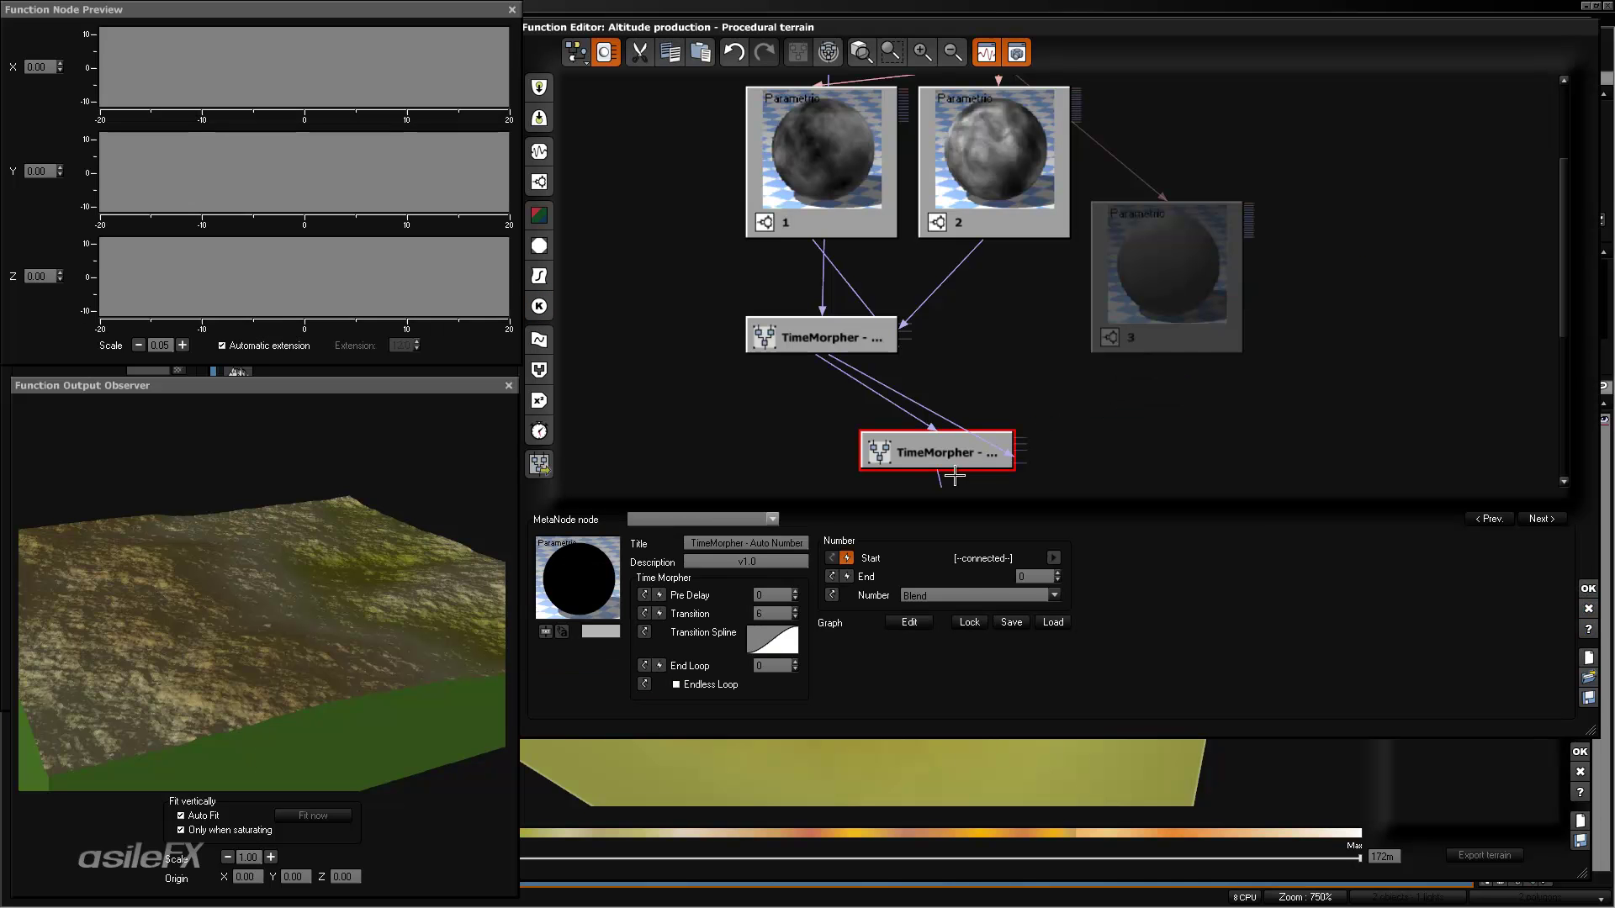
key("ctrl+z")
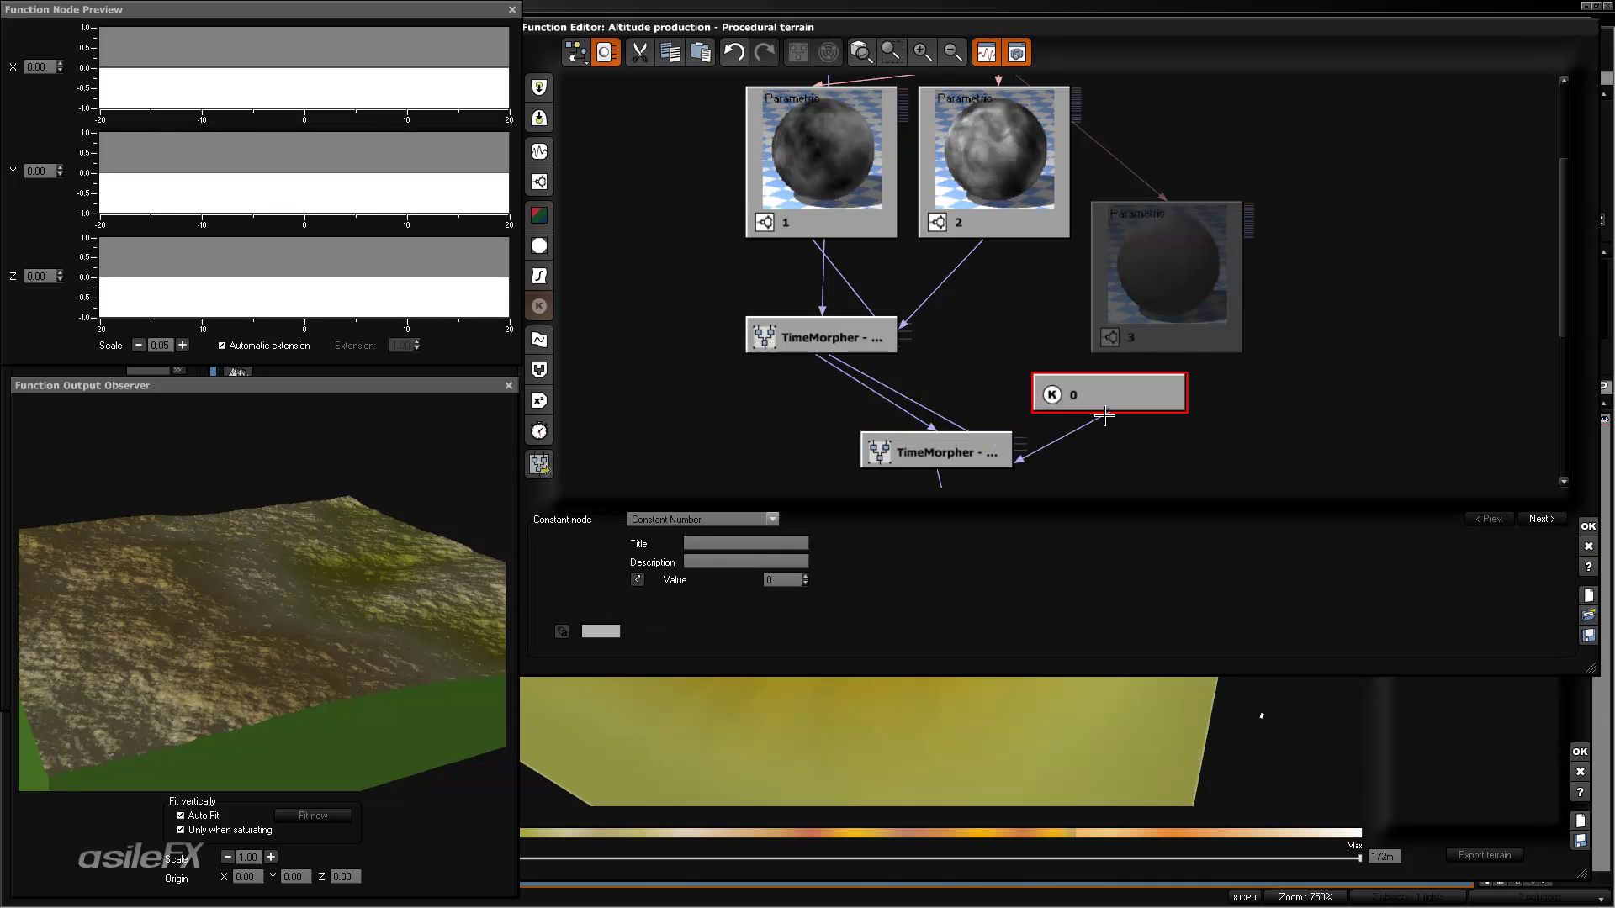
left_click(1176, 368)
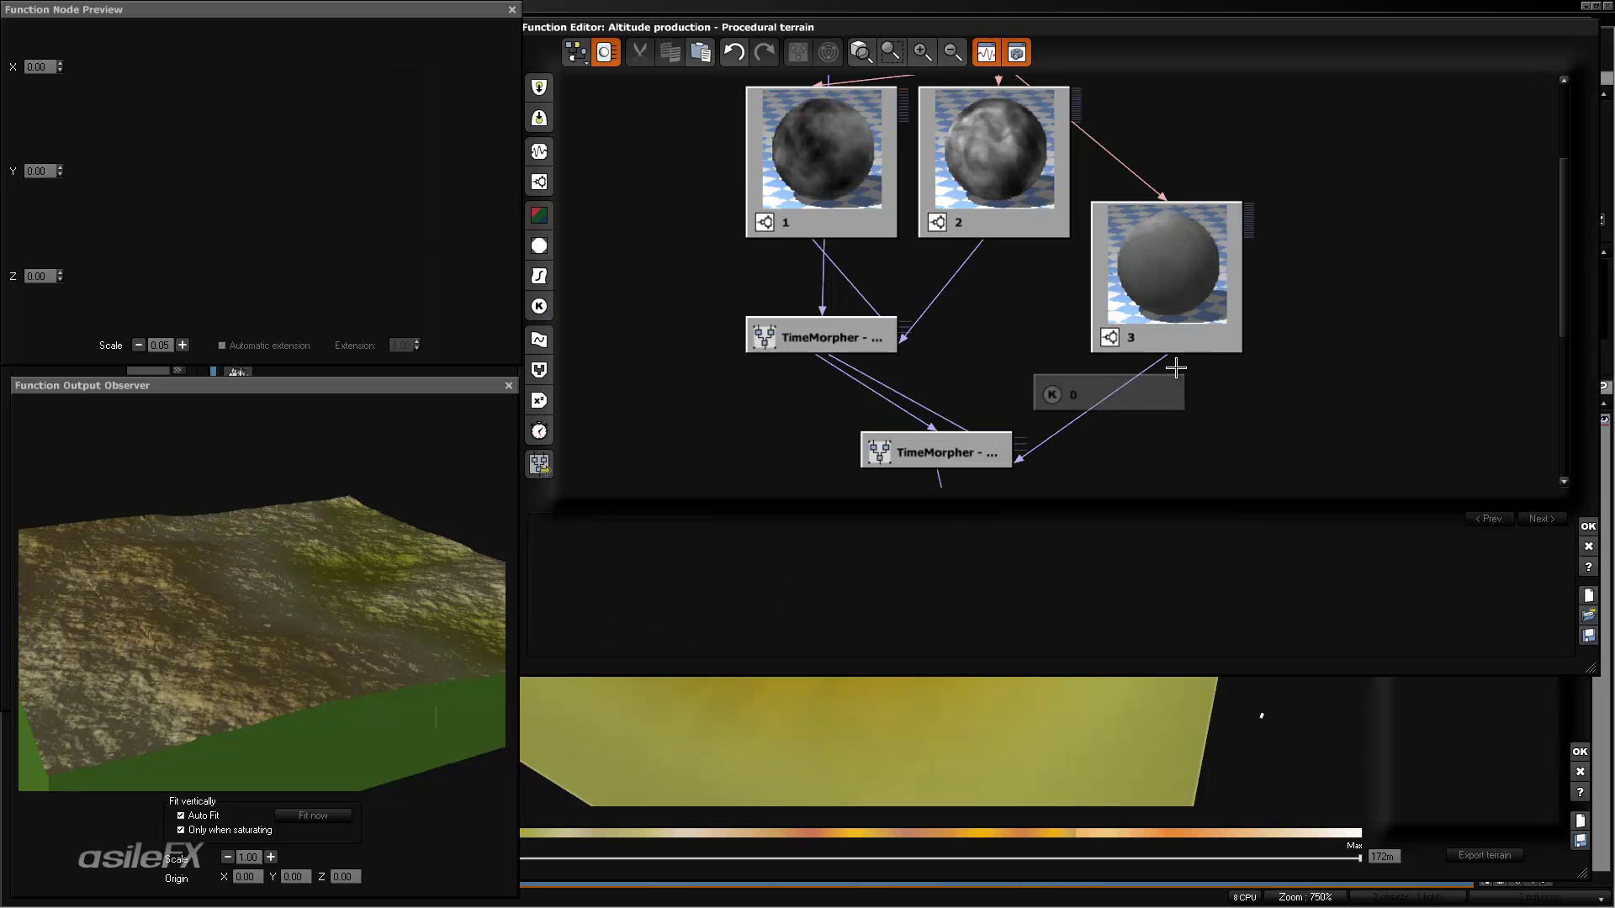
left_click(1165, 392)
key("Delete")
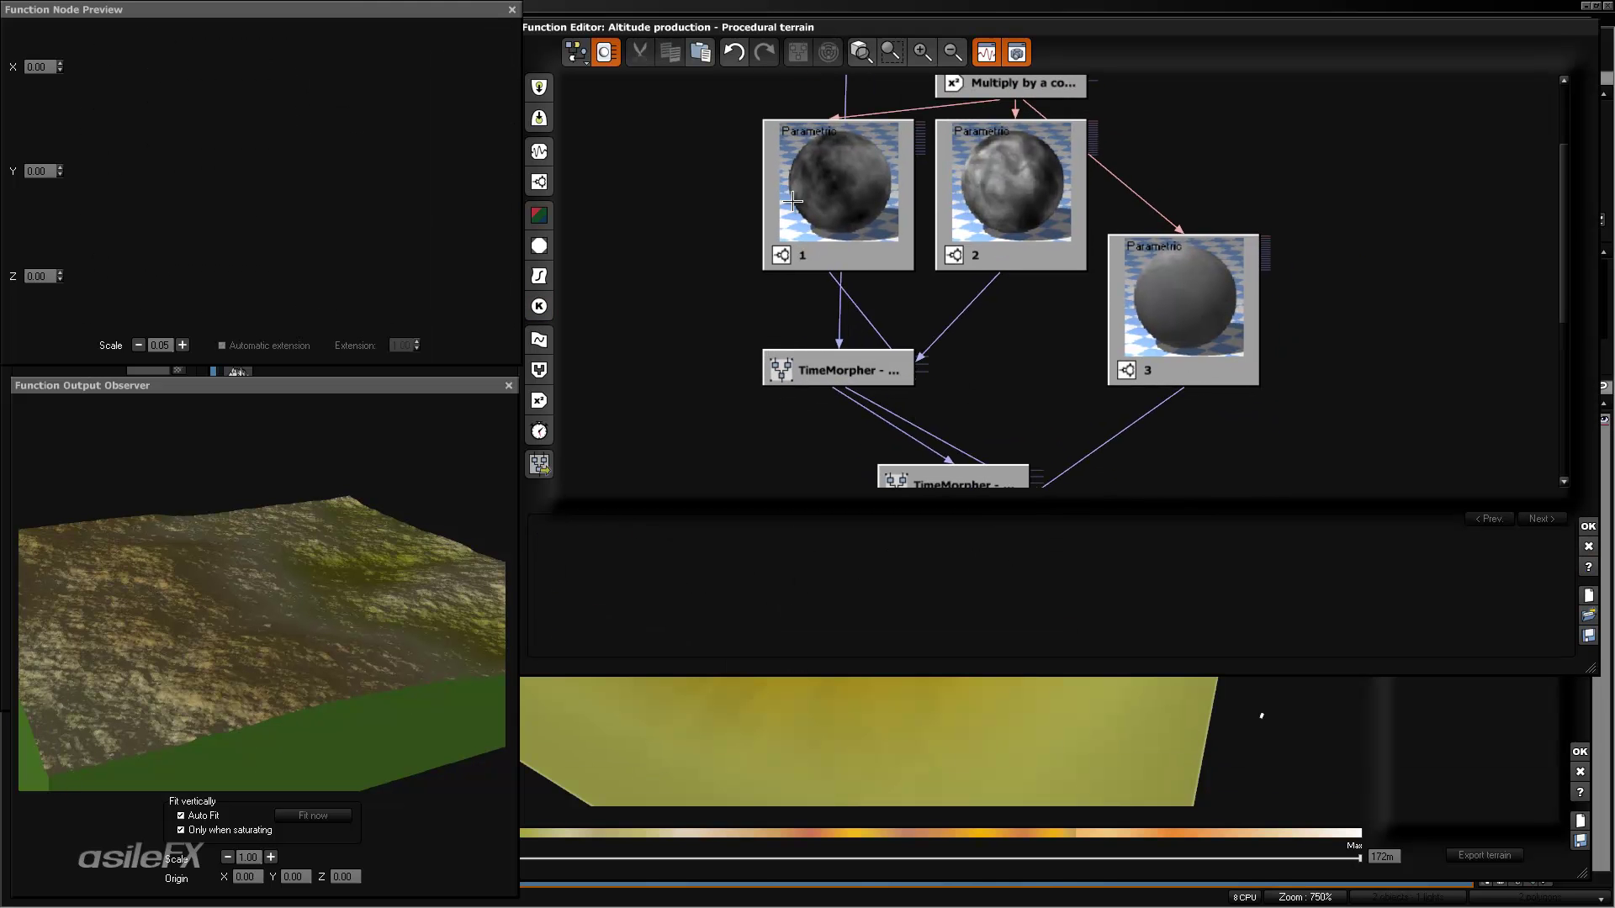
left_click(875, 187)
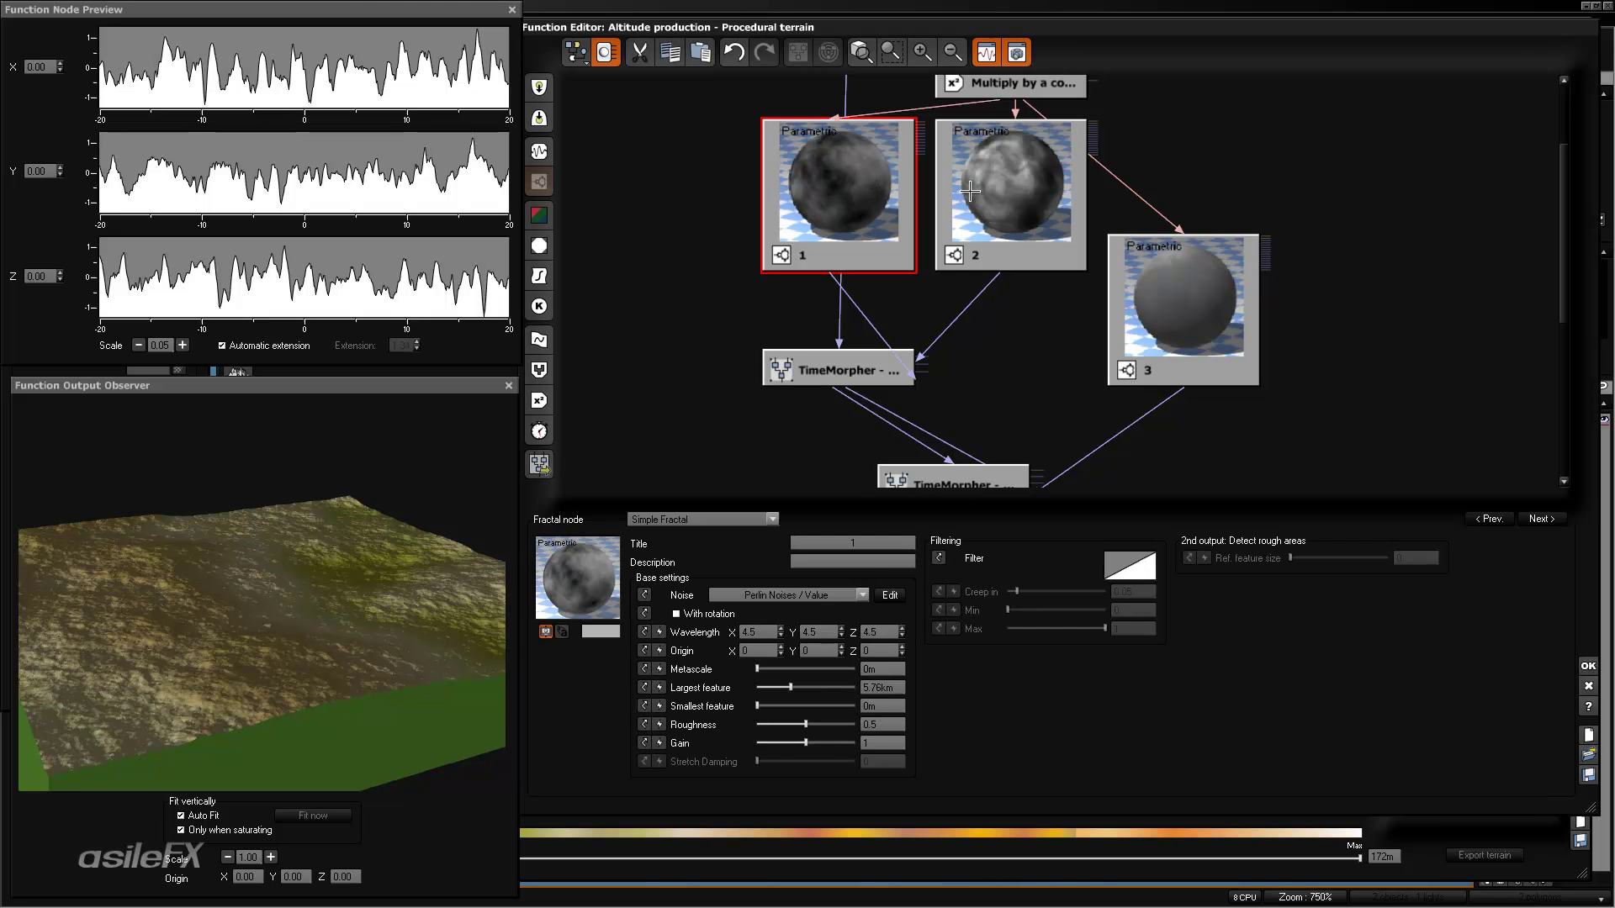
left_click(979, 192)
middle_click_drag(1040, 442, 1027, 373)
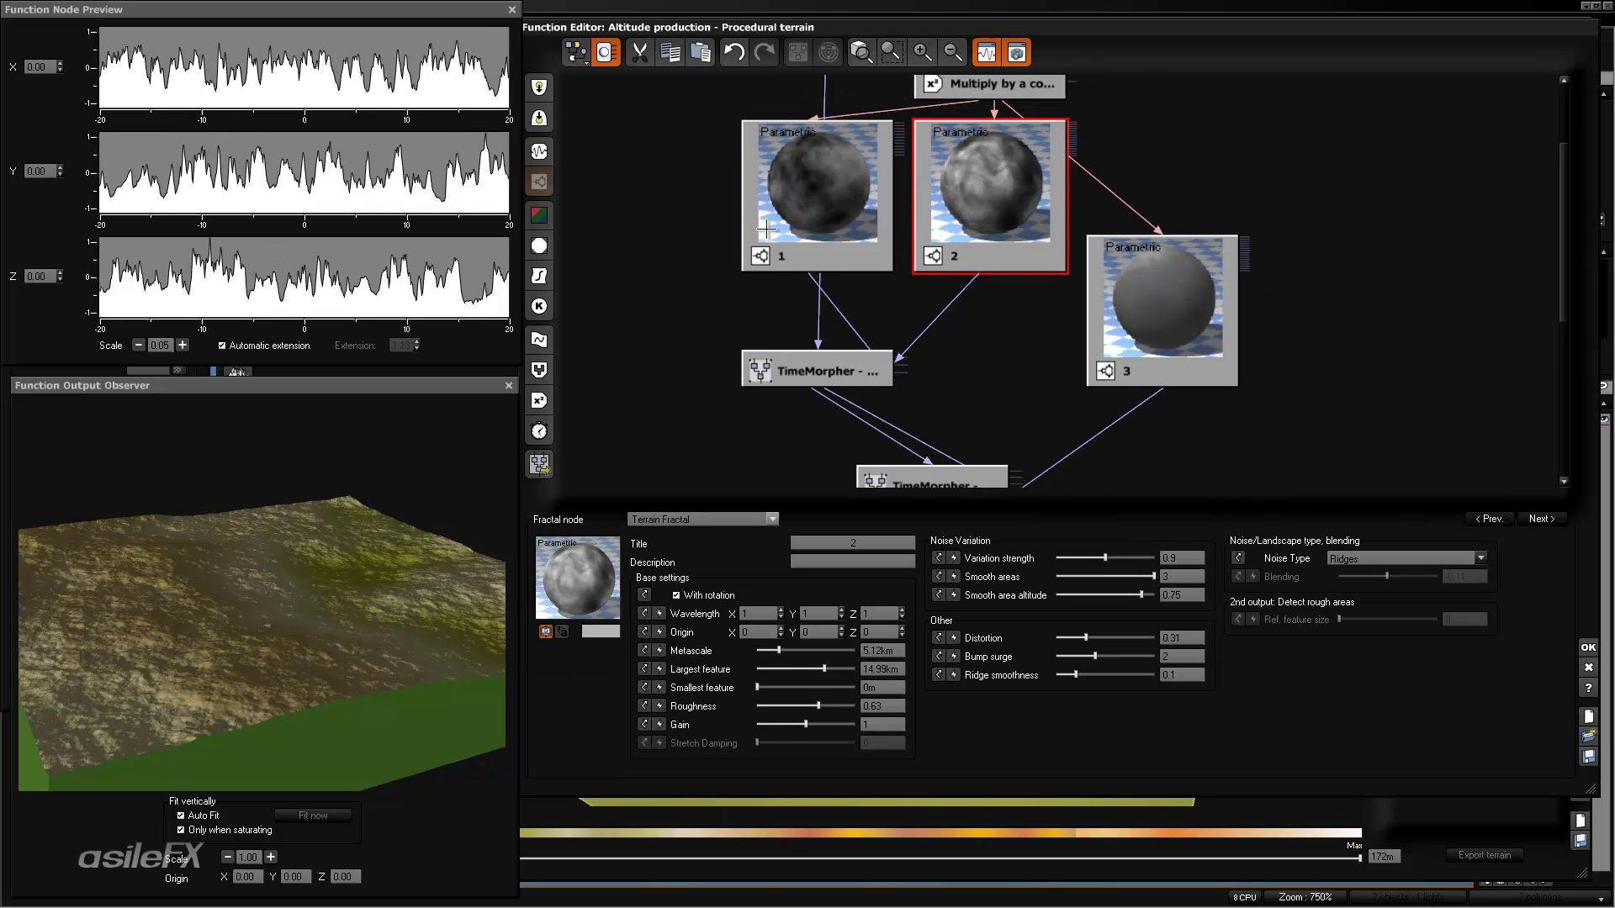
middle_click_drag(789, 177, 831, 259)
left_click(831, 259)
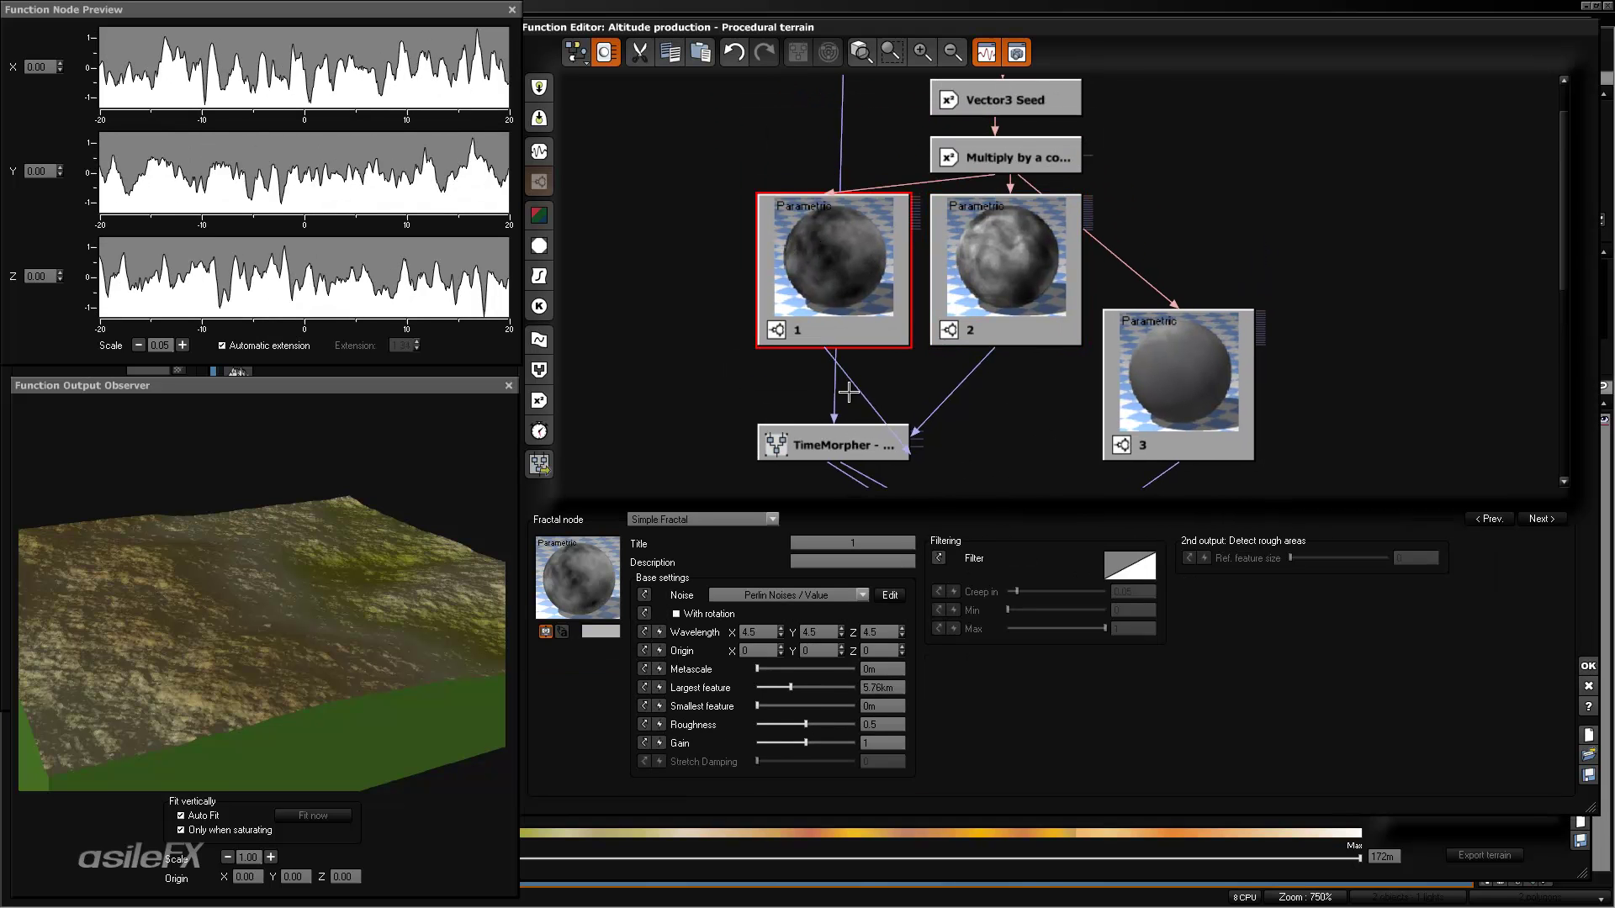
- Set the upper TimeMorpher's Pre Delay to 2
left_click(870, 441)
middle_click_drag(976, 463, 910, 325)
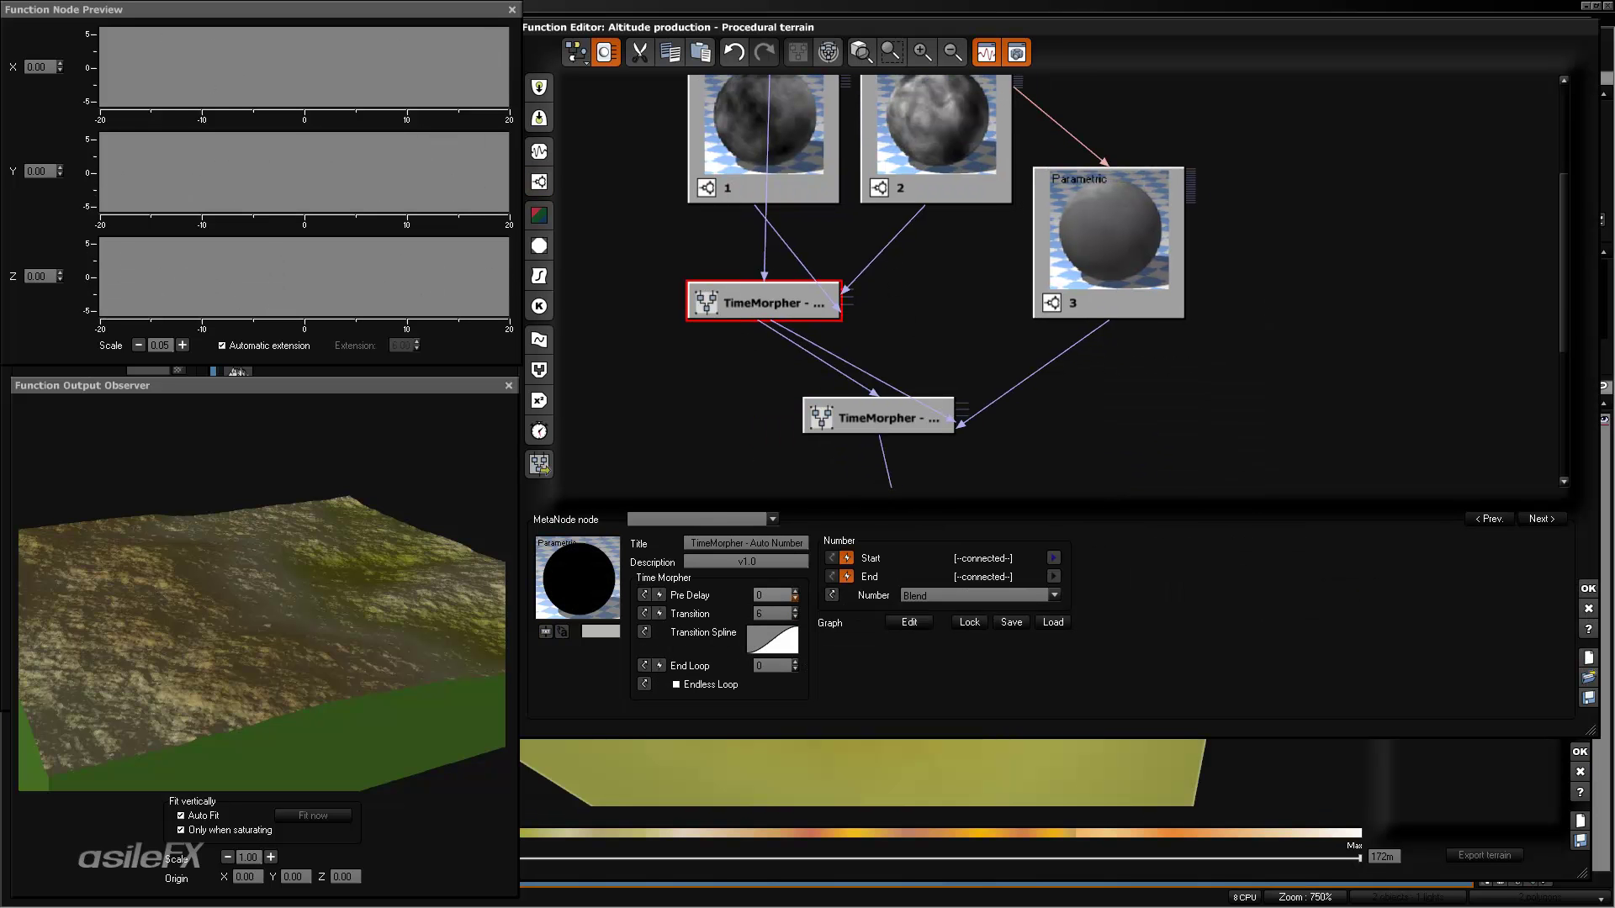
left_click(769, 595)
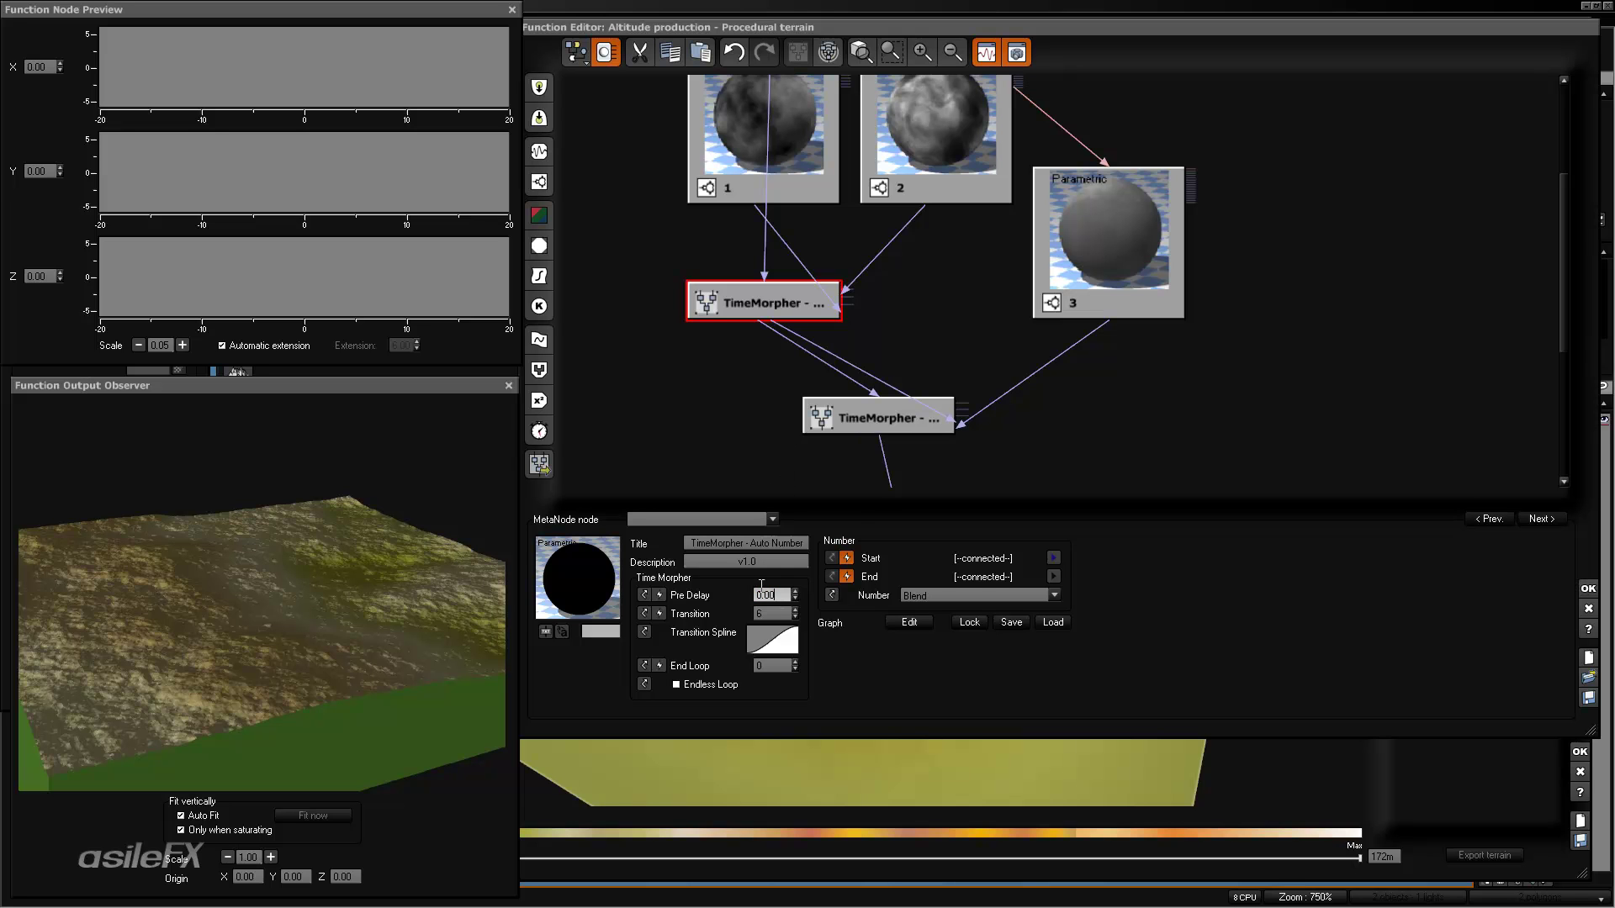
double_click(765, 595)
type("2")
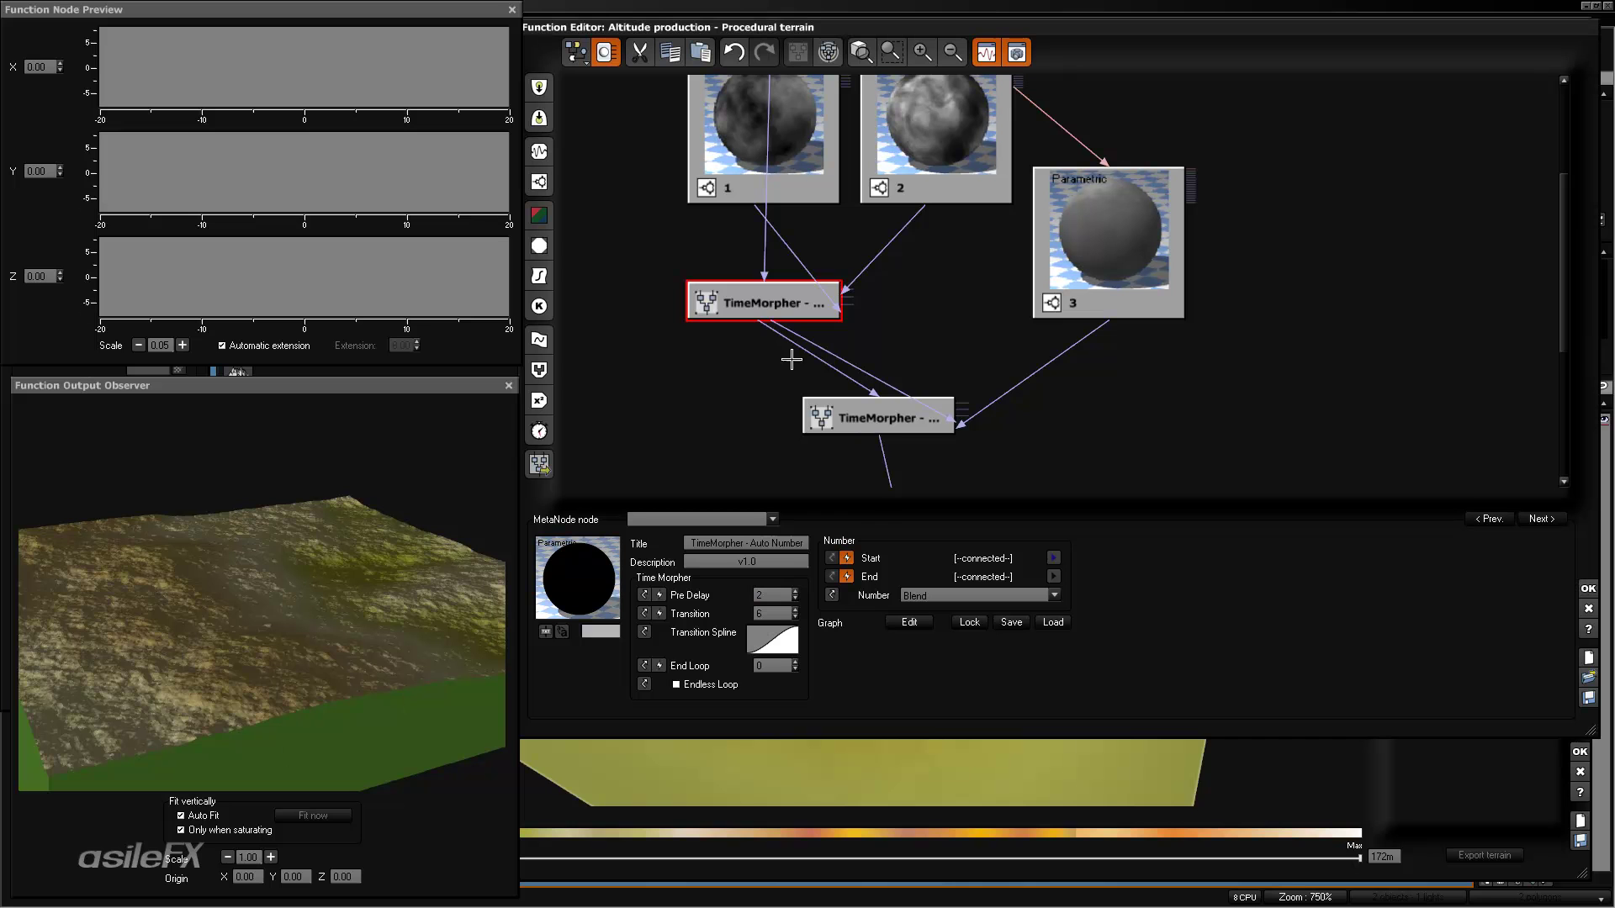
left_click(856, 420)
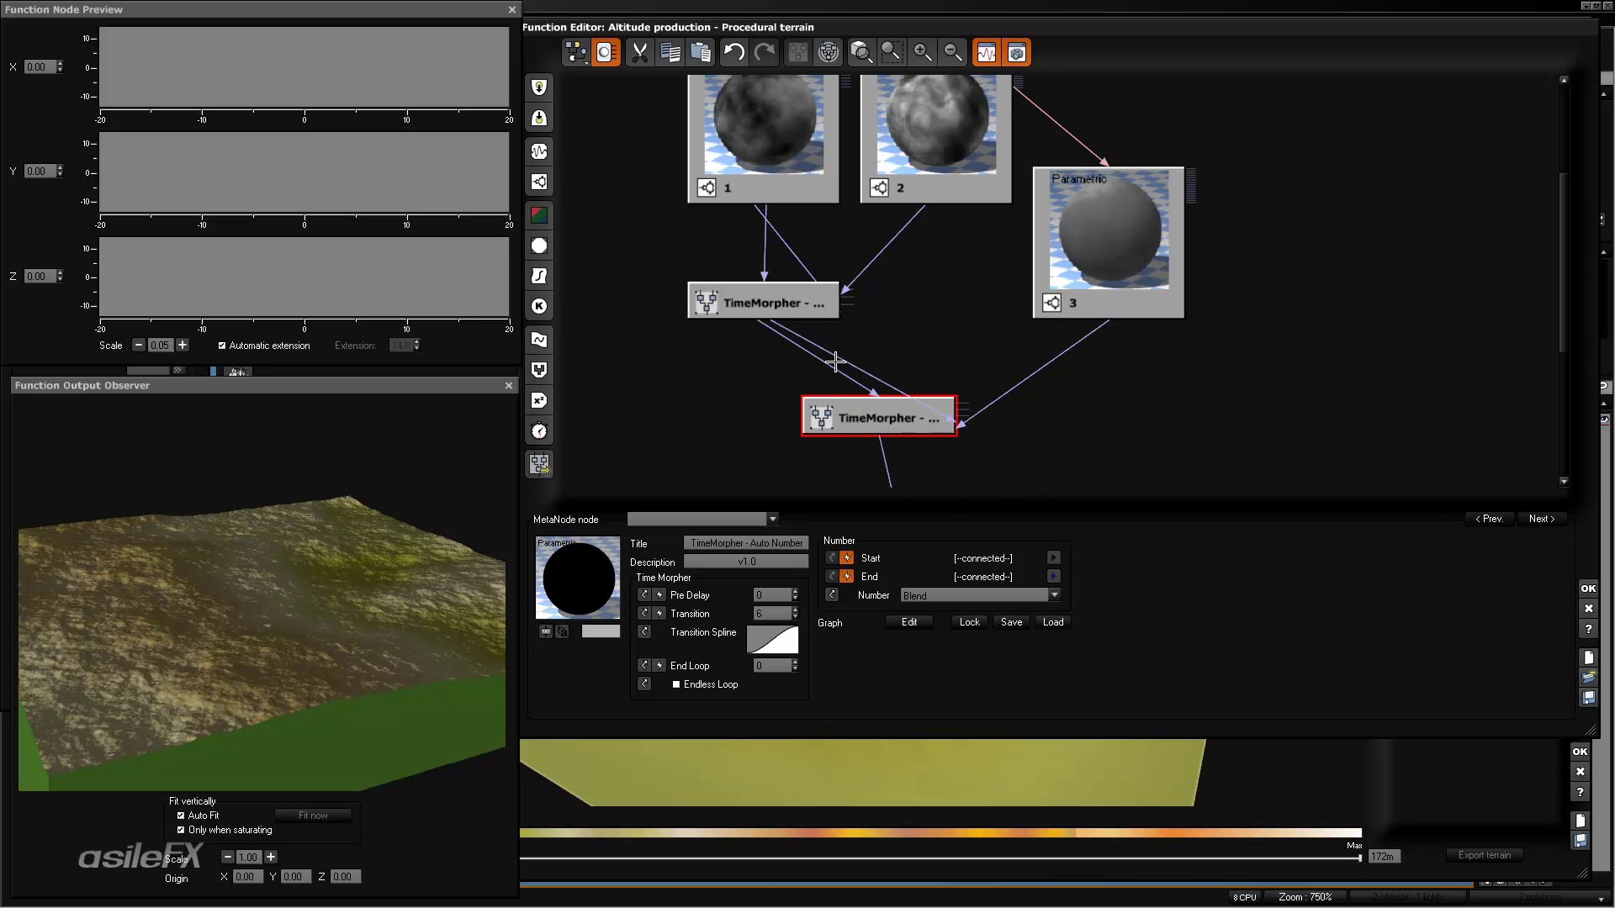
left_click(786, 304)
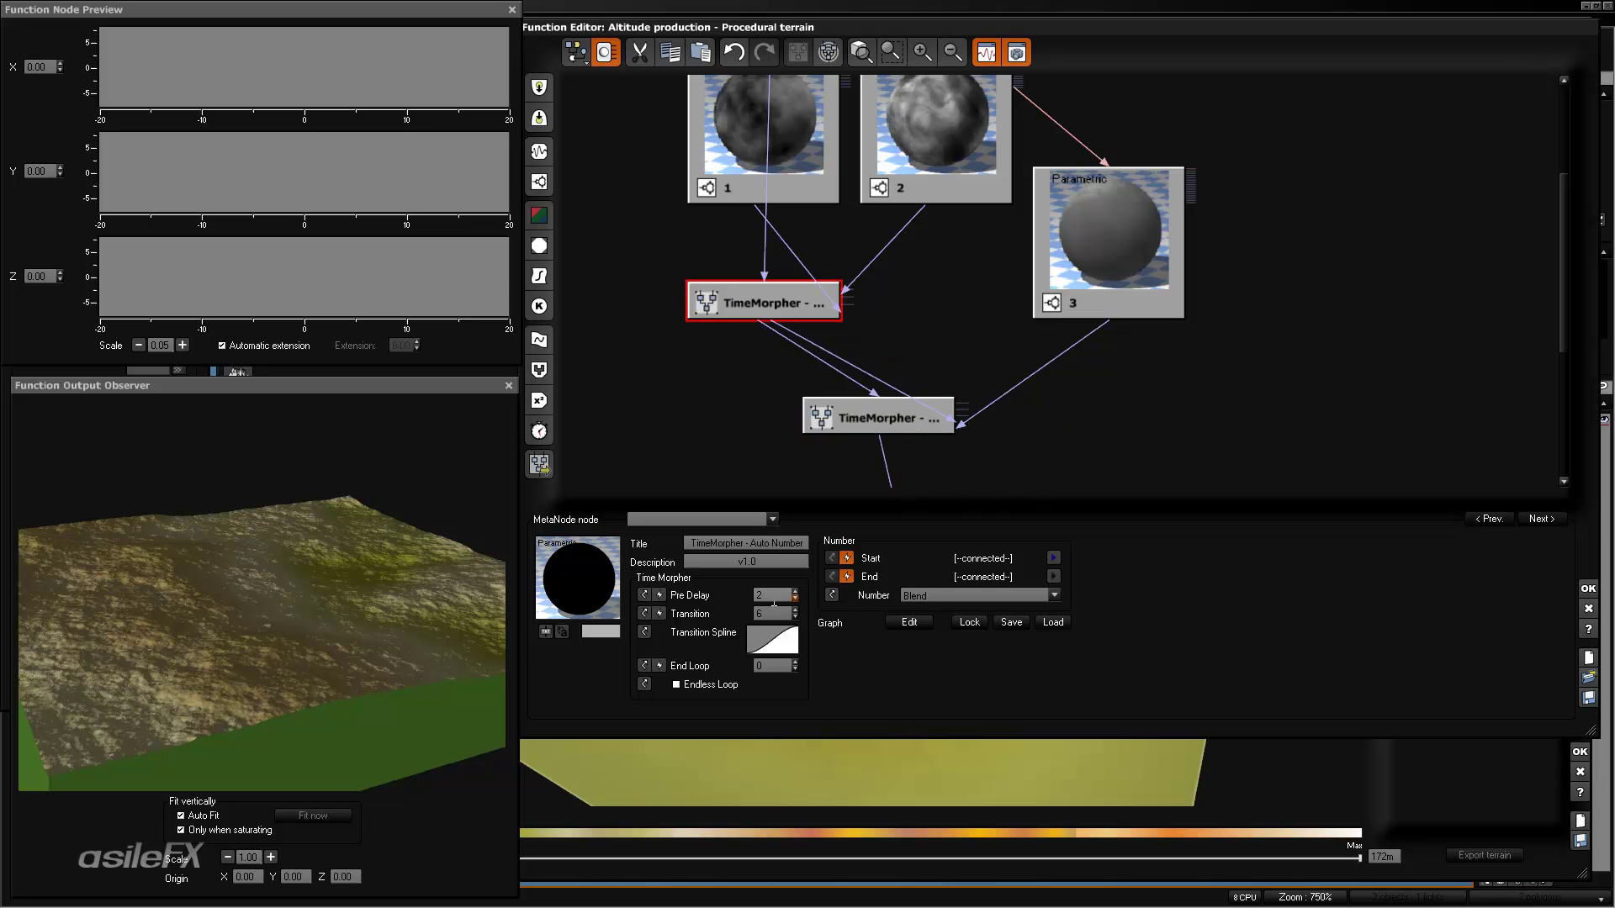
- Set the upper TimeMorpher's Pre Delay to 0
left_click(770, 595)
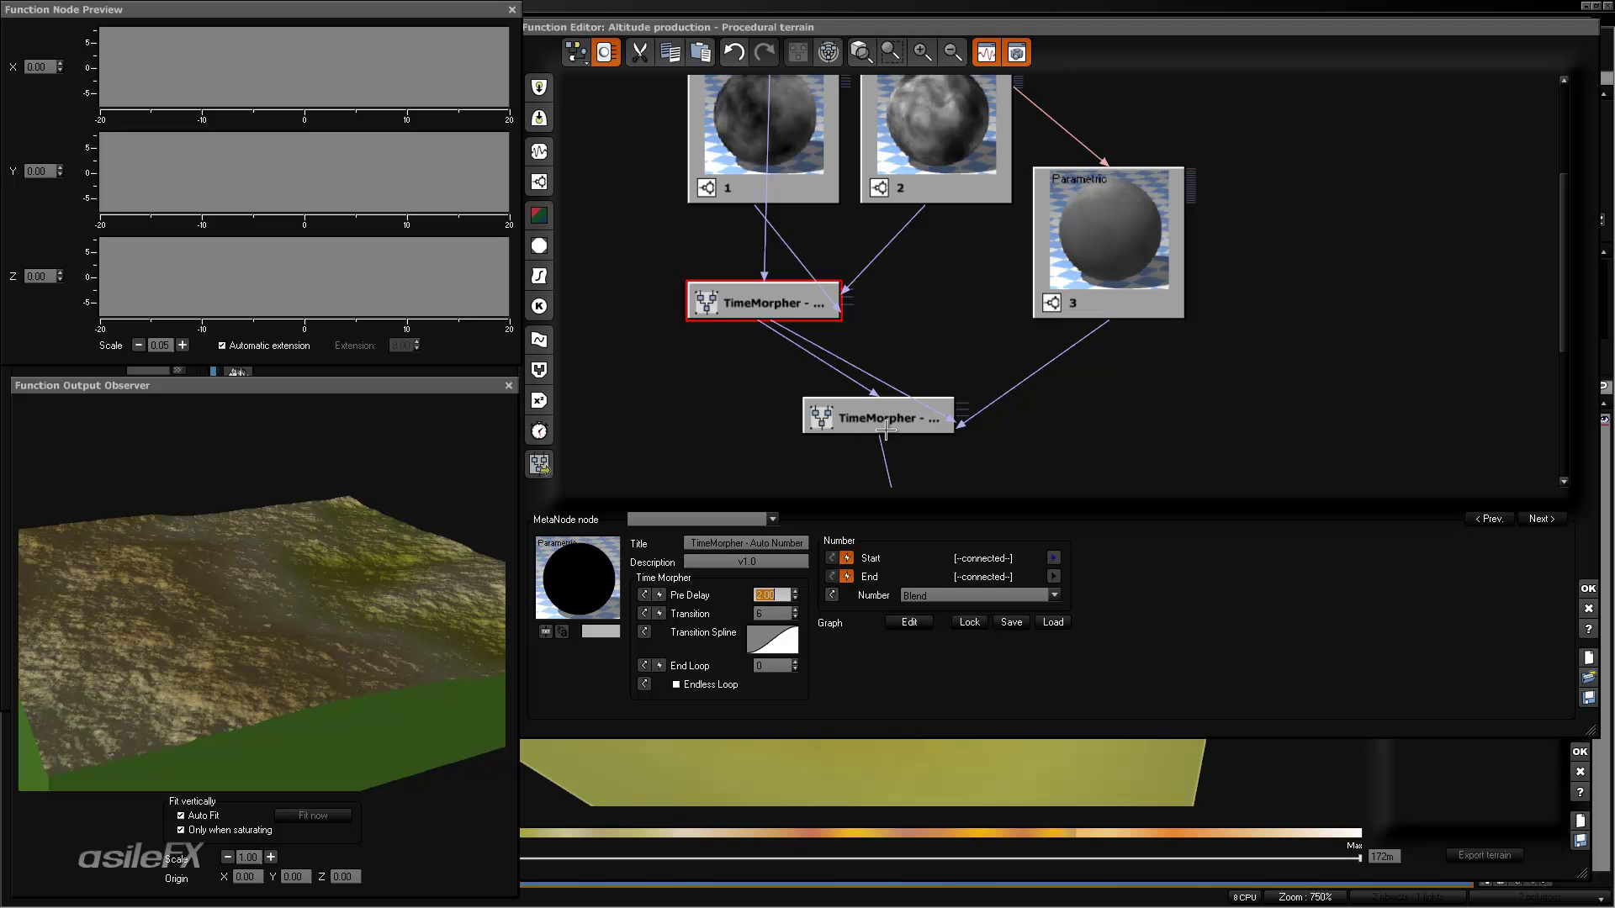
type("0")
key("Return")
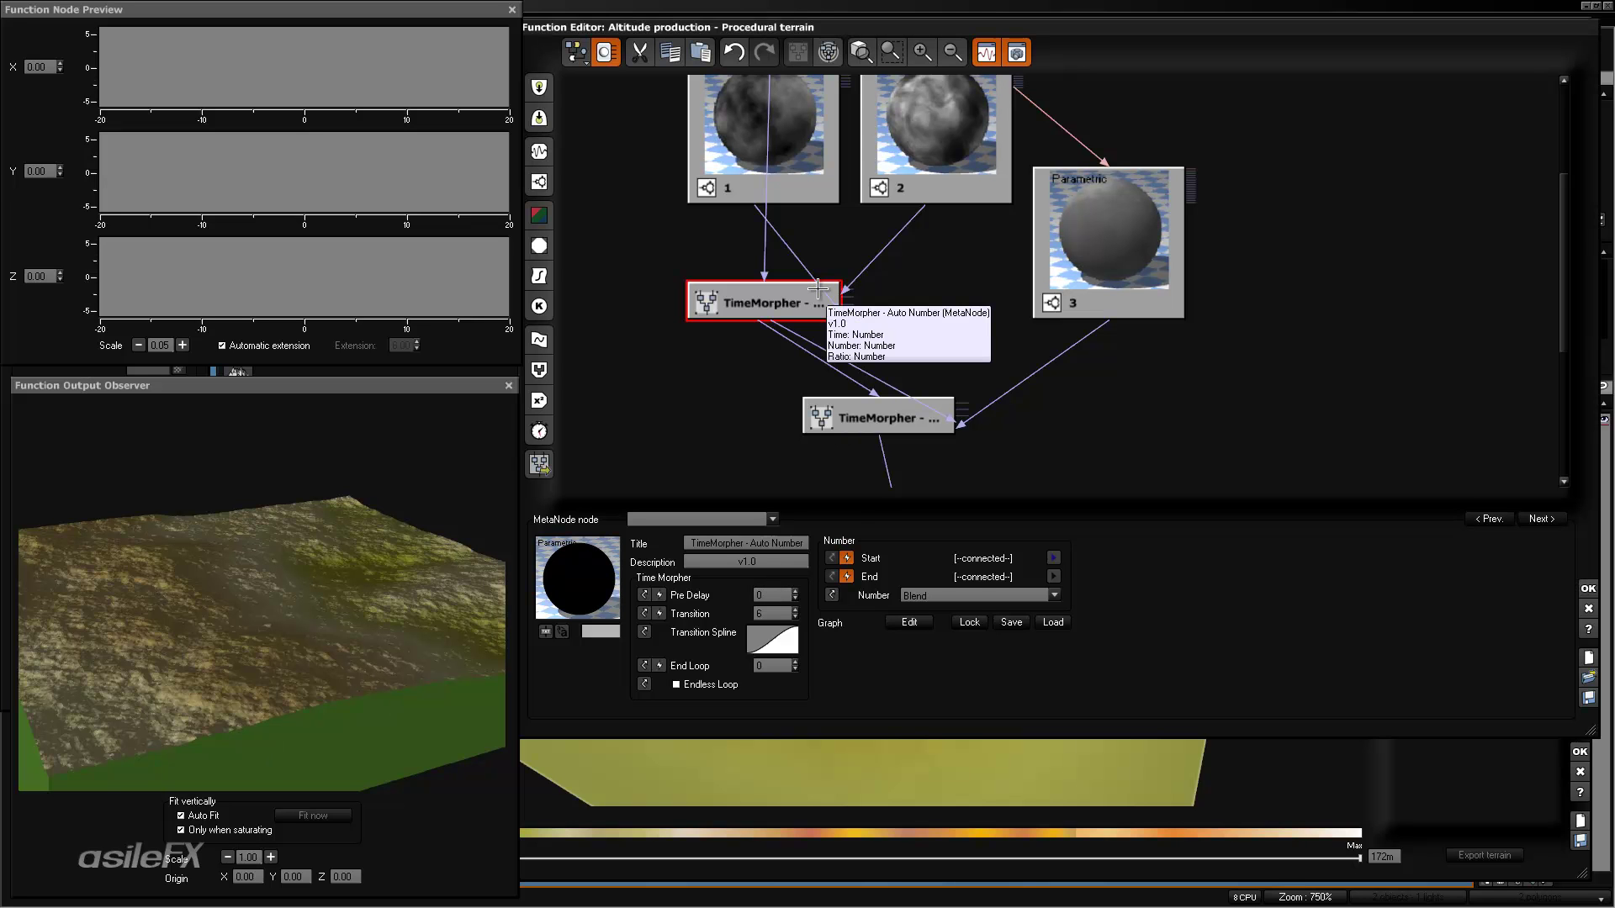
left_click(766, 613)
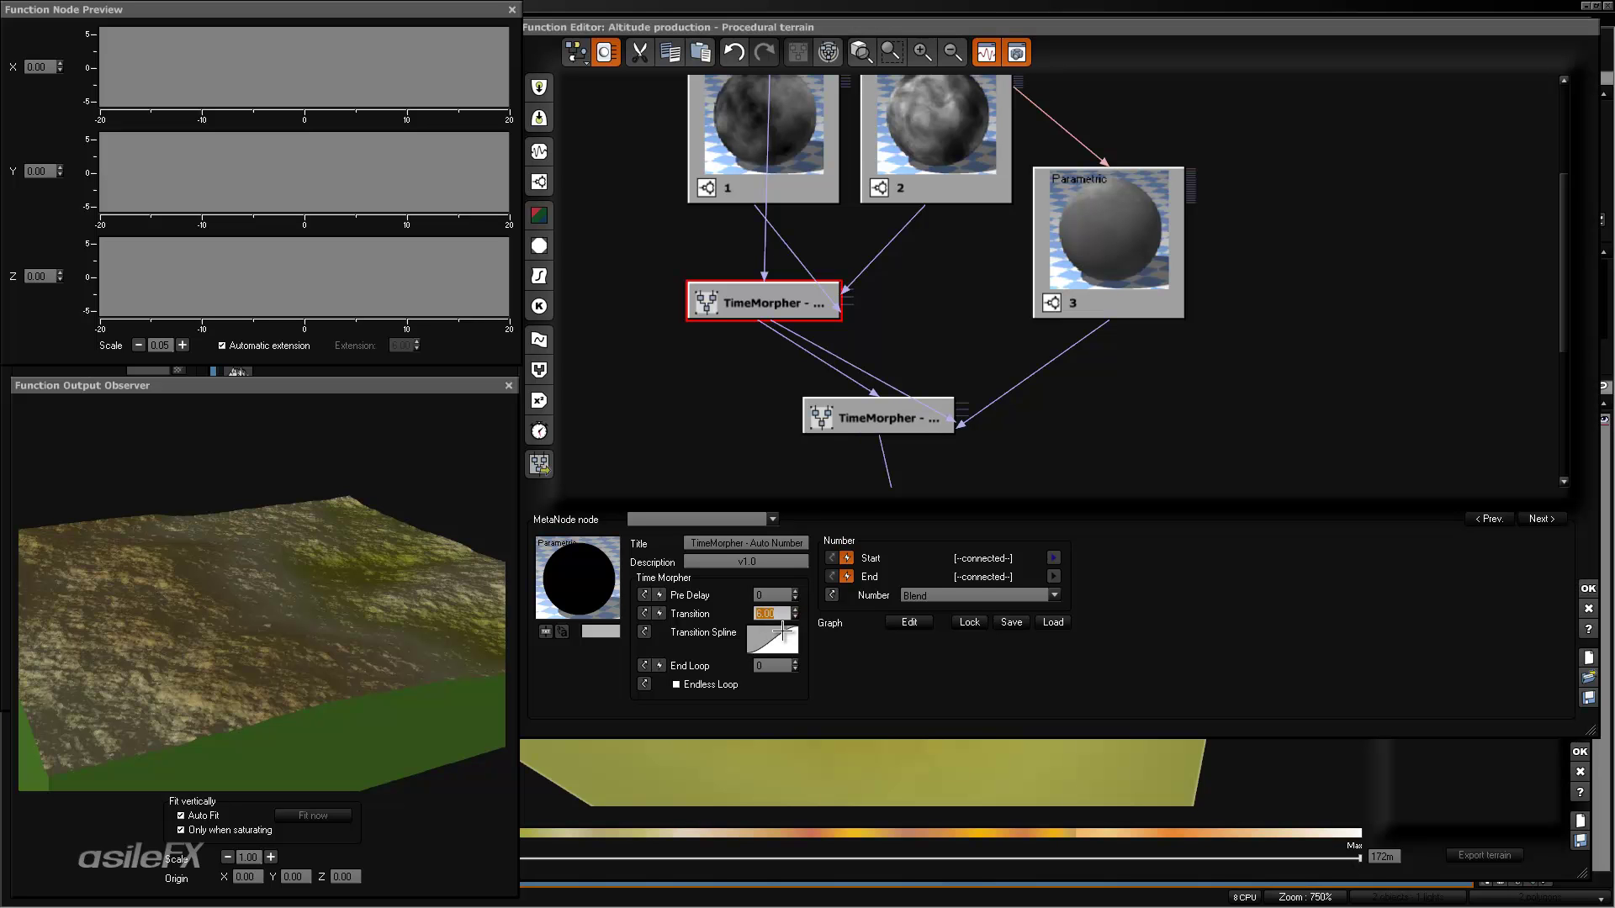
key("Return")
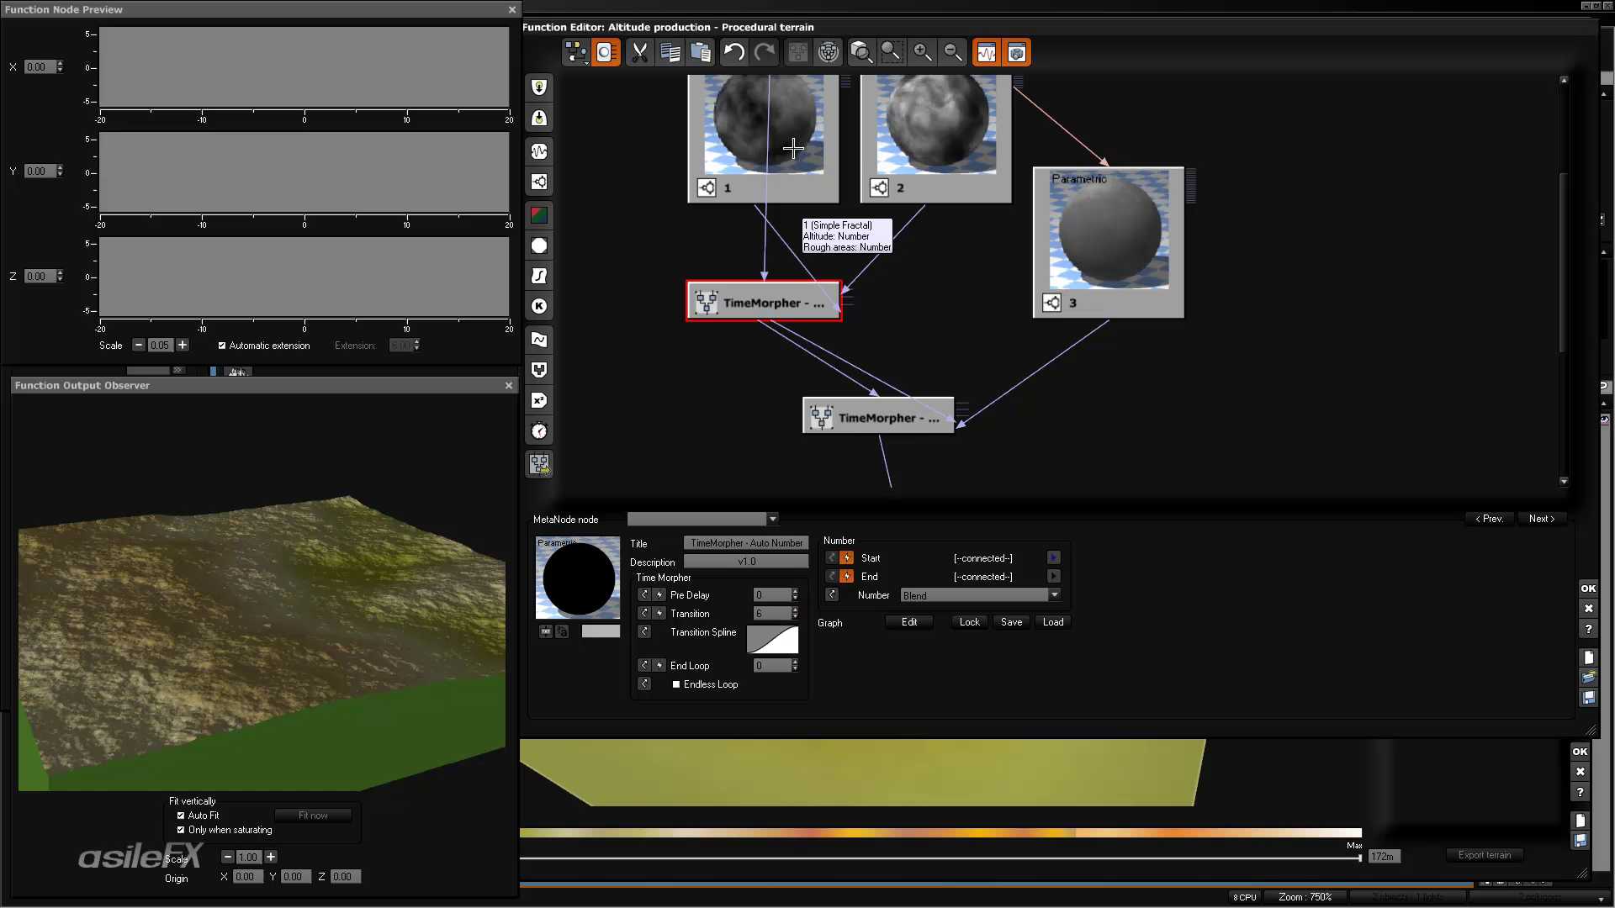
- Set the upper TimeMorpher's Transition to 3 for the morph between fractals 1 and 2
left_click(793, 148)
left_click(919, 158)
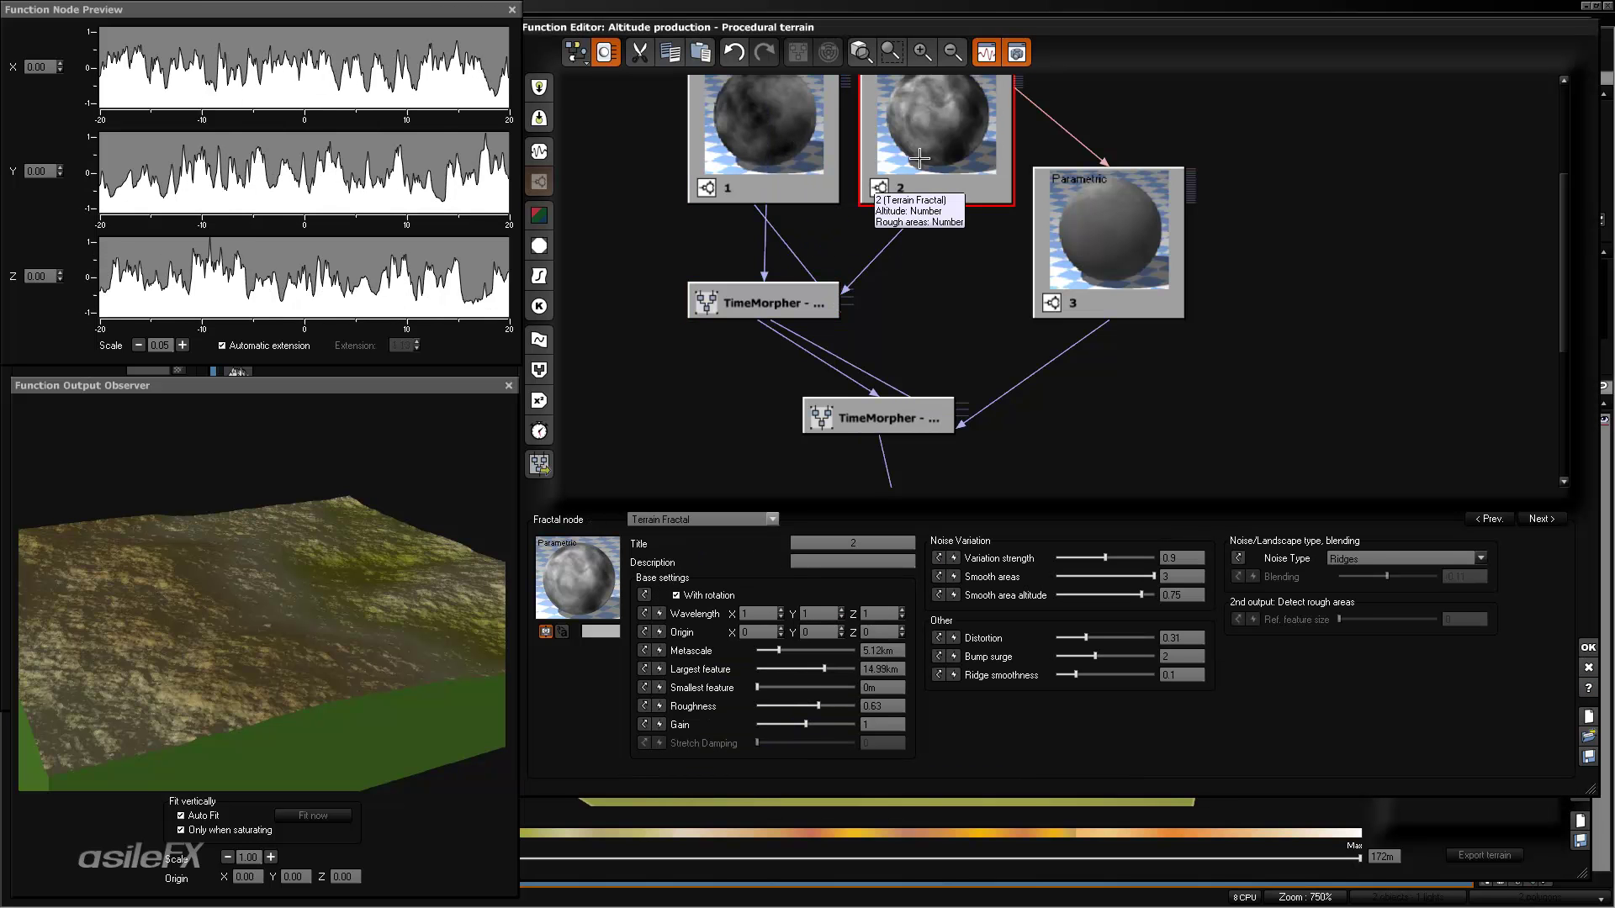
right_click_drag(839, 219, 852, 322)
left_click(809, 403)
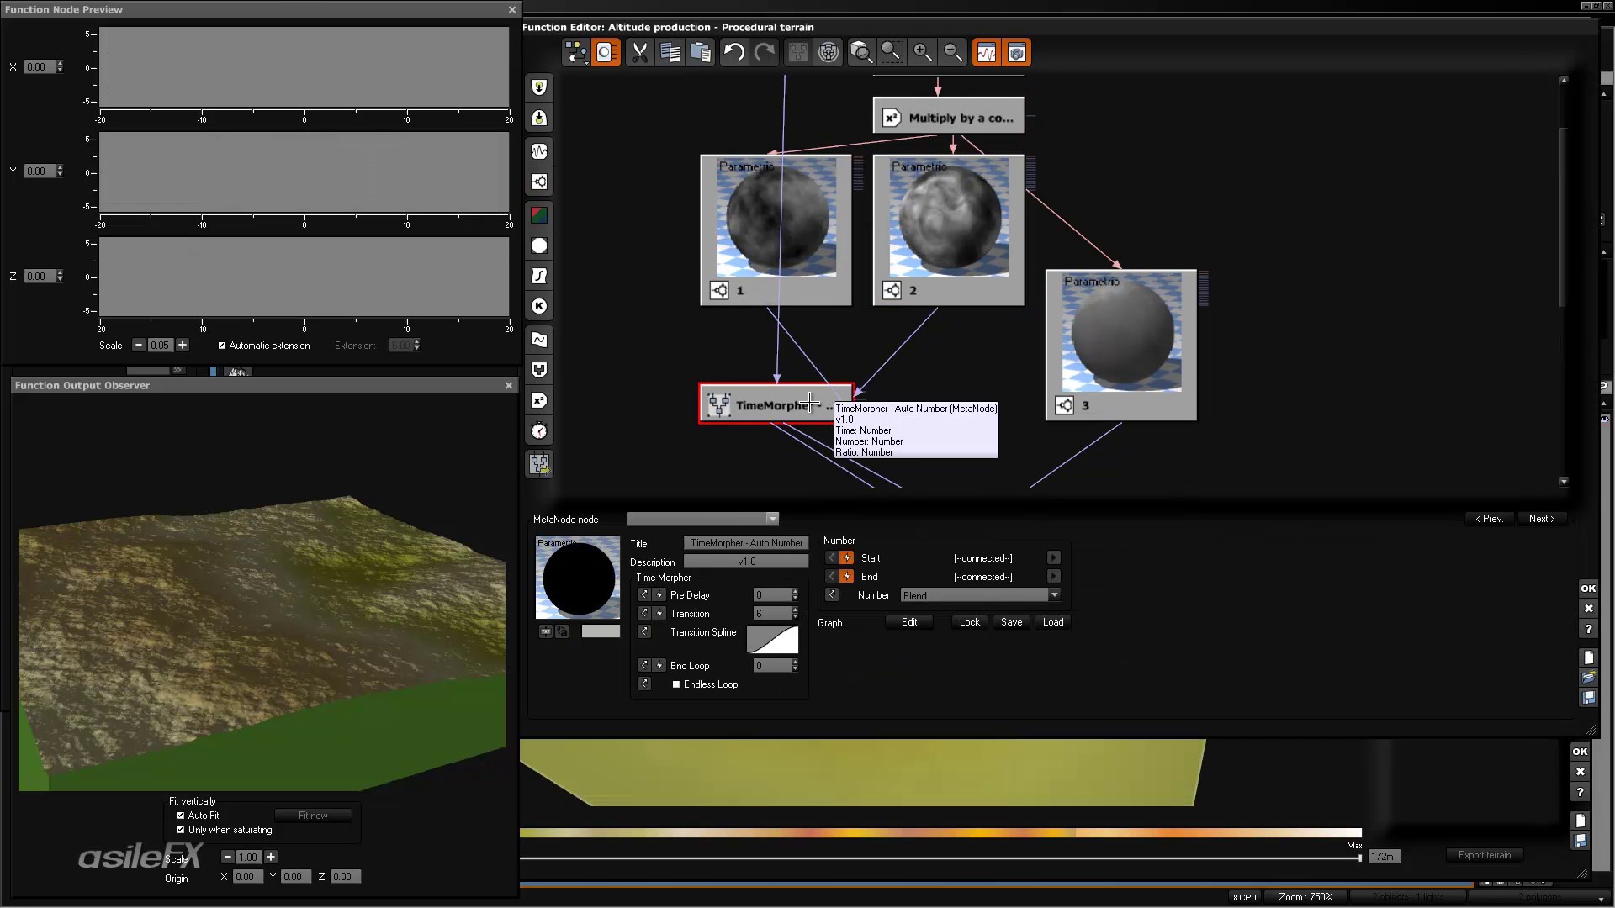
left_click(767, 614)
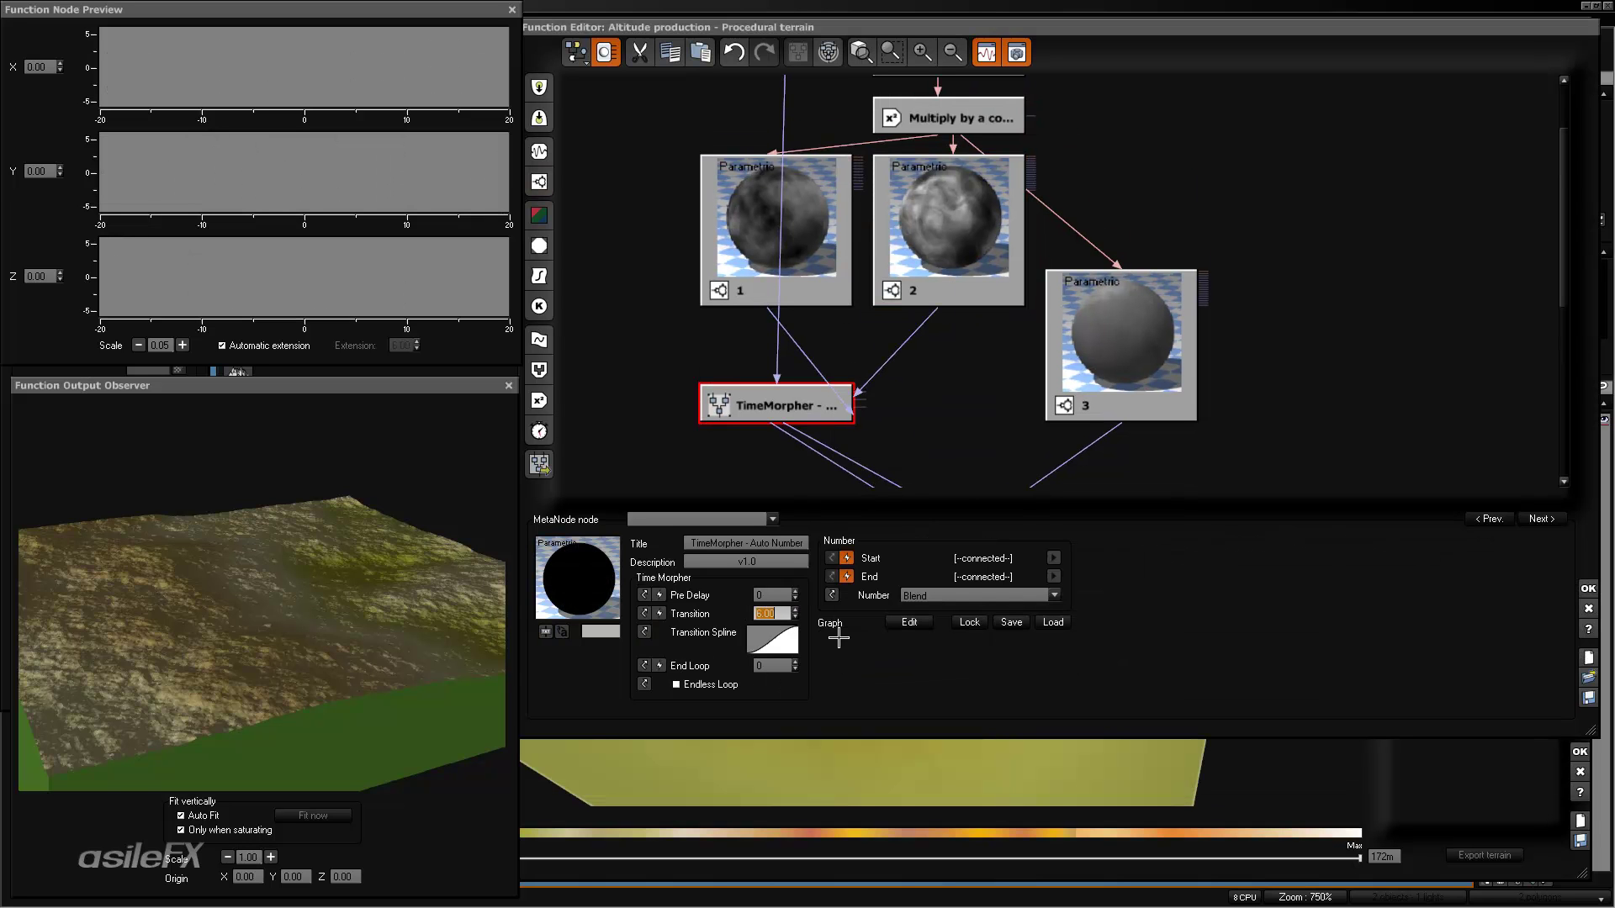
type("3")
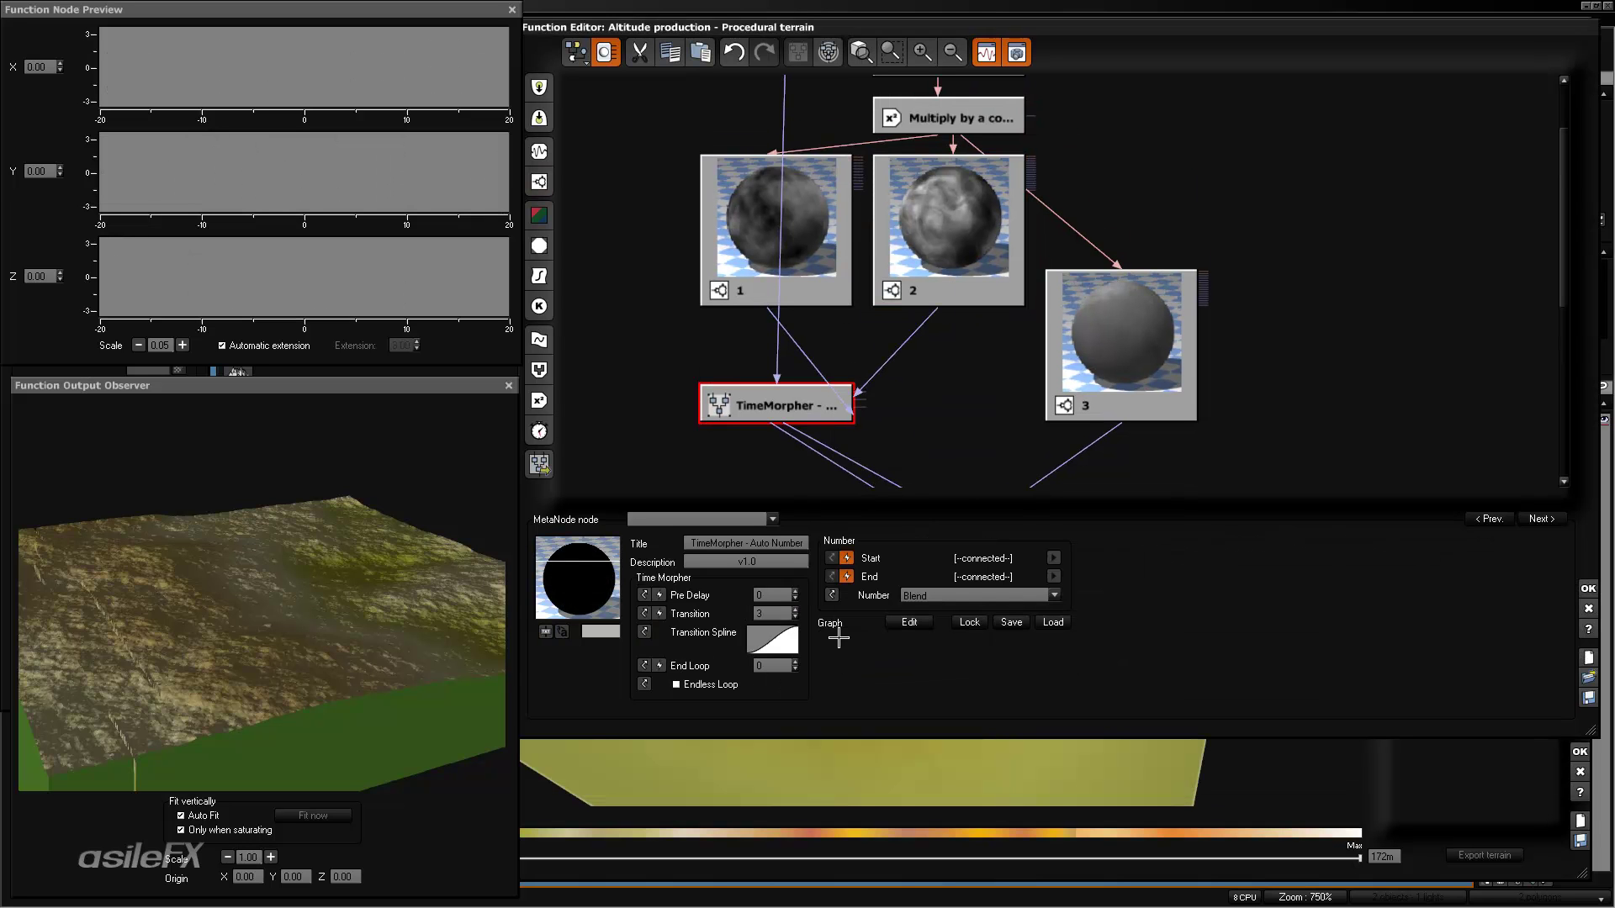
key("Return")
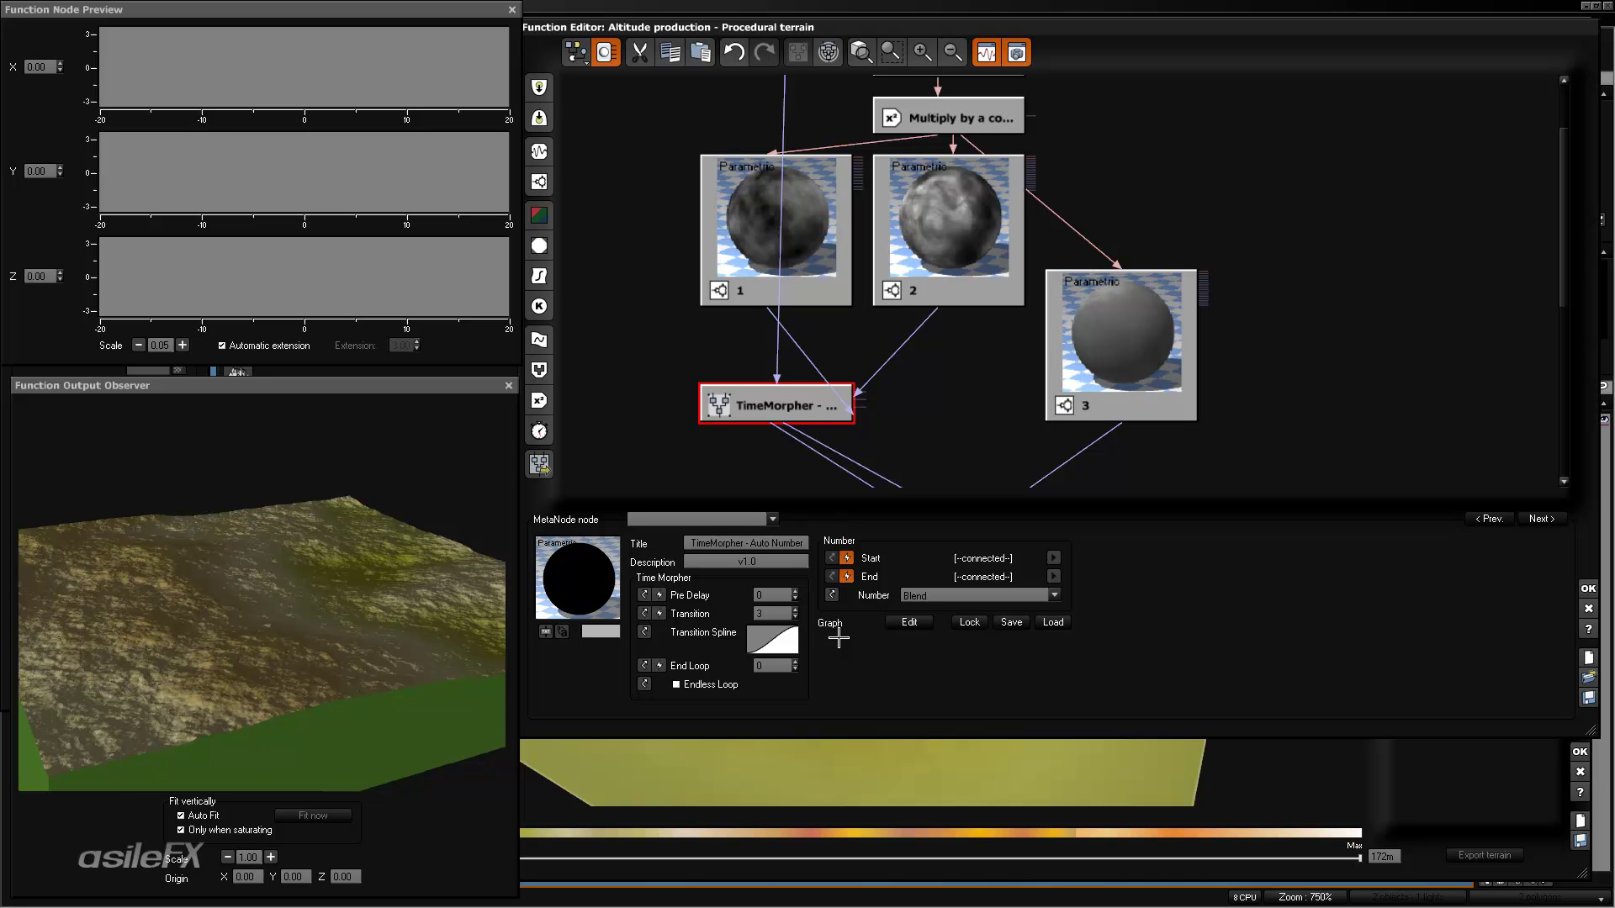
- Try a straight-line profile for the upper TimeMorpher's Transition Spline and return it to the smooth curve
left_click(788, 223)
left_click(893, 215)
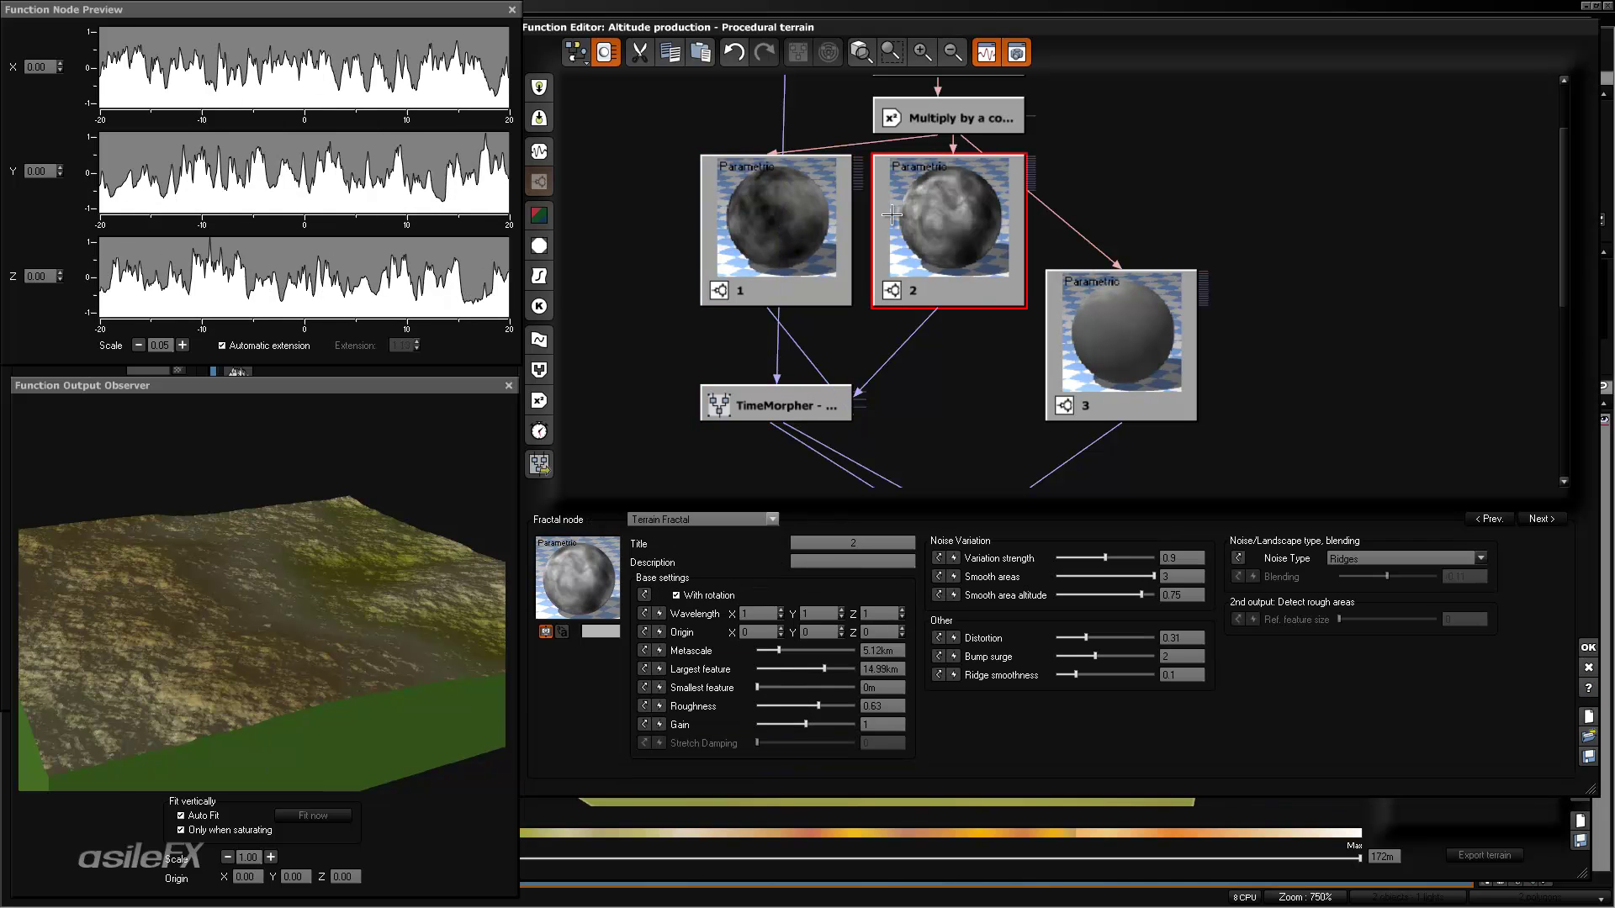
left_click(831, 395)
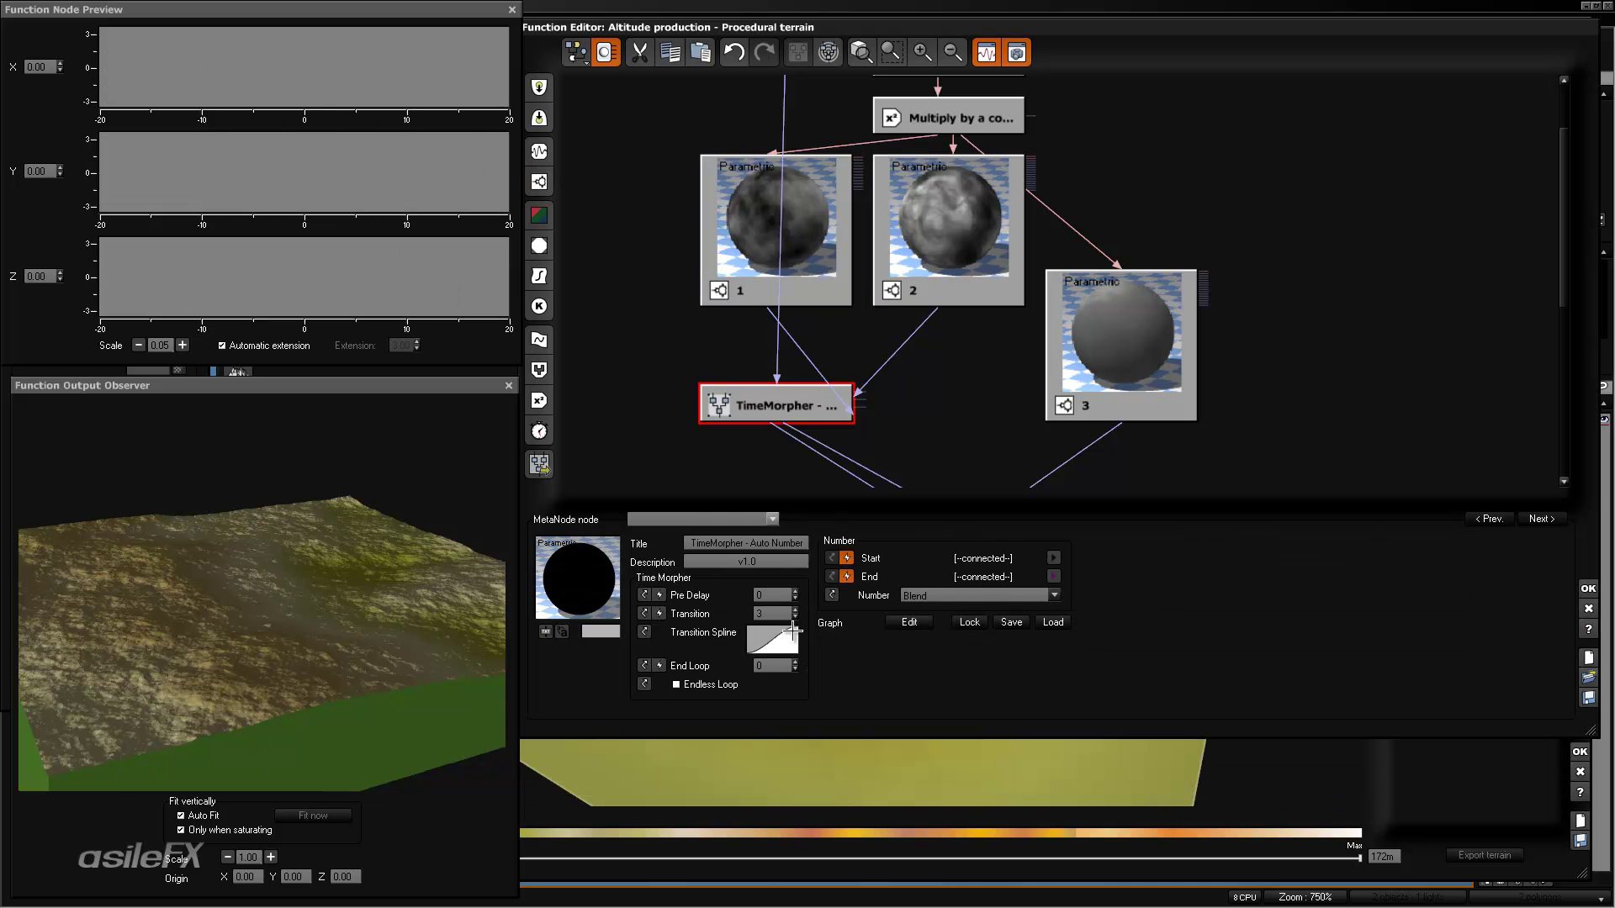
right_click(766, 637)
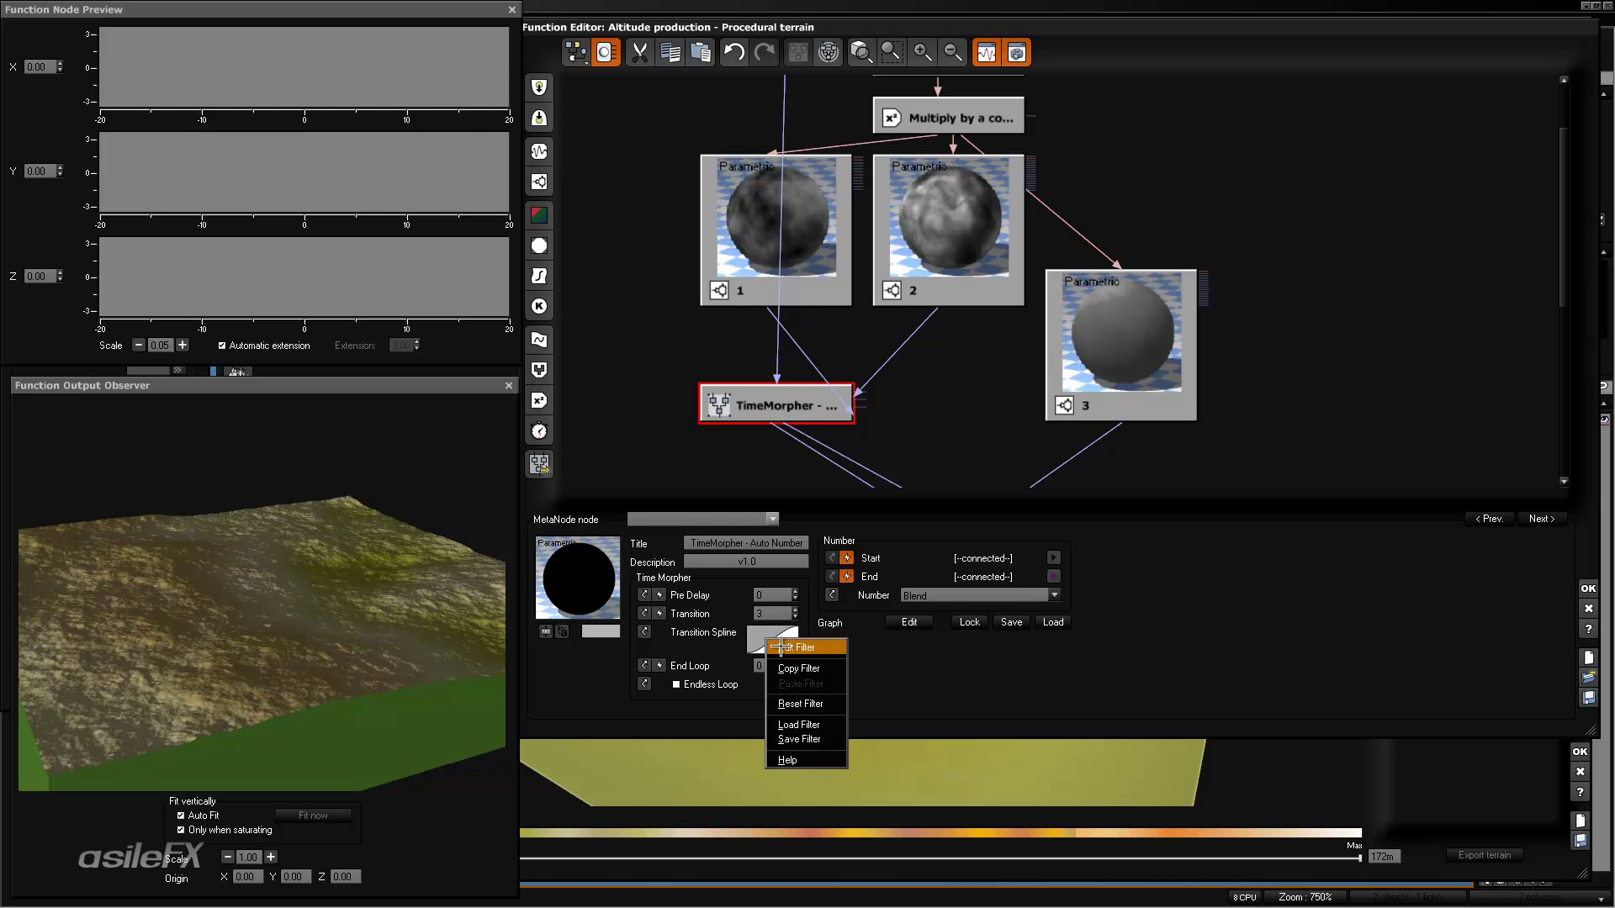
left_click(796, 648)
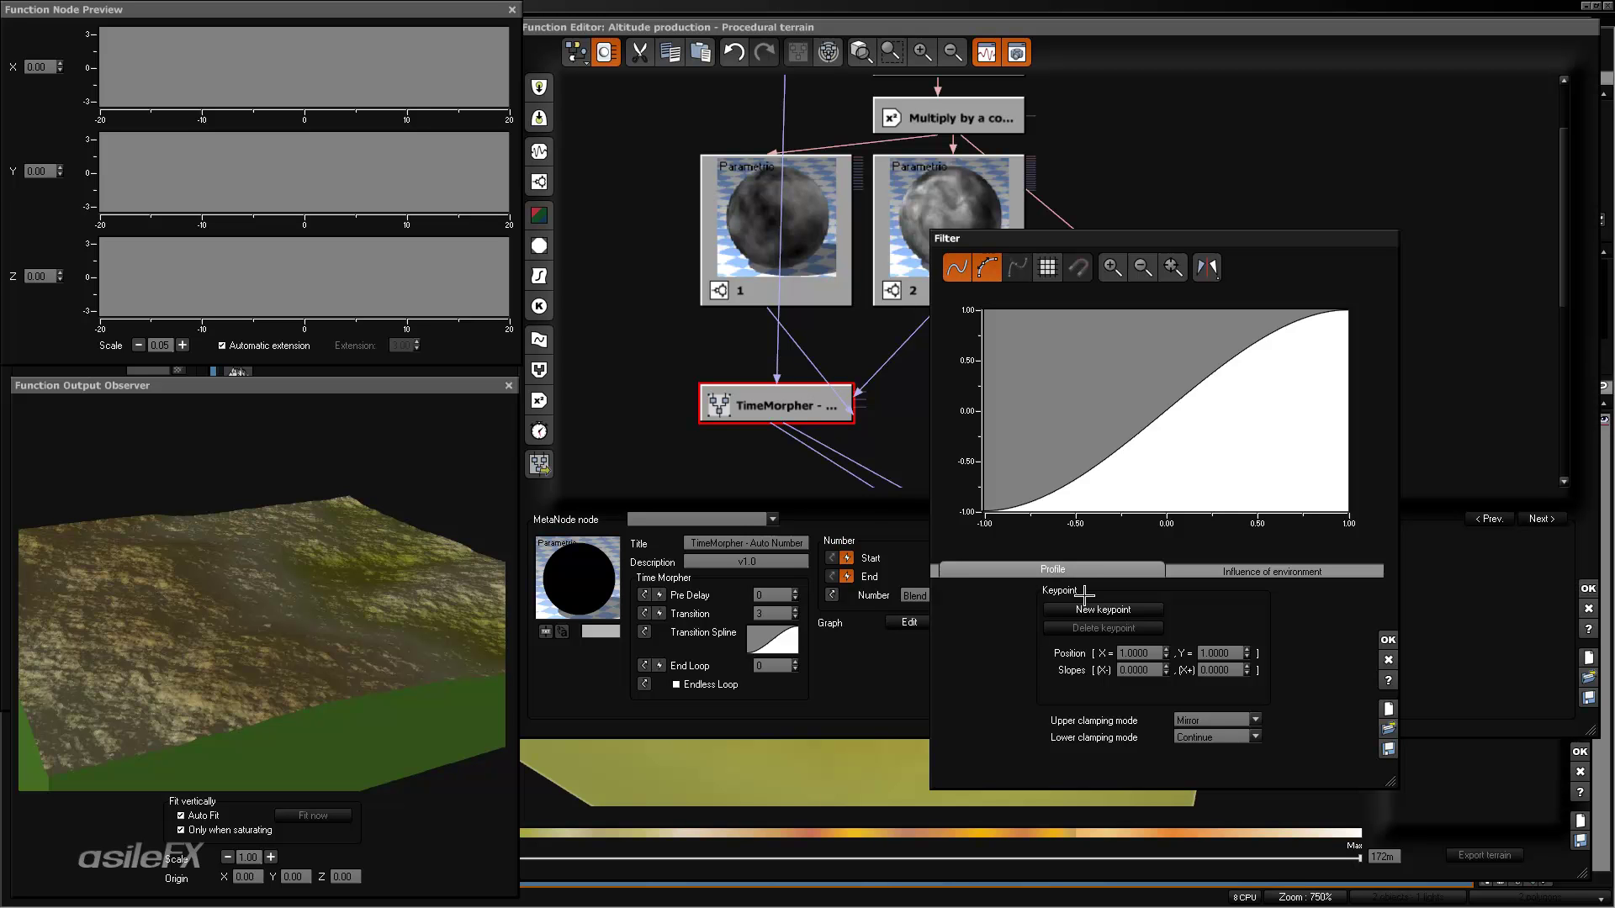
left_click(987, 268)
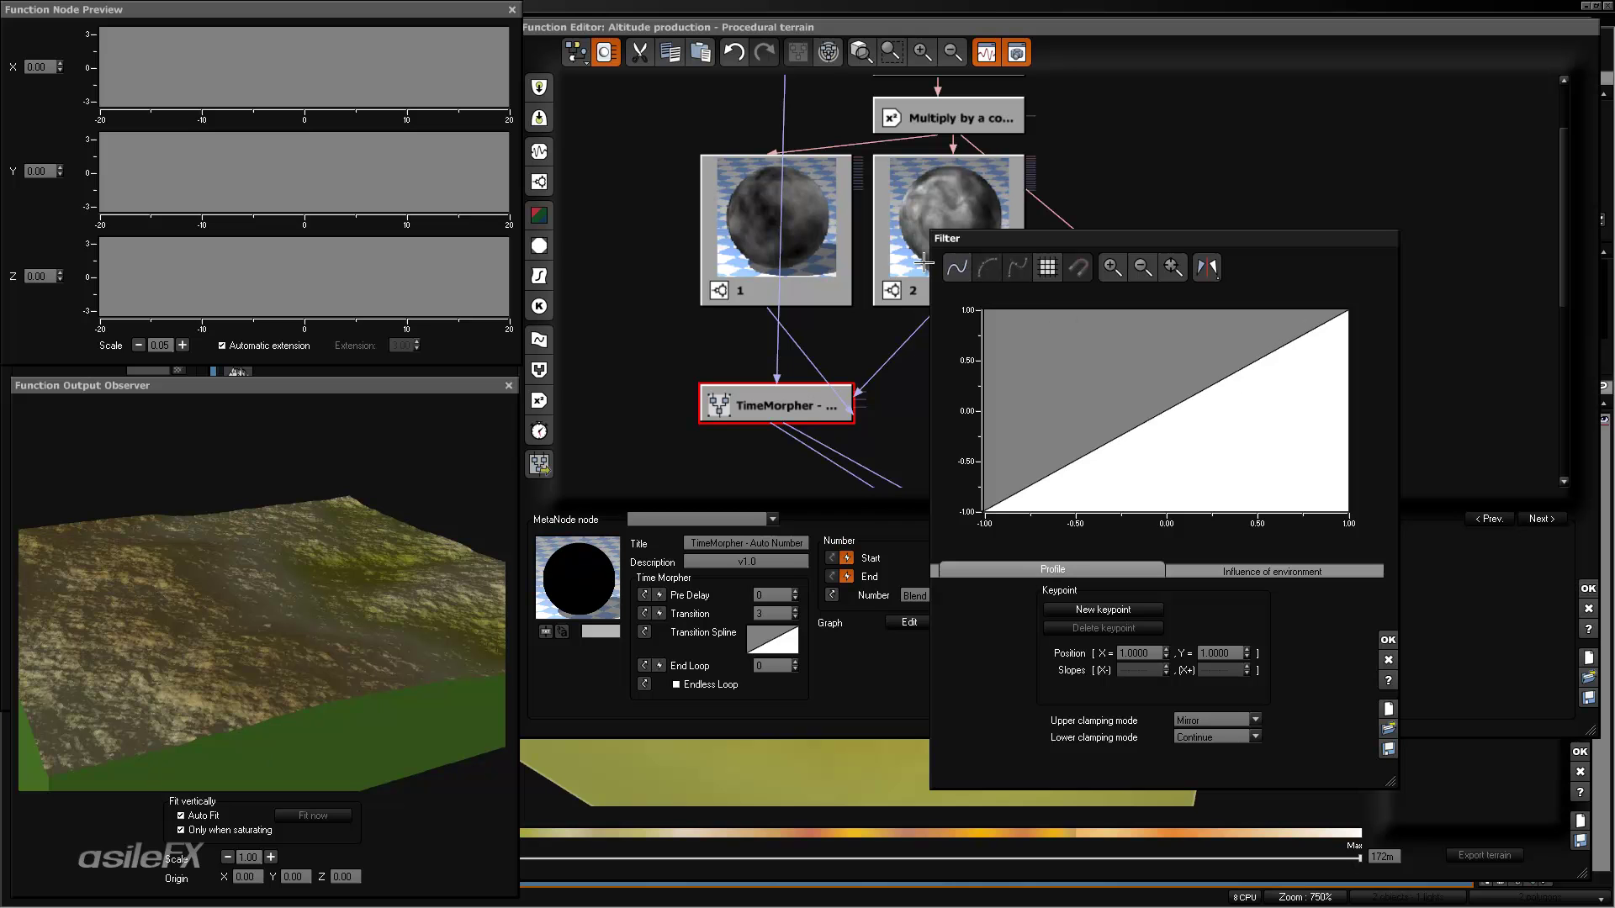
left_click(957, 266)
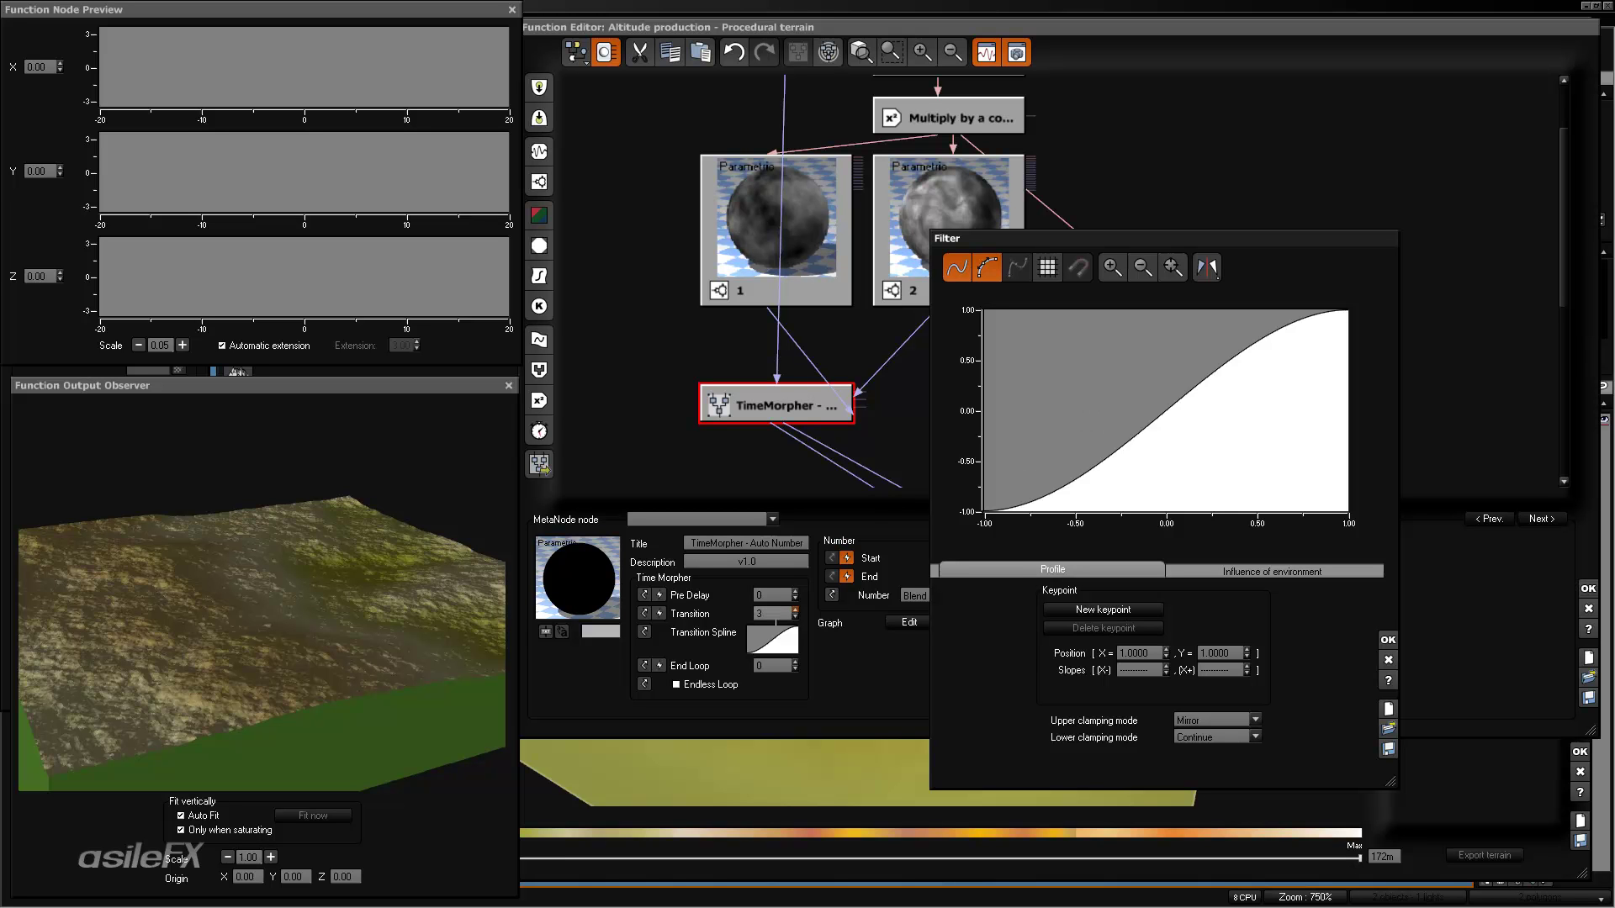
left_click(1388, 640)
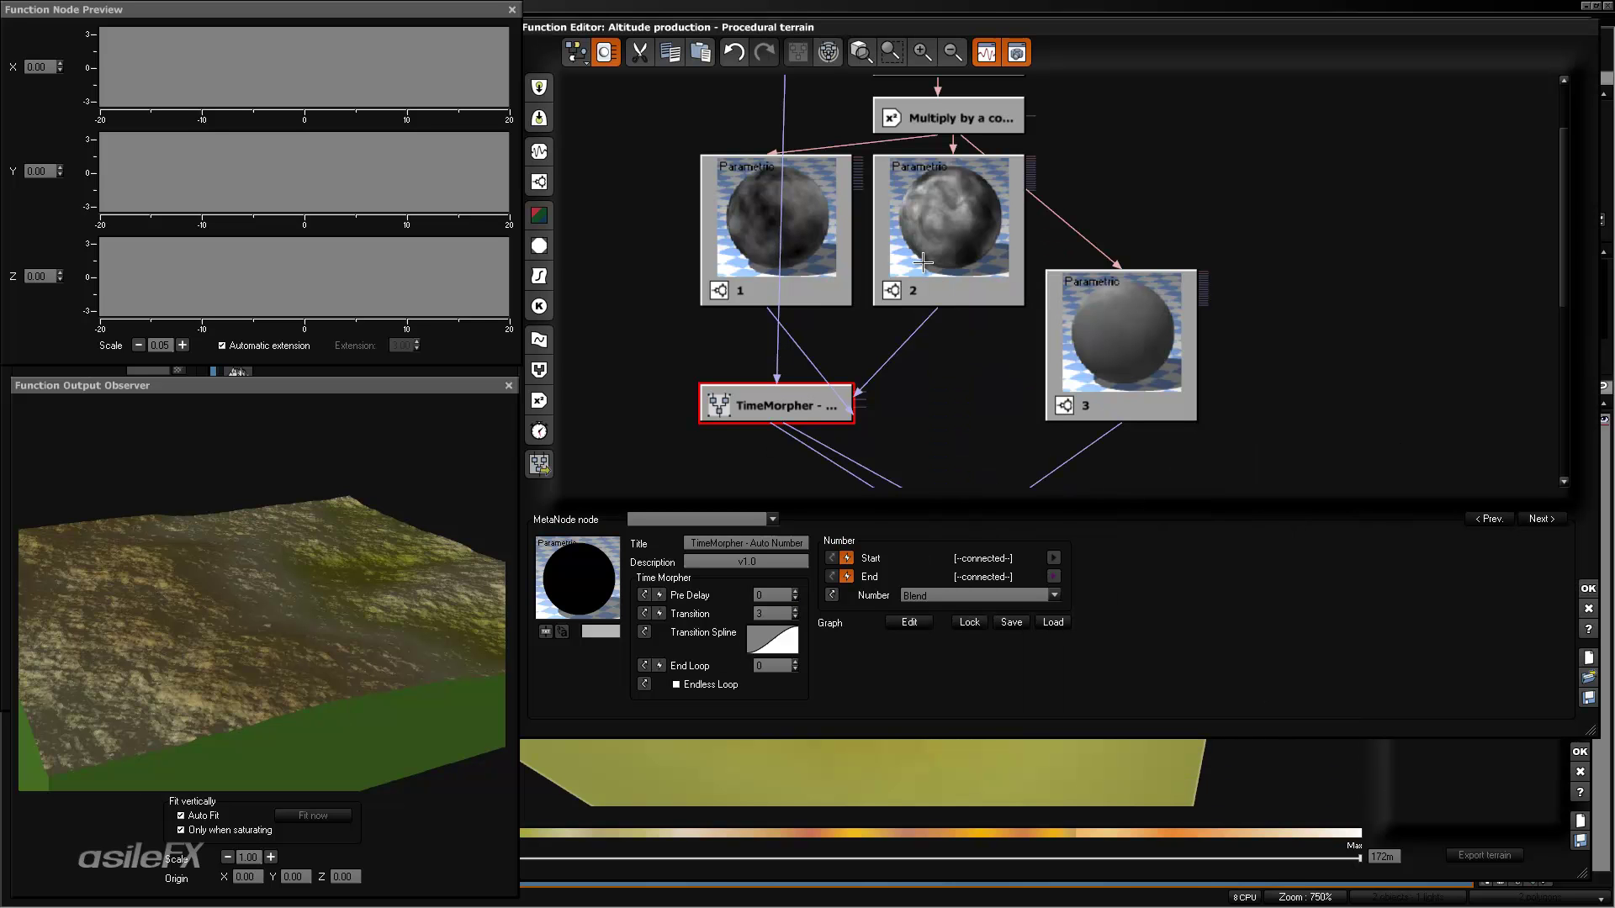
- Examine the upper clamping mode options in the upper TimeMorpher's Transition Spline filter without changing them
mouse_move(923, 263)
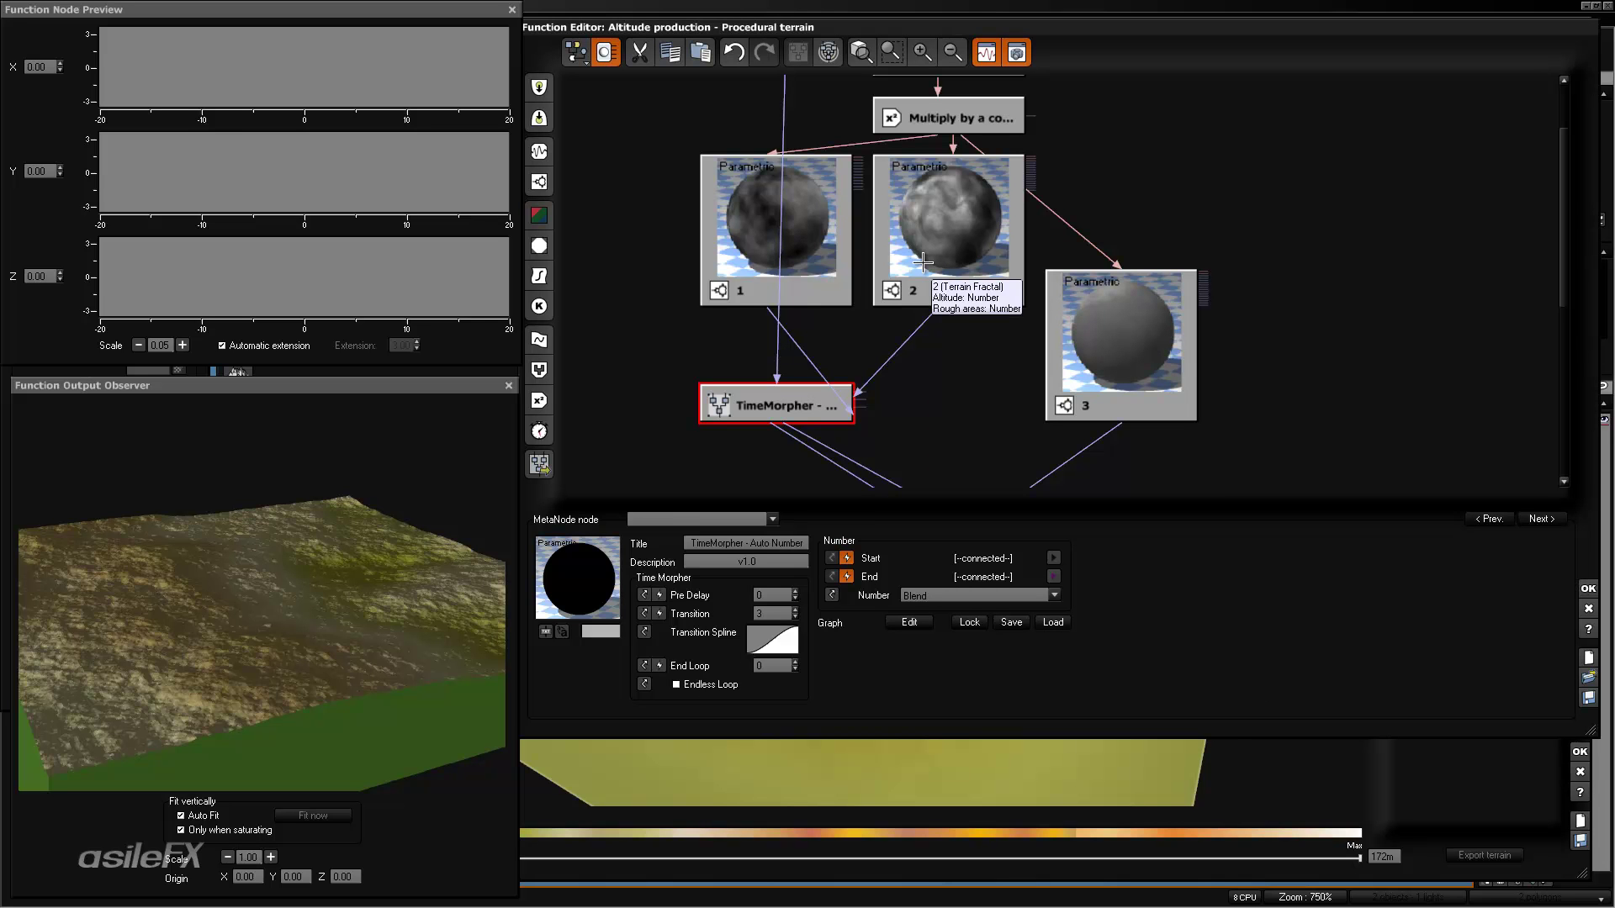
left_click(773, 639)
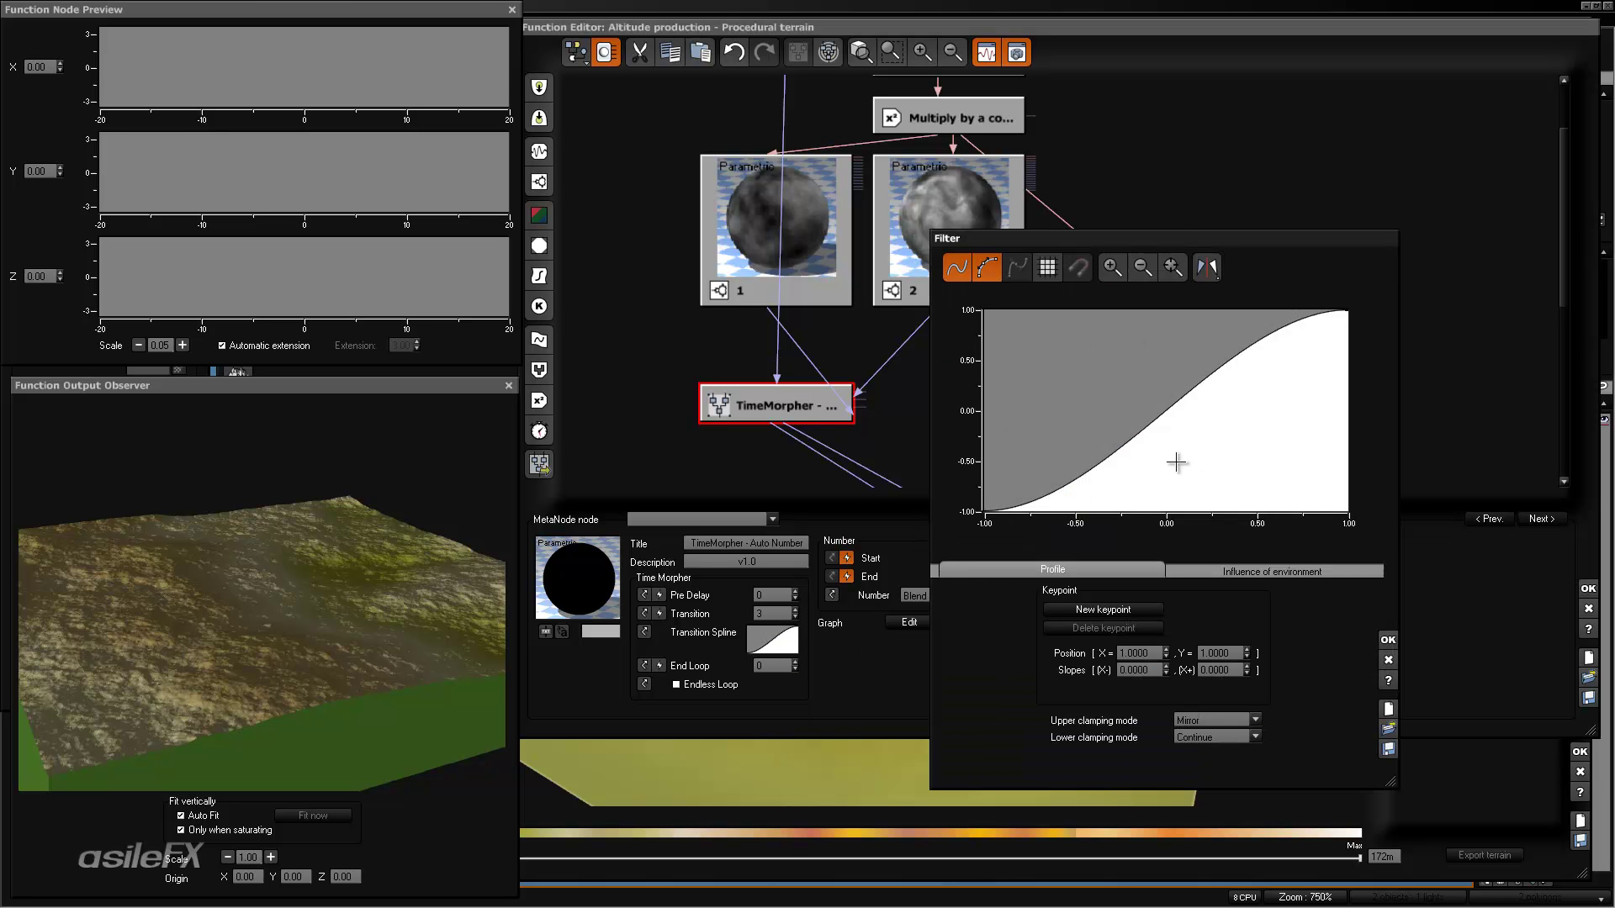
left_click(1251, 720)
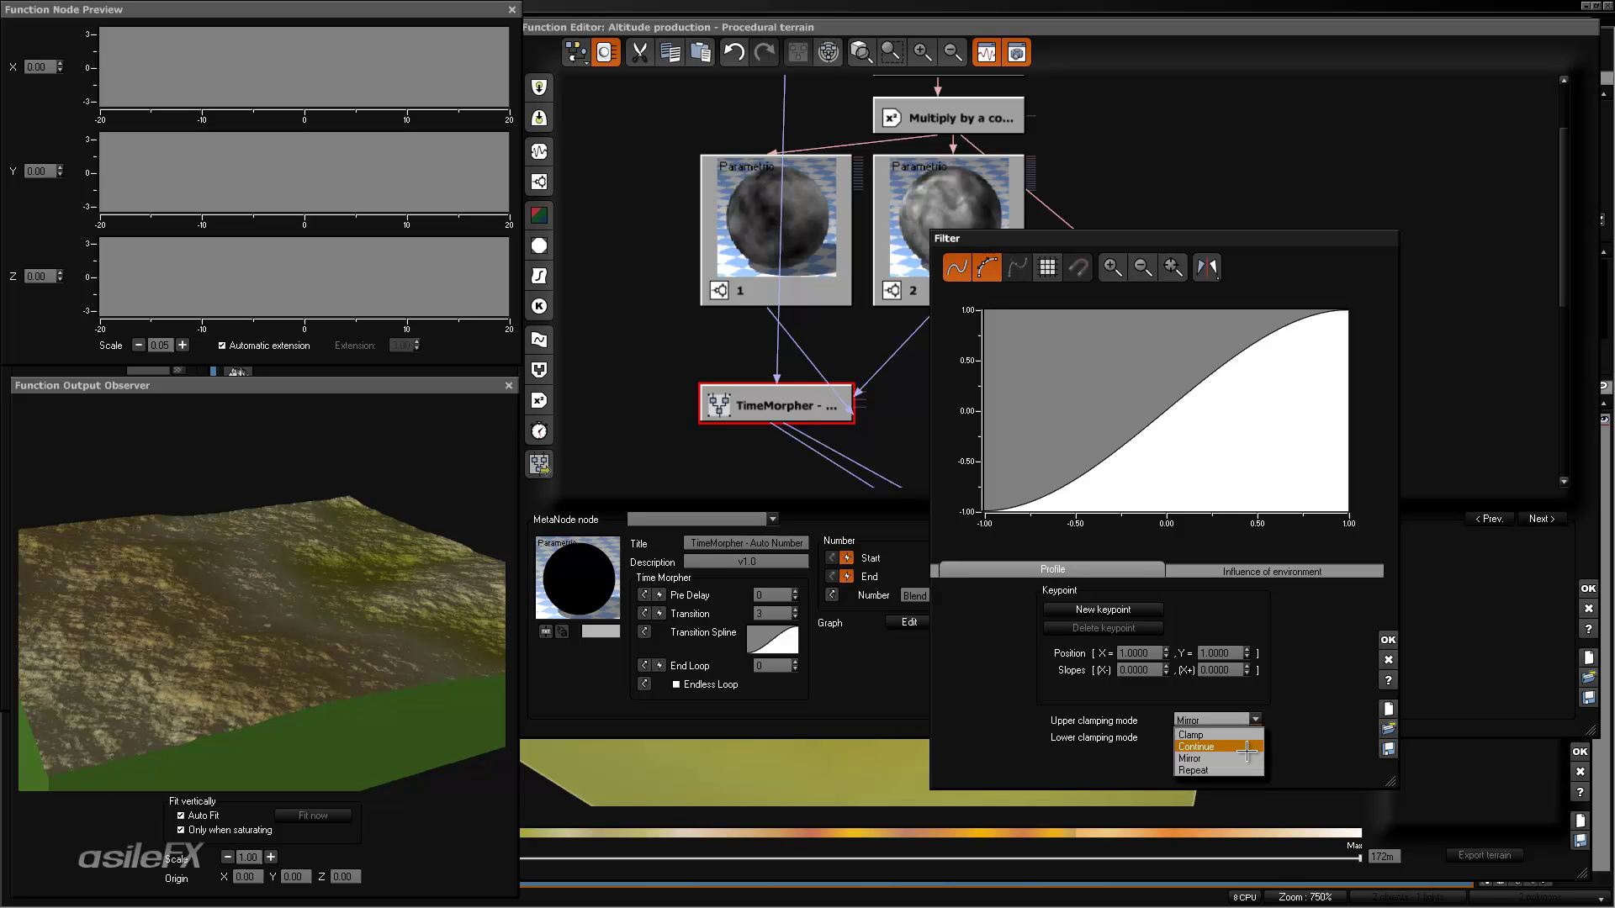
left_click(1327, 700)
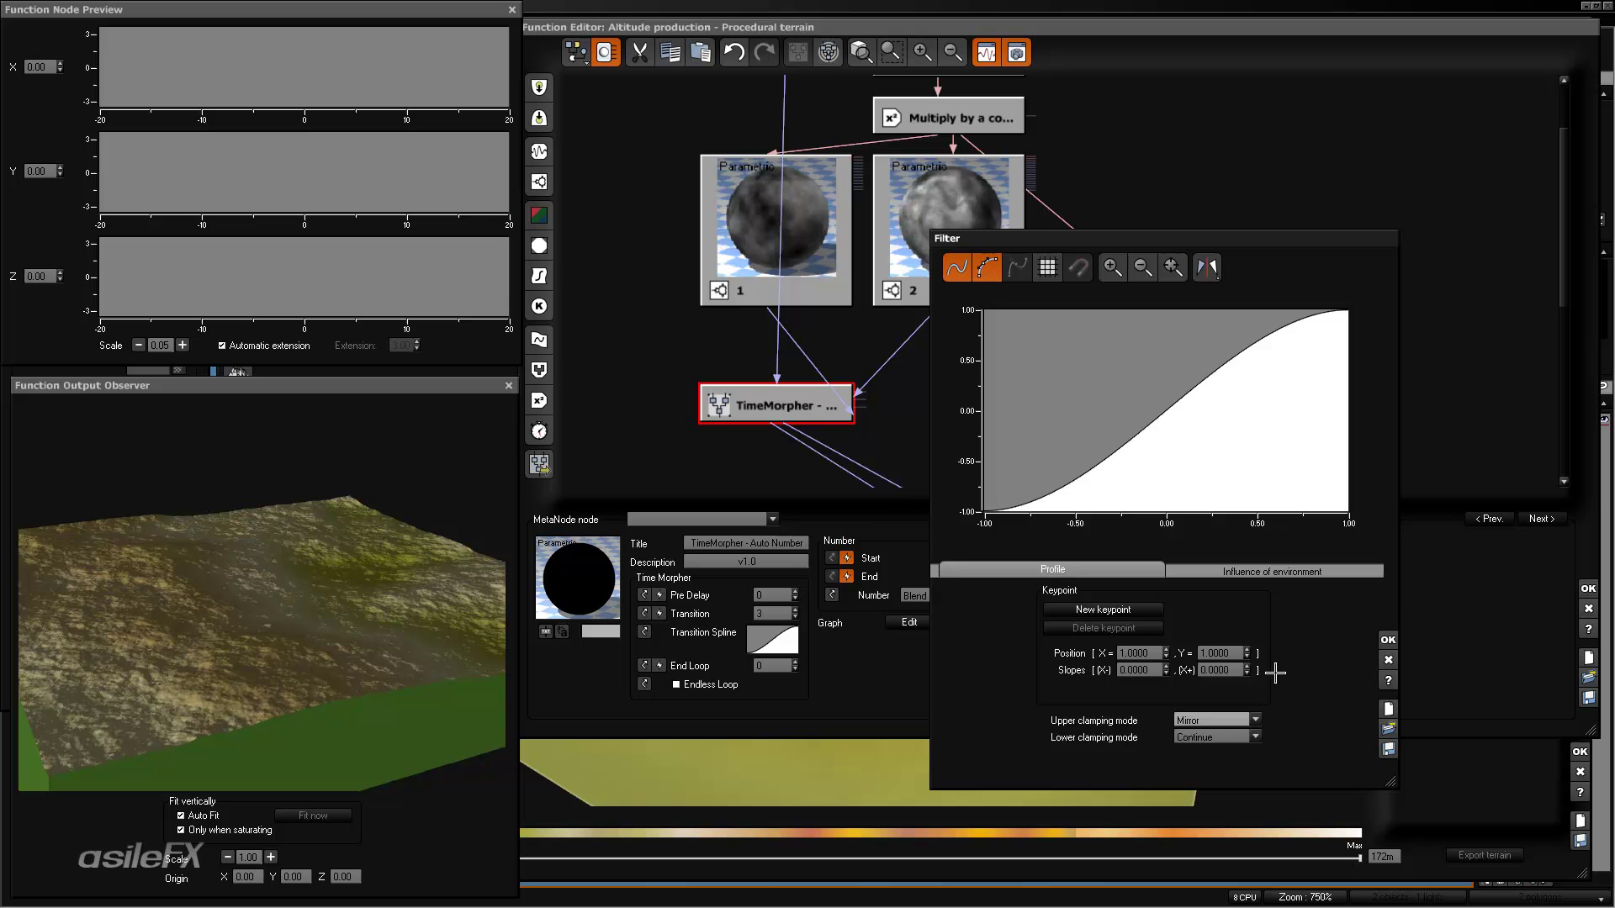
left_click(1386, 660)
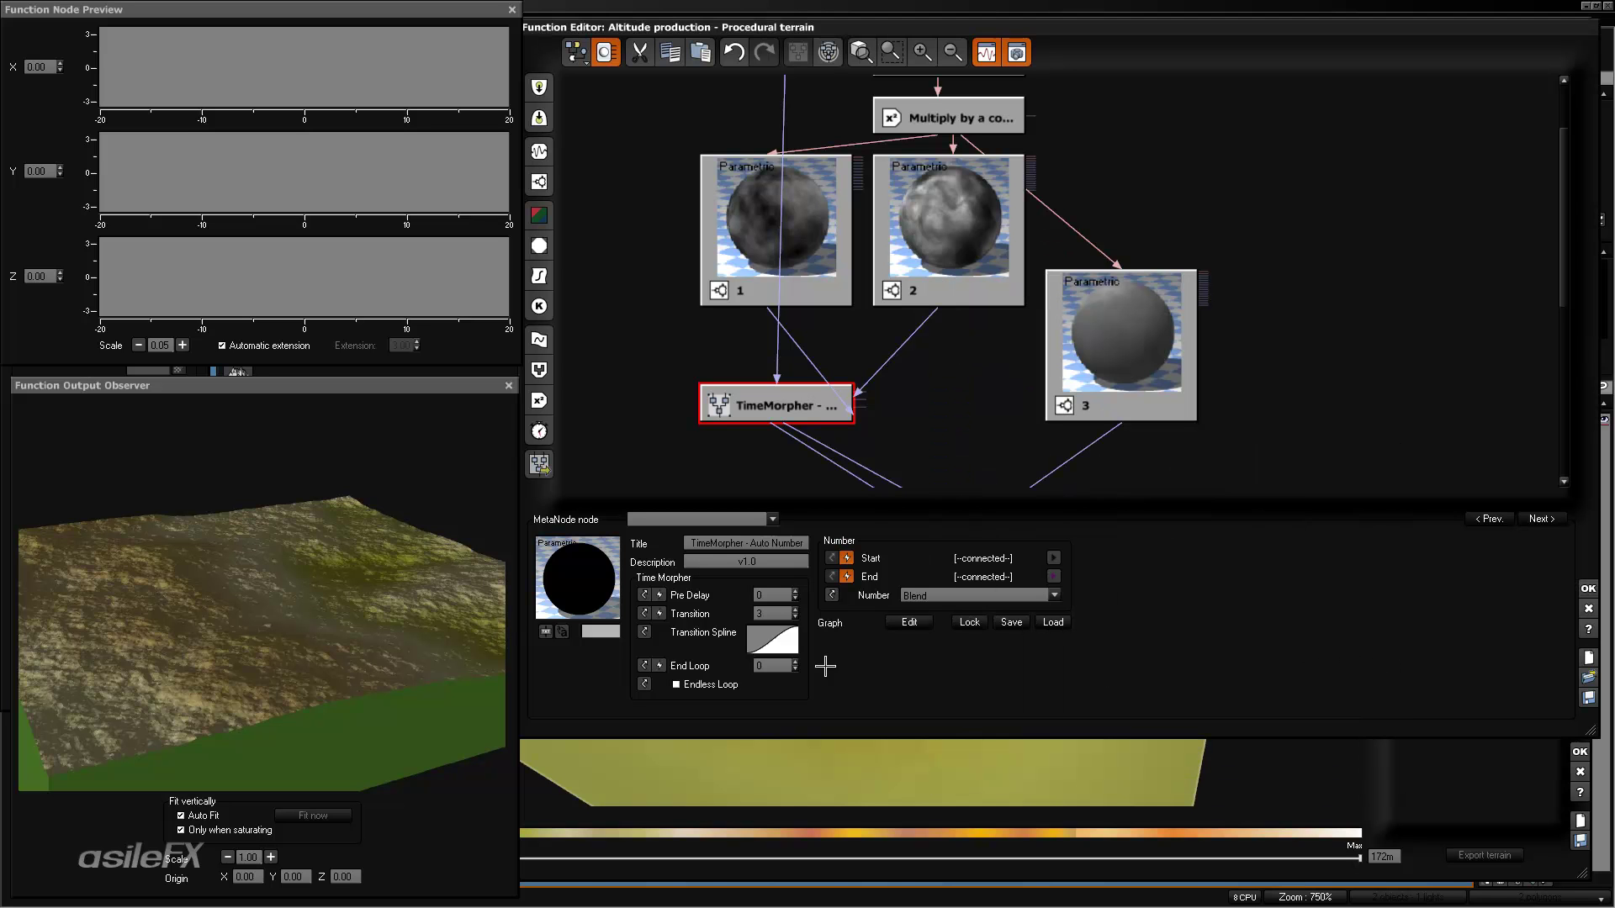
- Try an End Loop of 2 on the upper TimeMorpher and return it to 0
left_click(767, 665)
type("6")
left_click(774, 672)
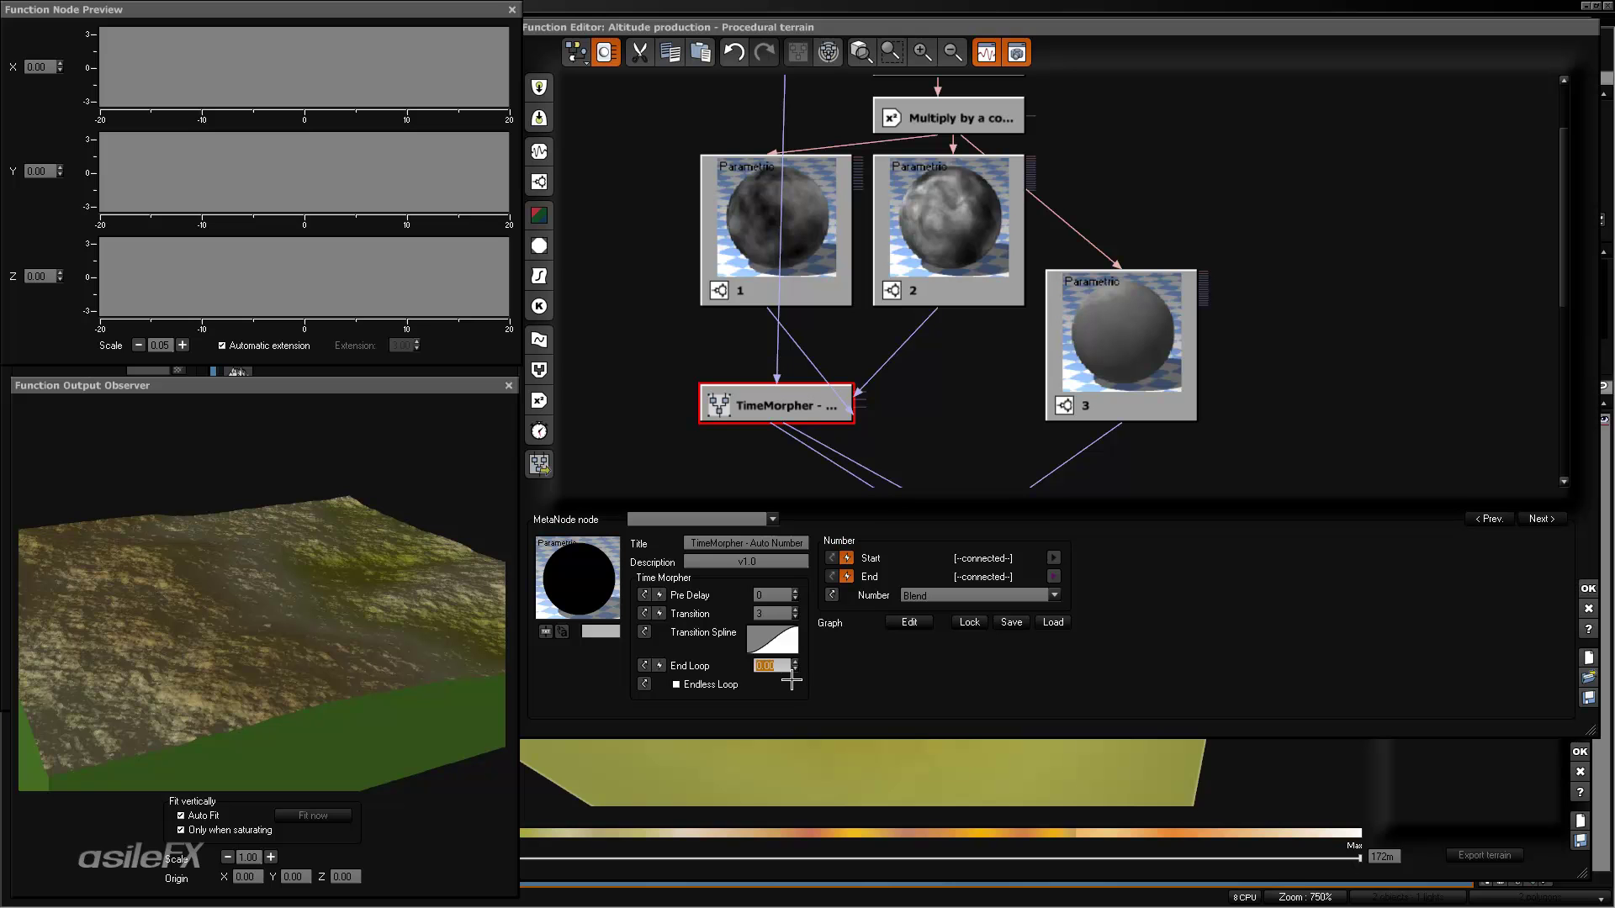
type("2")
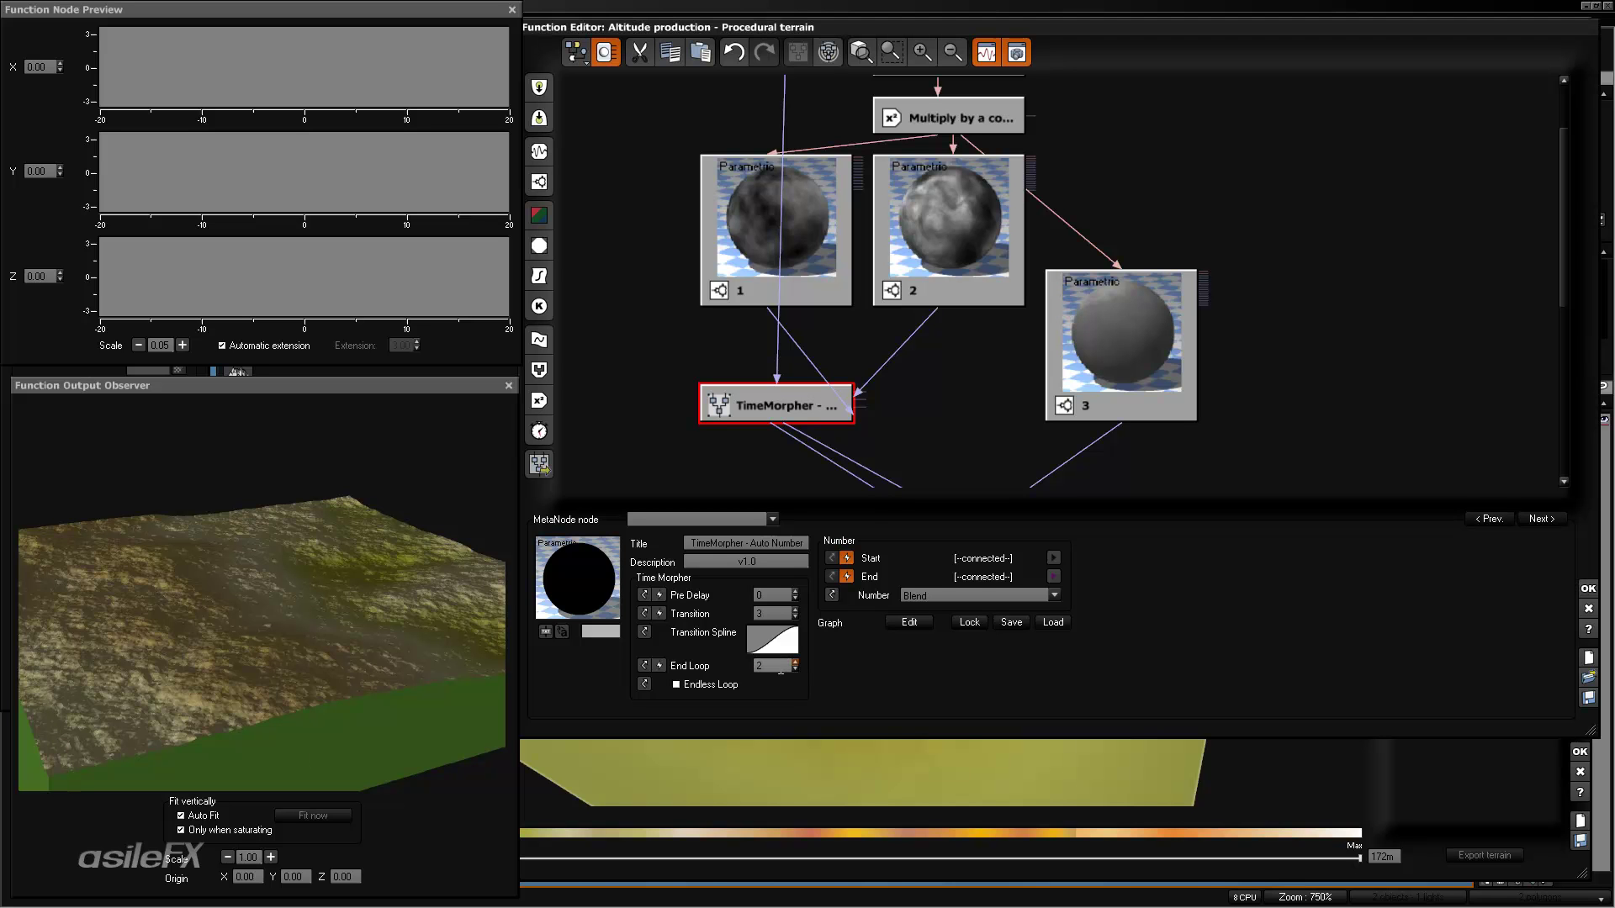
left_click(795, 669)
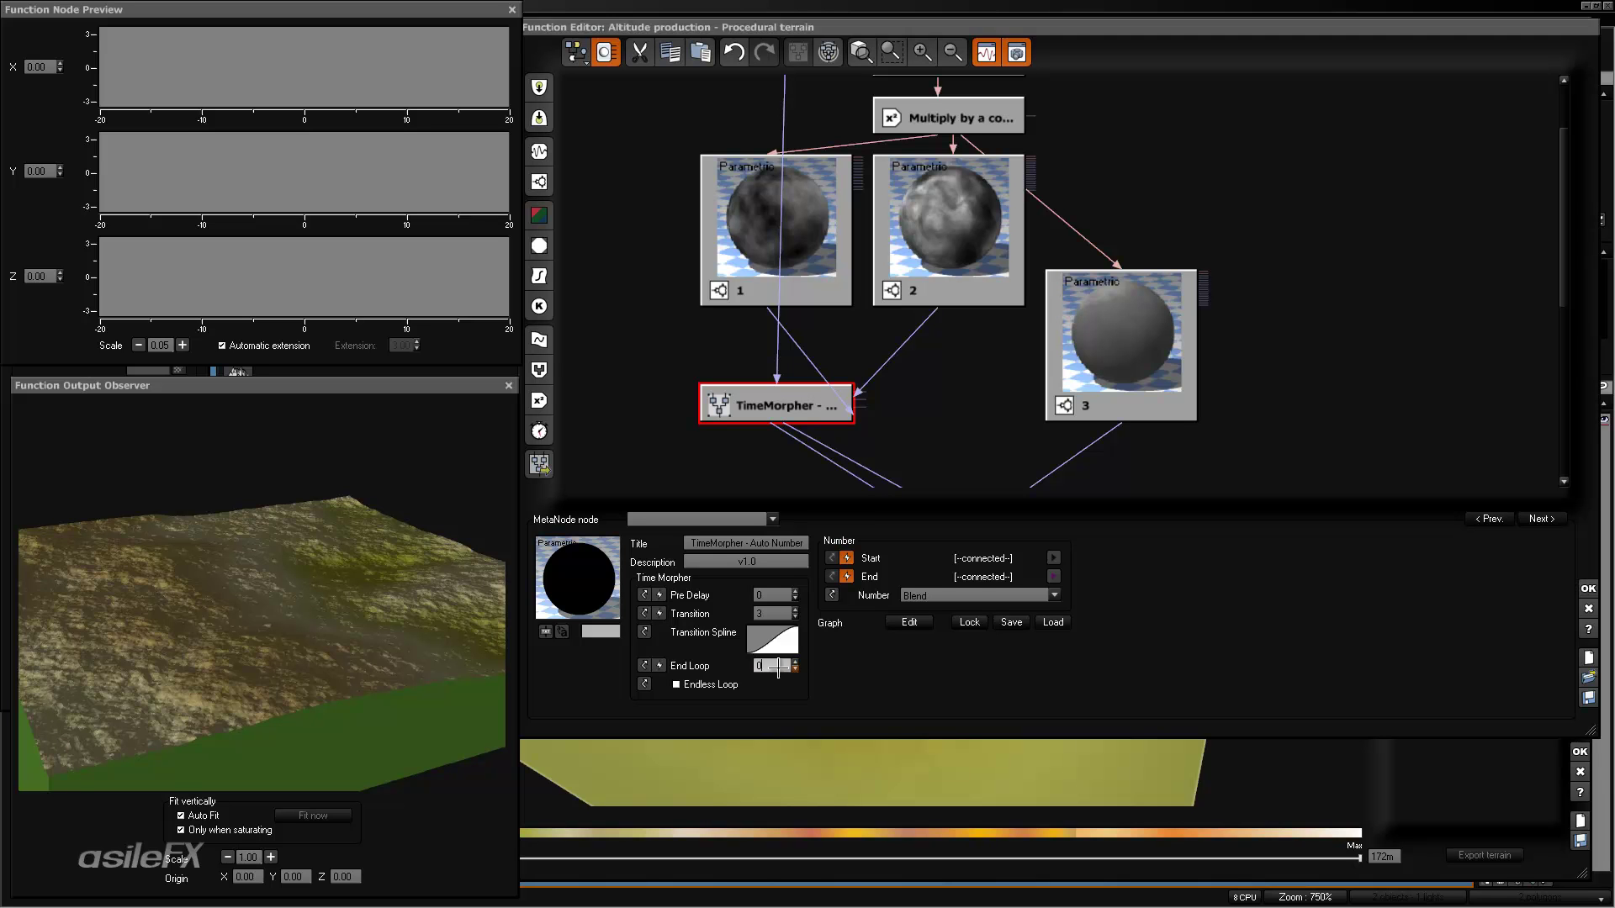
left_click(795, 670)
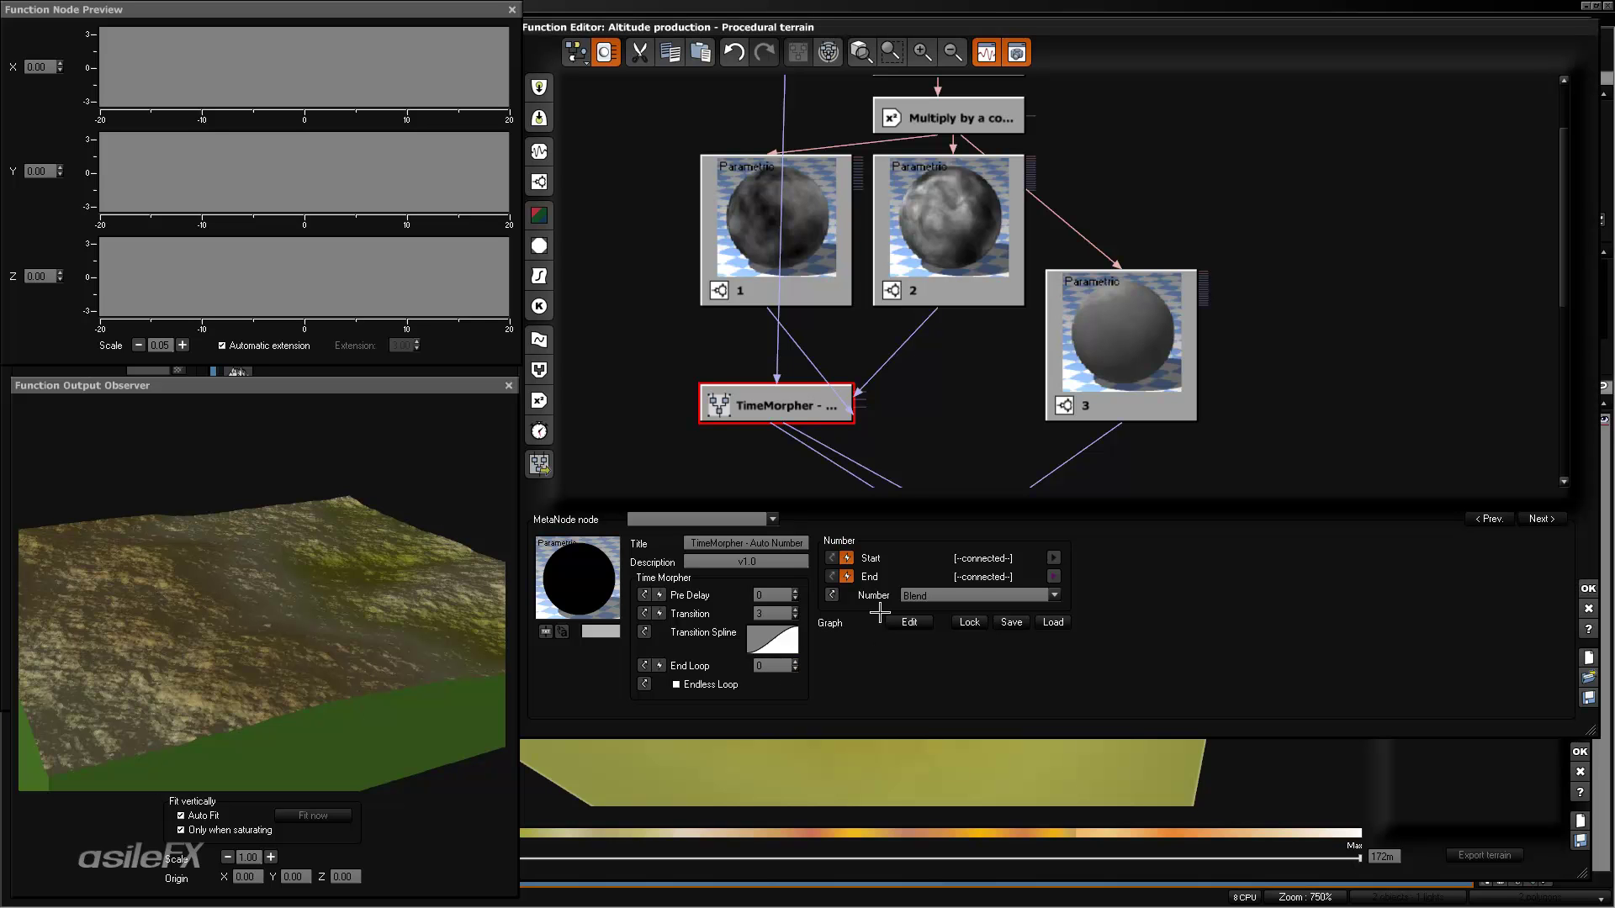
- Examine the Number combination options of the upper TimeMorpher
middle_click_drag(902, 461, 849, 388)
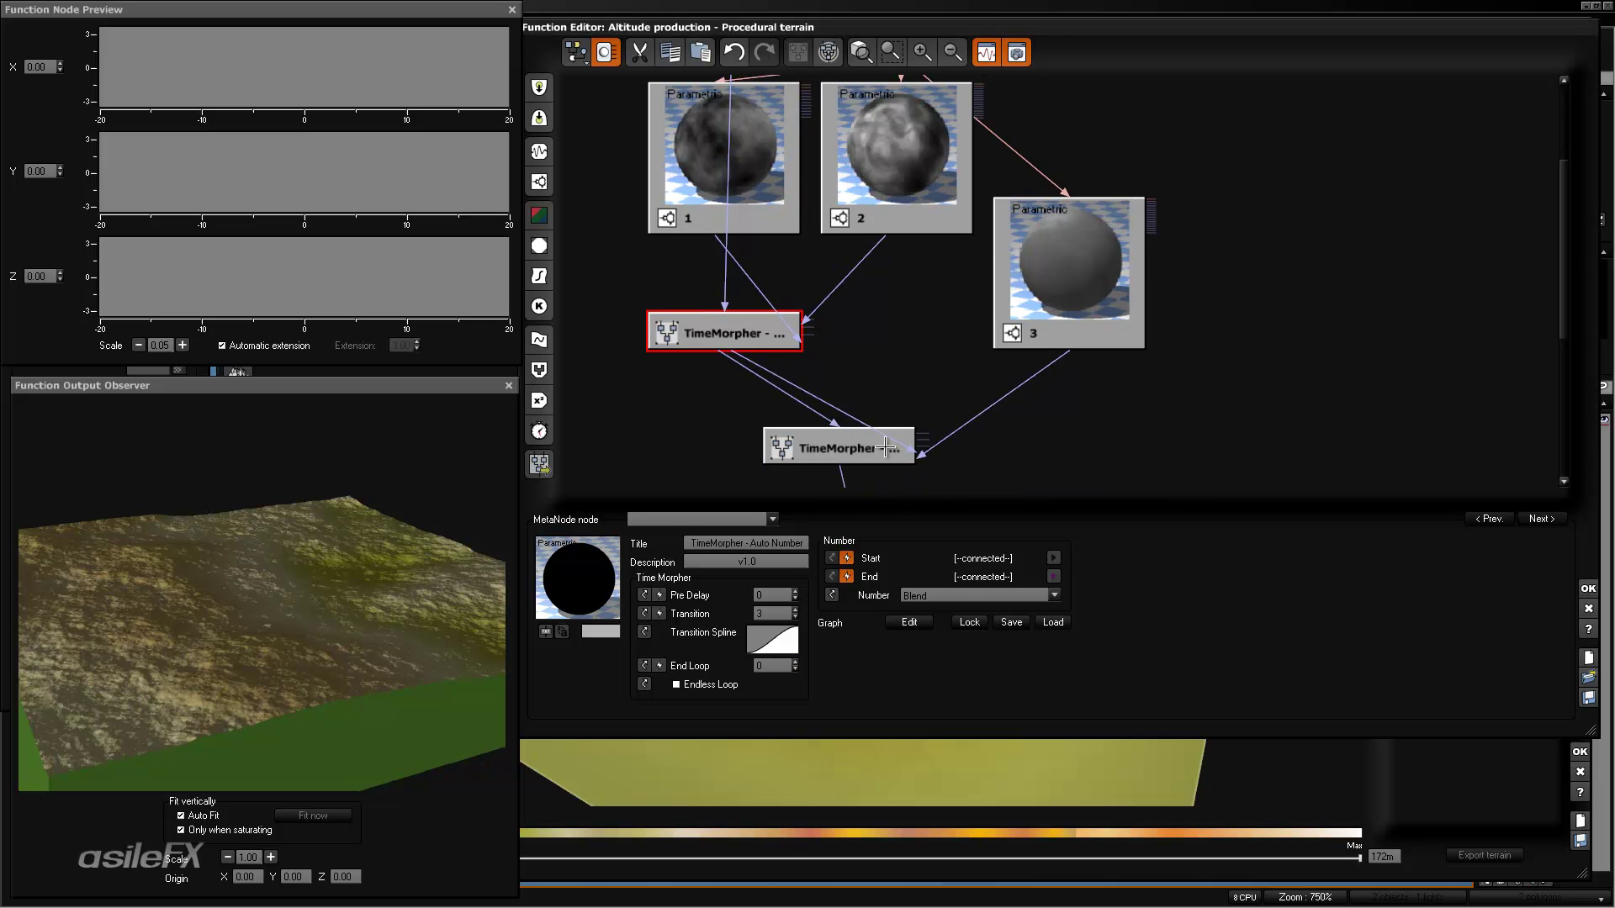
left_click(957, 596)
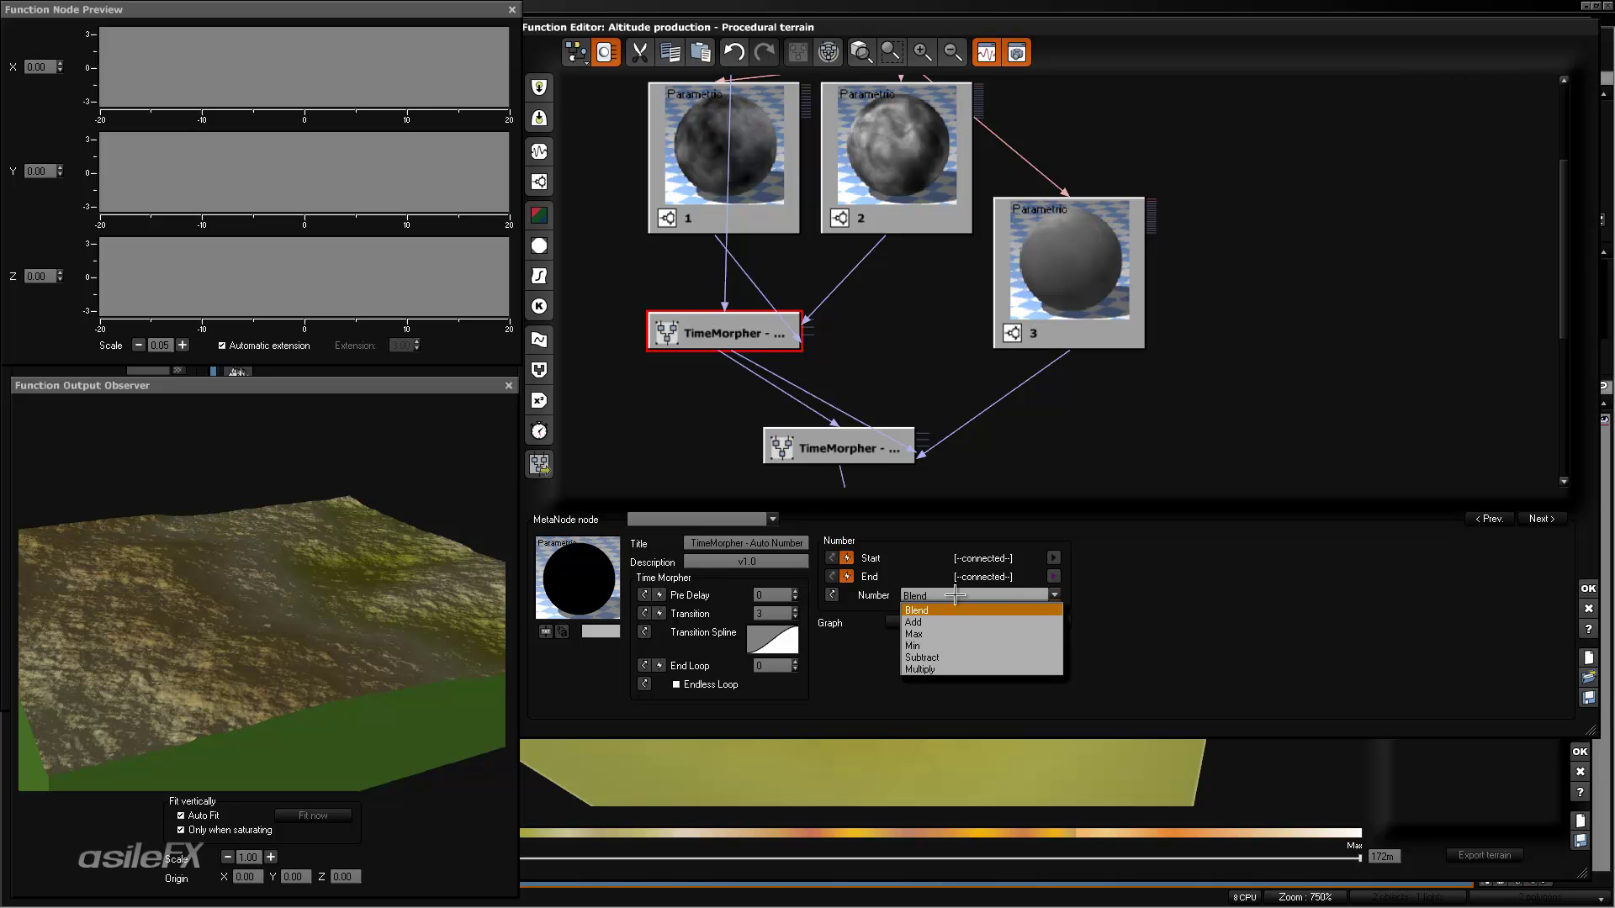
left_click(1089, 448)
- Add a Blender node beside the lower TimeMorpher, view its combination modes, and delete it
left_click(1085, 449)
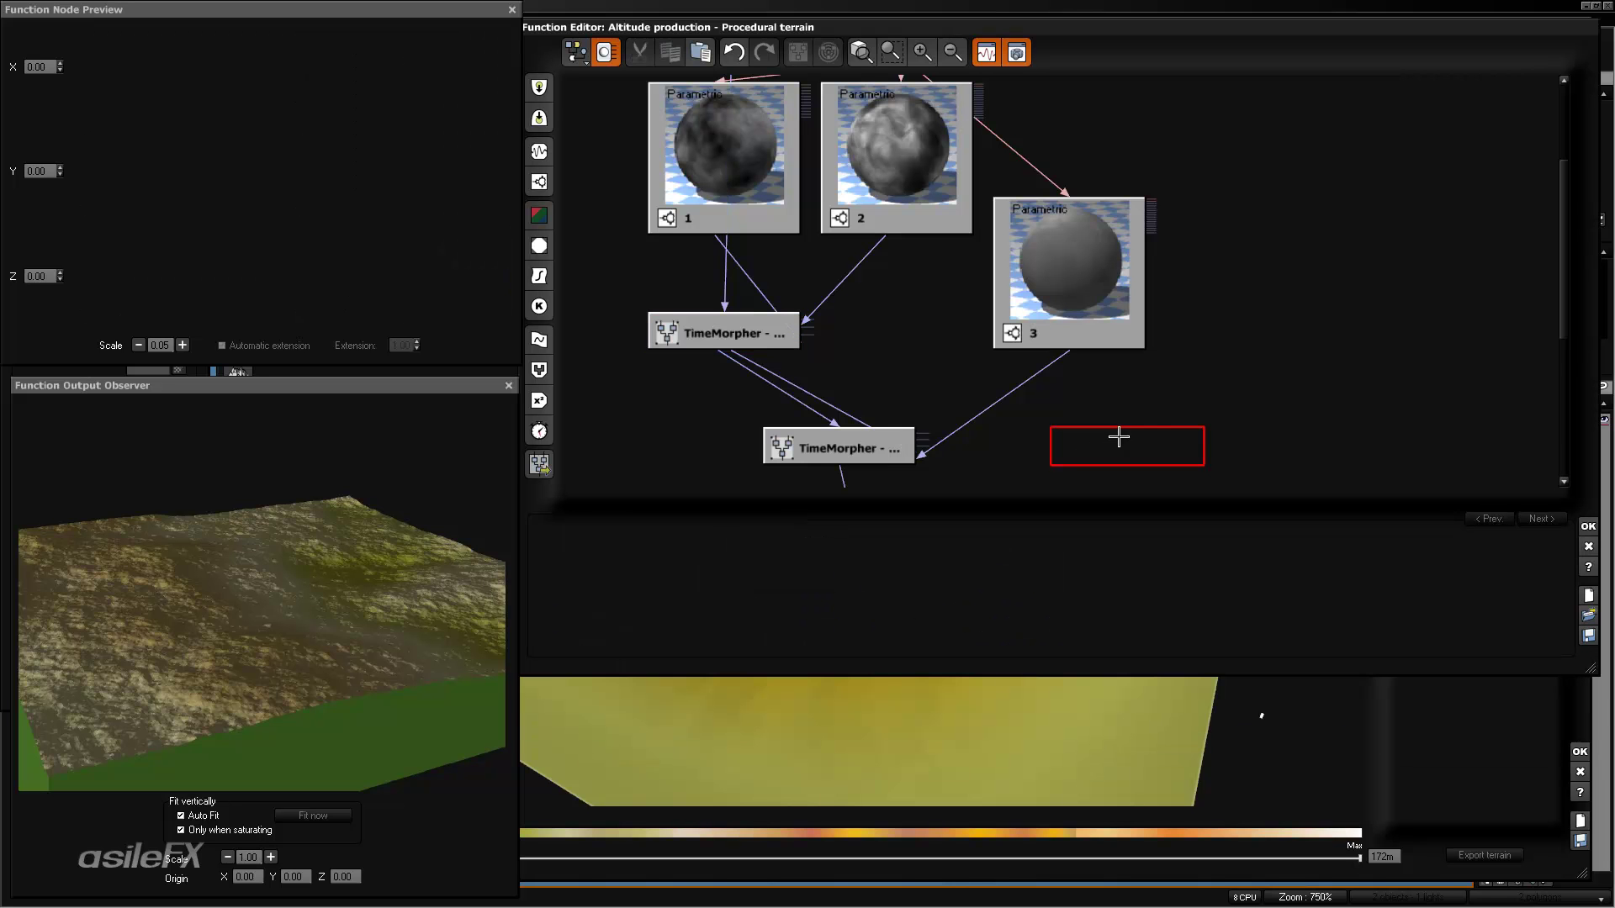
left_click(539, 370)
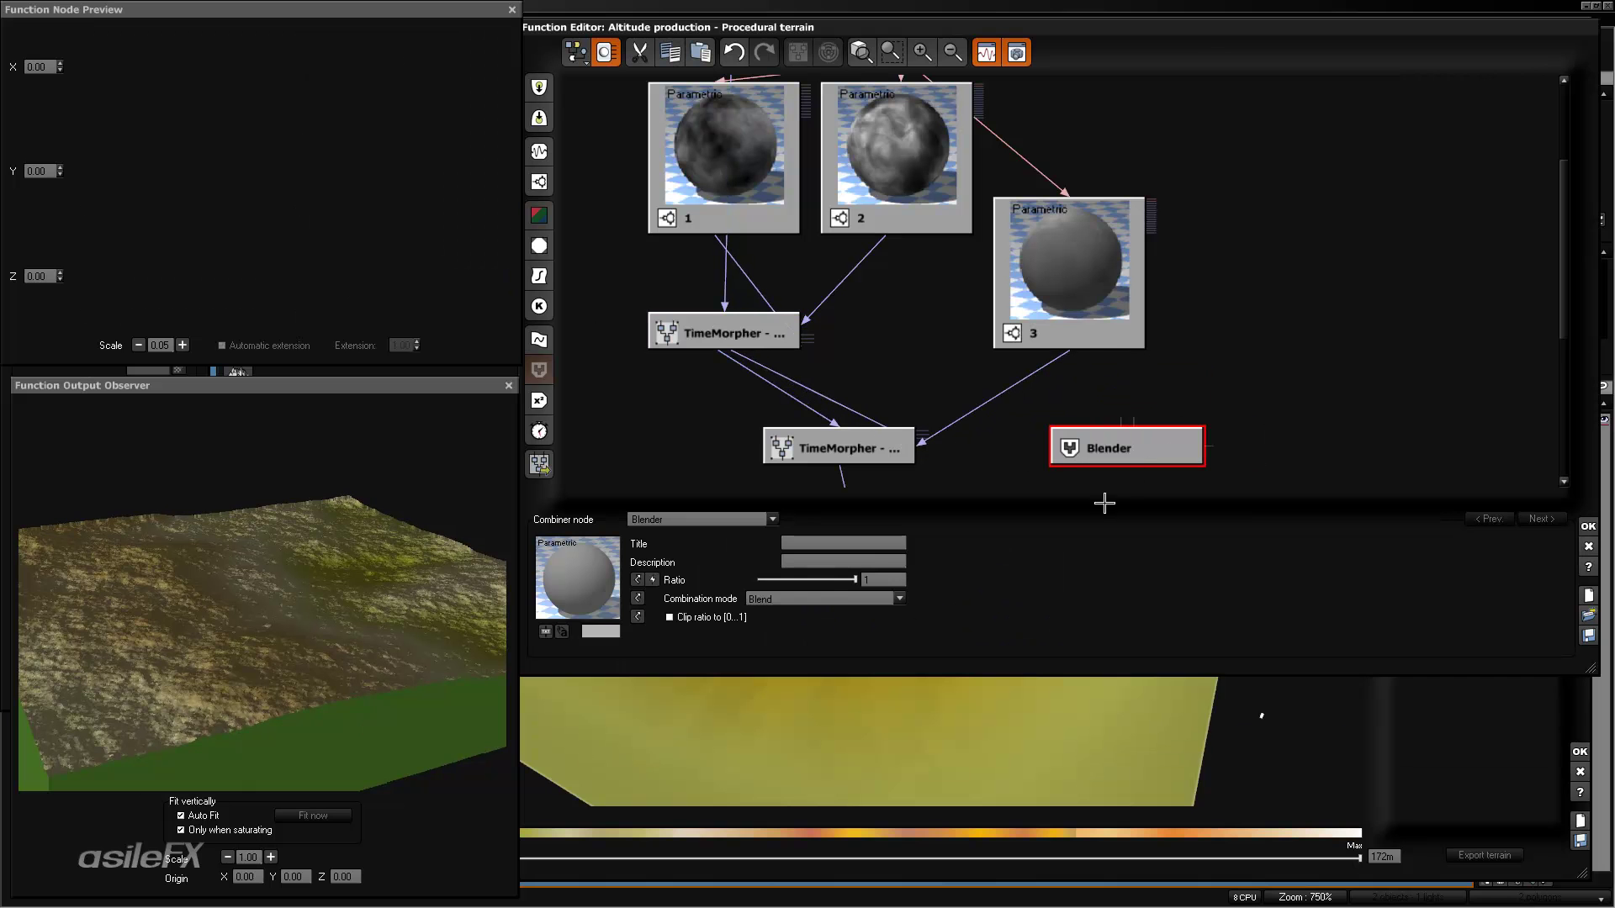
left_click(899, 598)
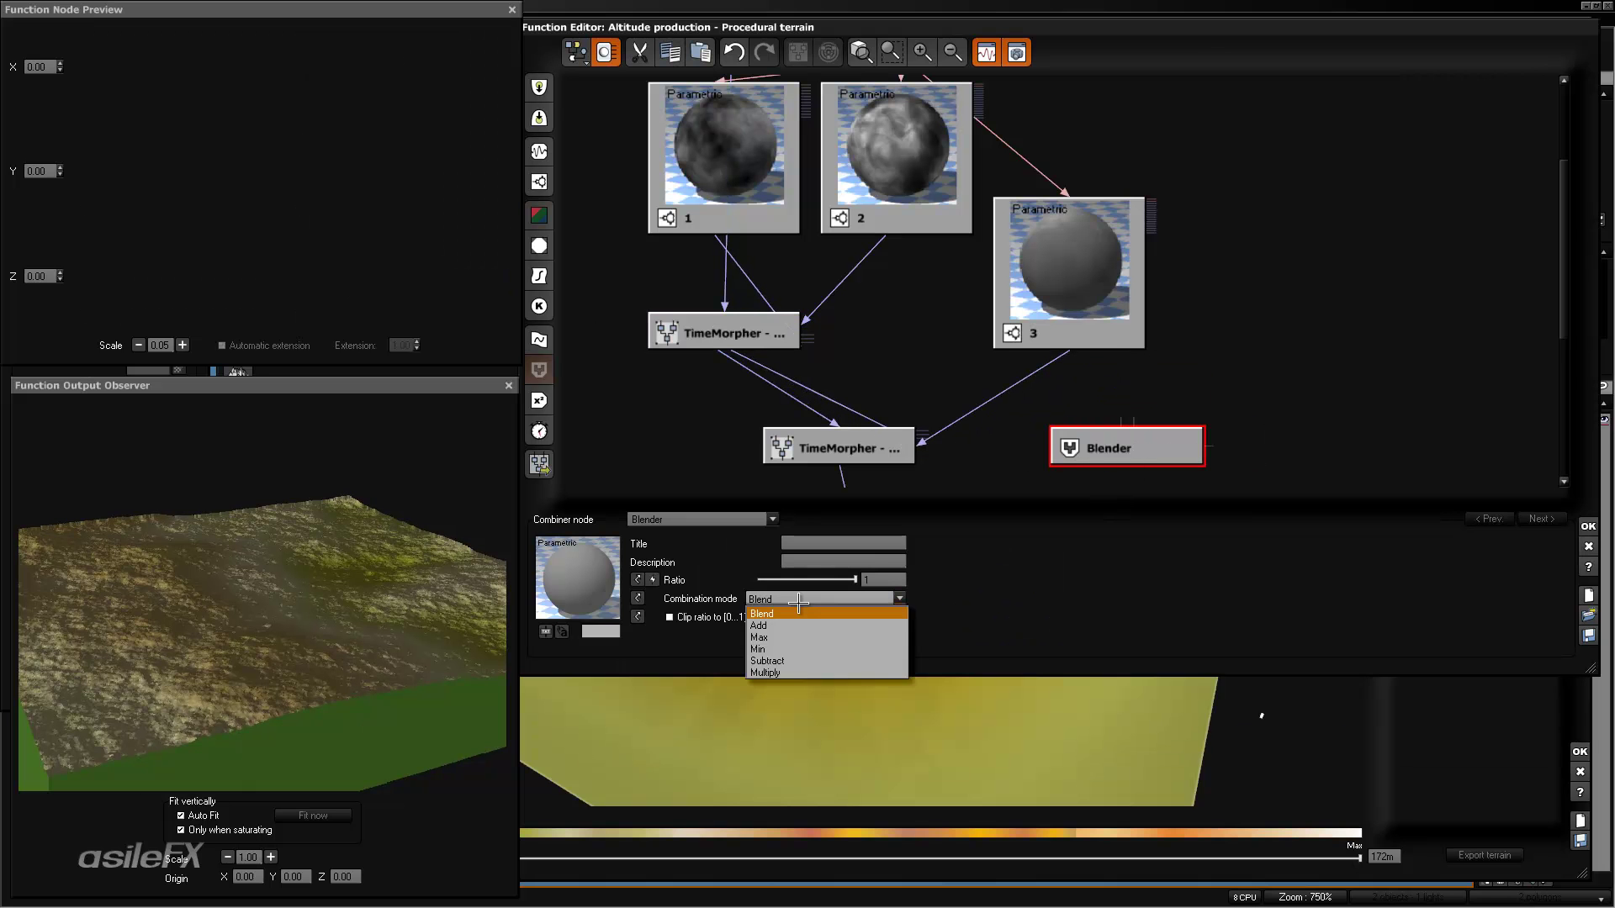
left_click(1161, 414)
left_click(1168, 448)
key("Delete")
- Review the upper TimeMorpher's Number modes again for comparison with the Blender's combination modes
left_click(778, 336)
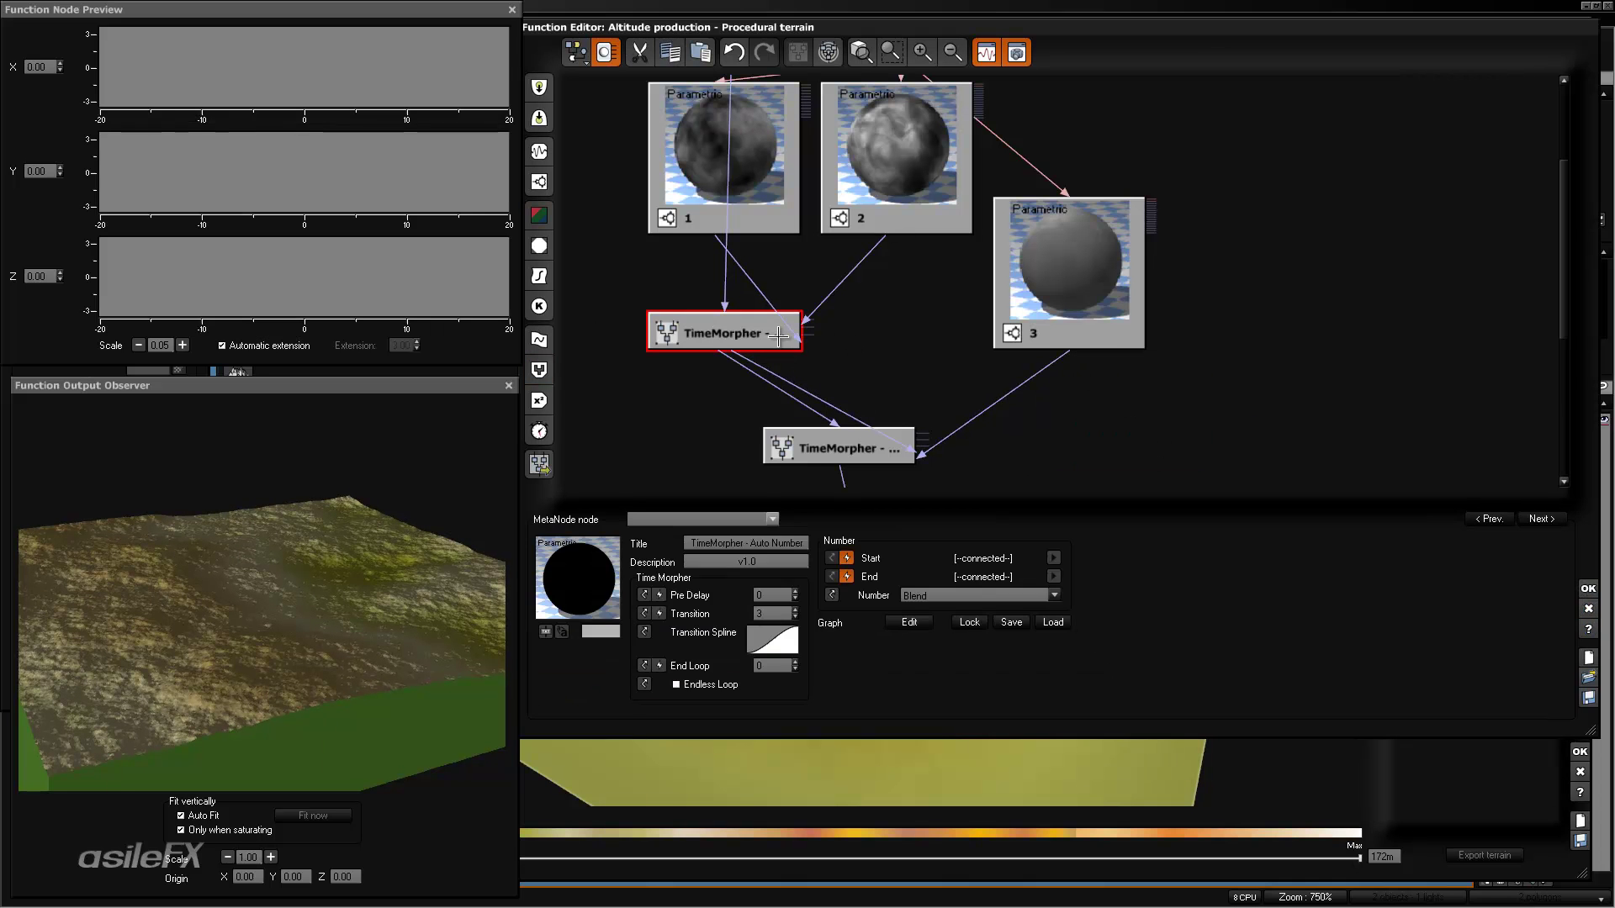
left_click(934, 595)
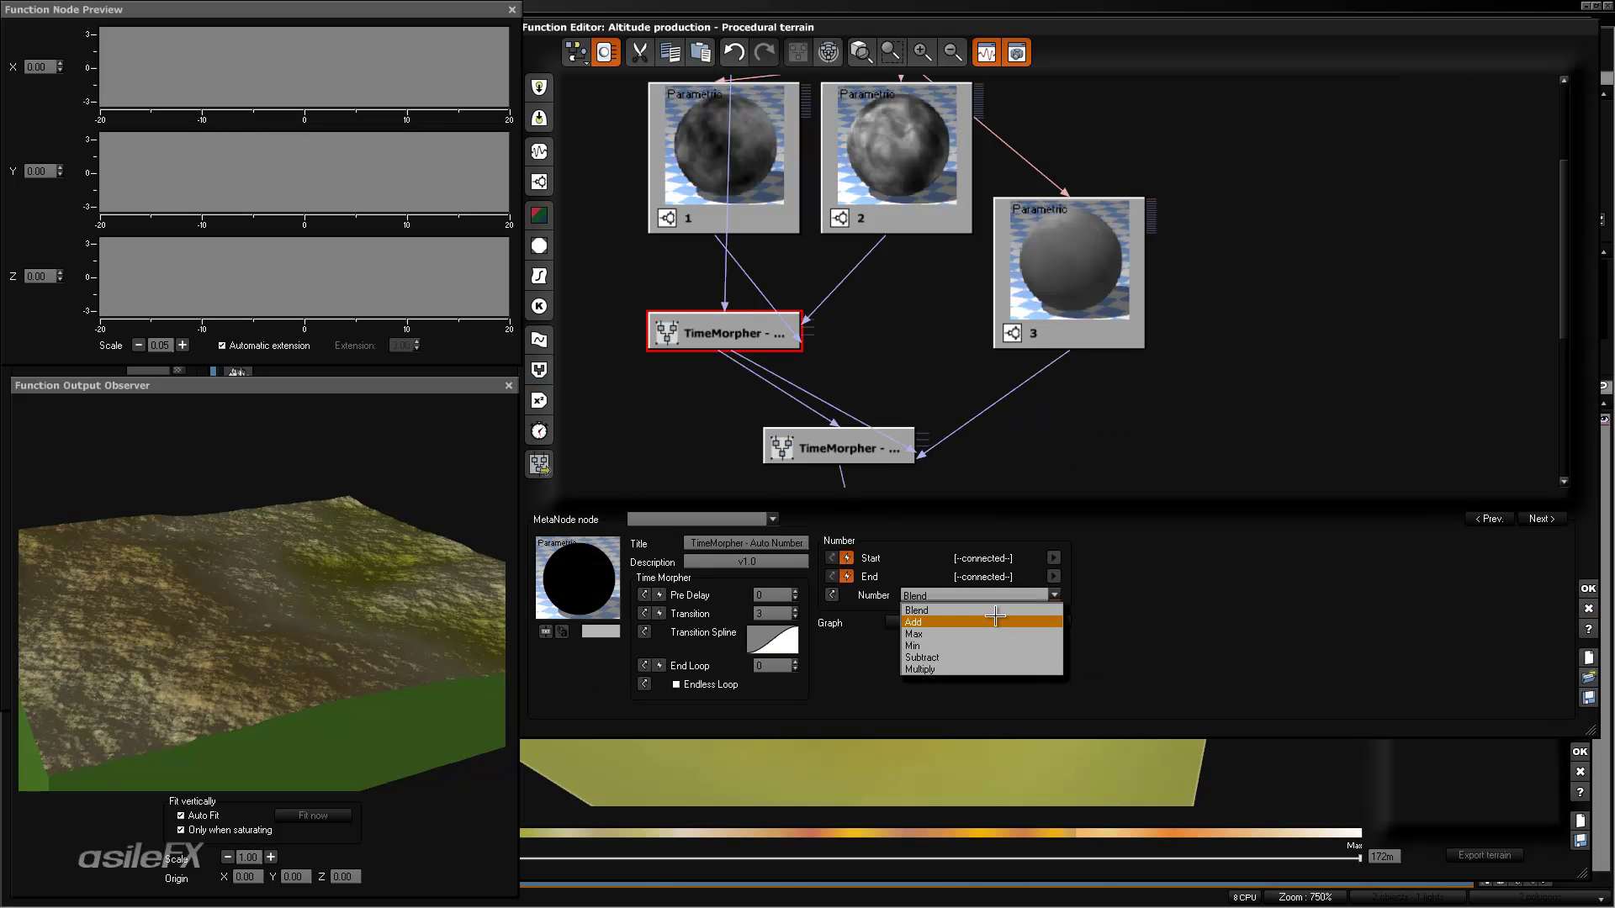
left_click(1164, 408)
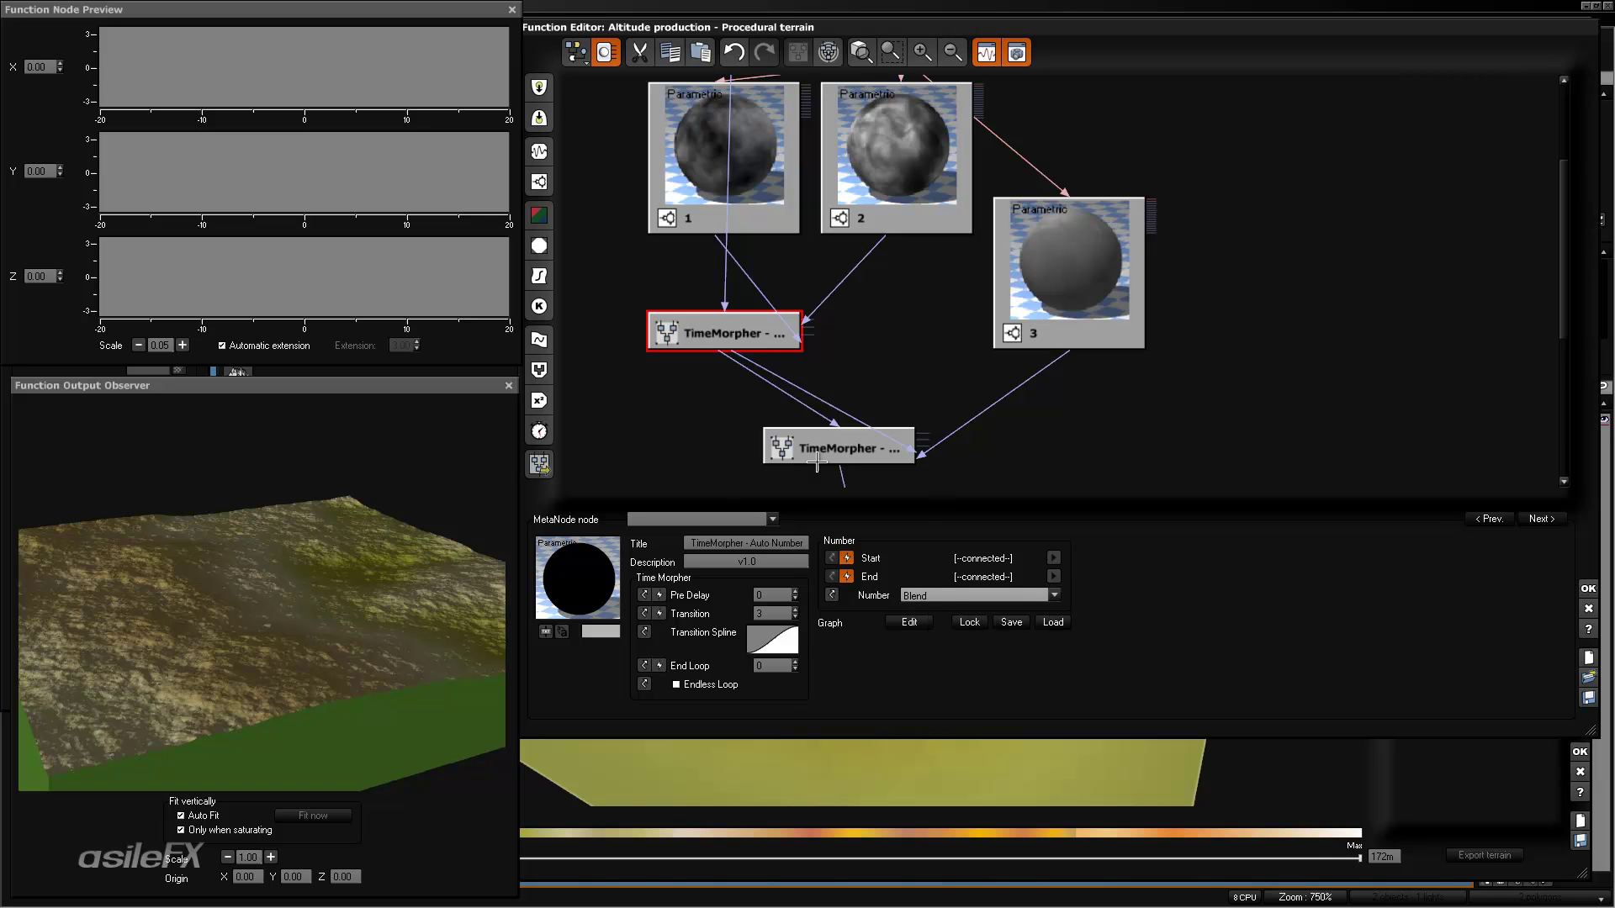
- Open the upper TimeMorpher's internal graph, examine the settings of the Blender node feeding its Number output, and close the graph without changes
double_click(782, 347)
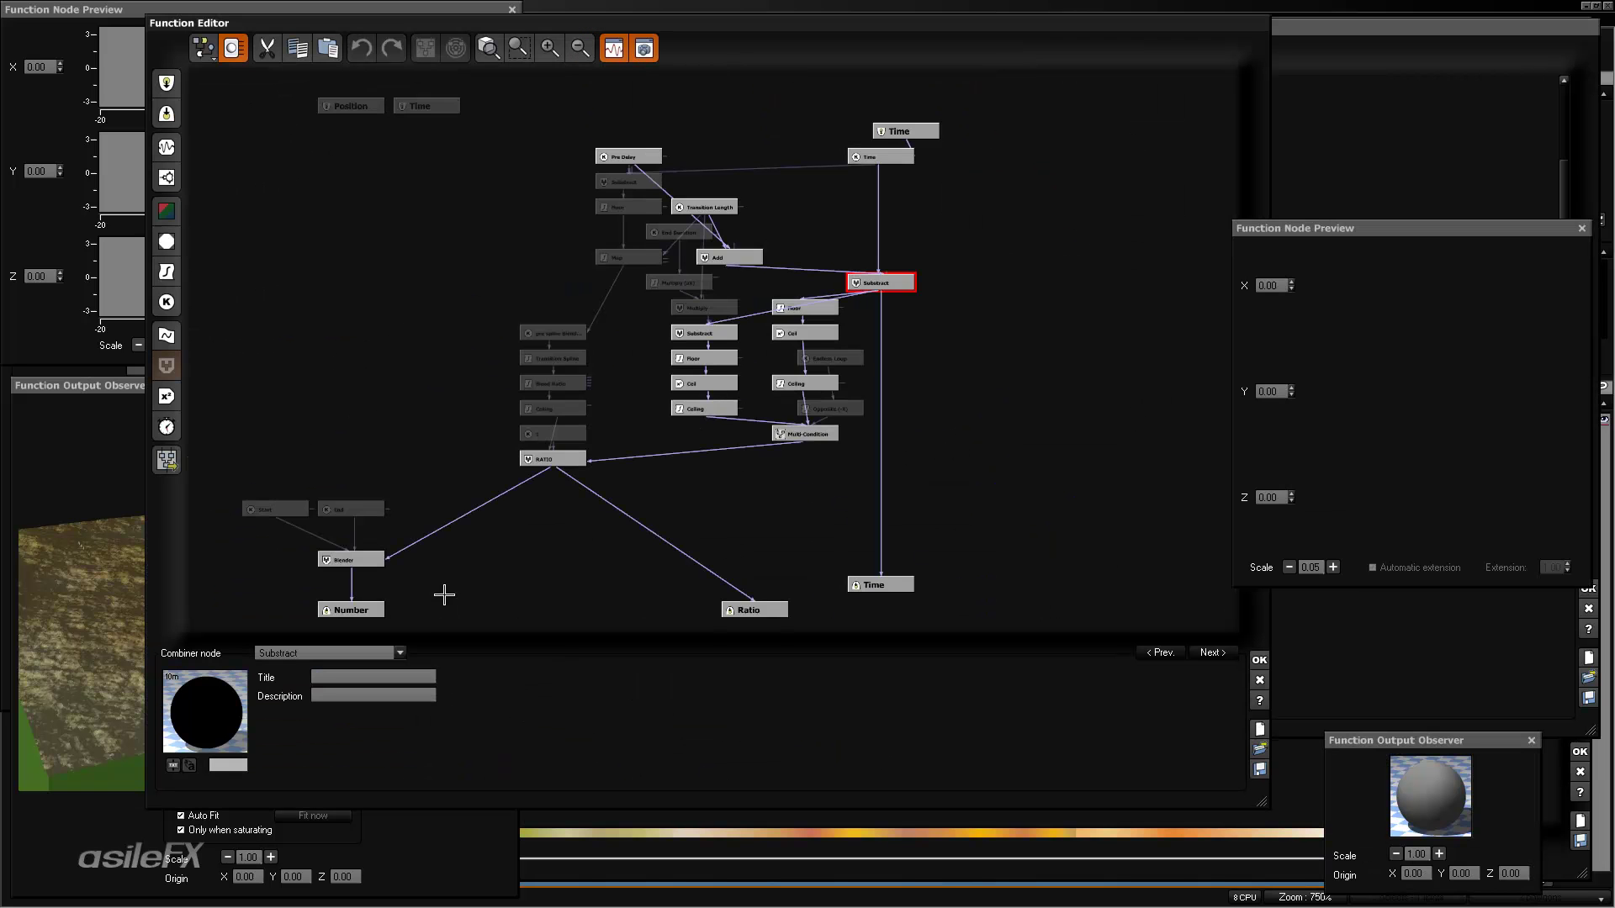
left_click_drag(443, 595, 1128, 375)
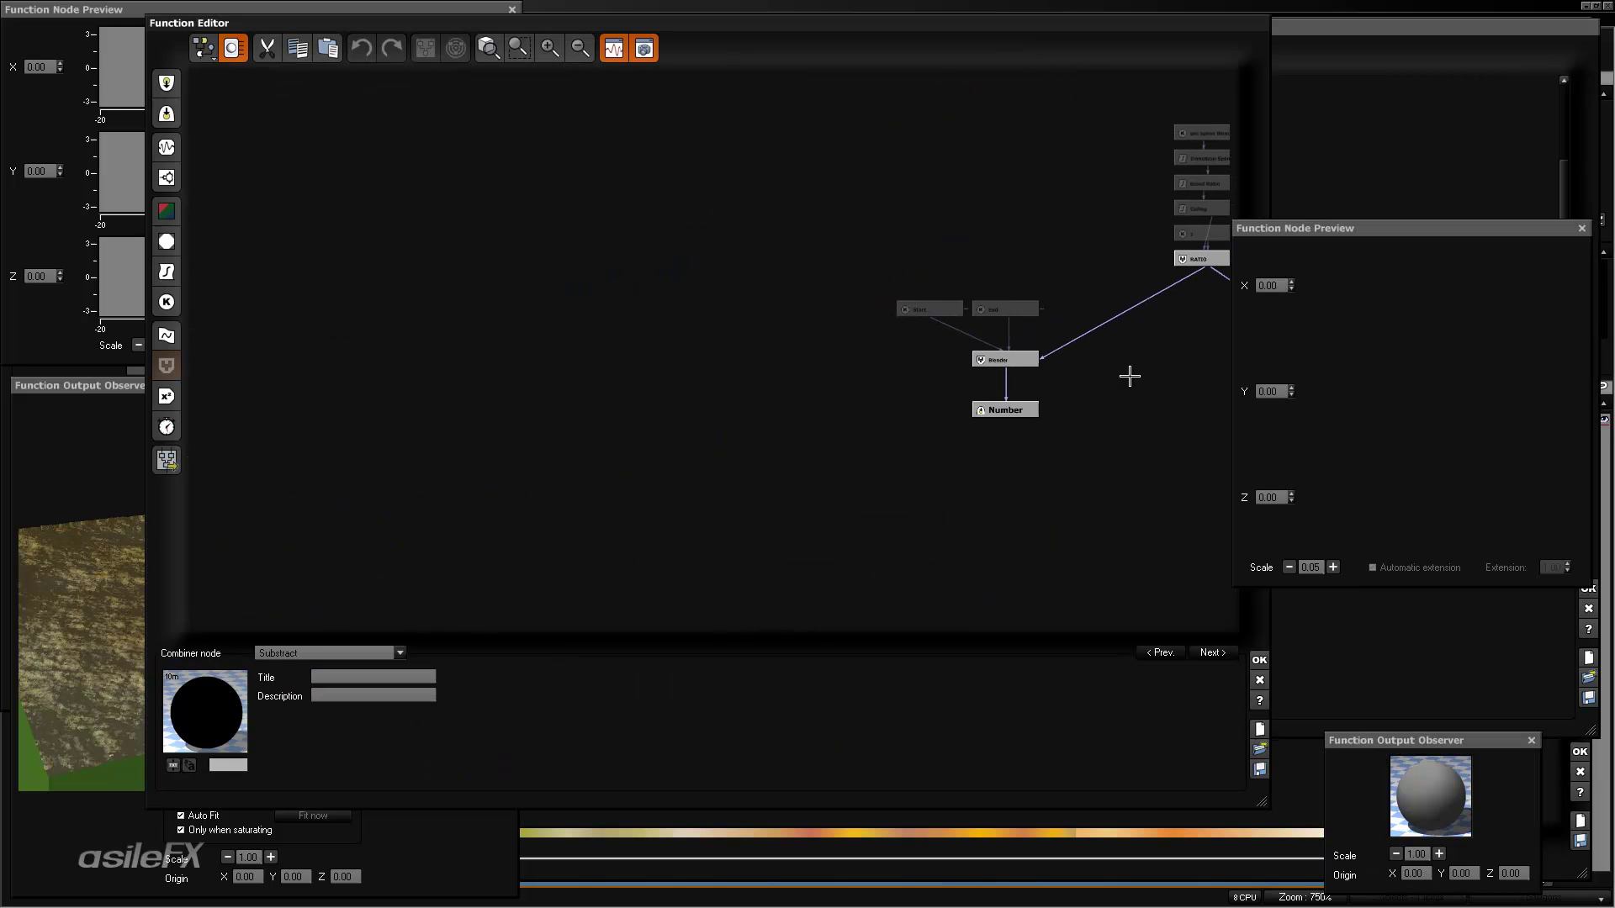
left_click(549, 48)
left_click_drag(747, 242, 436, 243)
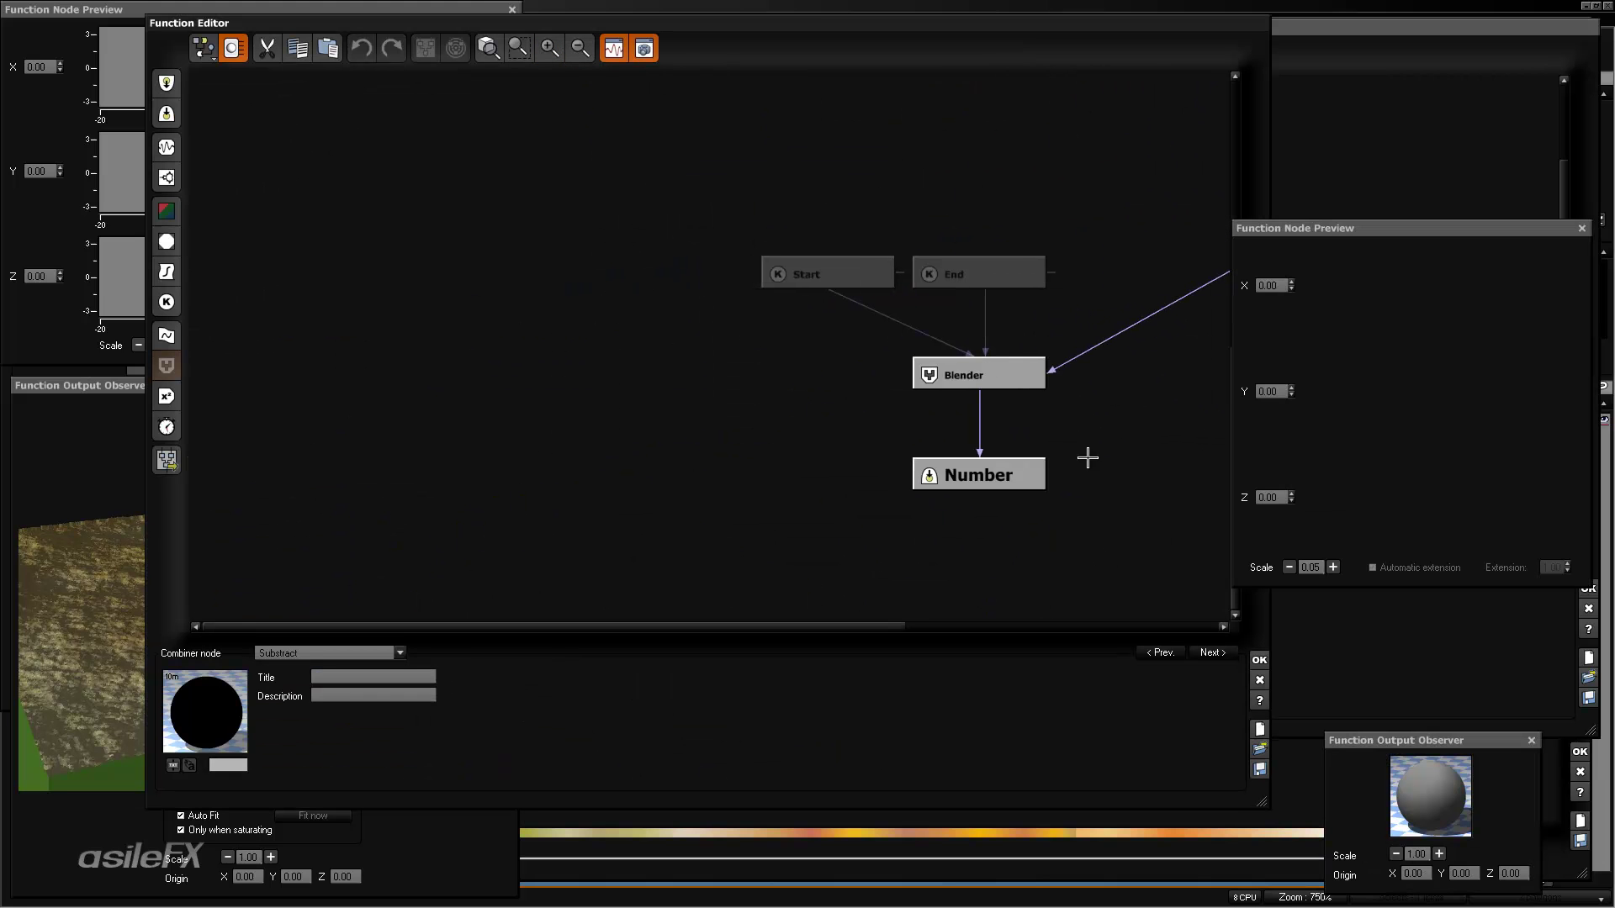
left_click(1016, 384)
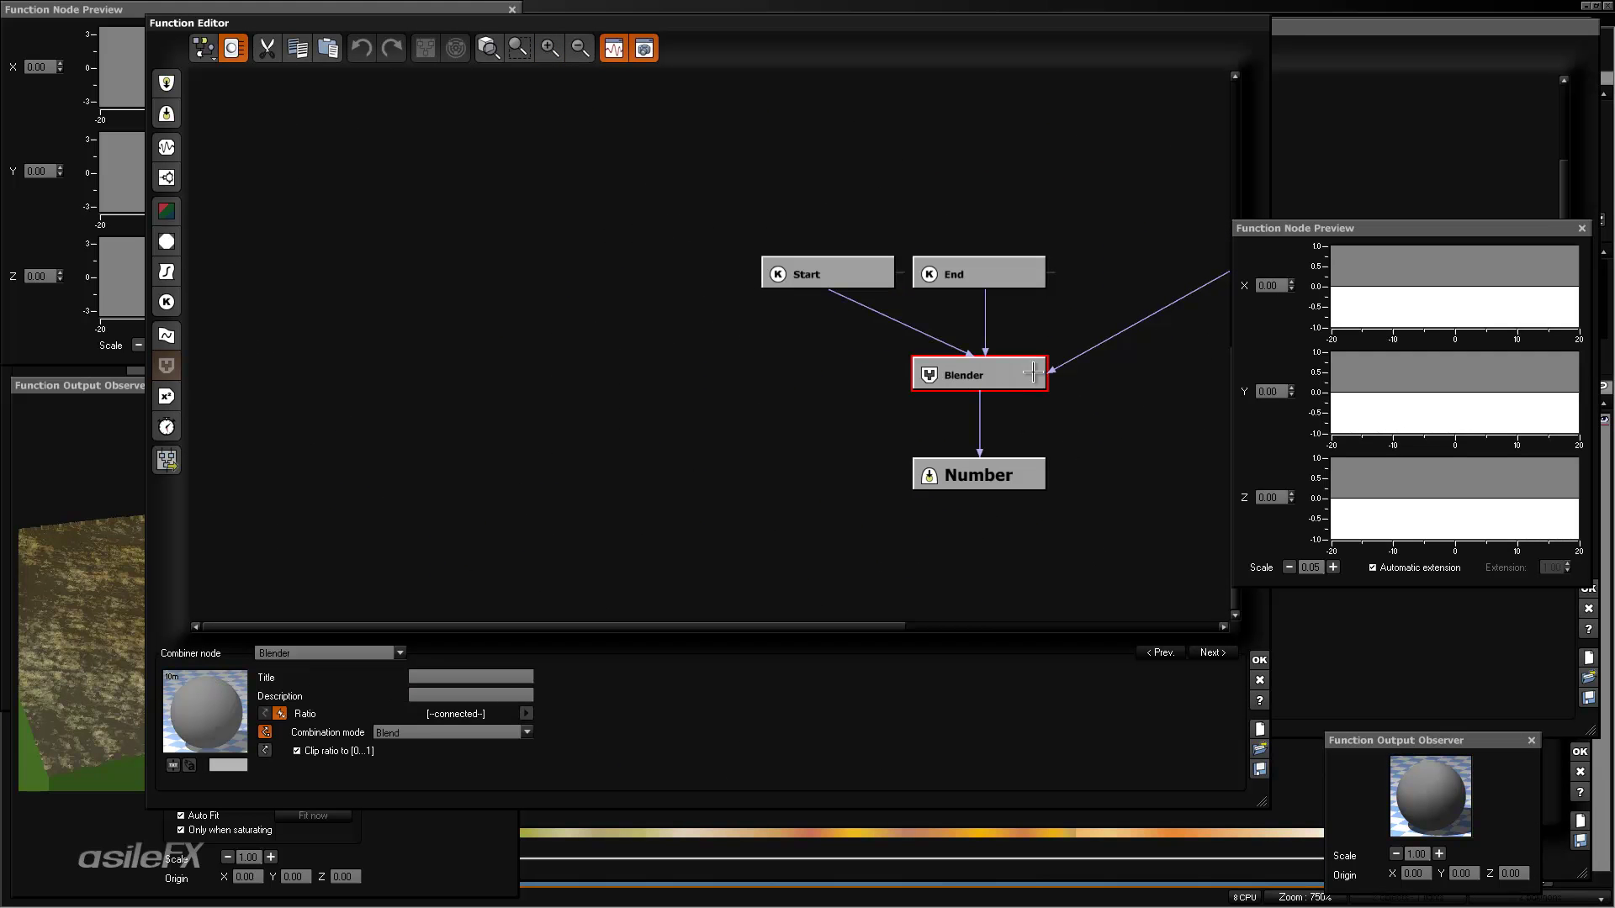
left_click(1259, 678)
- Set the lower TimeMorpher's Transition to 4 and its Pre Delay to -1
left_click(1035, 426)
left_click(891, 442)
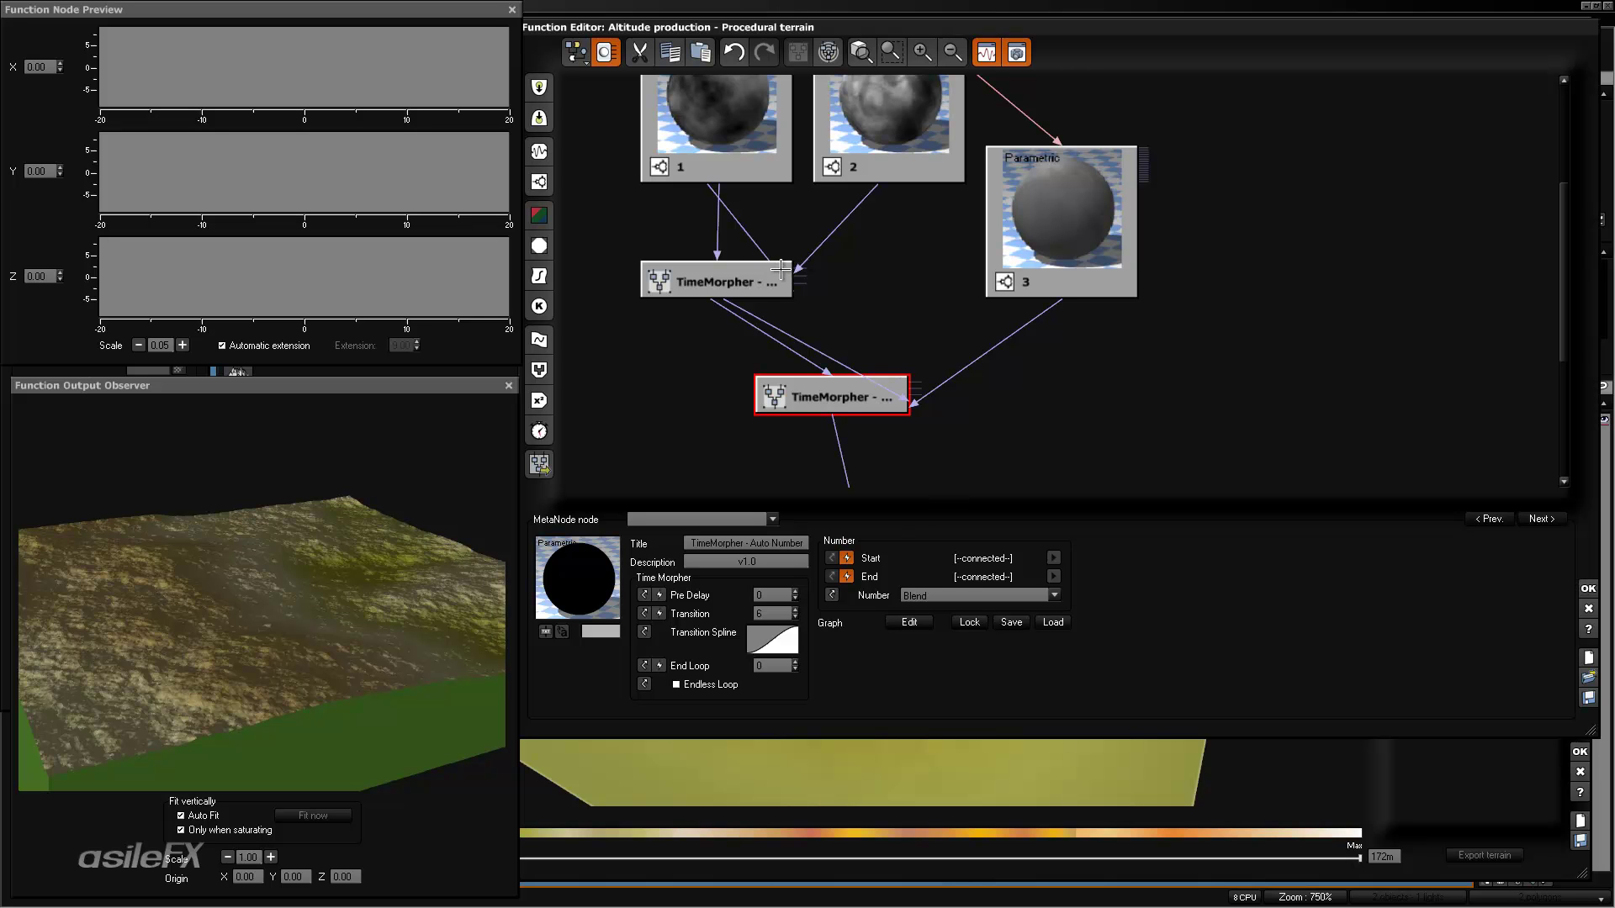
left_click(776, 615)
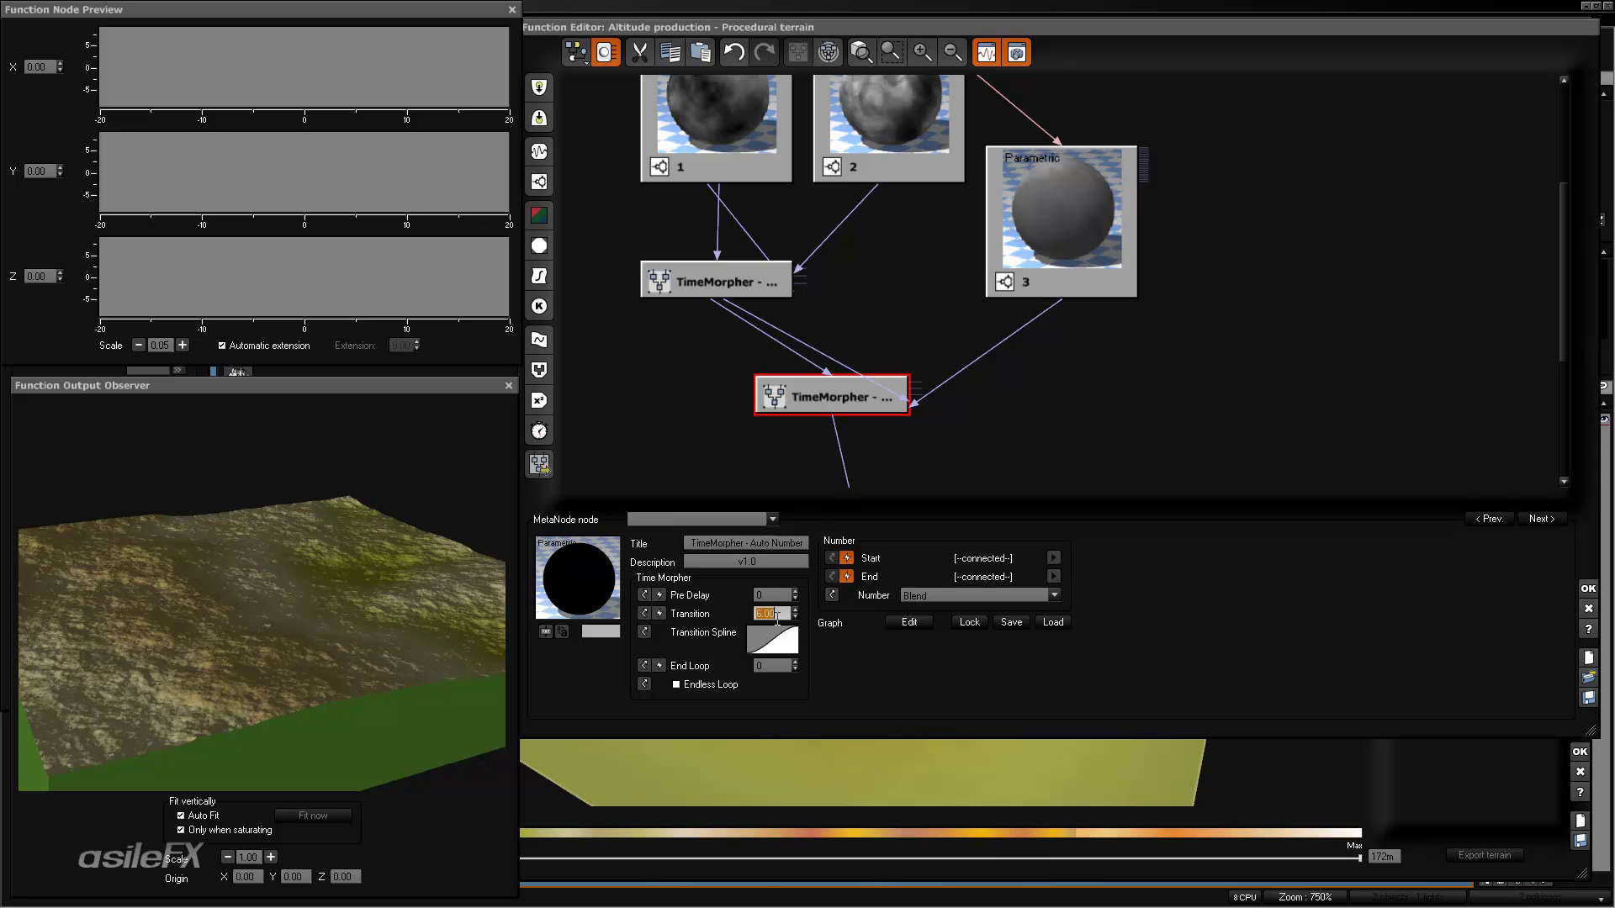
type("4")
left_click(773, 595)
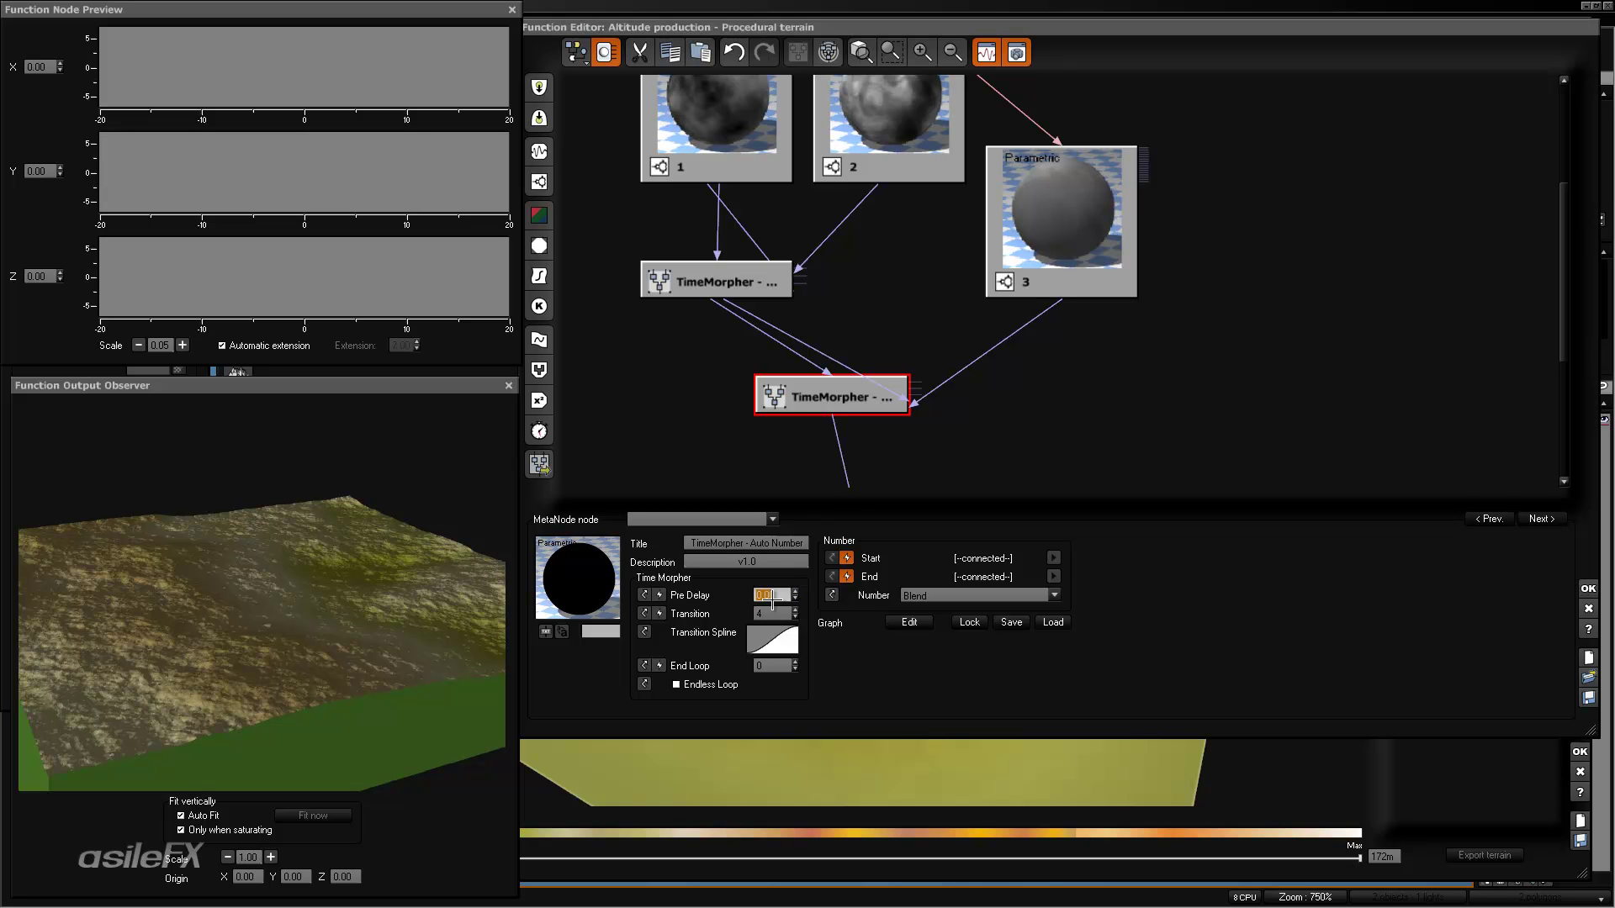
type("-1")
key("Return")
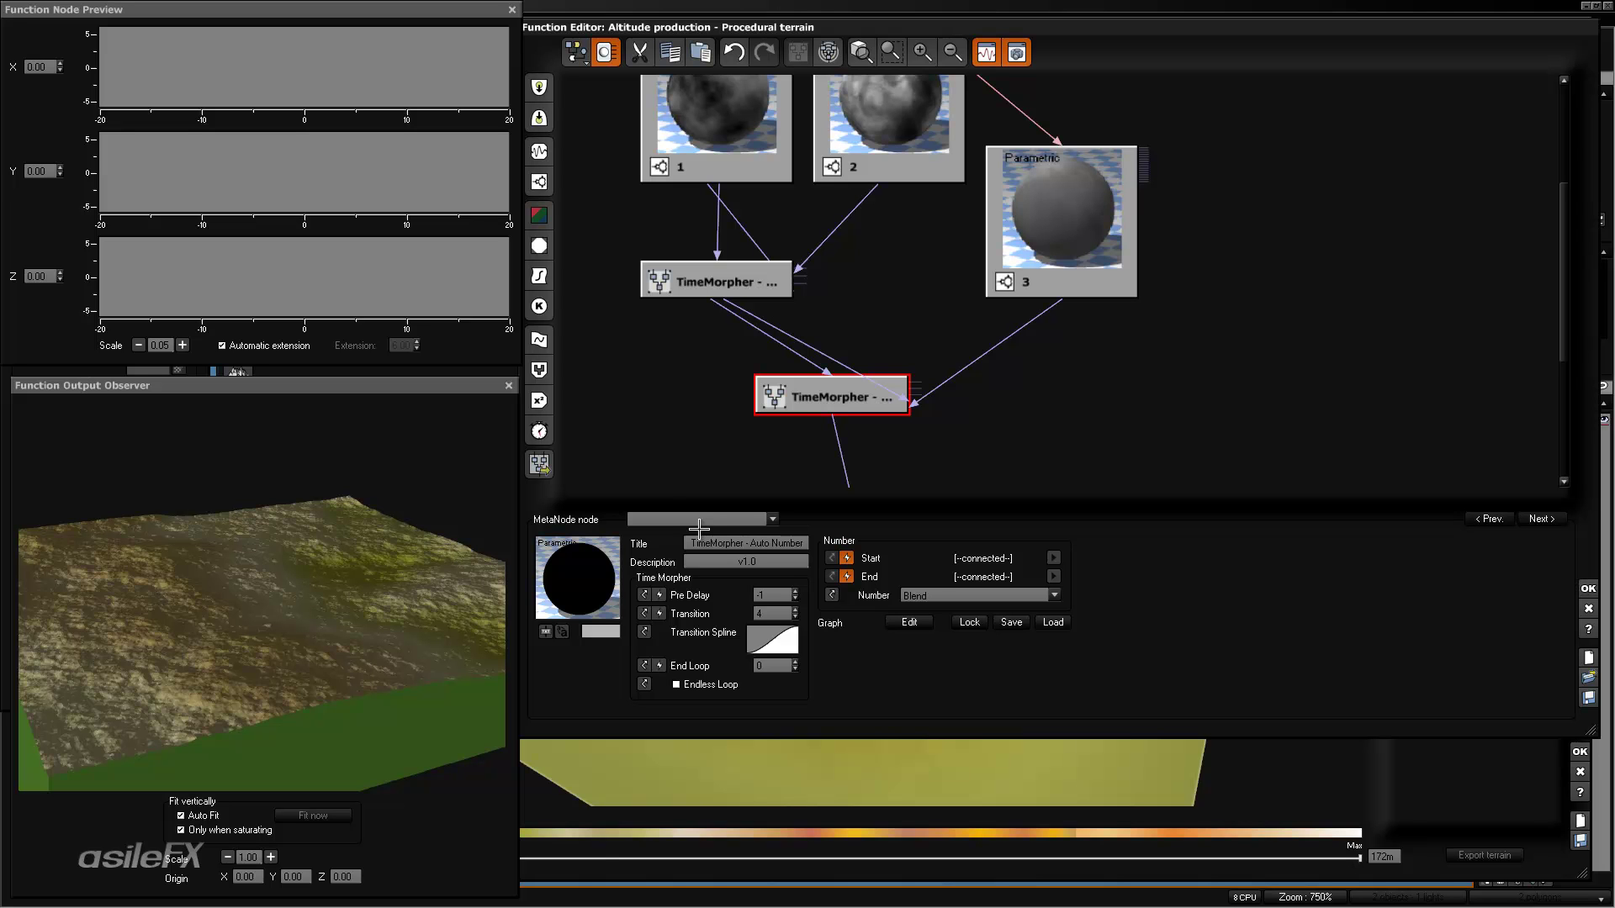
- Compare the Pre Delay and Transition settings of the upper and lower TimeMorphers
left_click(673, 290)
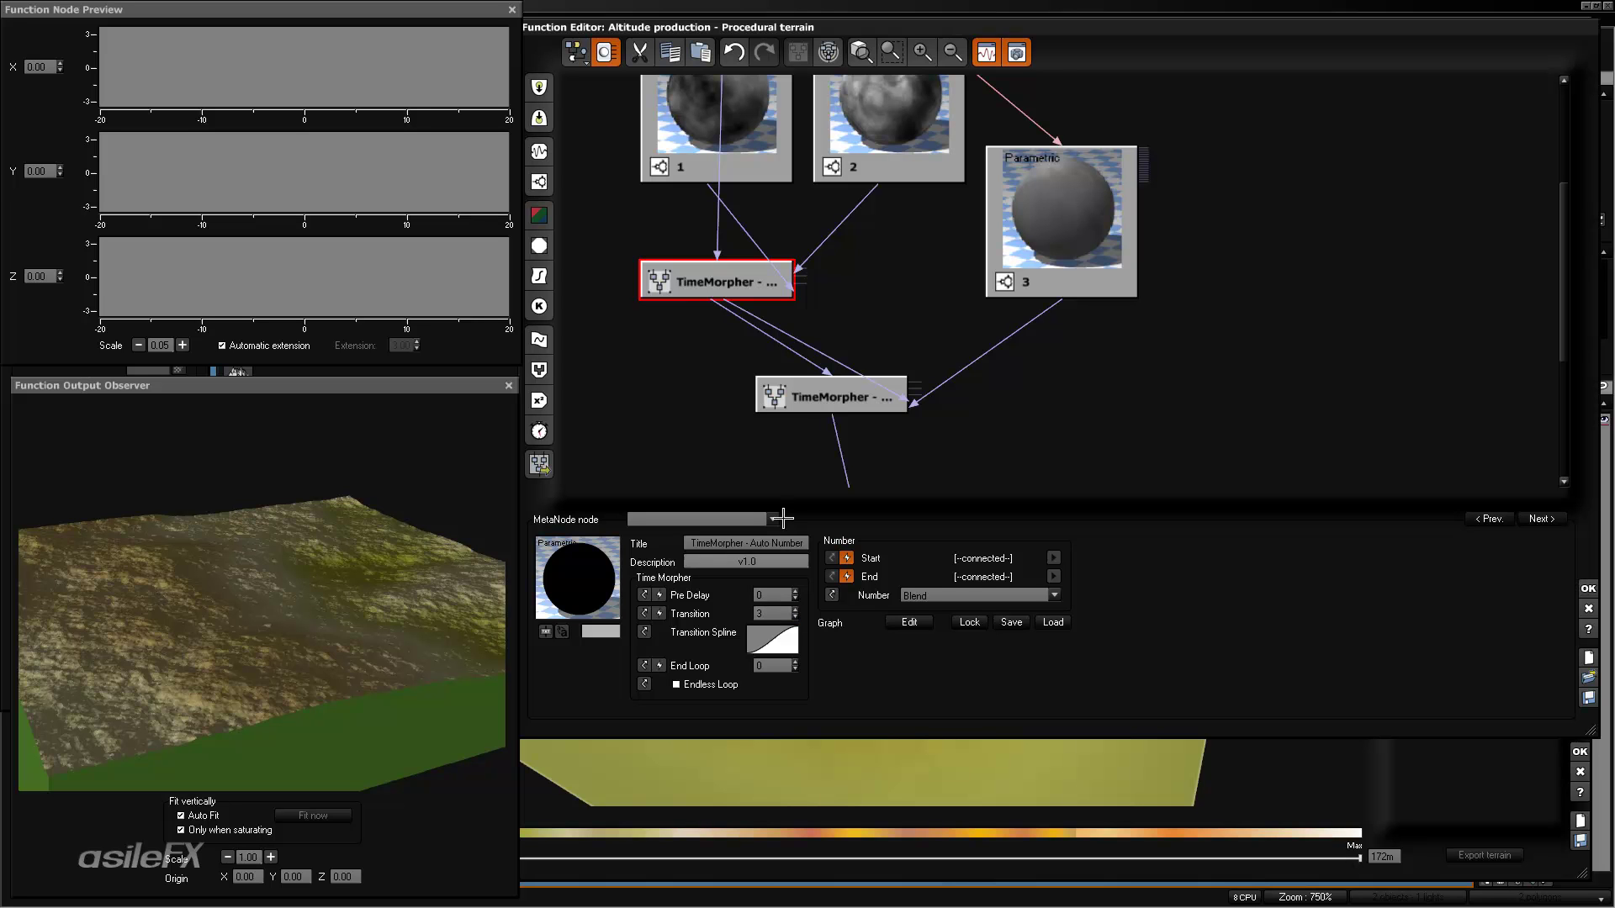
left_click(820, 398)
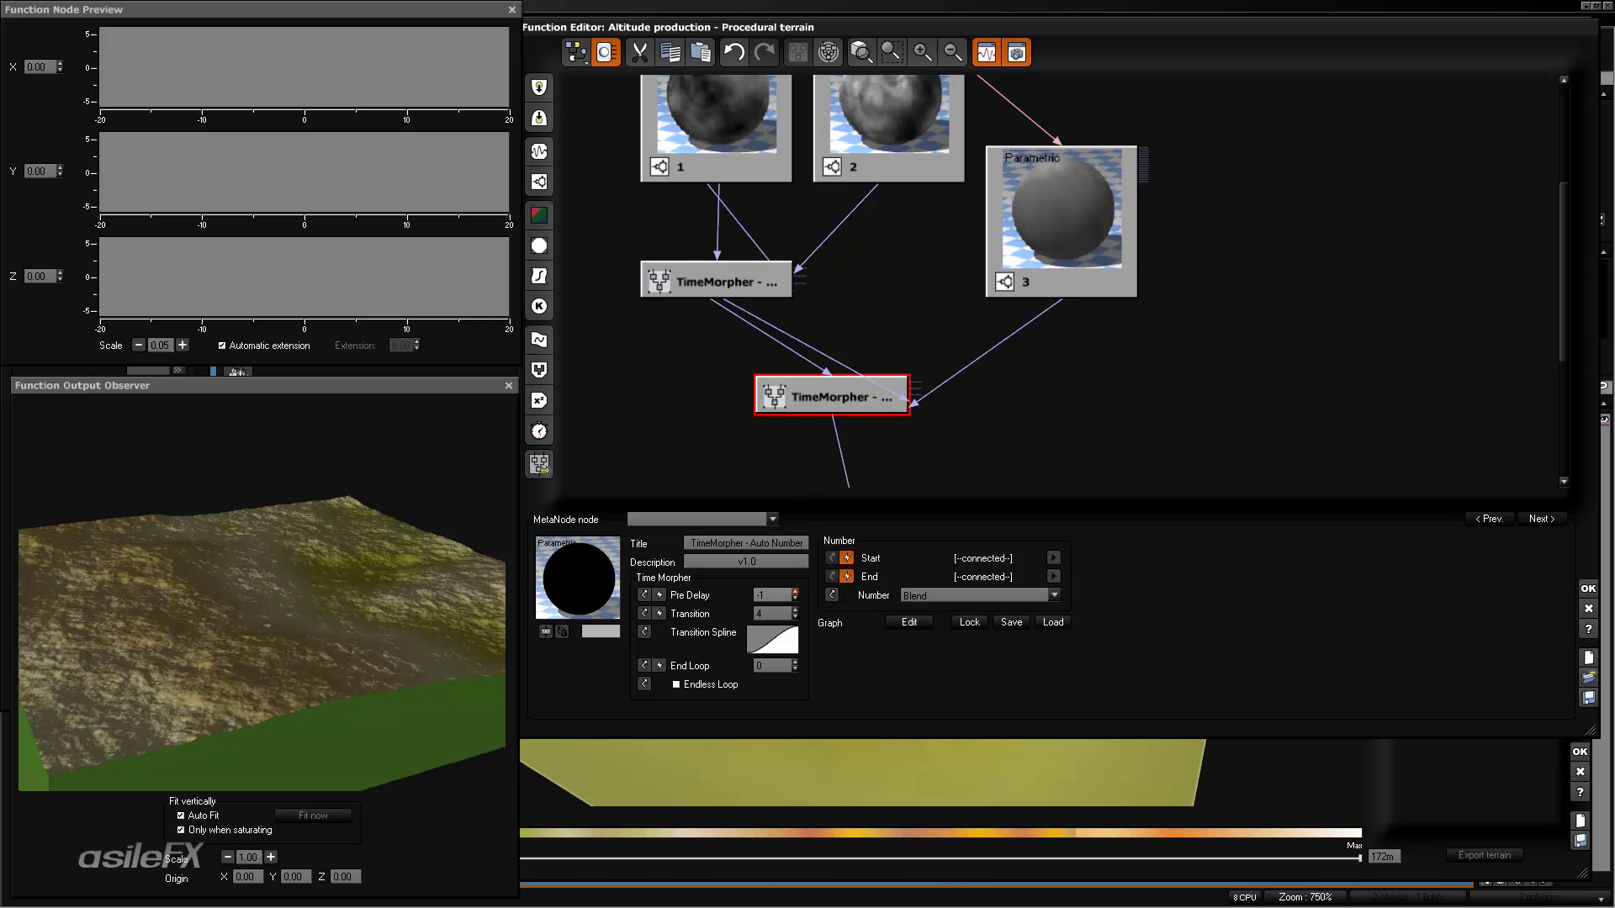
left_click(681, 280)
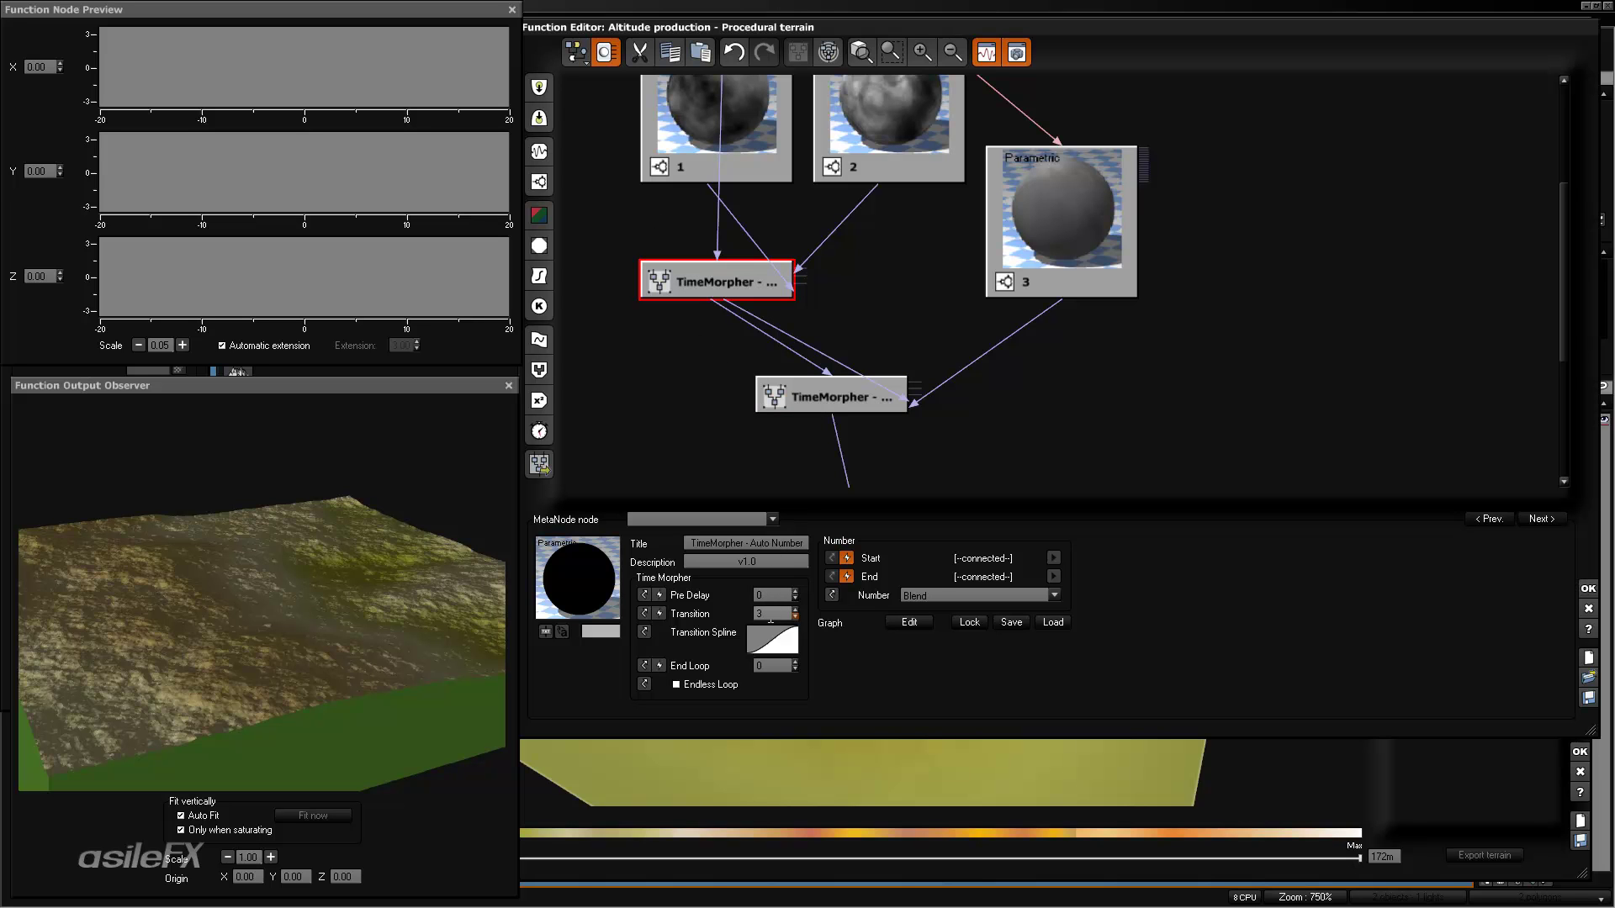
left_click(811, 406)
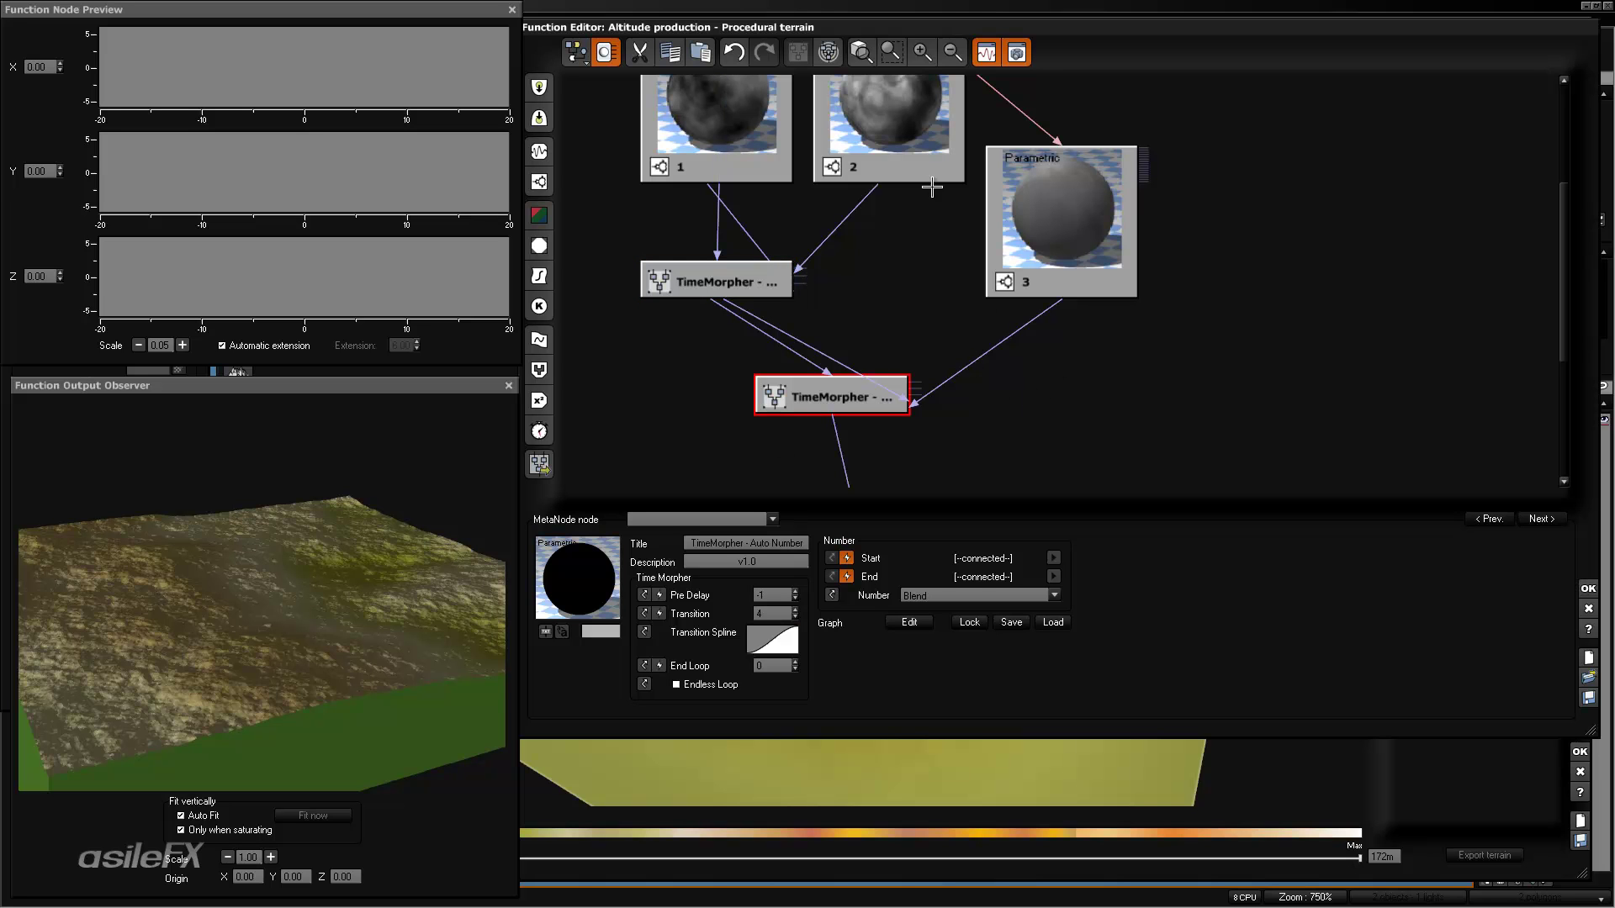
left_click(754, 281)
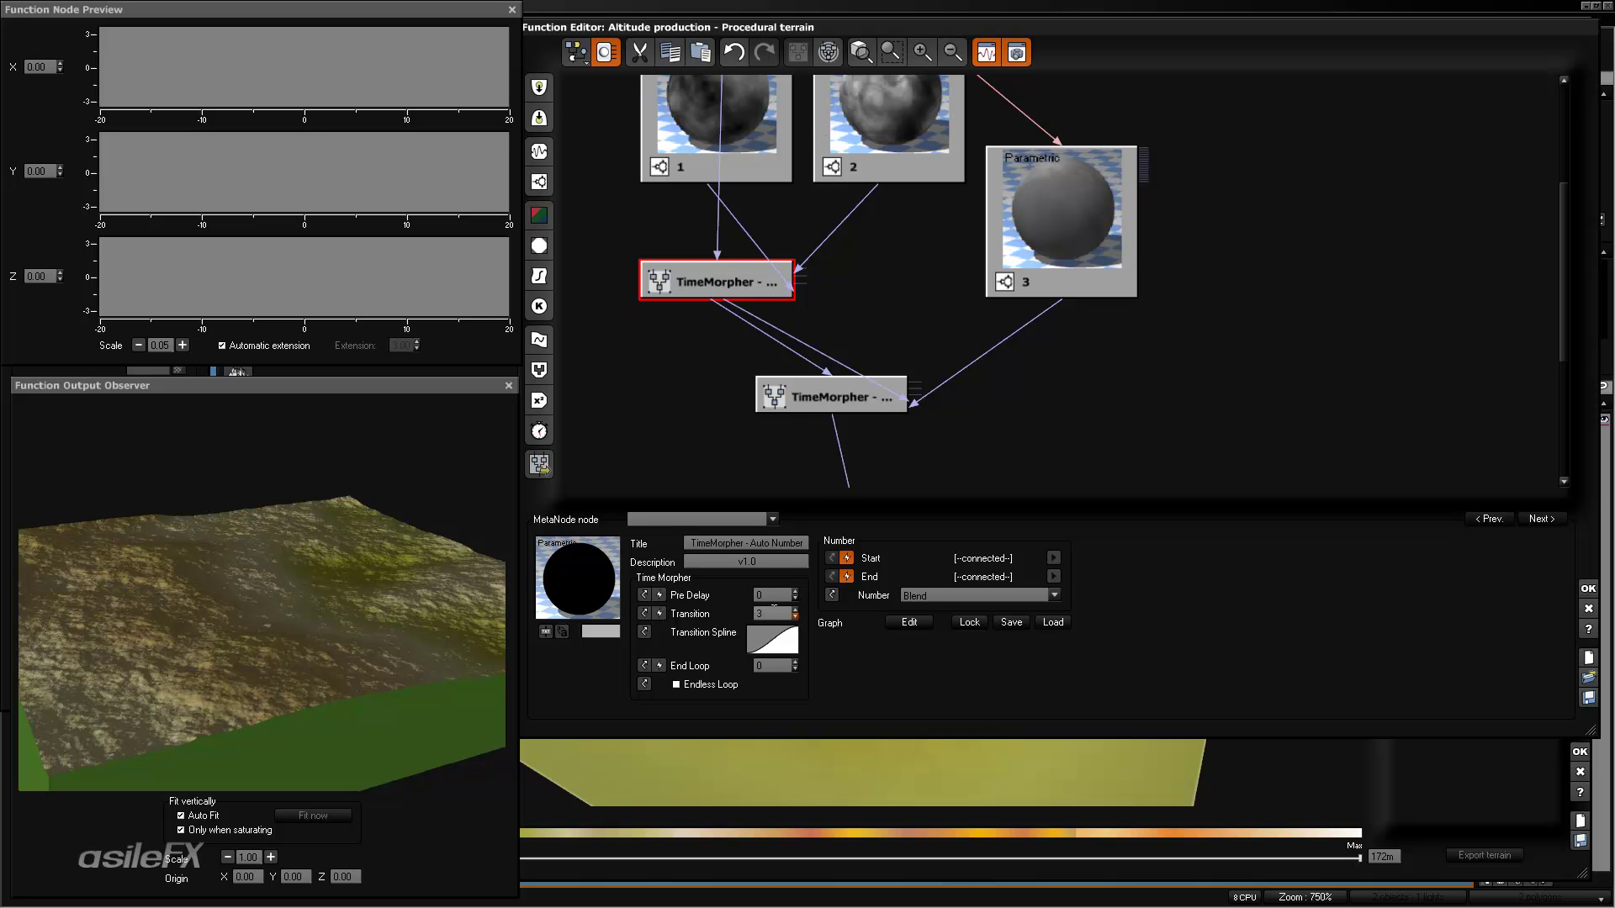
left_click(807, 397)
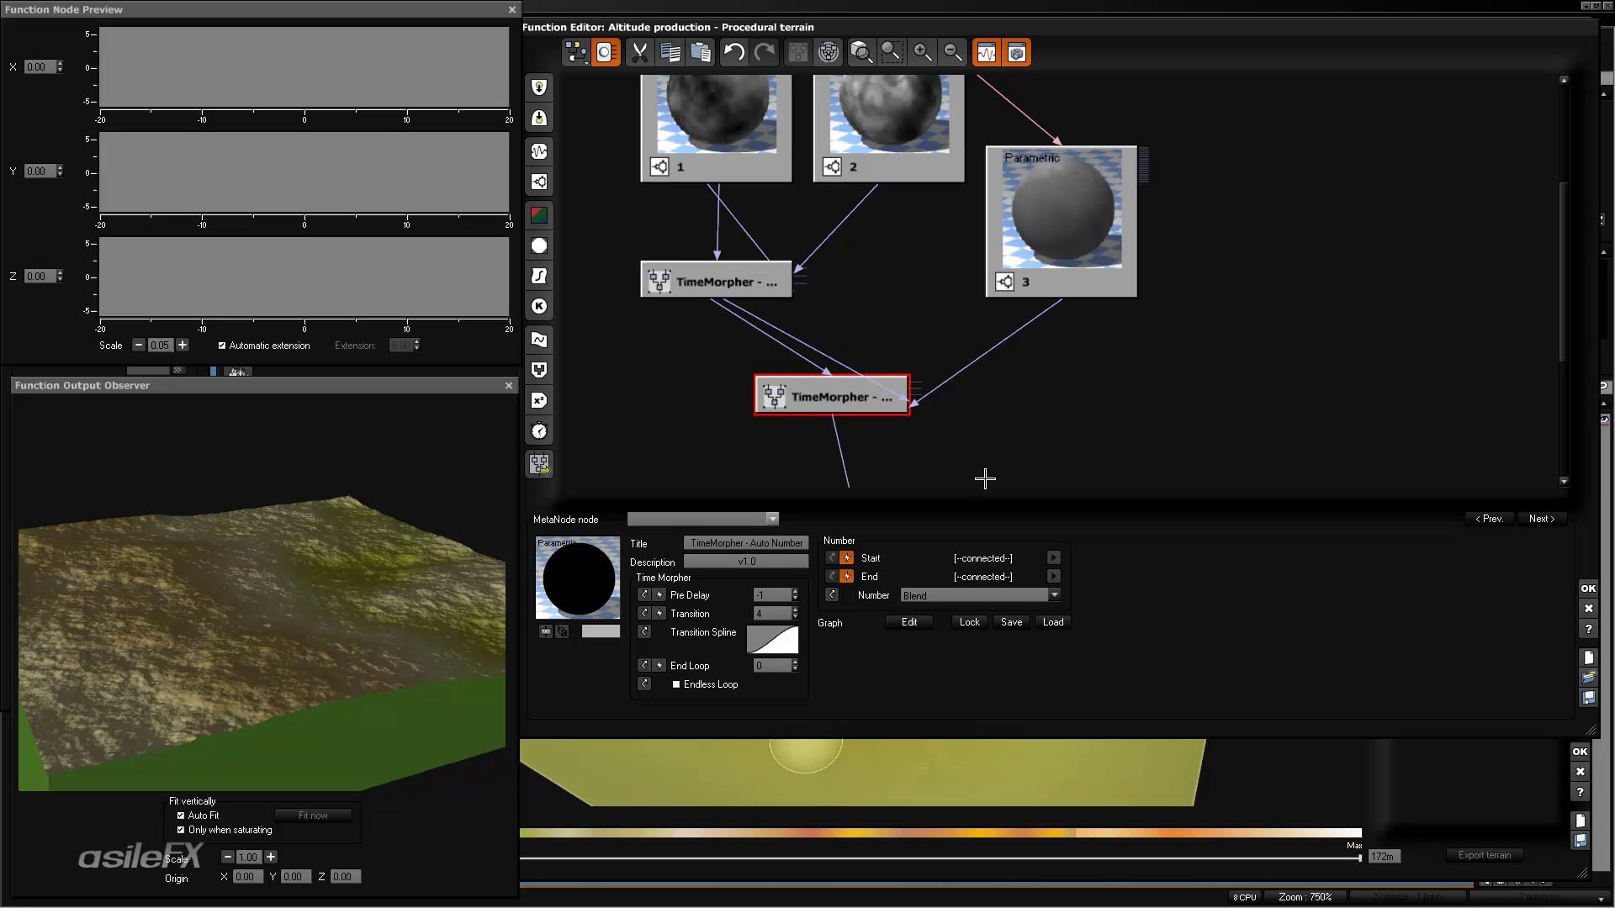
left_click(771, 286)
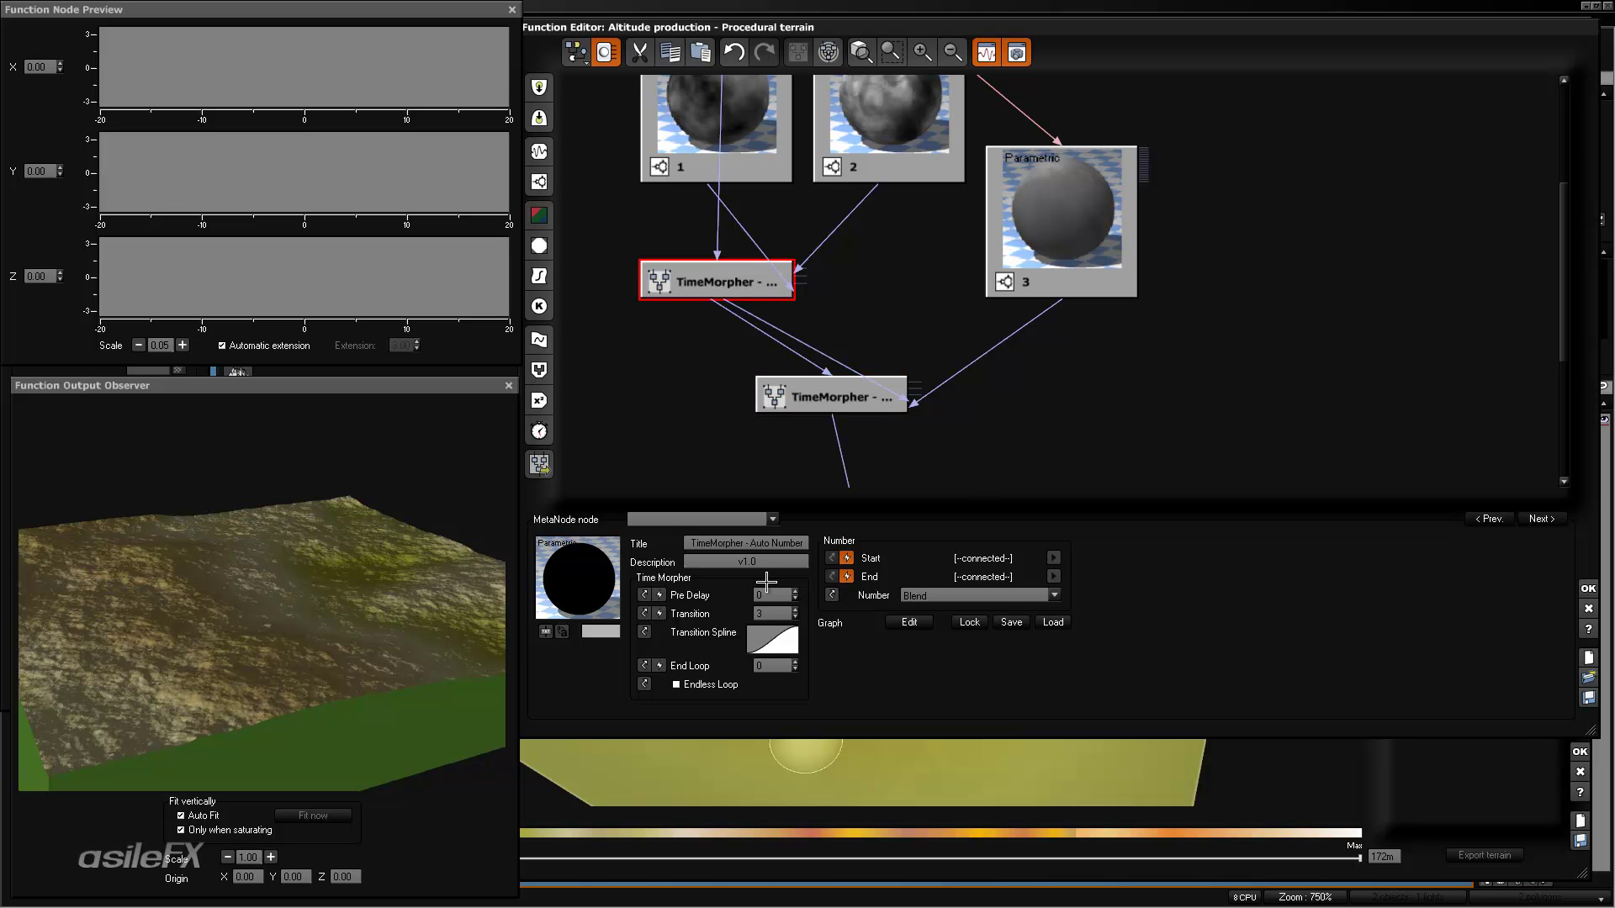
left_click(811, 404)
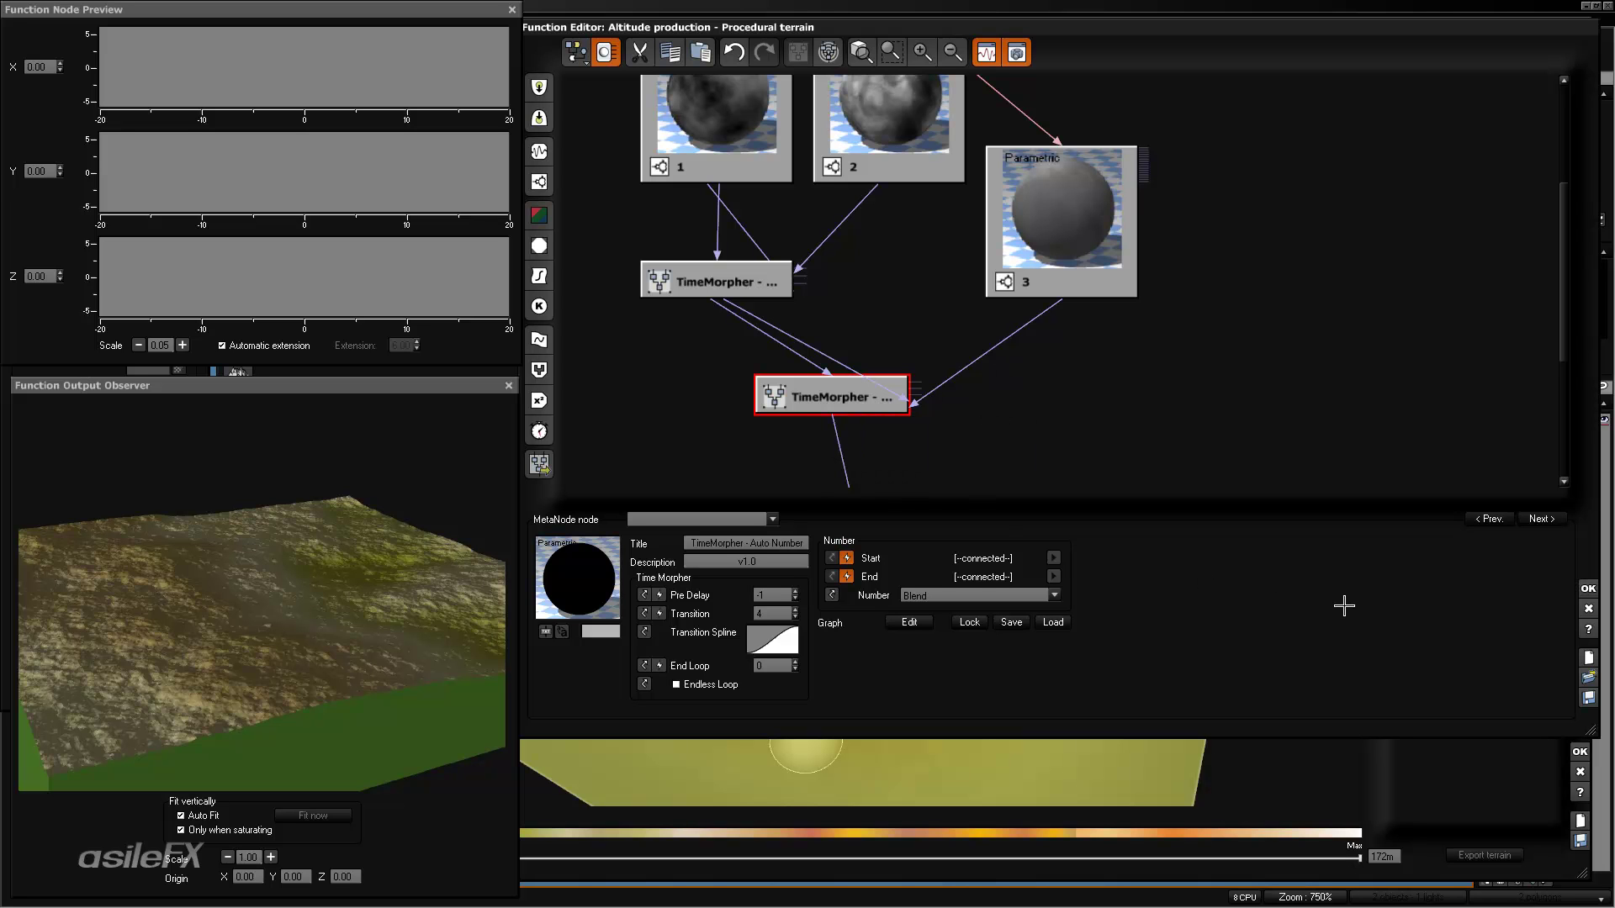
- Accept the altitude function and the procedural terrain edits, and display the animation timeline
left_click(1588, 586)
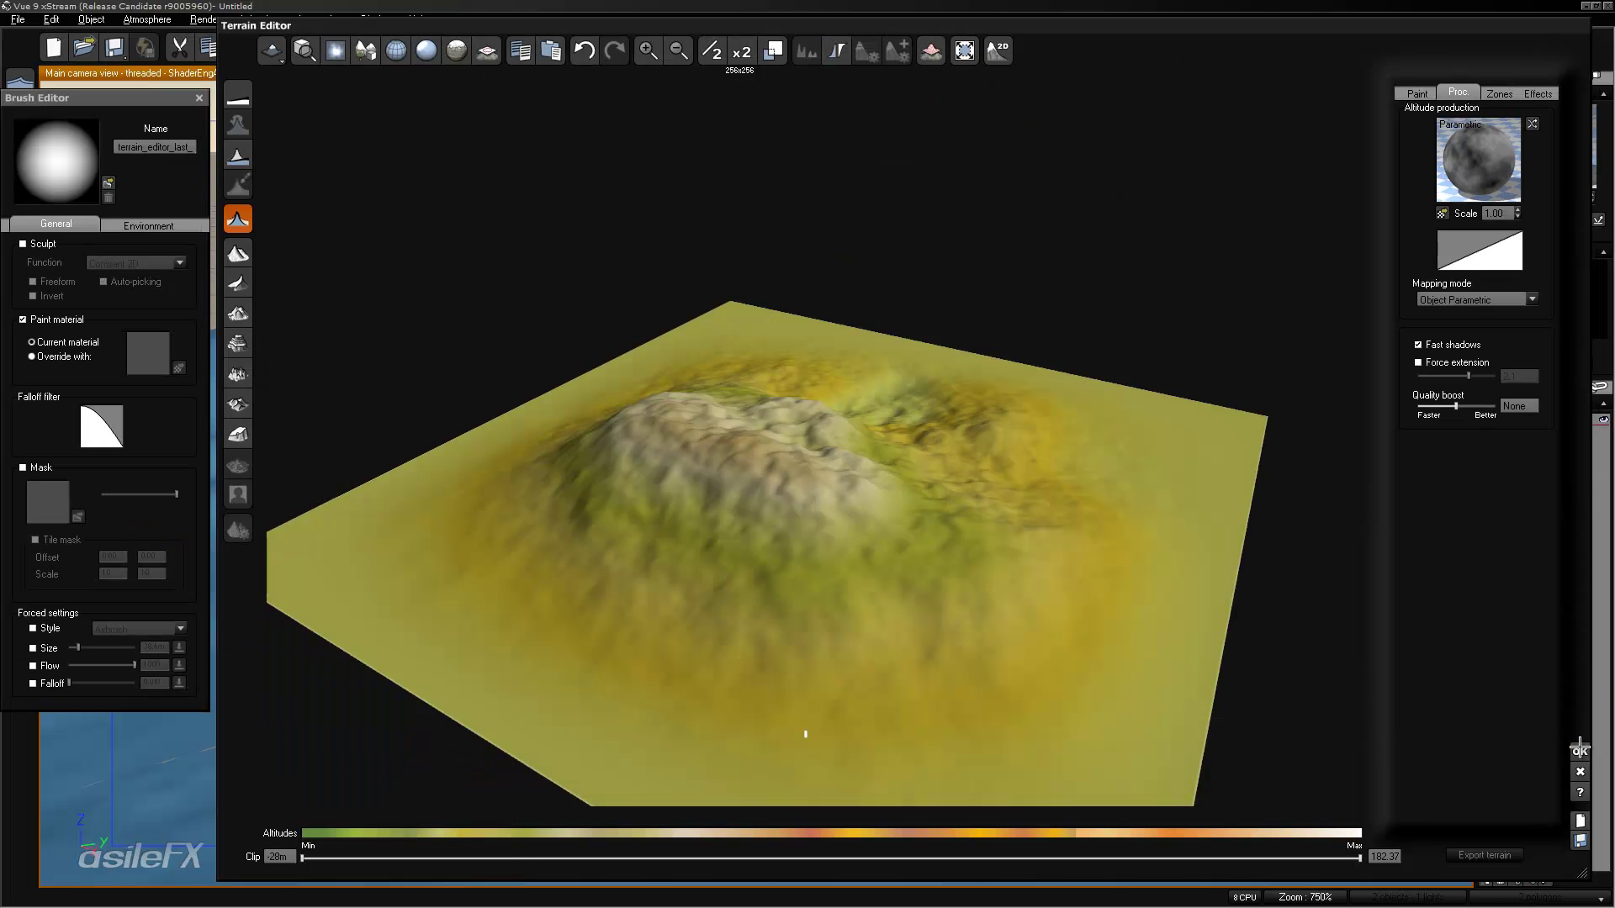
left_click(1578, 749)
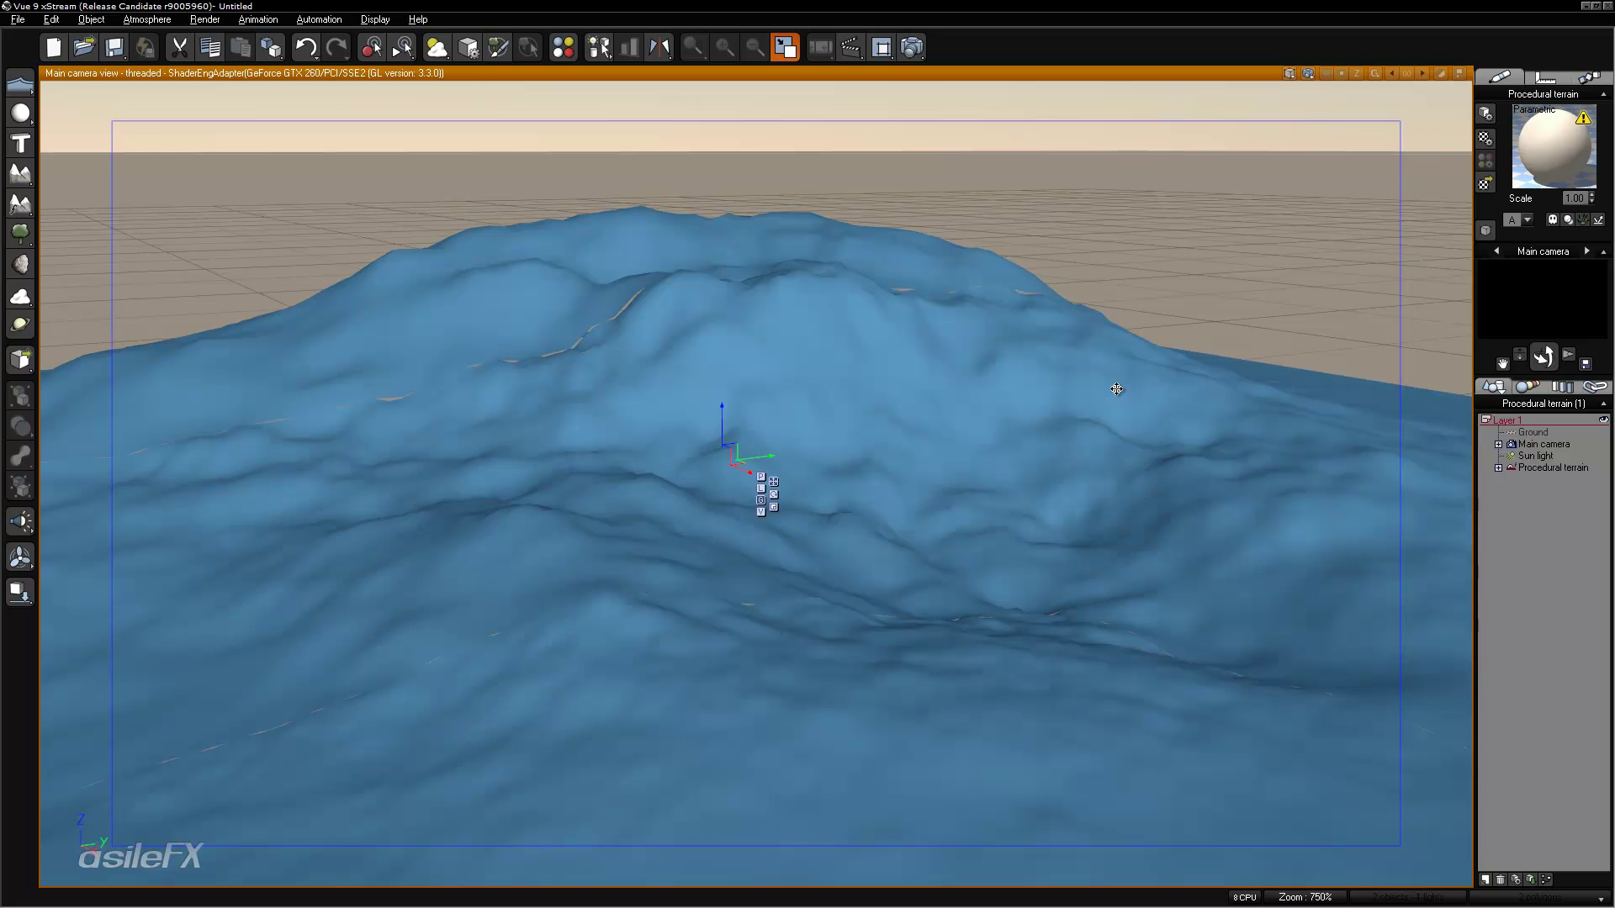
key("F11")
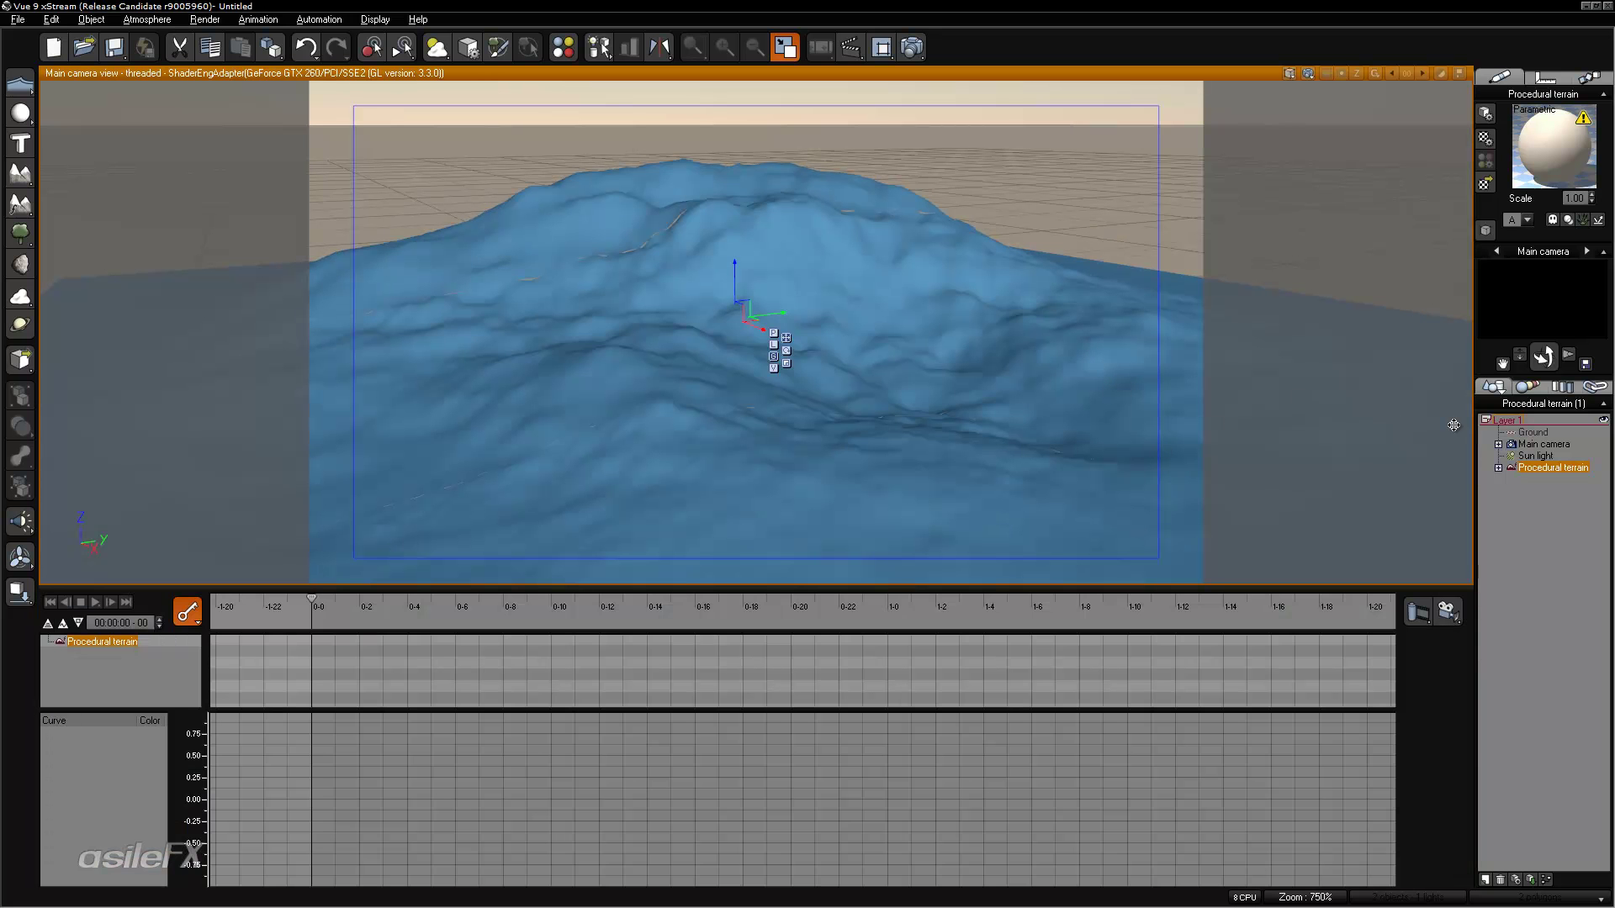
- Select the Ground plane and set the current animation time to 6 seconds, widening the timeline's range to reach it
left_click(1533, 431)
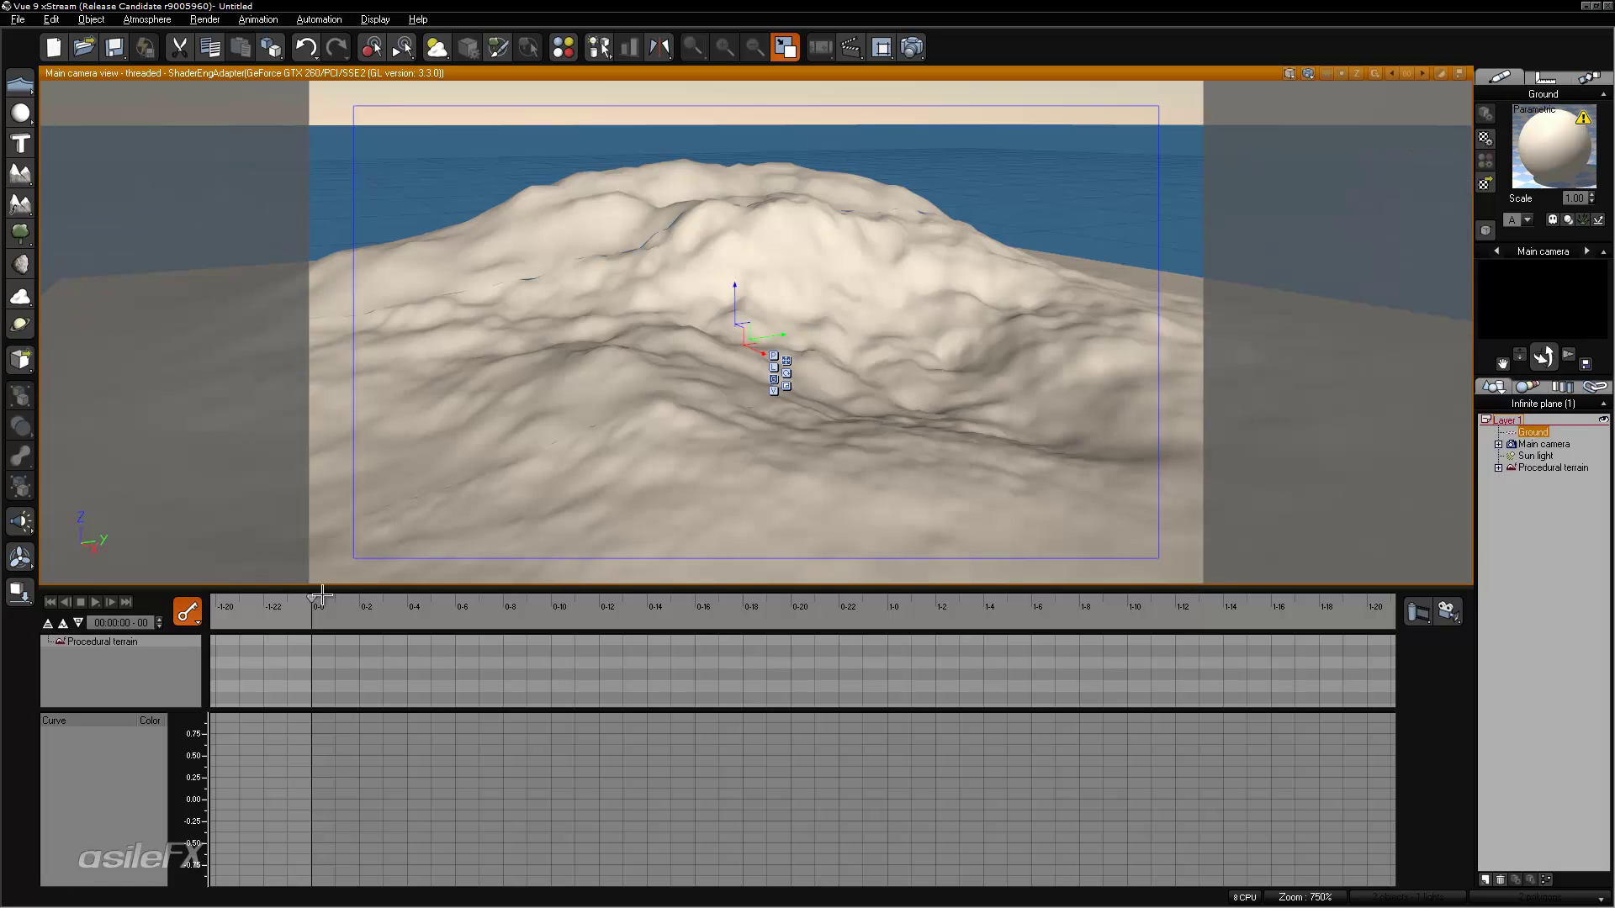
left_click_drag(313, 600, 455, 659)
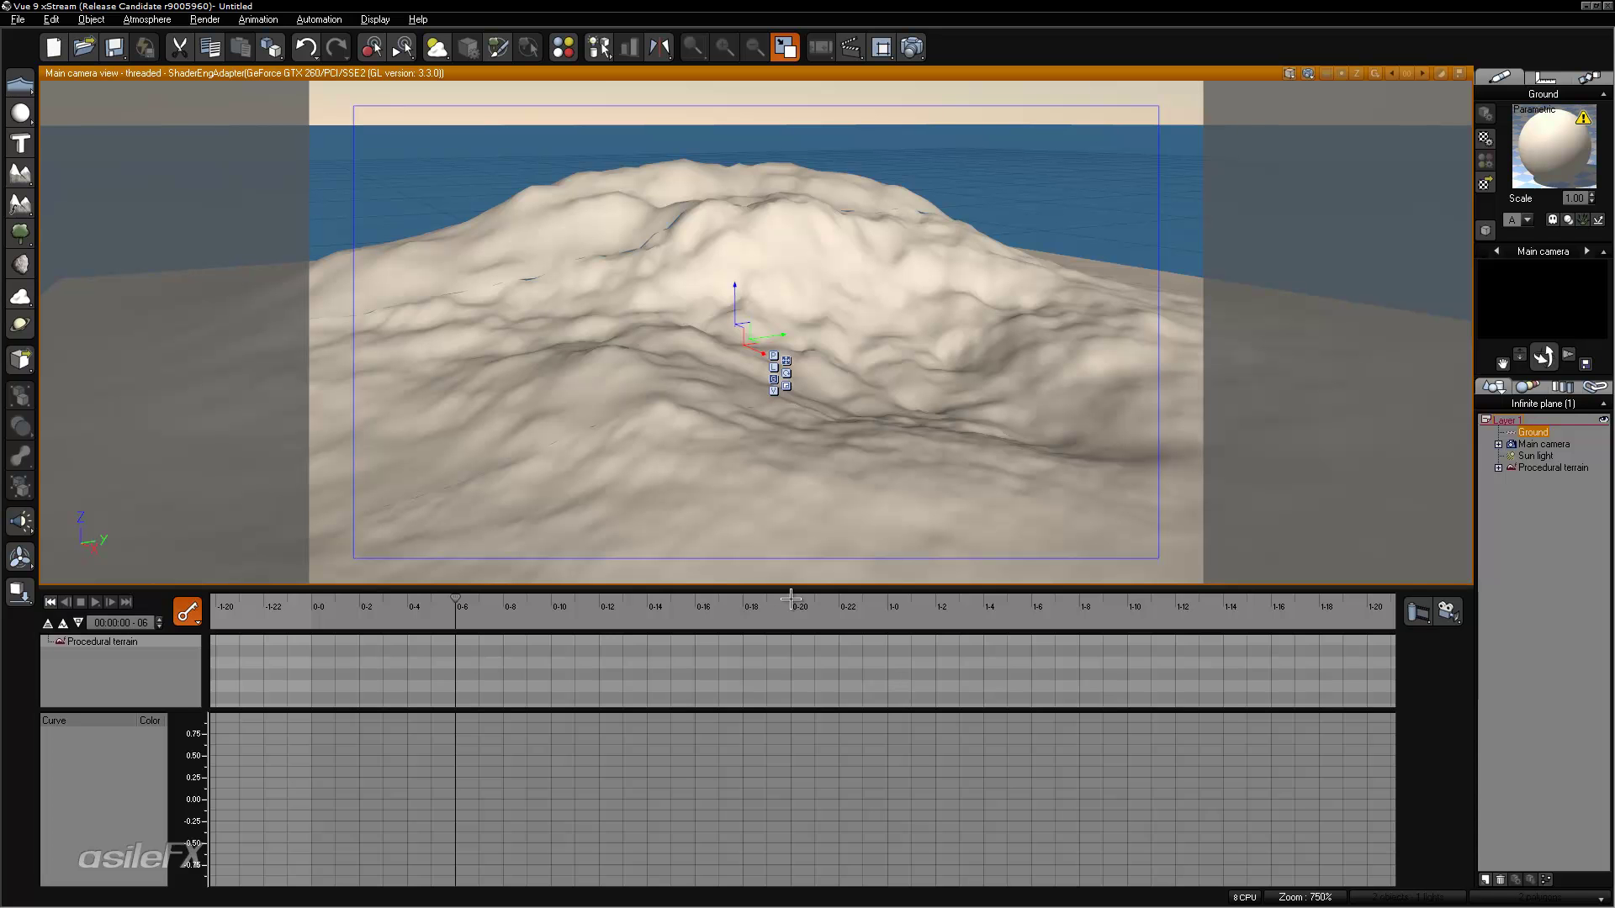
left_click_drag(800, 606, 450, 686)
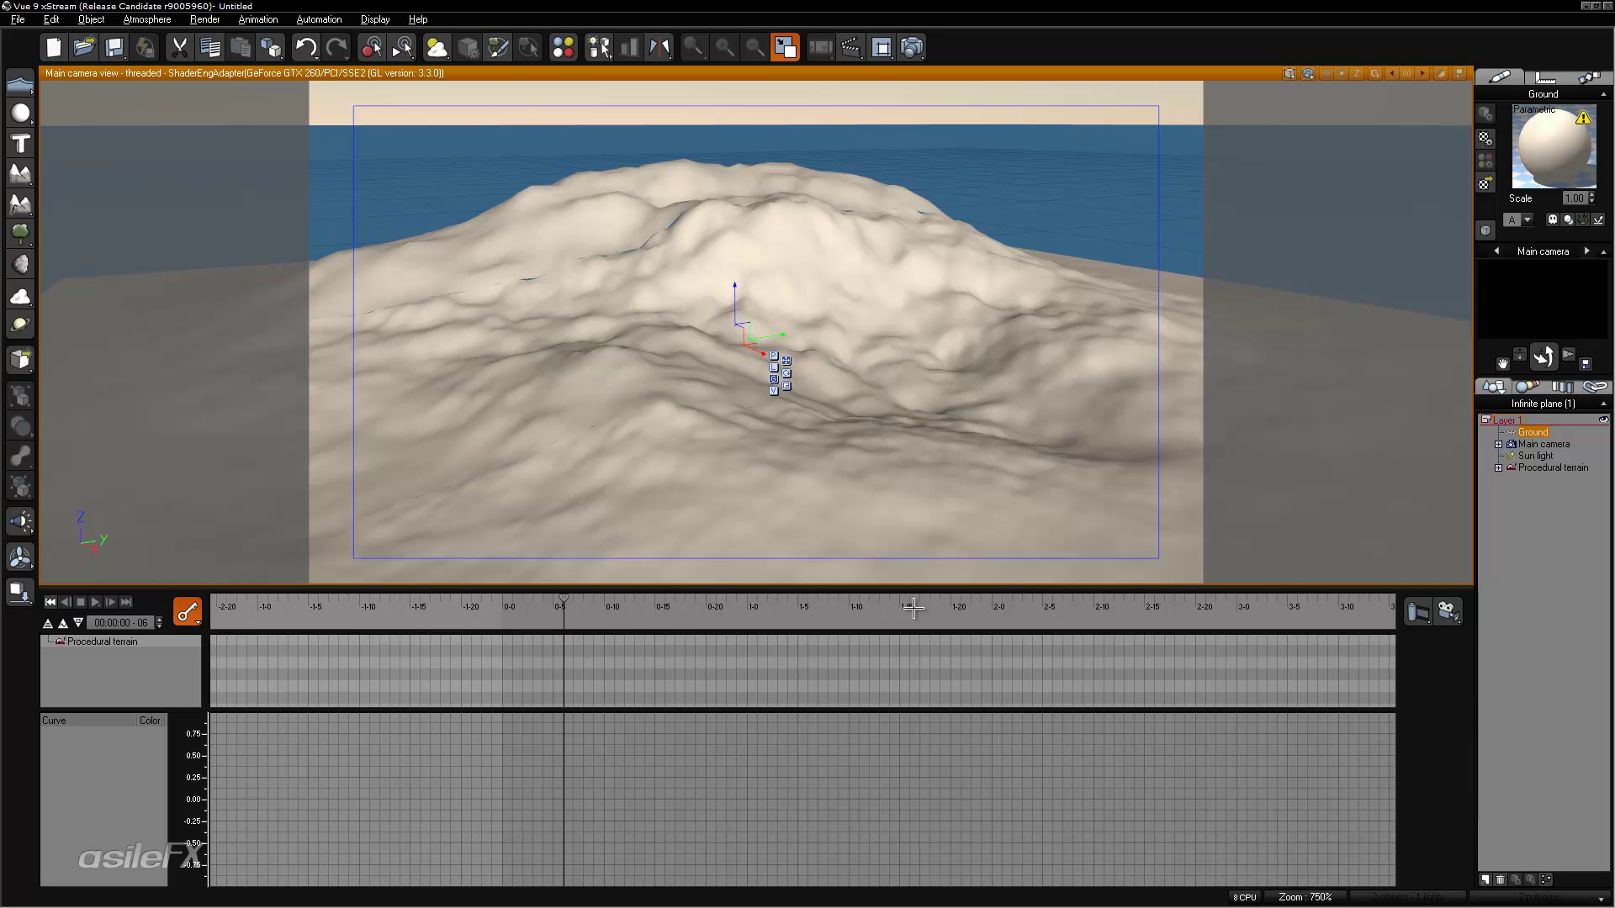
left_click_drag(917, 607, 864, 711, "ctrl")
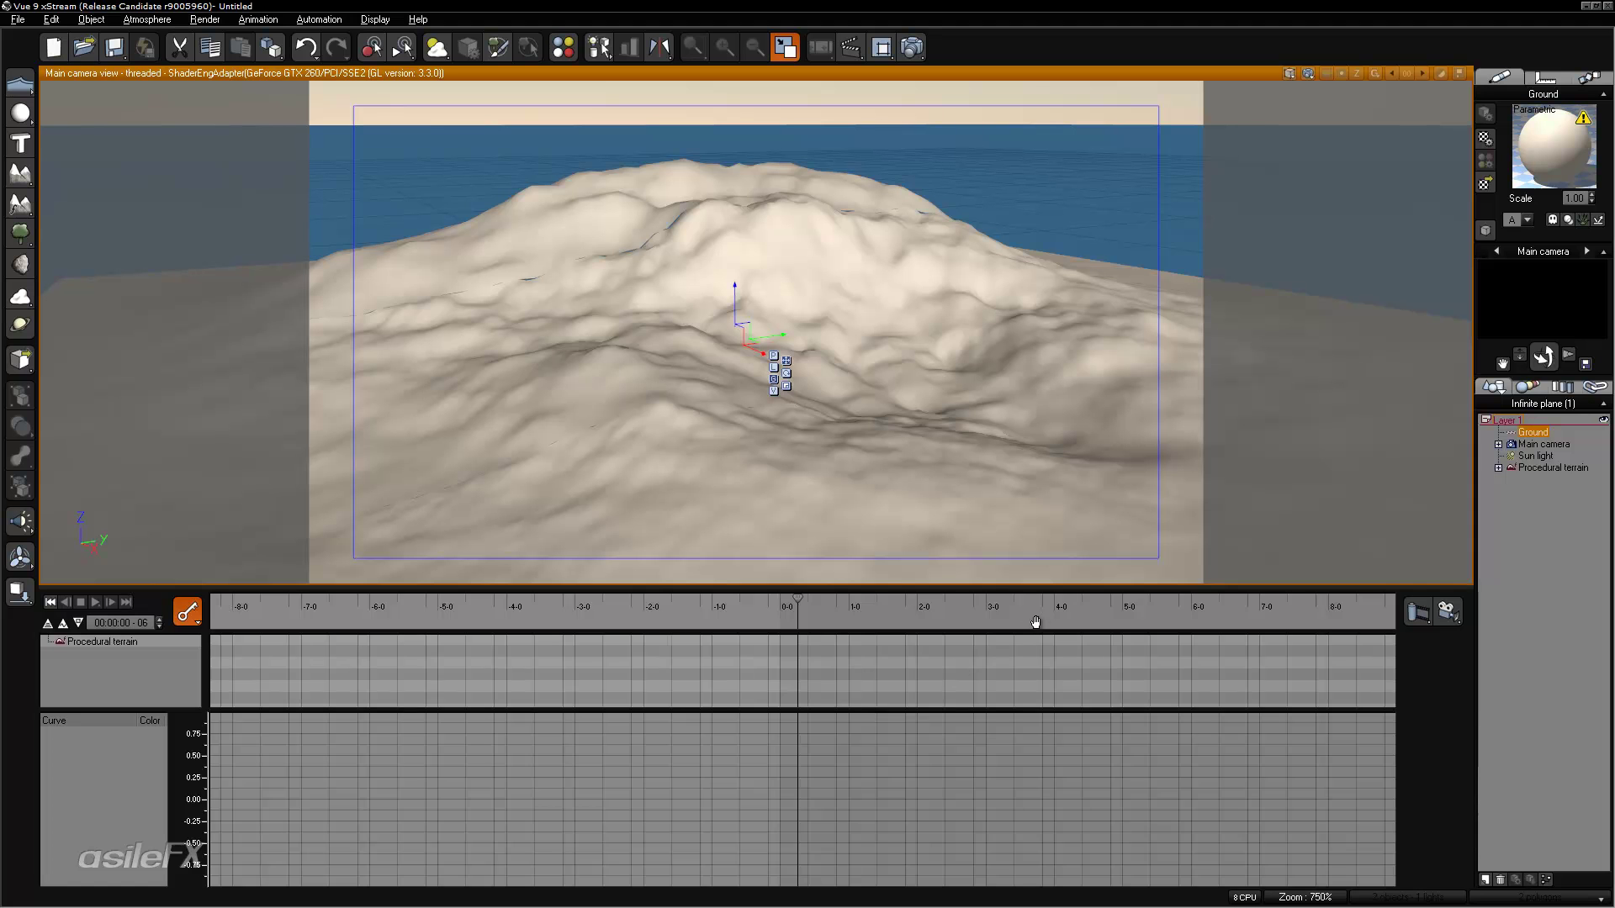
left_click_drag(1027, 627, 809, 625)
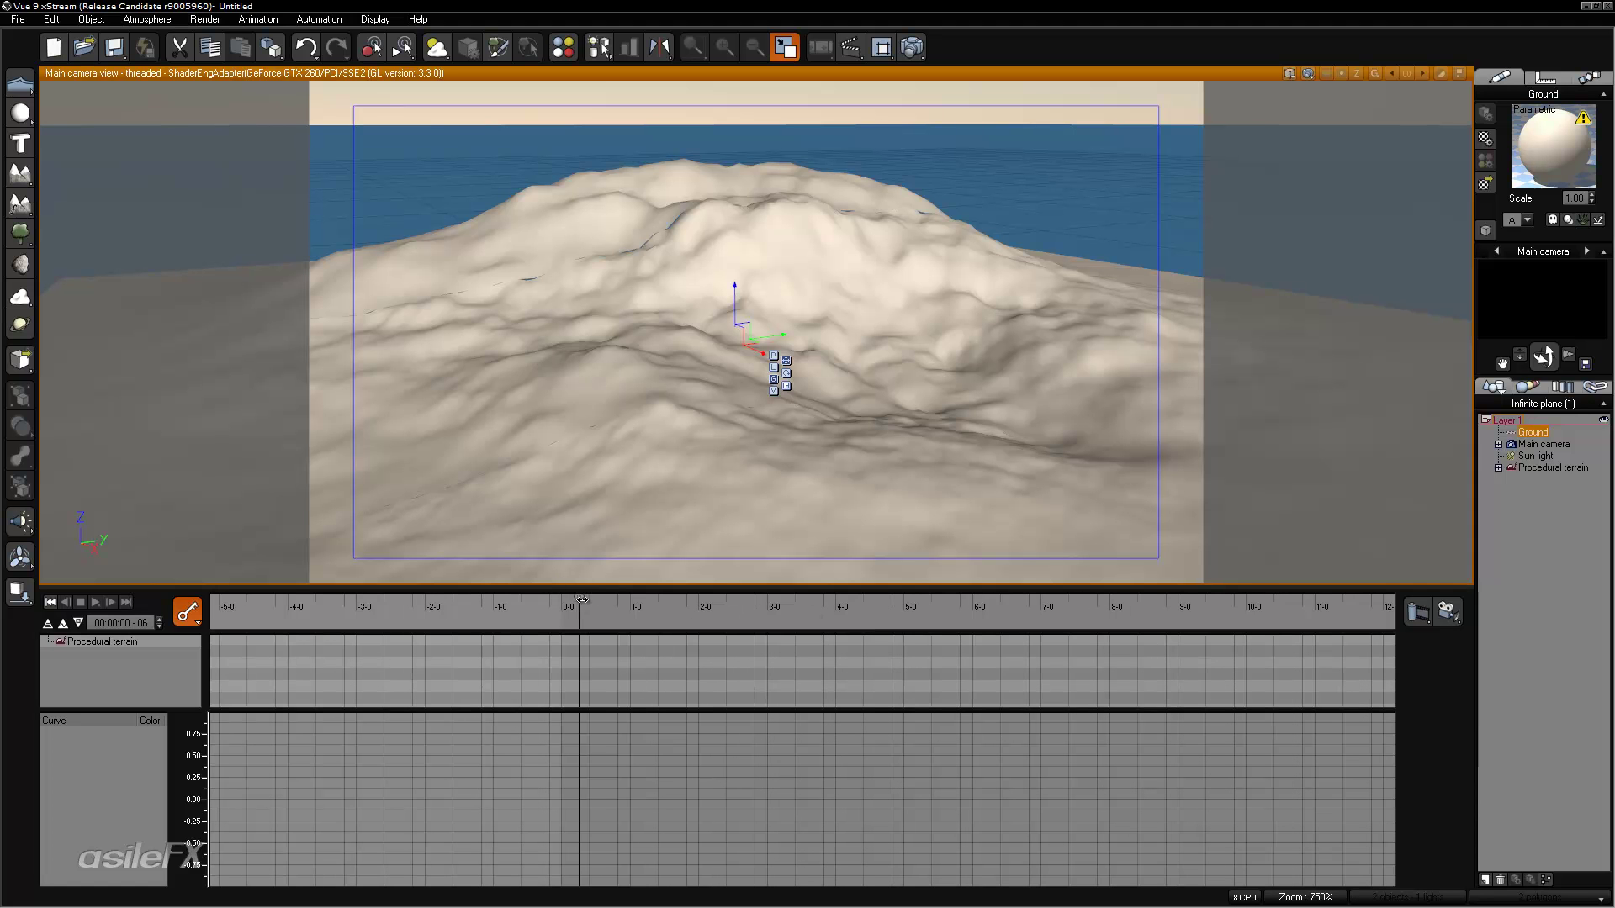
left_click_drag(582, 599, 974, 597)
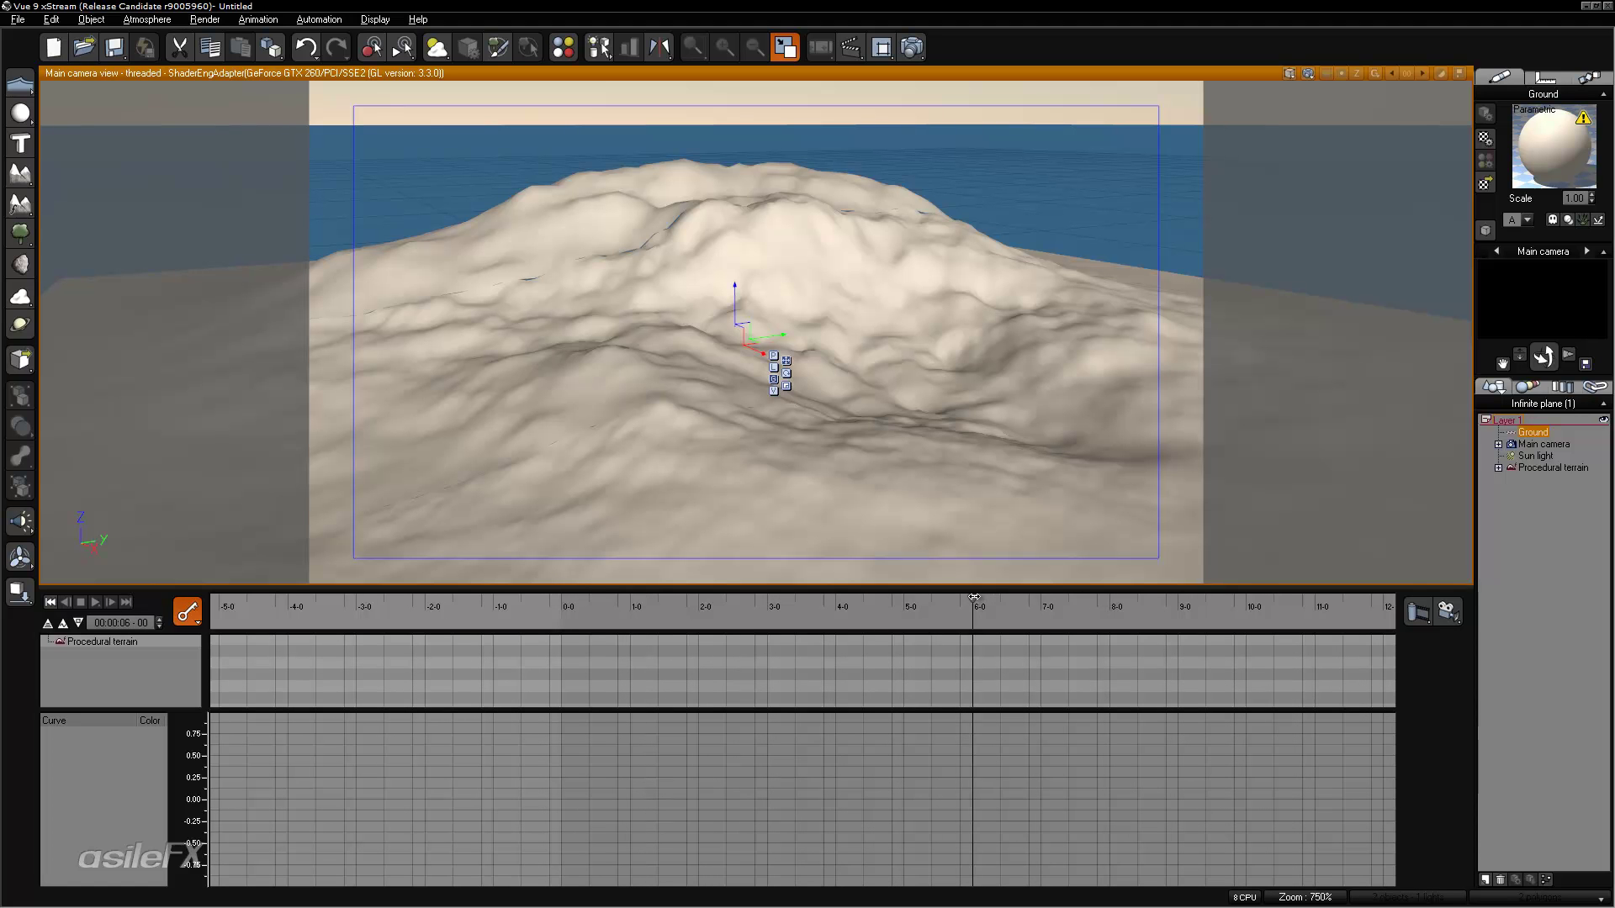
- Turn off Auto-Keyframing and add a keyframe to all properties of the Ground at 6 seconds
left_click(192, 615)
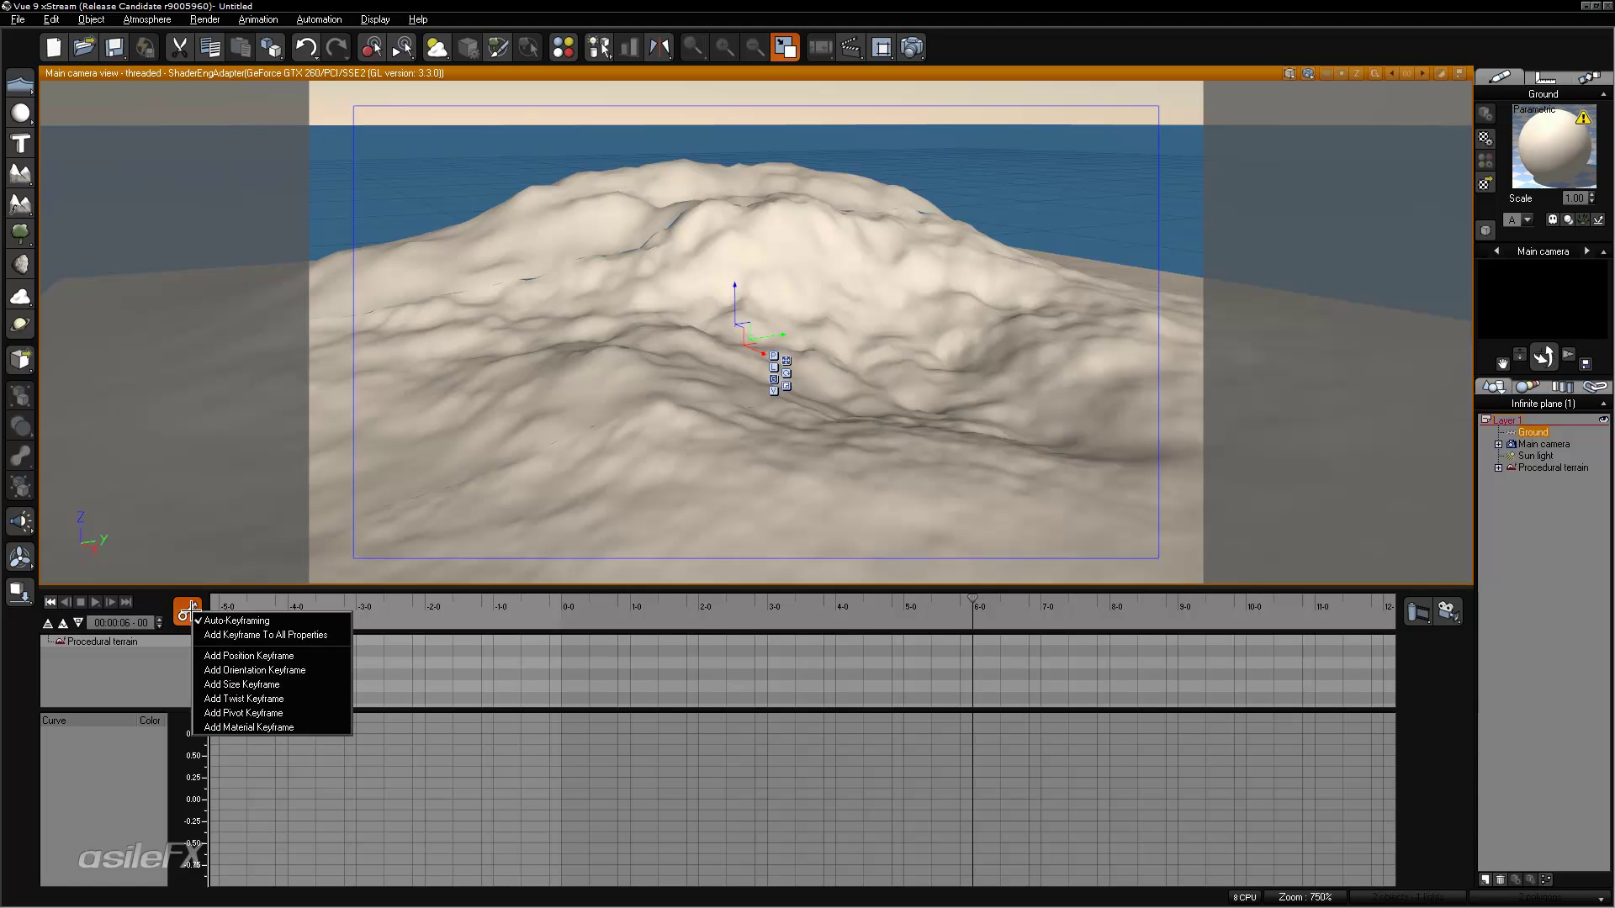
left_click(259, 621)
left_click(186, 611)
left_click(262, 635)
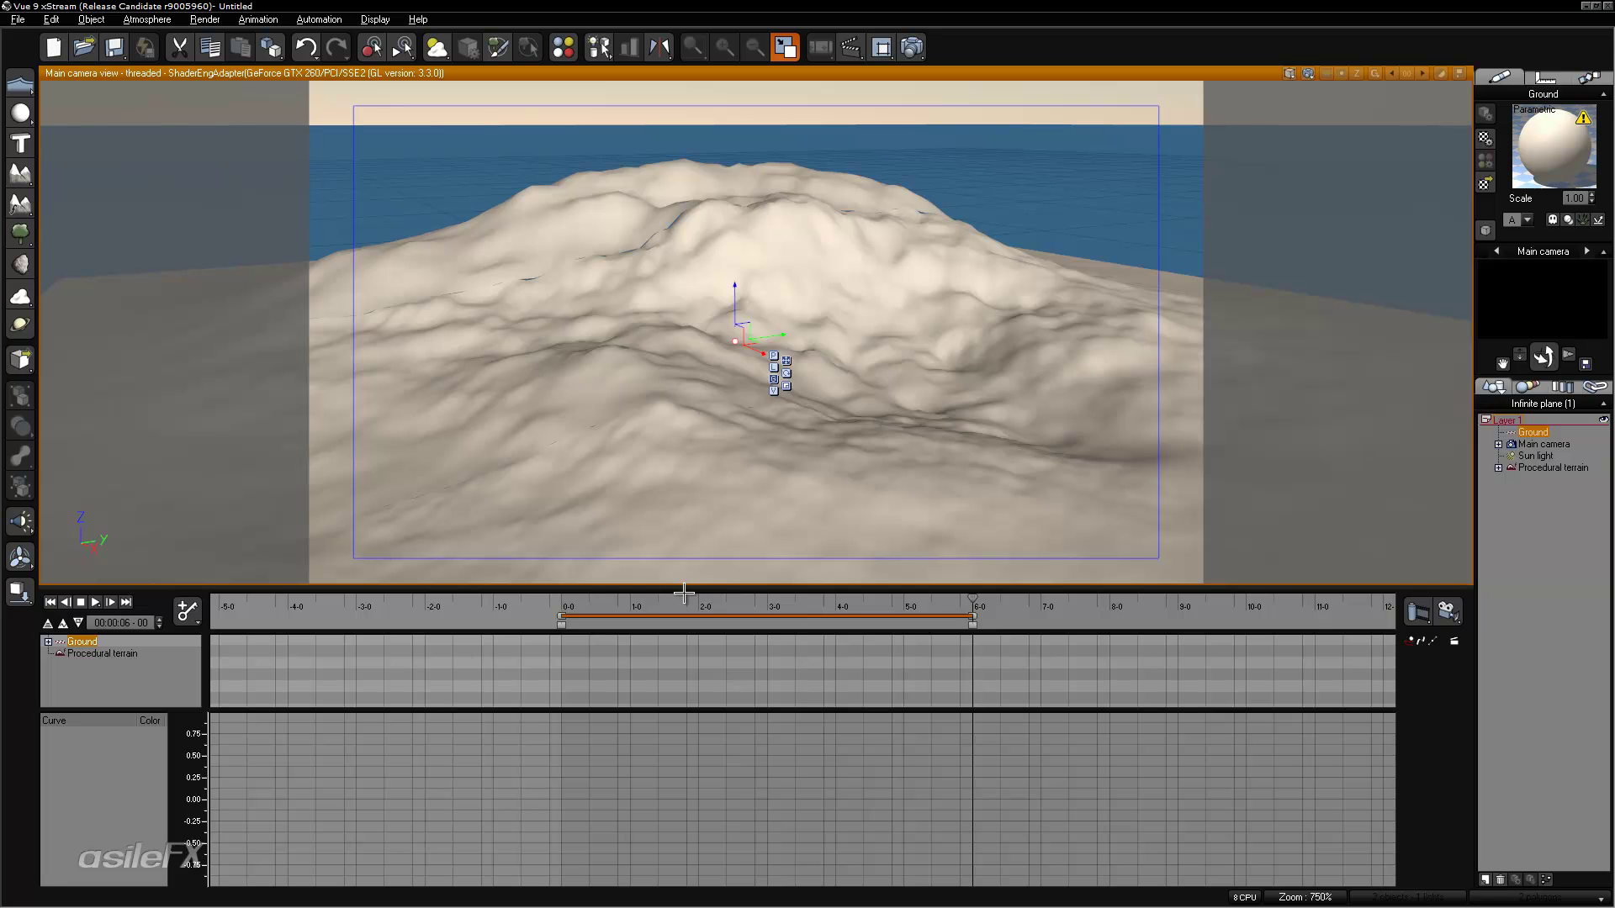
- Hide the timeline's object tracks and curve graph, and deselect the Ground
left_click(47, 623)
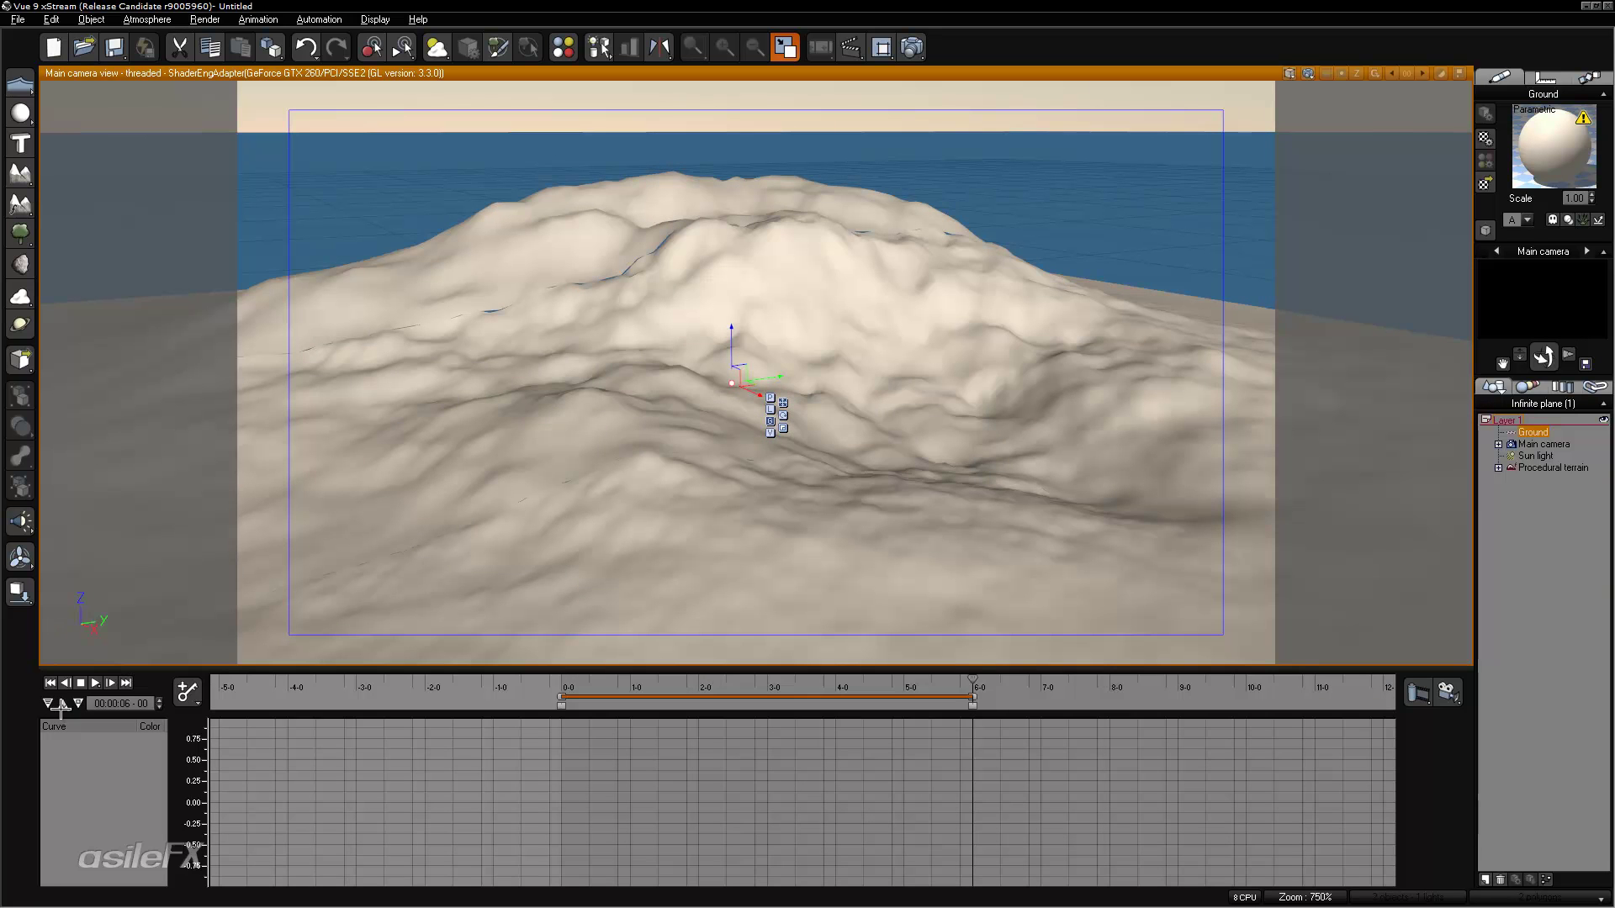
left_click(63, 704)
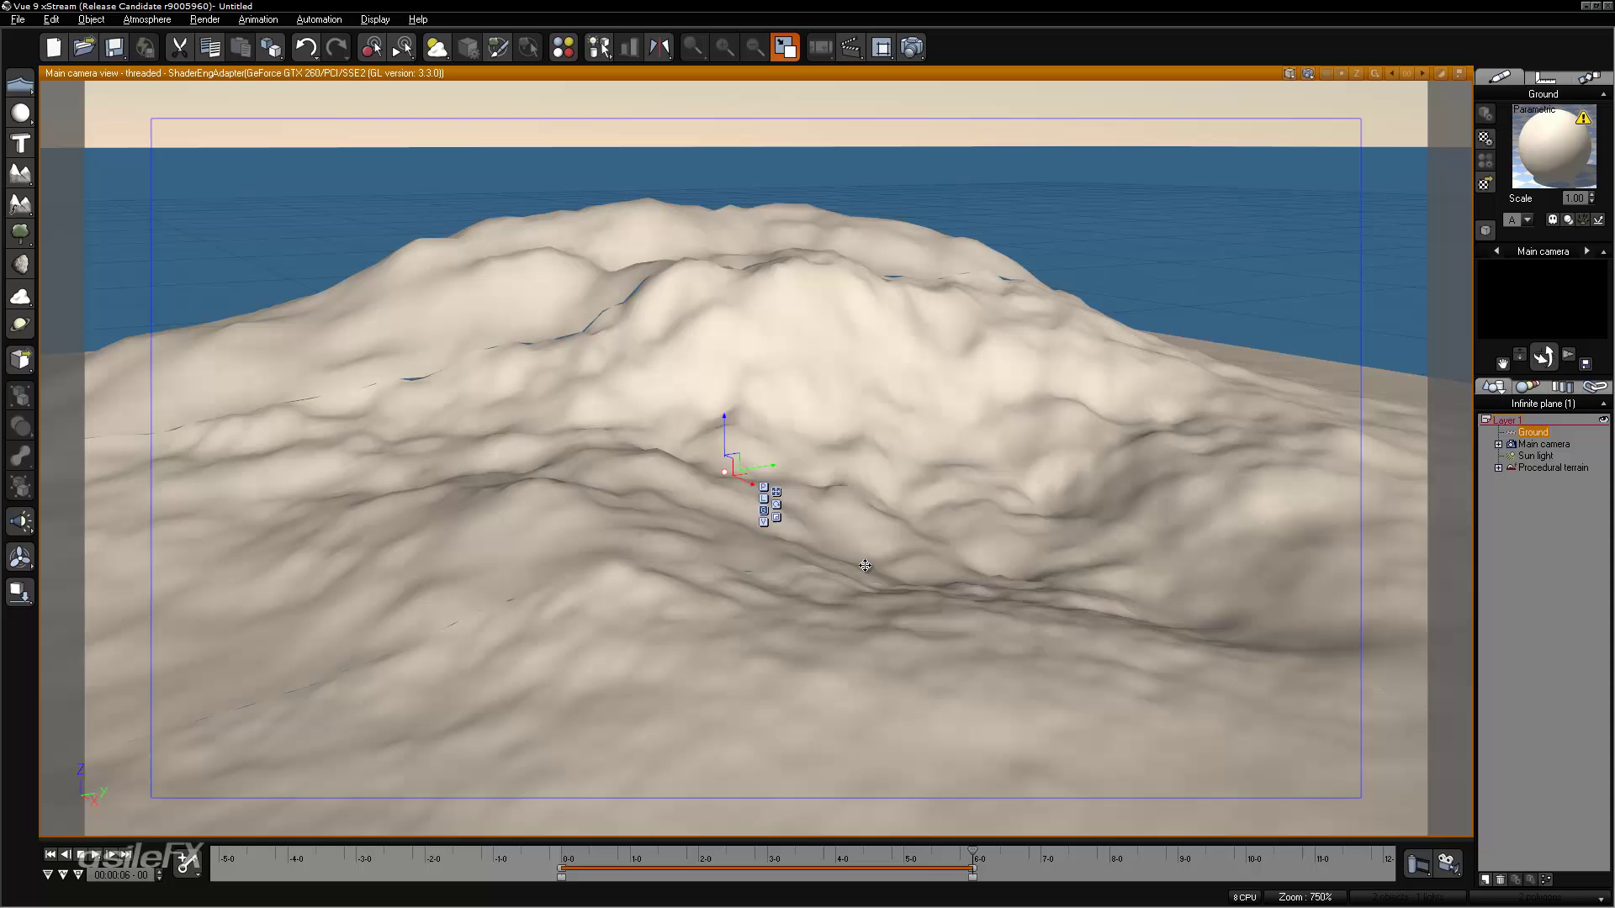
left_click(1557, 517)
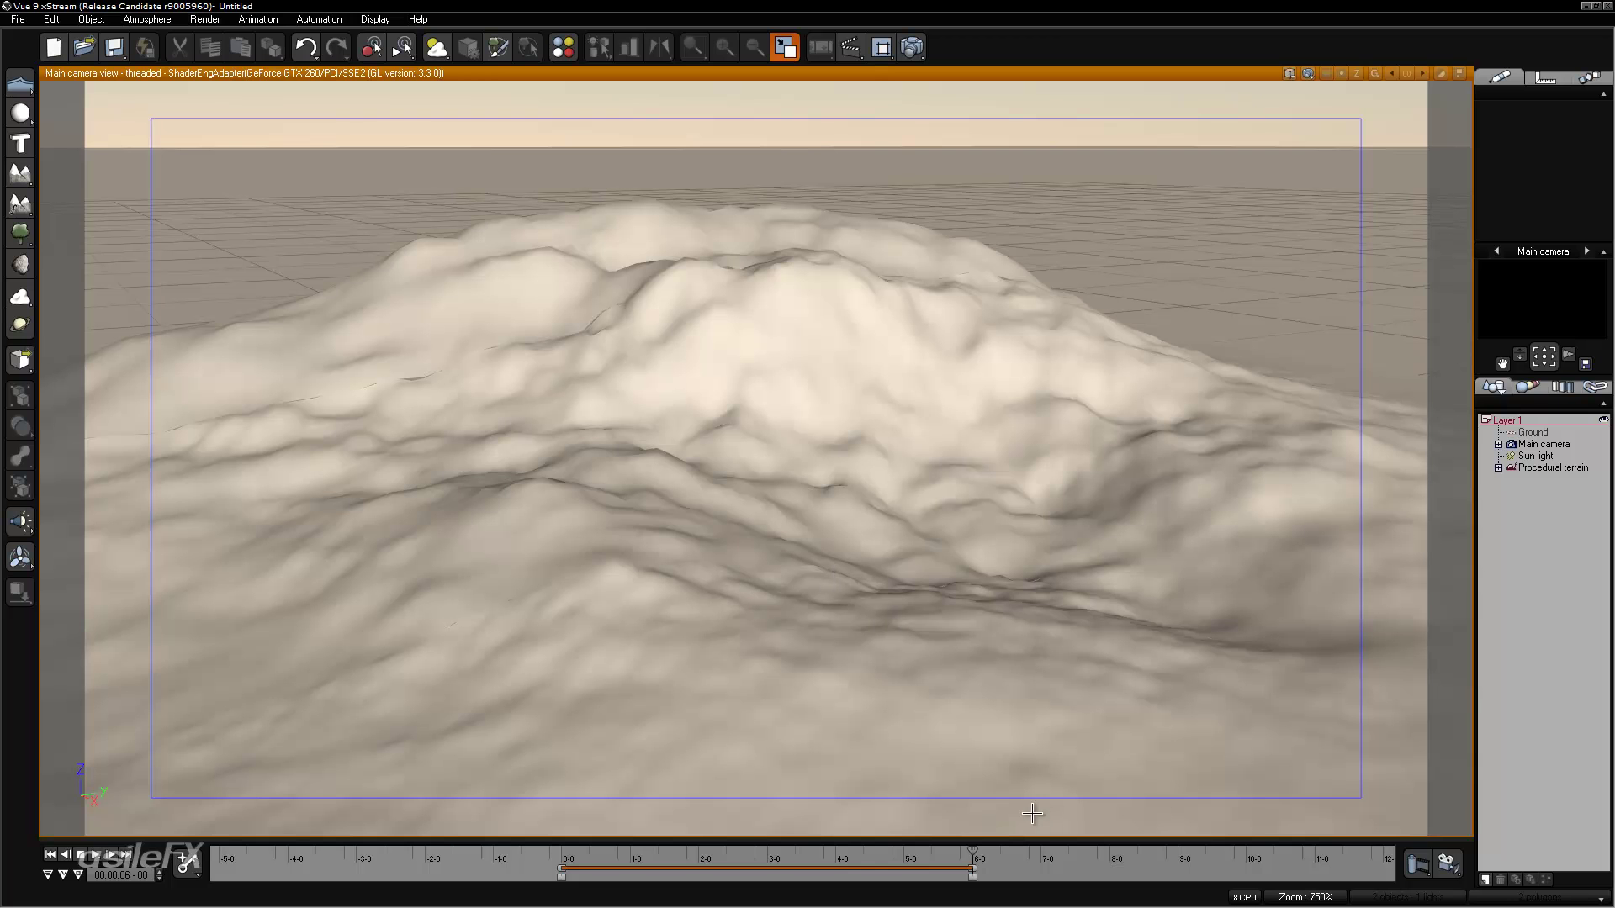
- Compare the main camera preview at 6 seconds, 3 seconds 12 frames and 1 second 12 frames, enlarging the preview area
left_click(1567, 301)
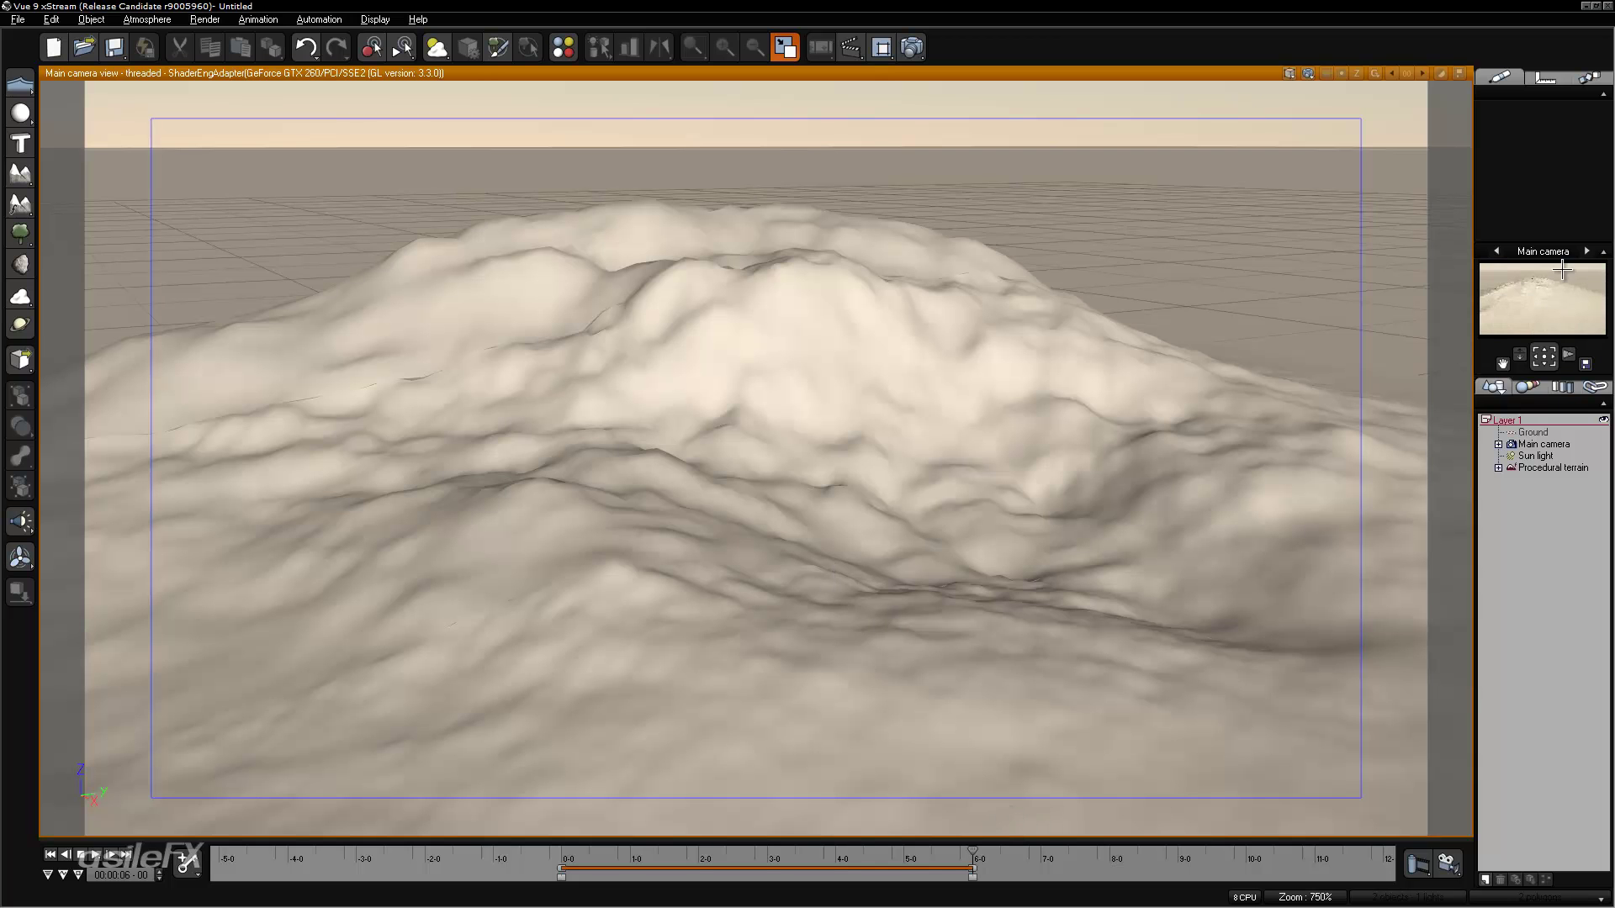
left_click_drag(971, 849, 801, 850)
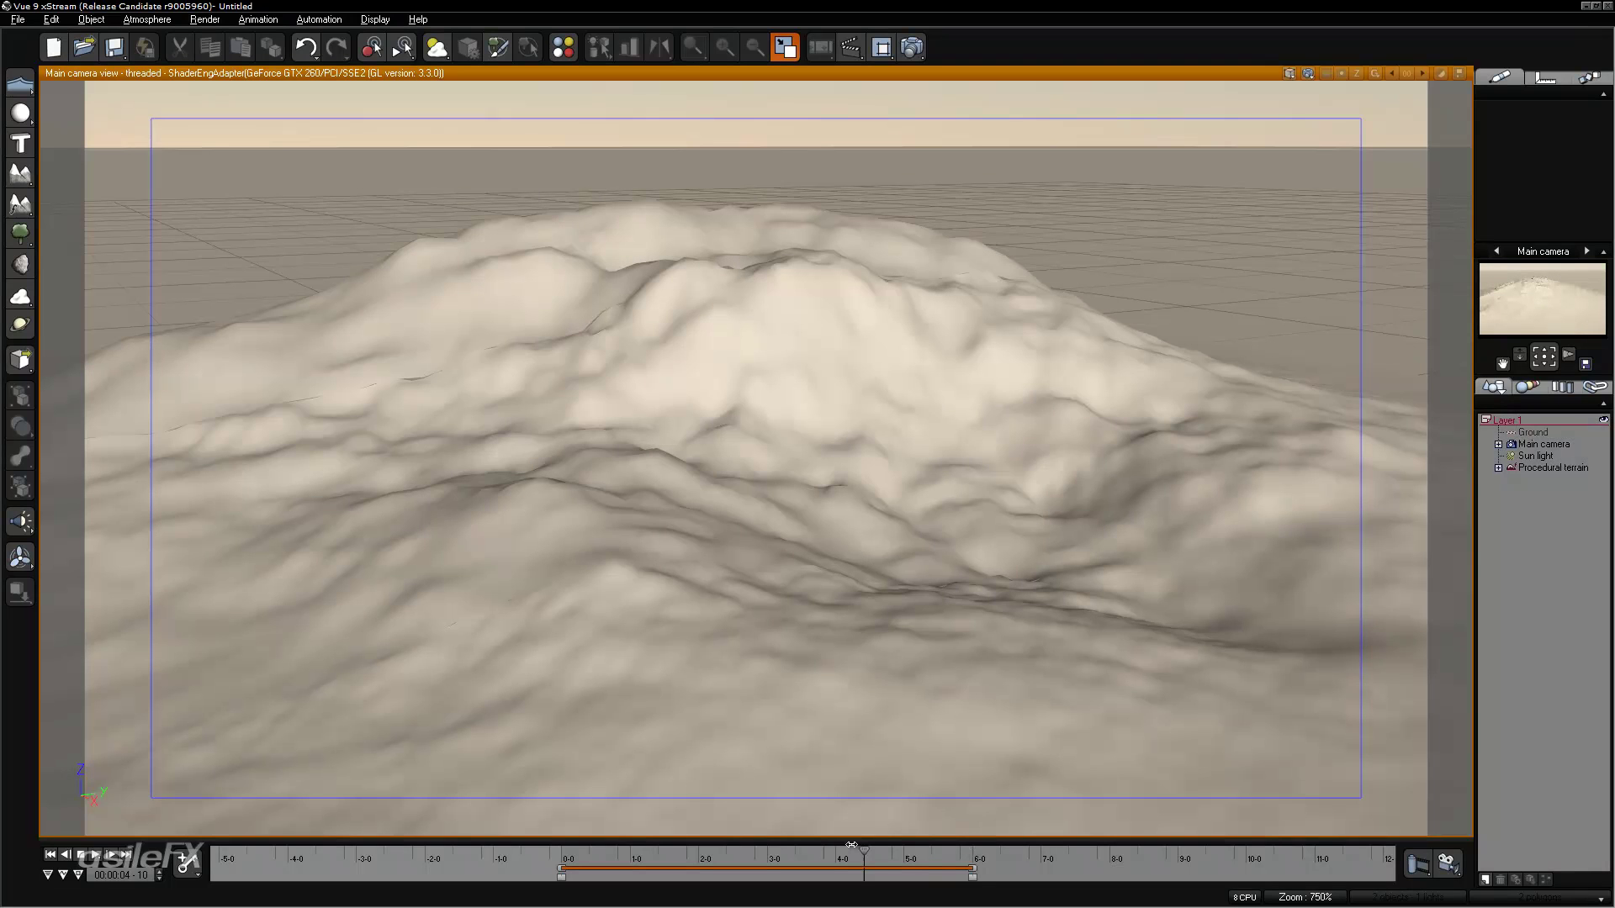
left_click(1546, 359)
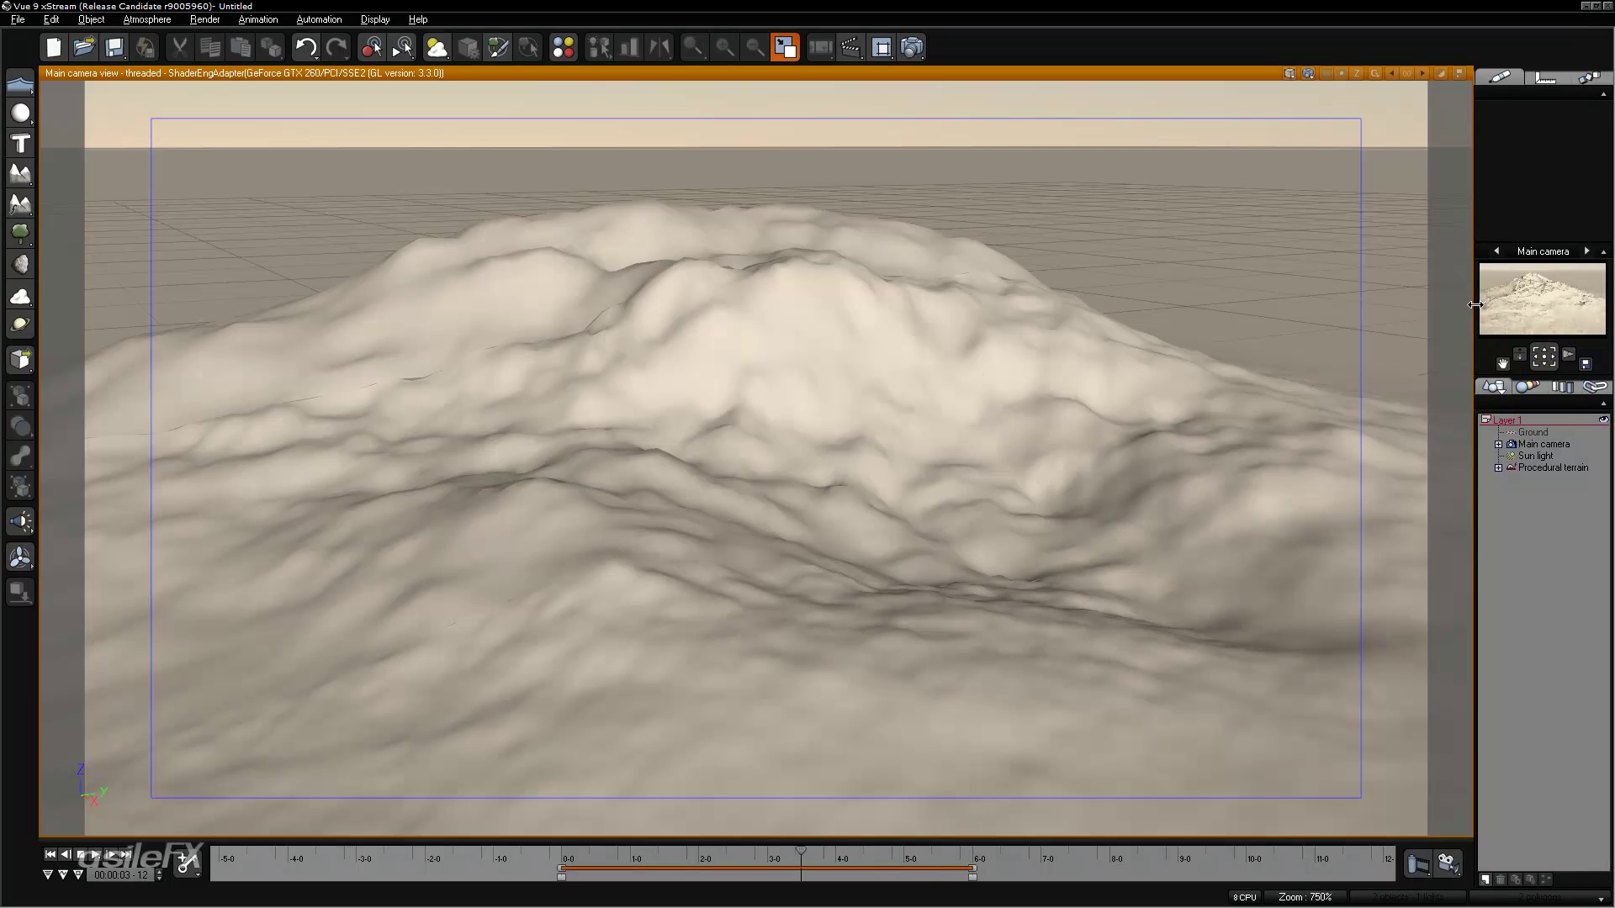
left_click_drag(1476, 303, 1028, 296)
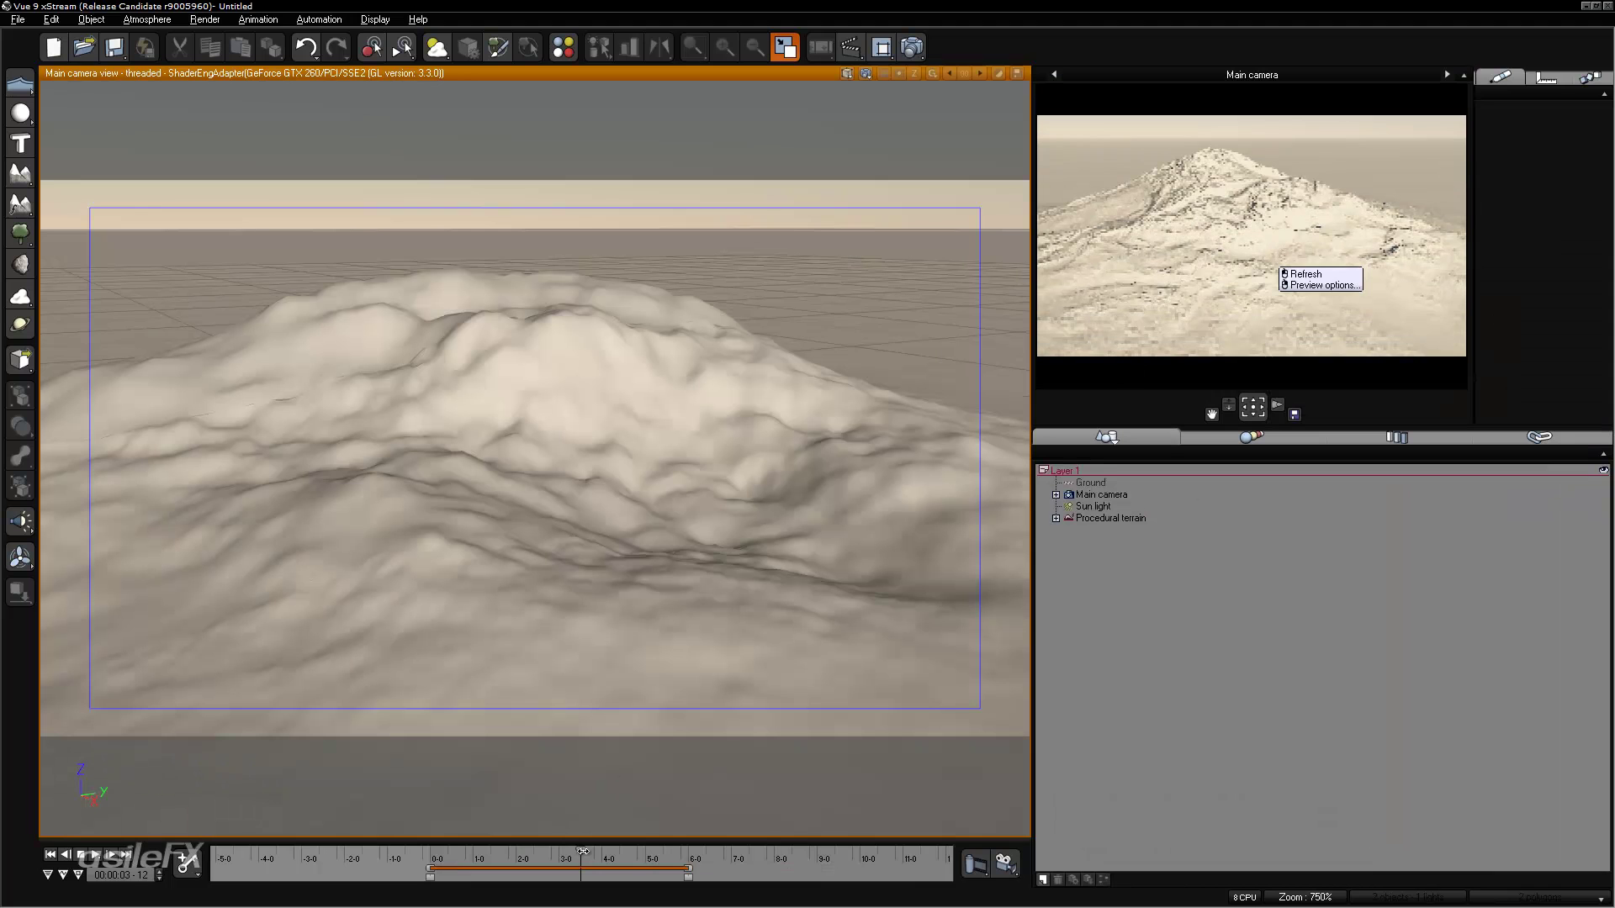
left_click_drag(580, 852, 494, 852)
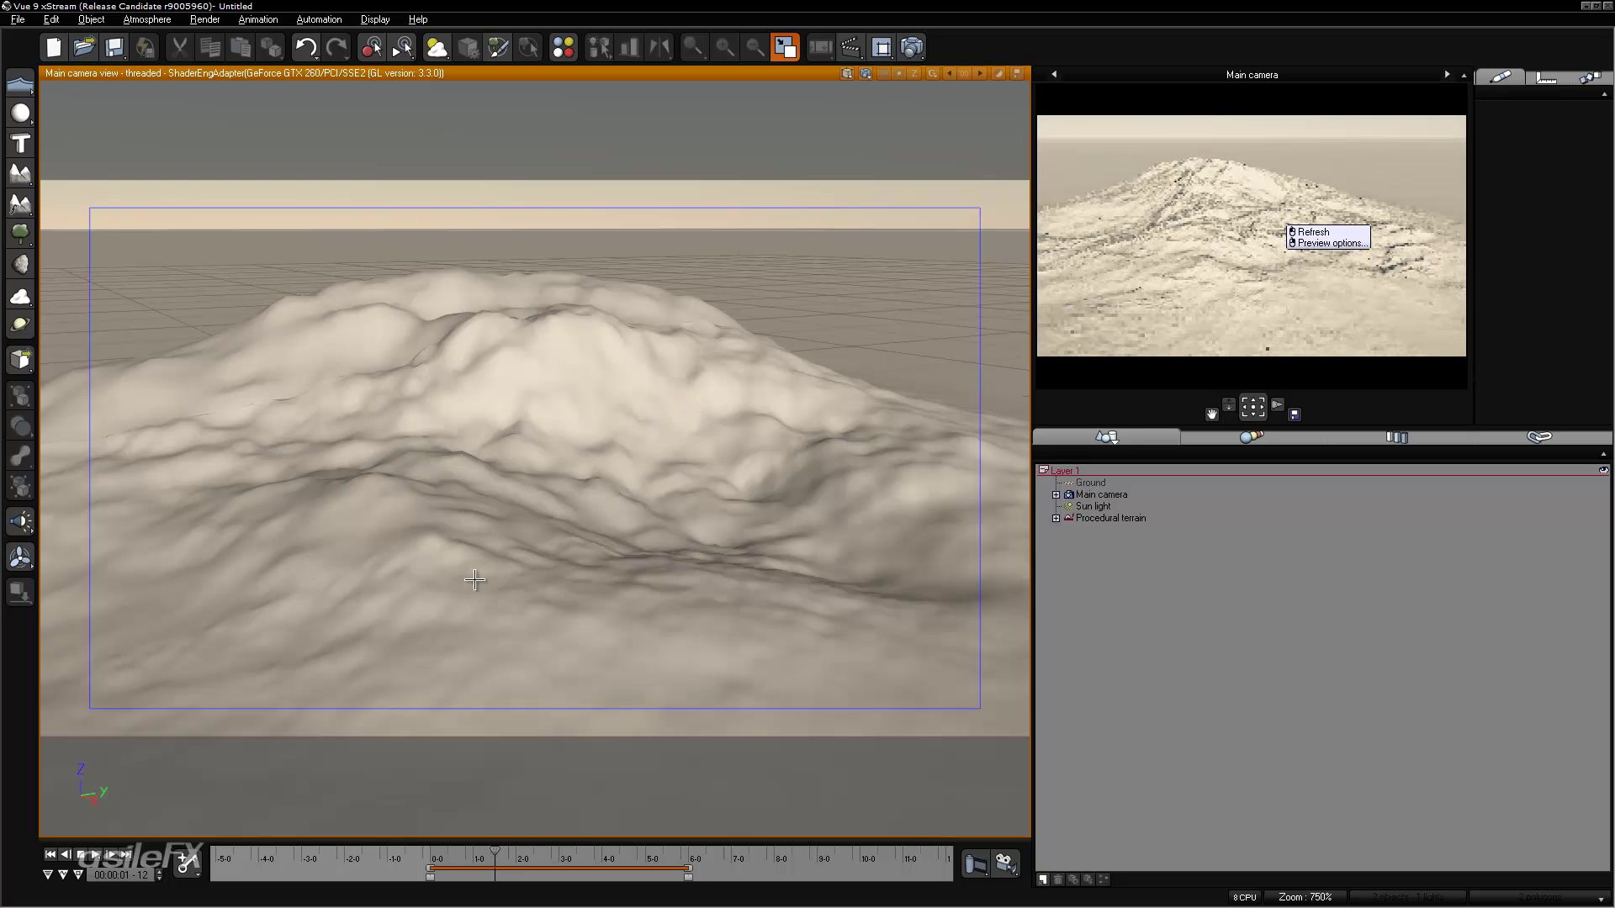
- Examine the procedural terrain's altitude production function graph, and accept it and the terrain editor
right_click(646, 368)
left_click(744, 674)
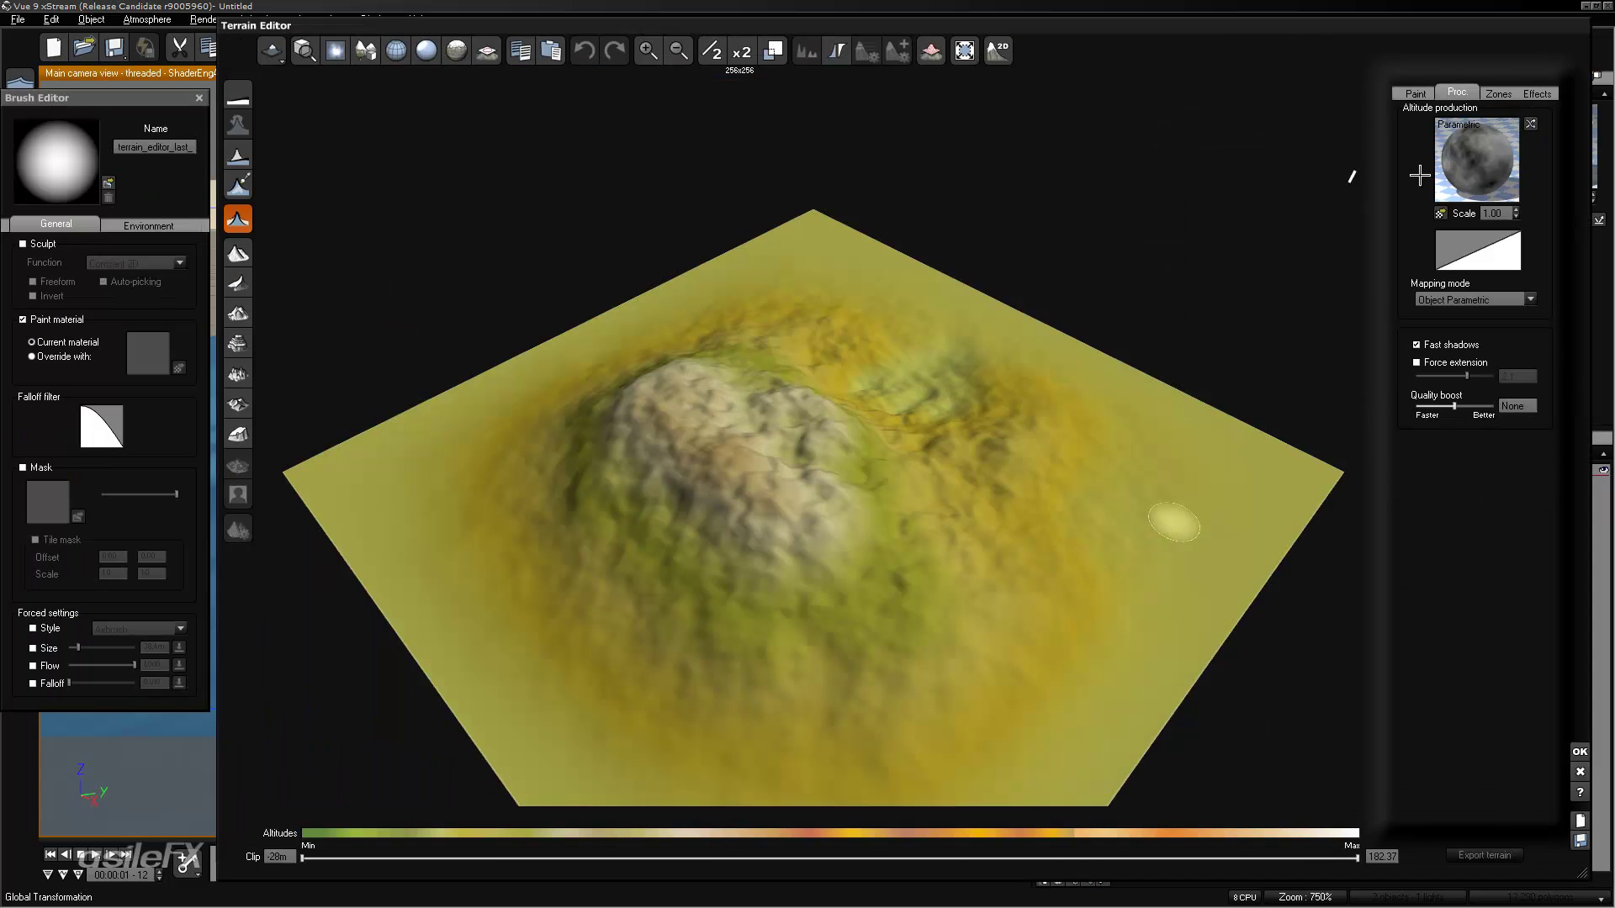
right_click(1480, 160)
left_click(1489, 162)
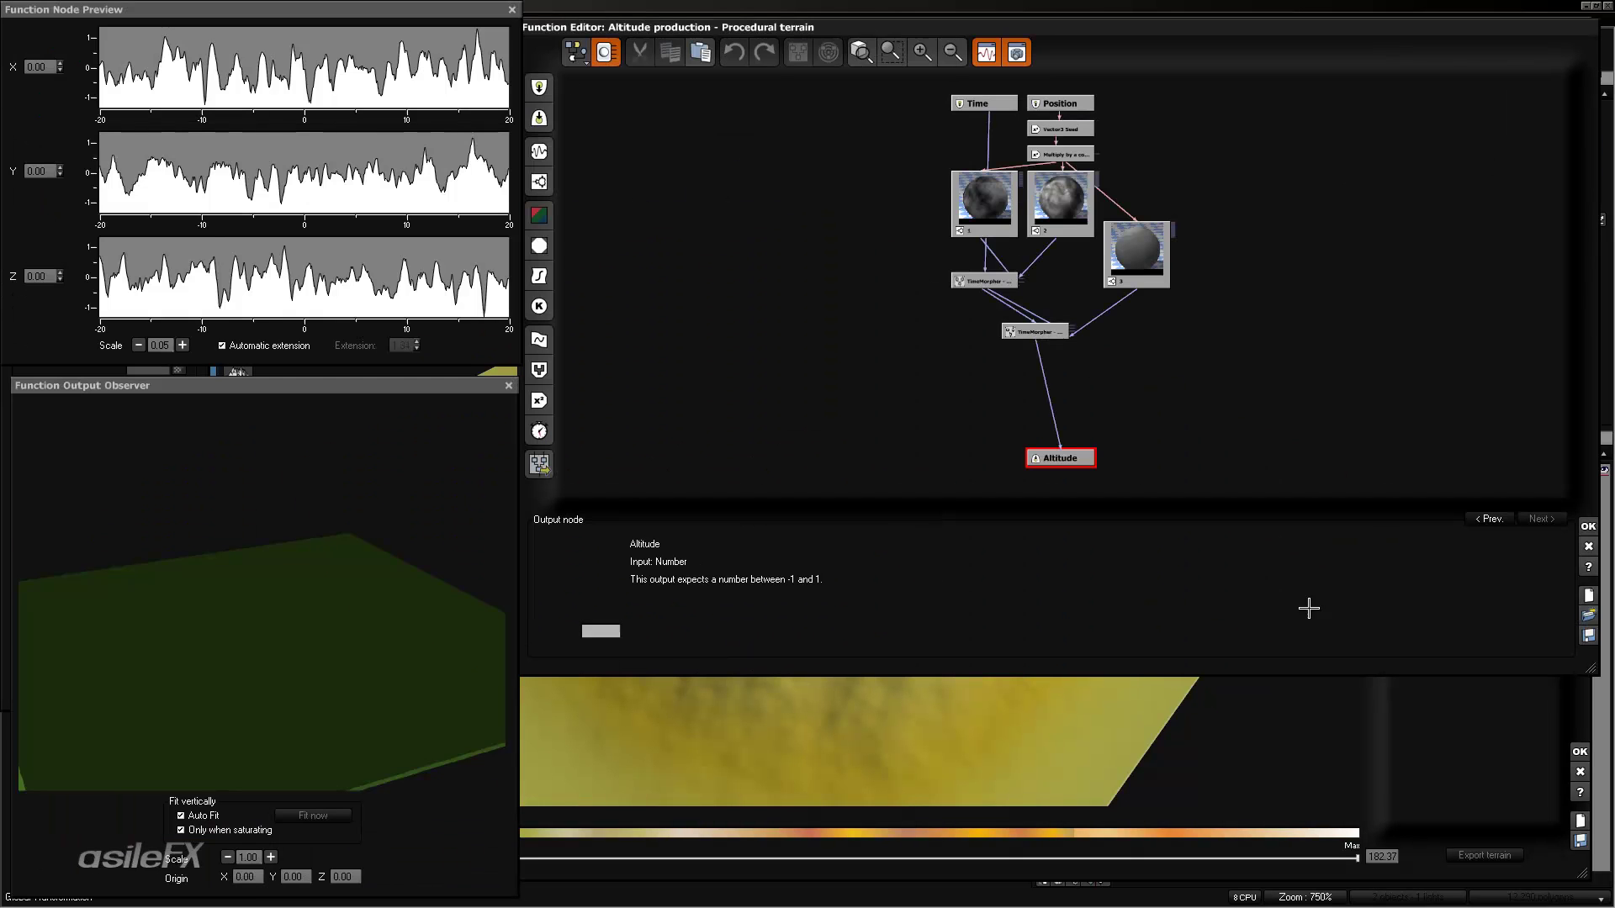
left_click(1588, 526)
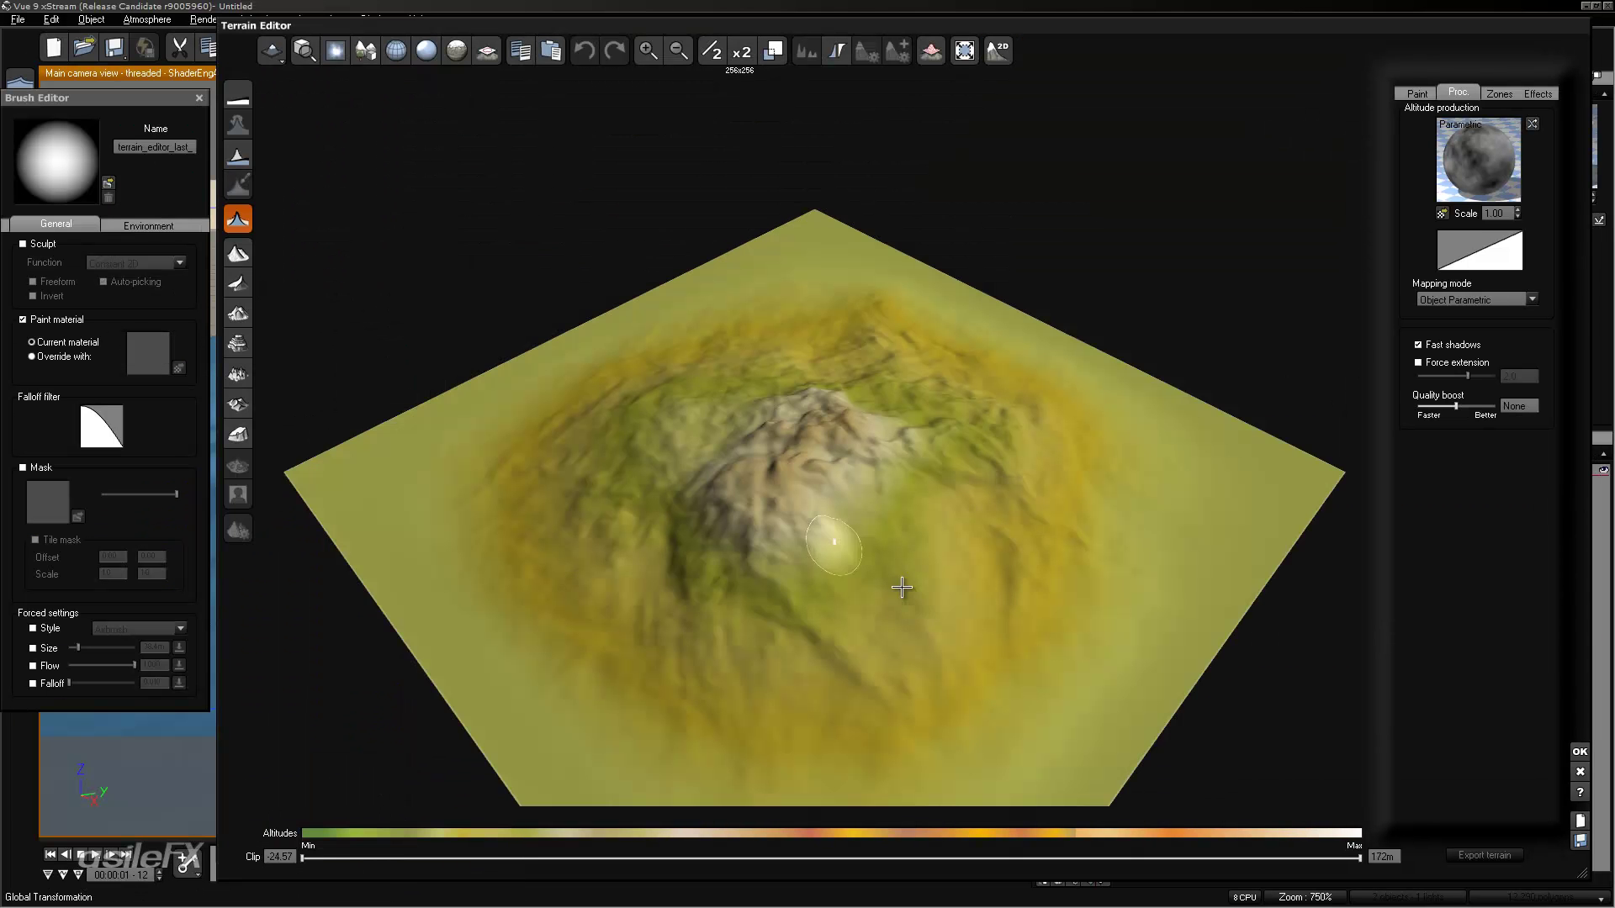
left_click(1580, 751)
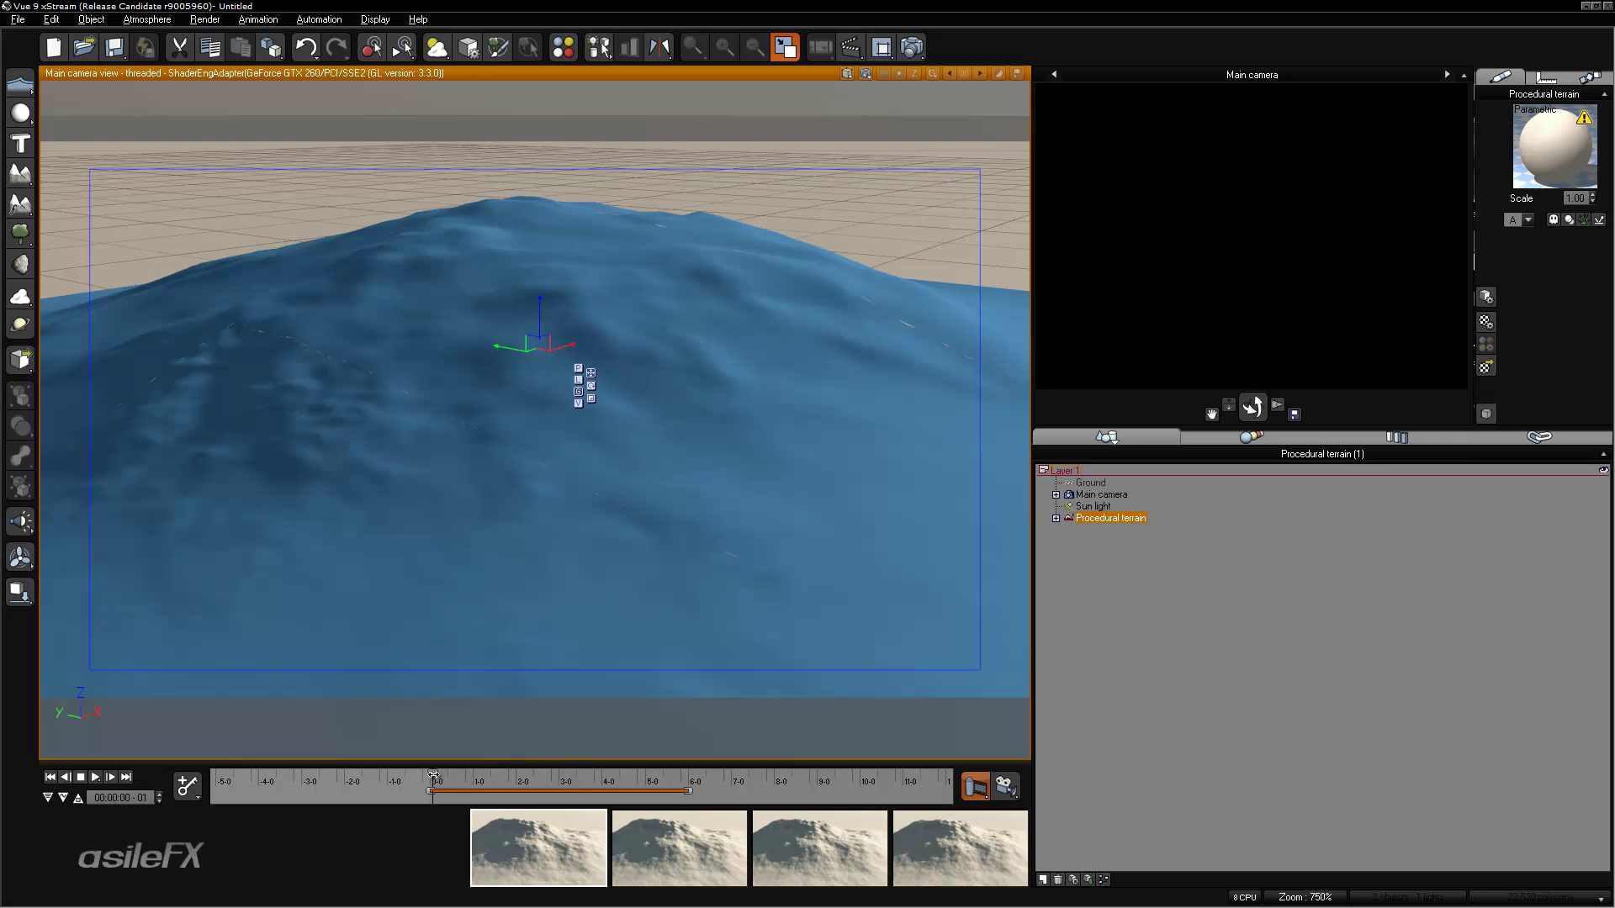
- Scrub the animation to 4 seconds 11 frames and back to 0 to view the terrain thumbnails
left_click_drag(430, 774, 621, 760)
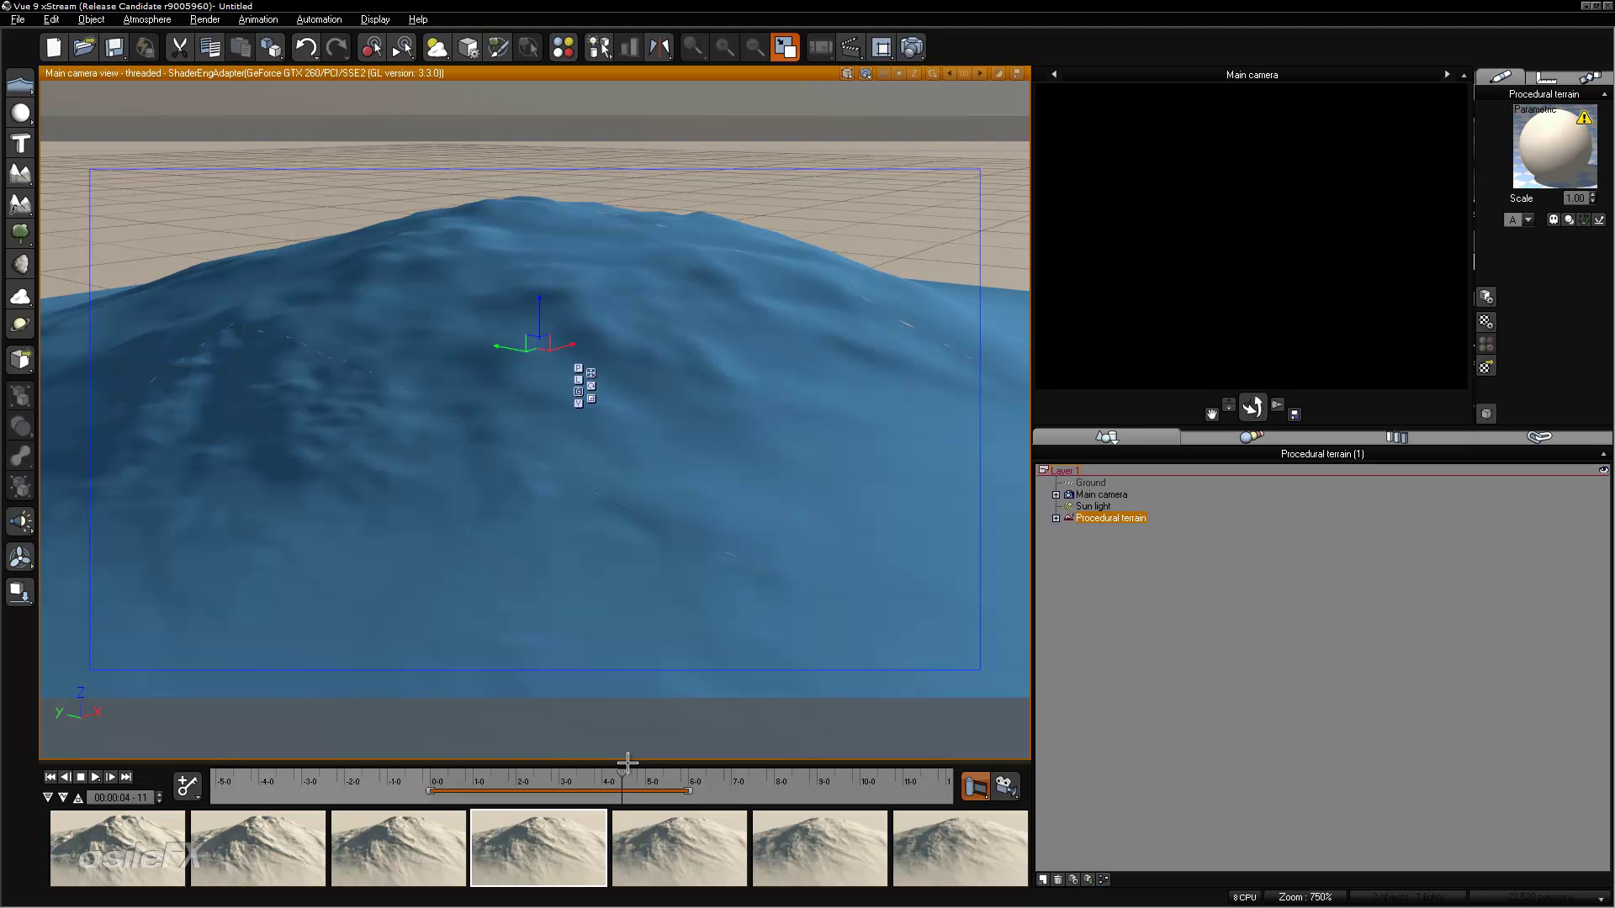
left_click_drag(620, 775, 430, 775)
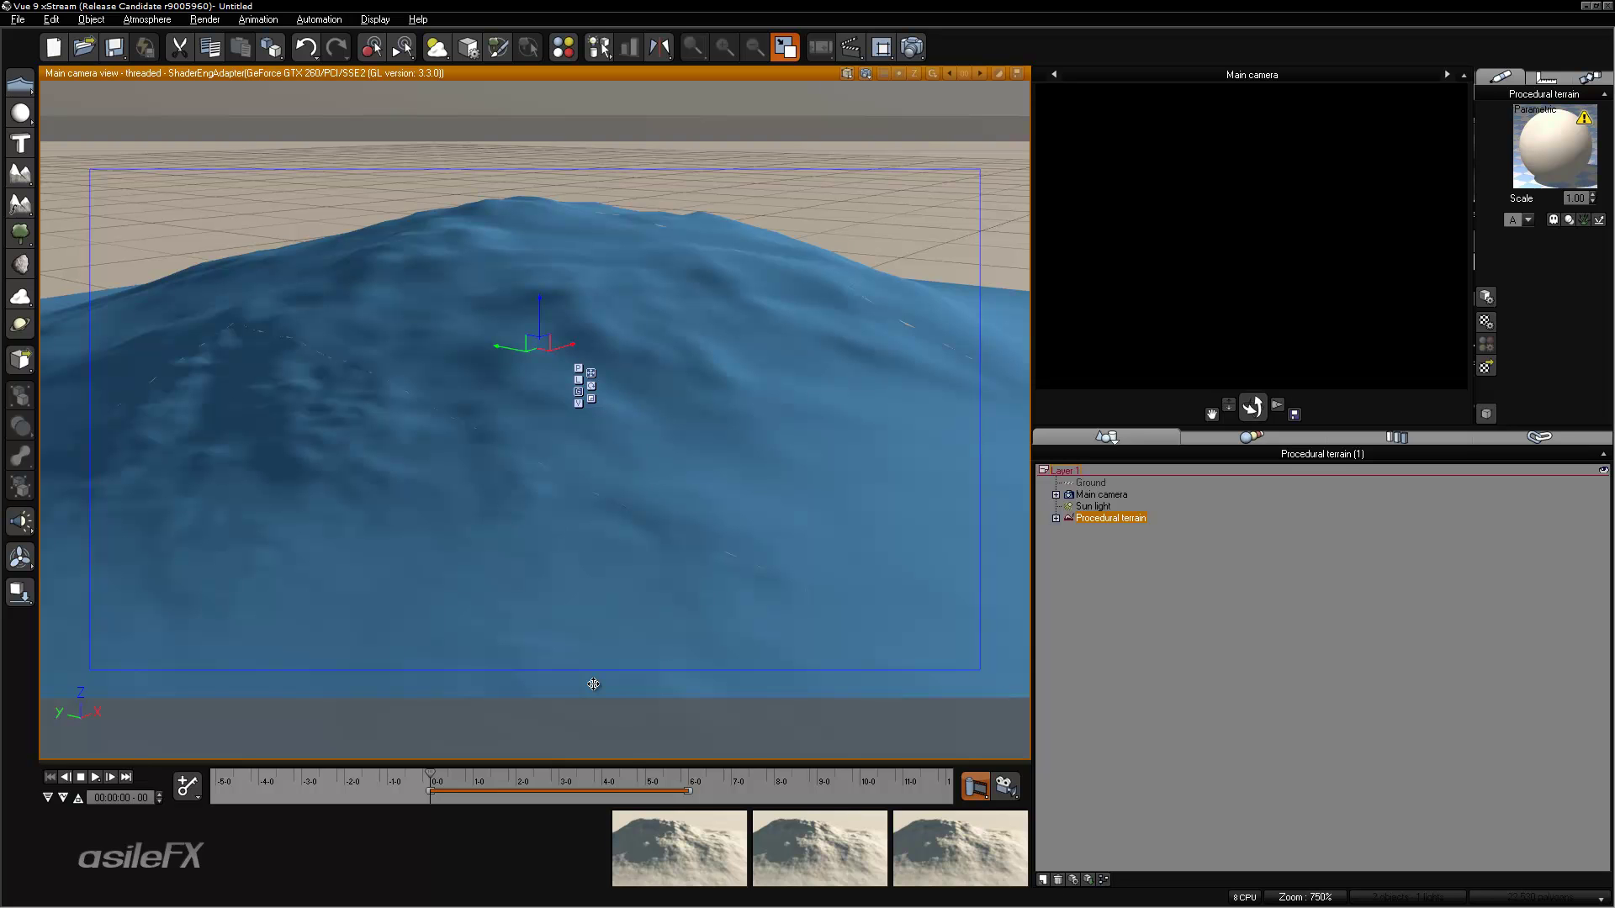
- Open the procedural terrain's altitude production function for editing
right_click(707, 545)
left_click(766, 407)
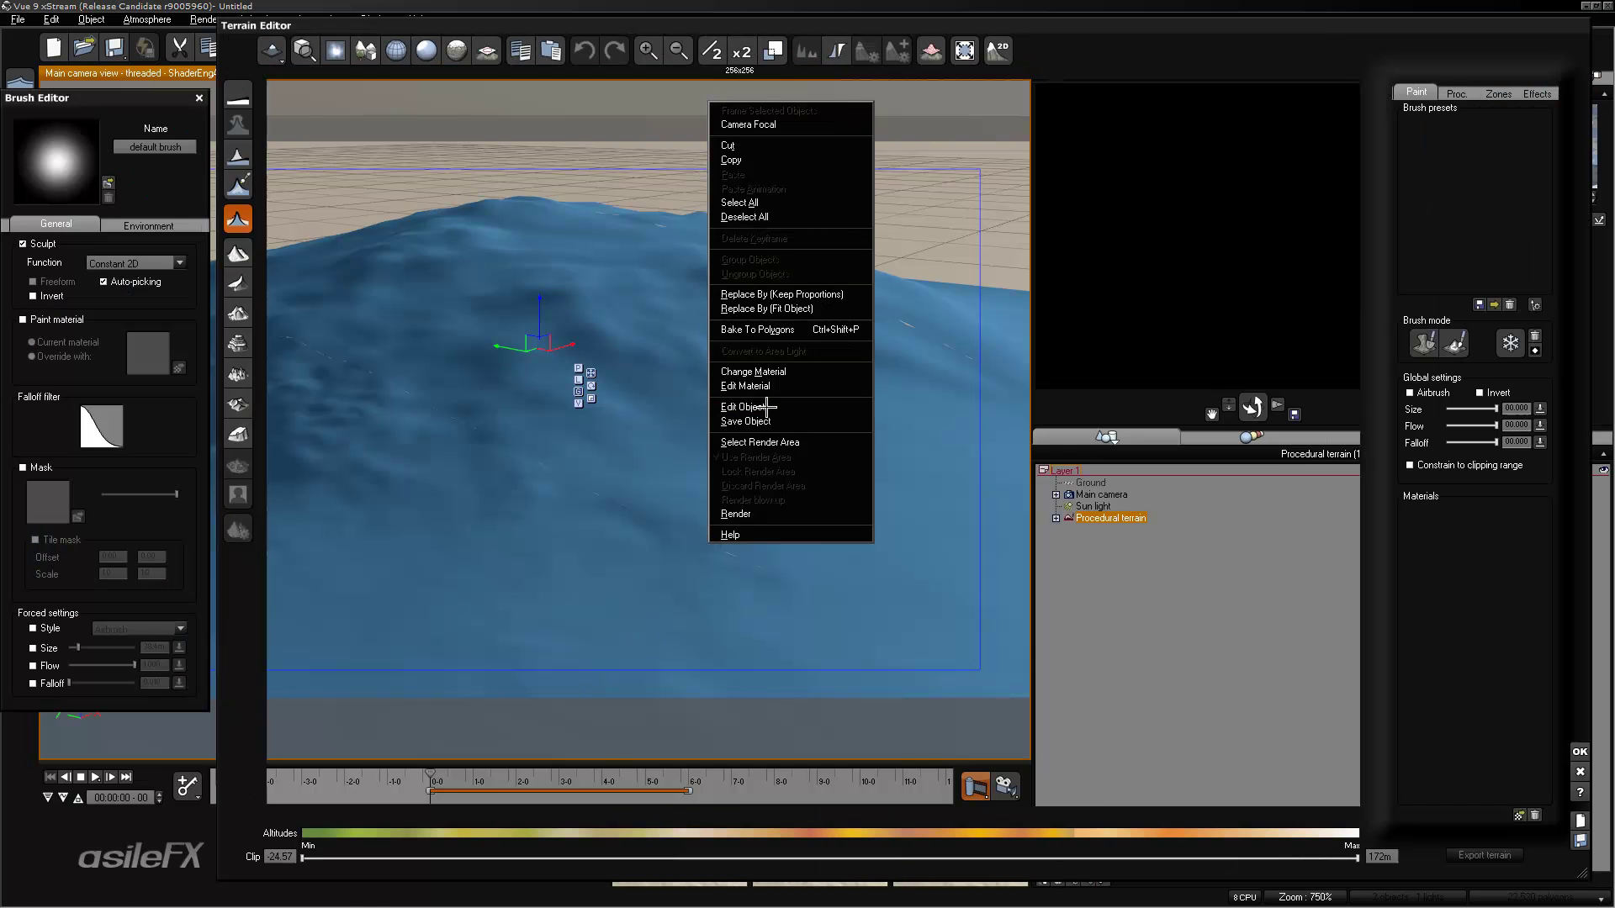
right_click(1490, 147)
left_click(1512, 153)
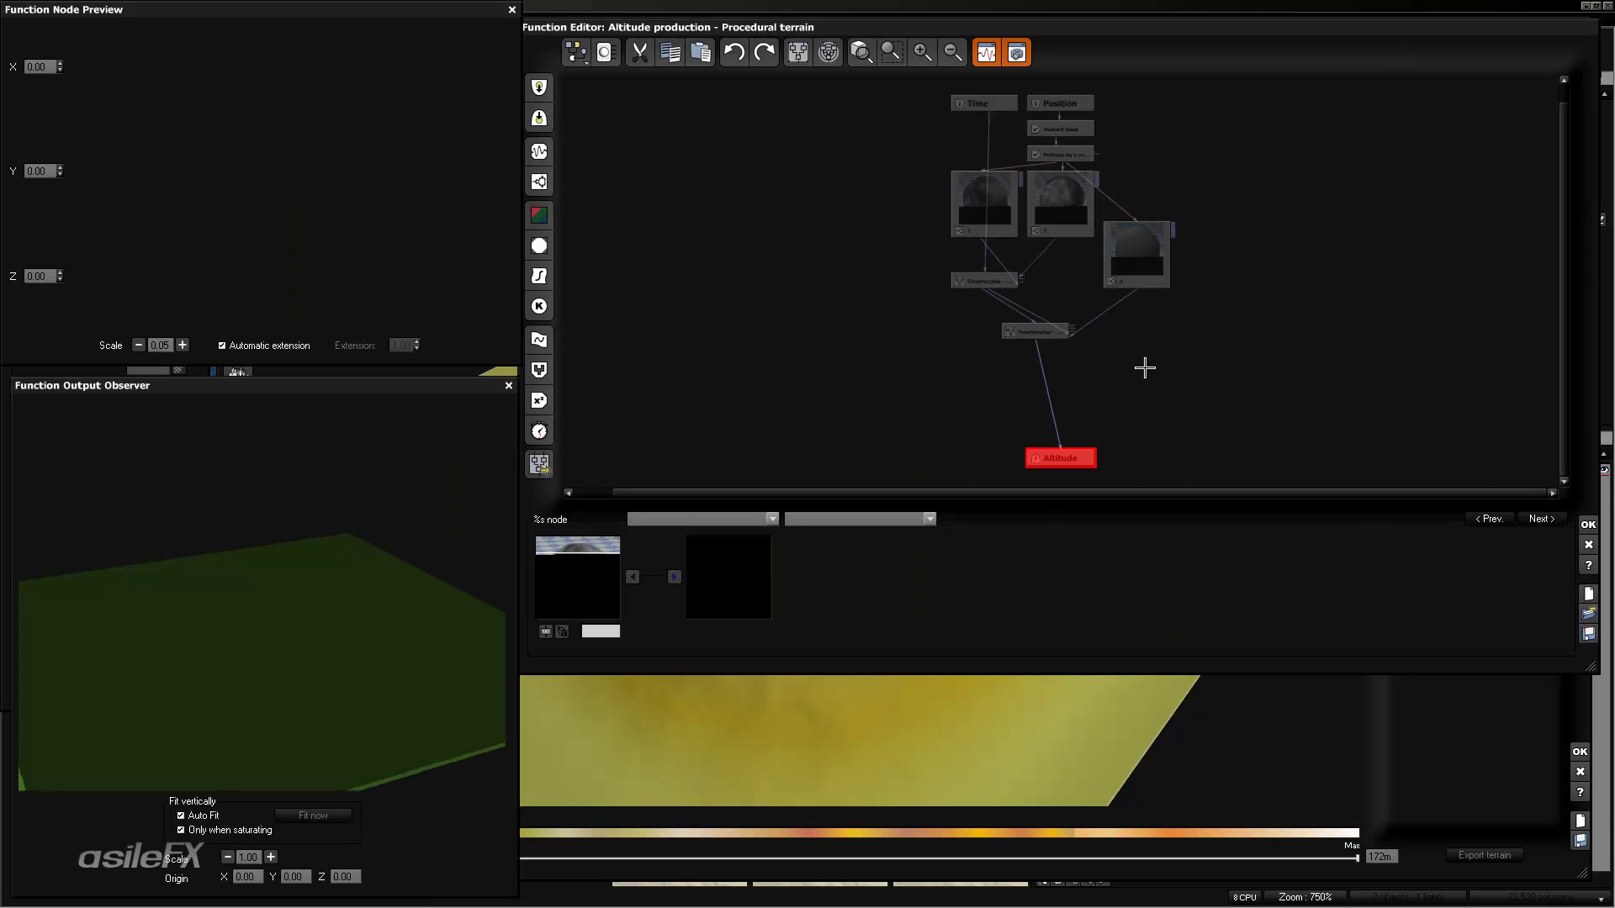
left_click_drag(1119, 308, 1063, 327)
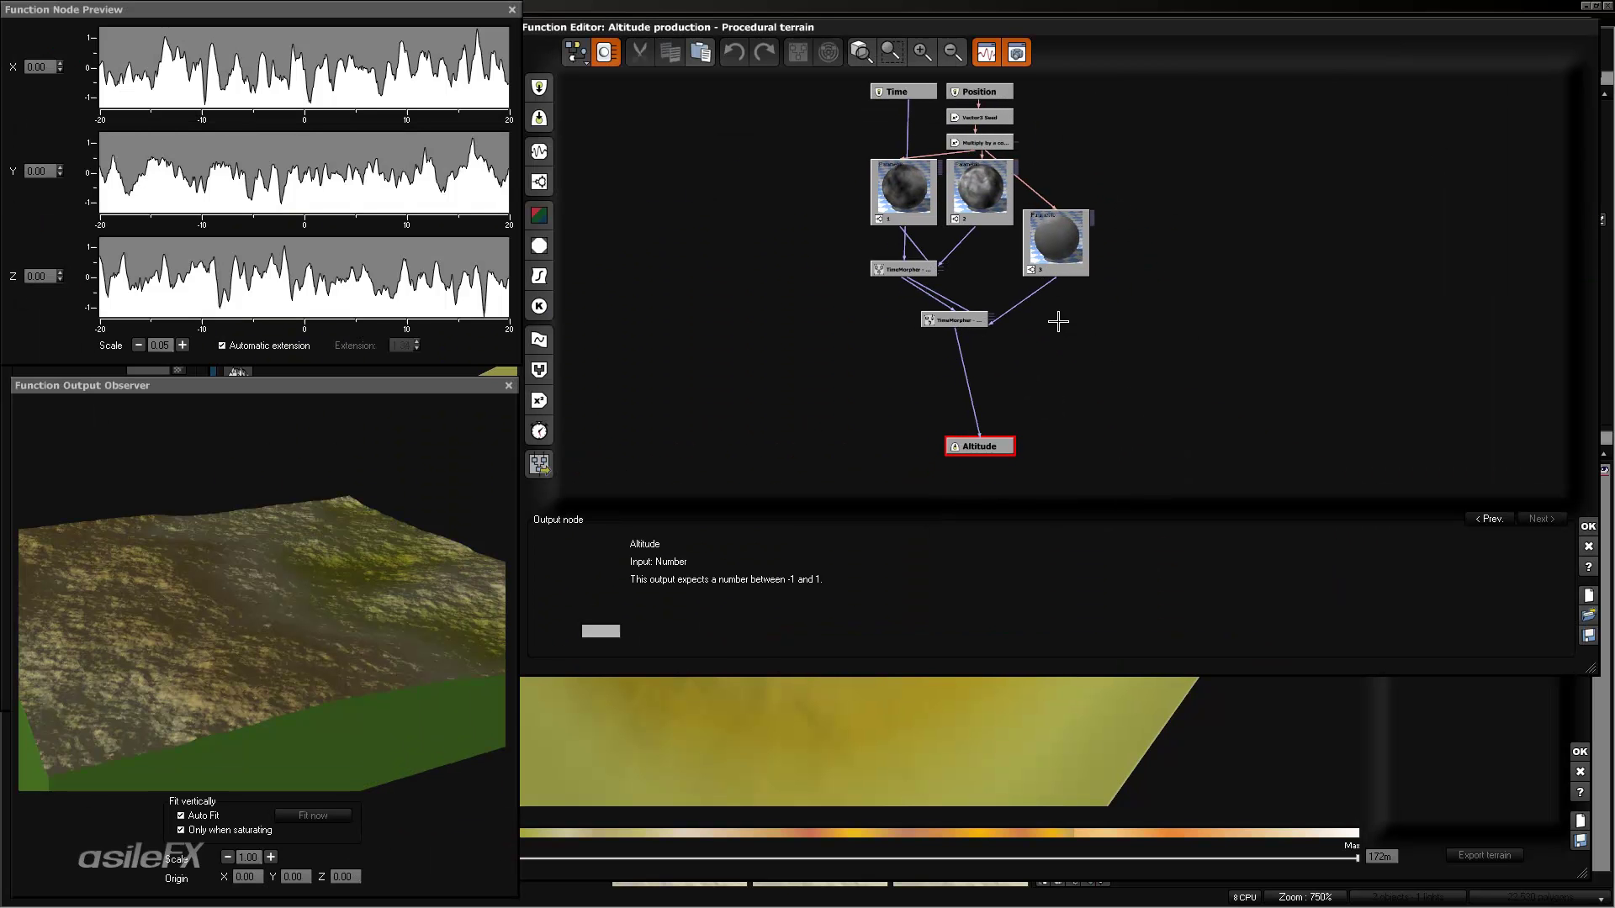
- Add a Custom Dependency output node below the TimeMorpher nodes and paste a second copy beside it
left_click(876, 353)
right_click(880, 388)
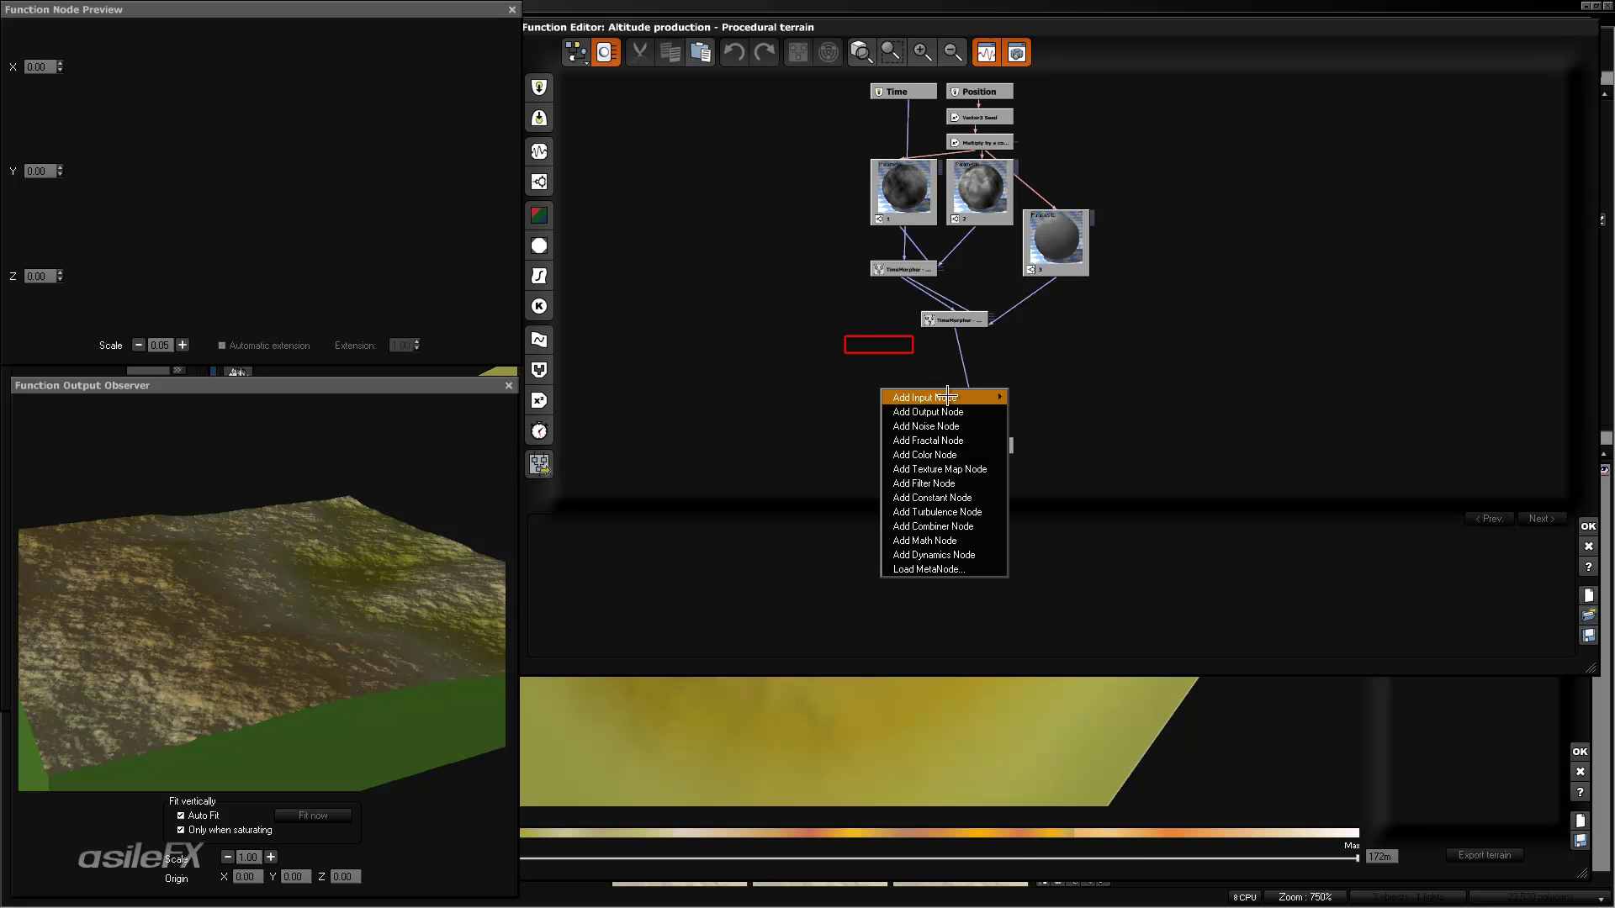
mouse_move(942, 397)
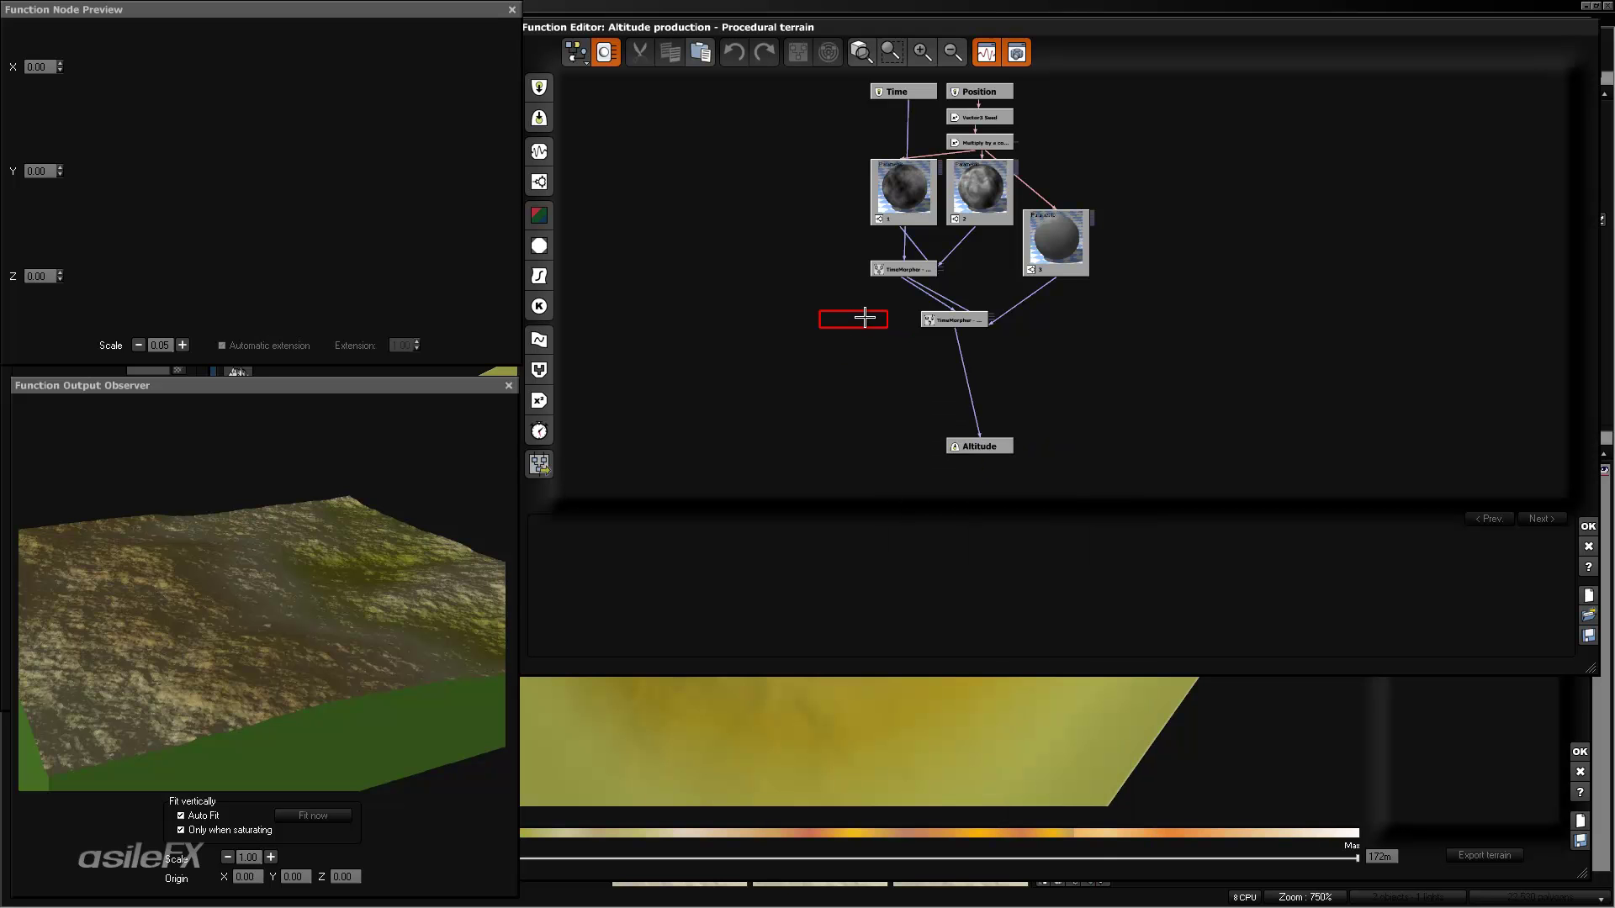
right_click(865, 317)
mouse_move(970, 341)
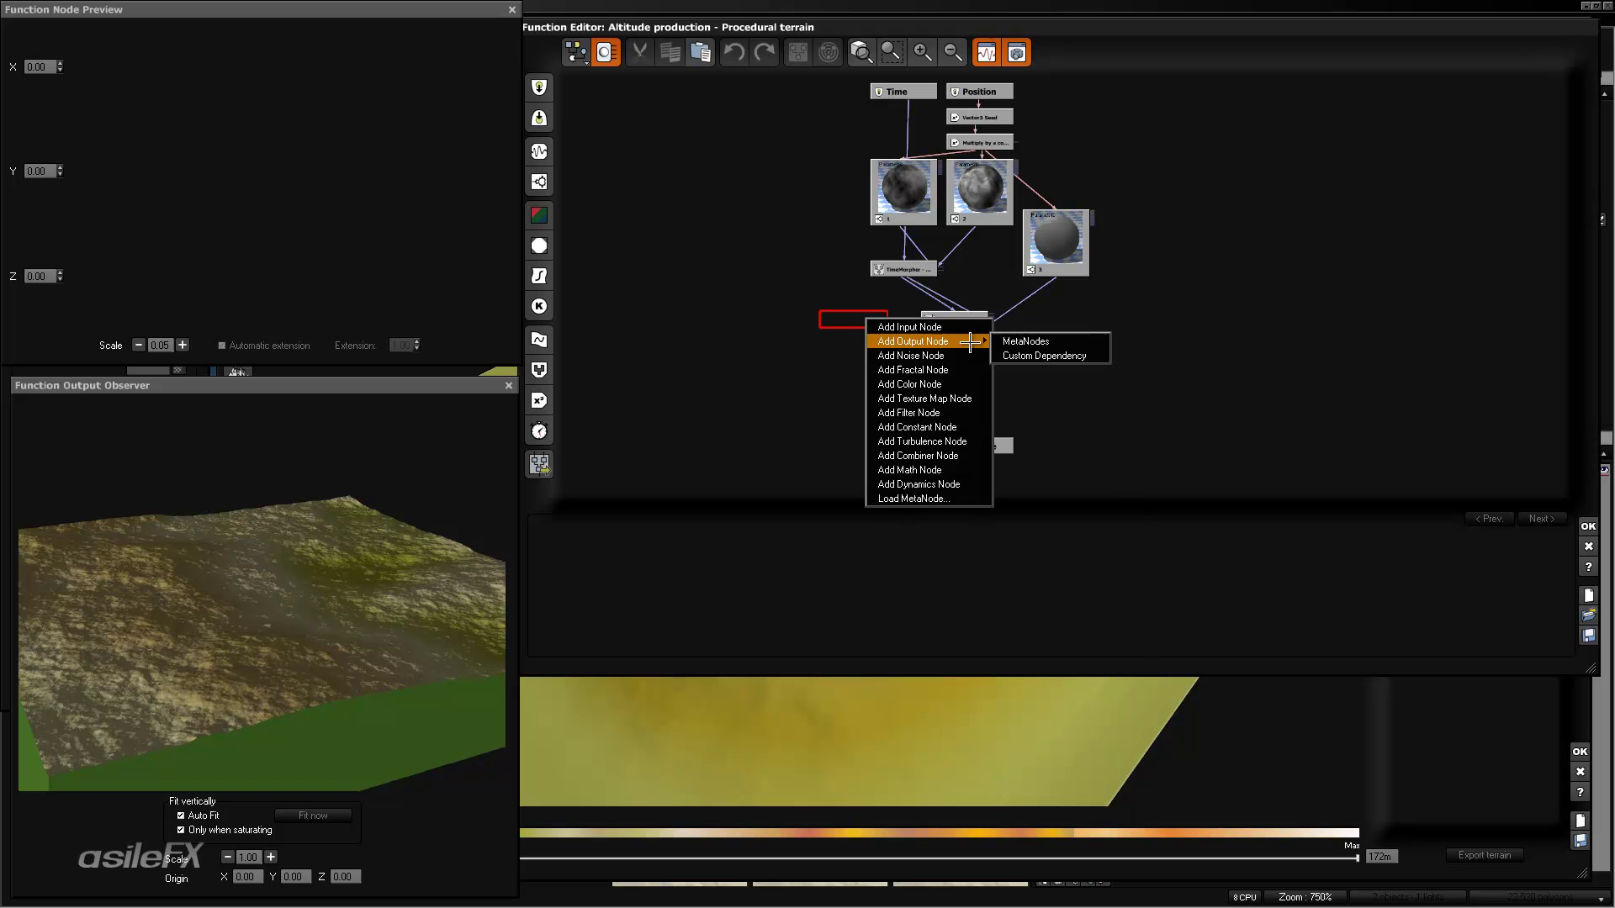
left_click(1047, 356)
left_click_drag(845, 327, 904, 397)
left_click(928, 398)
key("ctrl+v")
- Title the two Custom Dependency nodes "Morph 1" and "Morph 2"
left_click(853, 395)
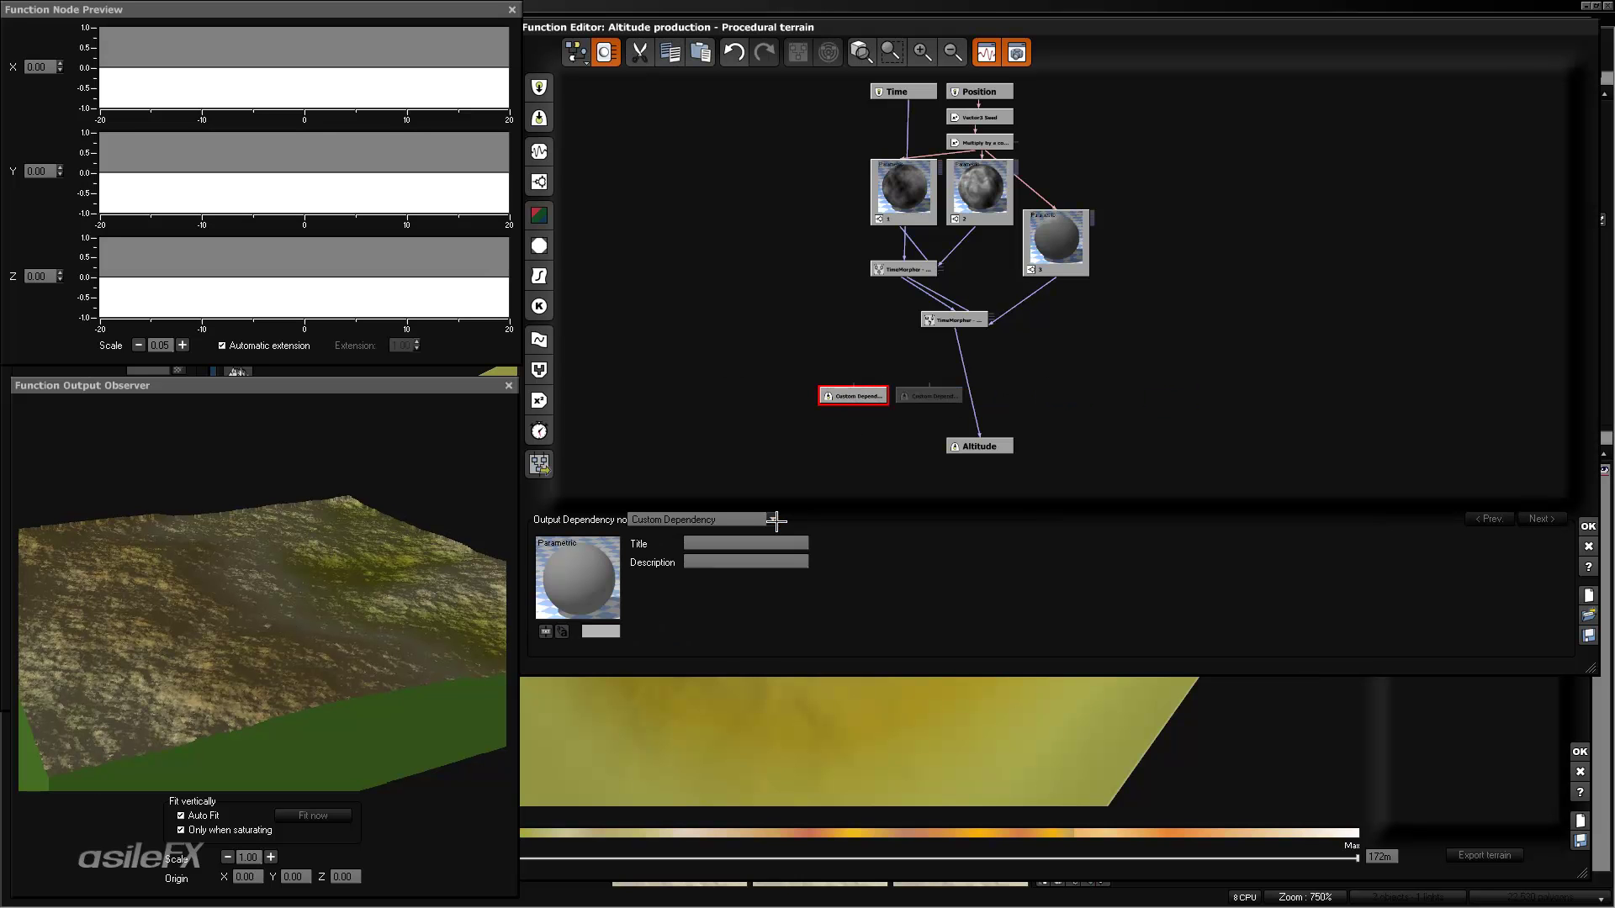
left_click(771, 545)
type("Morph")
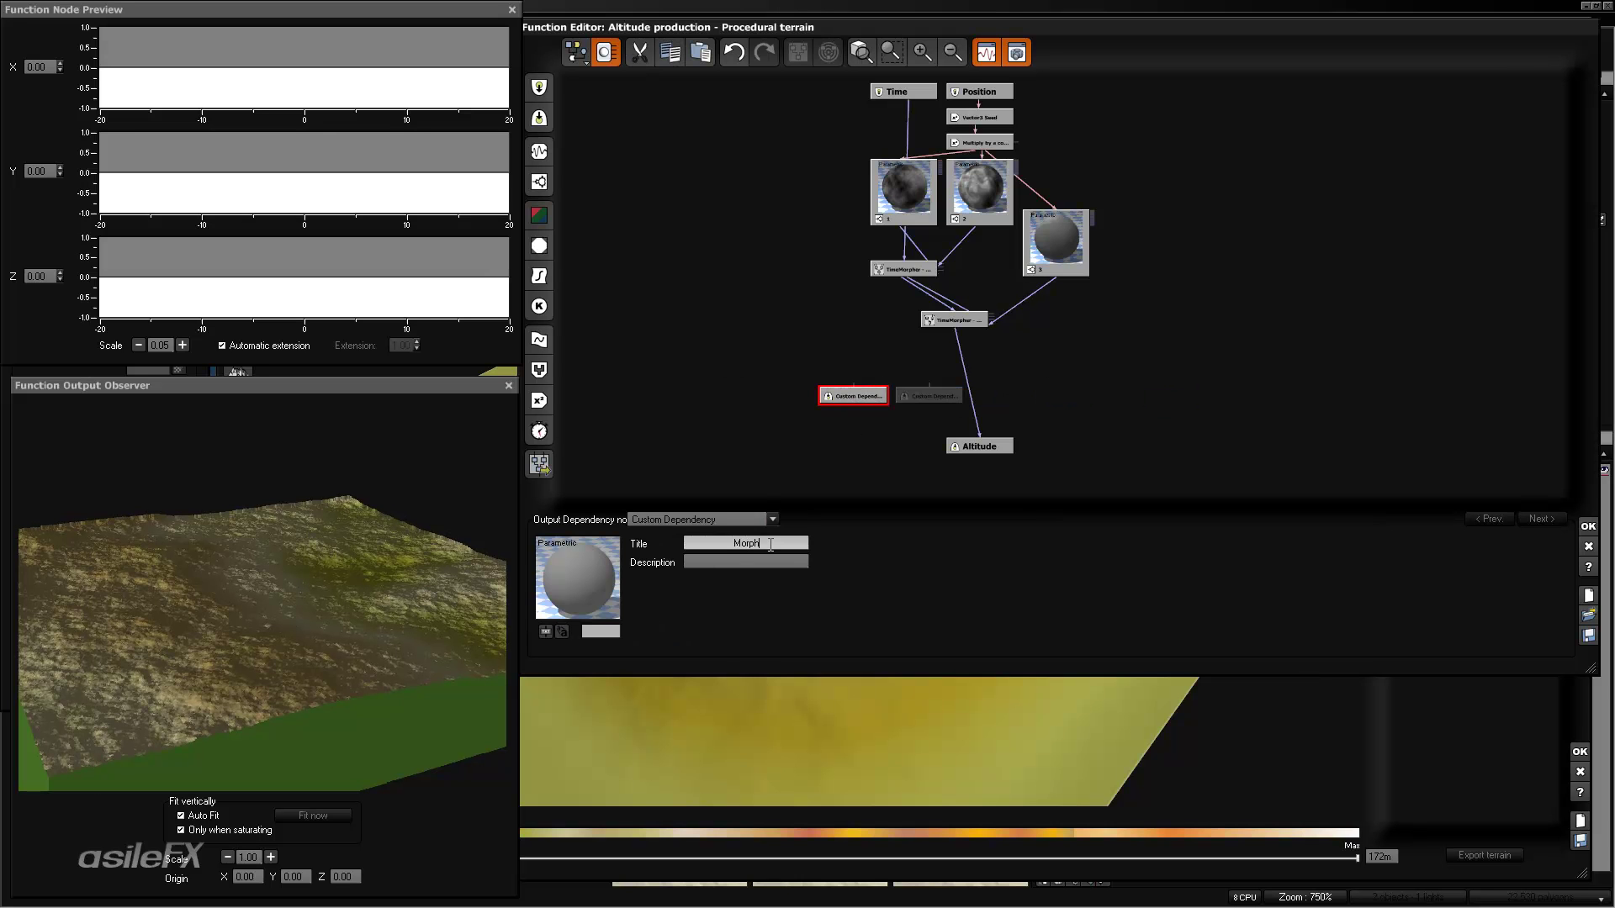
type(" 1")
key("Return")
left_click(920, 396)
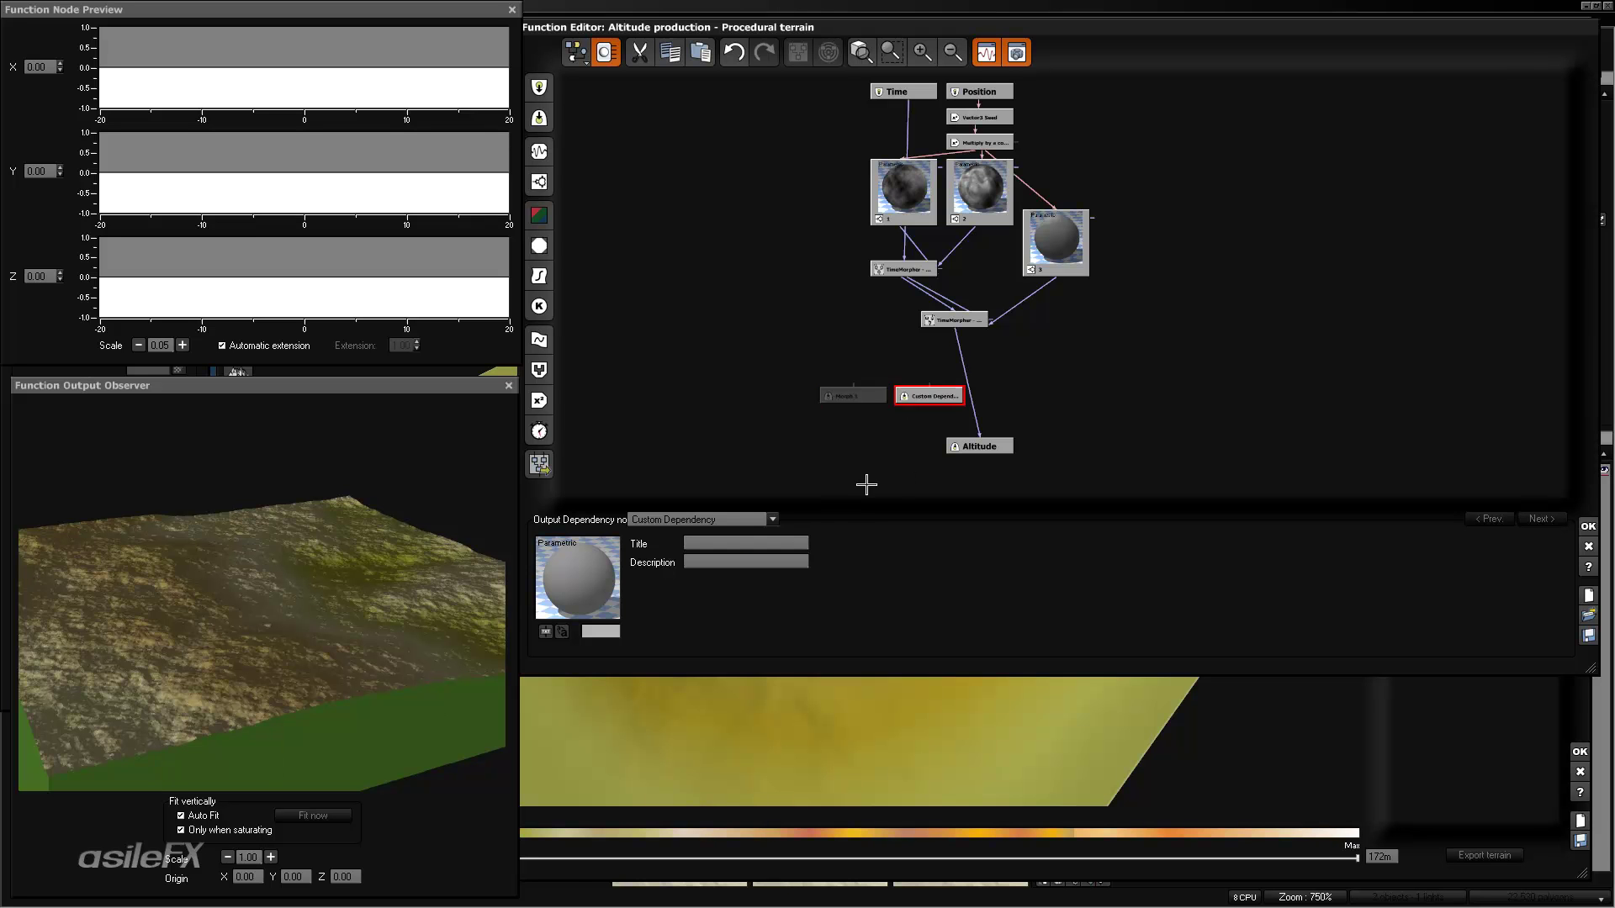
left_click(789, 540)
type("Morph 2")
key("Return")
- Link Morph 1 to the first TimeMorpher's Ratio output and Morph 2 to the second's, and accept the function and terrain edits
left_click(853, 351)
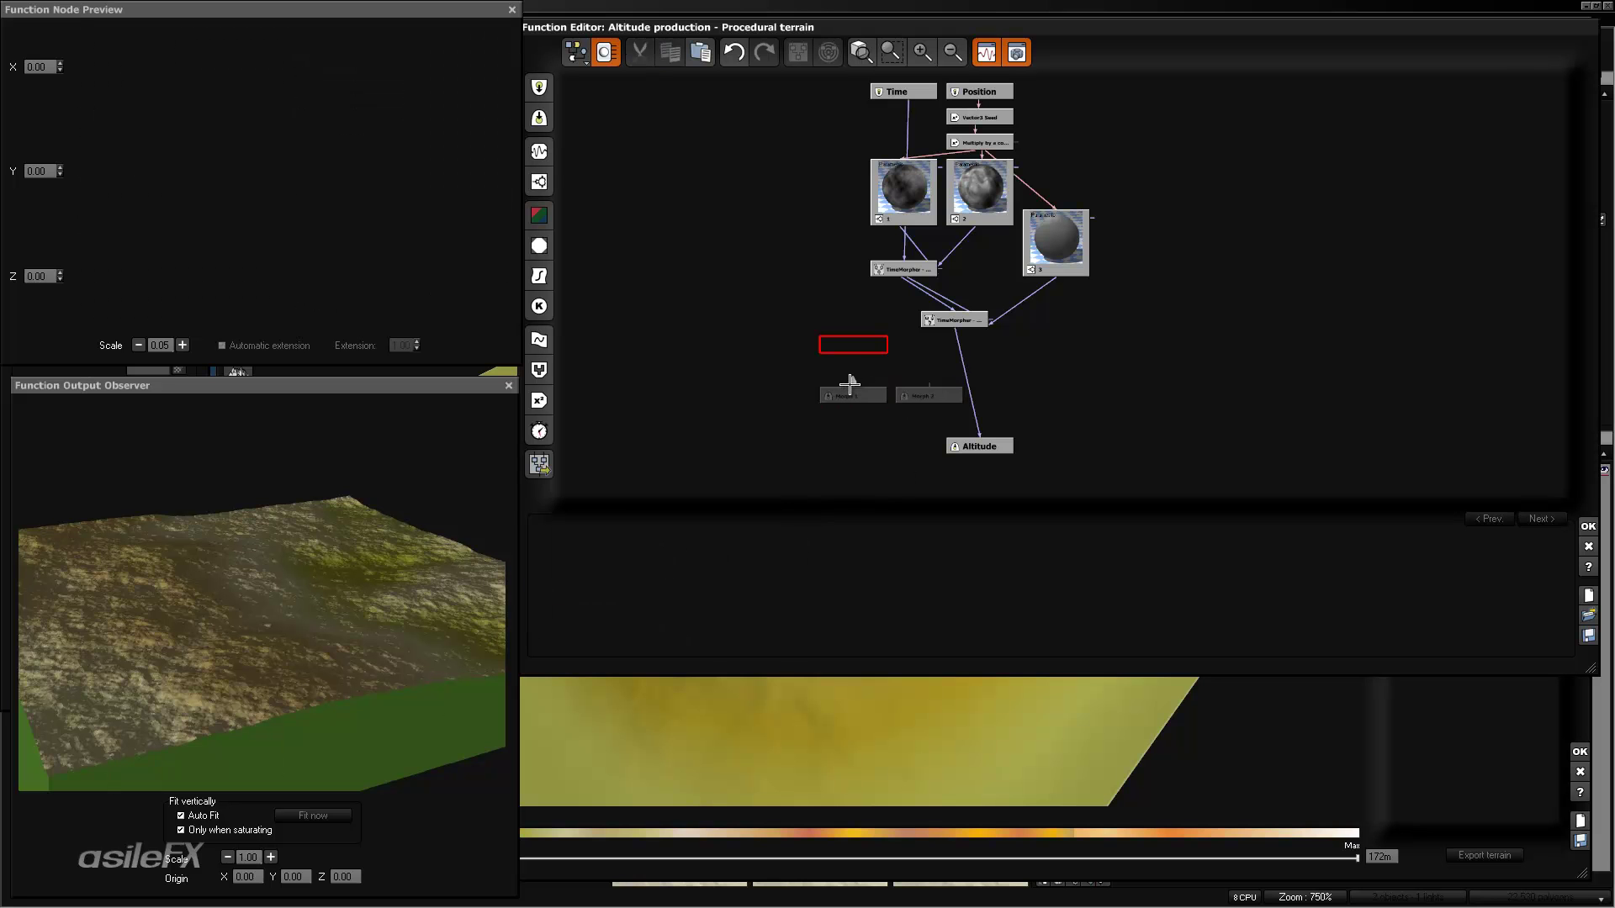
left_click_drag(853, 387, 909, 264)
left_click(932, 304)
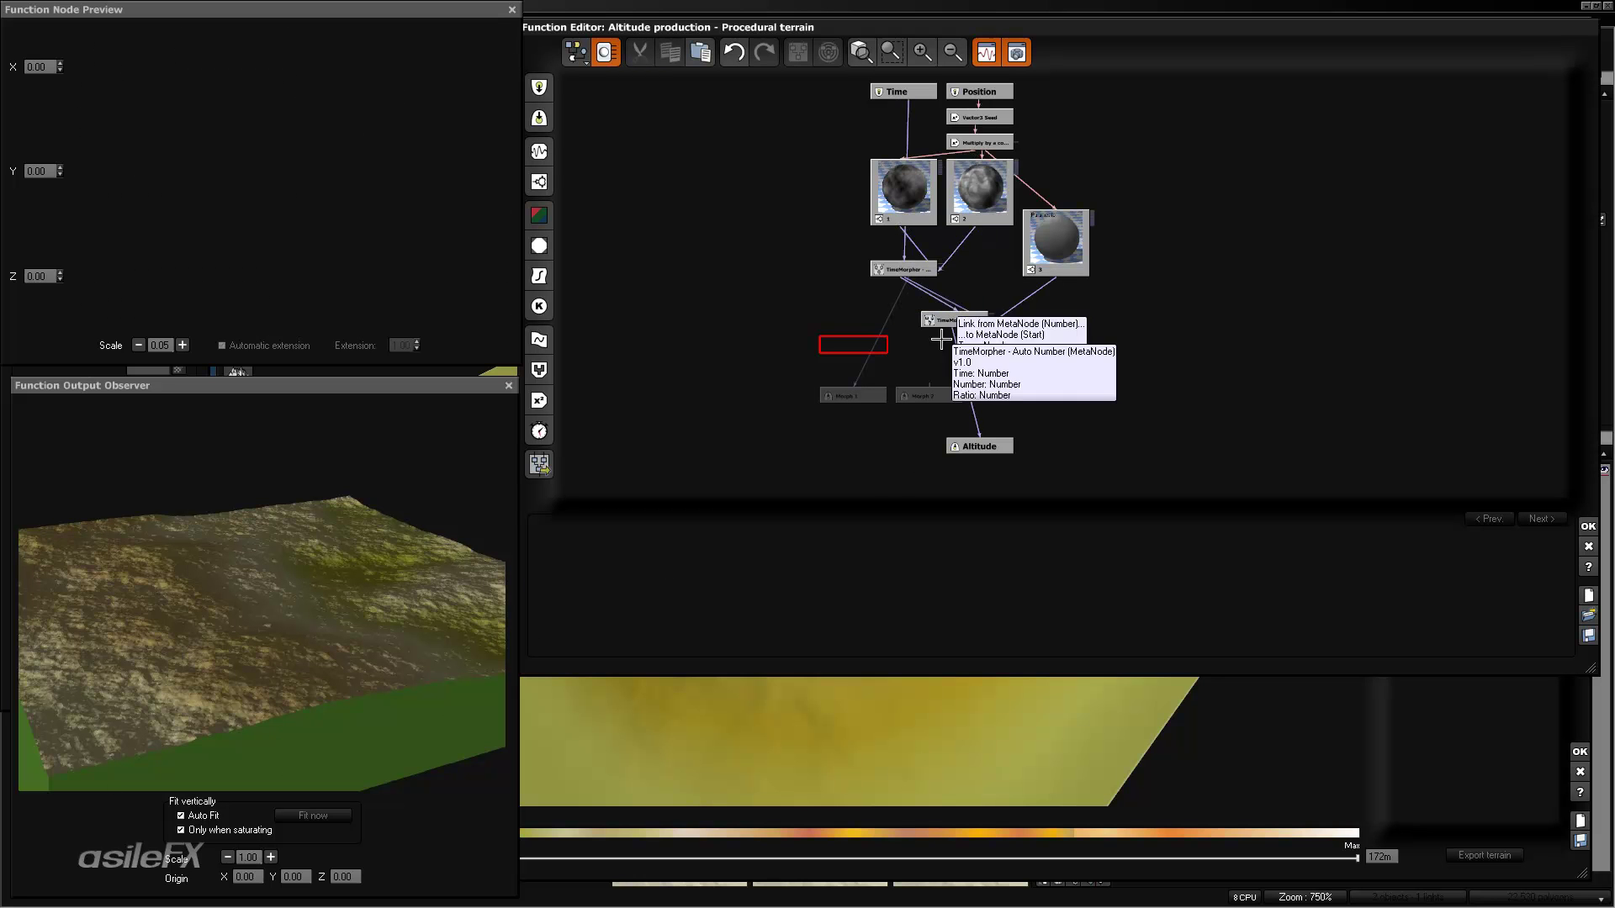
left_click_drag(931, 390, 955, 324)
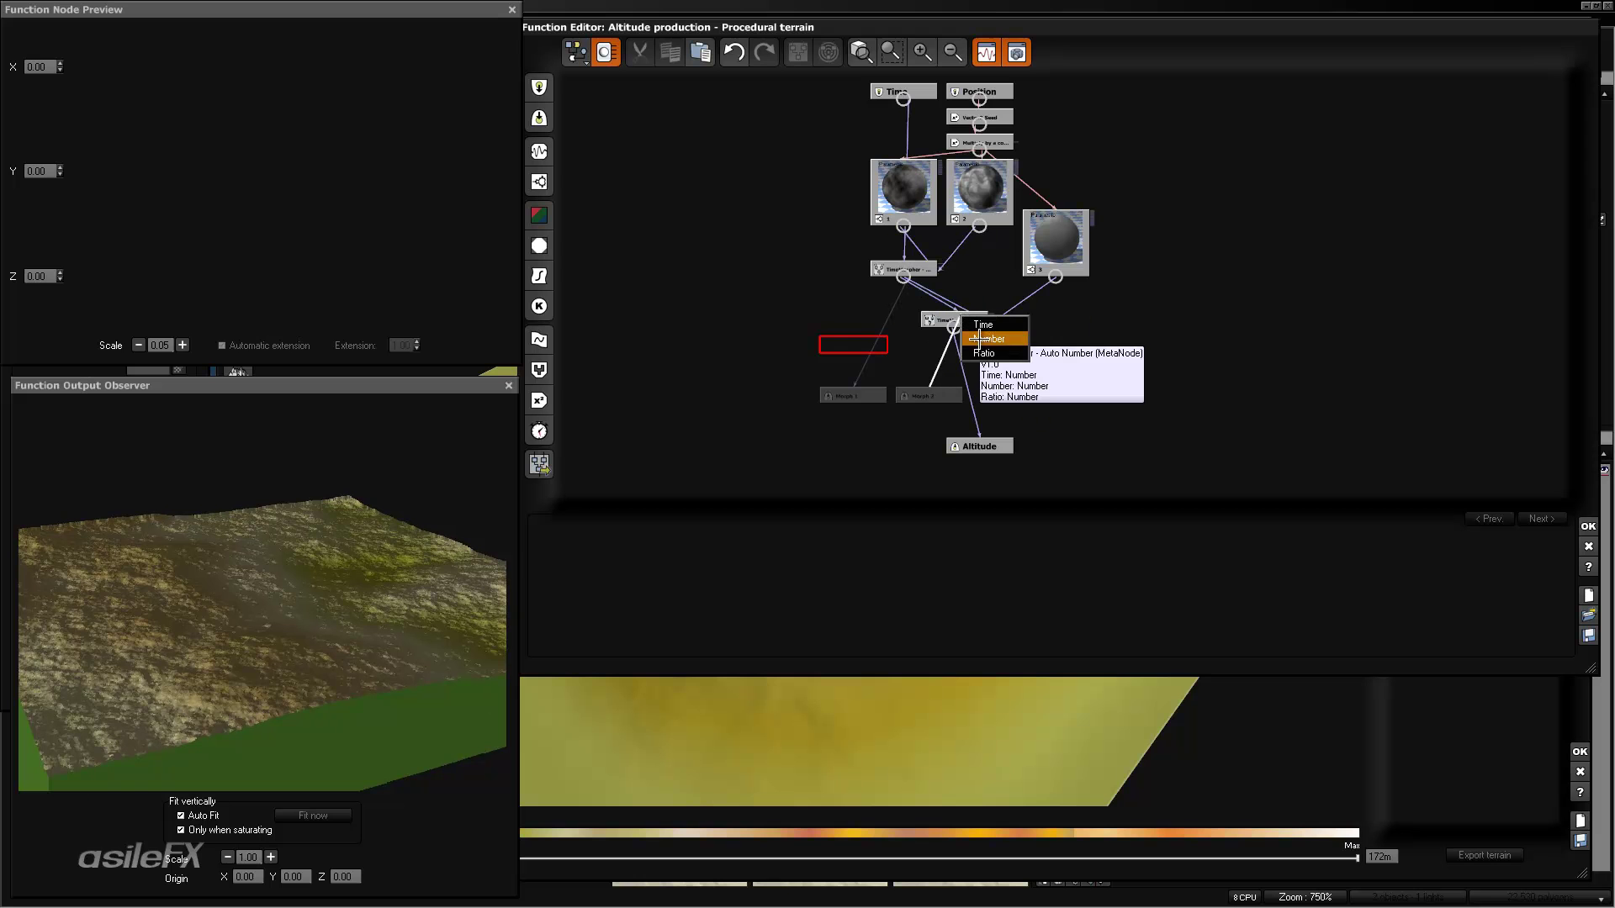
left_click(984, 357)
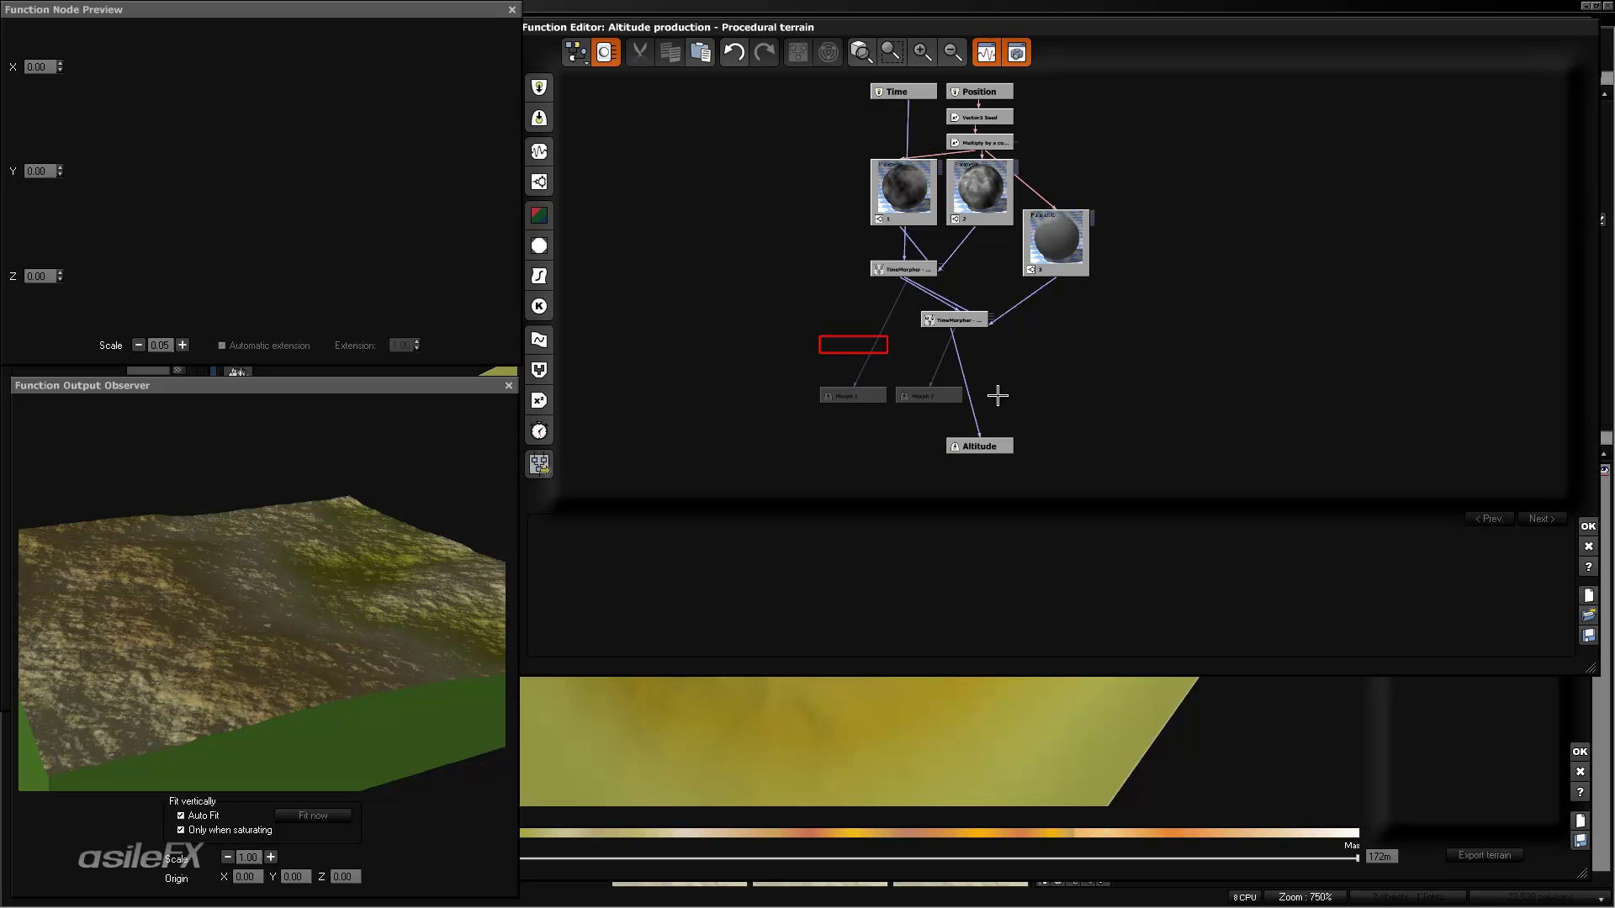
left_click(1587, 527)
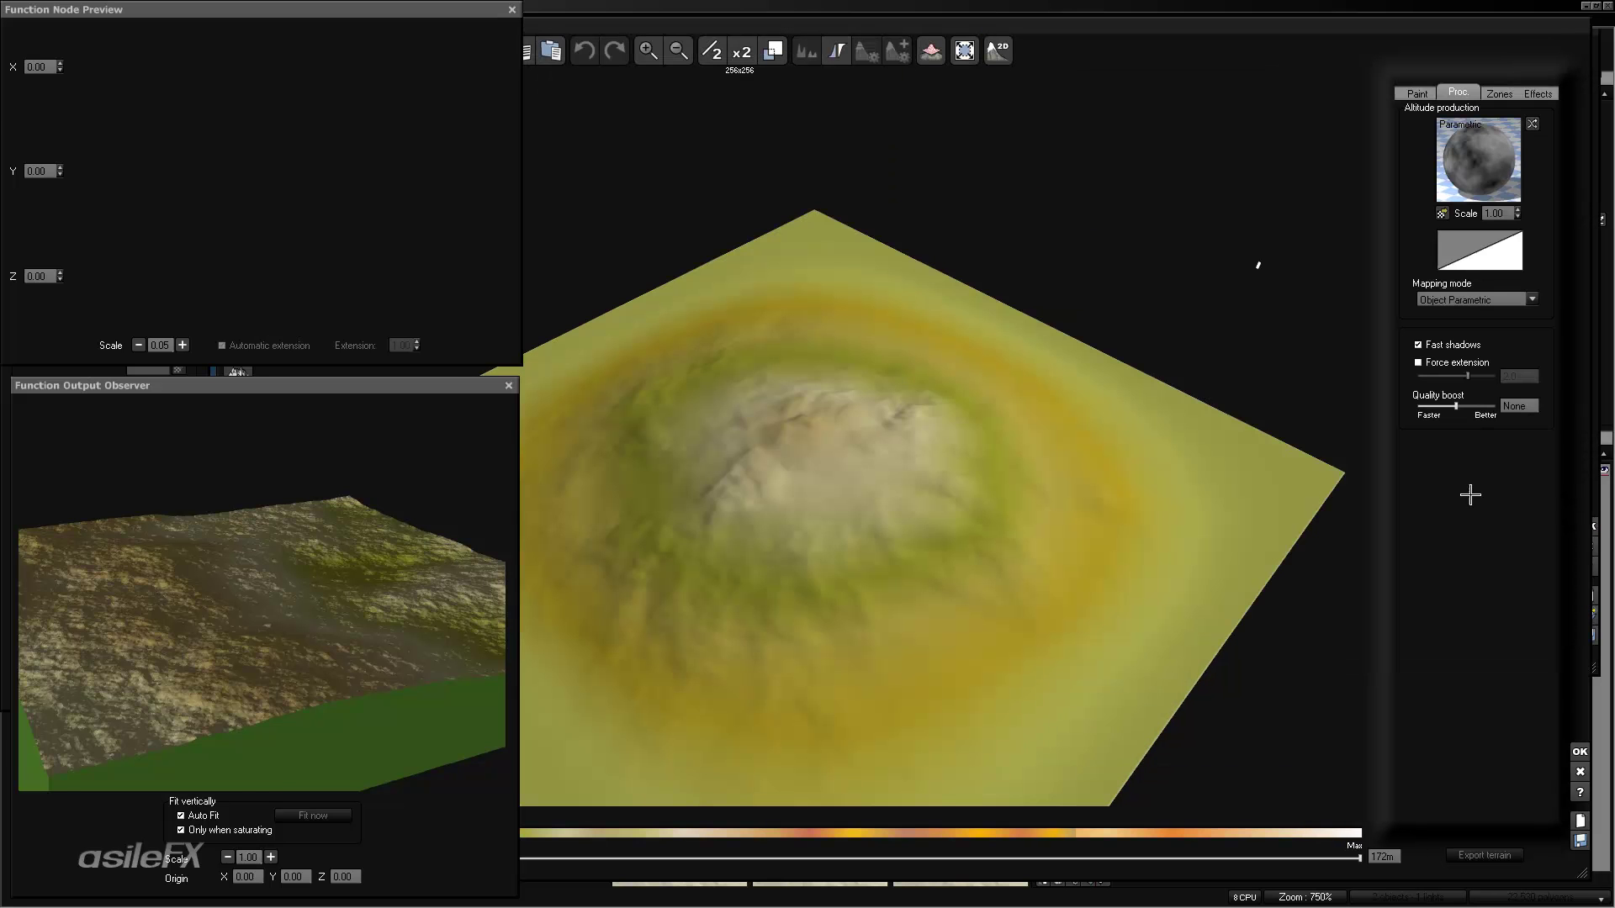
left_click(1580, 751)
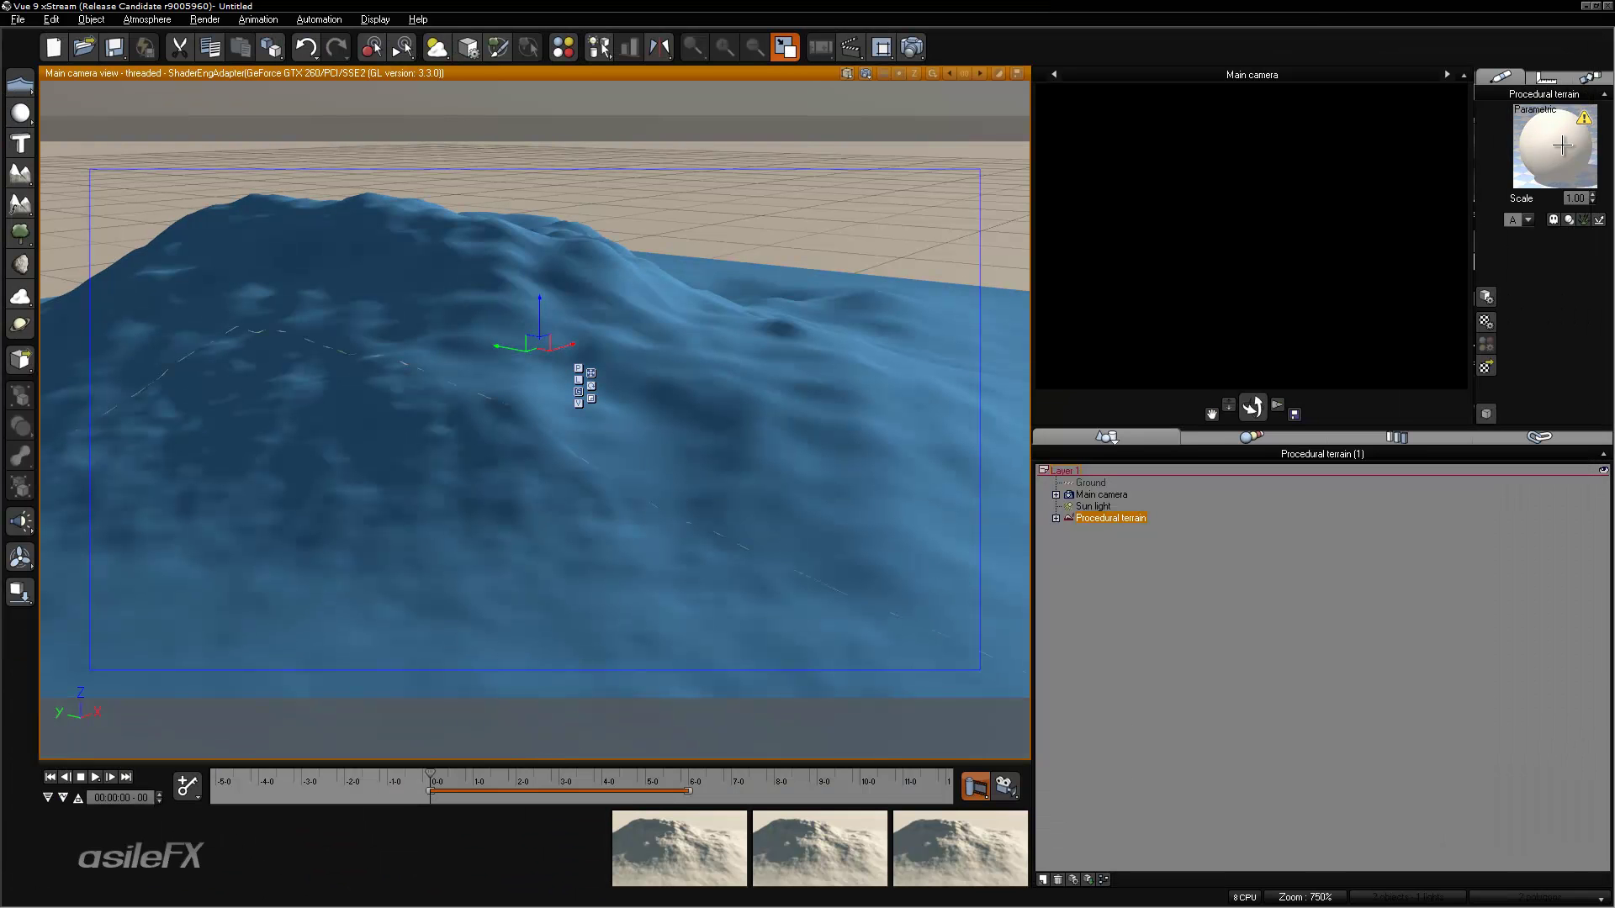
- Apply the Large Scale Grass material to the procedural terrain, ignoring its alpha information, and preview it
left_click(1487, 367)
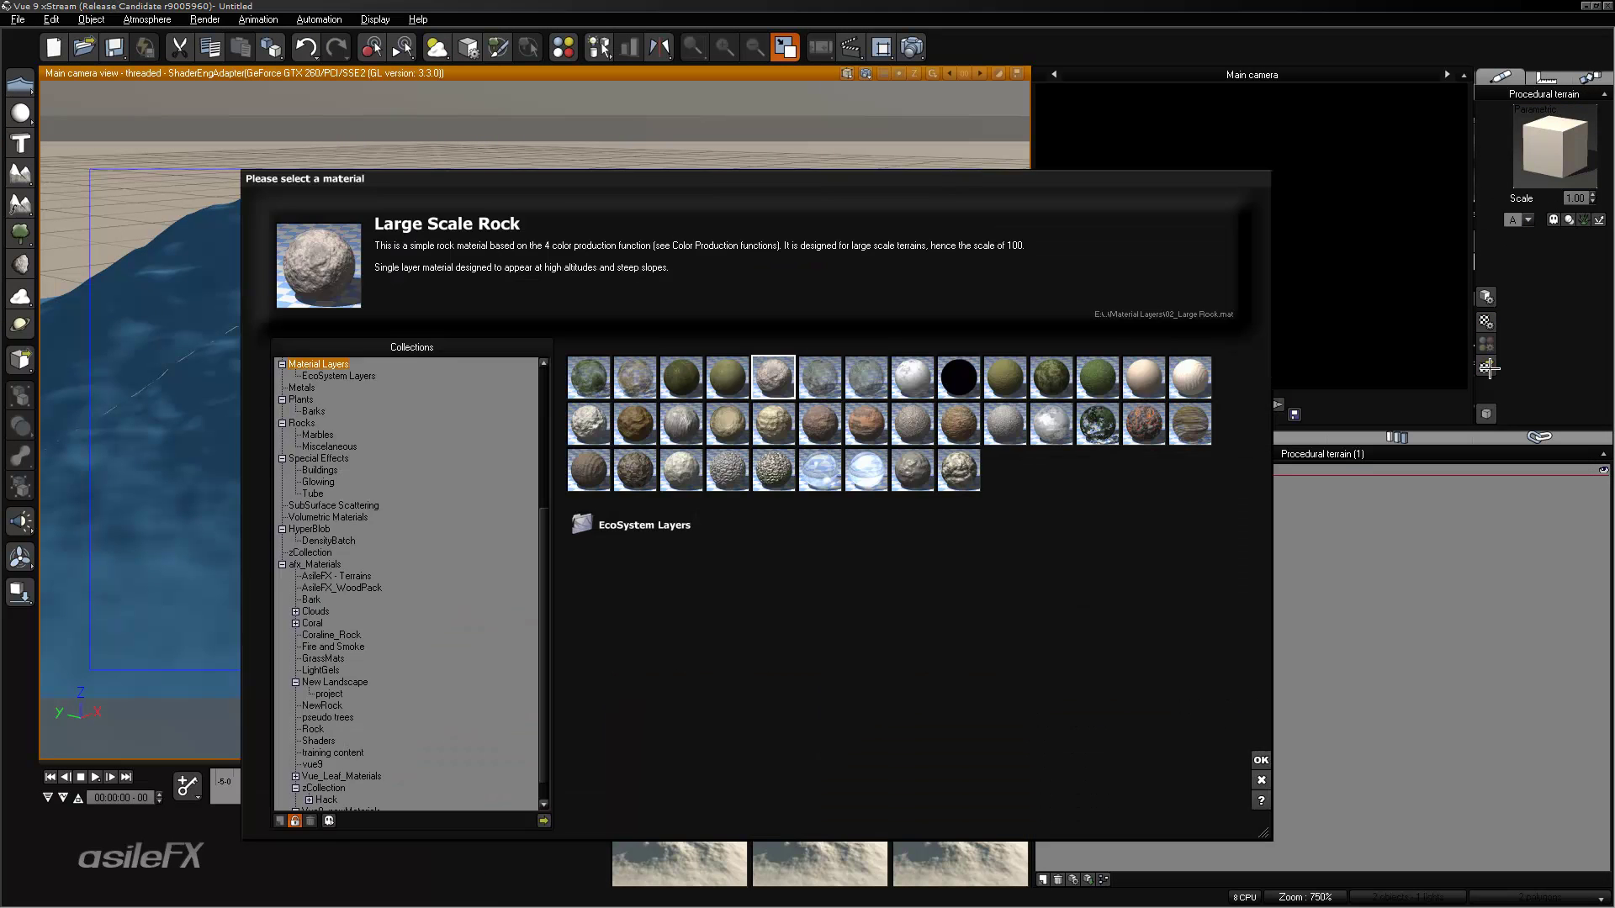
left_click(691, 382)
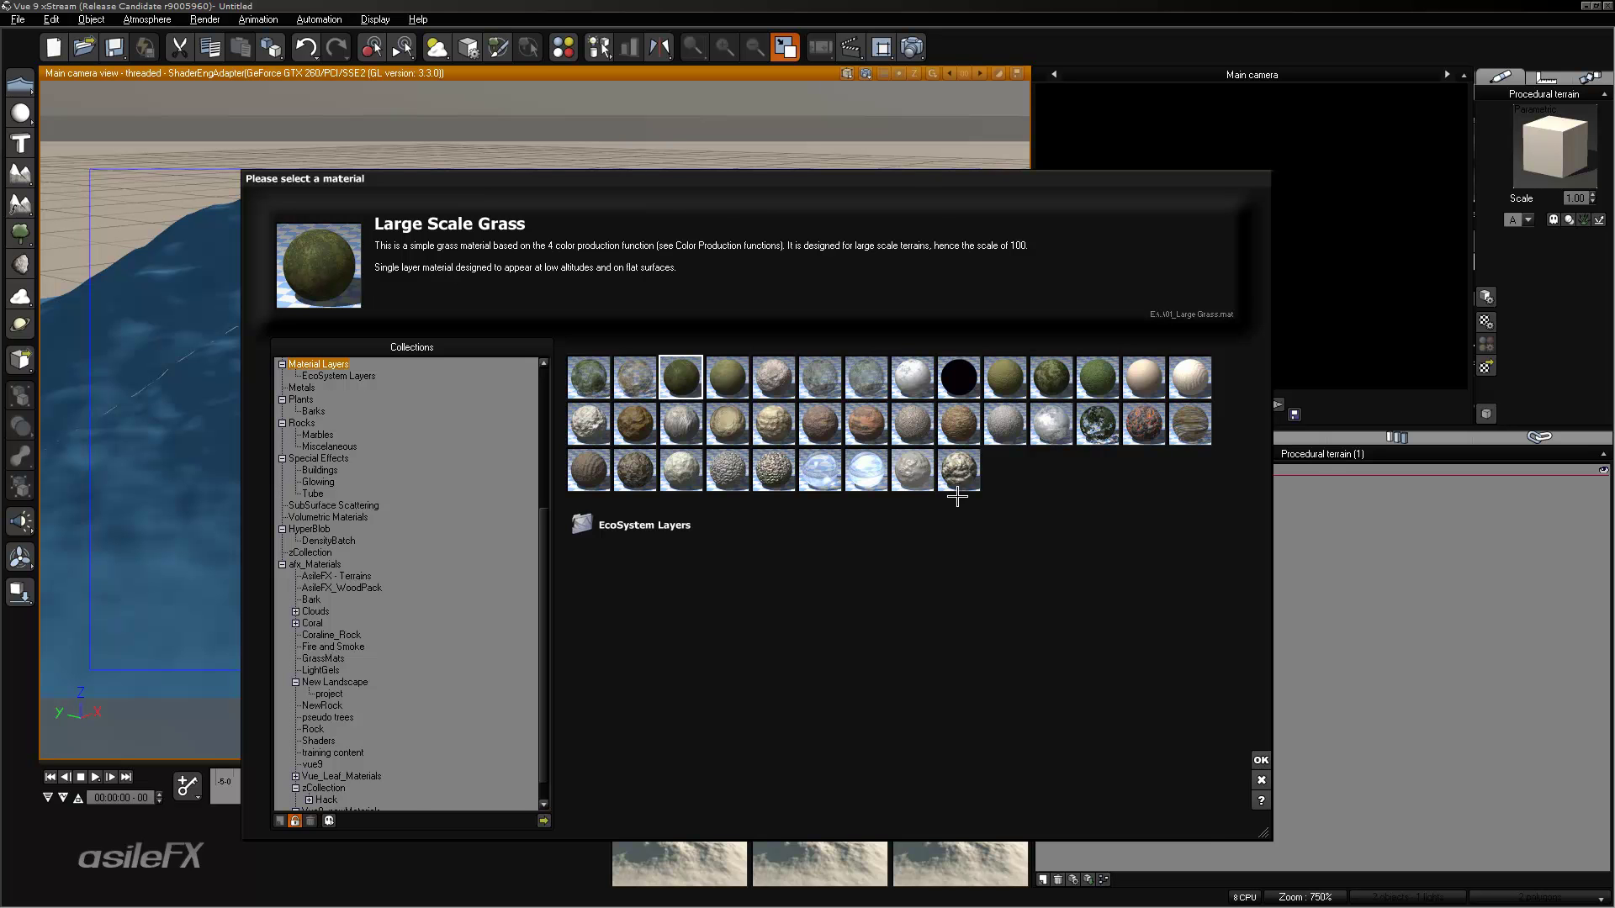
left_click(1260, 760)
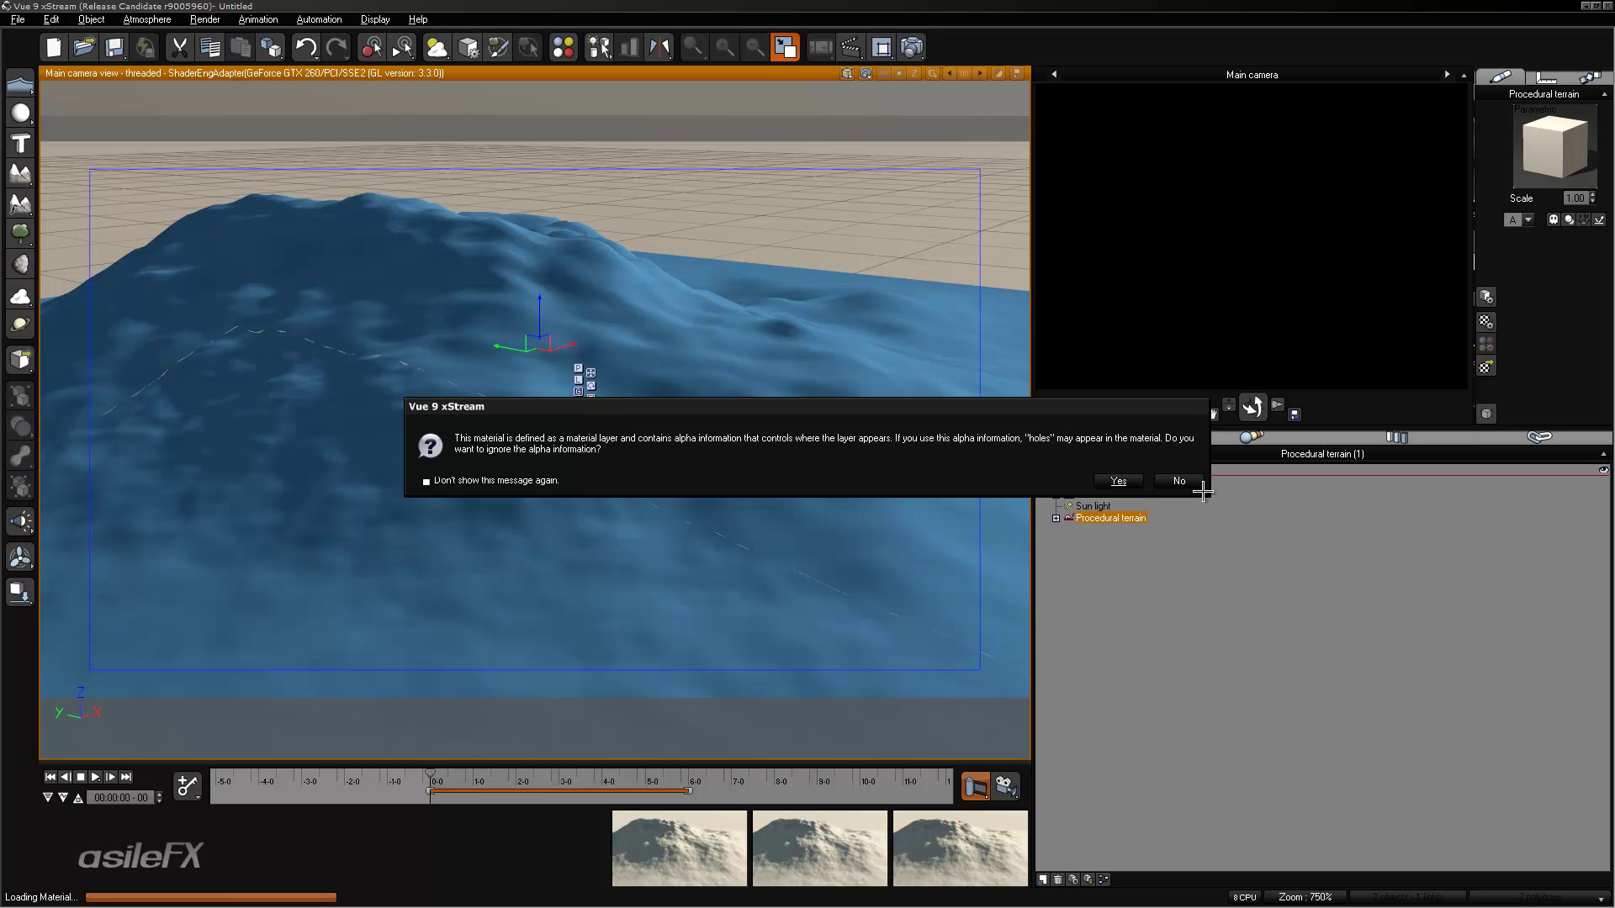
left_click(1117, 481)
right_click(1192, 306)
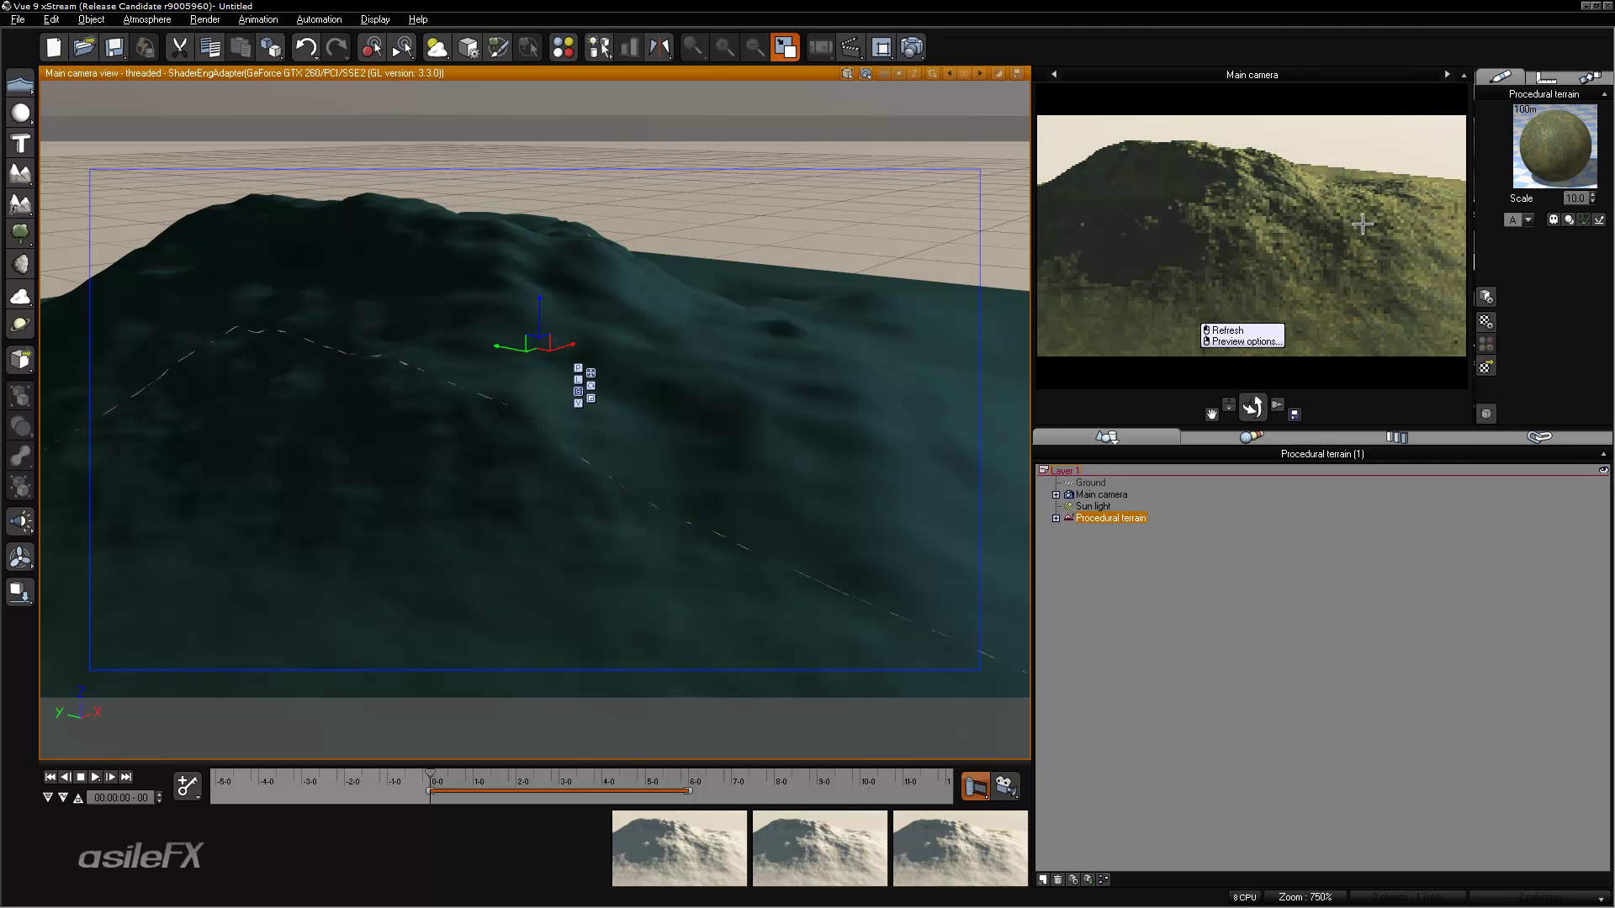
- Edit the terrain's grass material and add Large Scale Rock as a layer above it
right_click(1556, 150)
left_click(1533, 158)
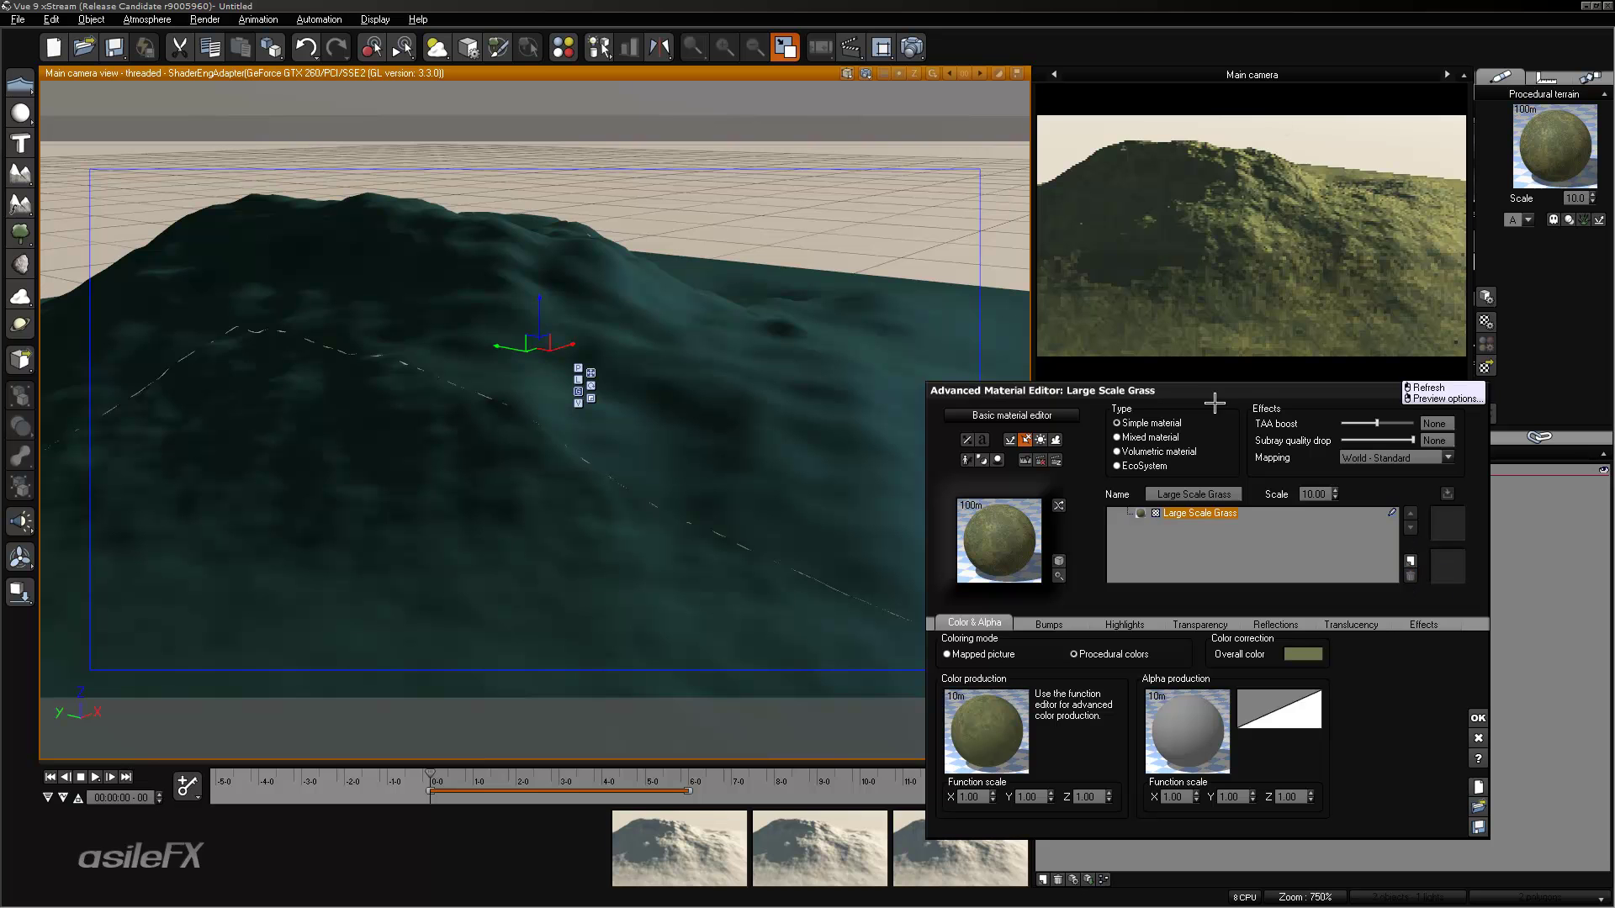
left_click(1411, 561)
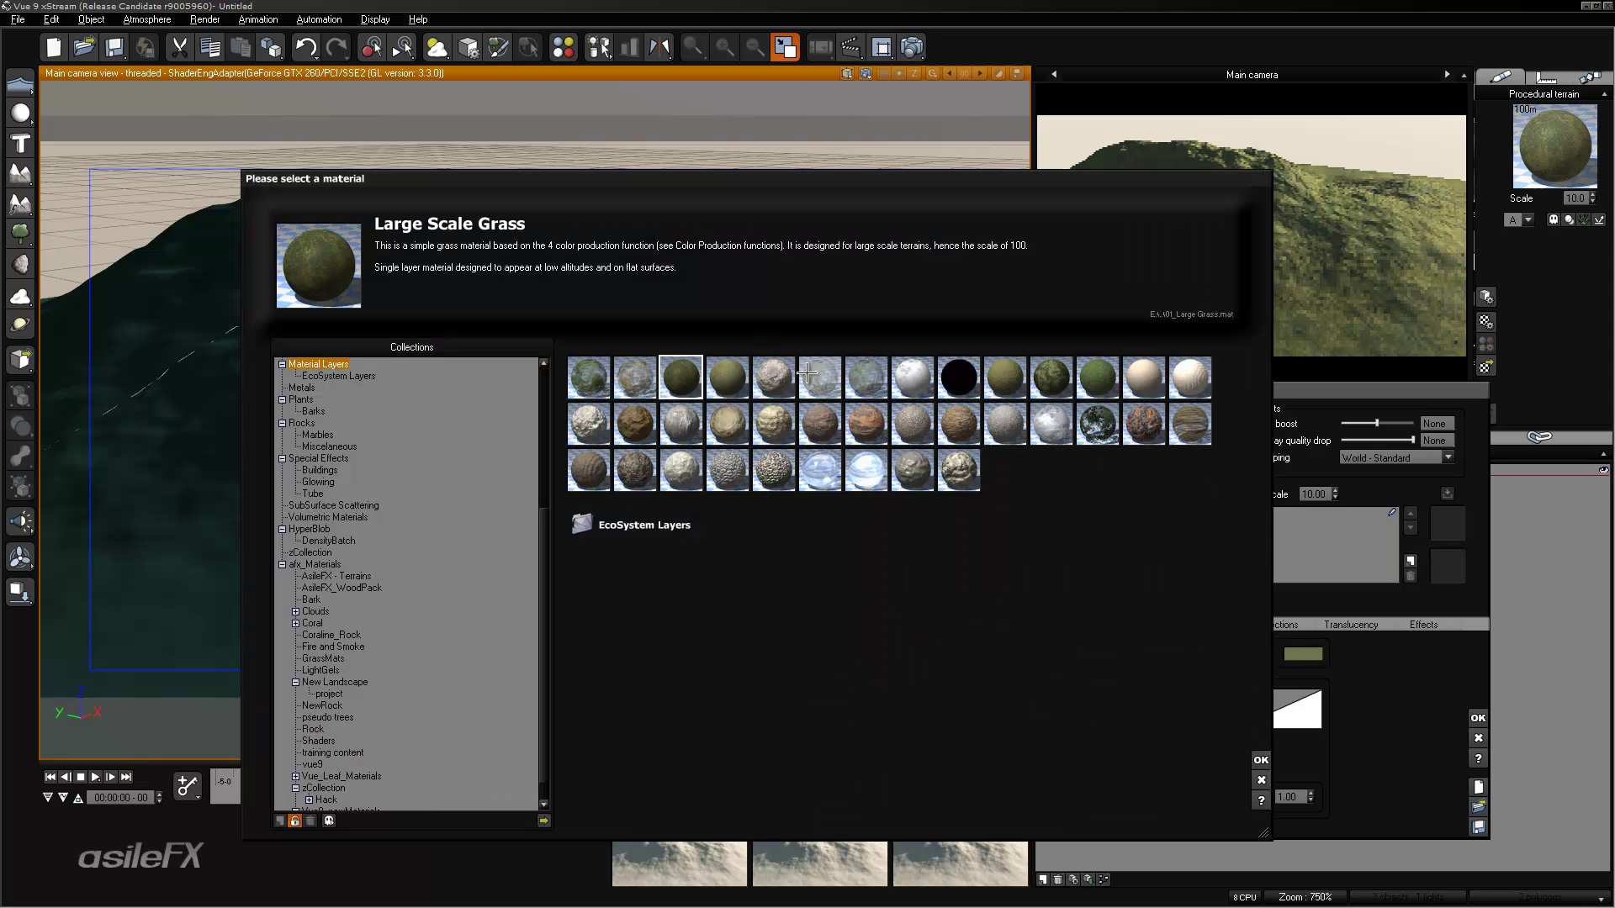
left_click(774, 378)
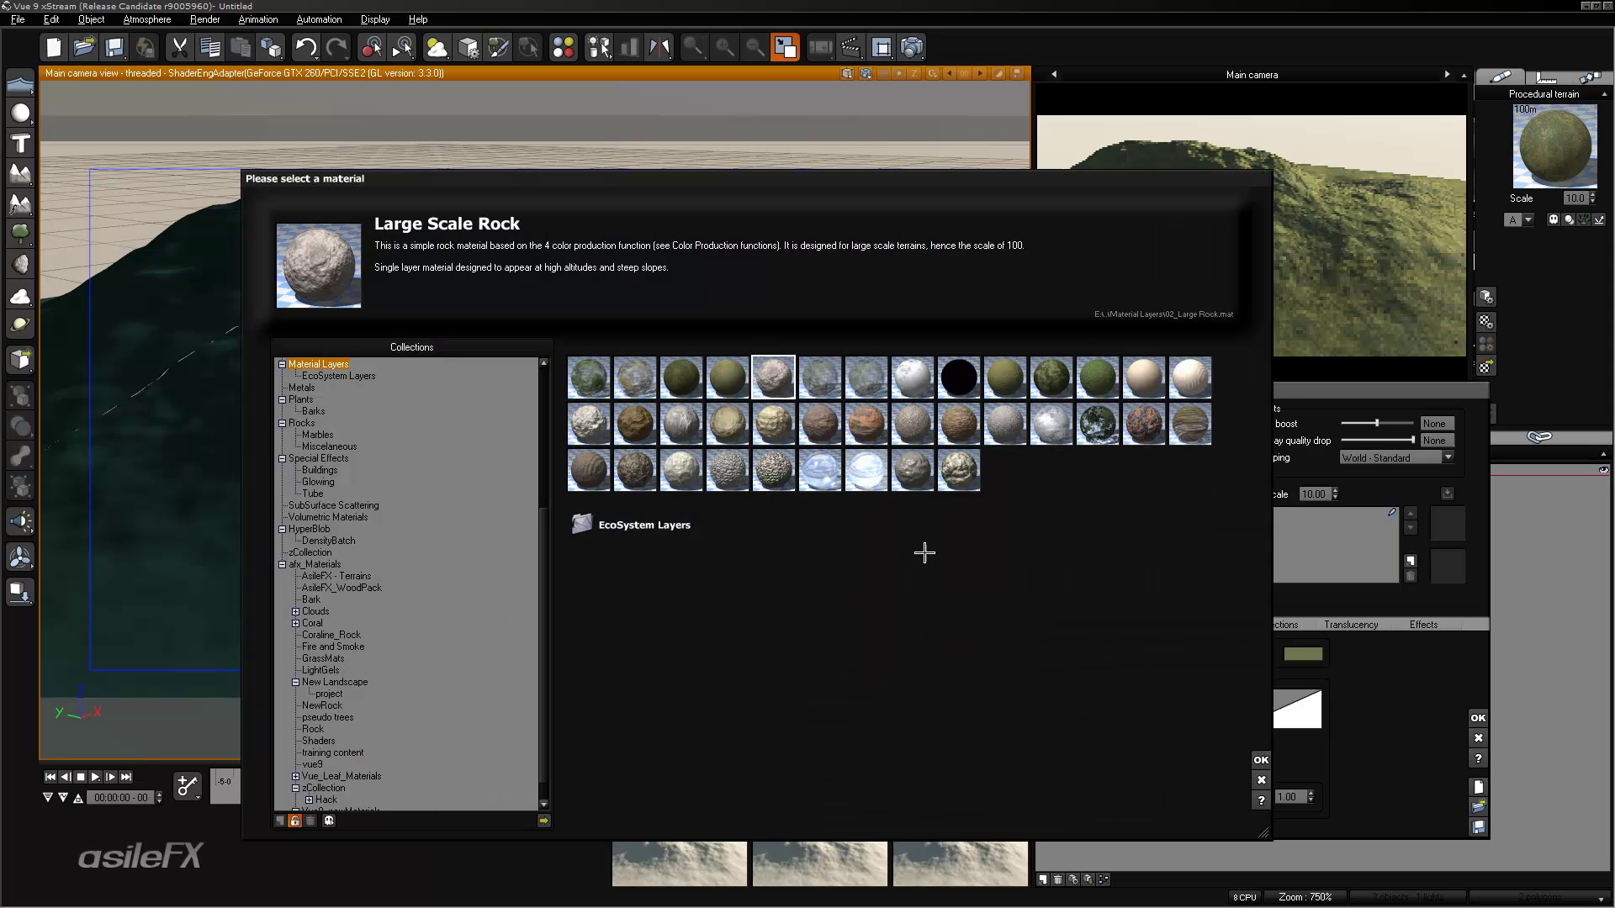
left_click(1259, 760)
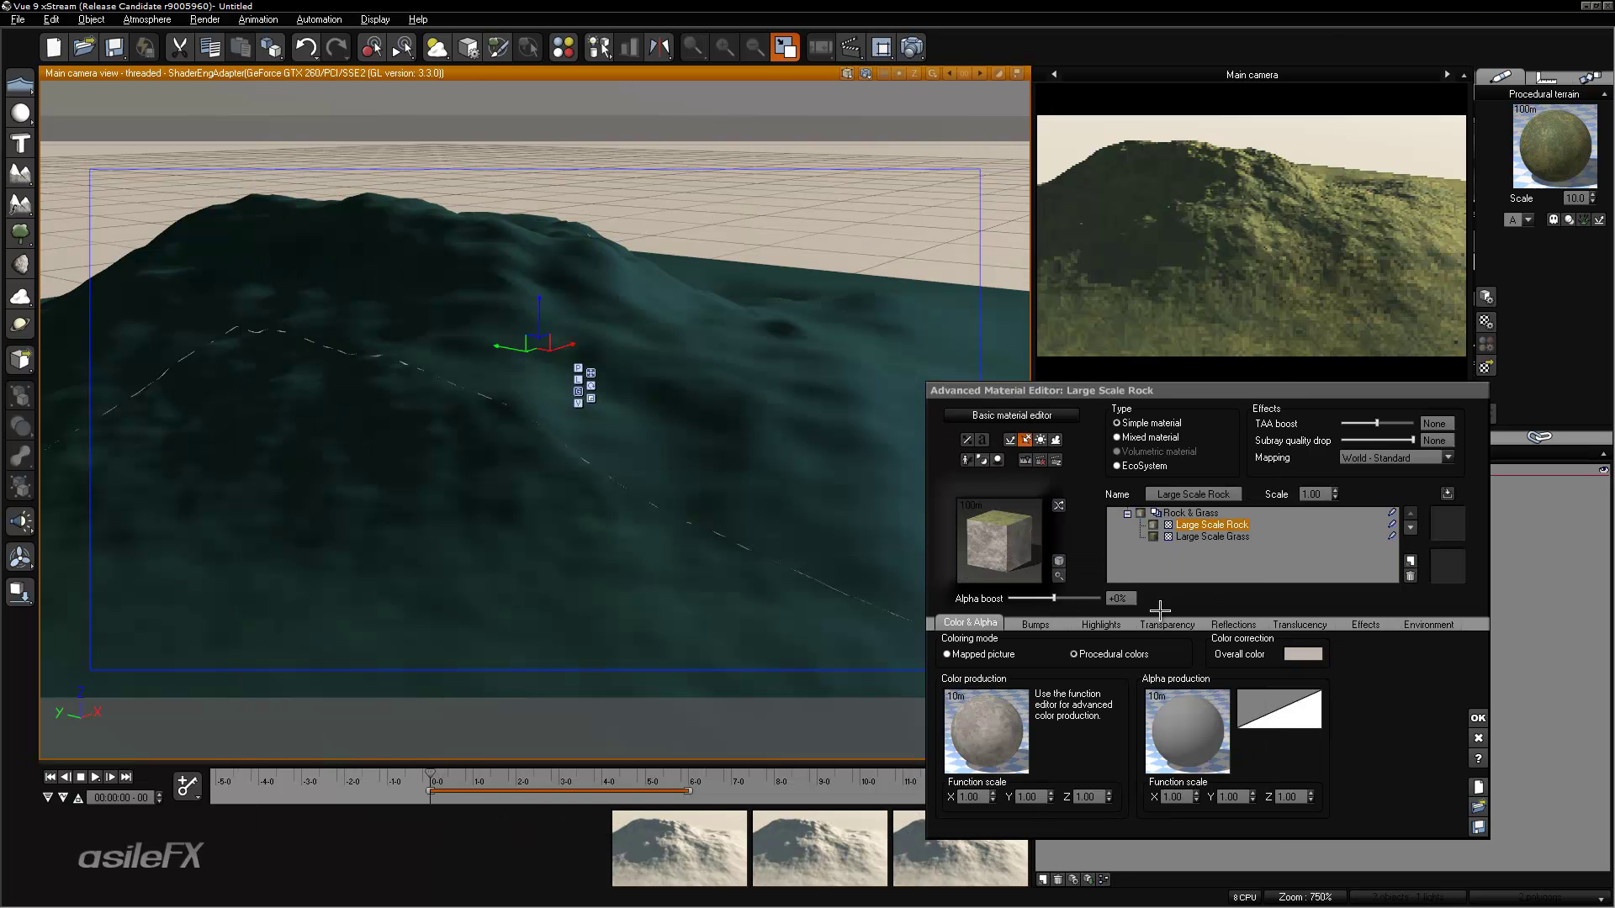
- Set the Large Scale Rock layer's slope range to 0°–180° with 0% steep and flat fuzziness, and ignore the material's alpha information
left_click(1419, 624)
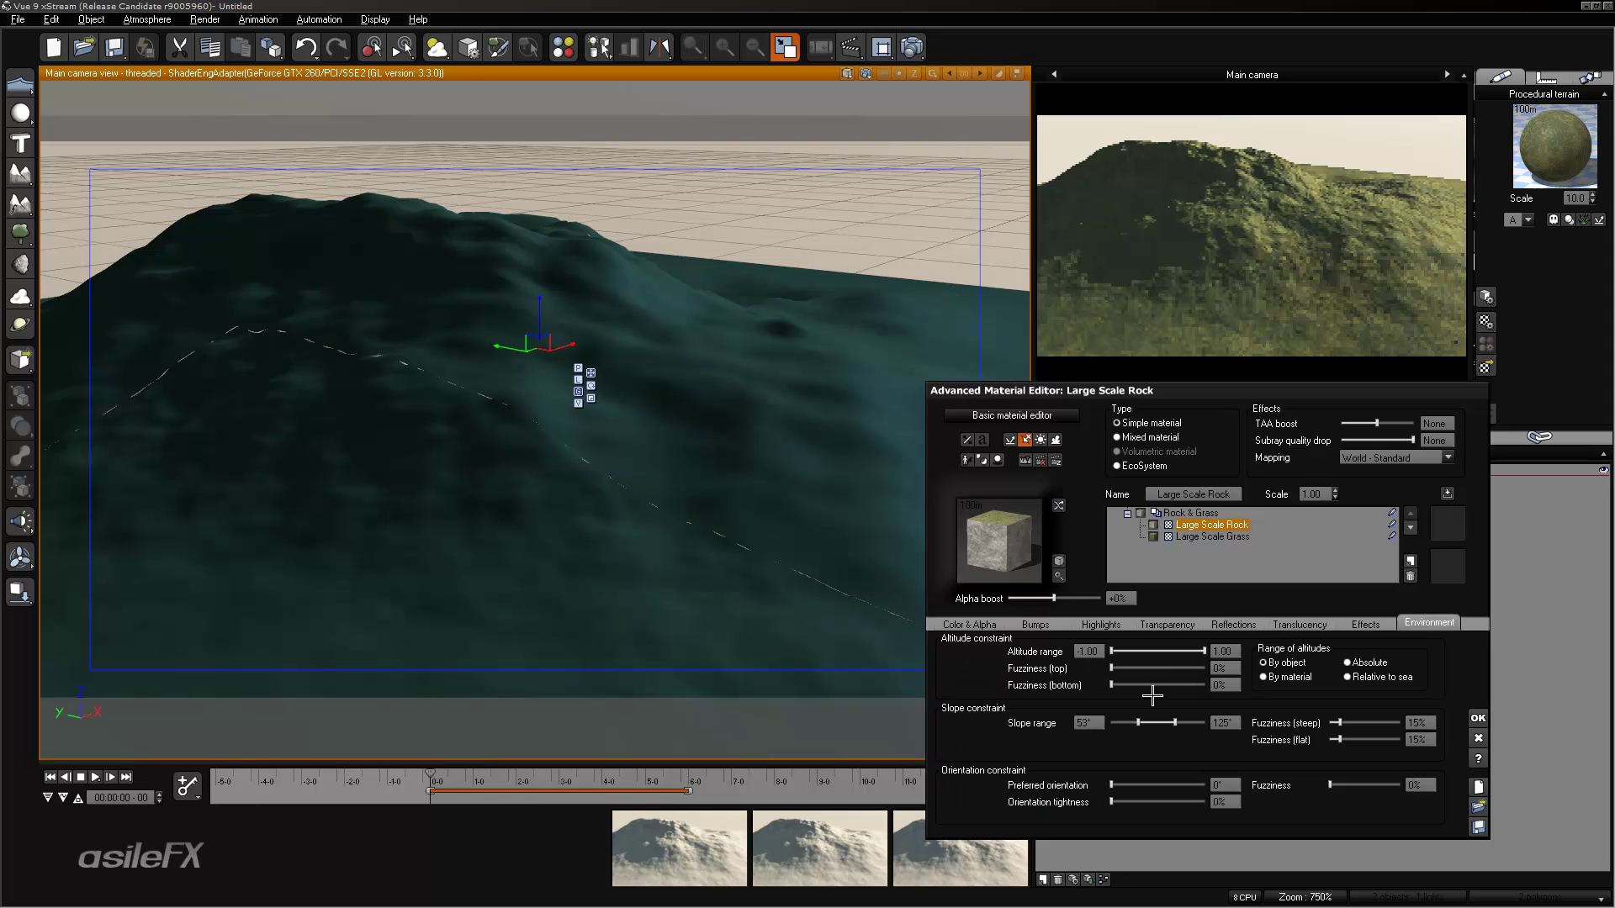
left_click_drag(1133, 721, 1236, 713)
left_click_drag(1336, 723, 1310, 725)
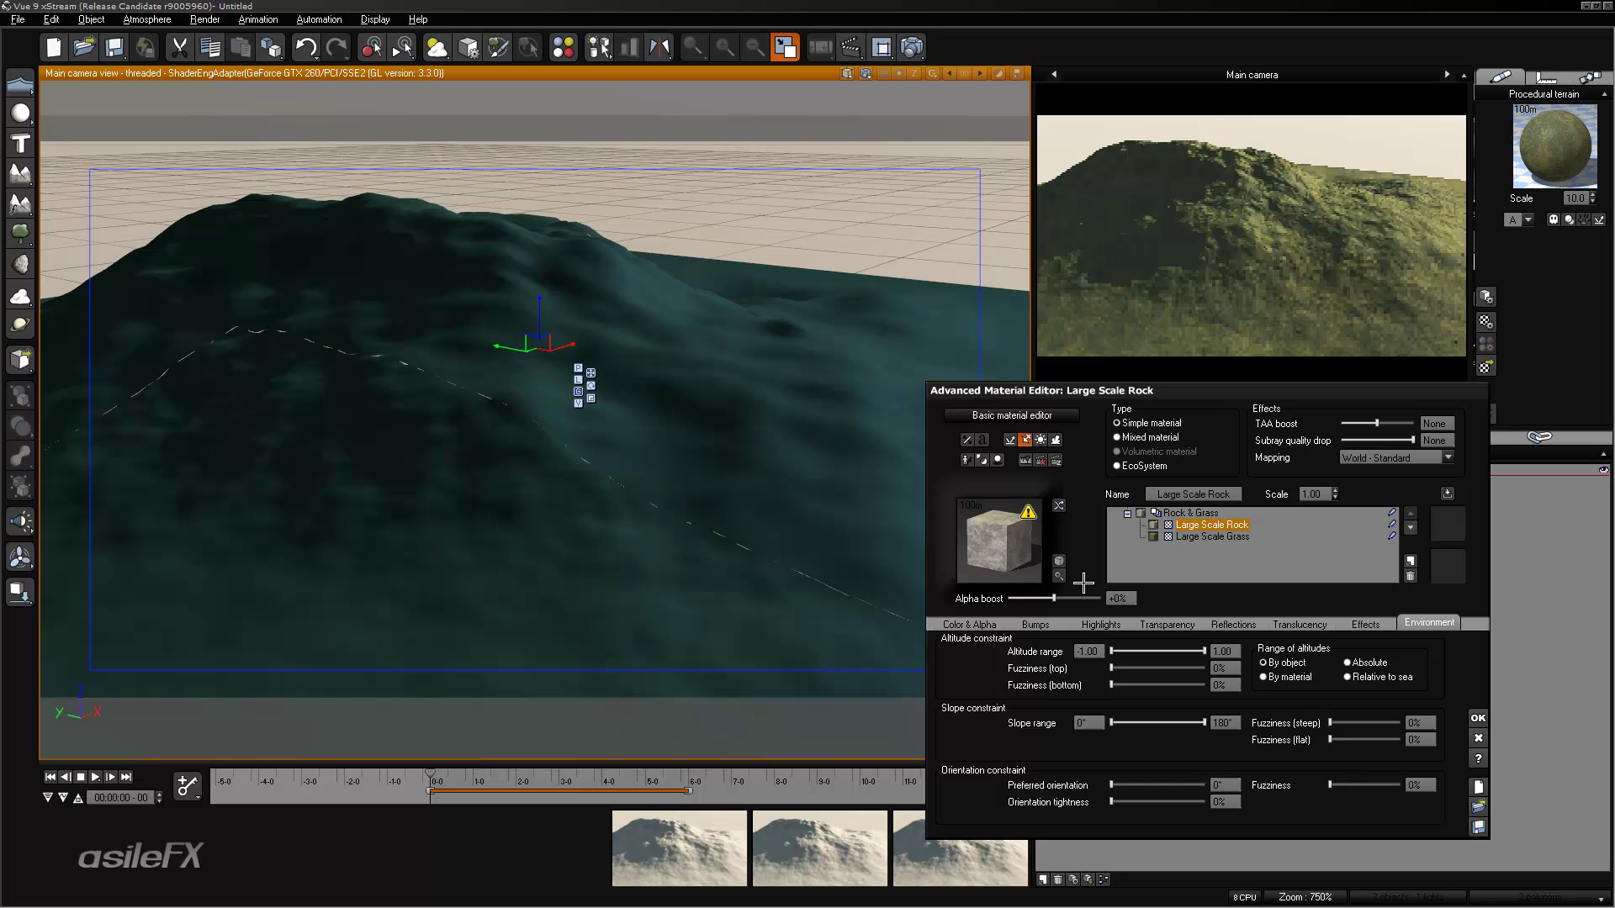
left_click(1033, 557)
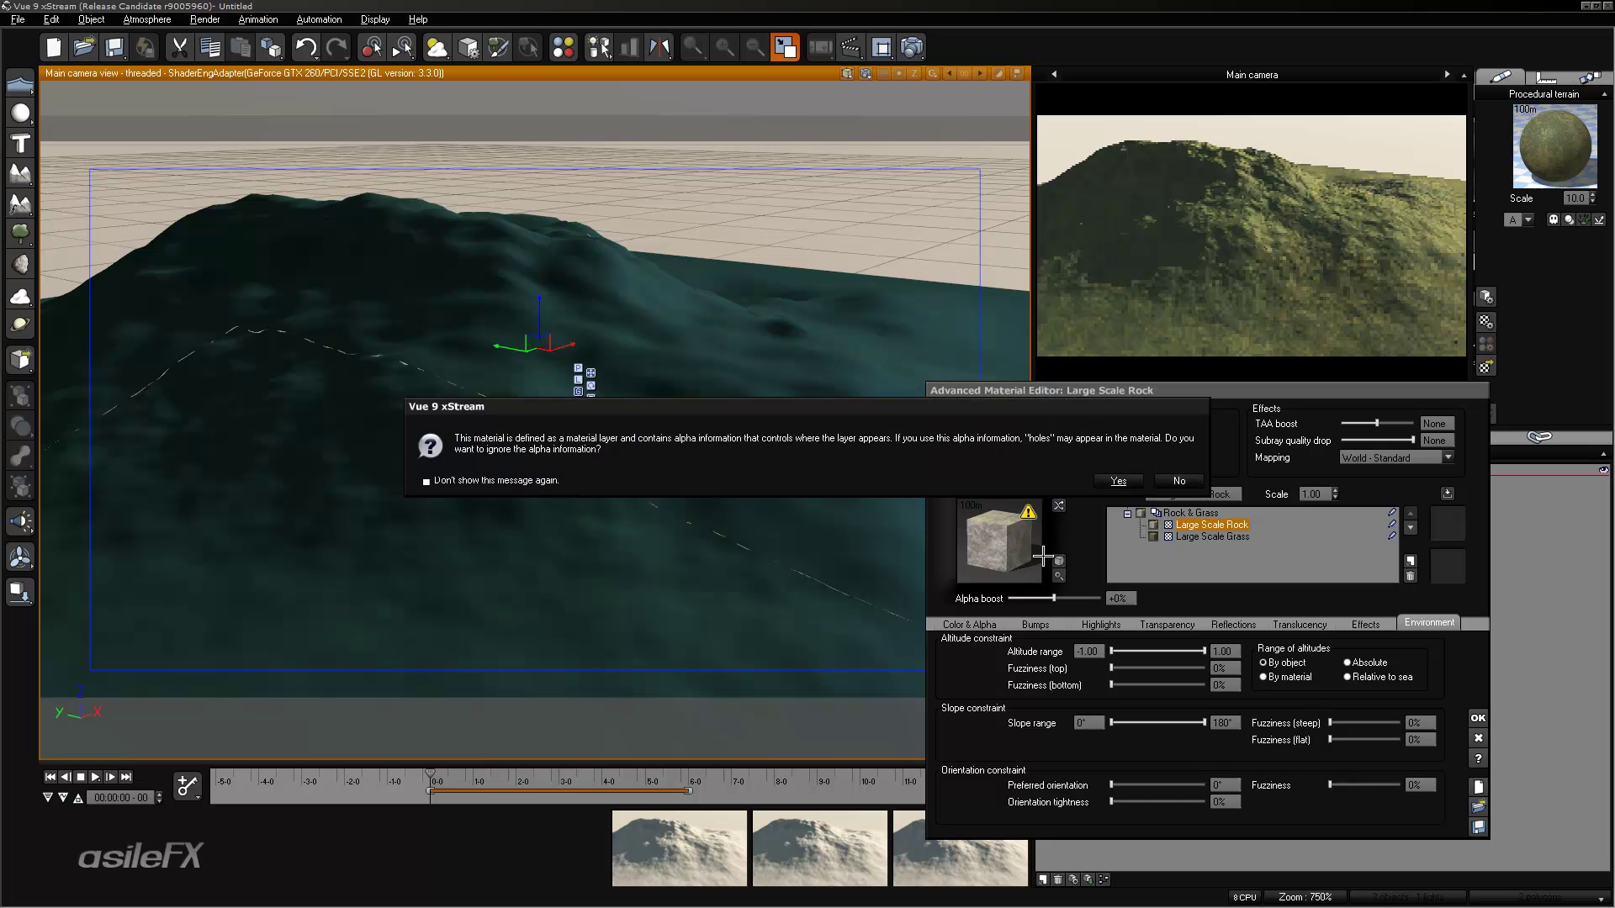
left_click_drag(1137, 402, 1140, 402)
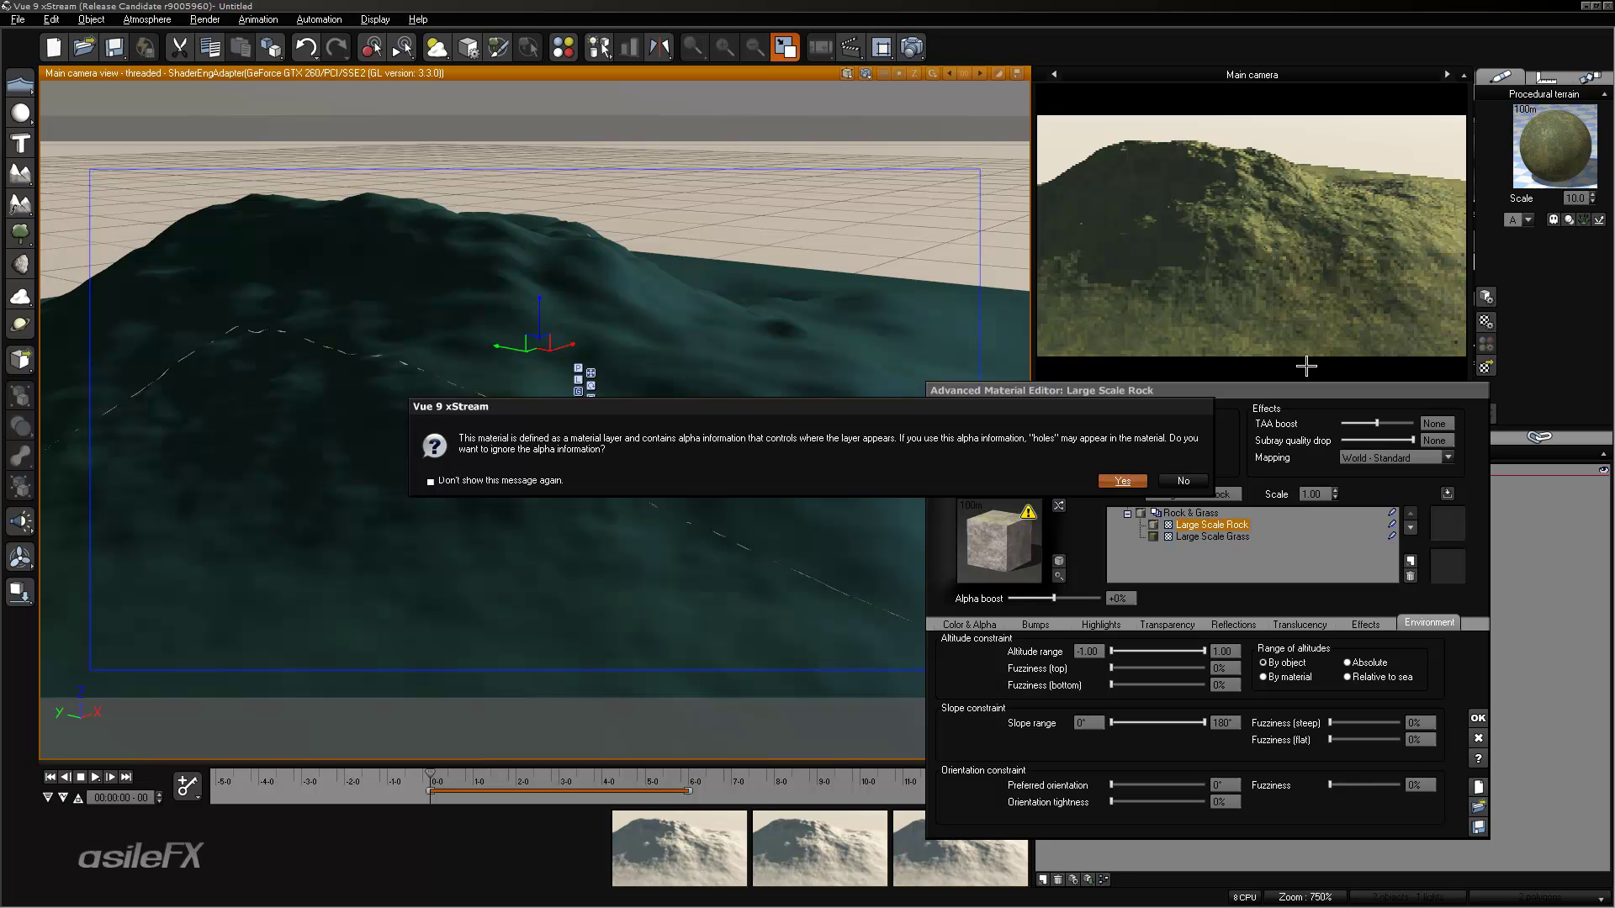
key("Return")
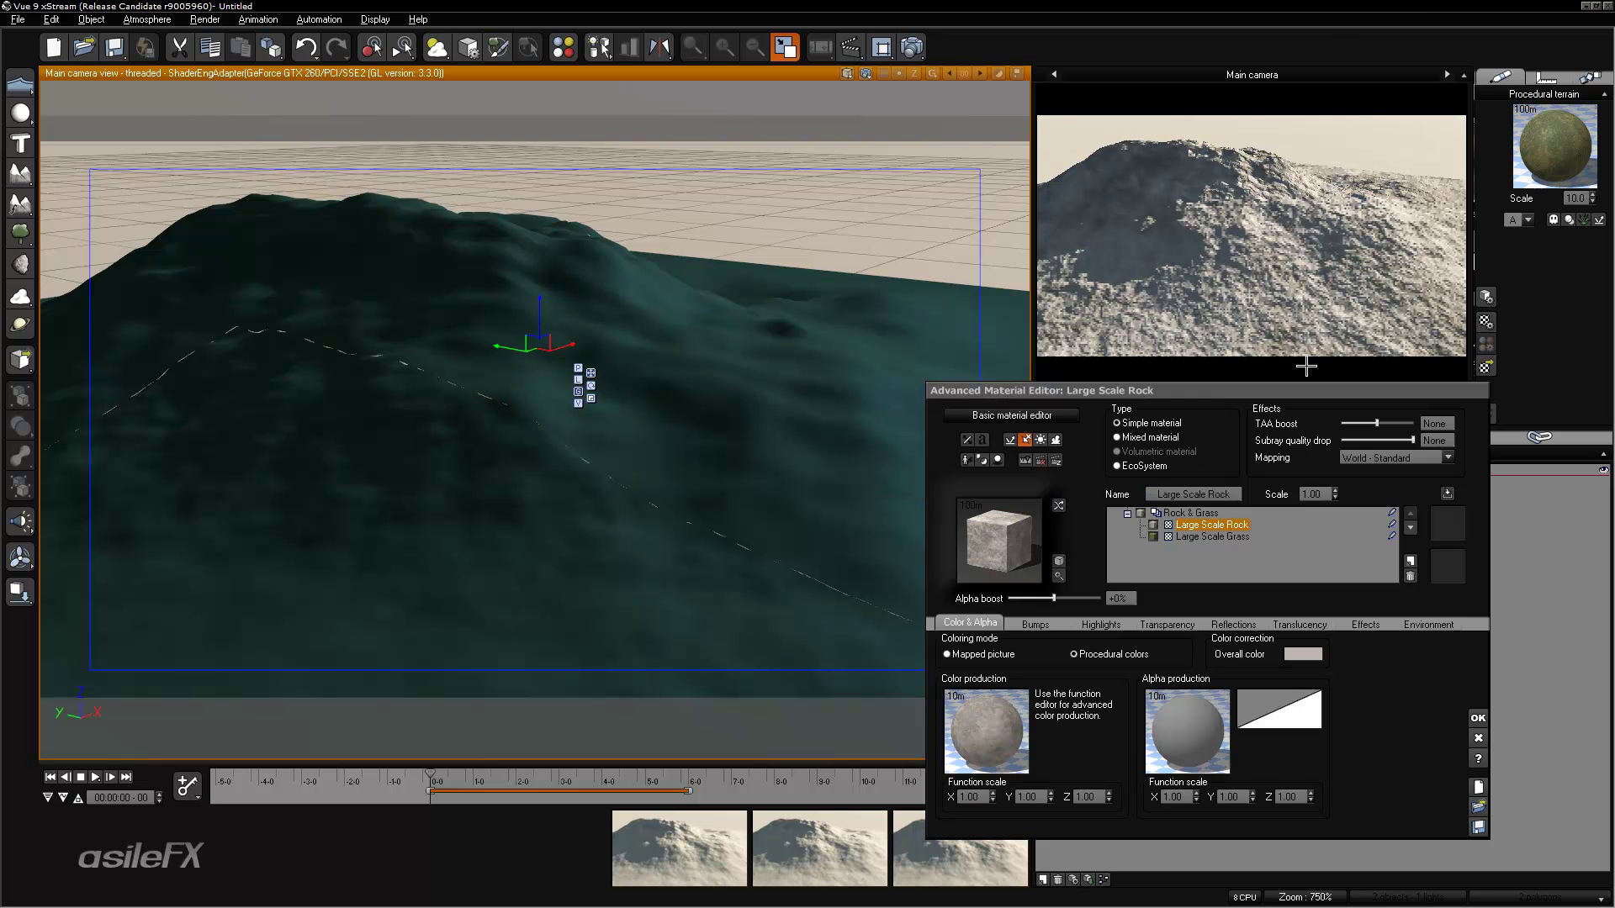
- Add Sahara Stone - Orange as a material layer above Large Scale Rock and set its alpha boost to 0%
left_click(1409, 560)
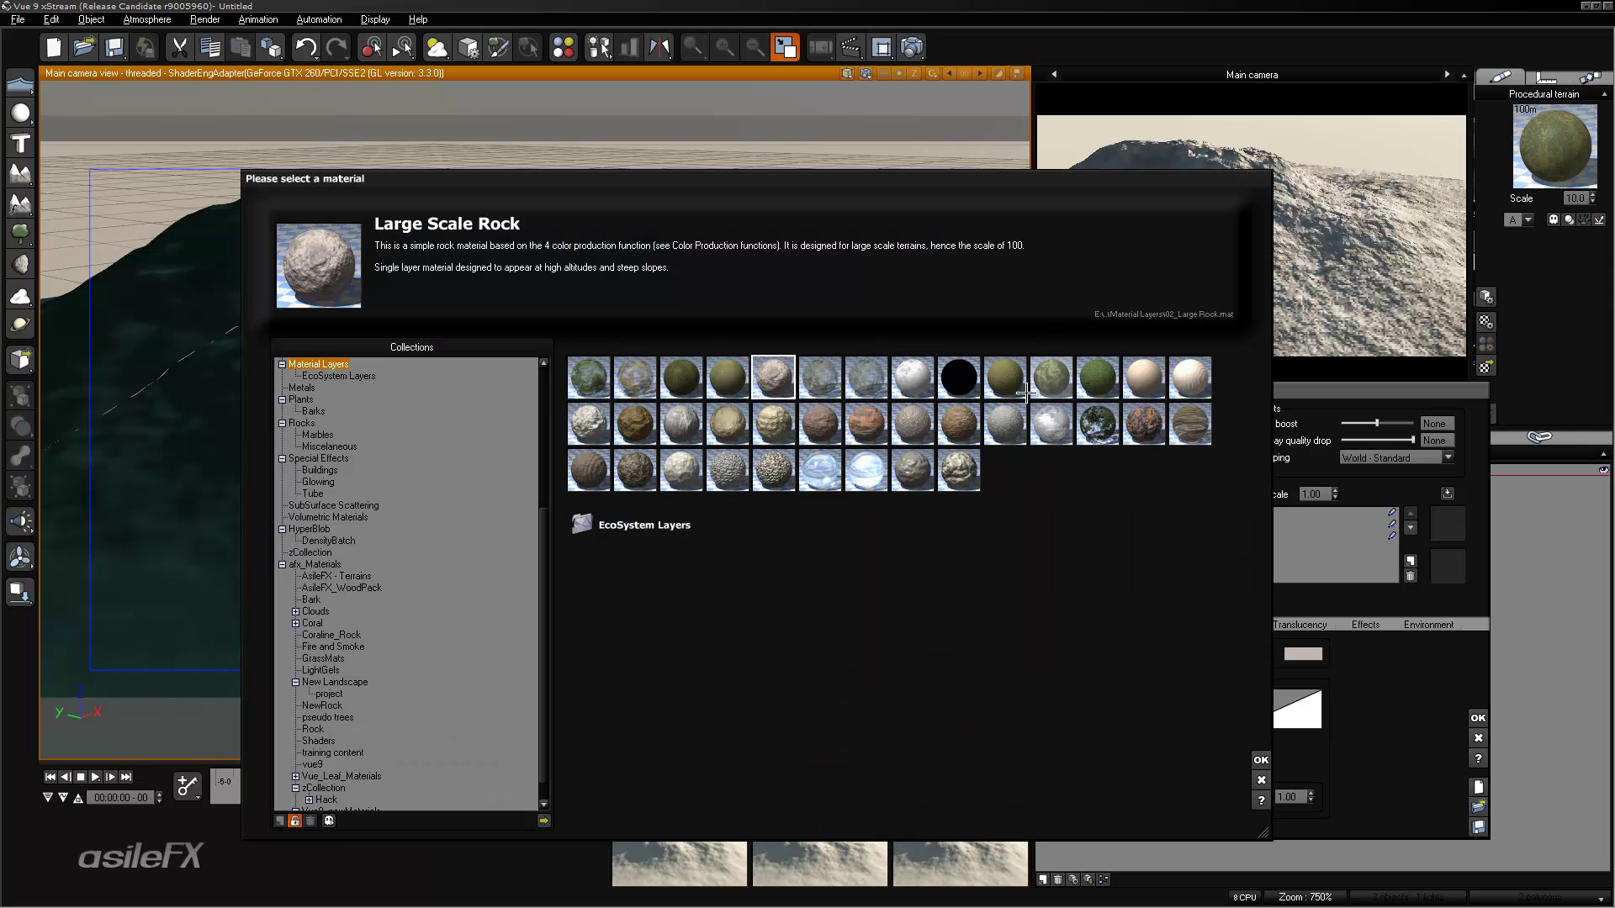
left_click(866, 415)
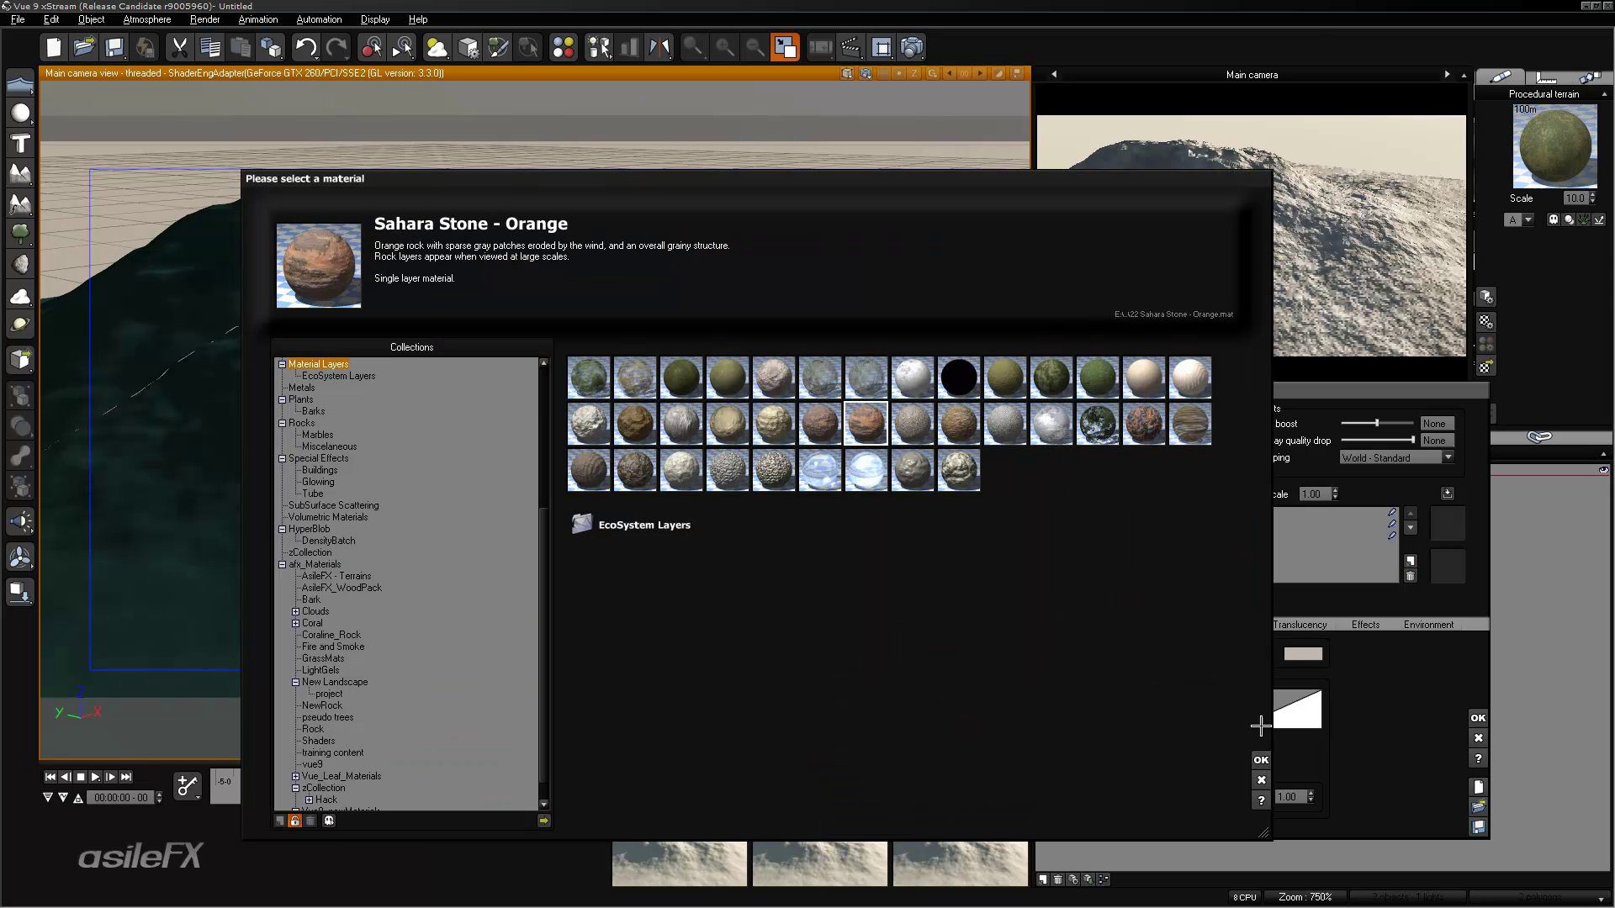
left_click(1261, 760)
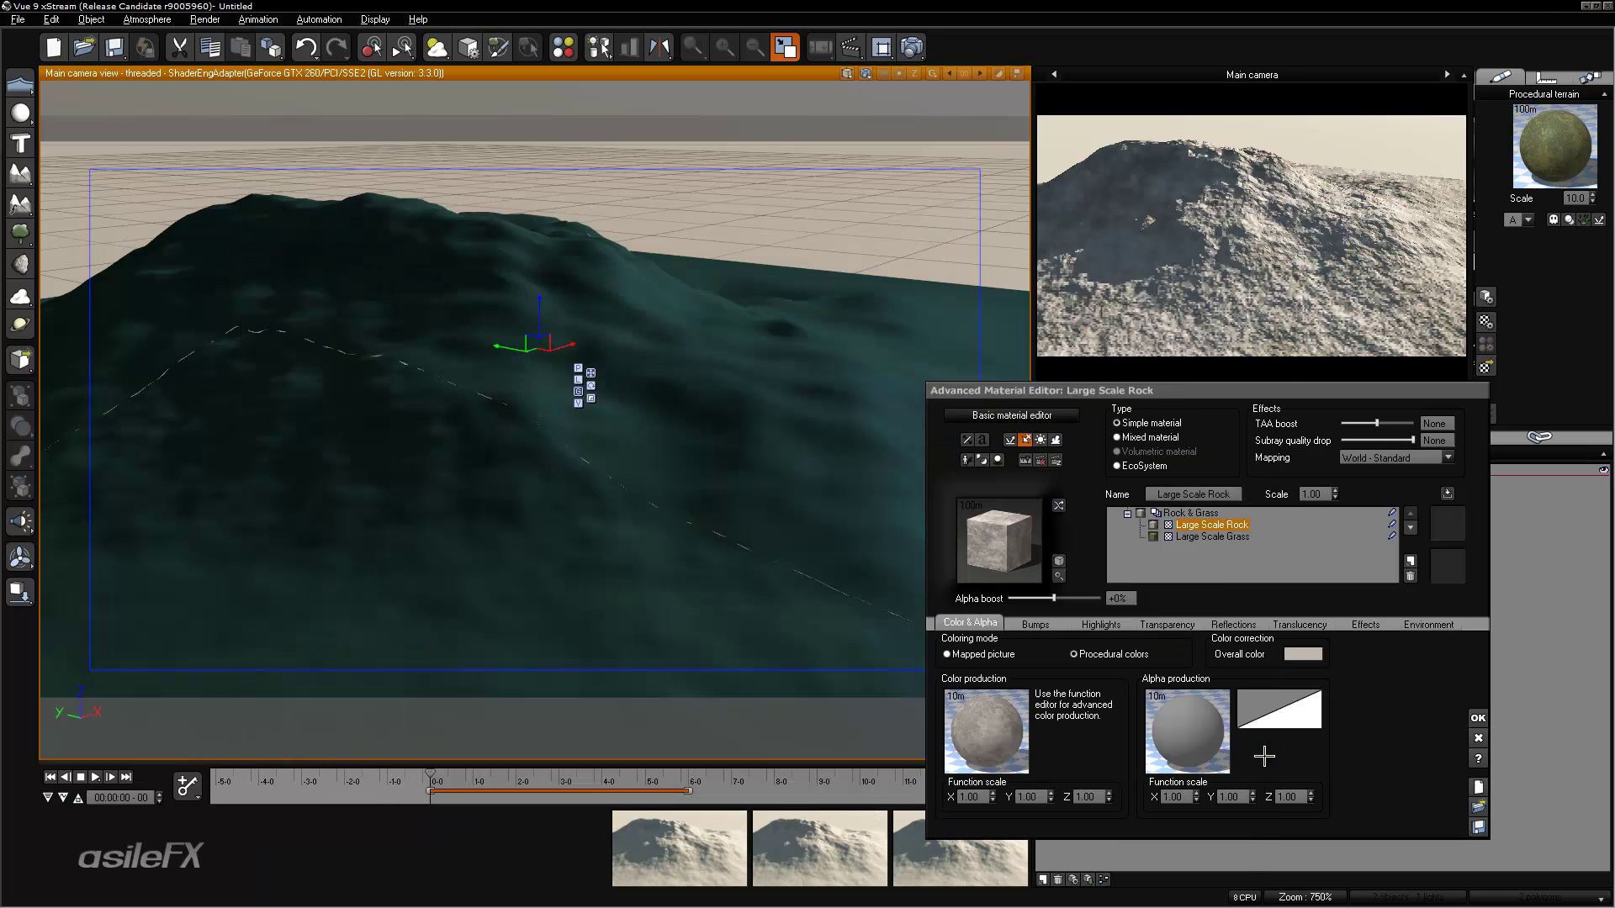
left_click(1127, 599)
type("00")
key("Return")
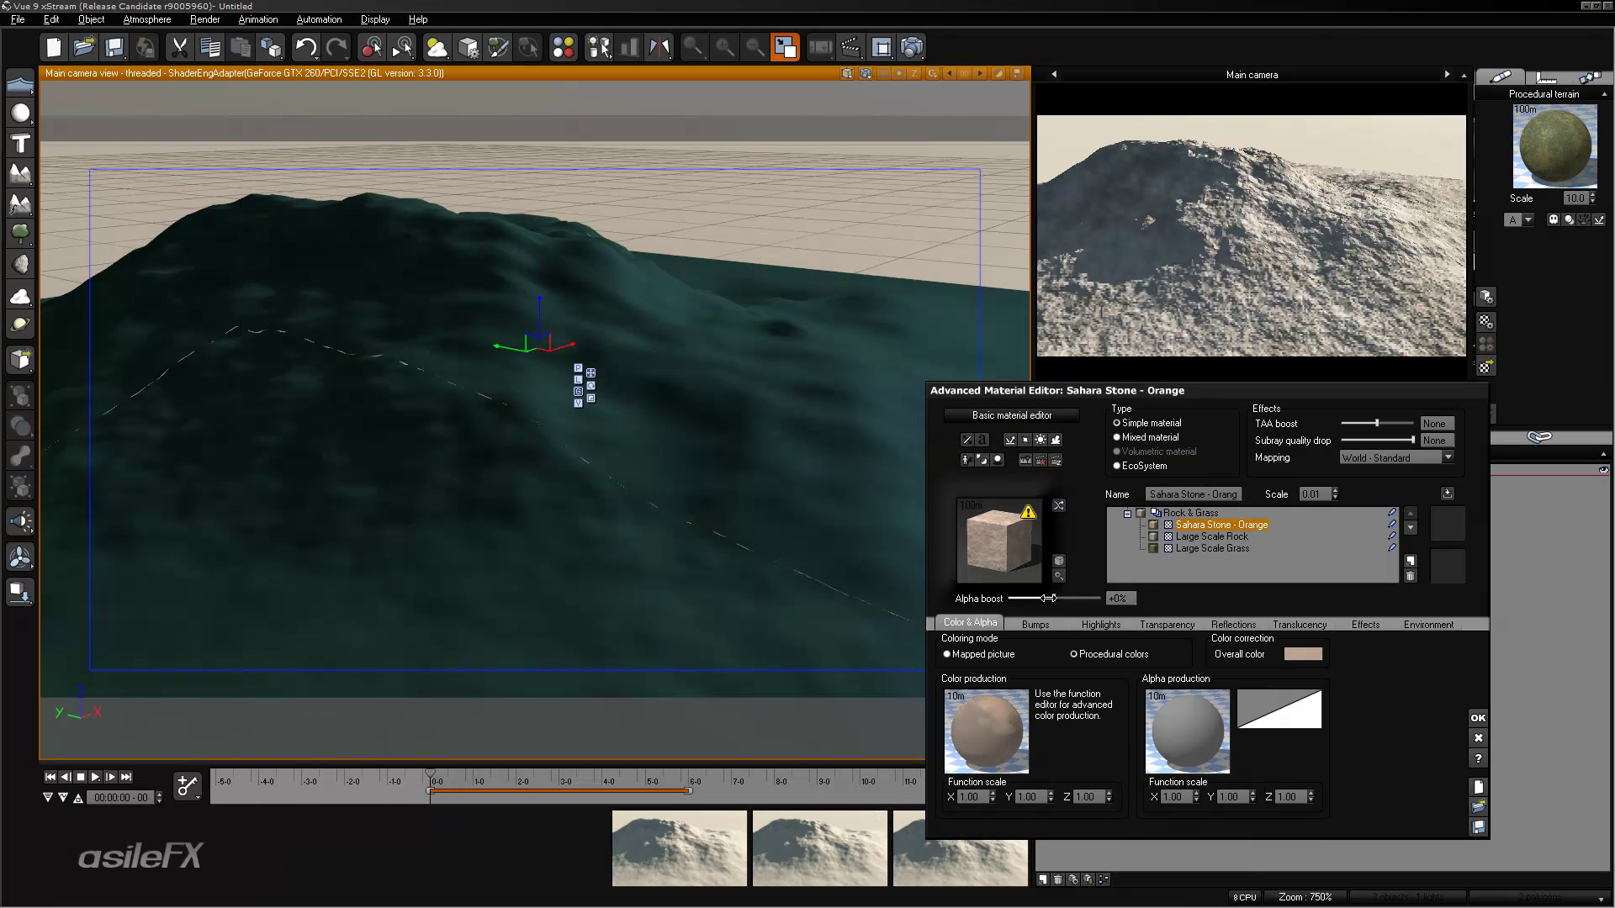
left_click(1429, 624)
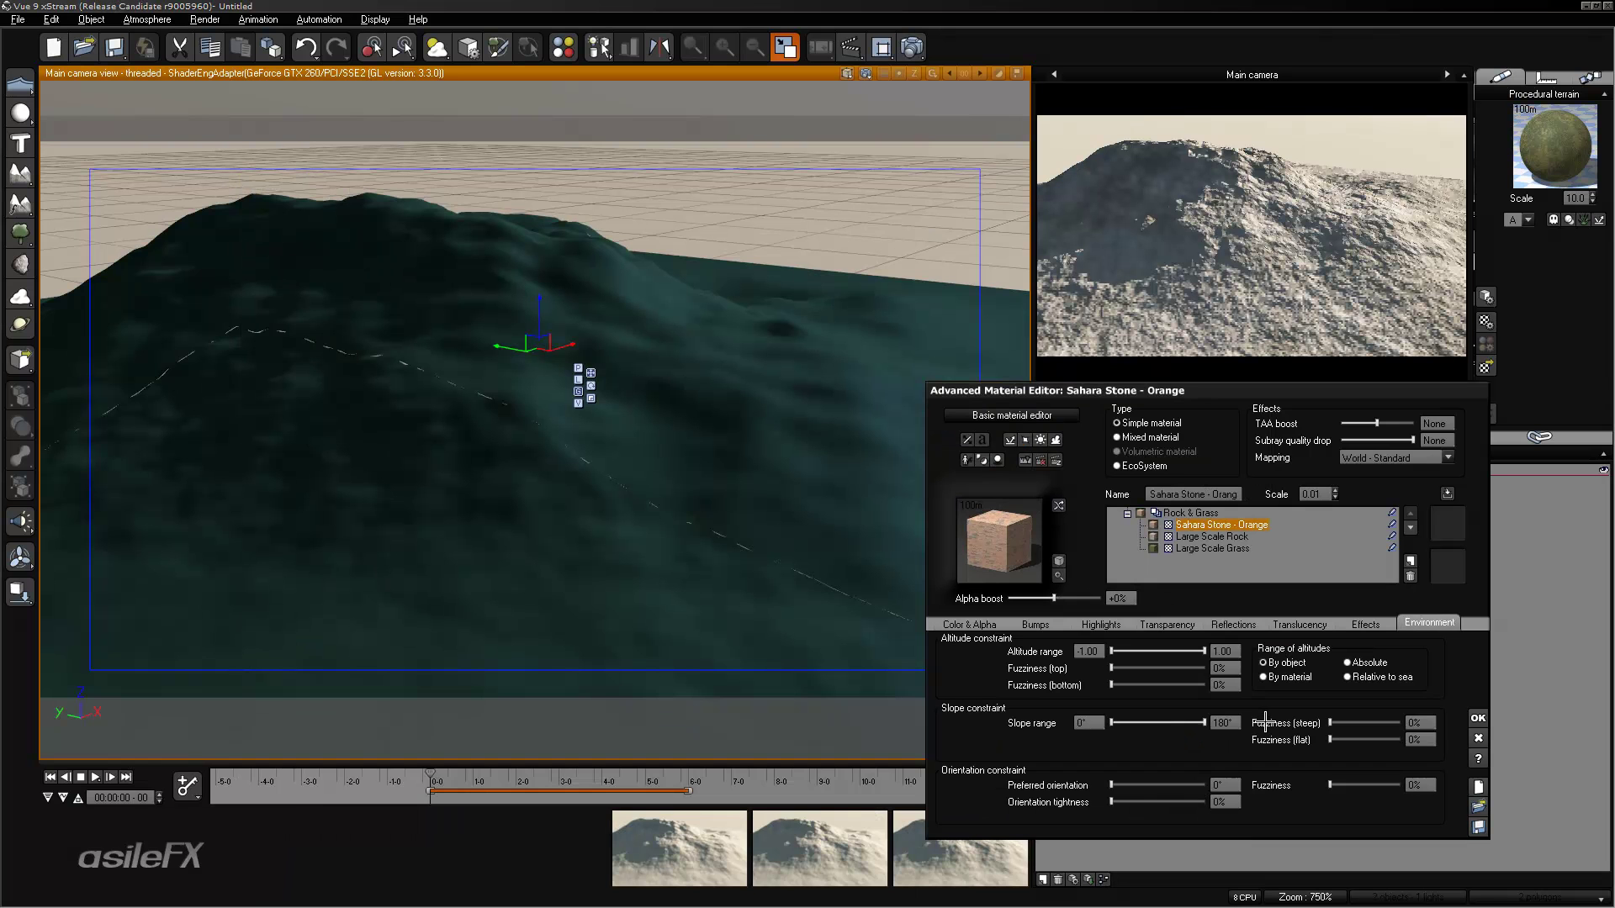
left_click(980, 623)
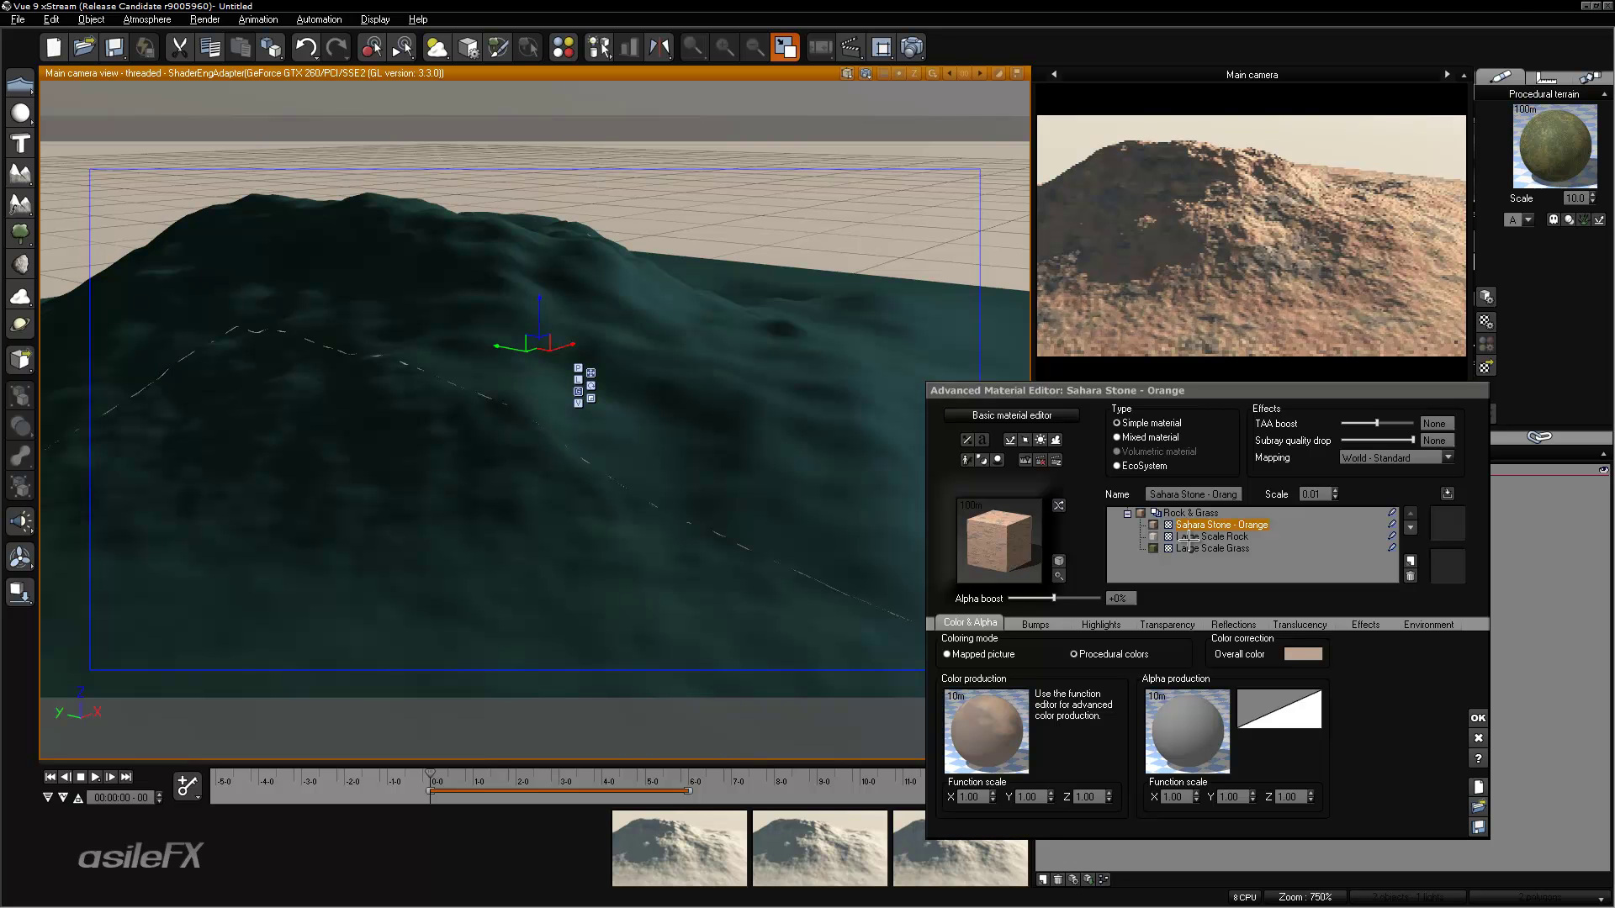
- Edit the Large Scale Rock layer's alpha production function and add a Constant Number node with value 1 above the Alpha output
left_click(1189, 539)
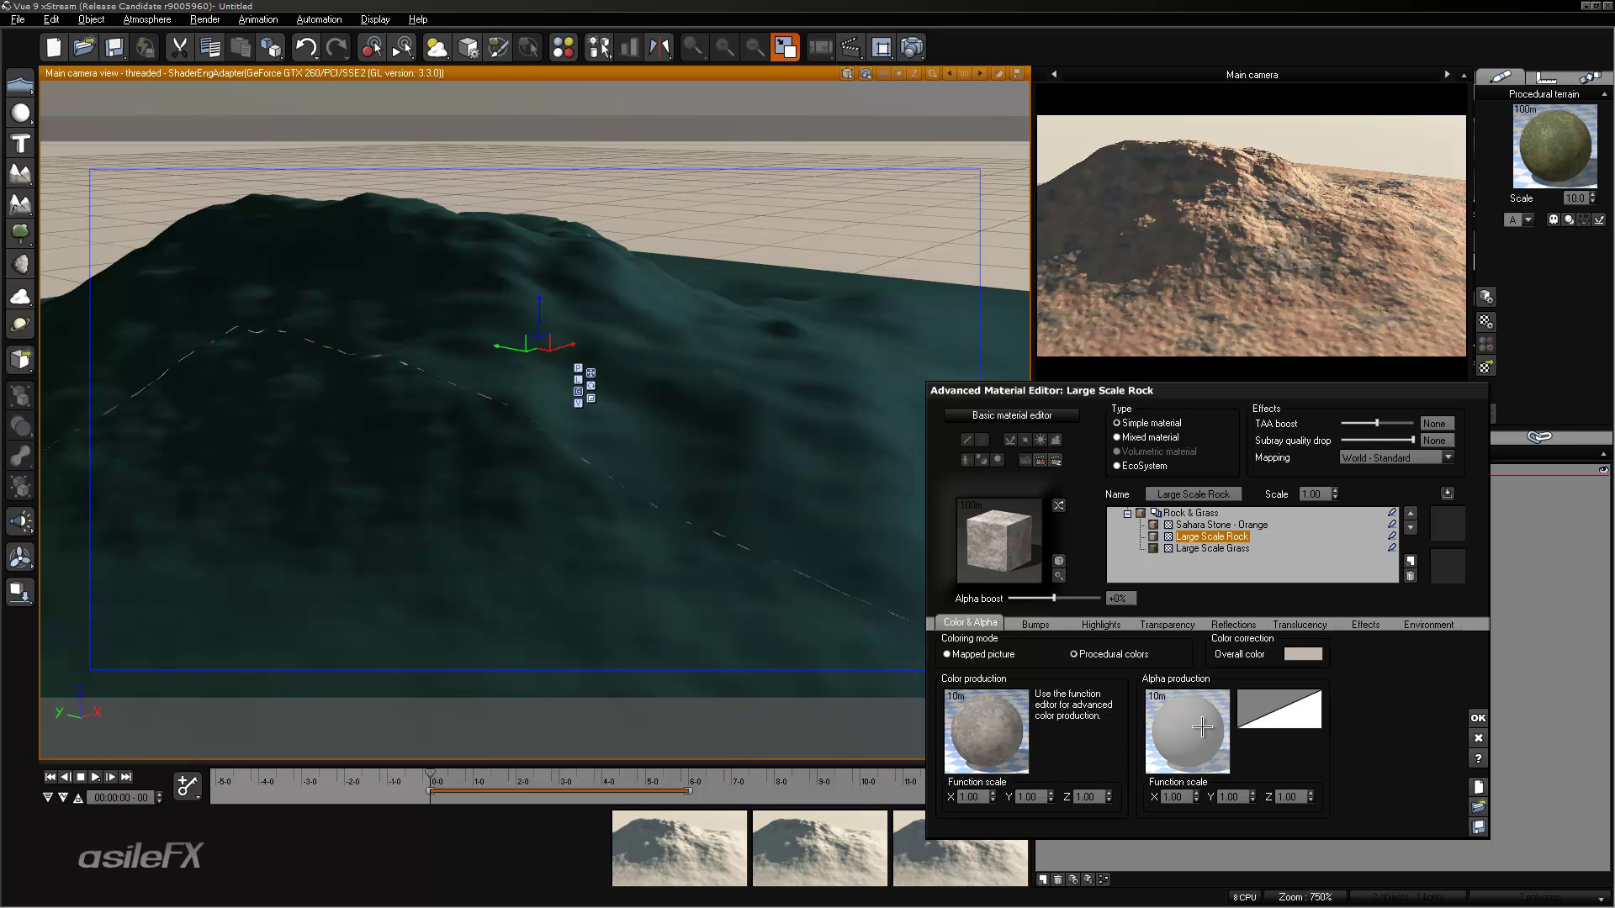
right_click(1197, 712)
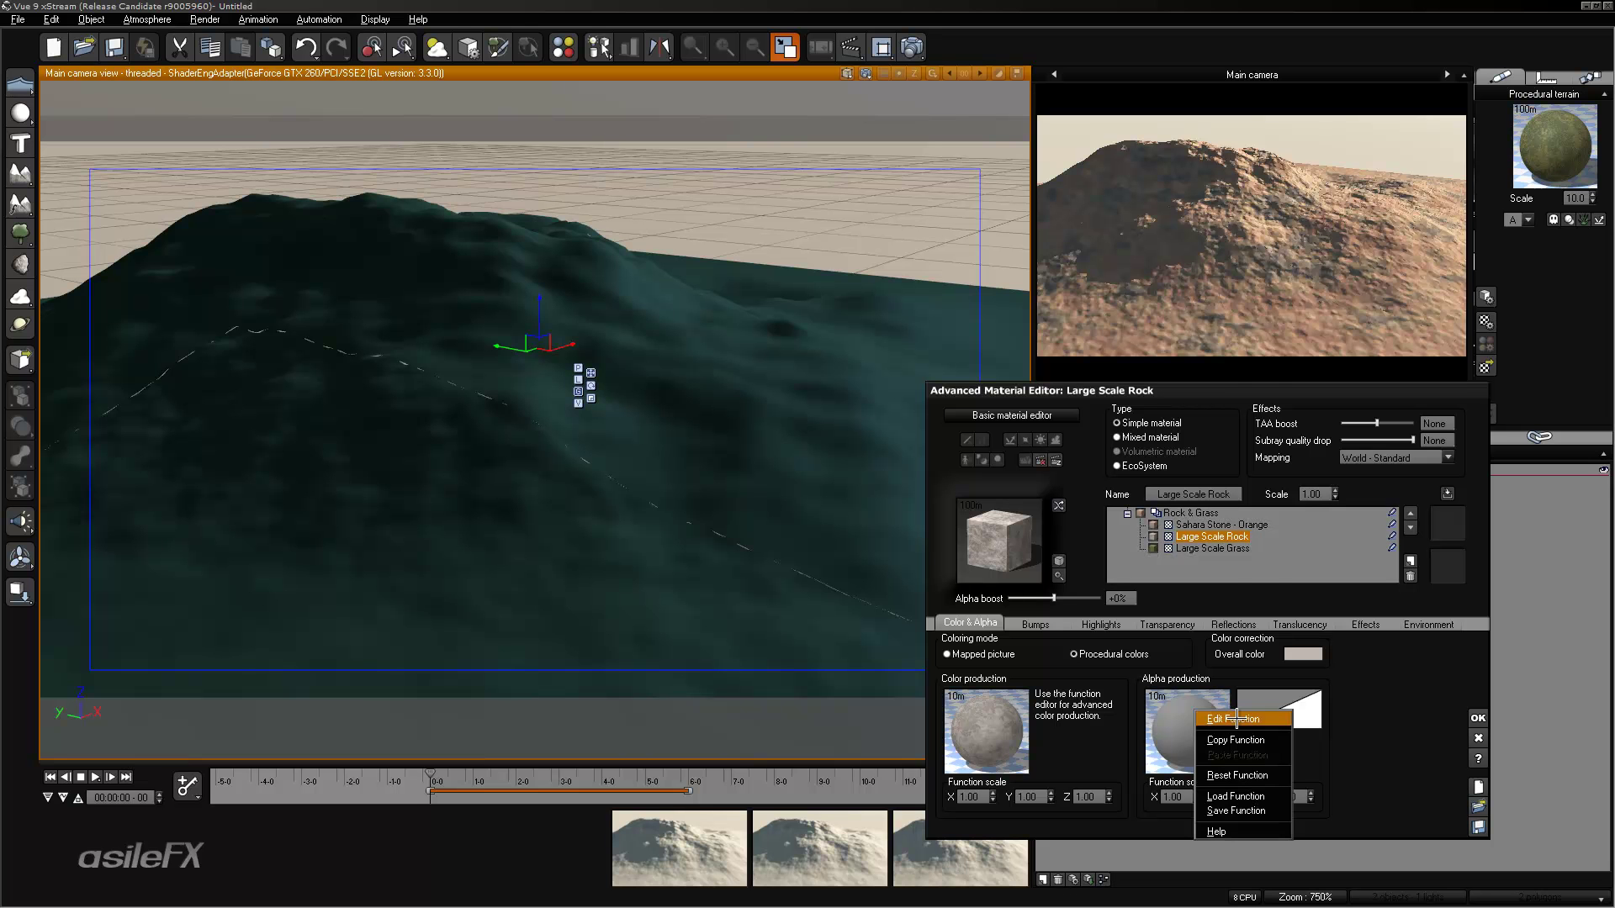
left_click(1233, 718)
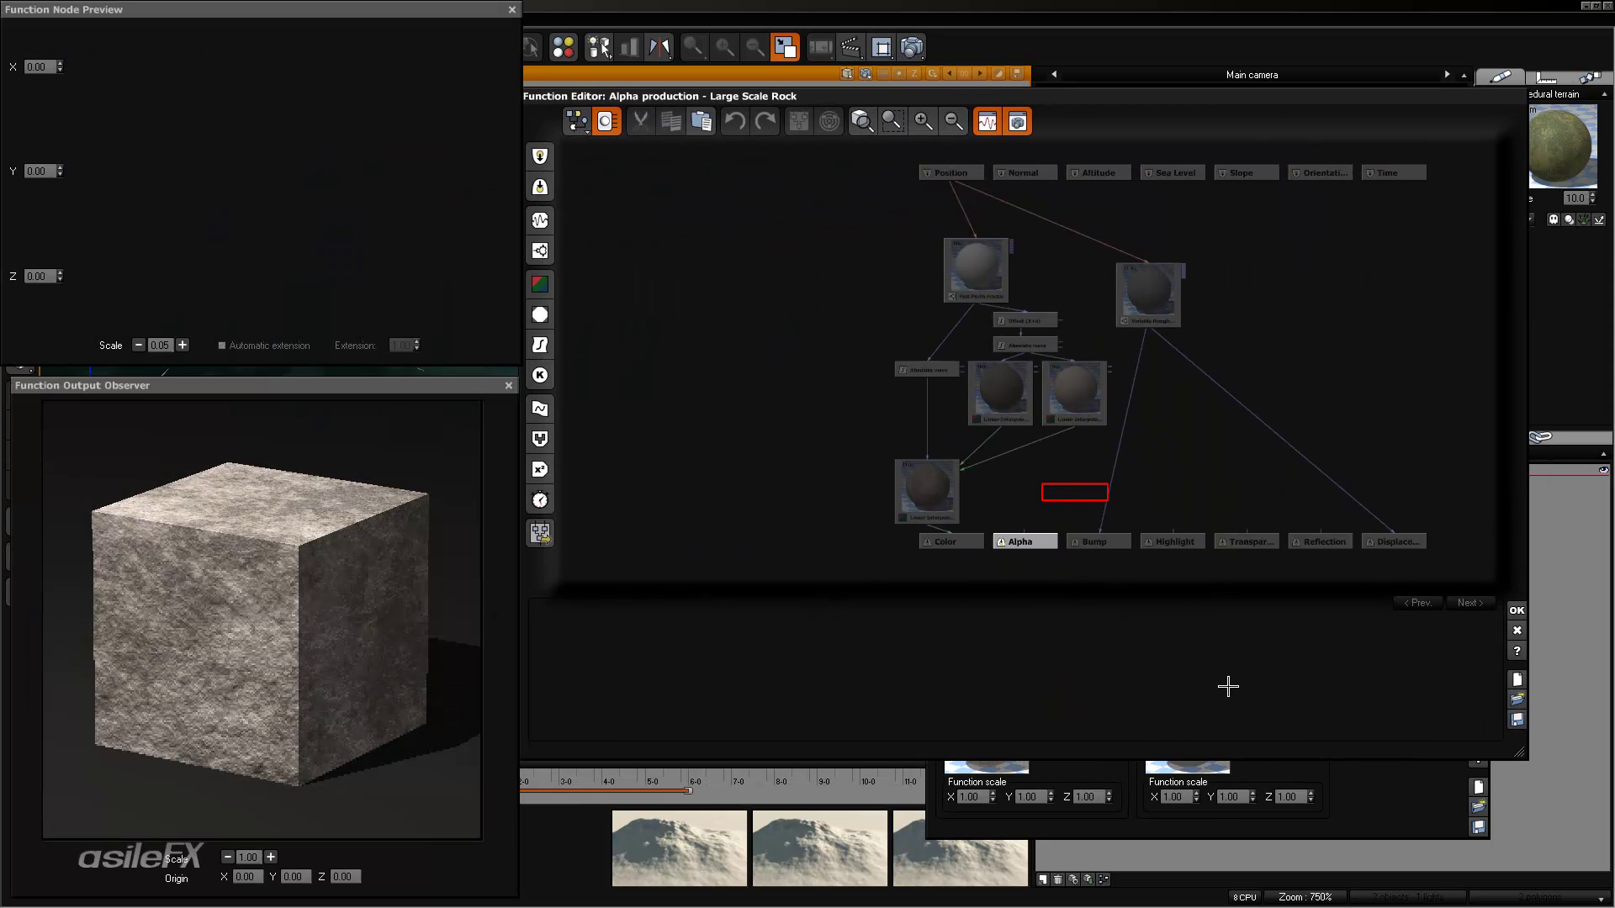
left_click(1043, 508)
left_click(698, 604)
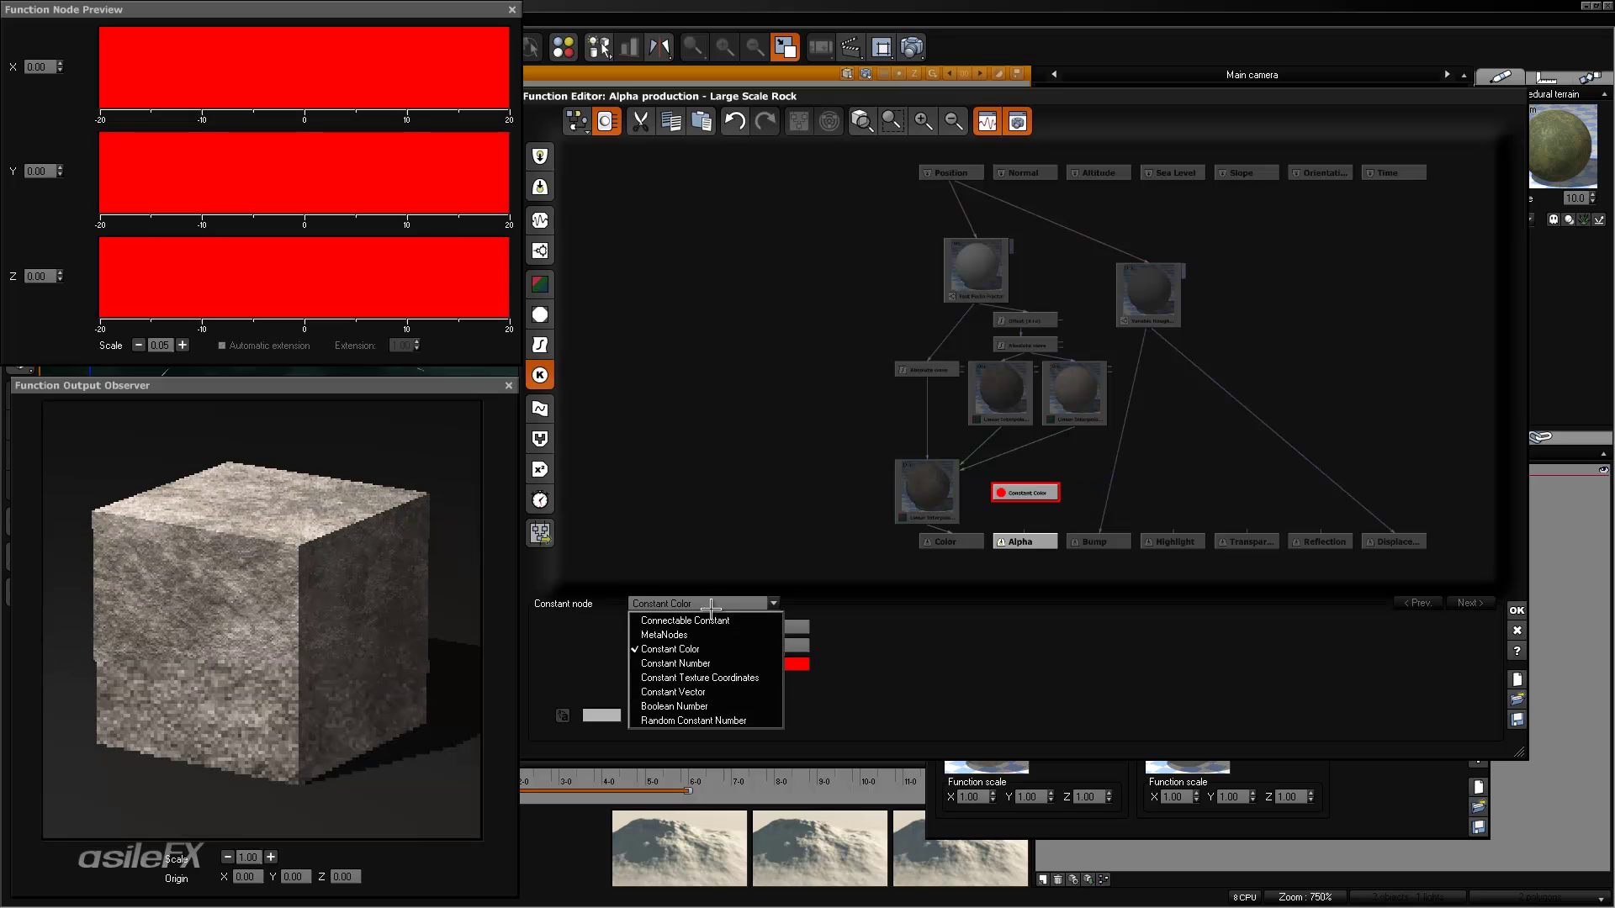
left_click(735, 662)
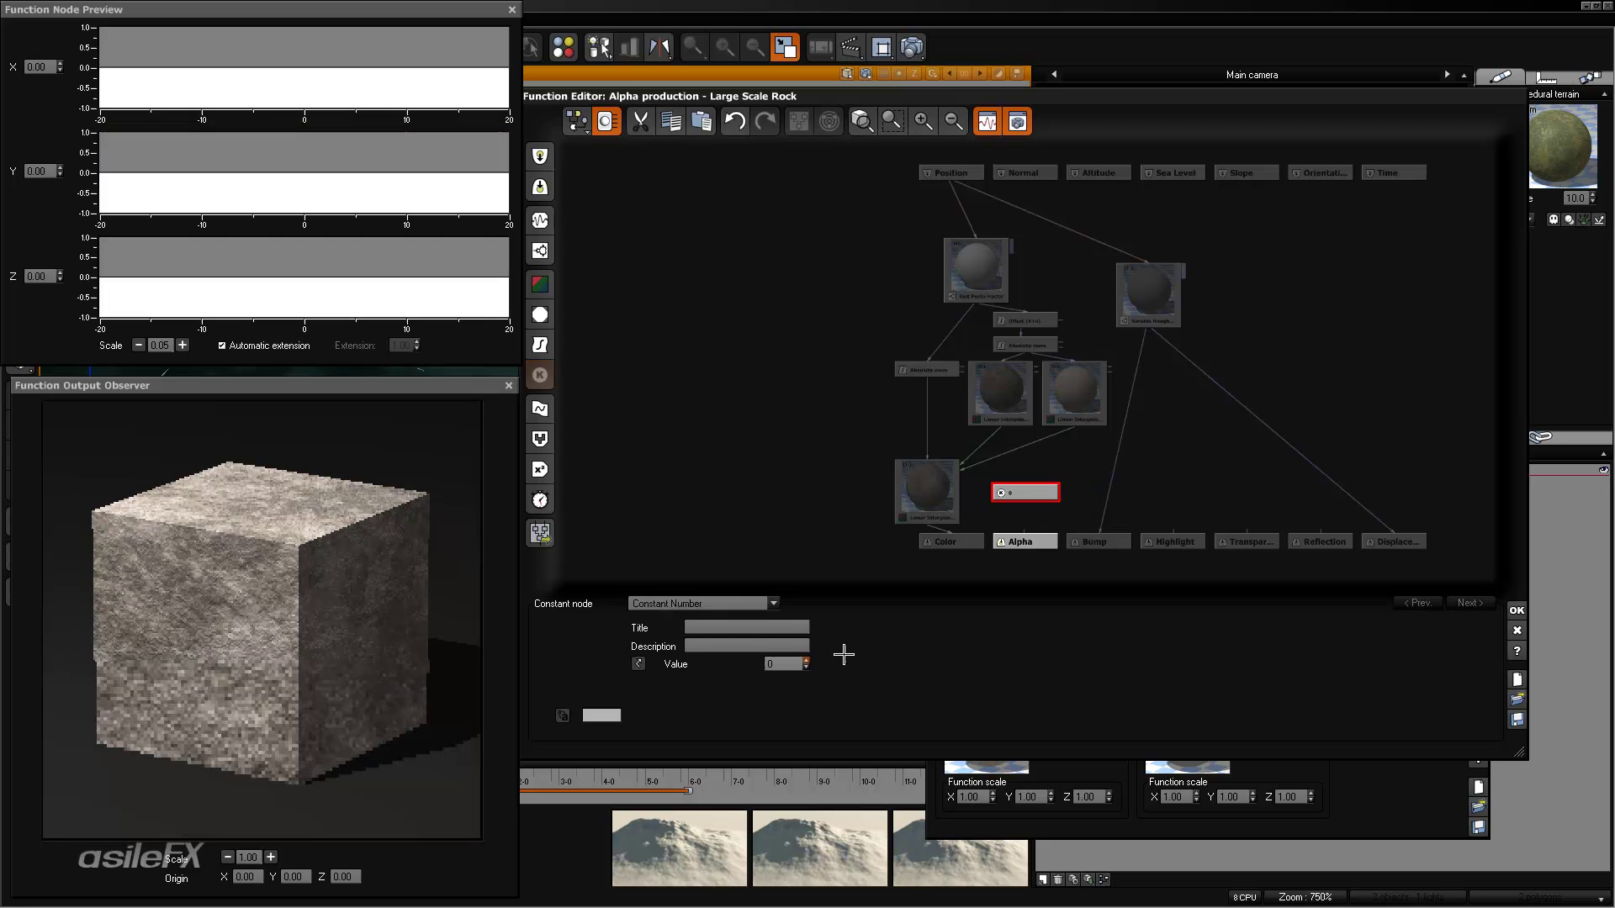
type("1")
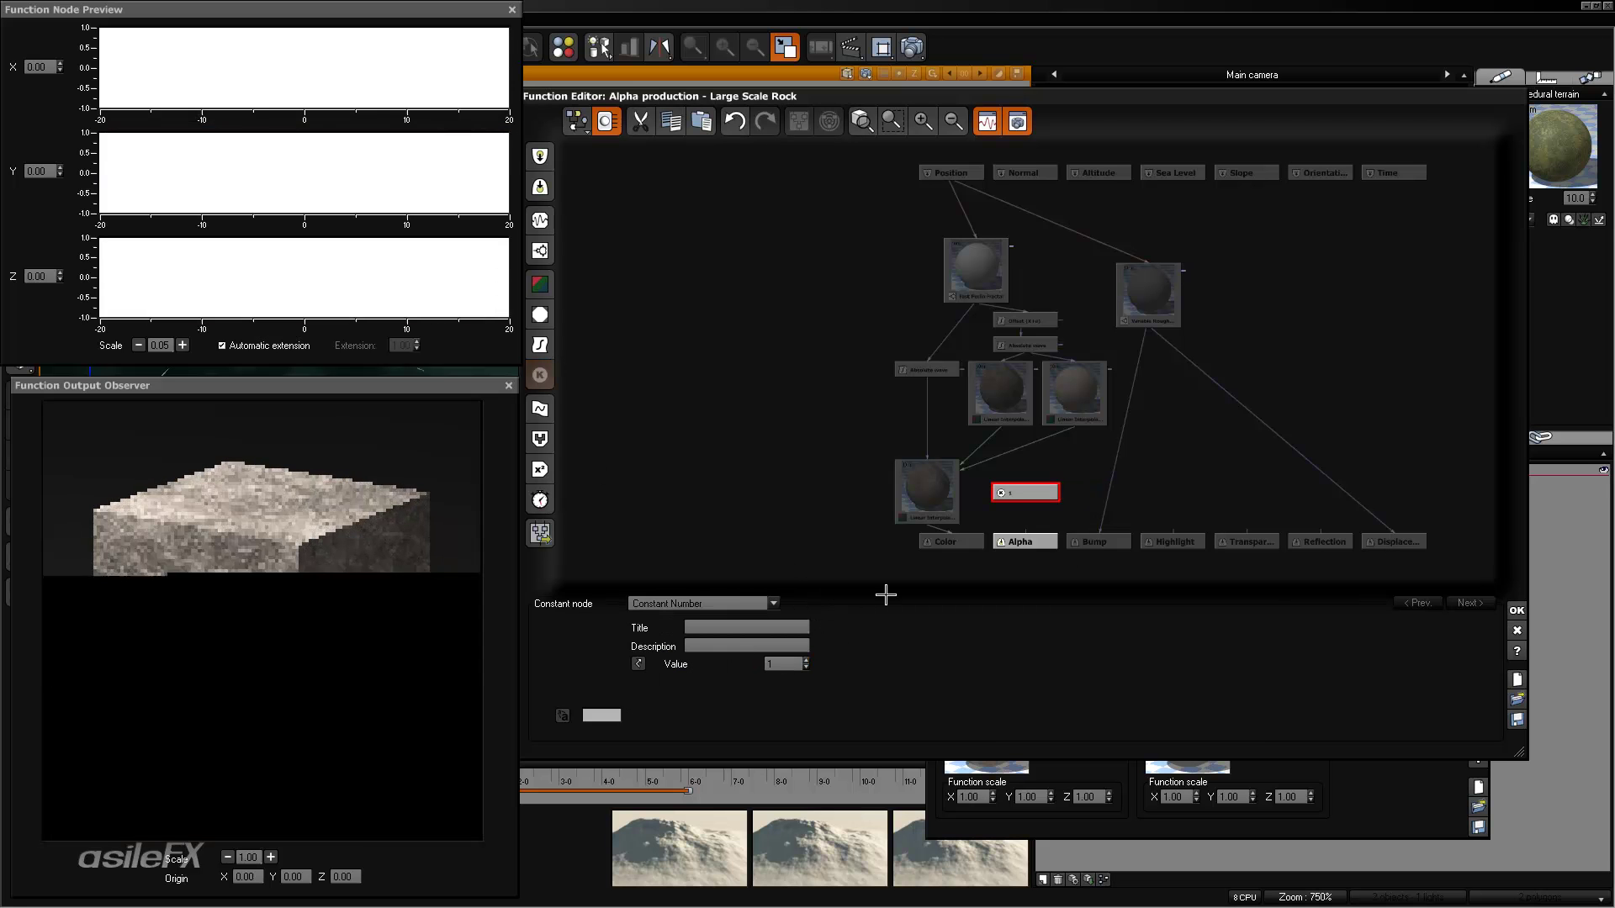
left_click_drag(1037, 498, 1037, 473)
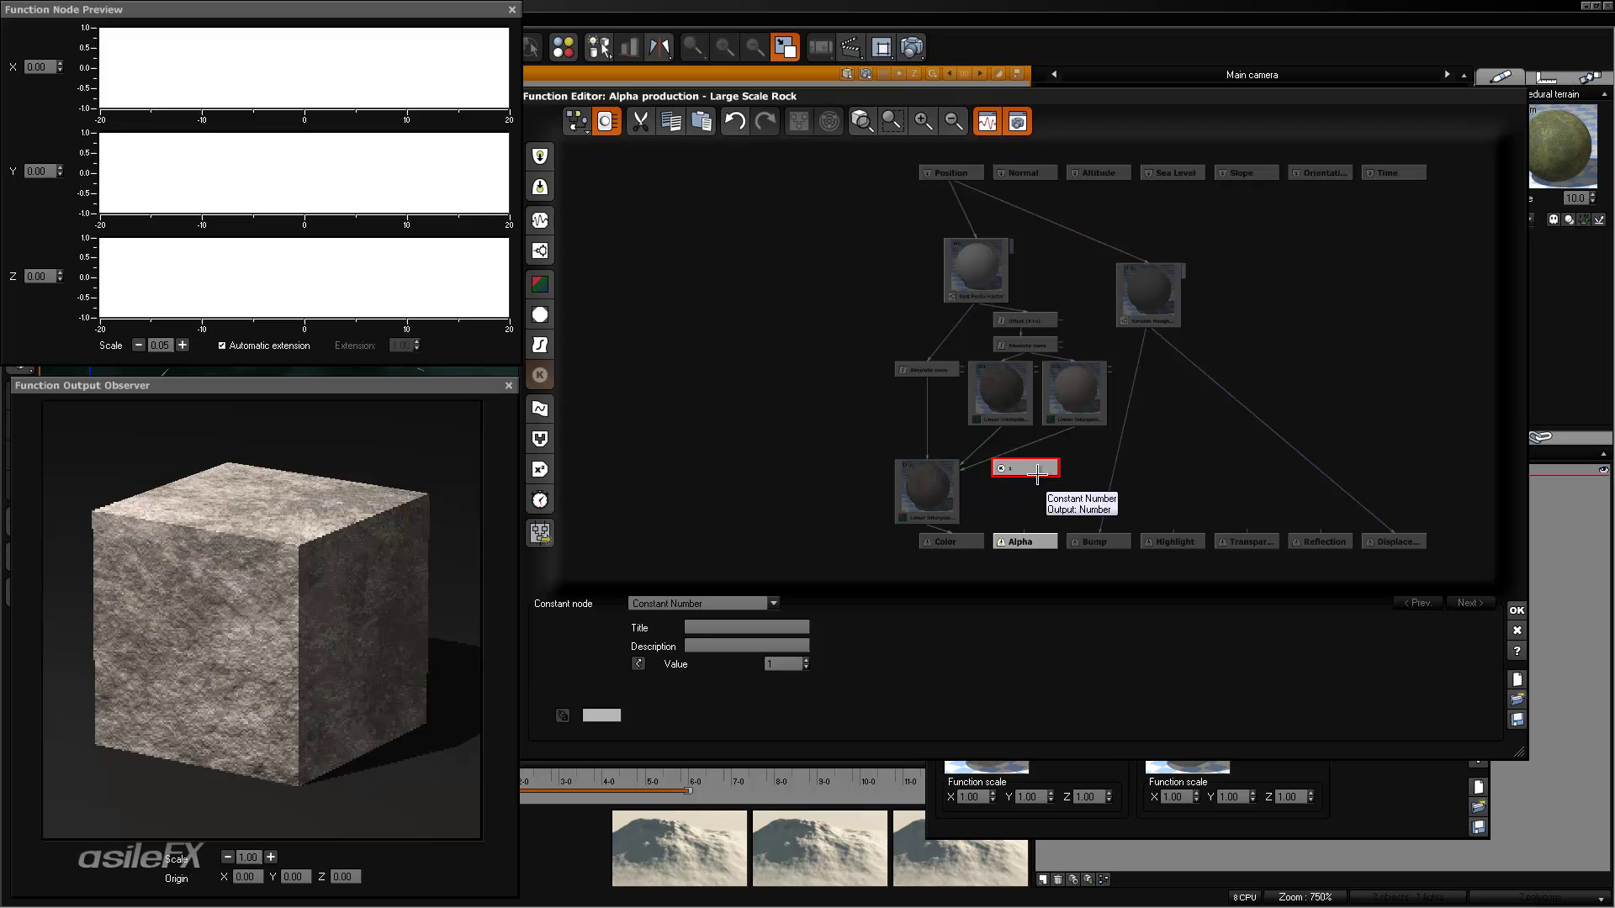
- Paste a copy of the Constant Number node beside the first one and set its value to -1
left_click(1128, 463)
left_click(1147, 477)
key("ctrl+v")
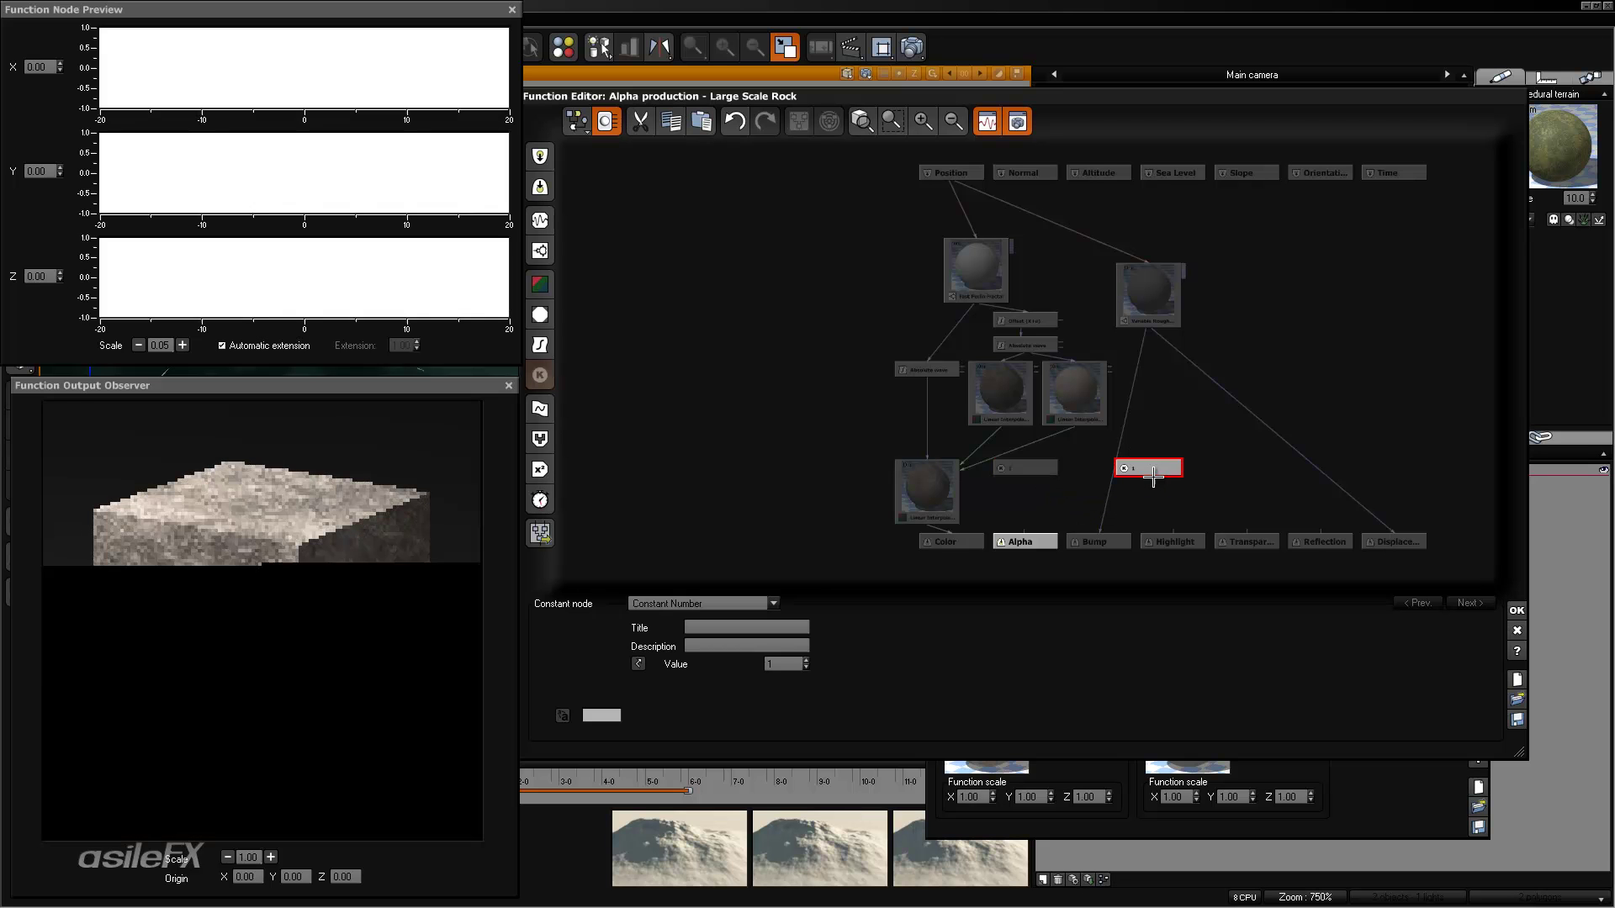
left_click_drag(1152, 476, 1102, 476)
double_click(786, 665)
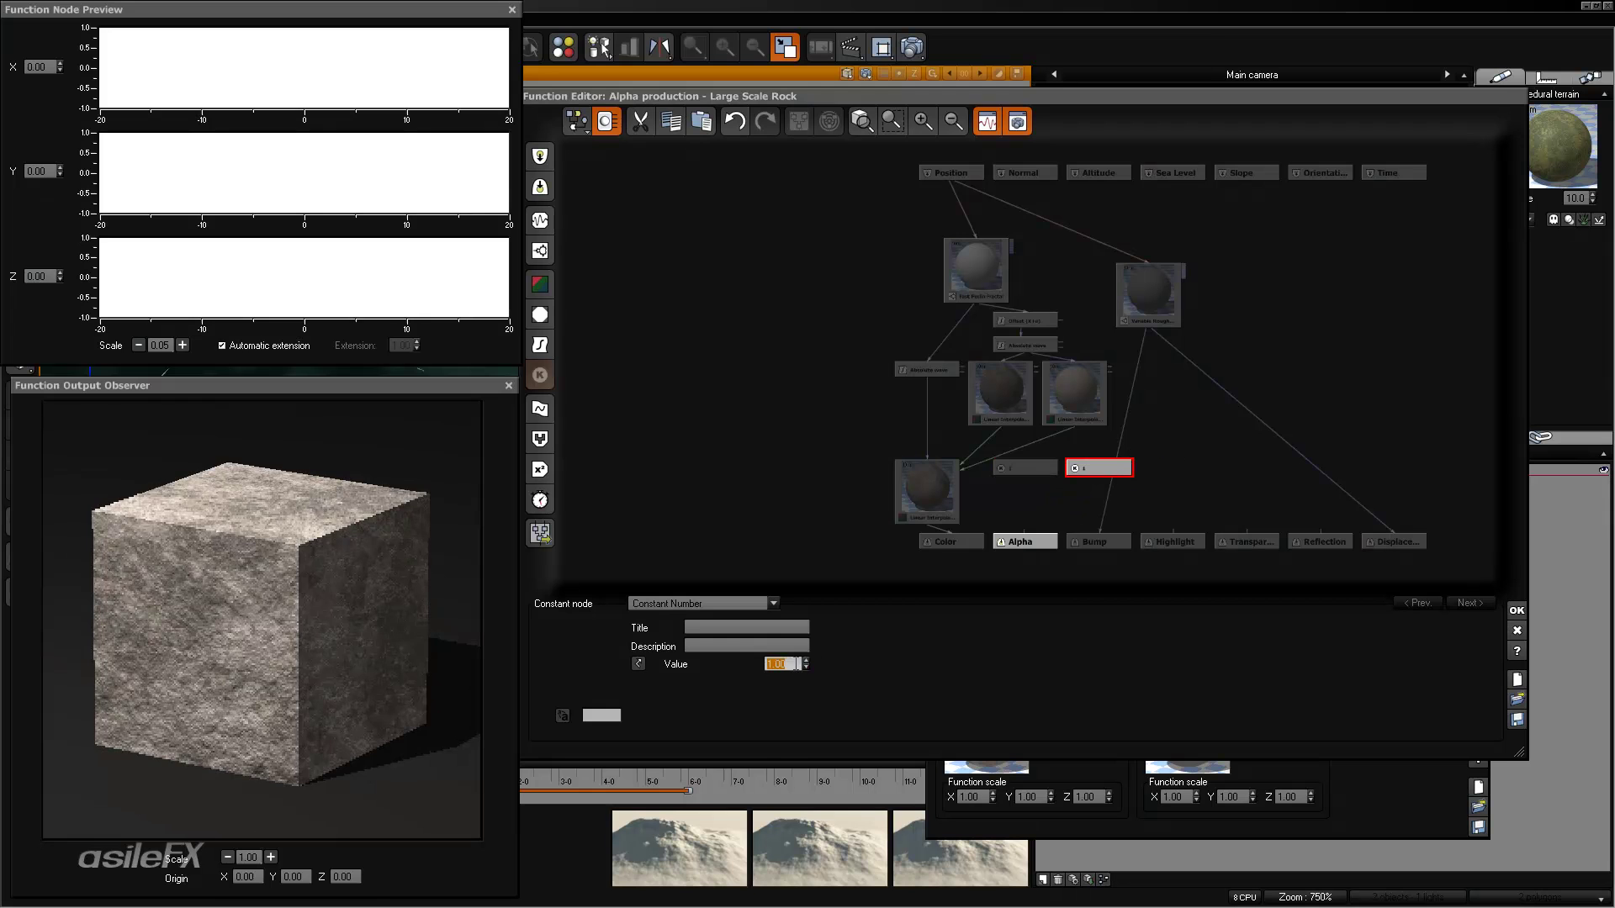
type("-1")
key("Return")
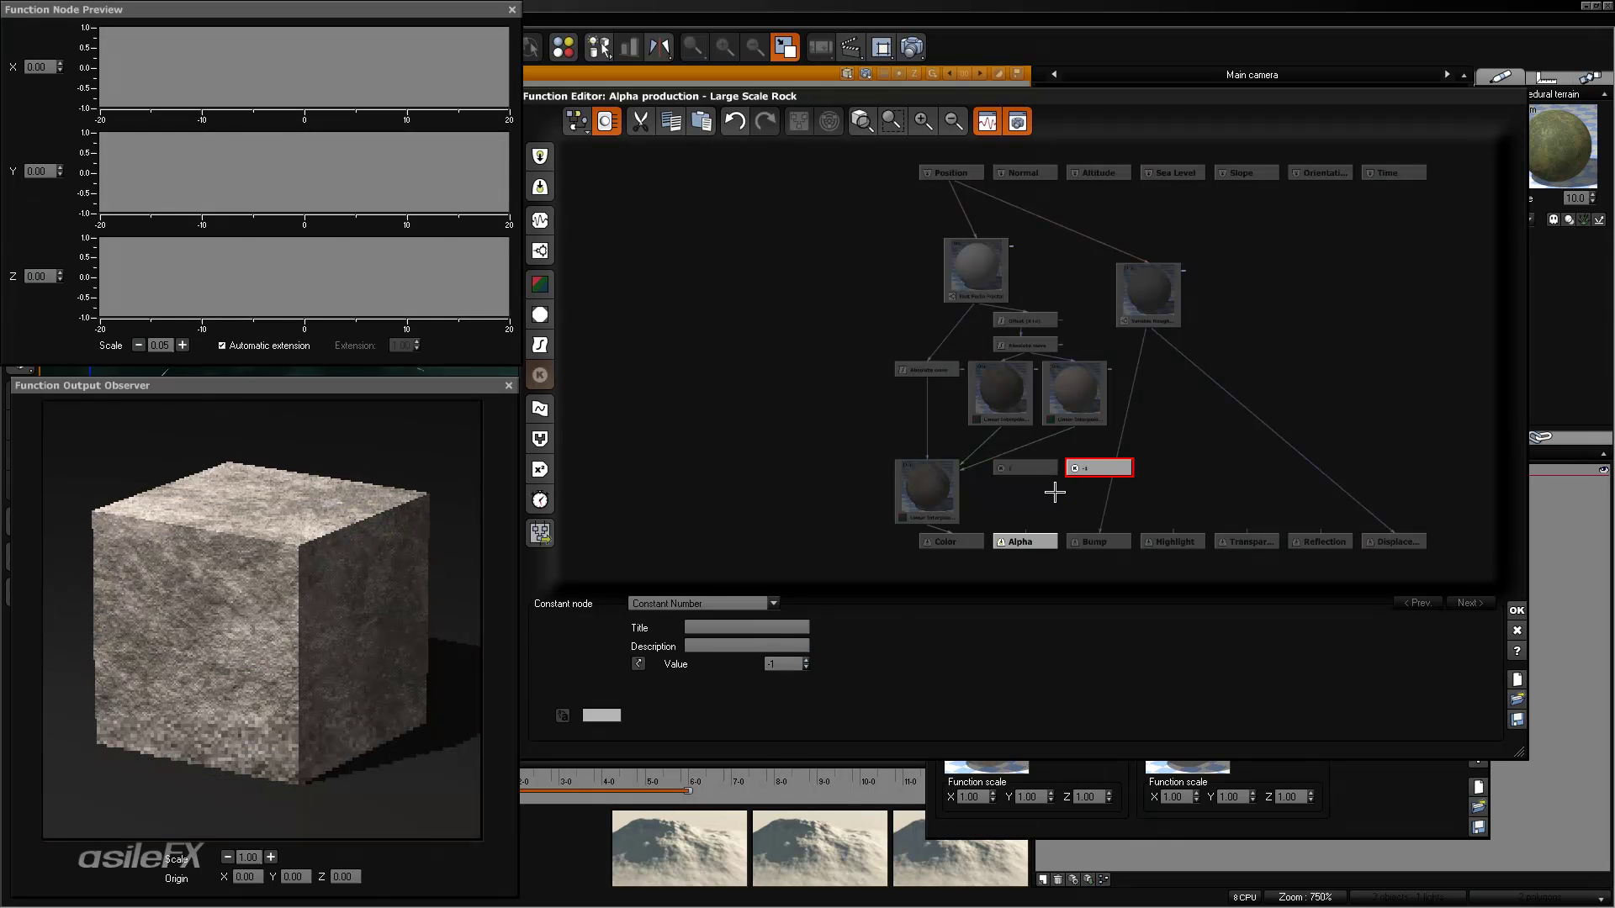
- Add a Blender node below the two constants, connect both to it, and clip its ratio to [0...1]
left_click(920, 476)
left_click_drag(919, 476, 932, 382)
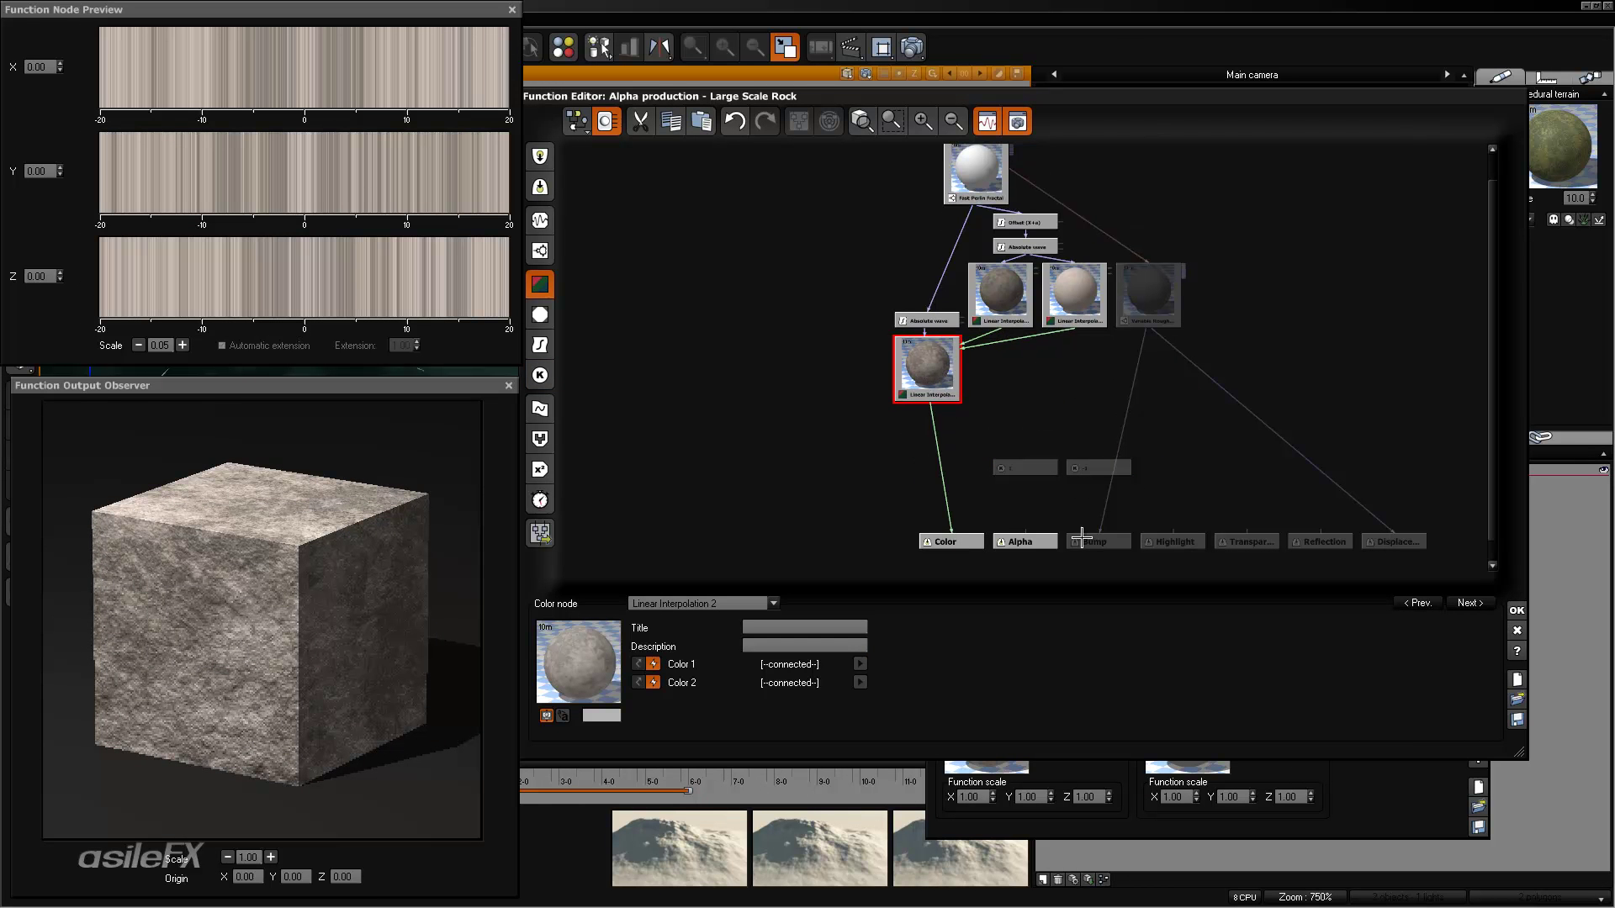
left_click_drag(1144, 487, 1019, 443)
left_click(1030, 465)
left_click(540, 439)
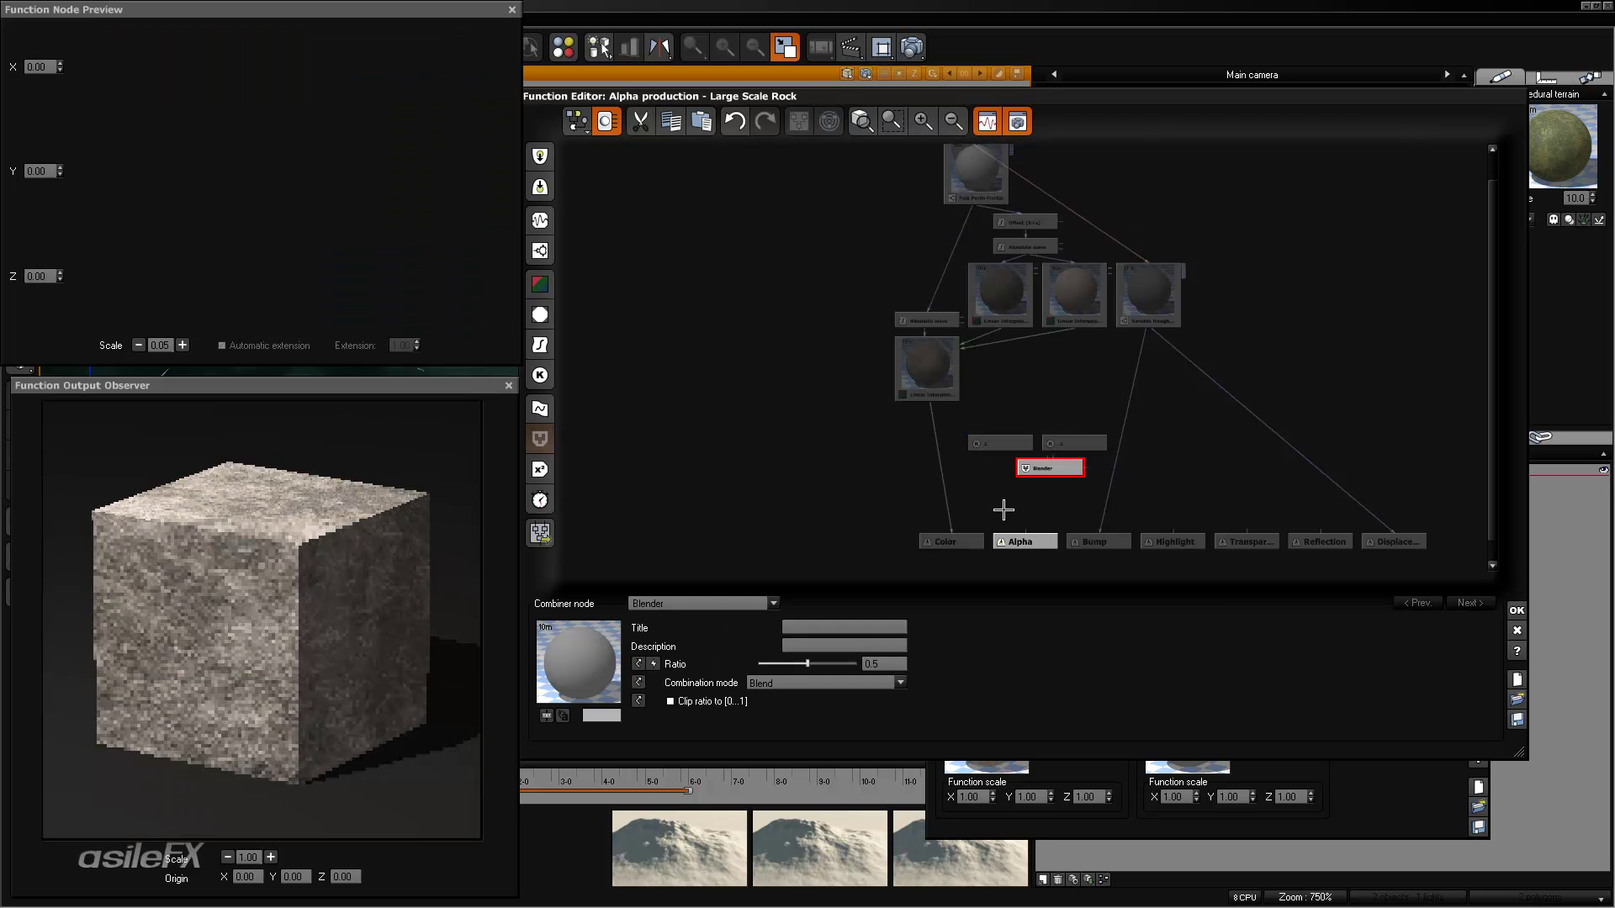
mouse_move(1046, 457)
left_mouse_down()
mouse_move(979, 433)
mouse_move(1070, 444)
left_mouse_up()
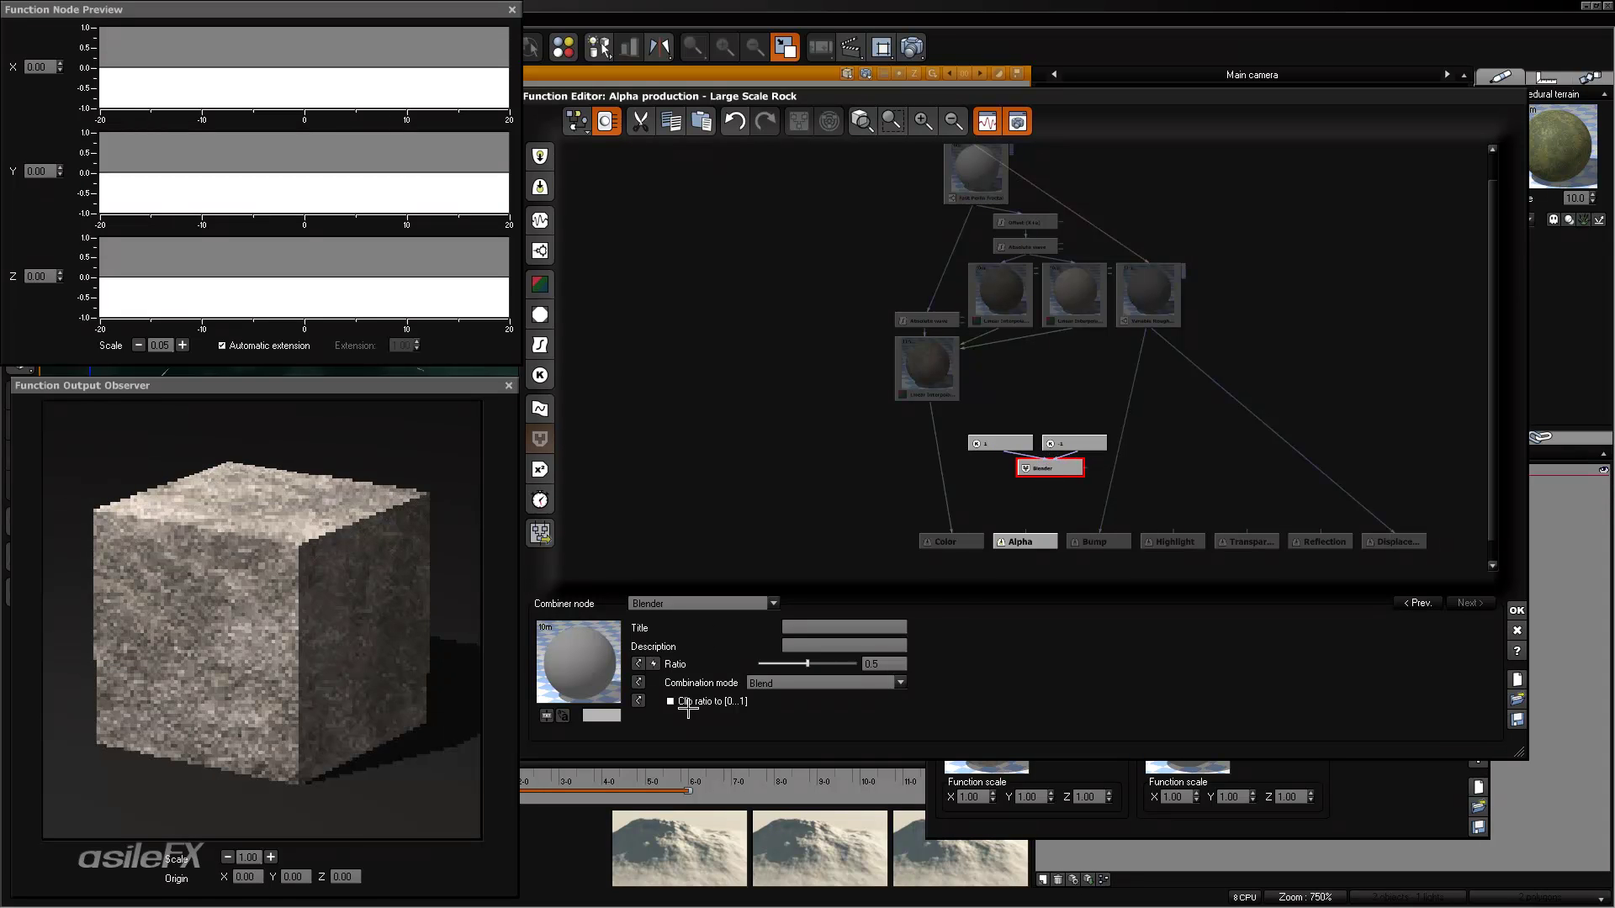
left_click(670, 701)
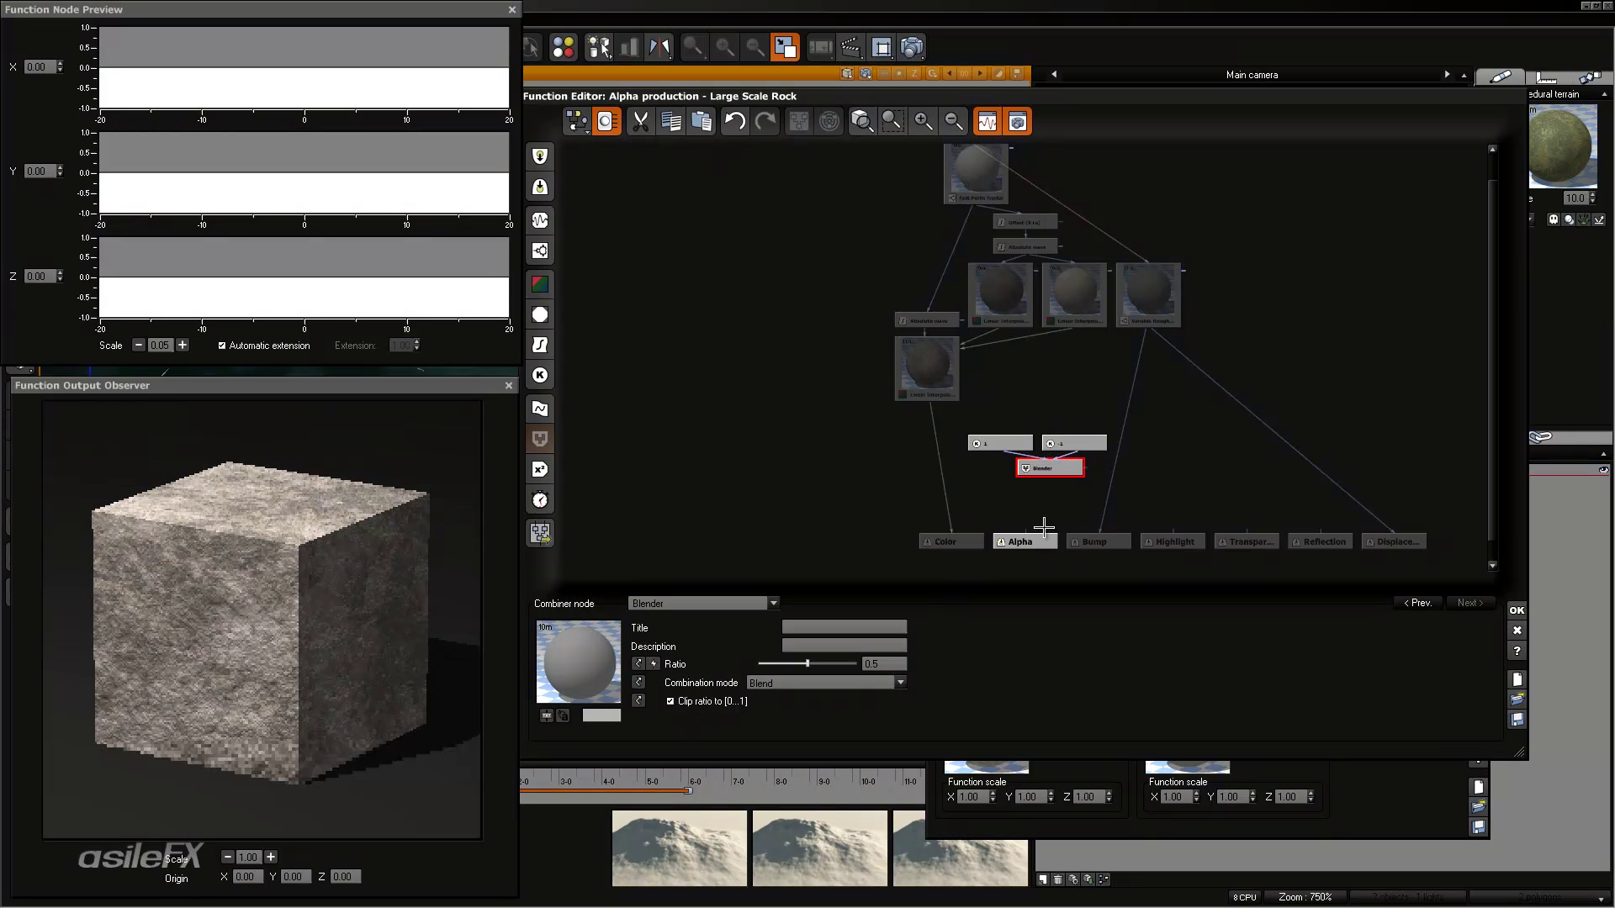
left_click_drag(1055, 471, 1006, 495)
- Drive the Blender's ratio with an External Dependency node set to Procedural terrain / Morph 1, and accept the rock layer's alpha function
left_click(1107, 374)
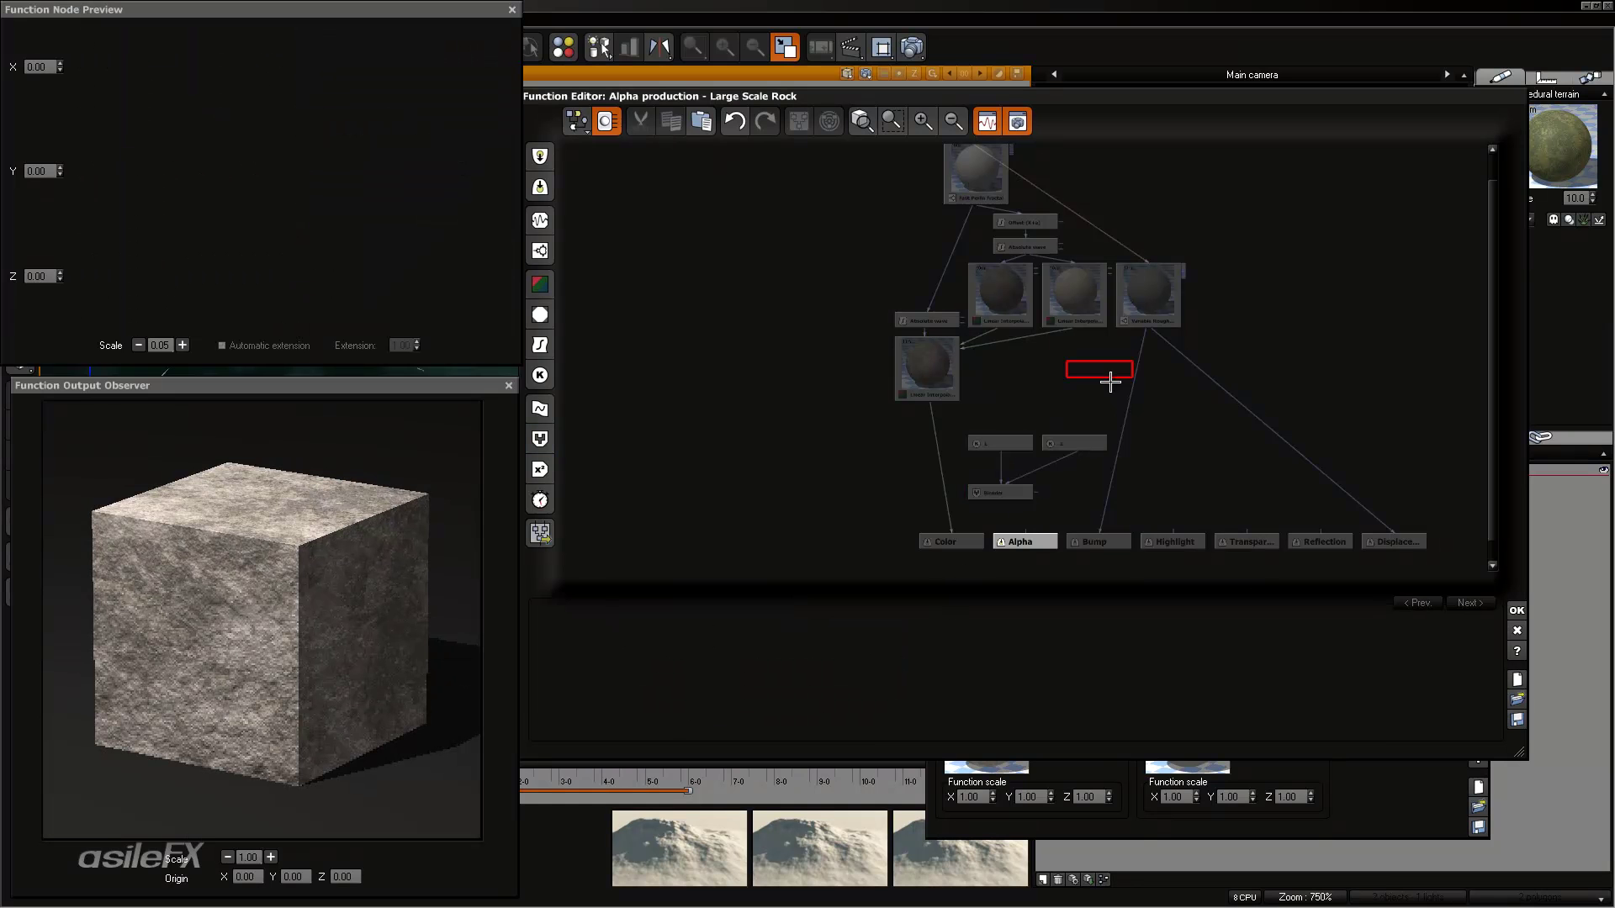
right_click(1109, 383)
mouse_move(1179, 391)
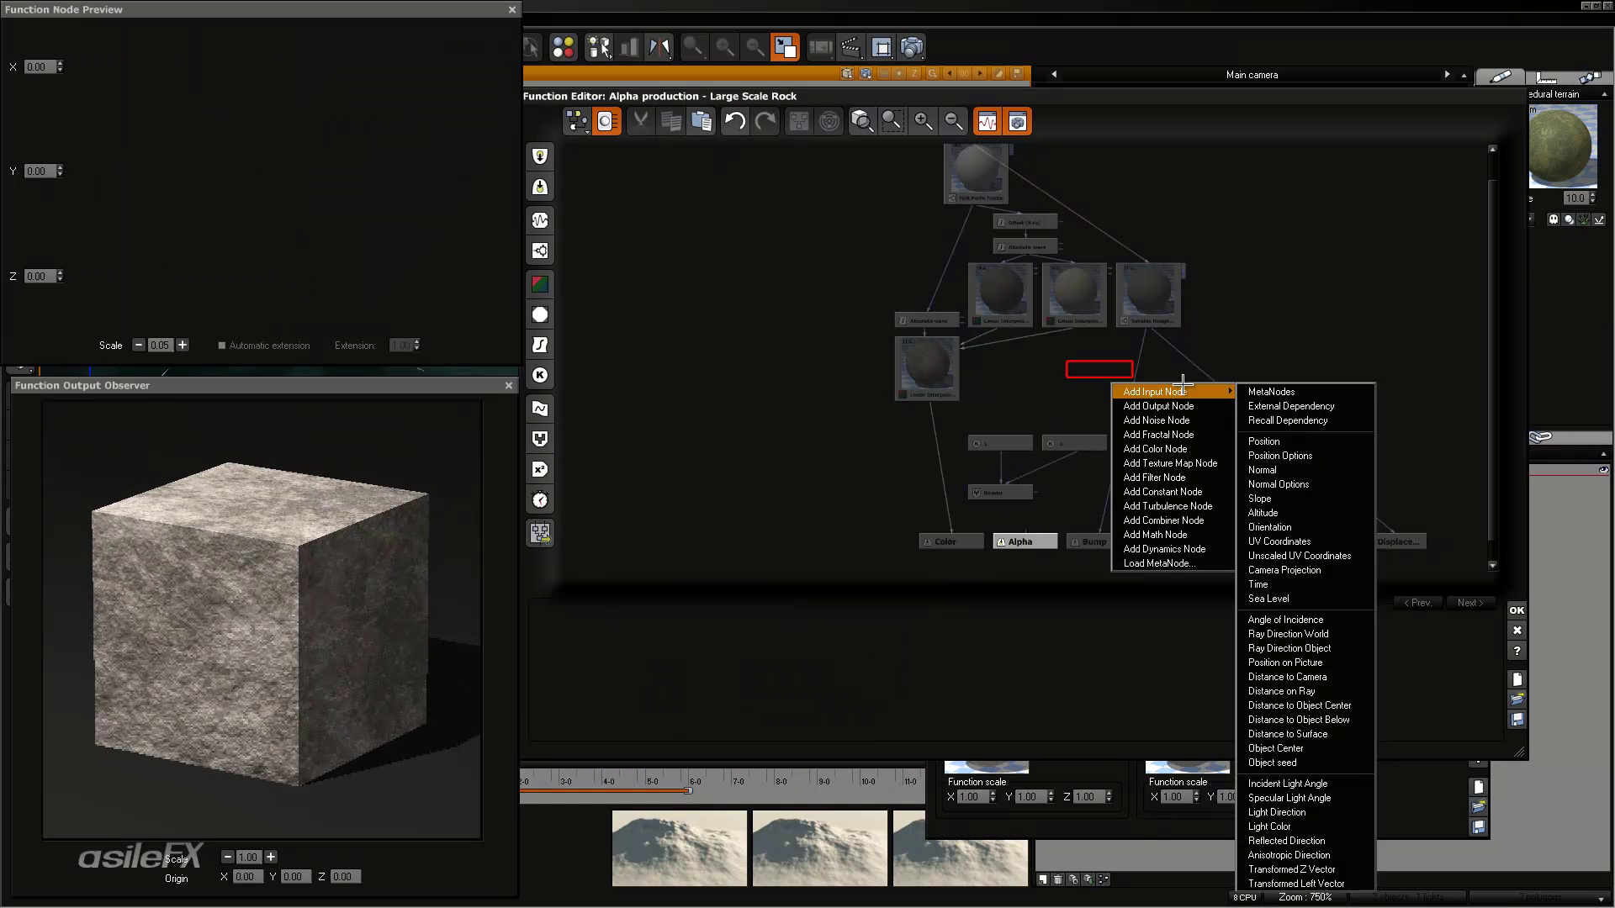
left_click(1294, 404)
left_click(878, 666)
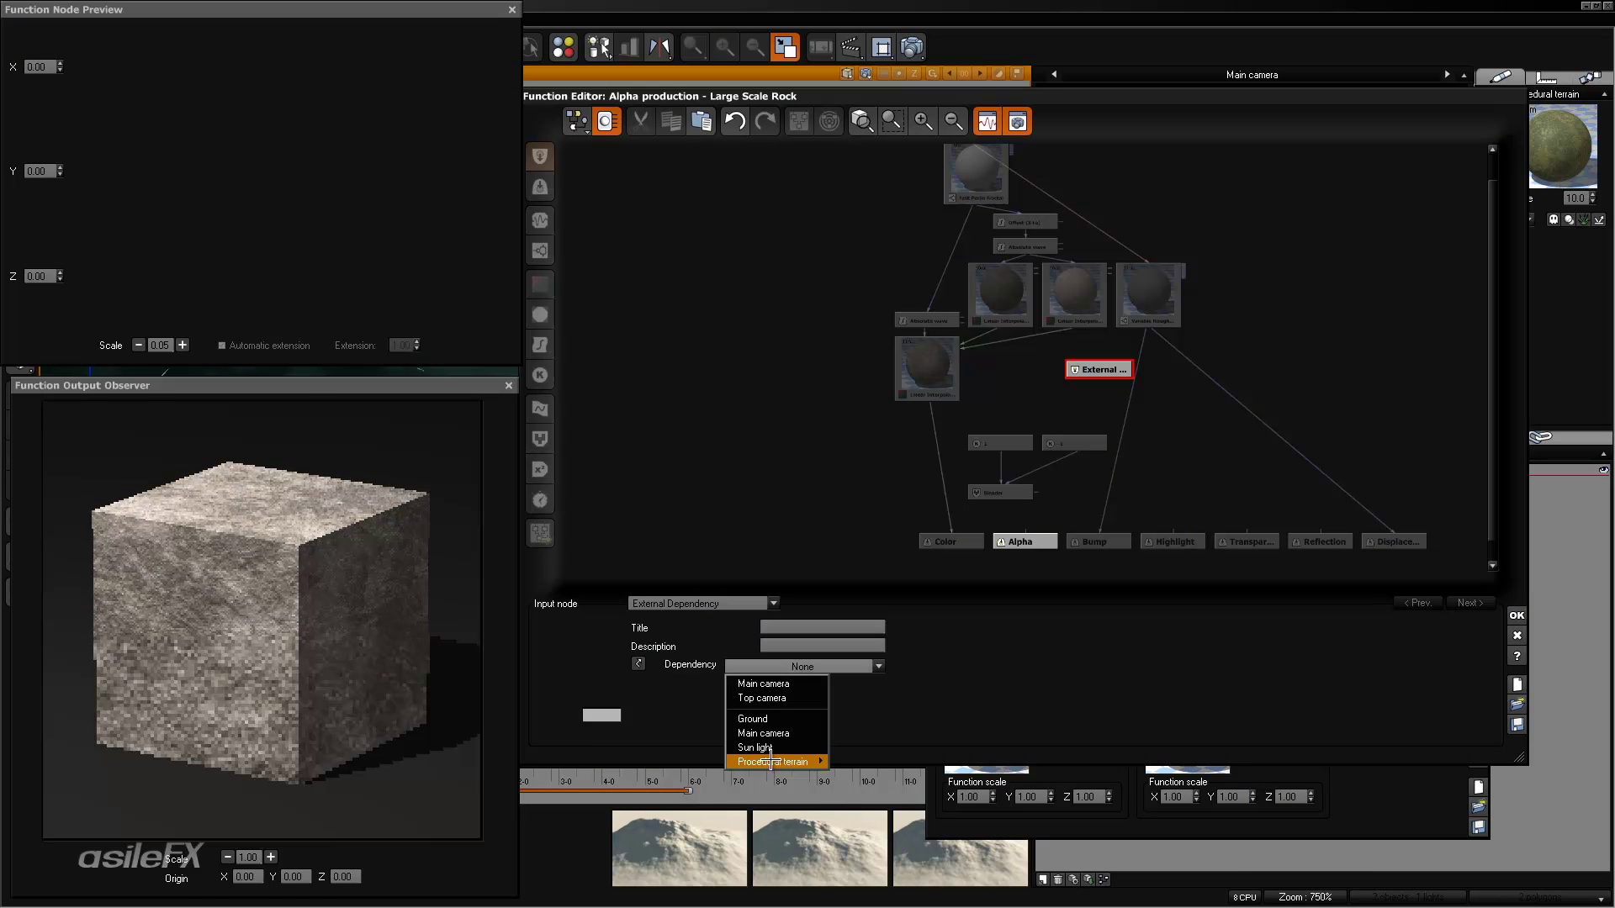
mouse_move(771, 762)
left_click(892, 818)
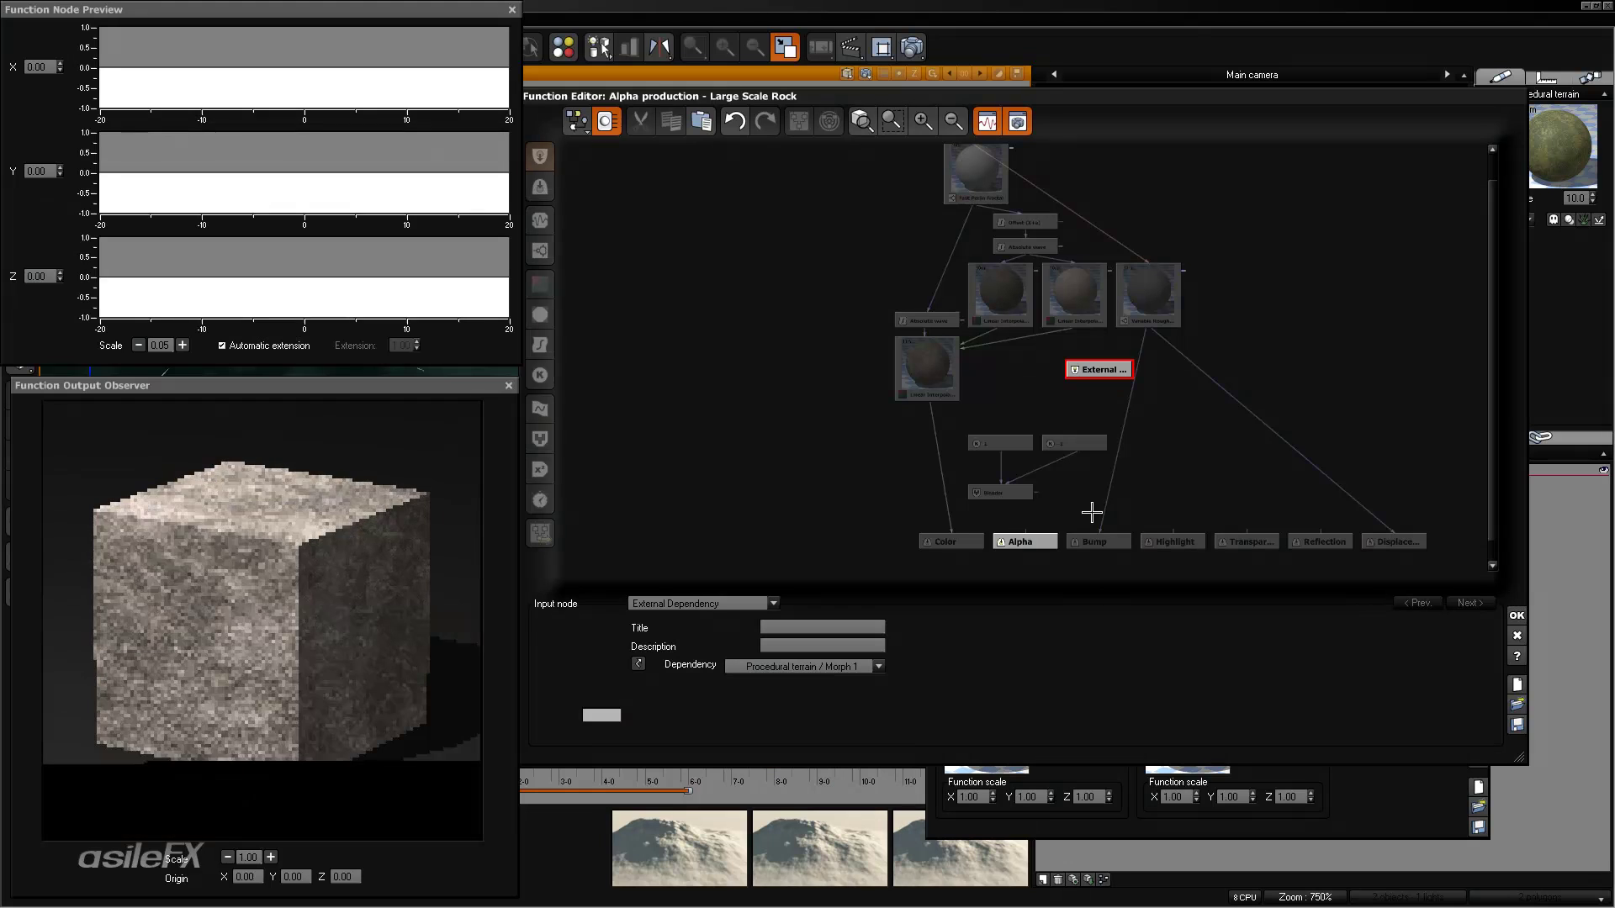
left_click_drag(1038, 491, 1099, 372)
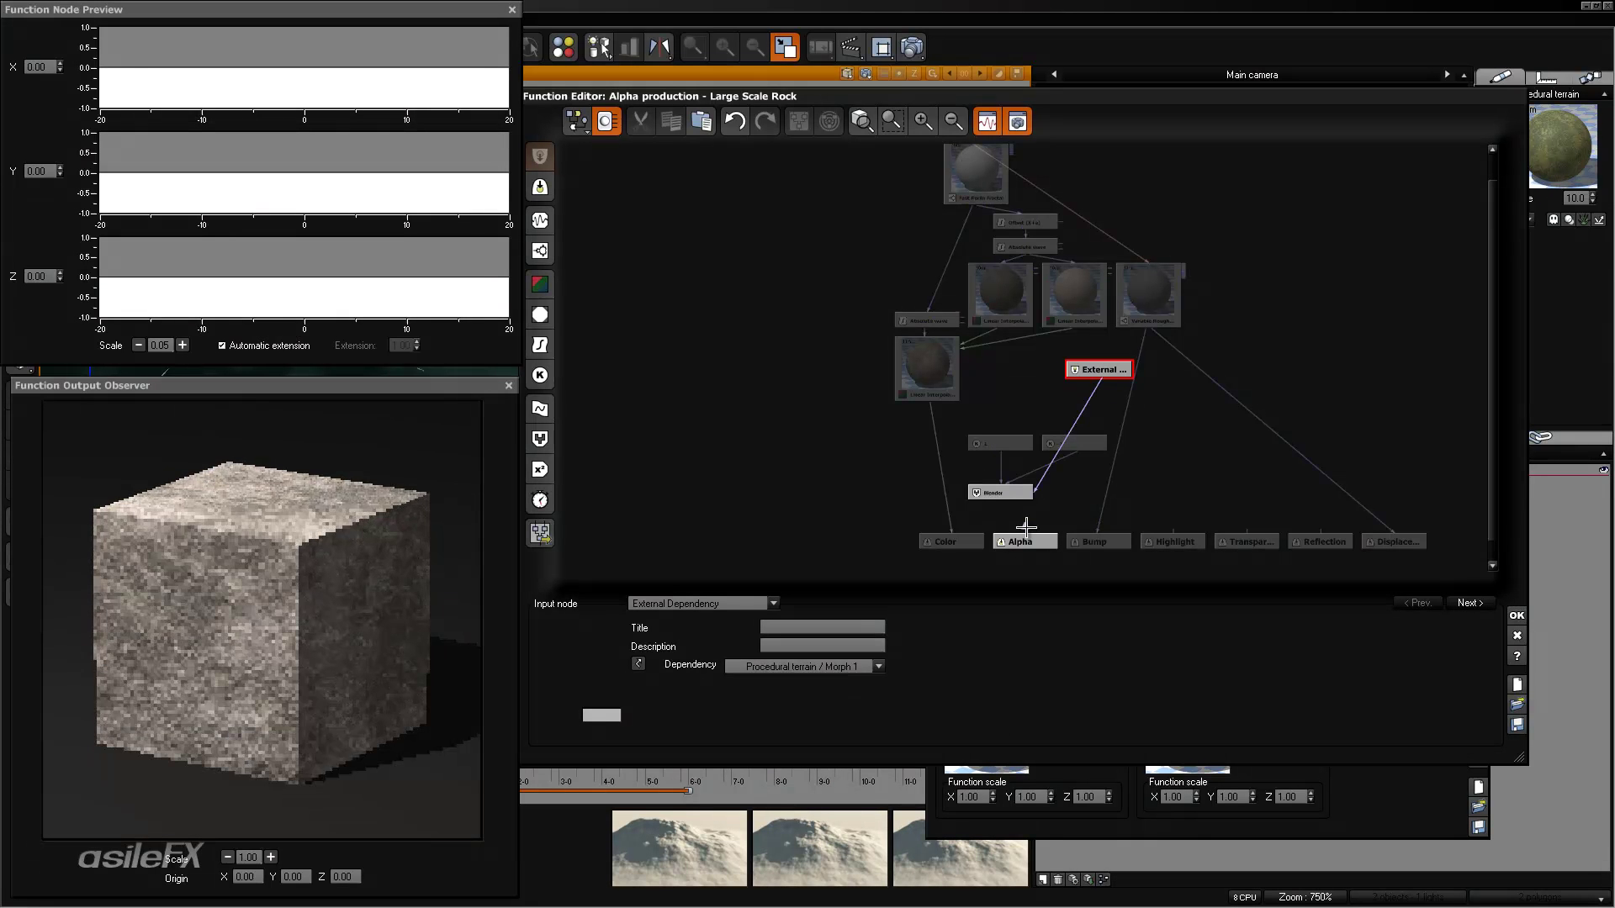
left_click(1517, 615)
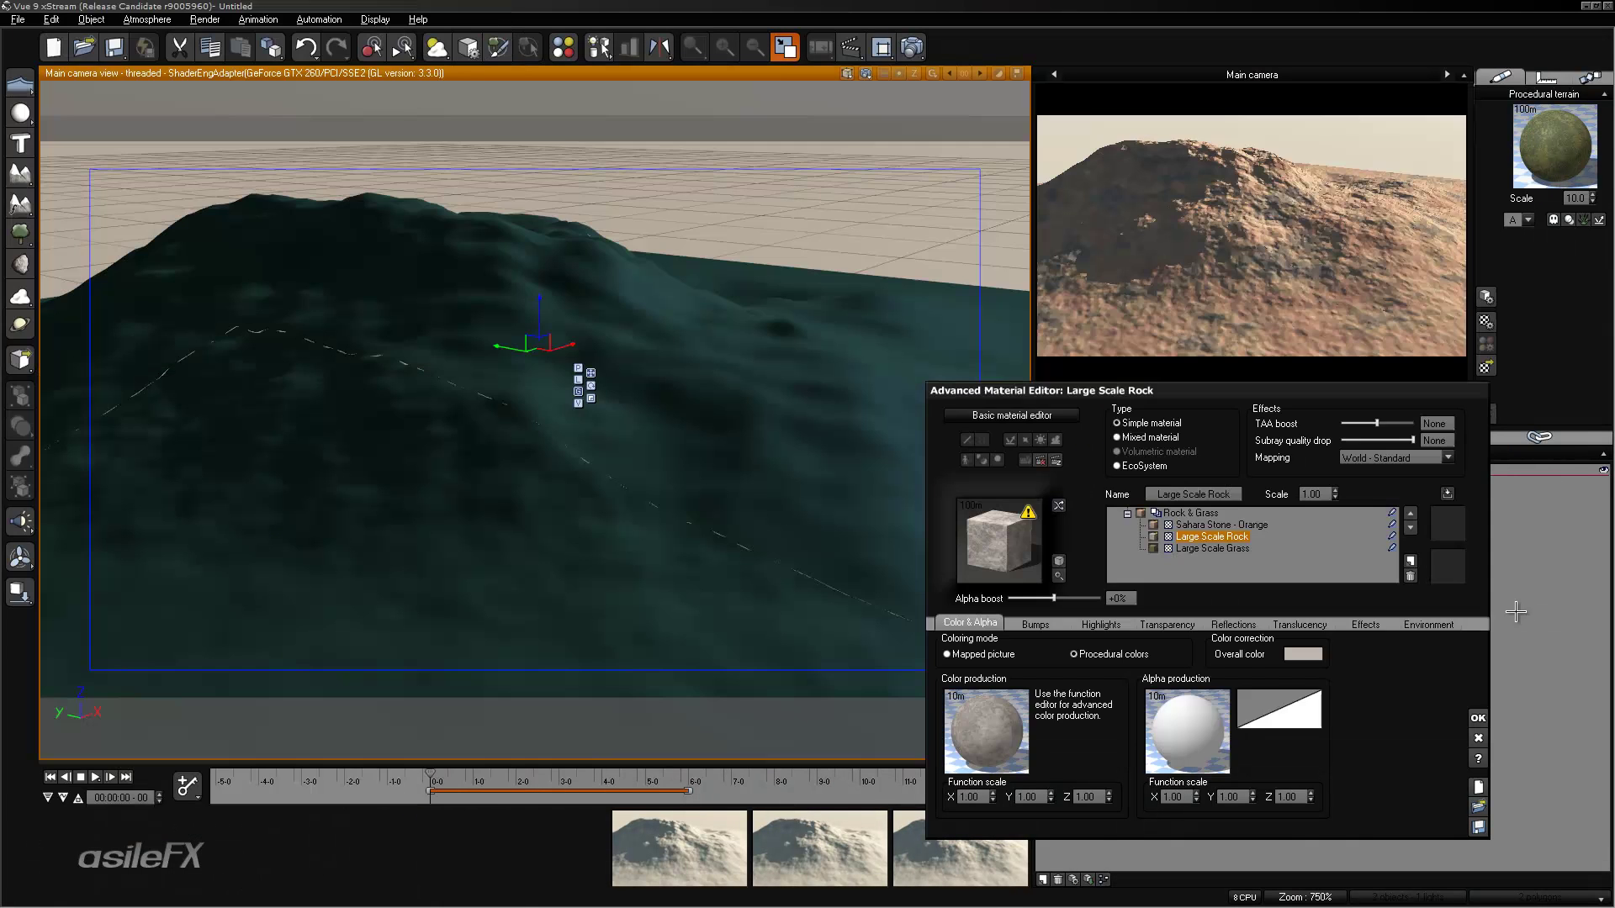
- Edit the Sahara Stone - Orange layer's alpha production function and add a Constant Number node in the empty area beside the graph
left_click(1154, 525)
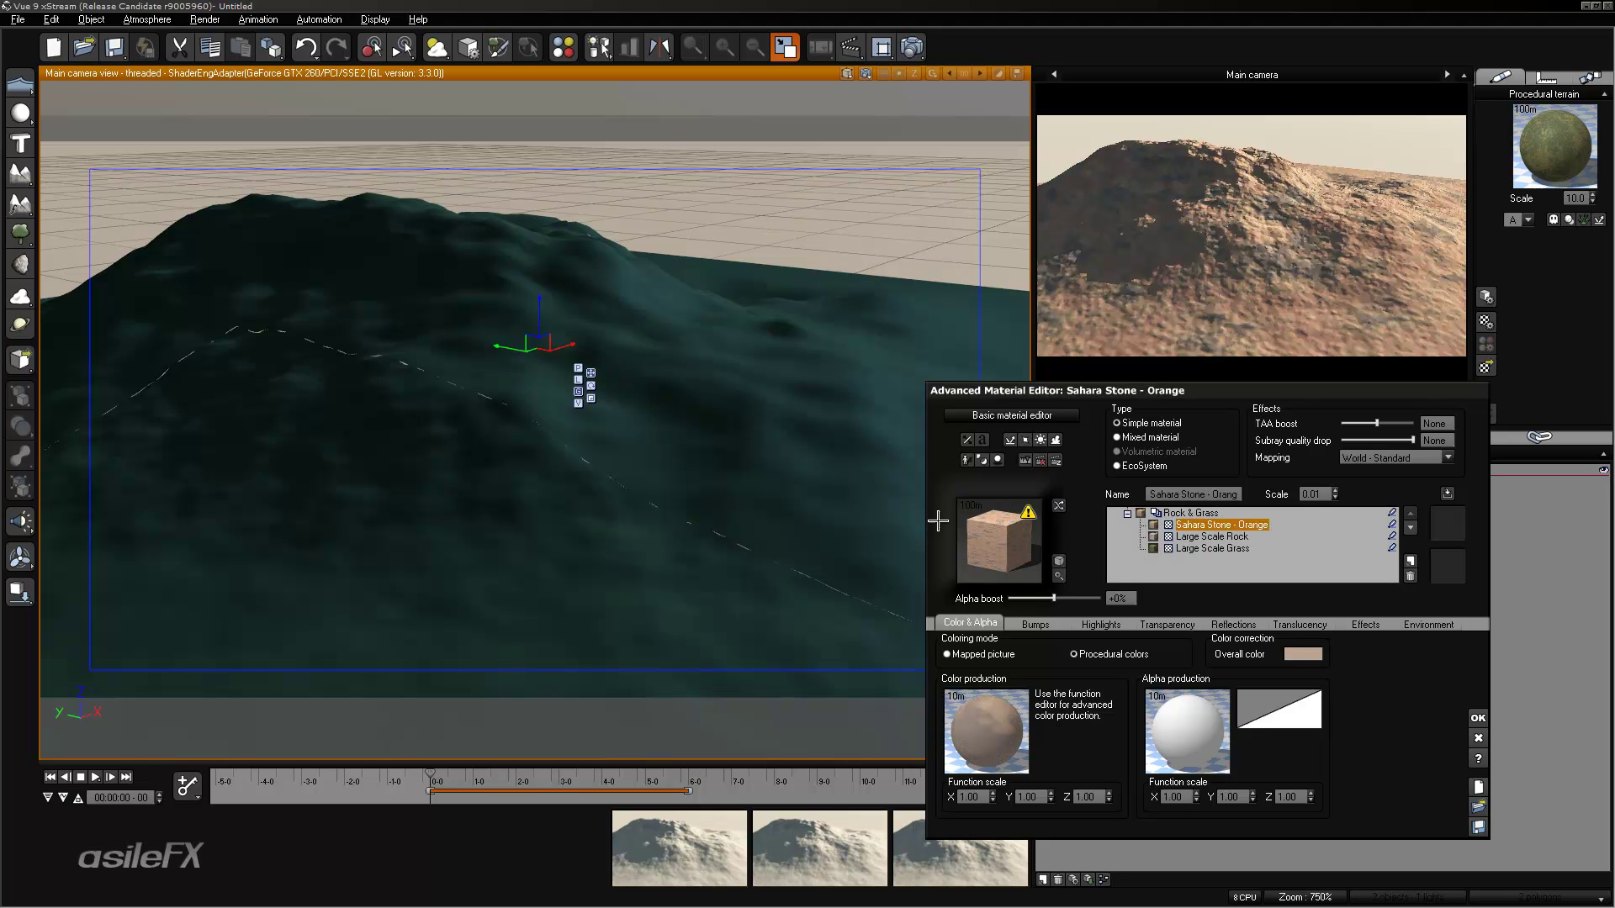
right_click(1173, 736)
left_click(1195, 743)
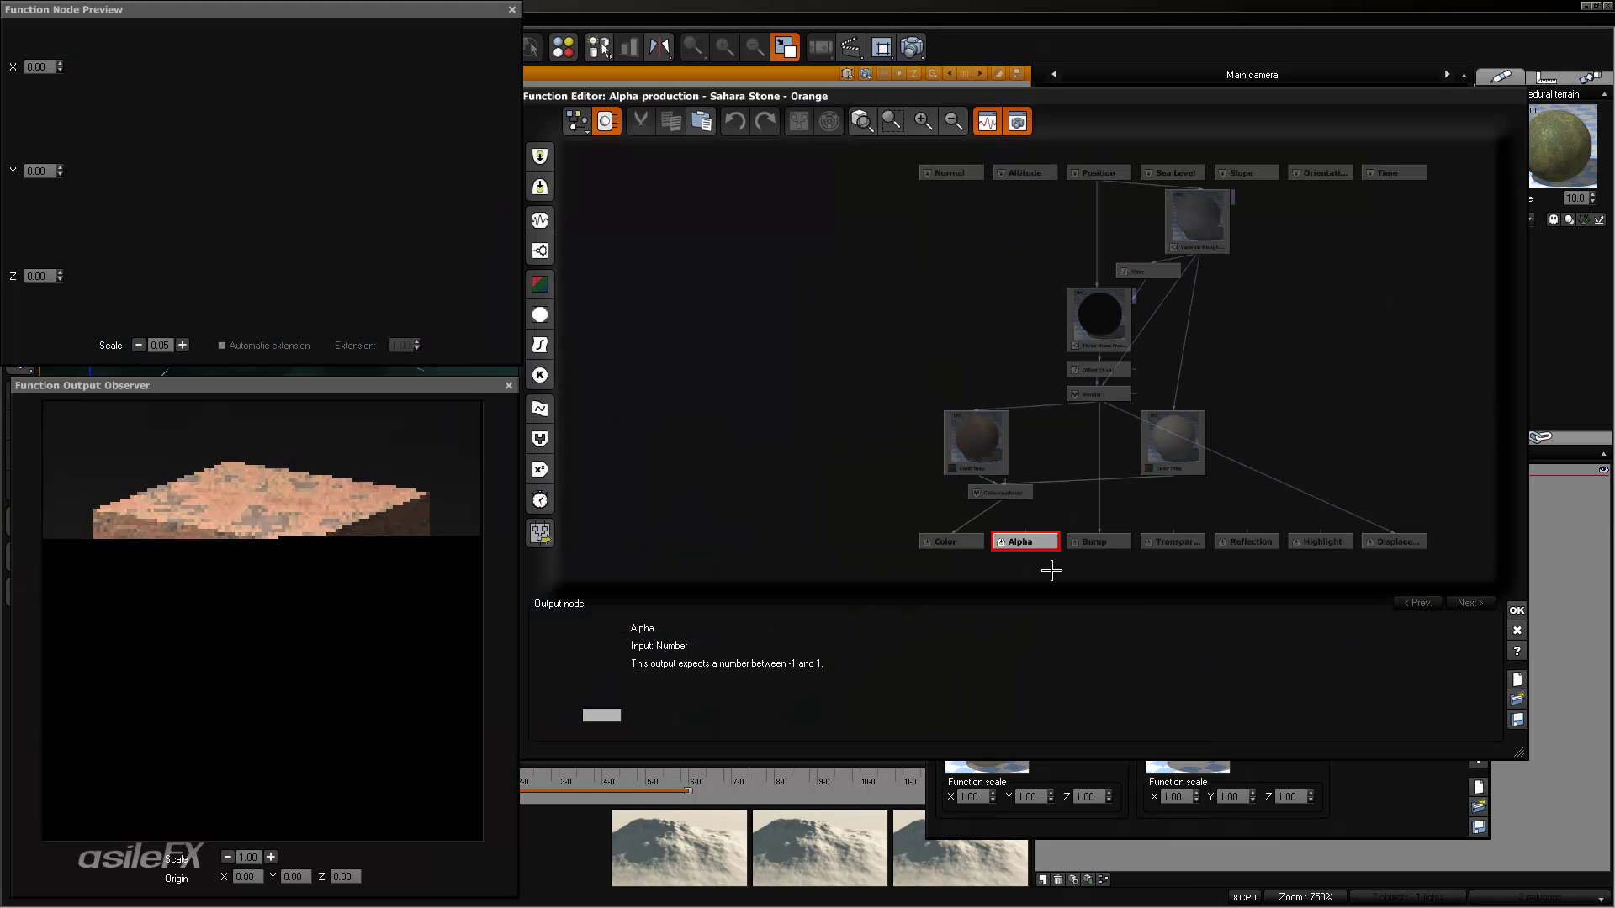
right_click(1048, 517)
left_click(829, 472)
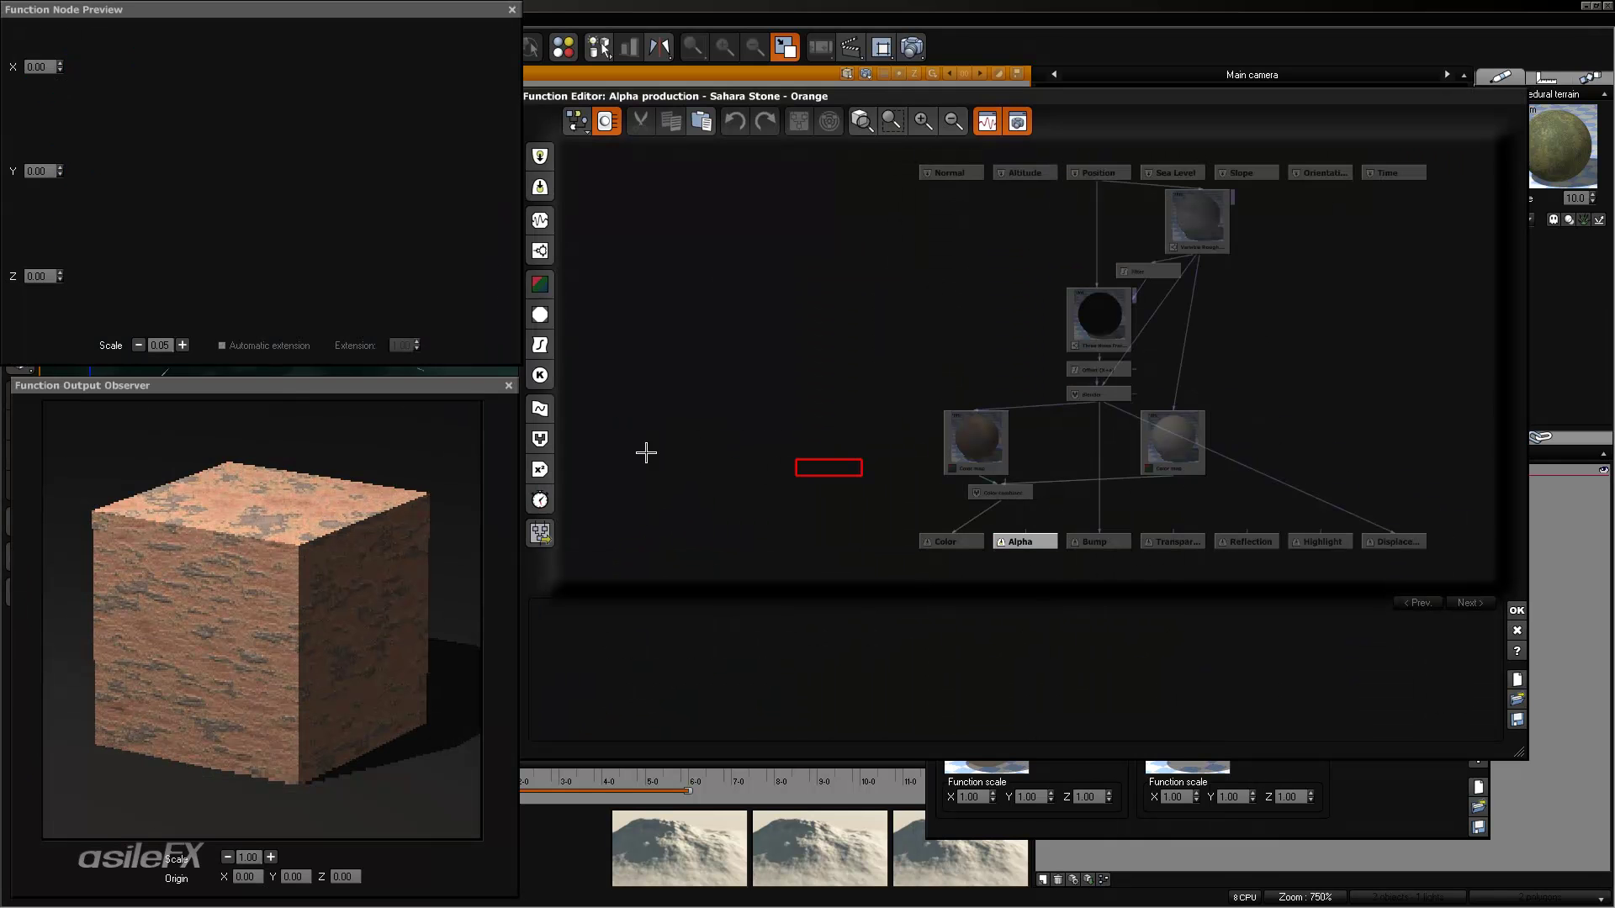
left_click(540, 376)
left_click(705, 604)
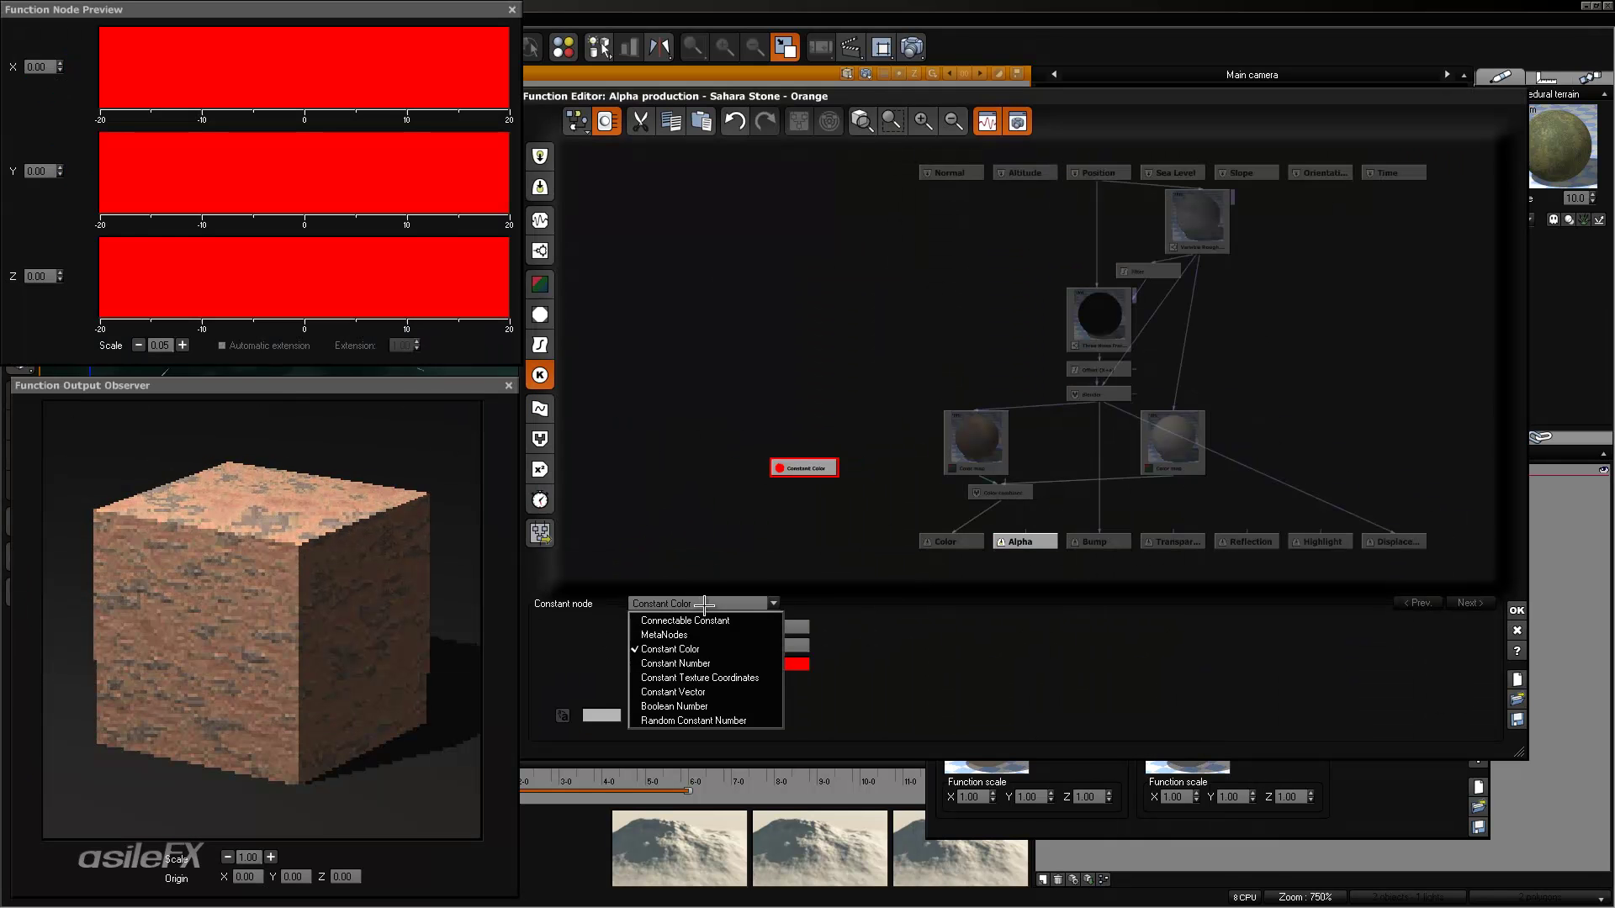
left_click(704, 667)
- Add a second Constant Number node with value -1 beside the first constant in the Sahara Stone alpha function
left_click(837, 465)
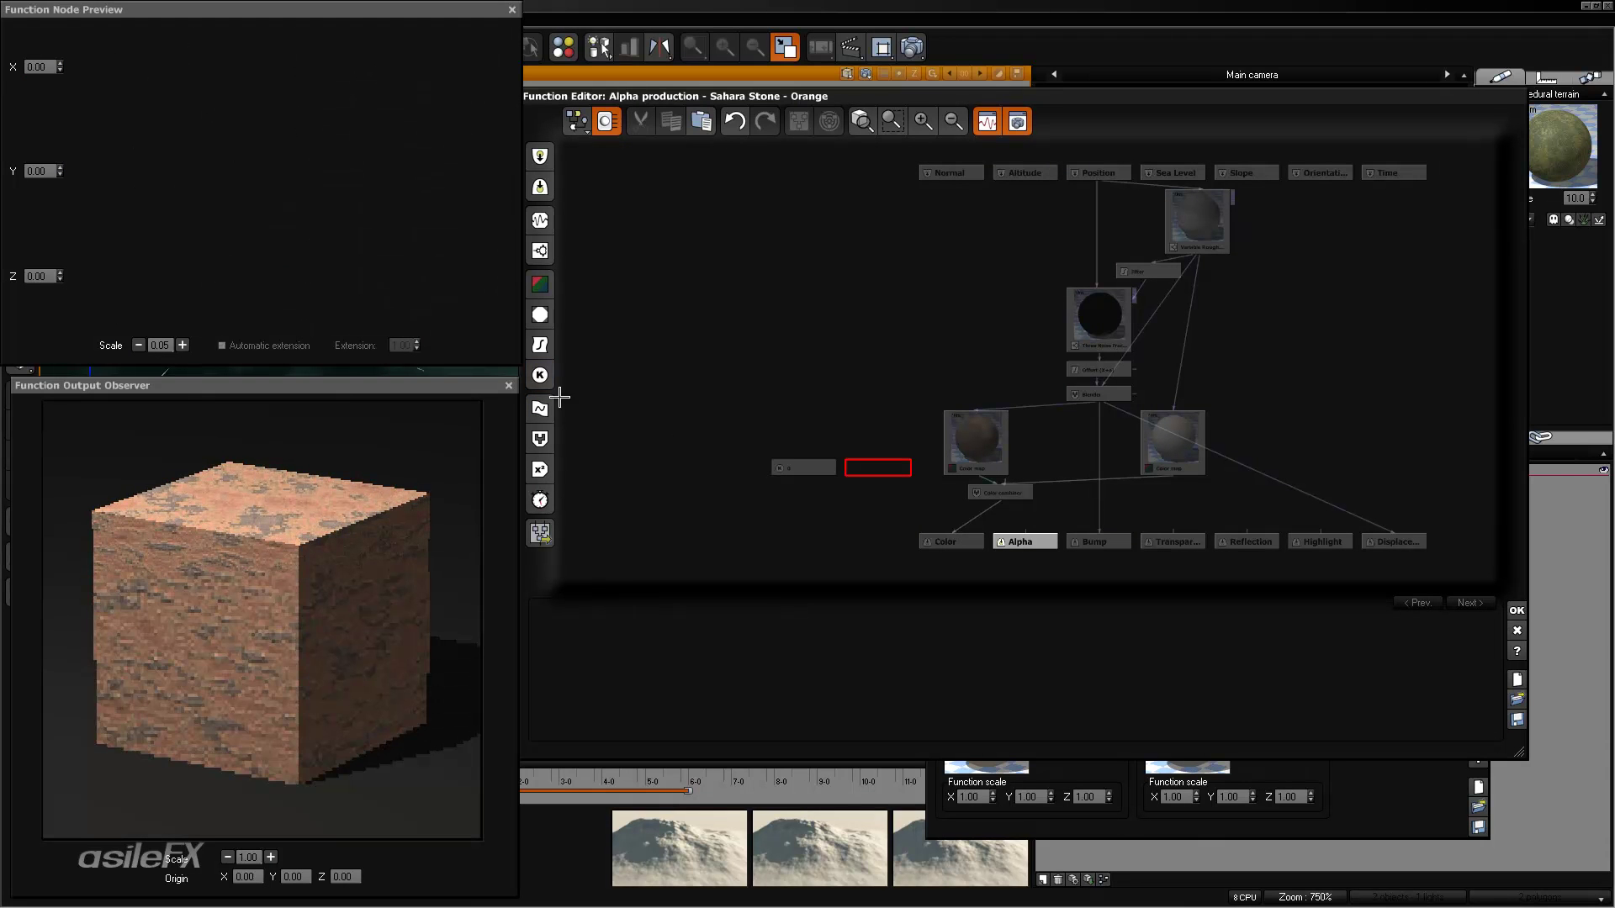
left_click(540, 376)
left_click(775, 665)
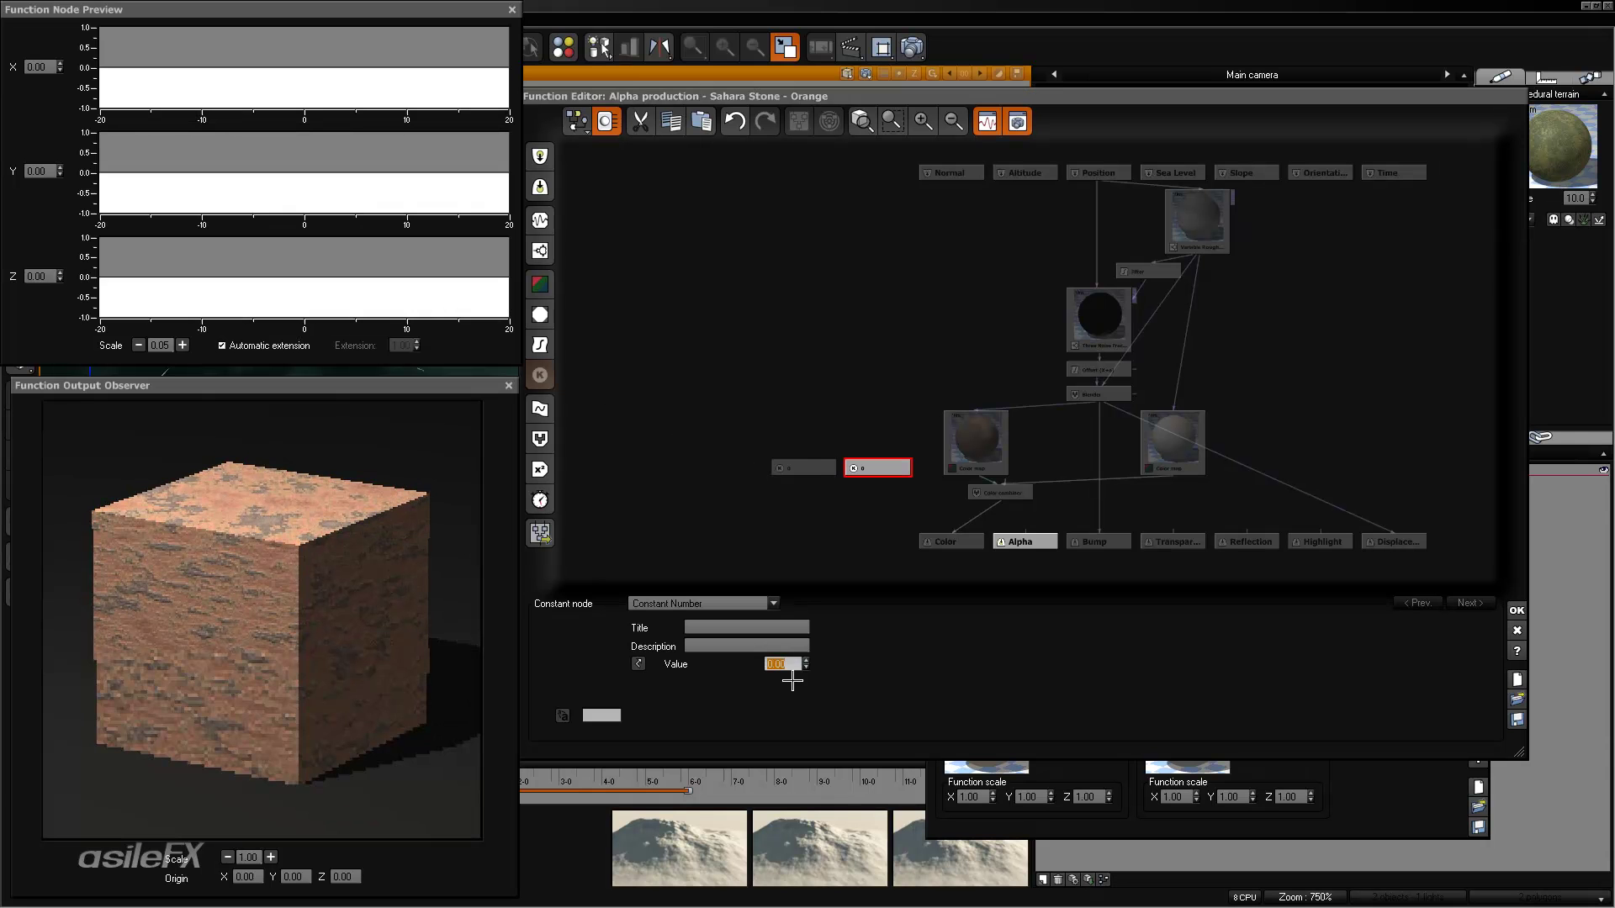
type("-1")
key("Return")
left_click(793, 470)
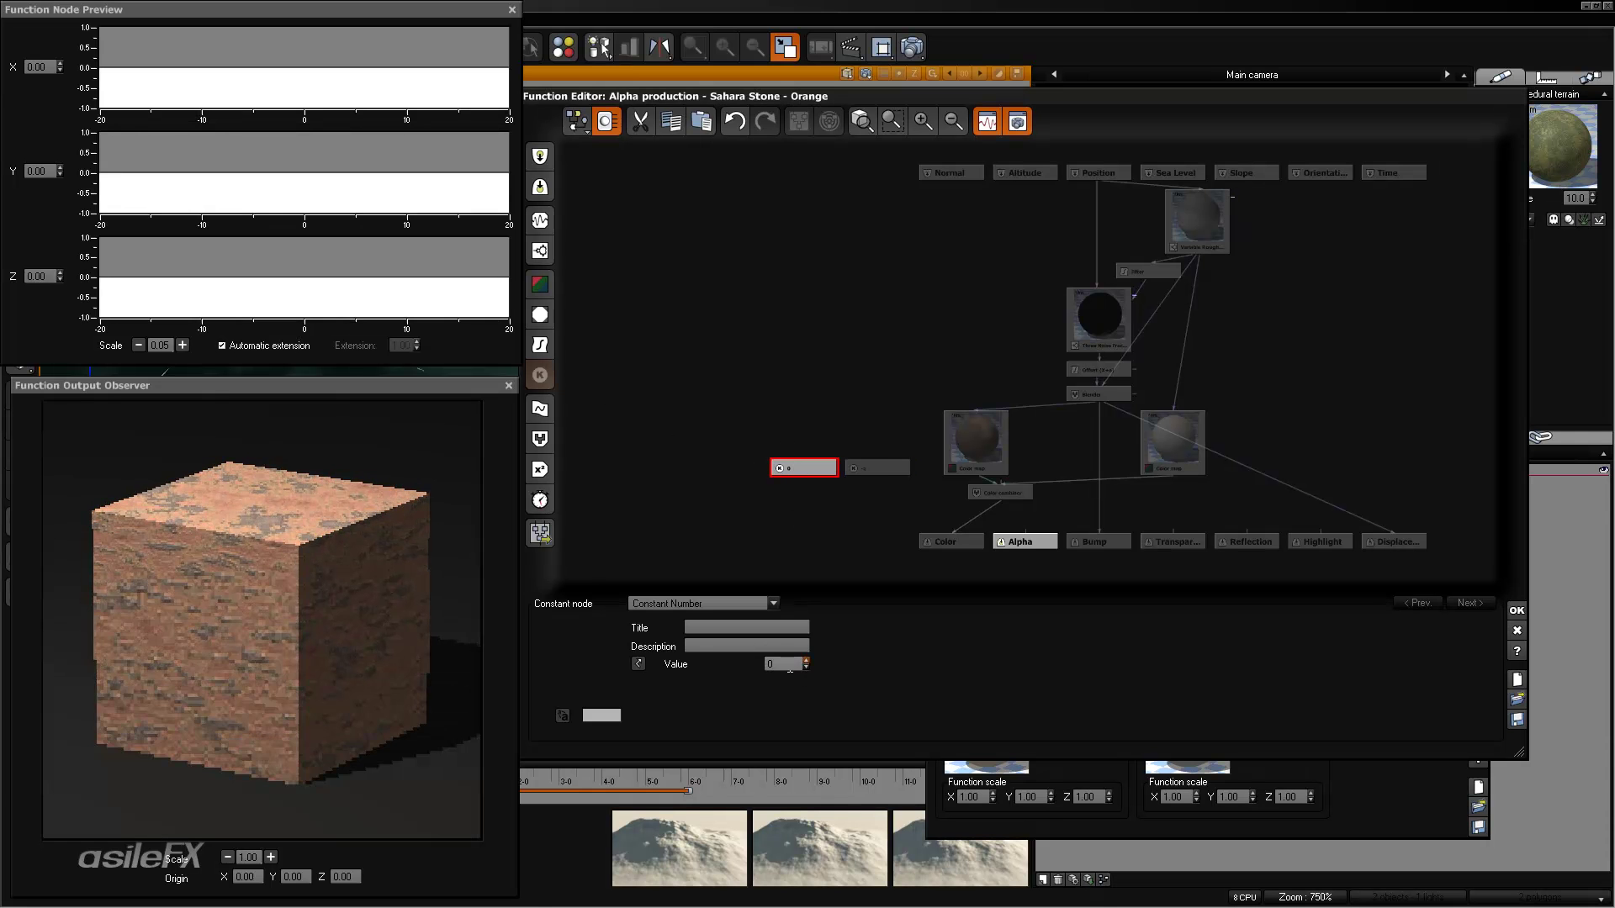
- Add a Blender node below the 1 and -1 constants in the Sahara Stone alpha function and connect both constants to it
left_click(872, 491)
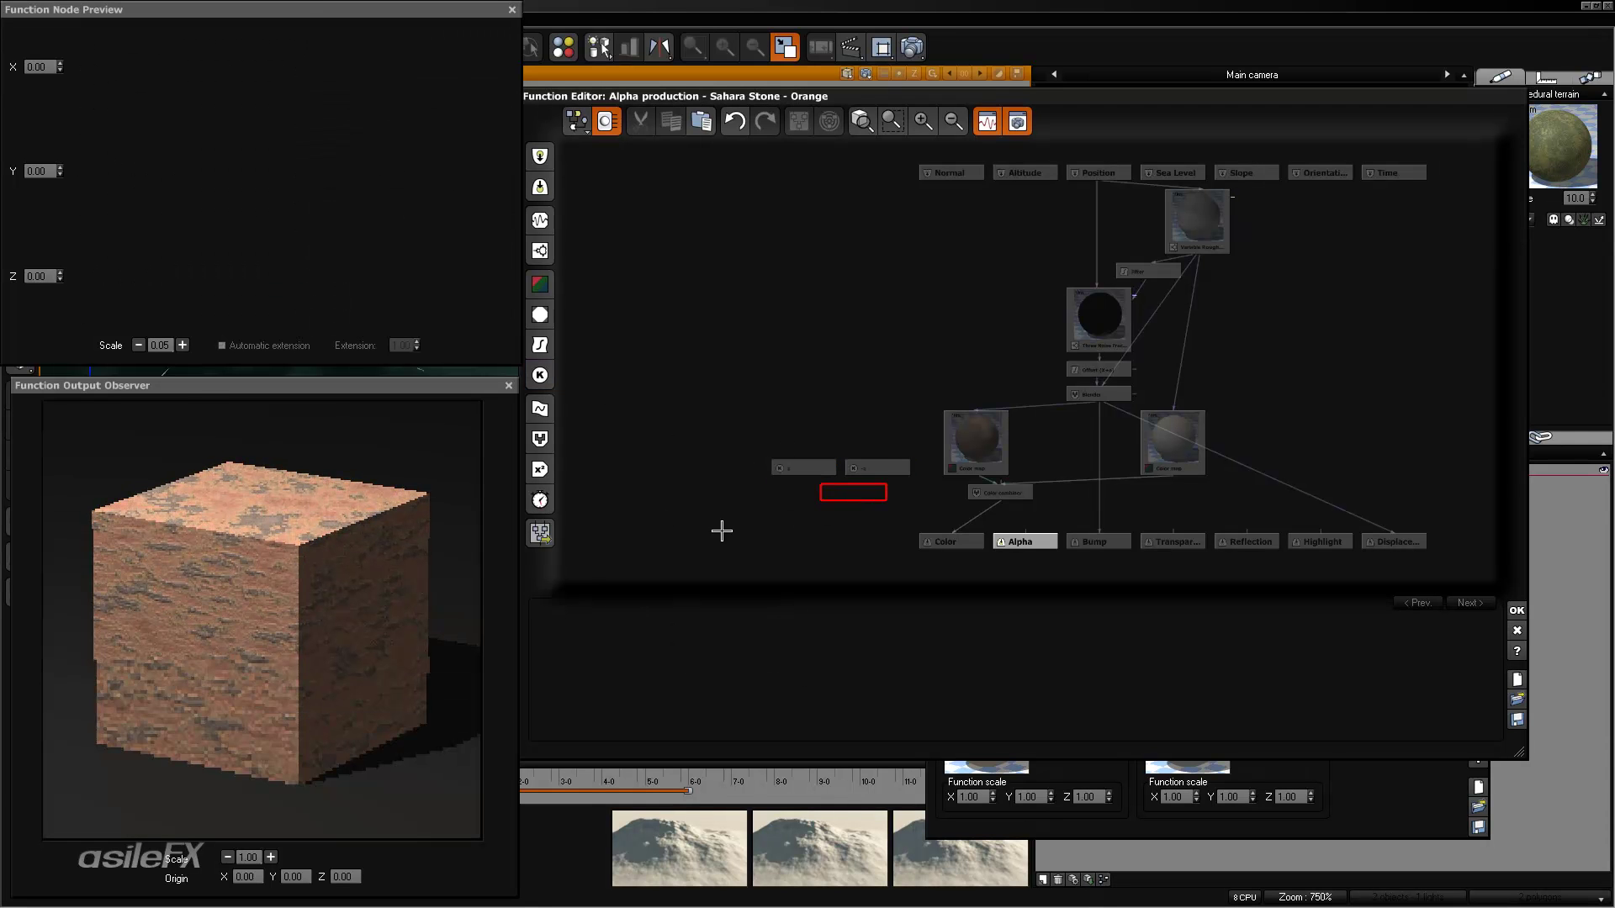
left_click(540, 439)
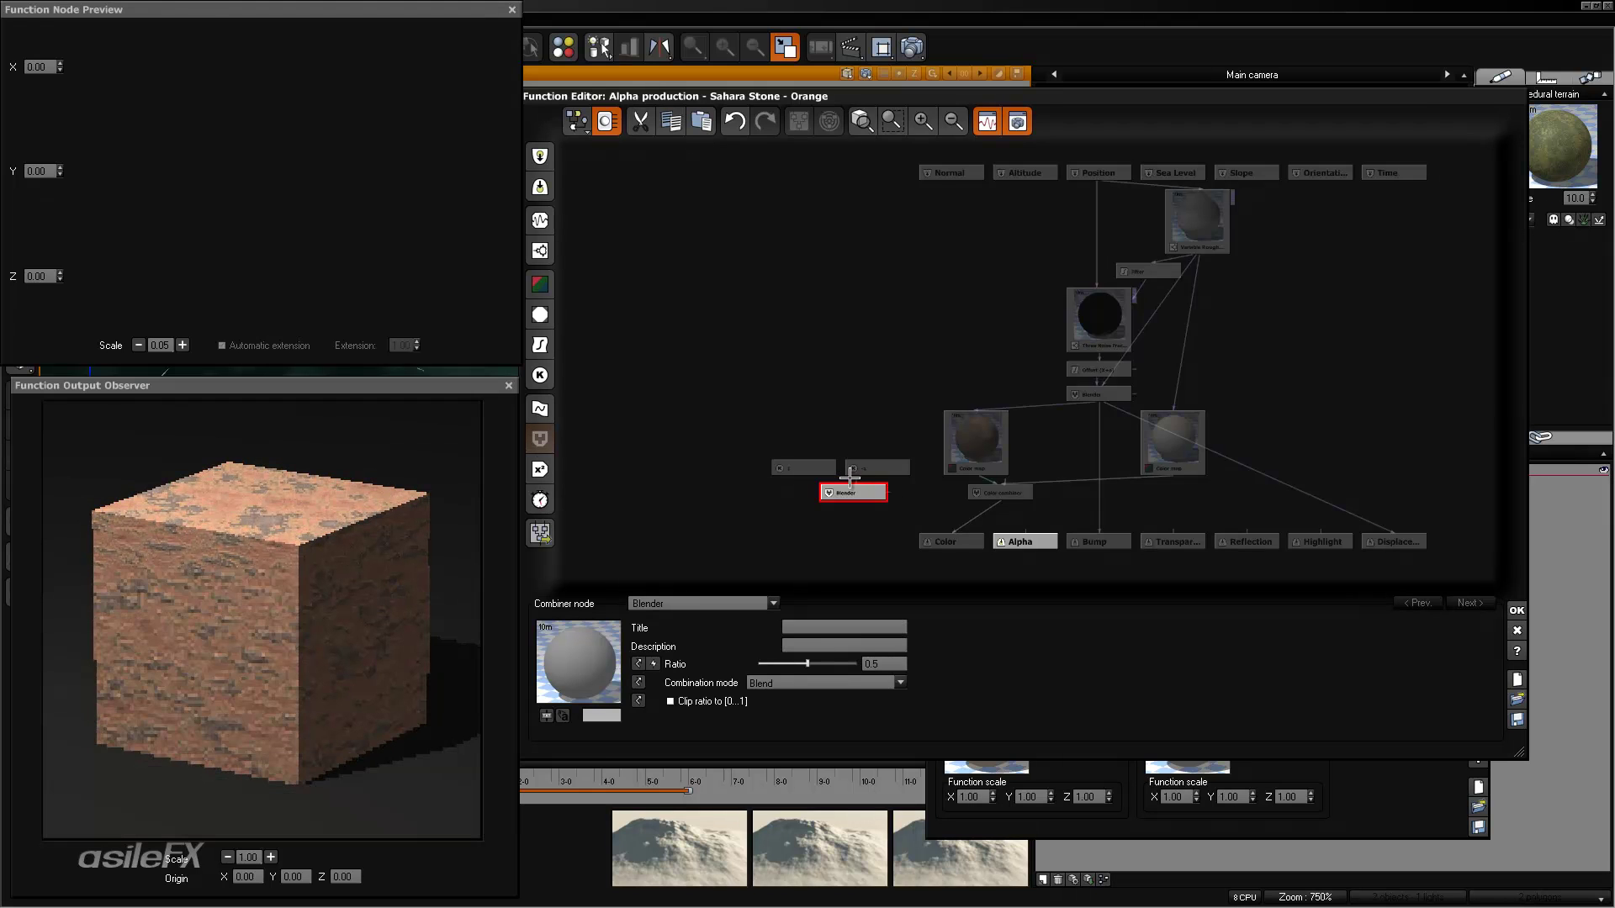
scroll(854, 475, "up", 3)
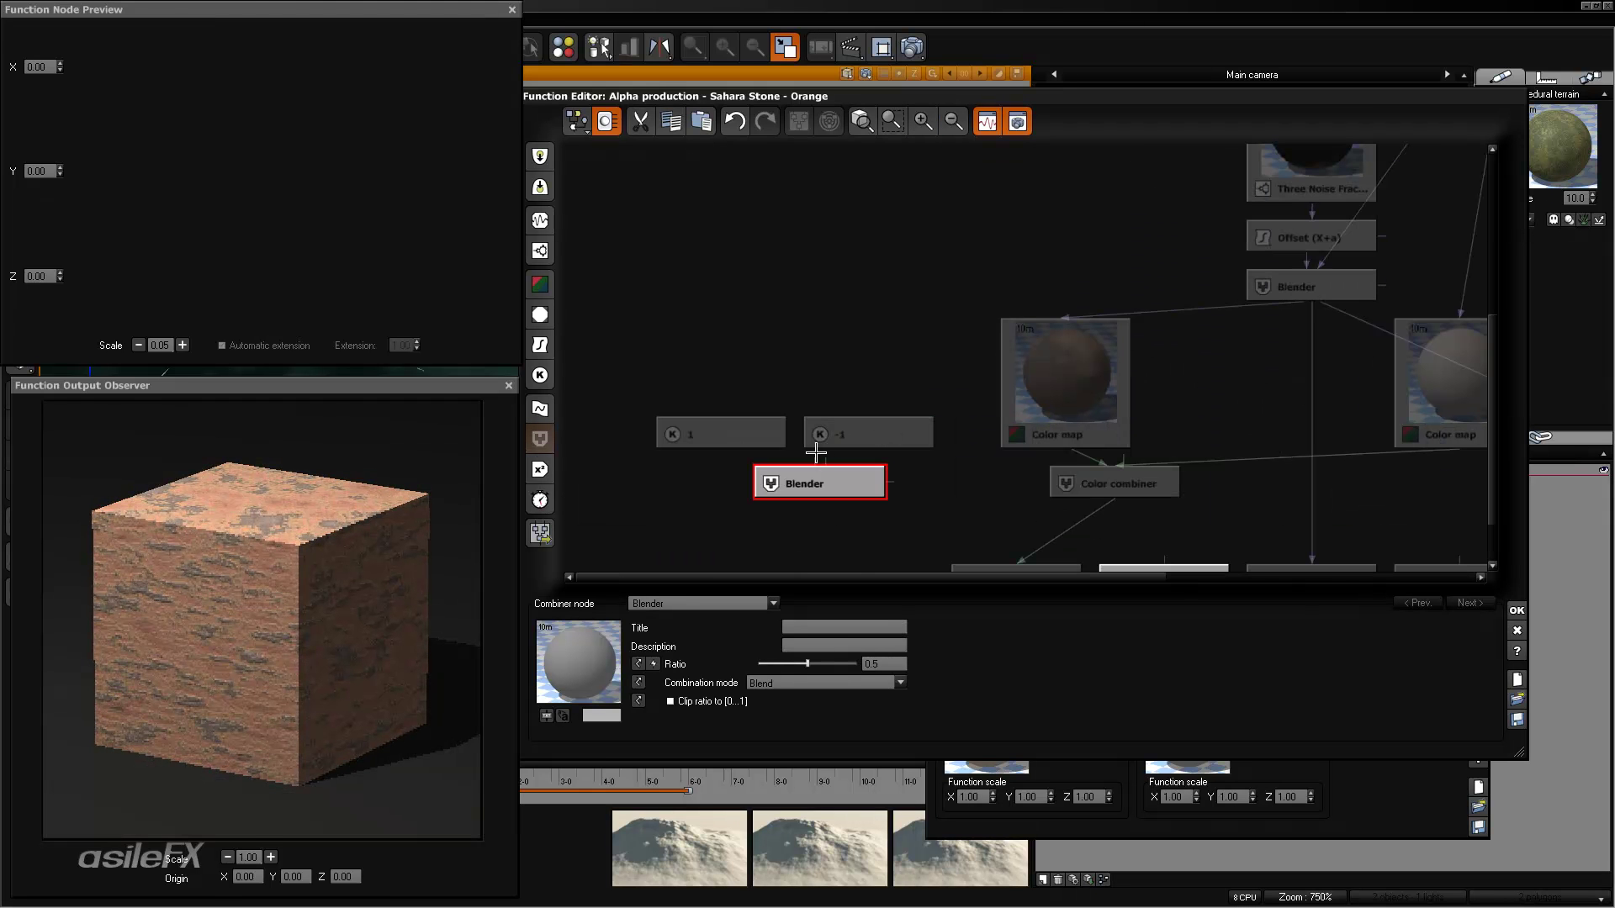
left_click_drag(816, 459, 713, 435)
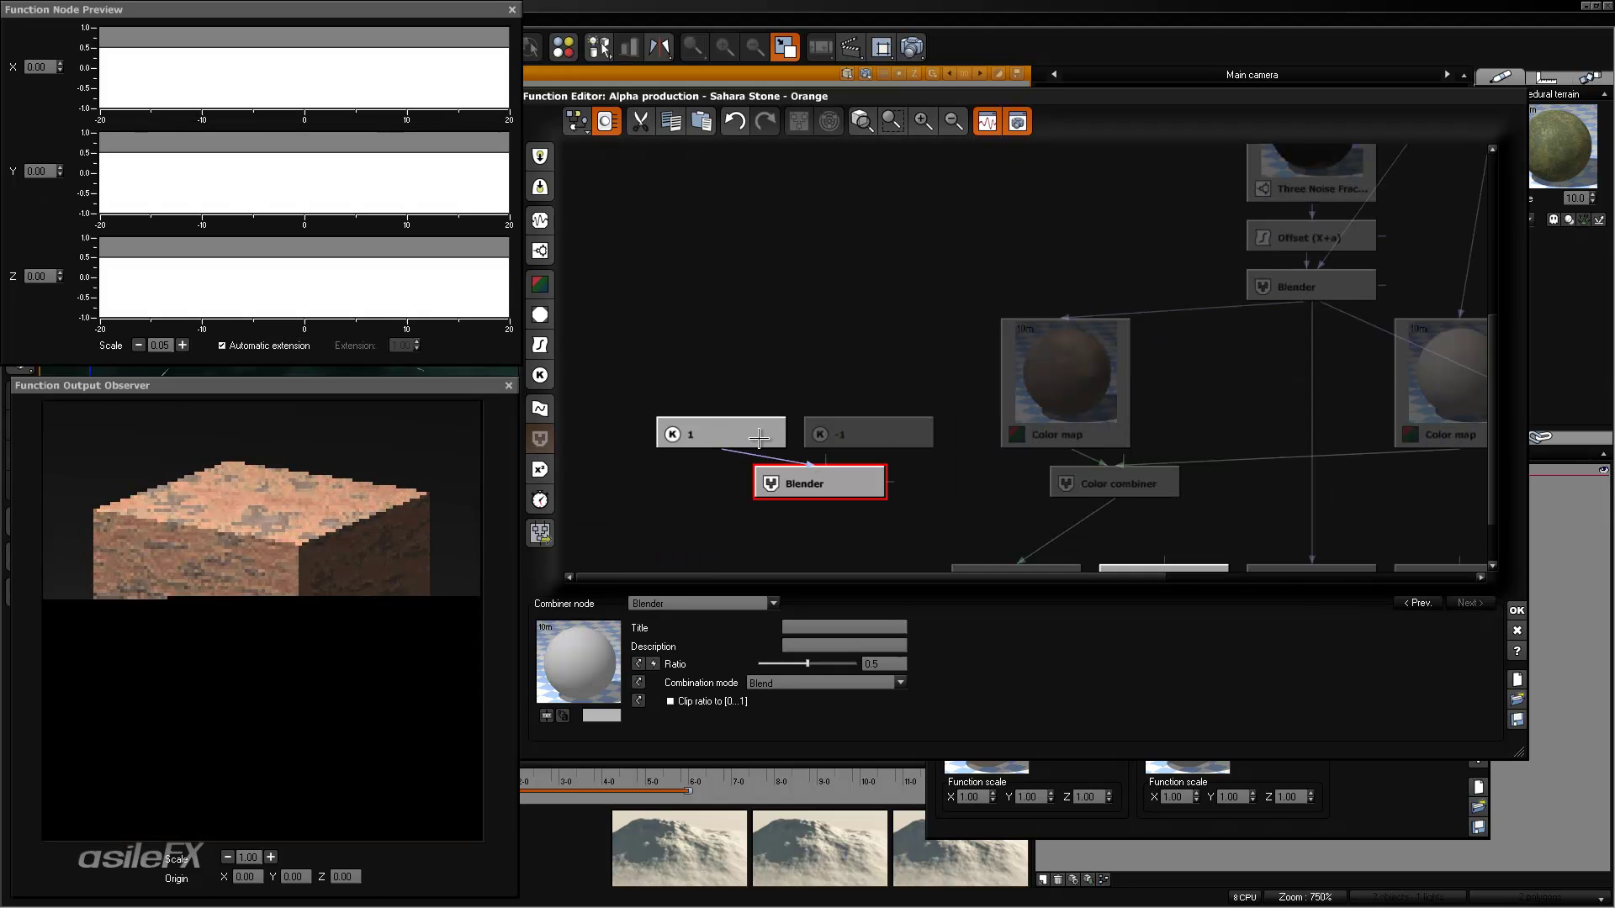
left_click_drag(822, 458, 875, 434)
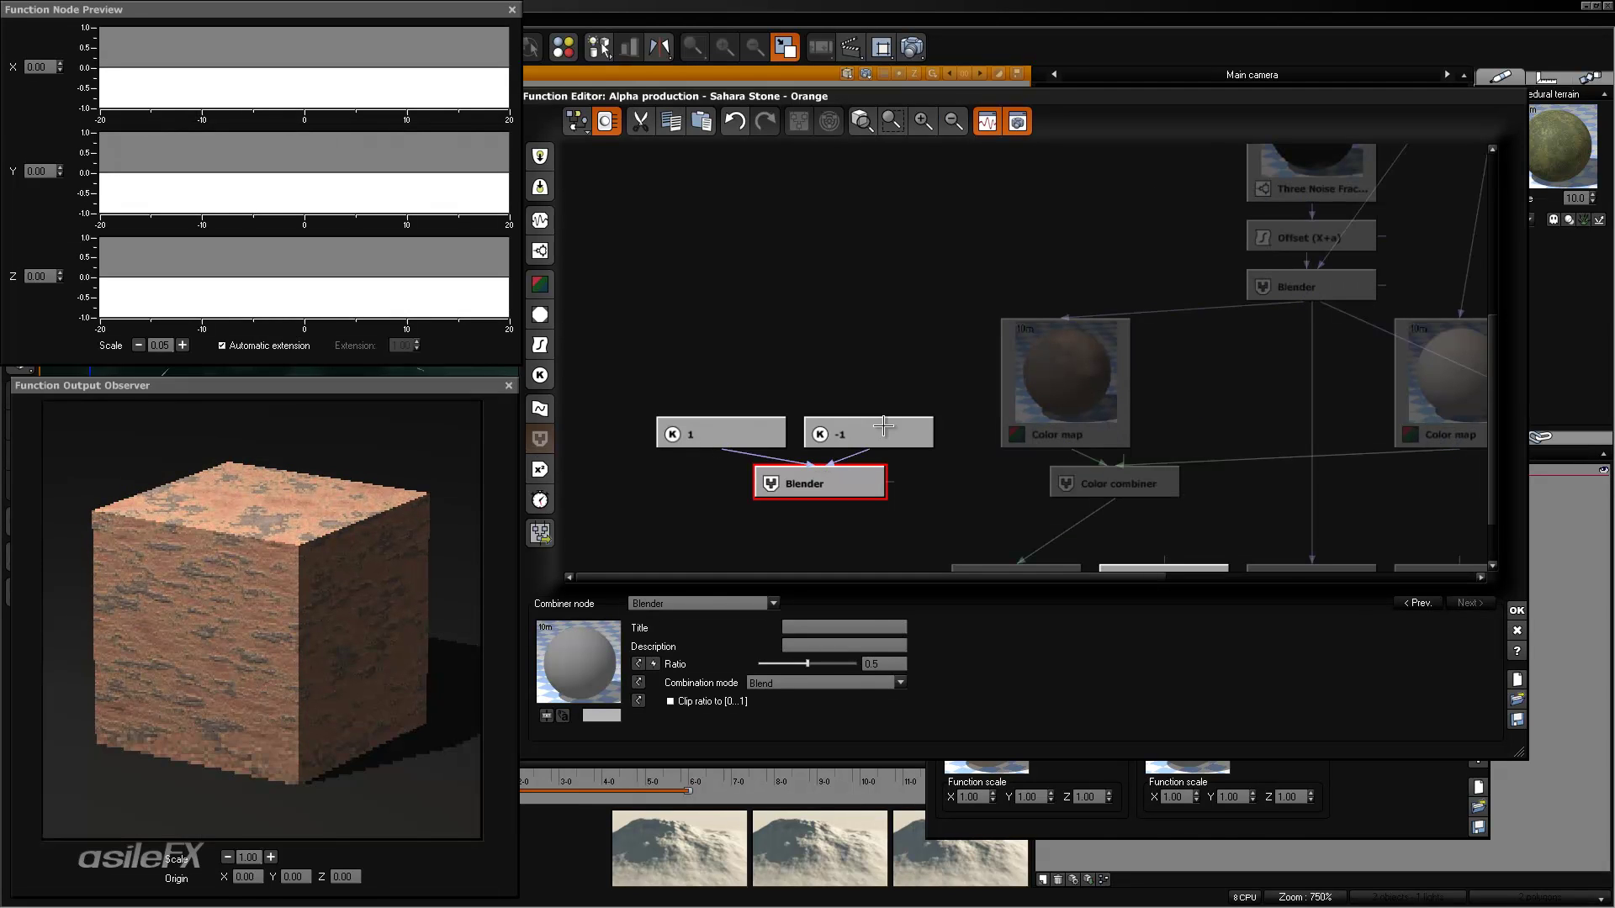
- Clip the new Blender's ratio to [0...1] and connect the Blender to the Alpha output
left_click_drag(942, 505, 868, 488)
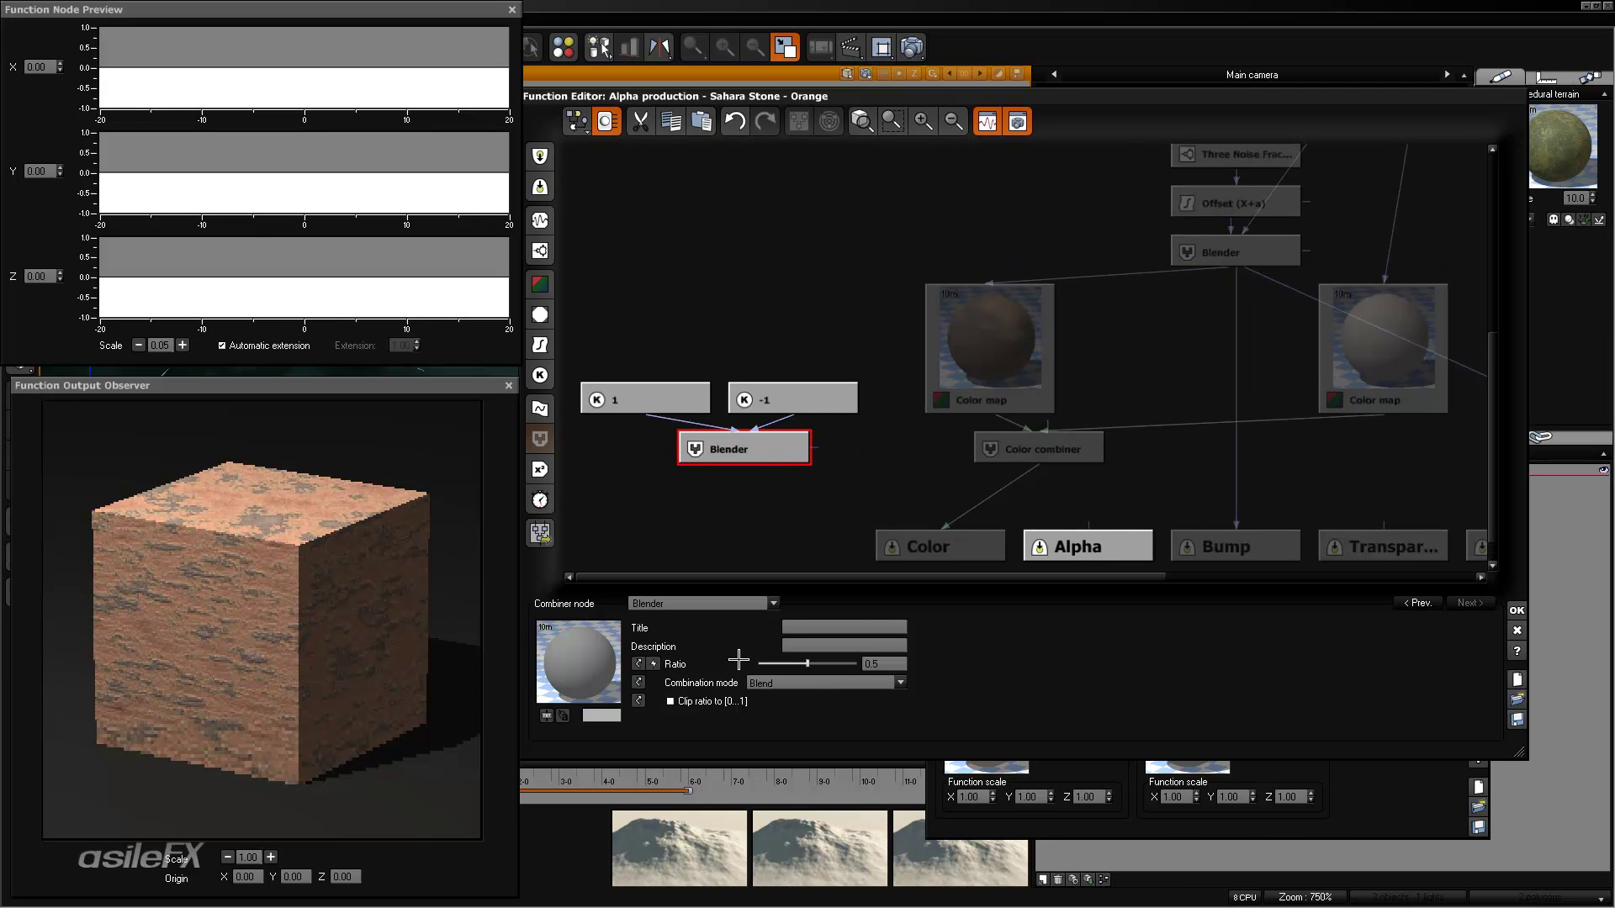
left_click(718, 702)
left_click_drag(1035, 535, 732, 455)
- Drive the Blender's ratio with an External Dependency node set to Procedural terrain / Morph 2, and accept the alpha function and the material
right_click(806, 318)
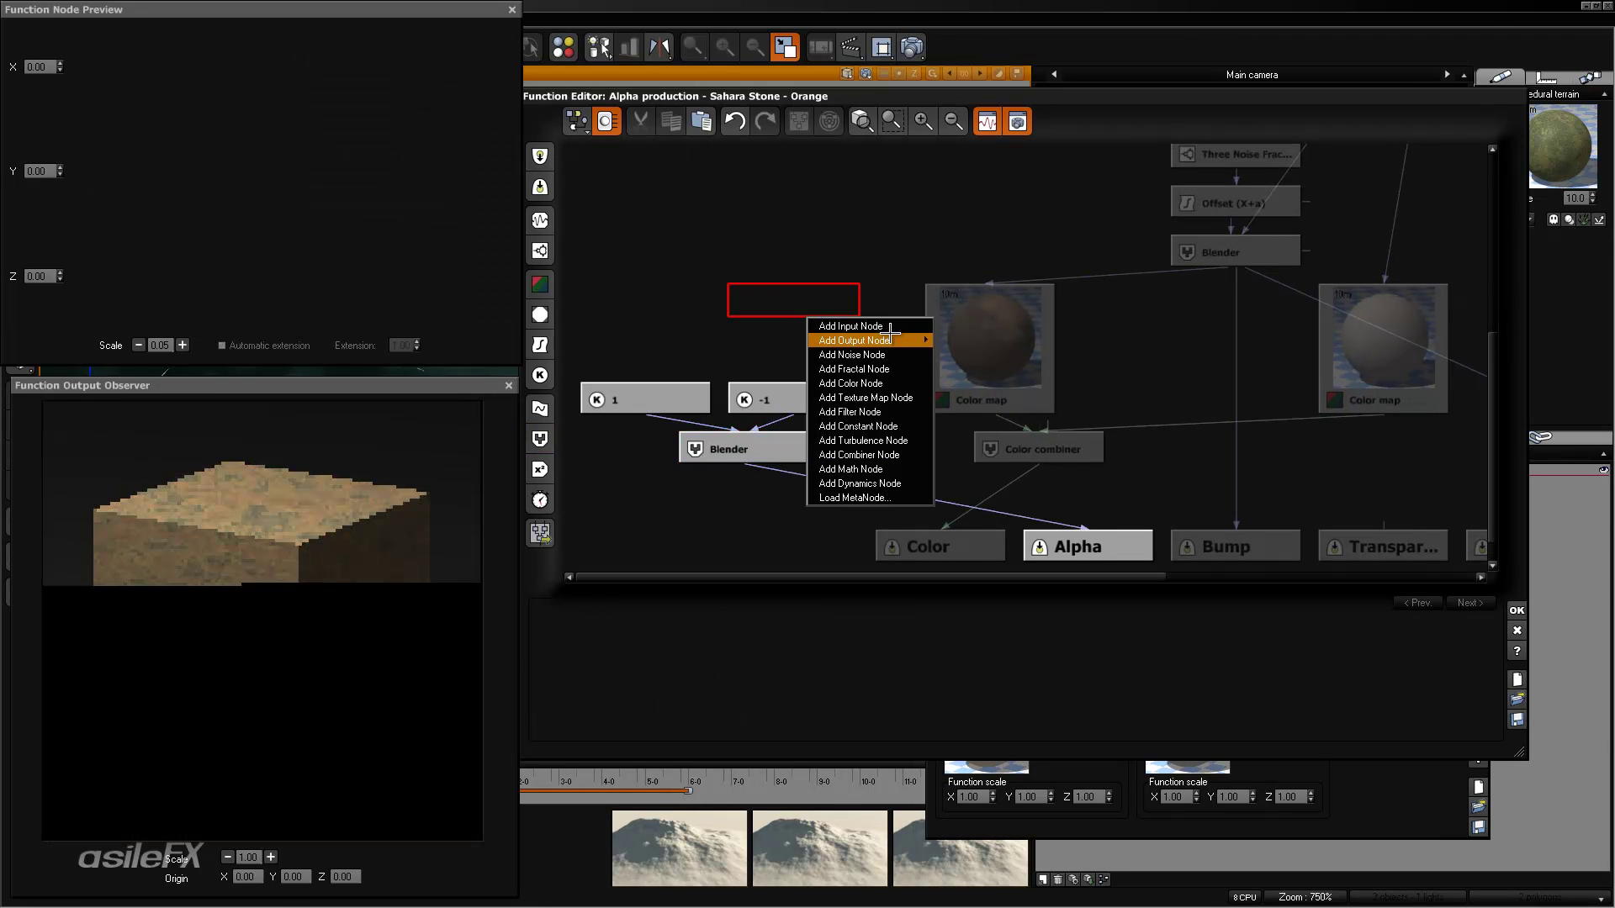
mouse_move(875, 326)
left_click(1003, 340)
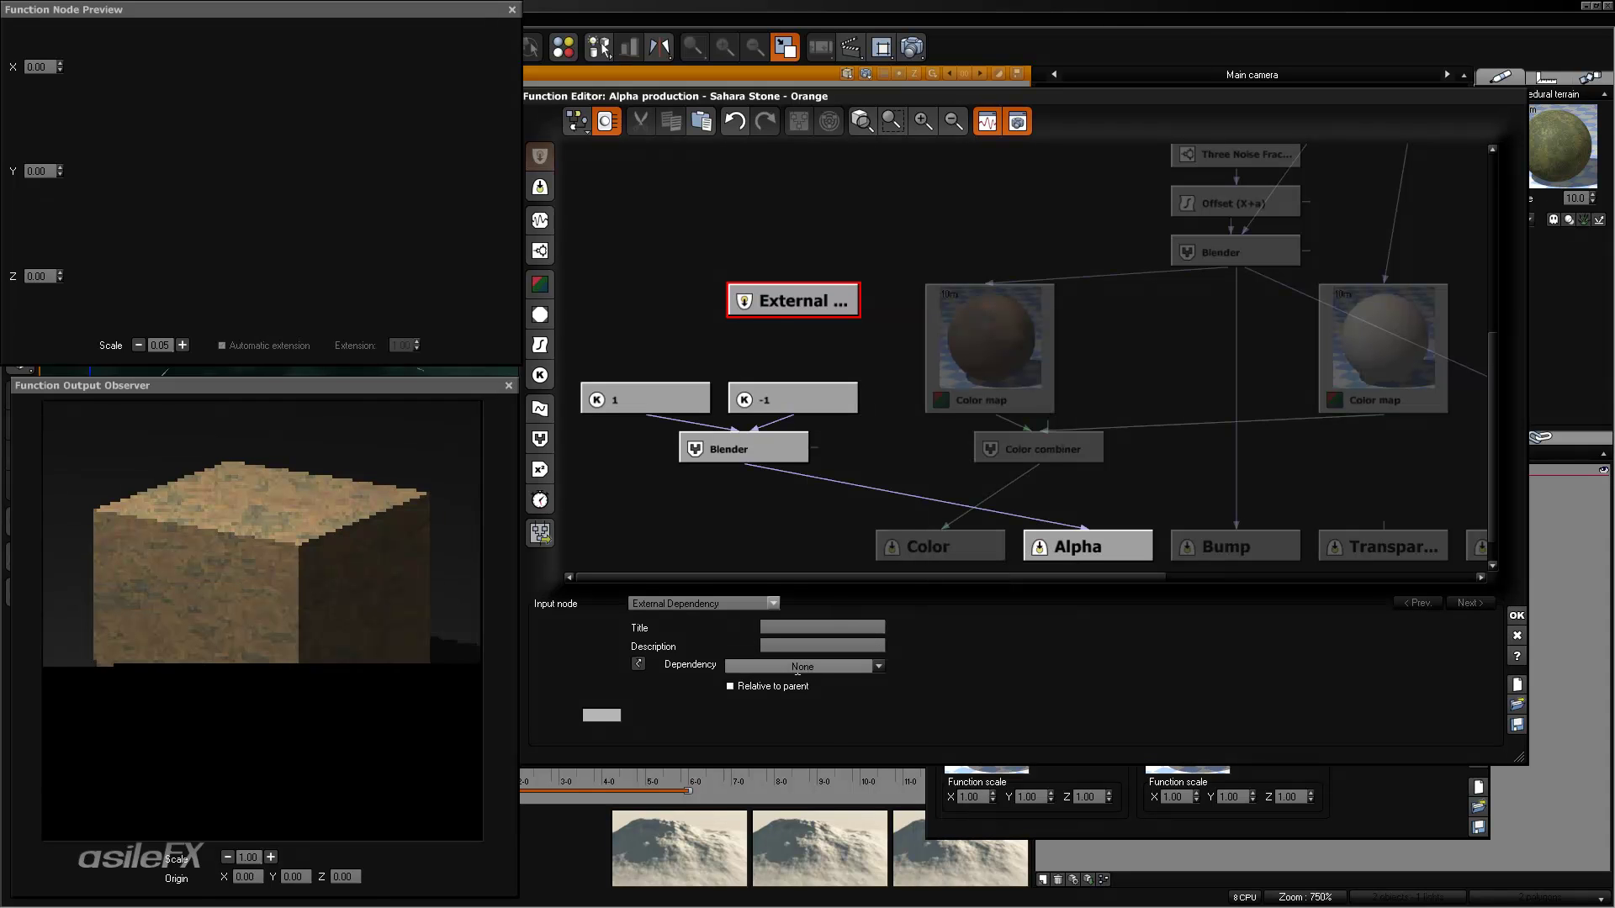
left_click(802, 666)
mouse_move(778, 762)
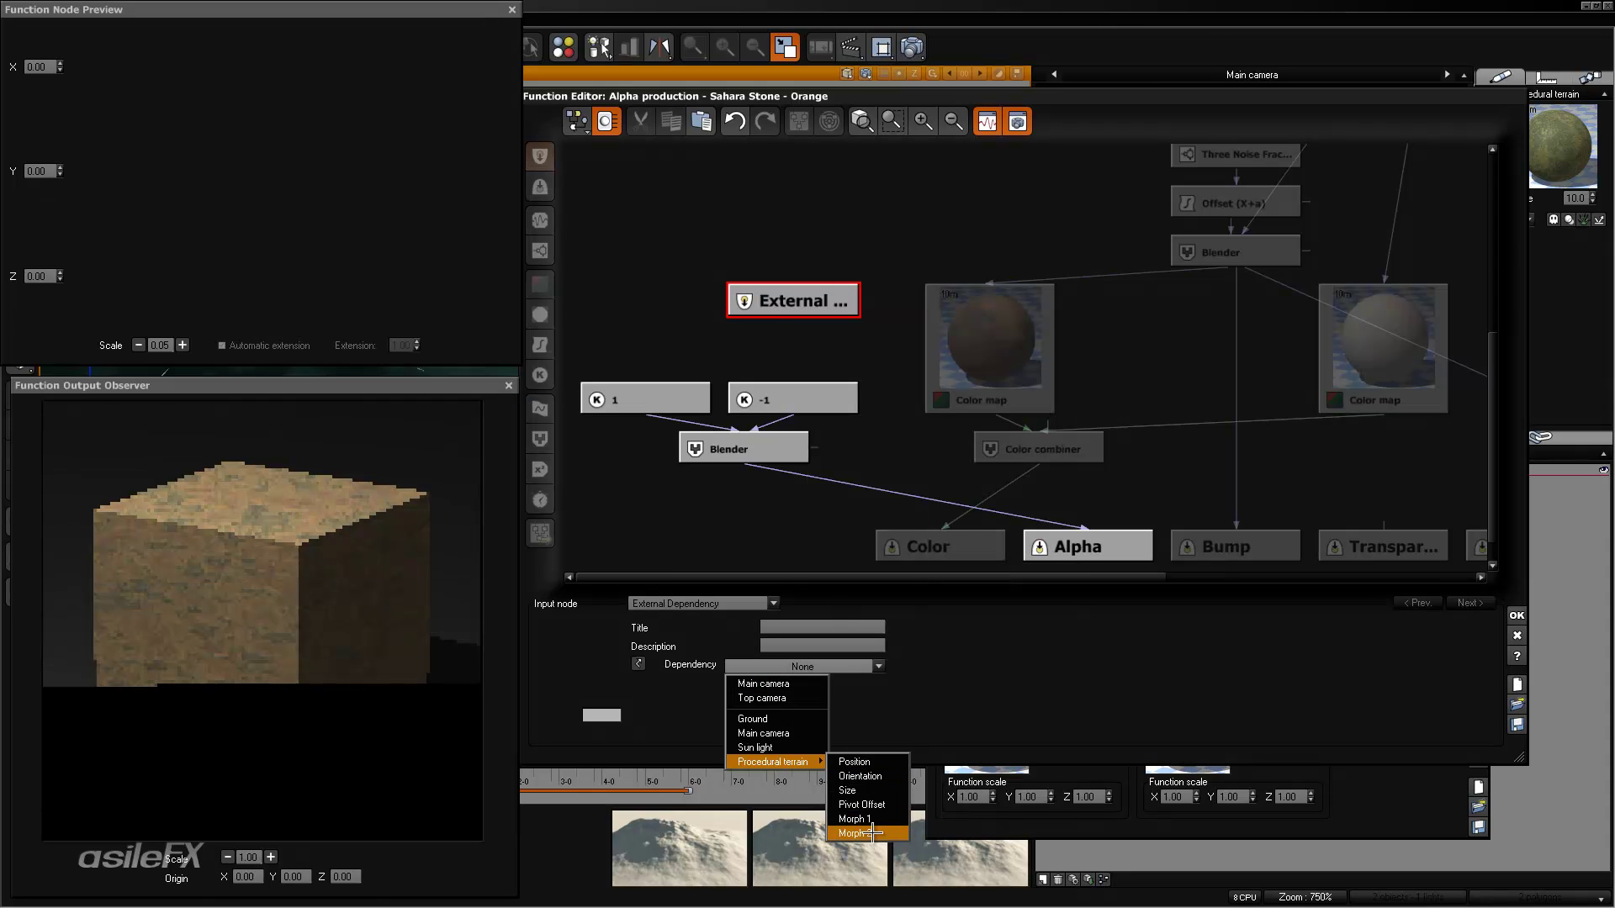
left_click(858, 820)
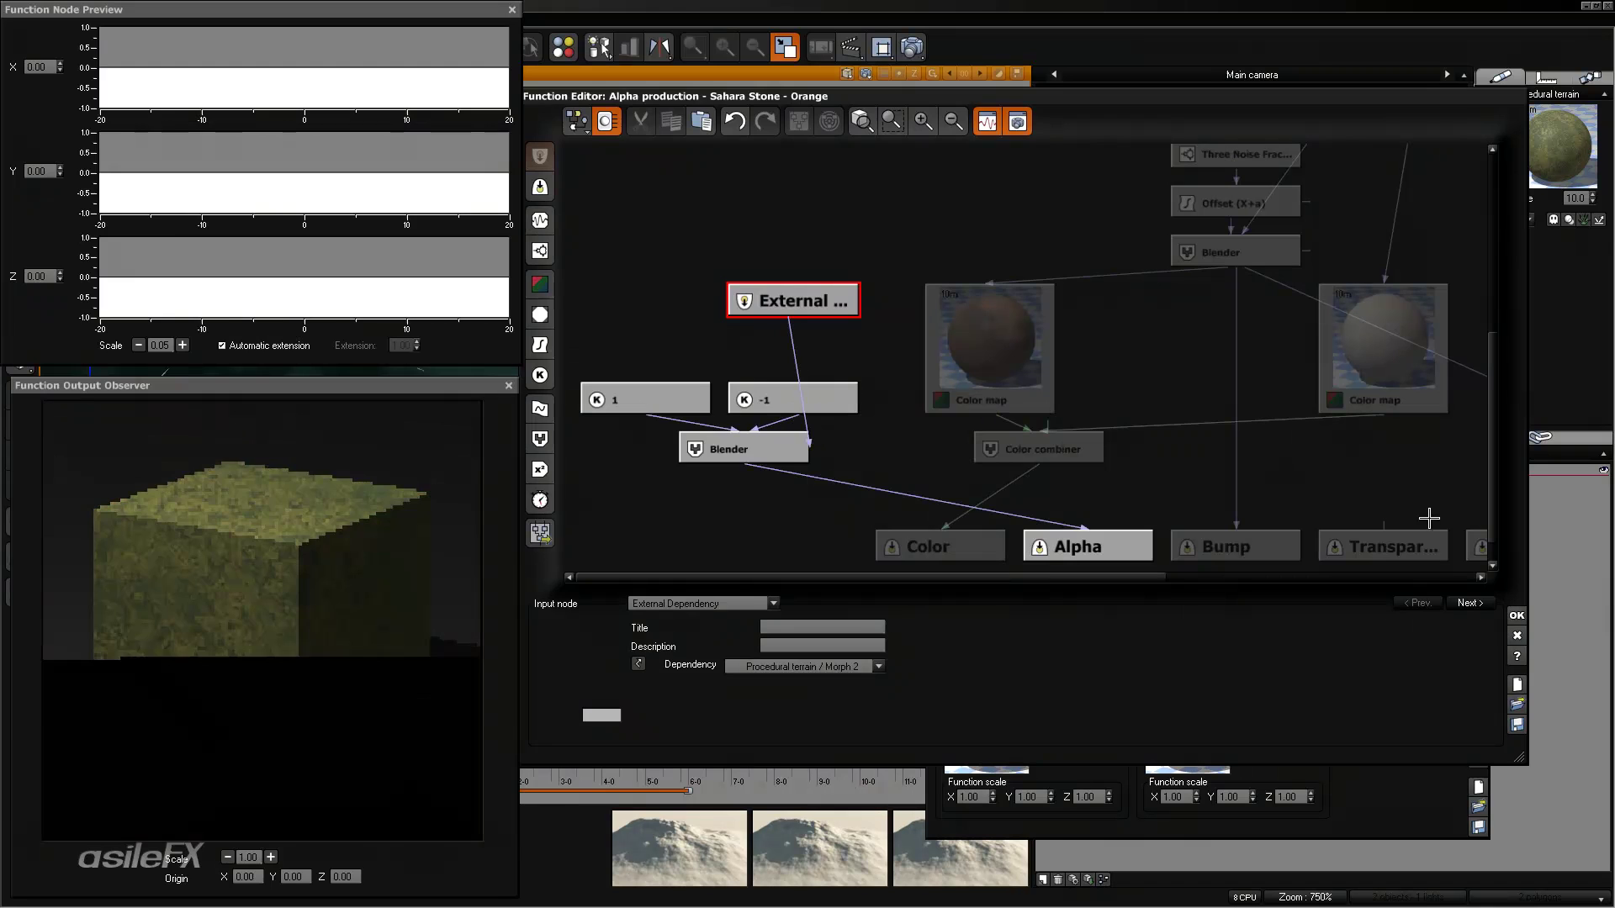
left_click(1513, 613)
left_click(1478, 718)
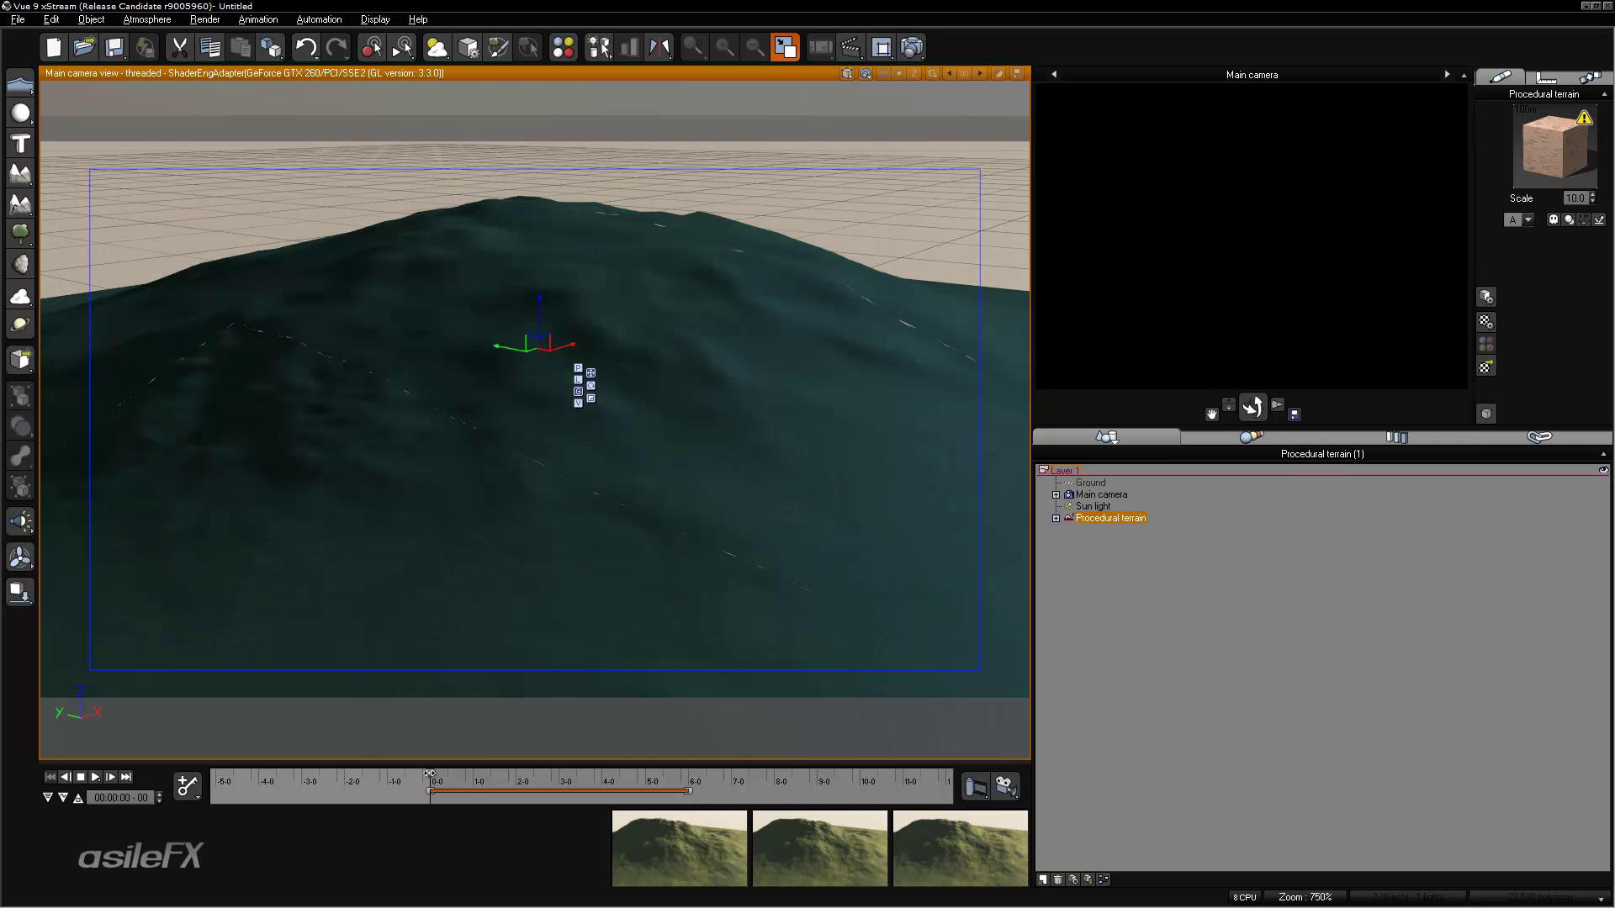
- Scrub the animation from the start to about 5 seconds 18 frames and back to check the terrain's material transition
left_click_drag(429, 773, 605, 759)
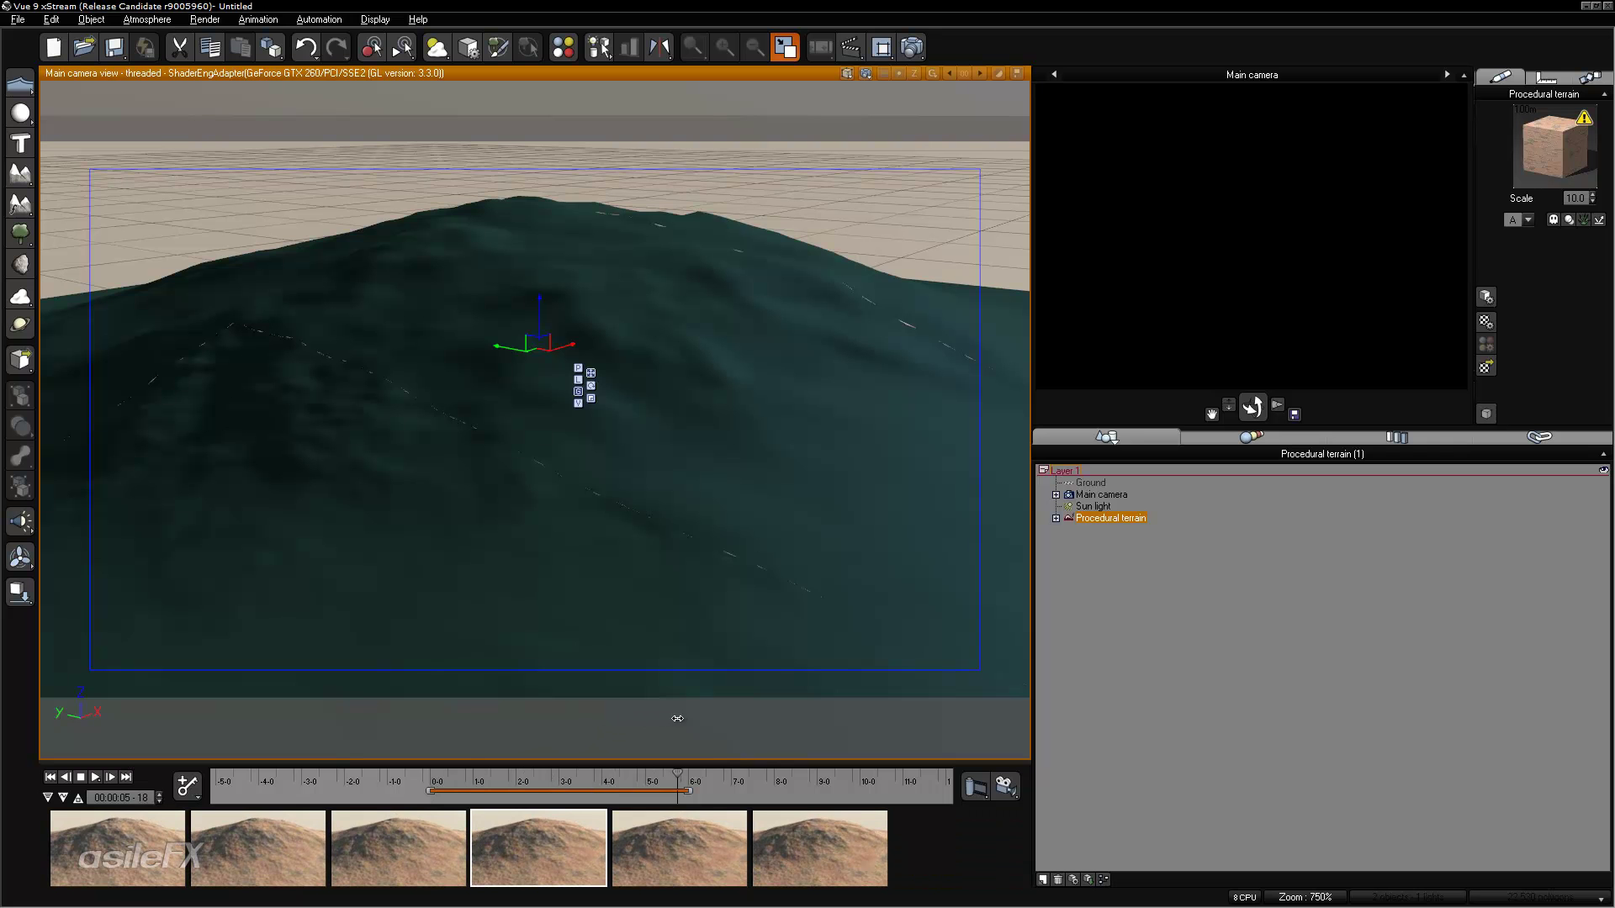
left_click_drag(677, 718, 431, 737)
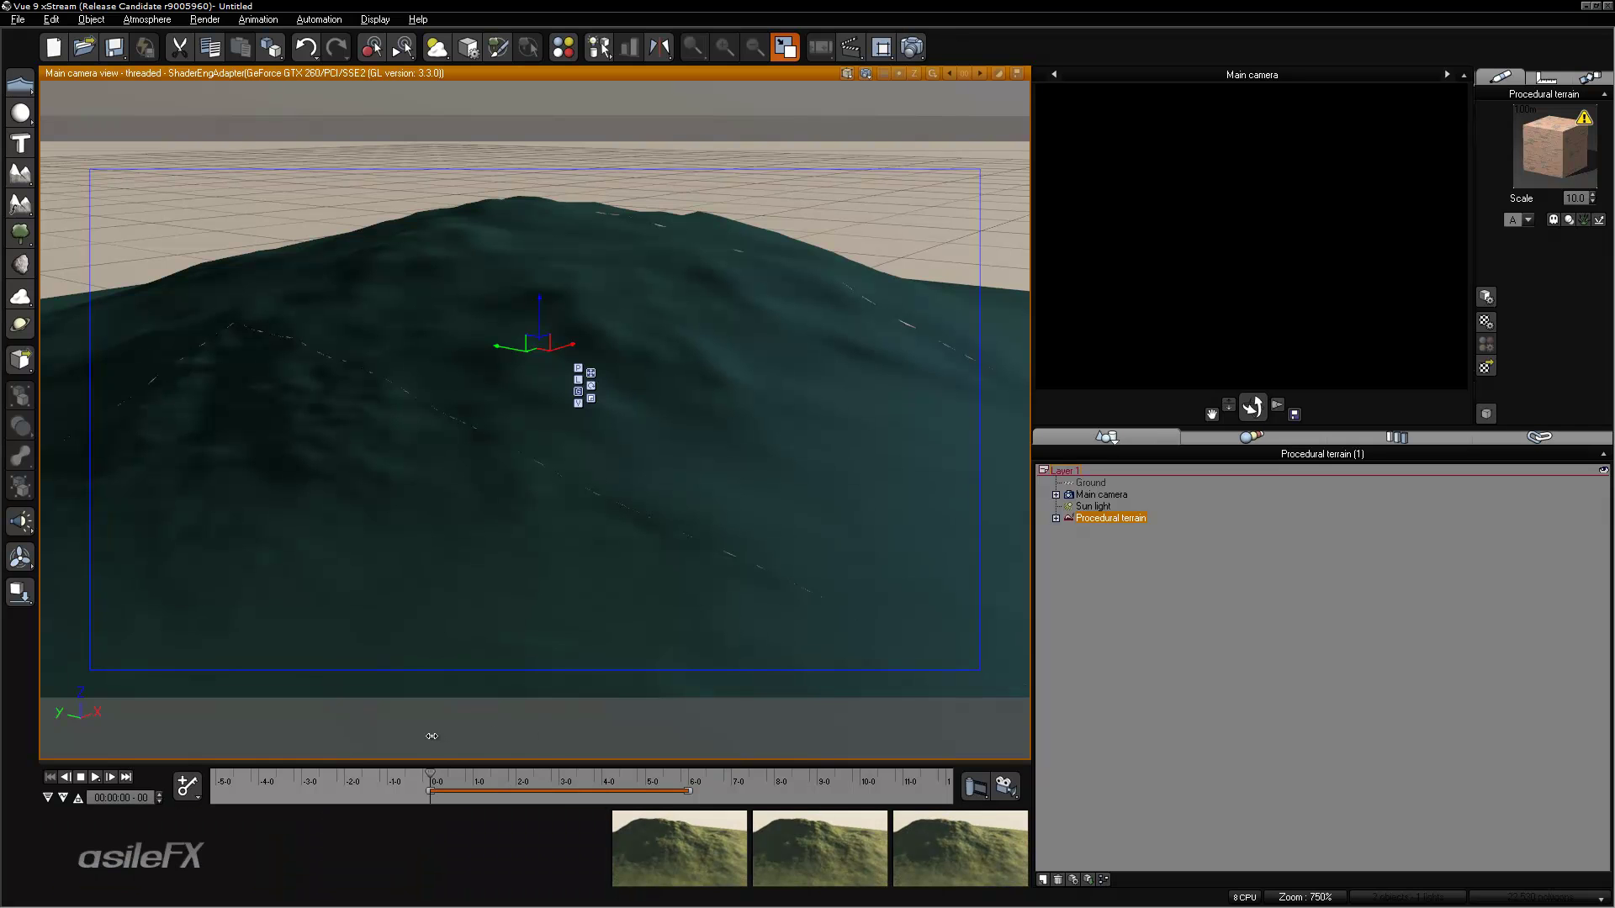